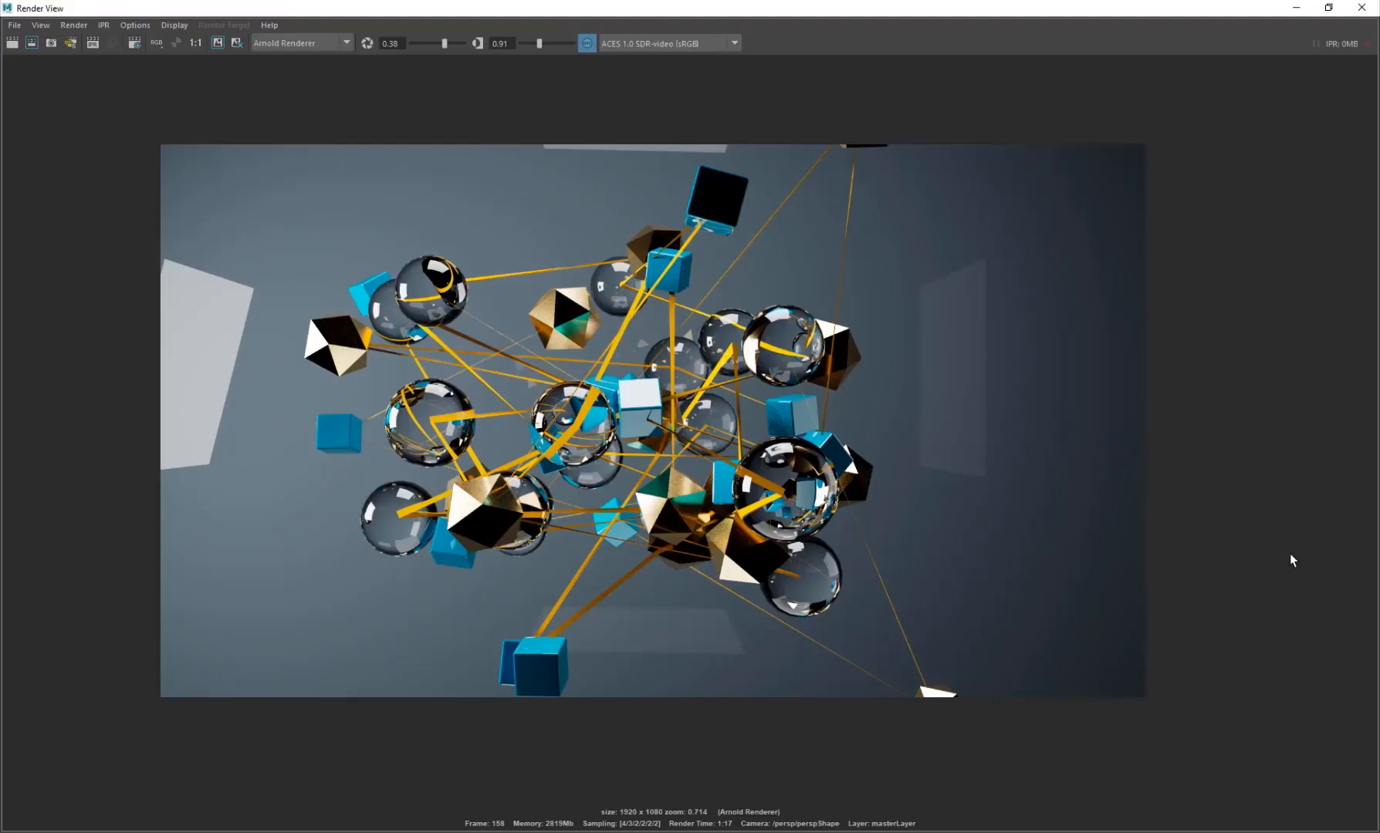
scroll(606, 396, up, 1)
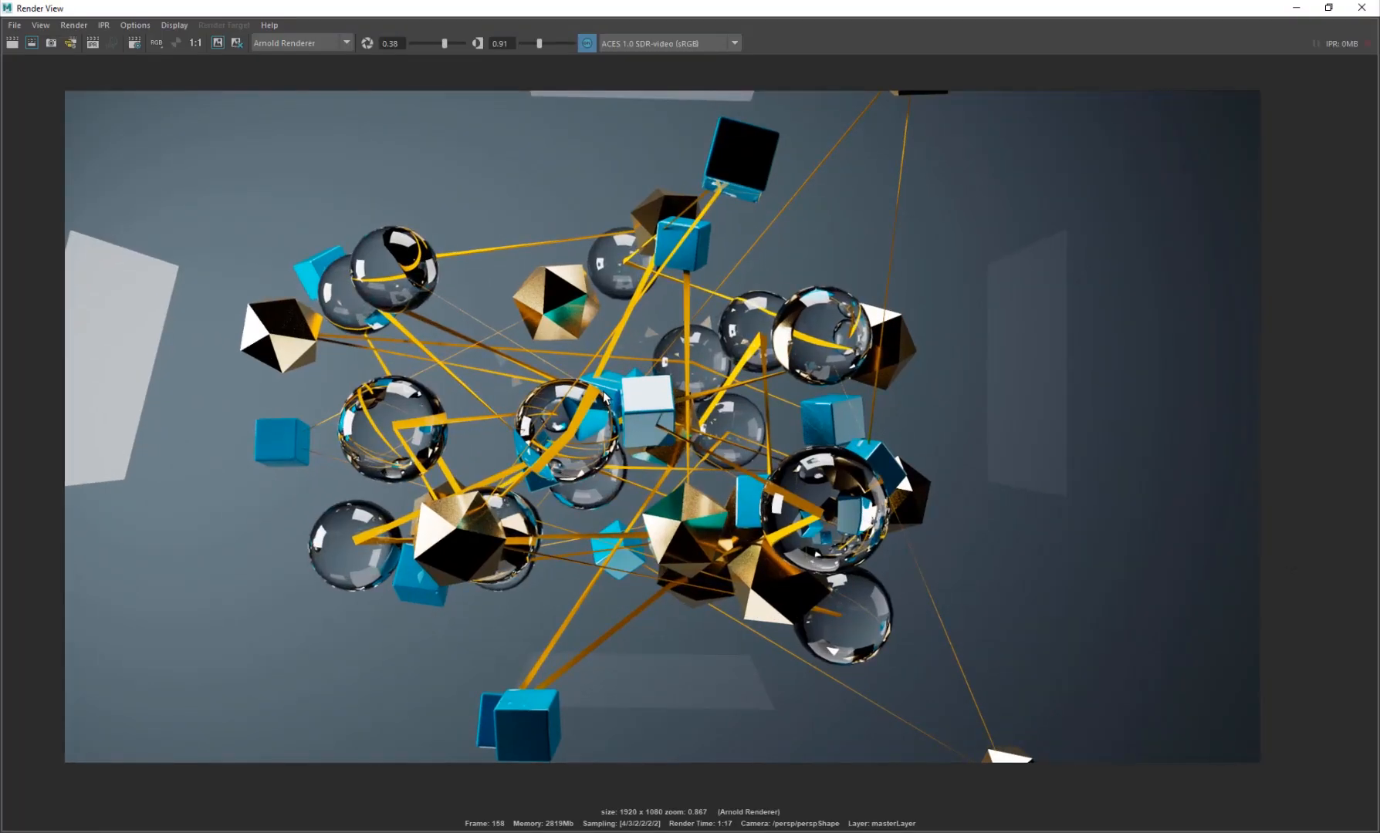
scroll(606, 396, down, 2)
scroll(606, 396, up, 4)
scroll(606, 396, down, 1)
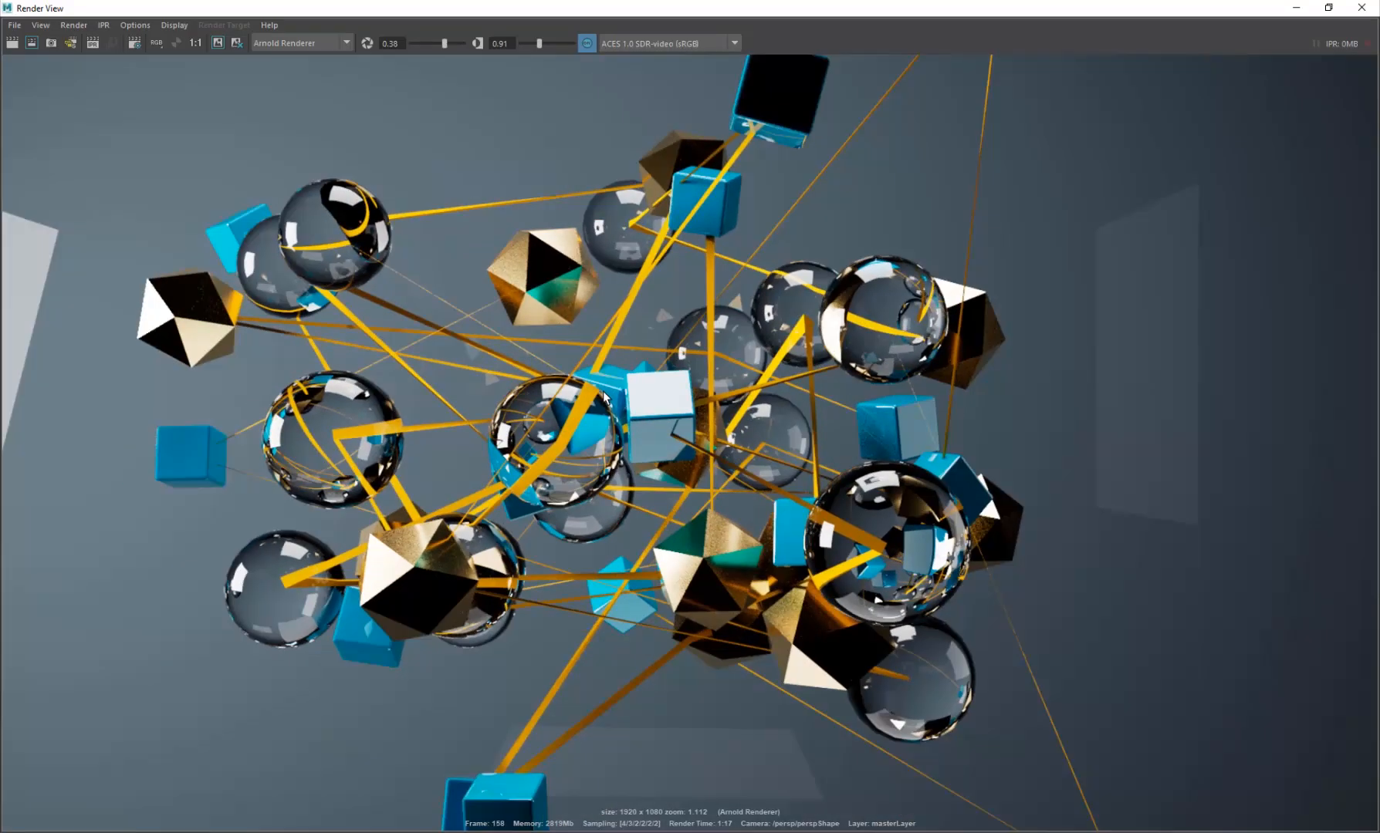
scroll(606, 396, down, 2)
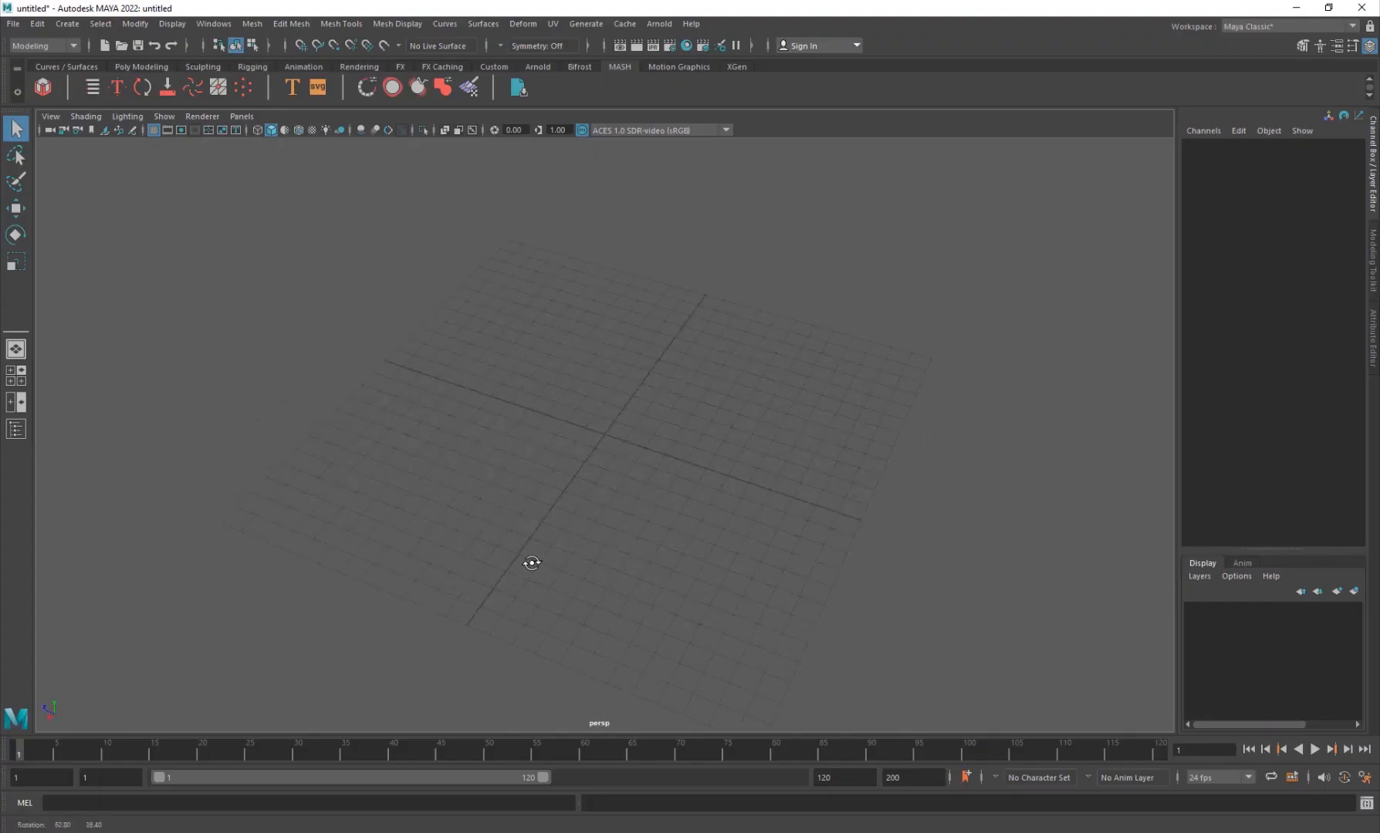
Step: Create a polygon cube at the centre of the grid
alt+drag(529, 564, 507, 532)
shift+right_click(579, 314)
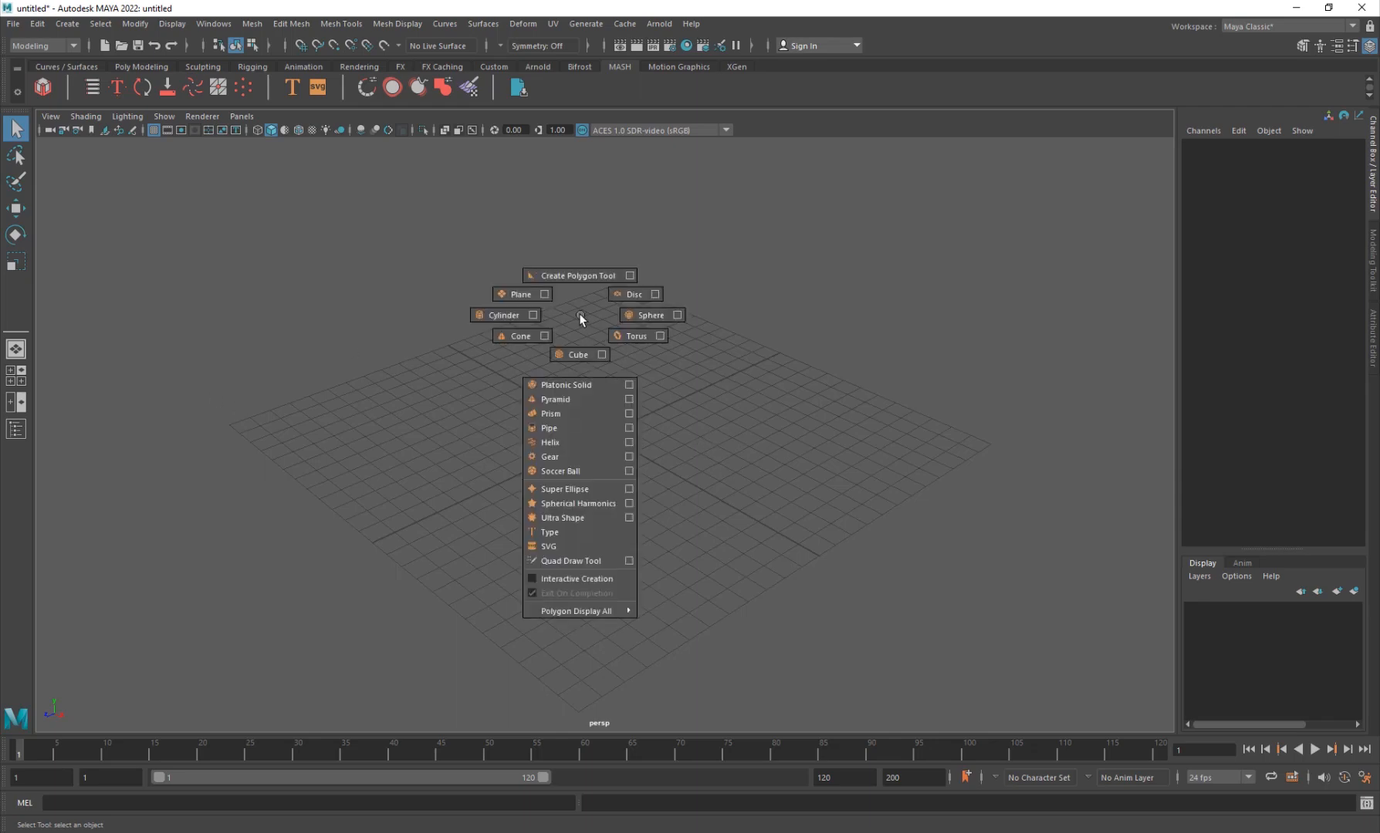
click(578, 354)
Step: Move the cube to about X -1.175 and Y 1.156, and frame it in the perspective view
key(w)
alt+drag(680, 477, 746, 312)
alt+drag(529, 485, 541, 437)
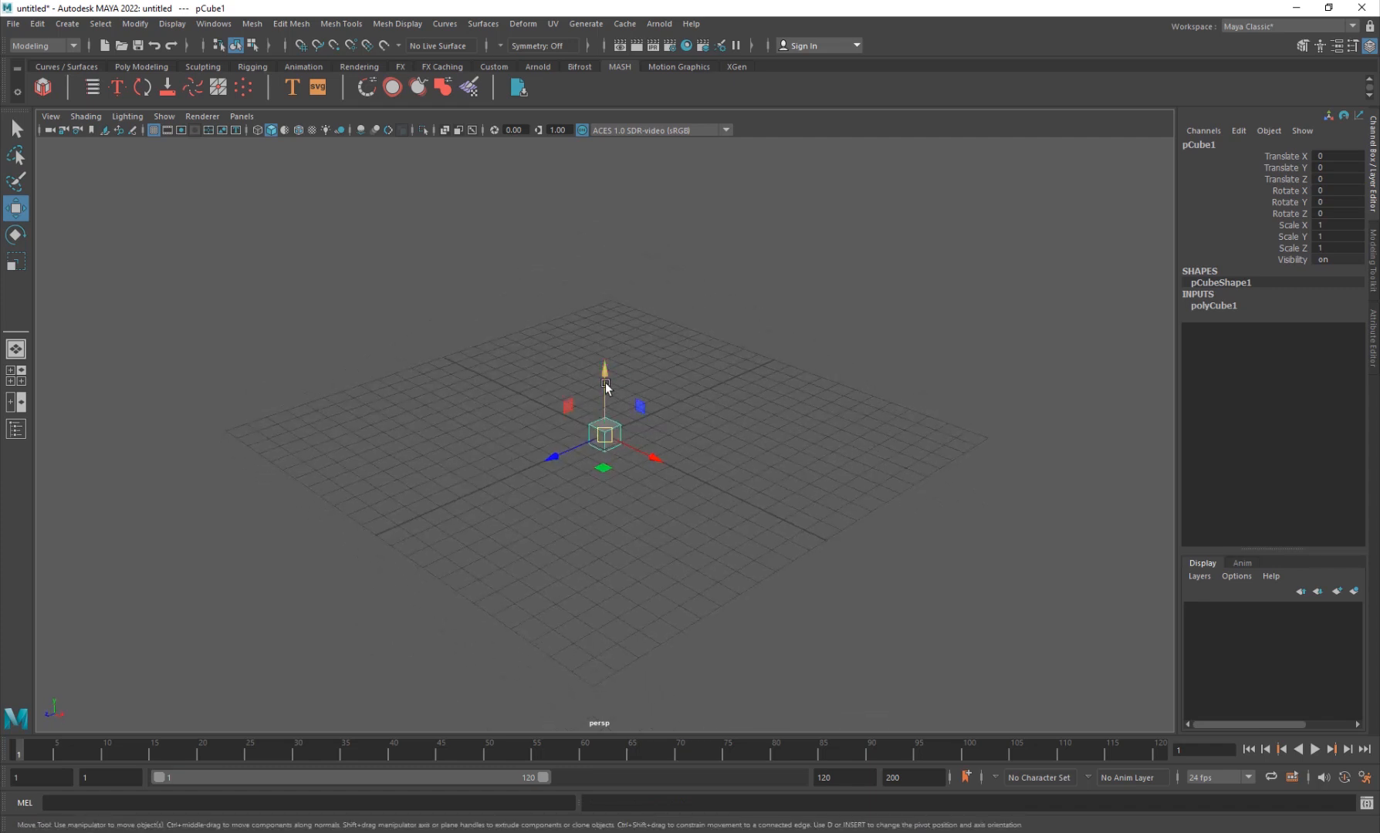
drag(605, 390, 605, 359)
drag(632, 429, 617, 421)
click(705, 326)
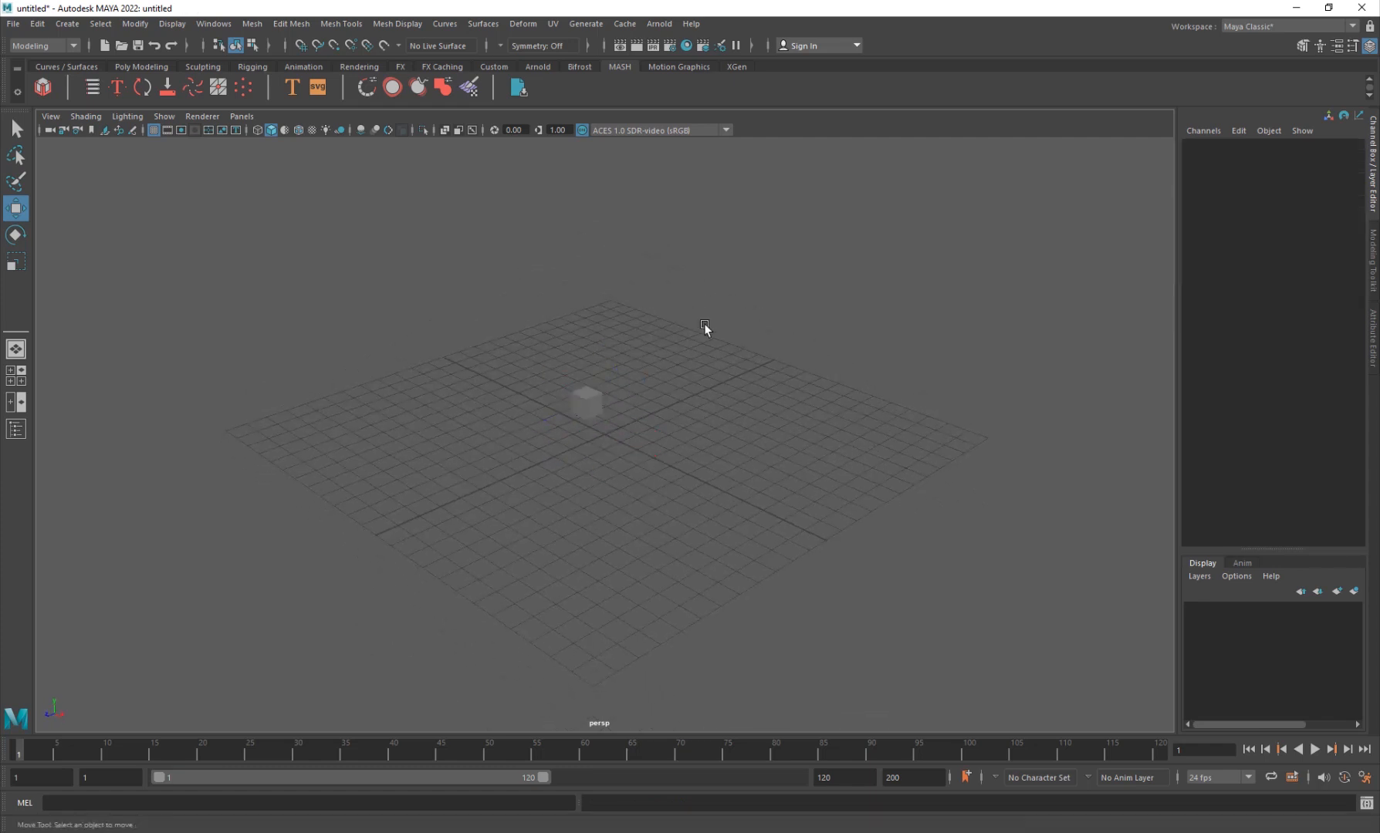
drag(705, 326, 545, 476)
key(f)
scroll(606, 523, down, 8)
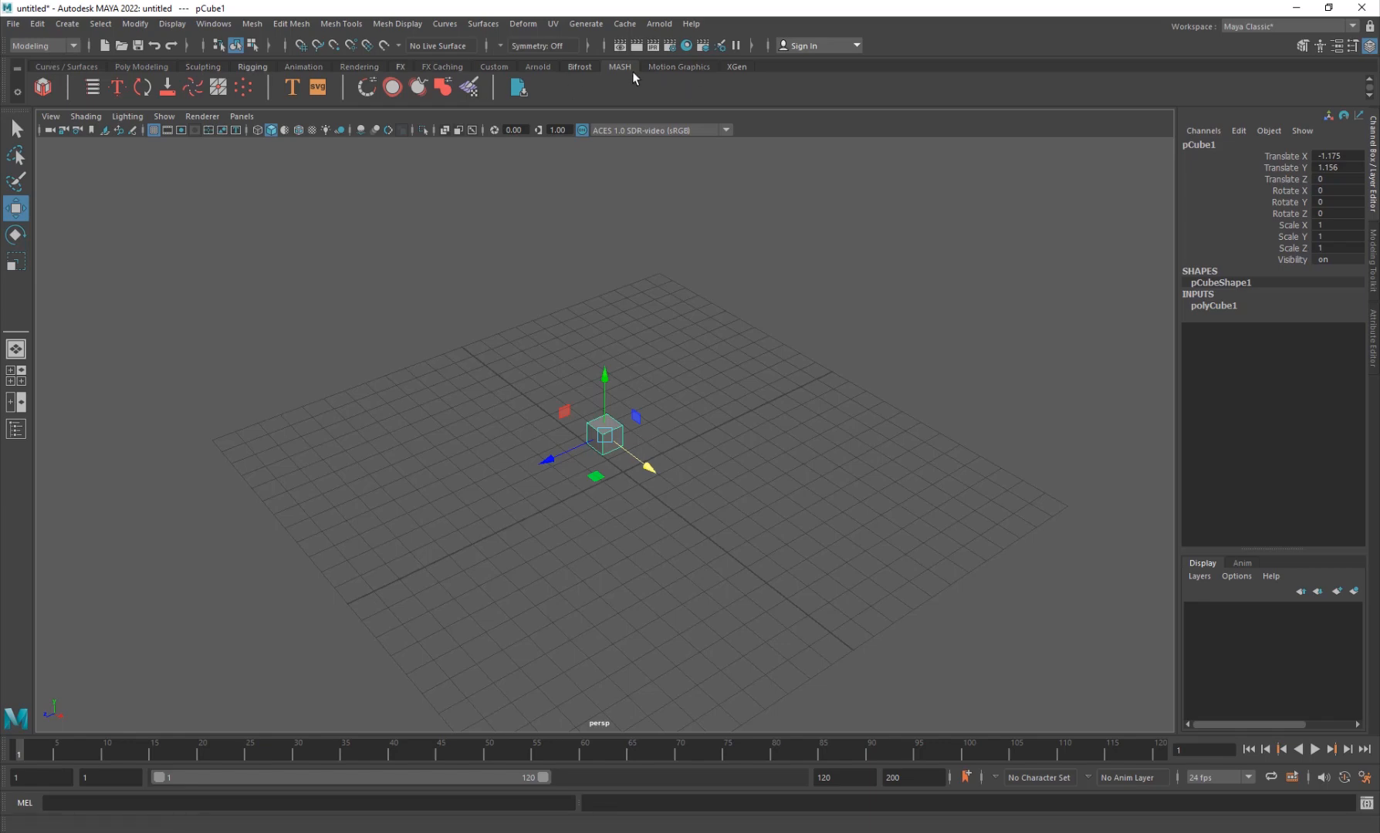
Step: Create a MASH network from the cube, and show the Outliner and the network's attributes
click(69, 67)
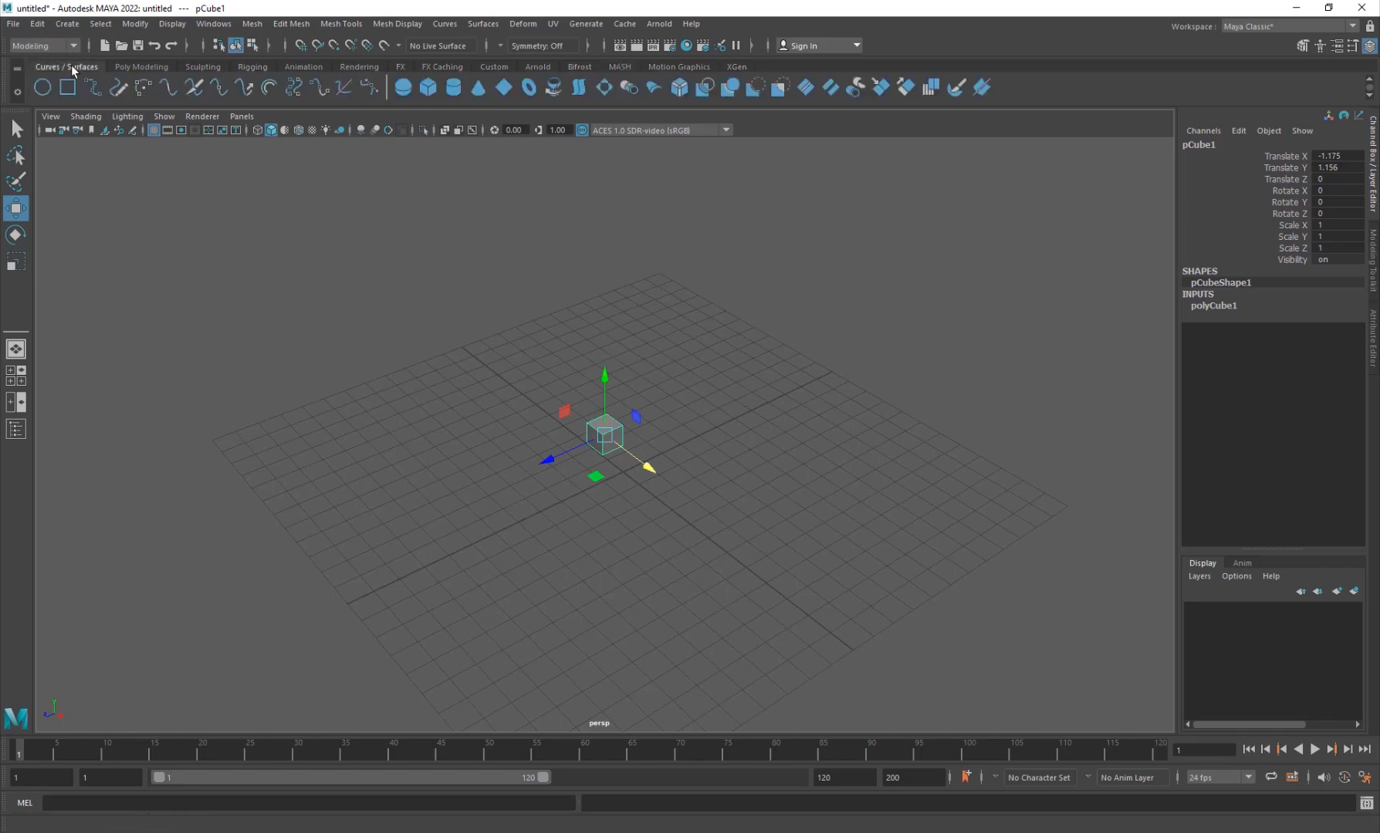
click(620, 67)
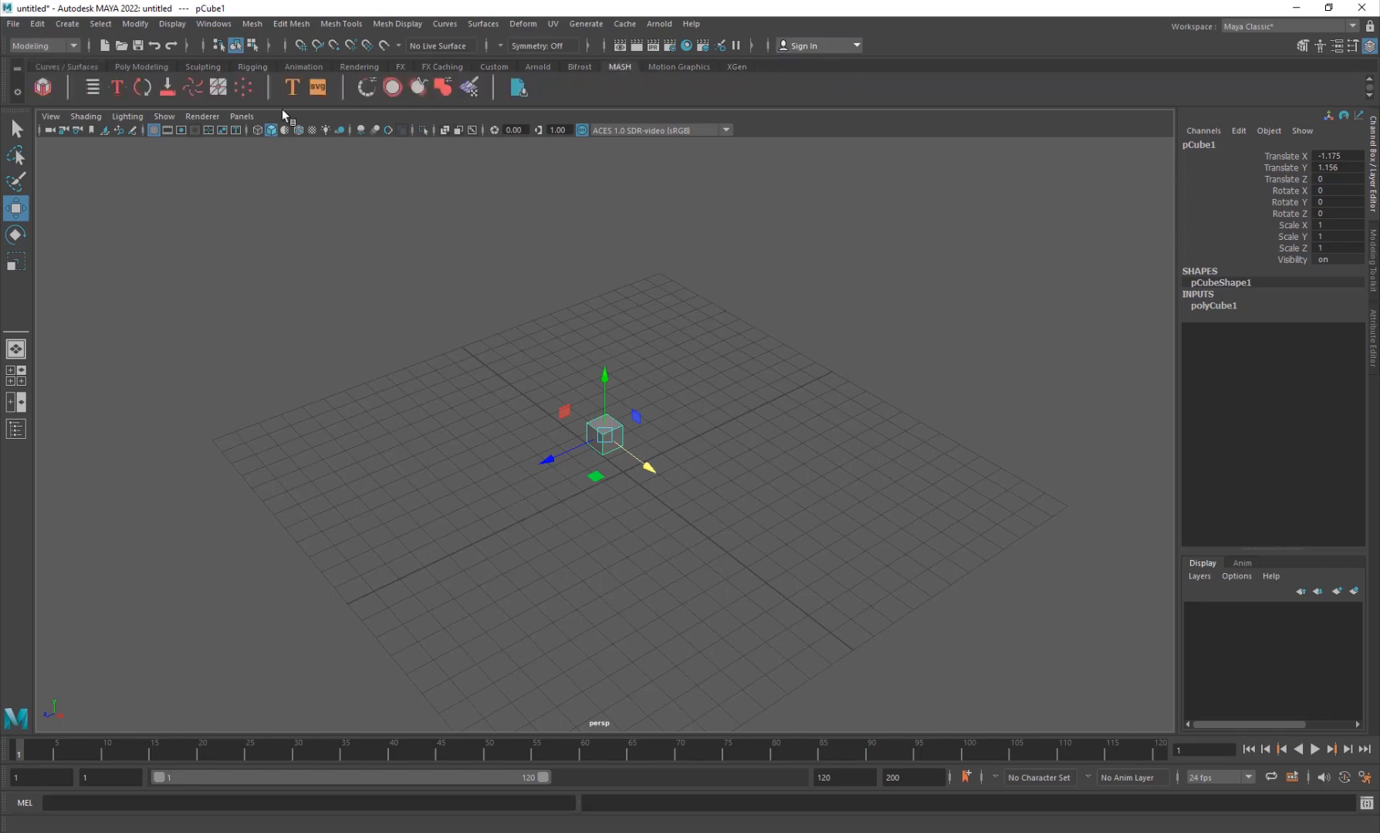
click(42, 89)
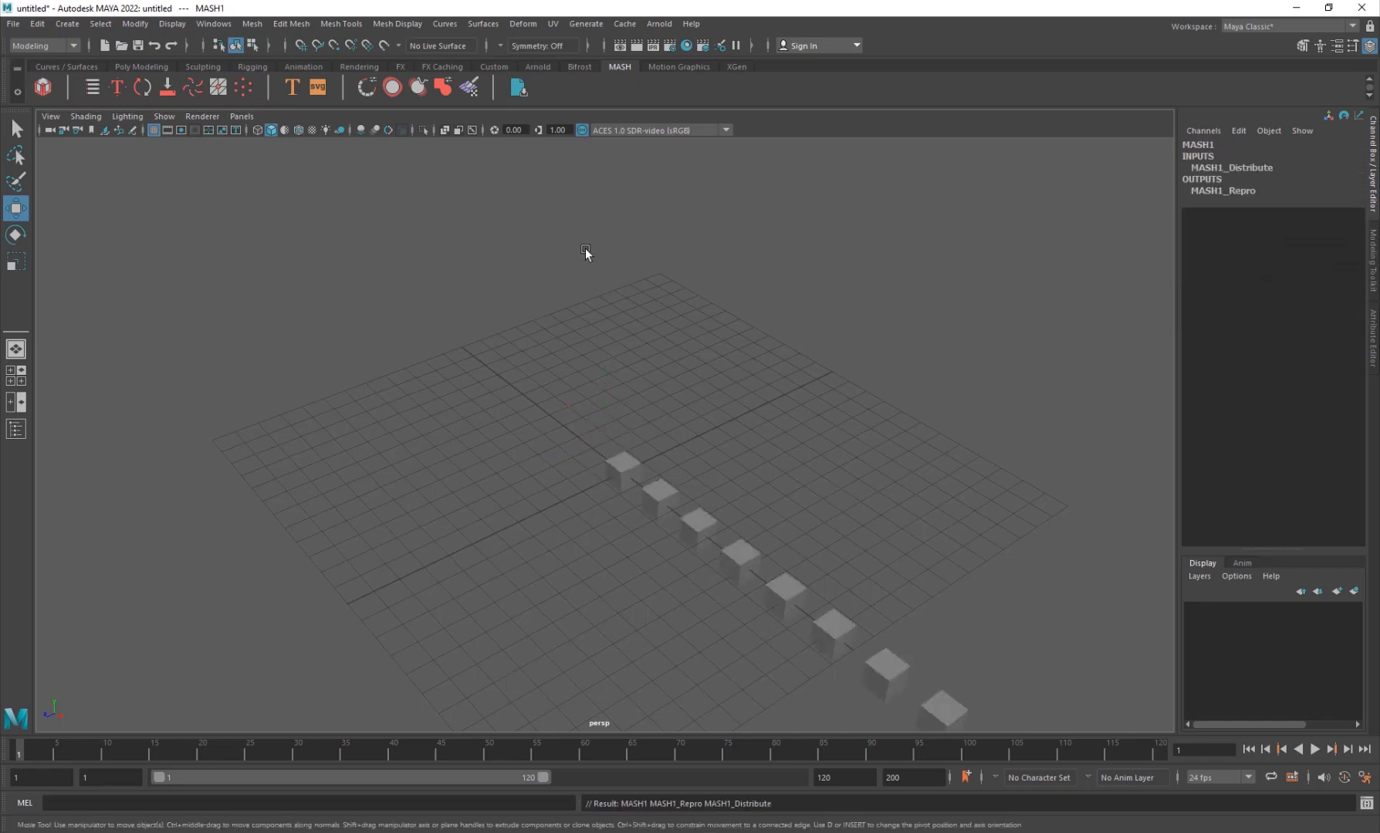
click(15, 429)
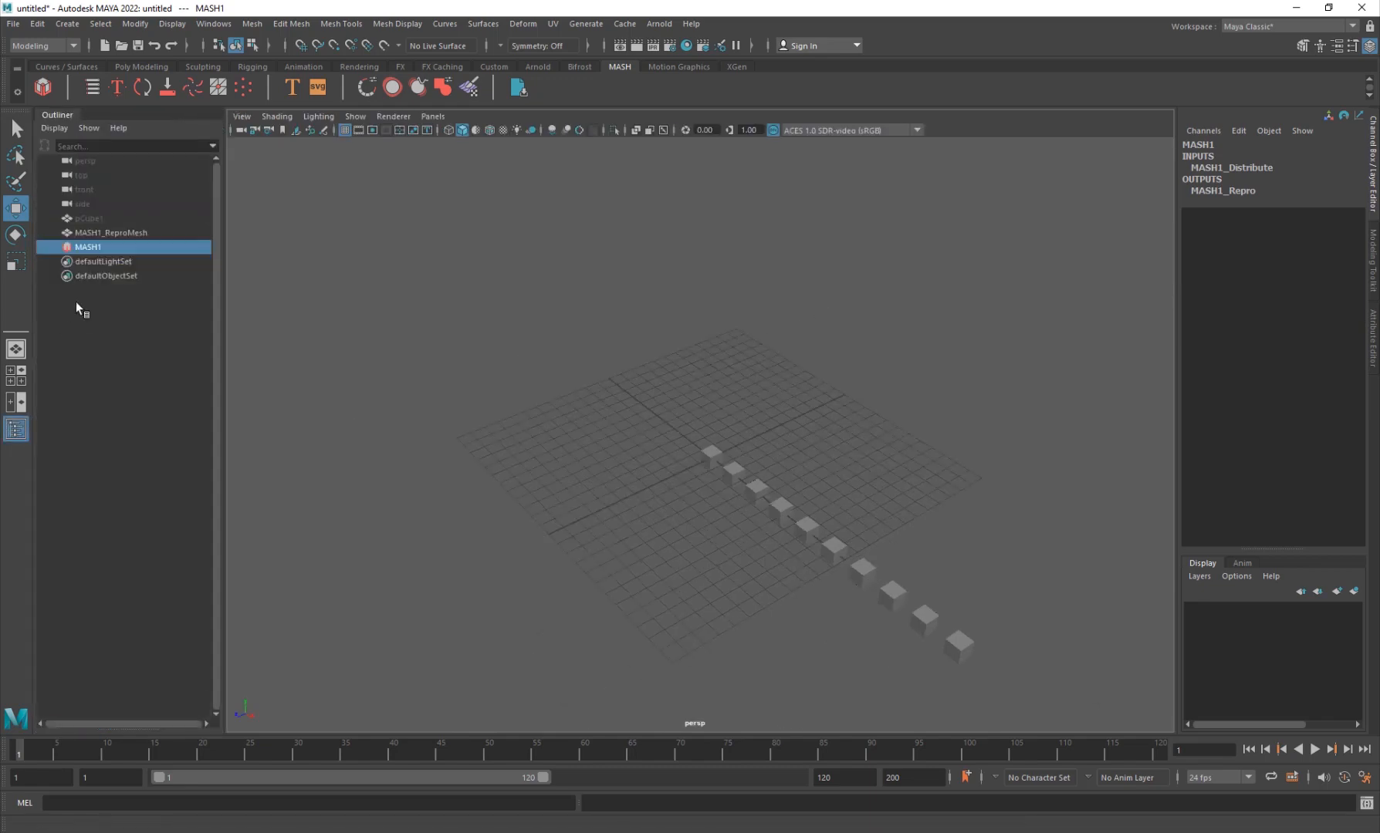
key(ctrl+a)
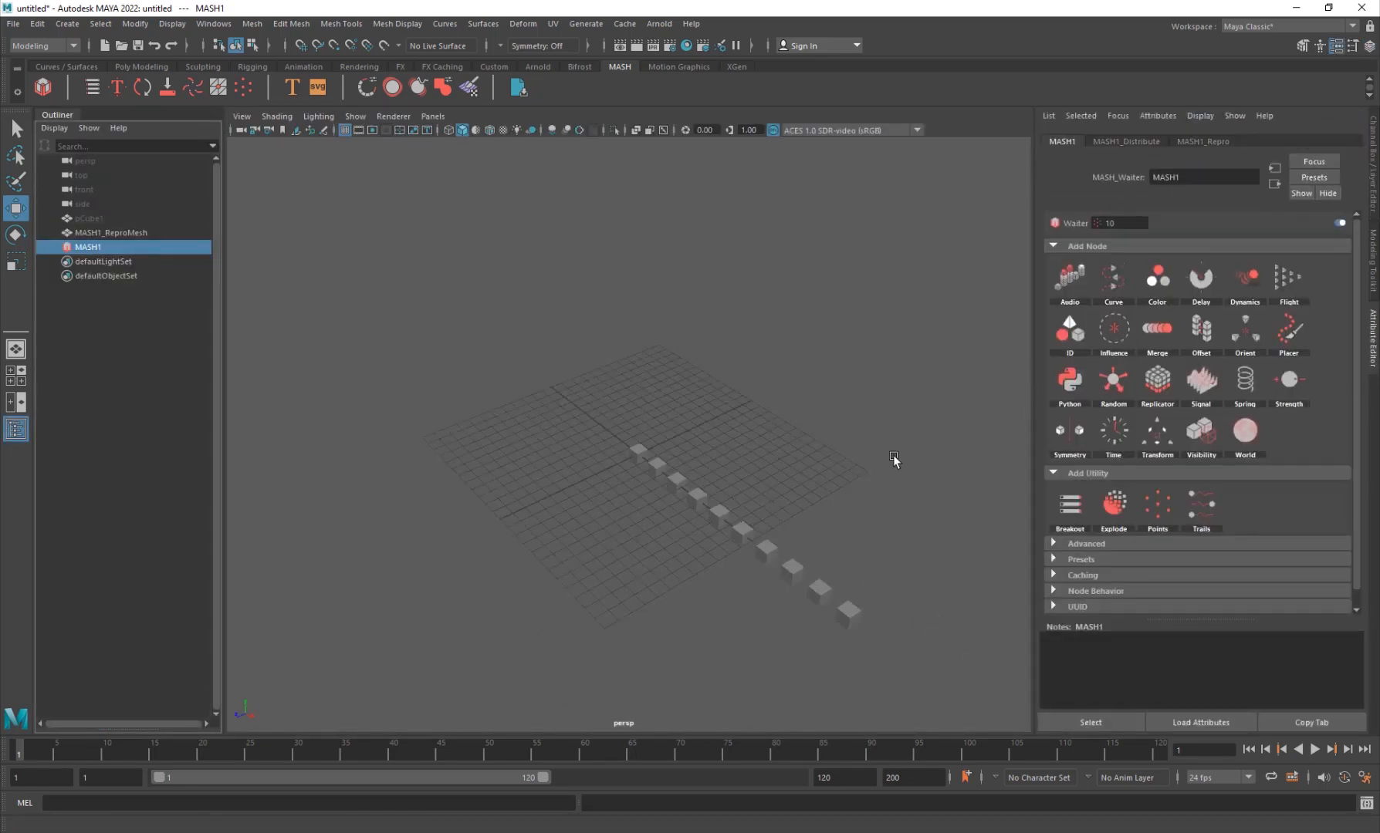
Step: Change the MASH network's distribution type to Grid
alt+middle_drag(614, 536, 548, 519)
alt+drag(548, 519, 583, 570)
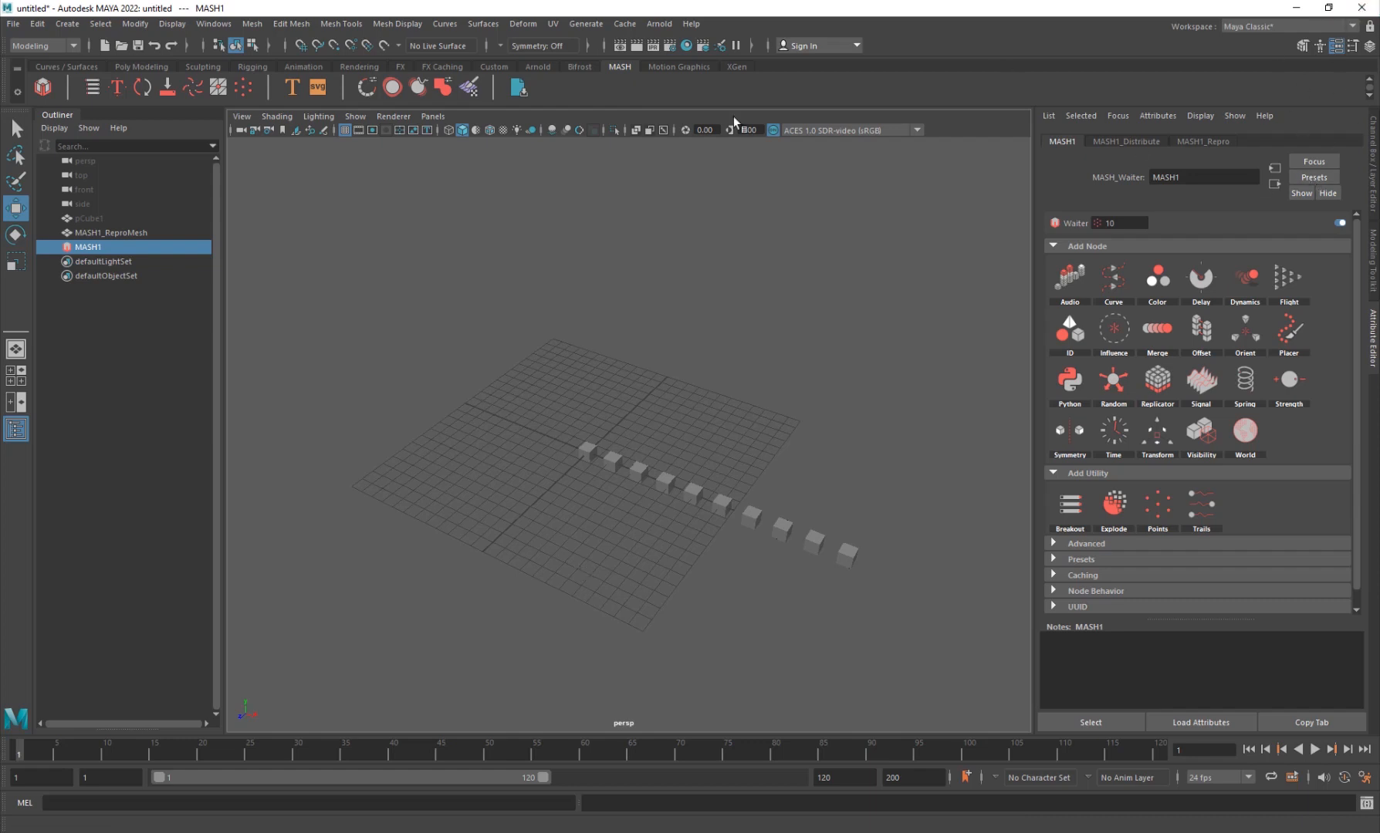
alt+middle_drag(608, 534, 533, 518)
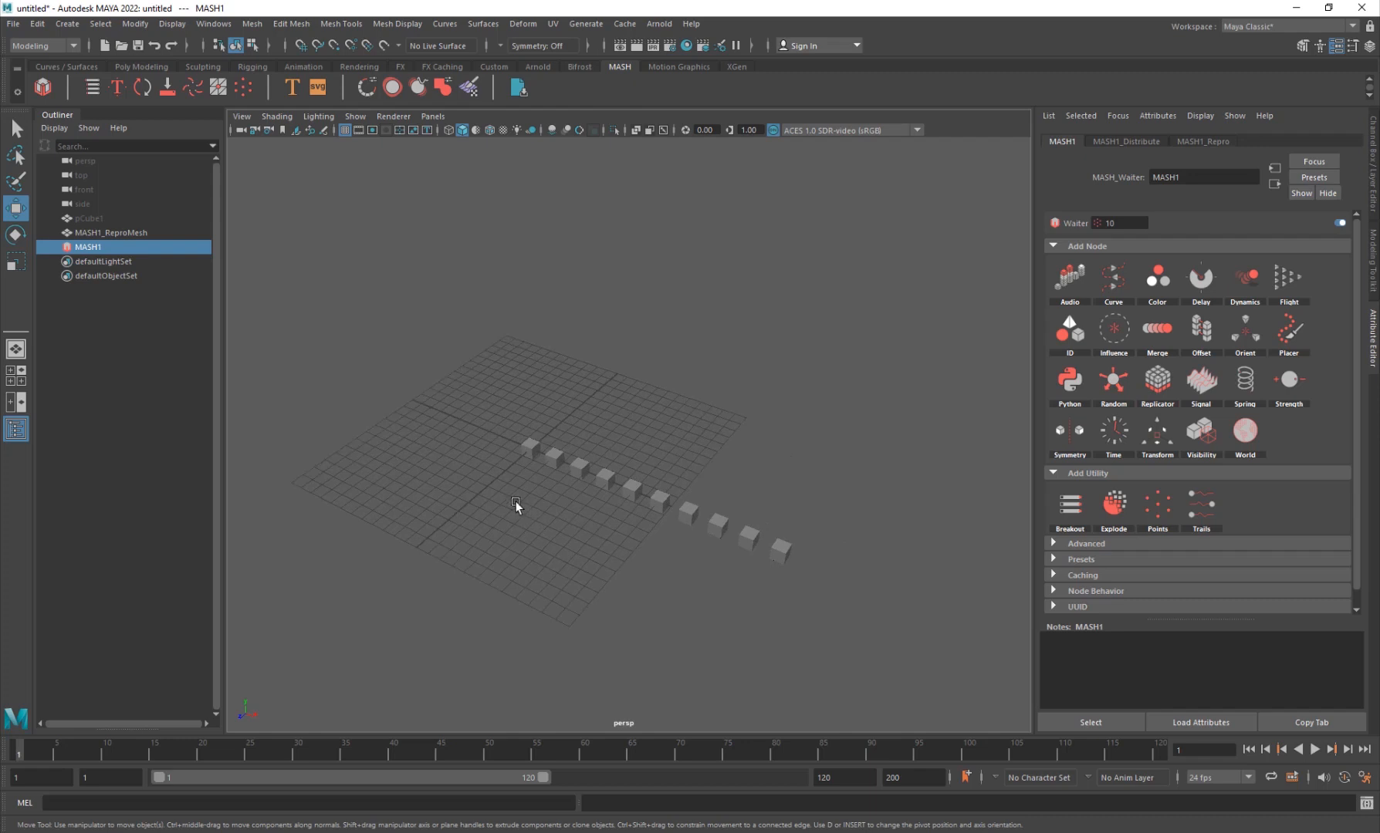
alt+middle_drag(596, 598, 508, 540)
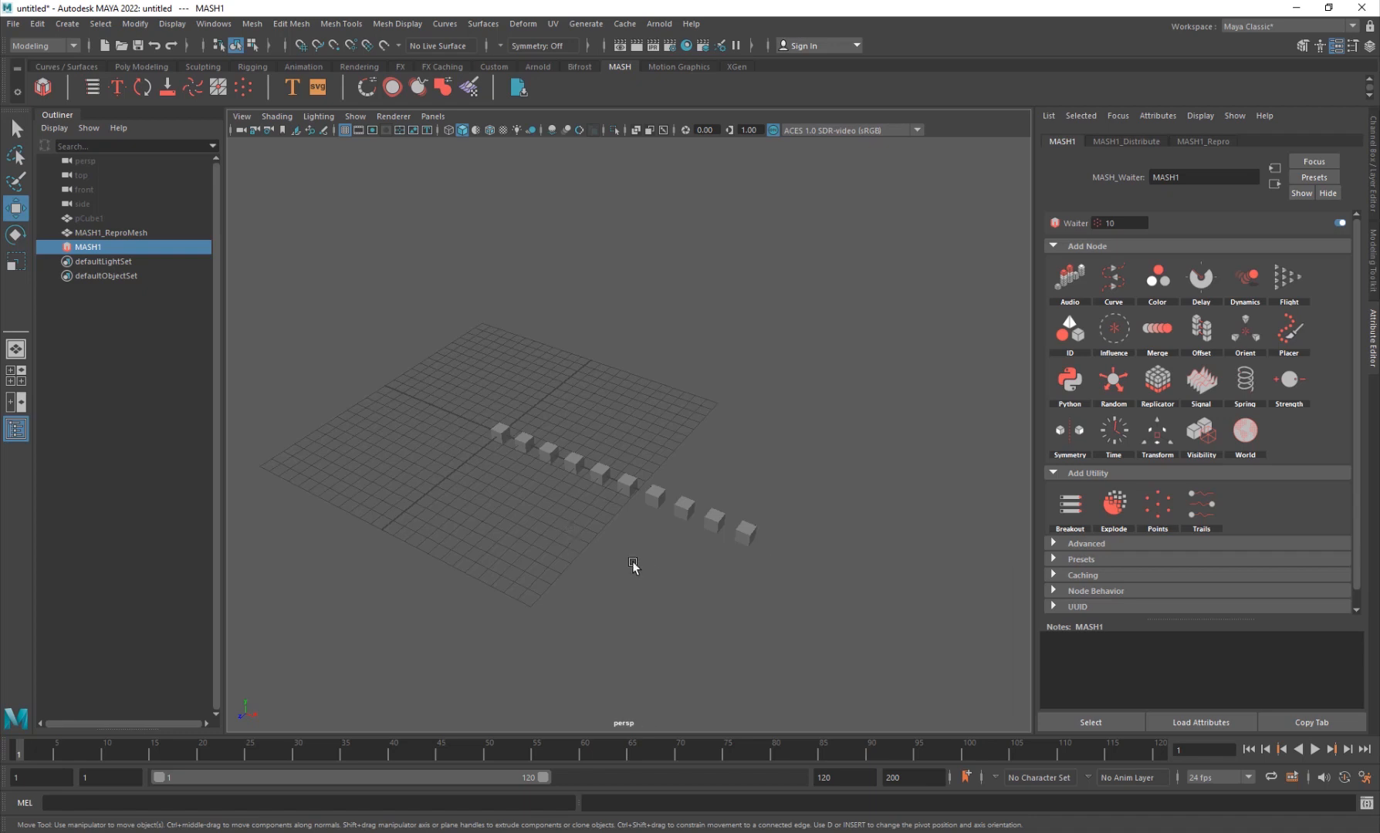
alt+middle_drag(603, 550, 575, 552)
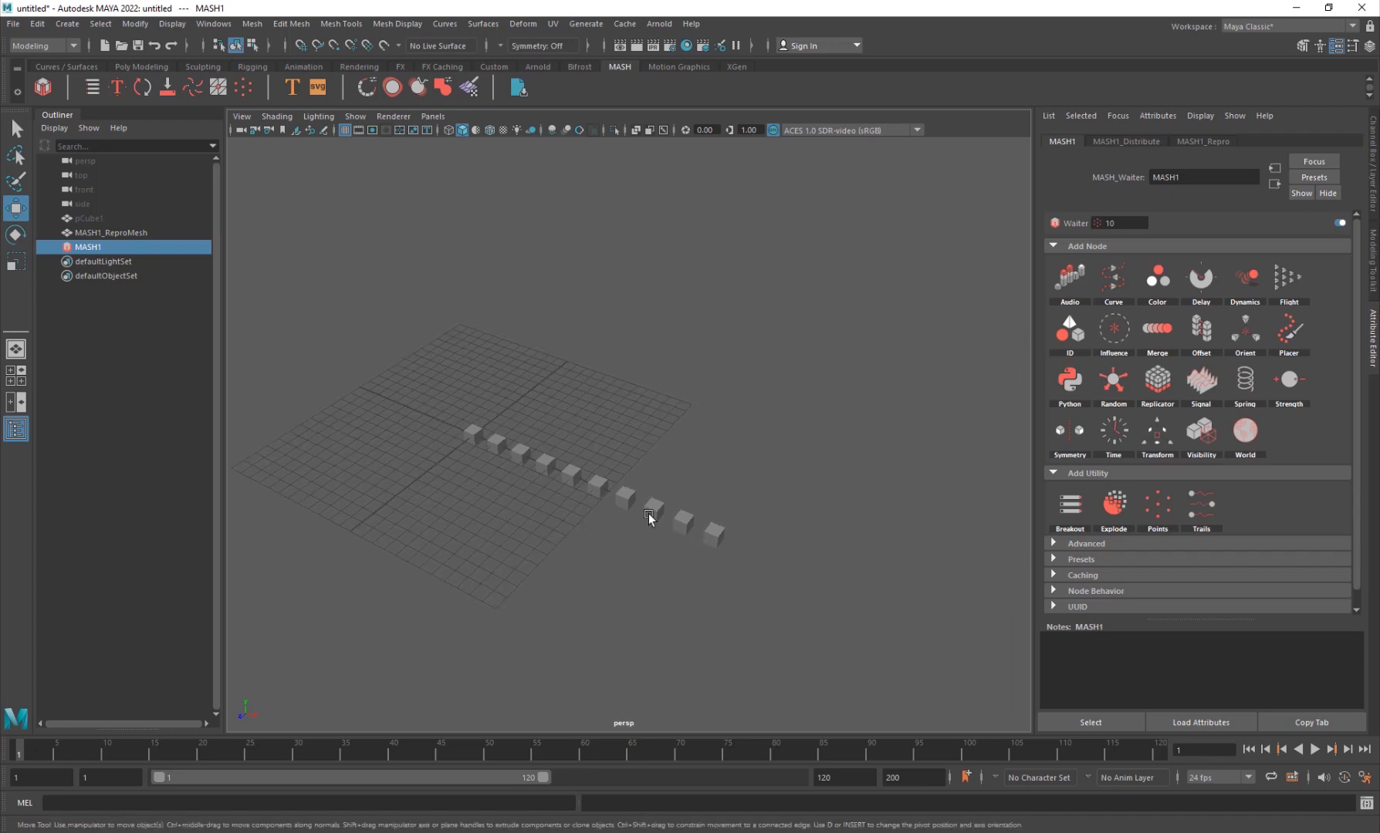
click(1126, 142)
click(1175, 267)
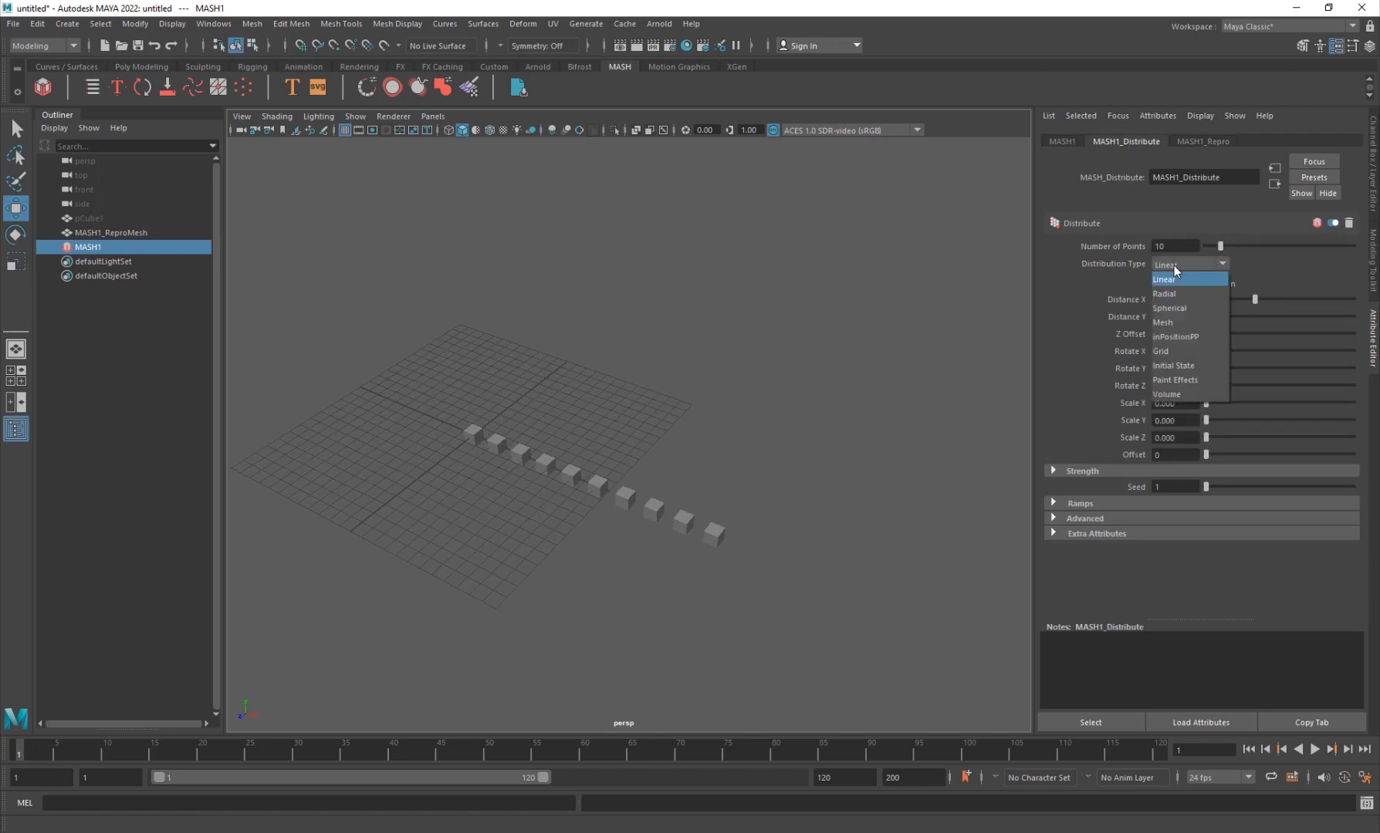
click(1183, 351)
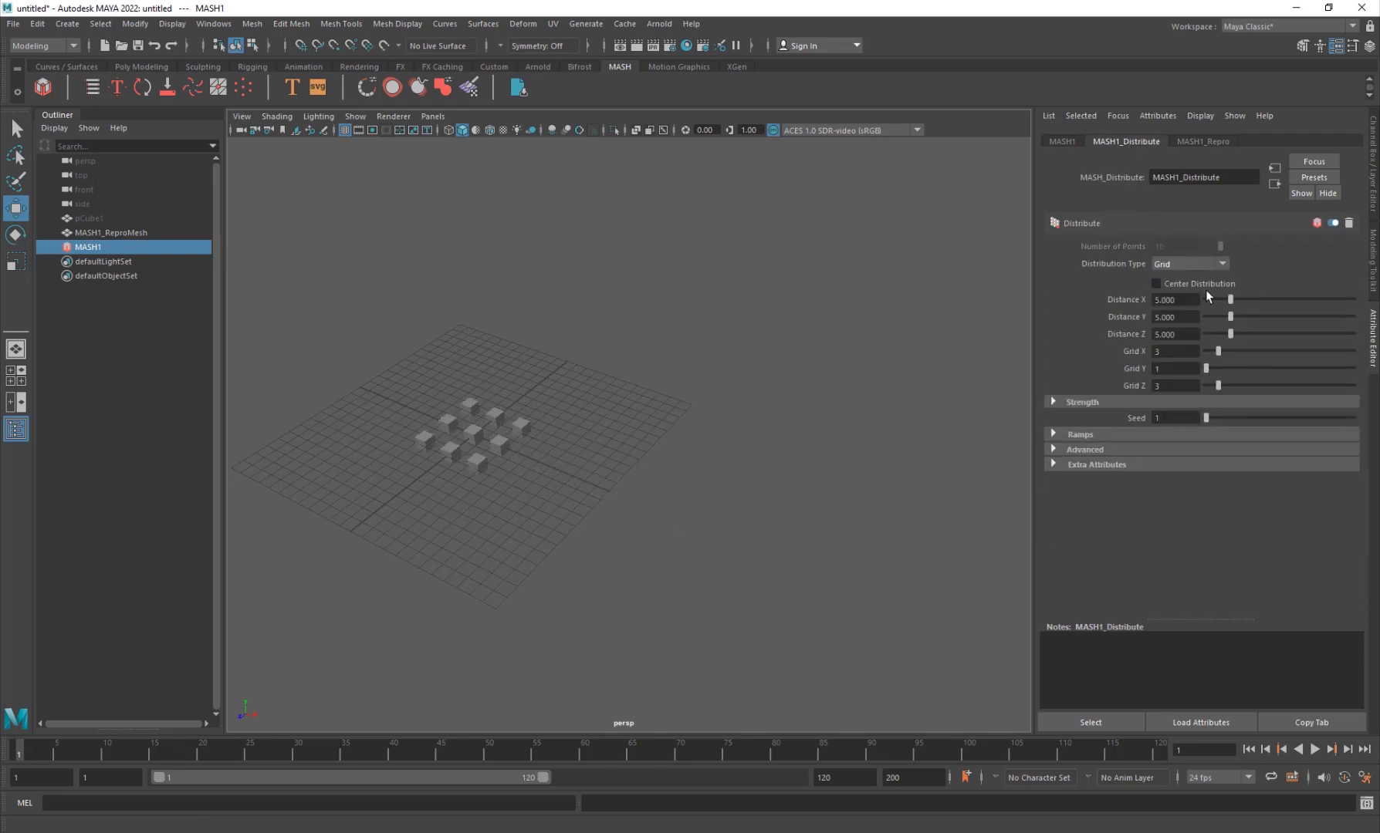
Step: Set the grid distribution to 4 copies each in X, Y and Z
drag(1205, 368, 1218, 368)
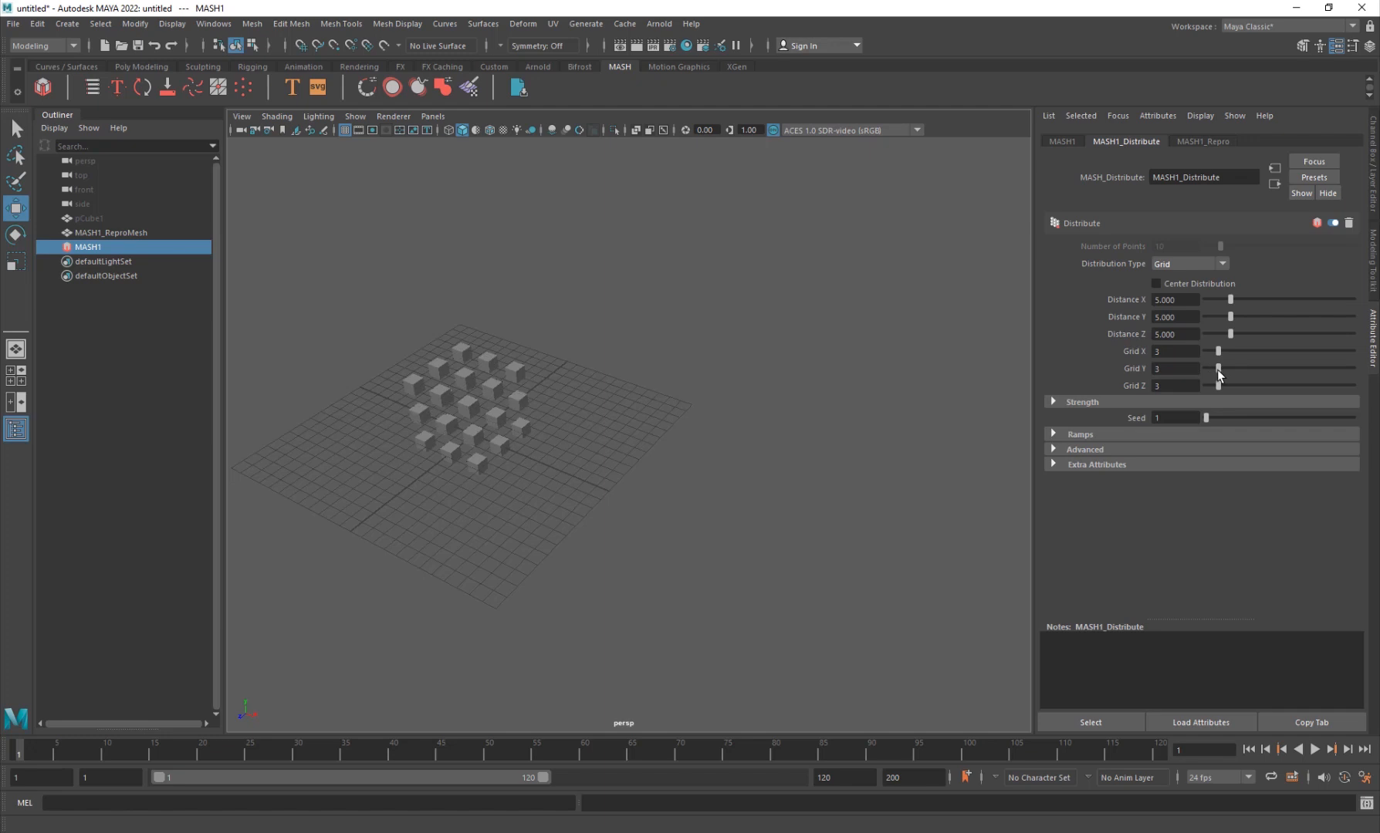
alt+drag(487, 566, 450, 547)
scroll(517, 456, up, 5)
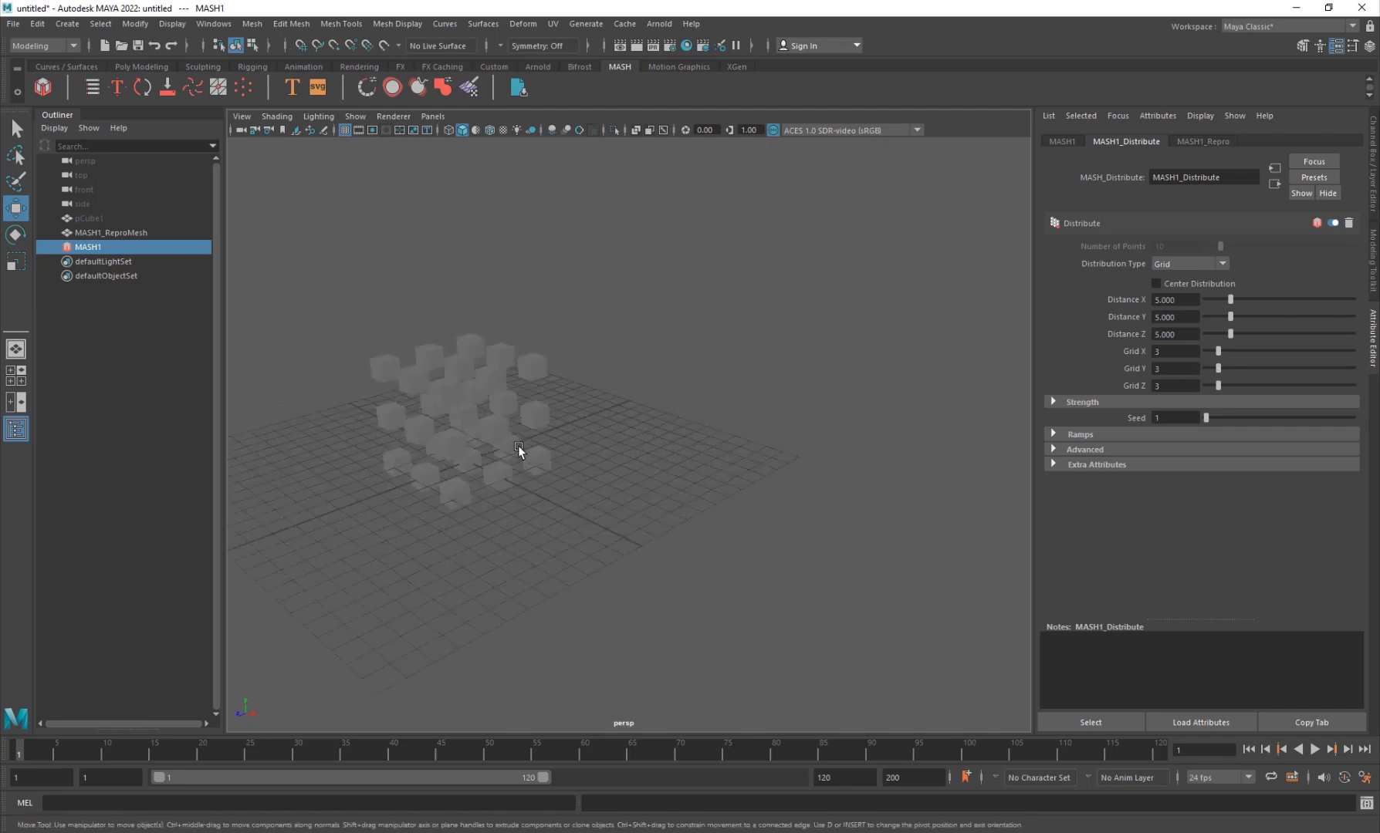
click(1181, 352)
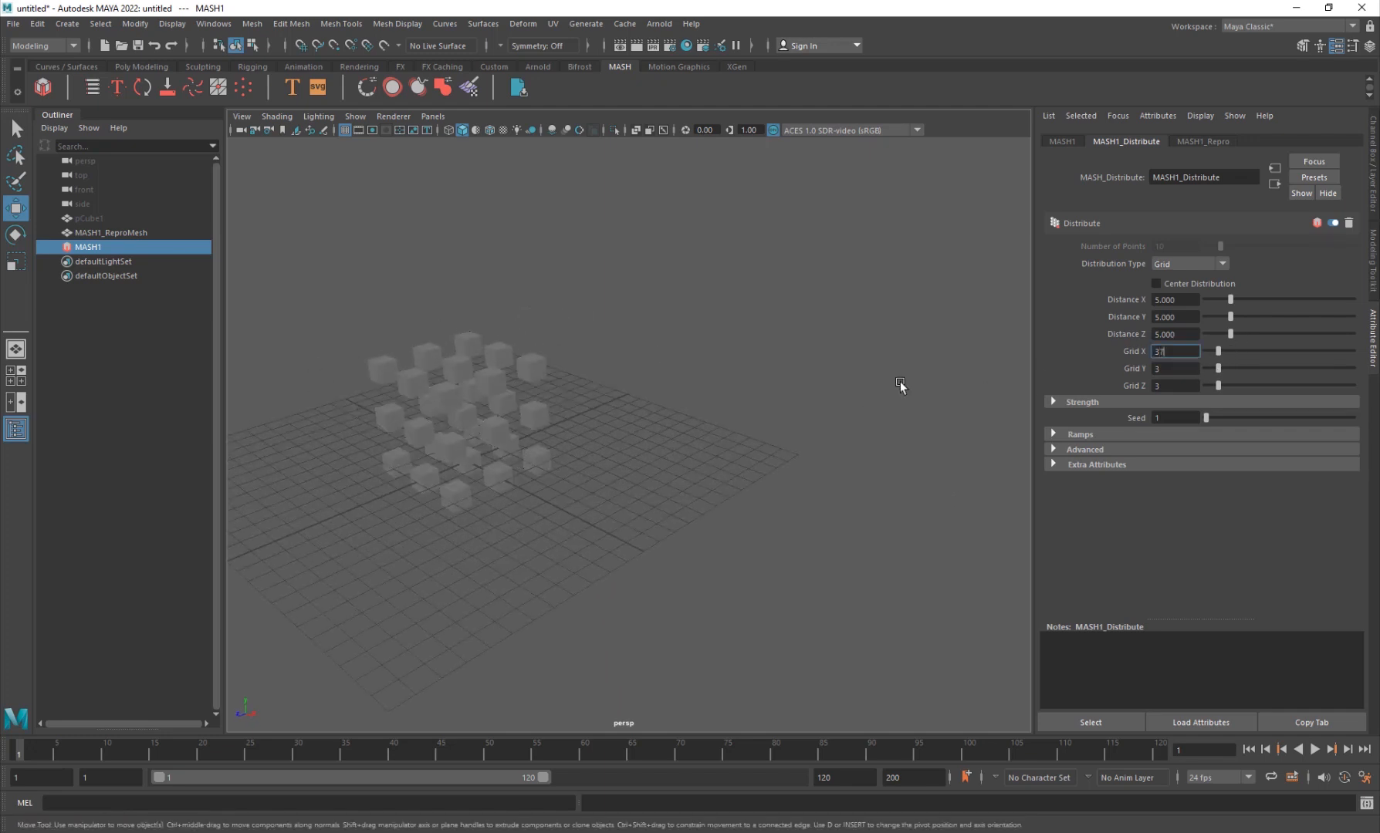
text(4)
key(Tab)
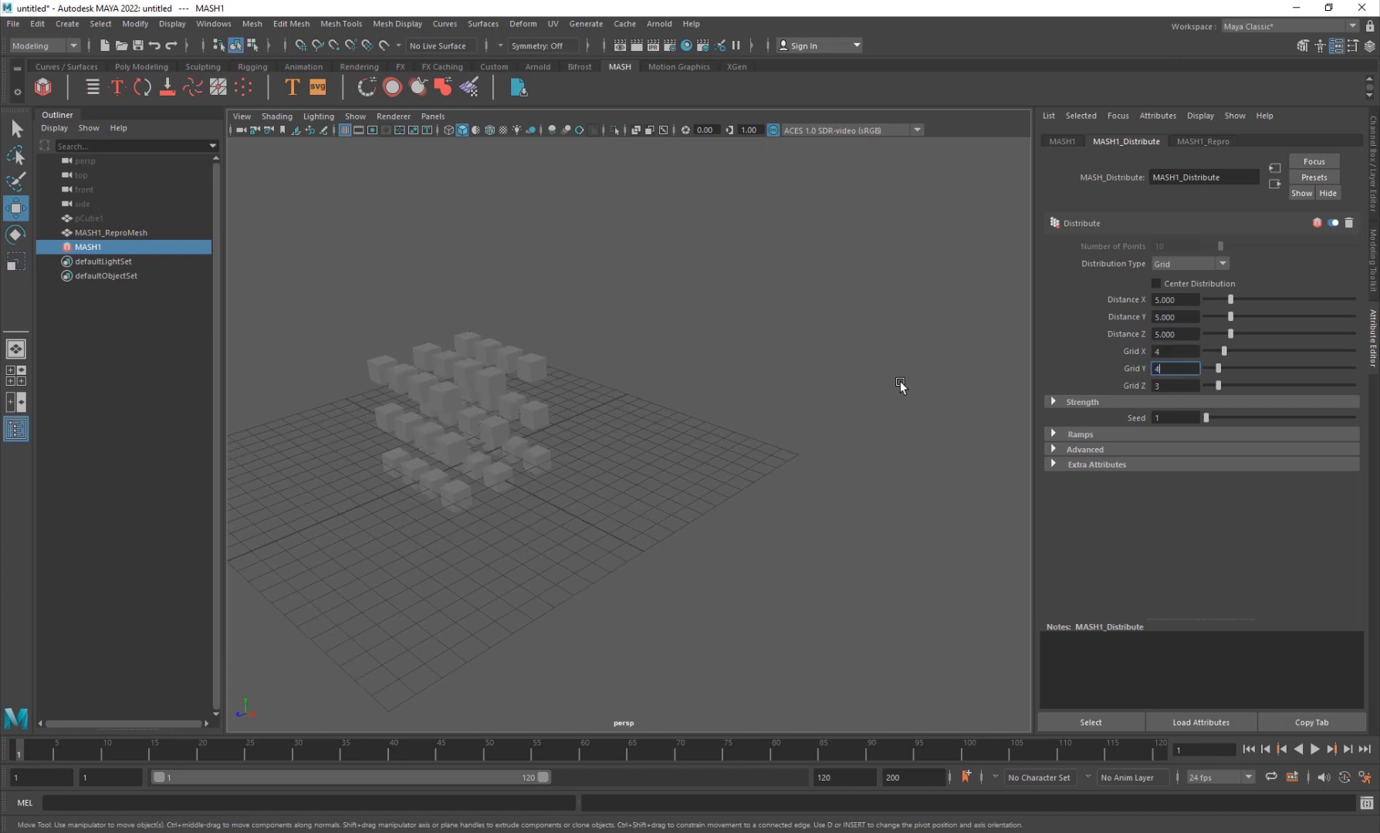
text(4)
key(Tab)
text(4)
key(Return)
alt+drag(675, 548, 594, 575)
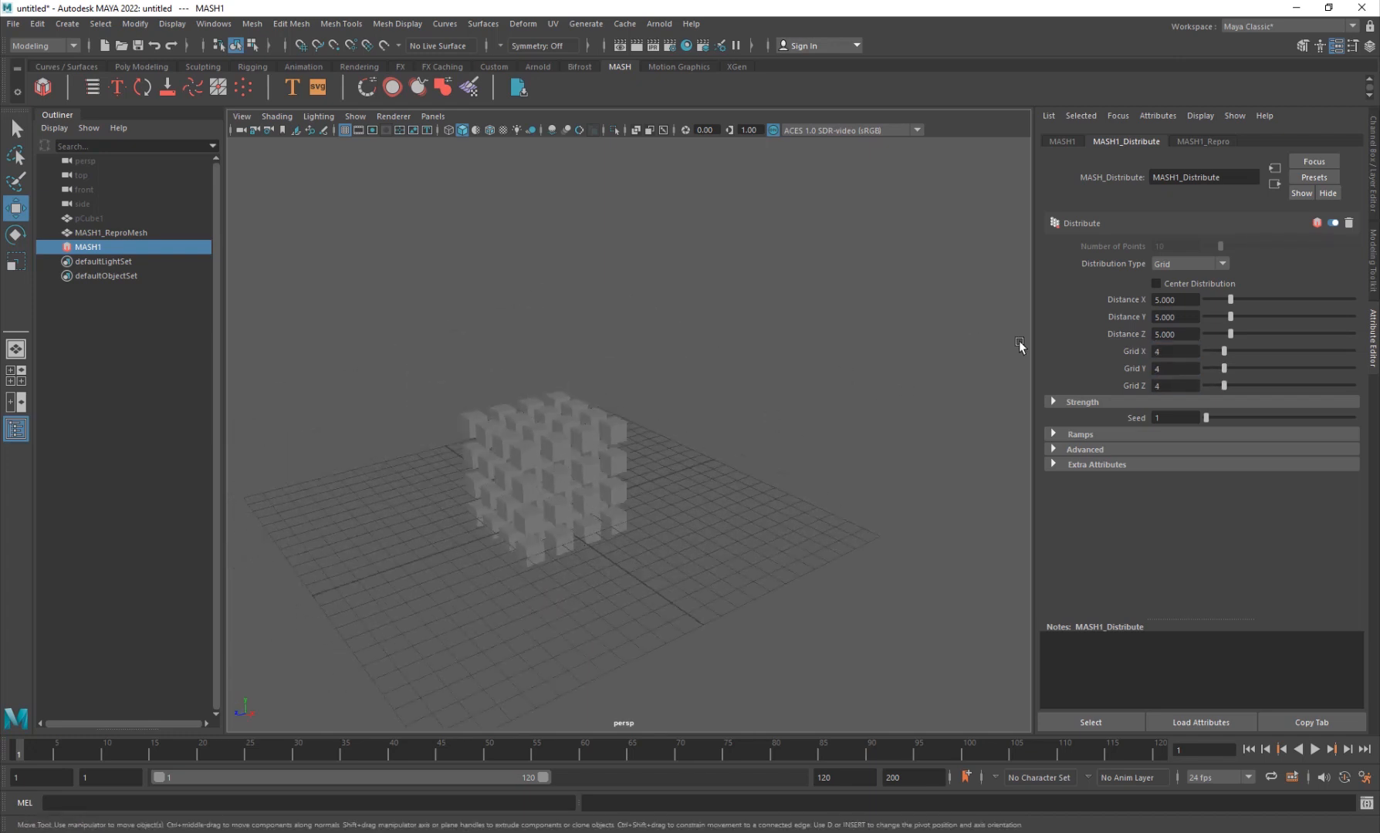
Step: Add a Transform node to the MASH network and set its Y position to 20
click(1064, 142)
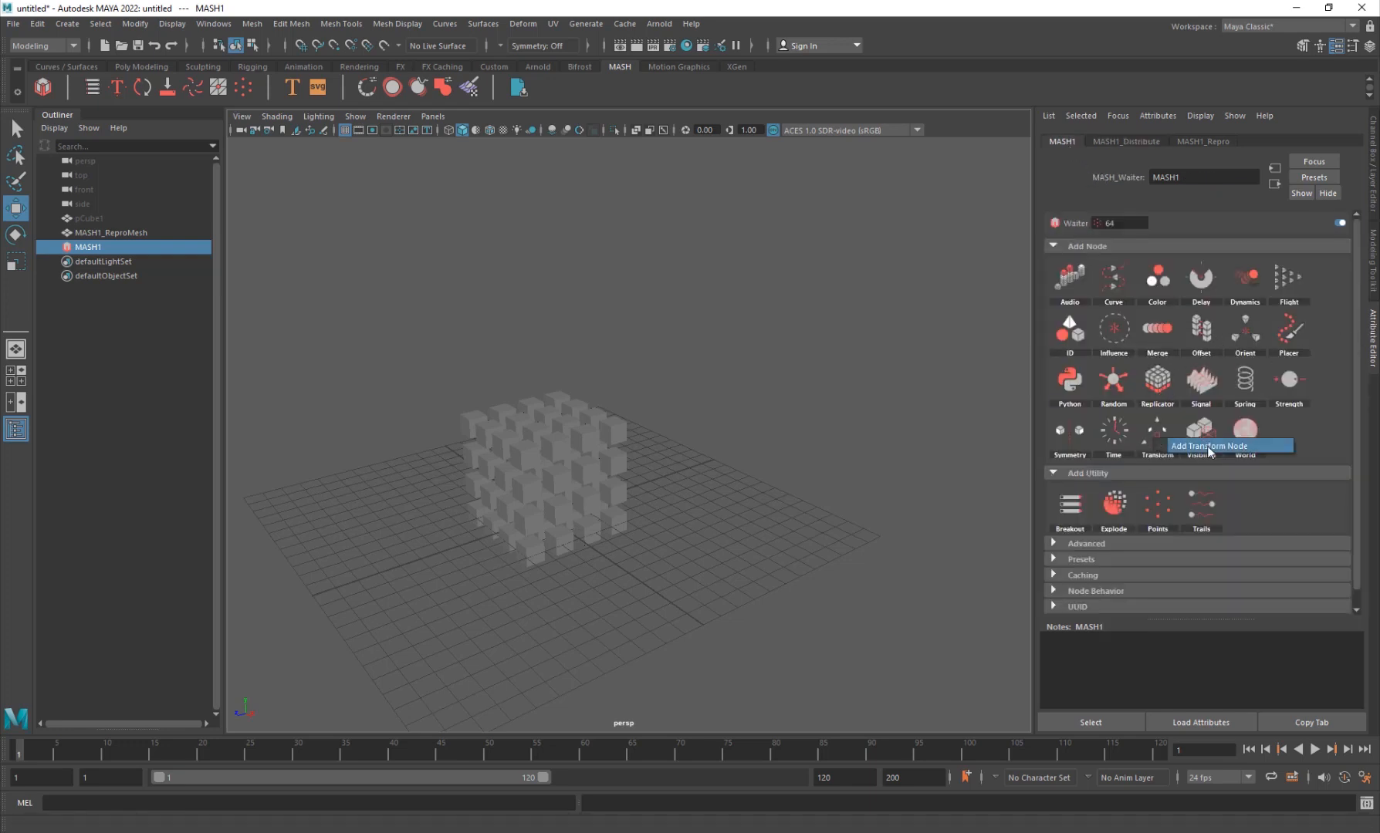
click(1156, 442)
click(1227, 246)
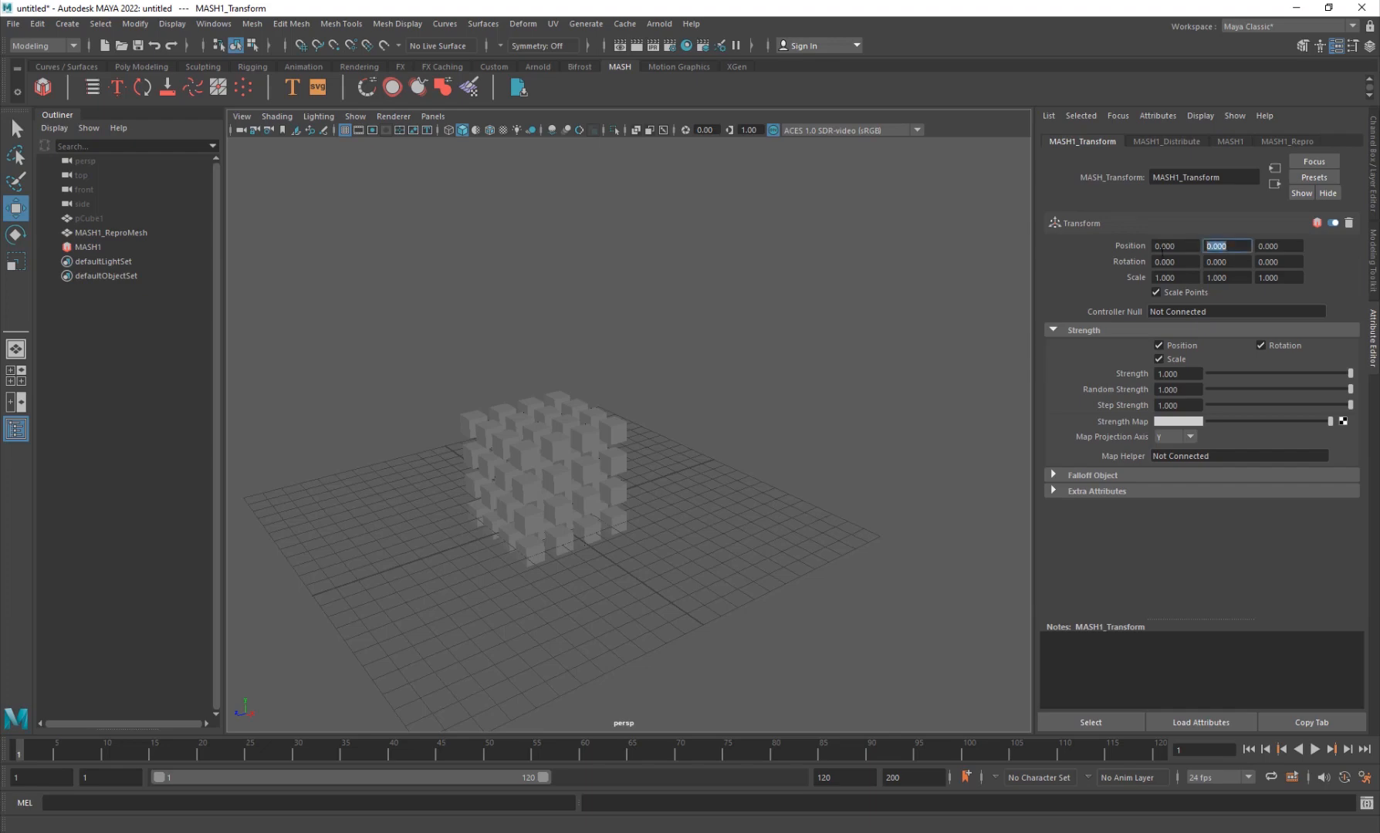
text(20)
key(Return)
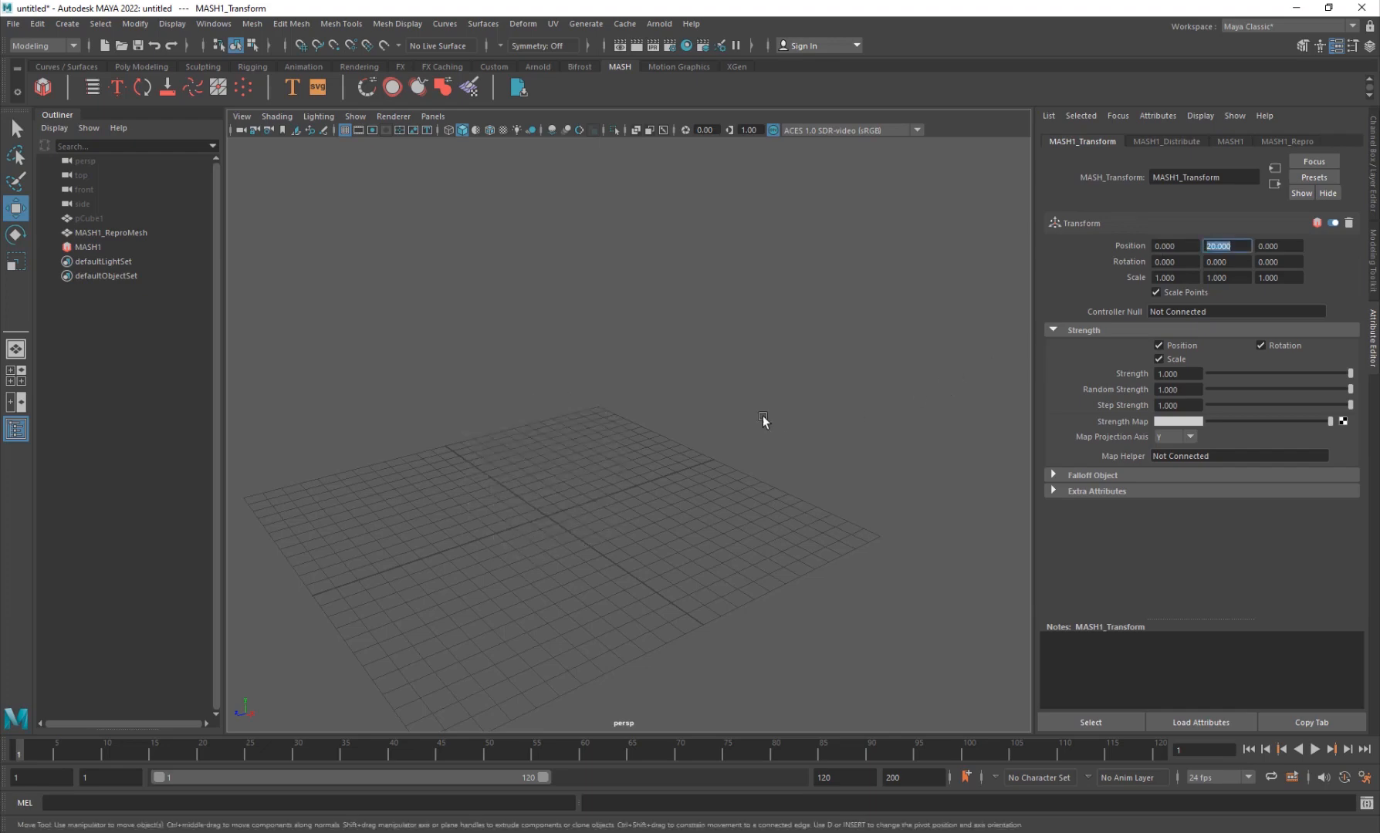
Step: Set the Transform node's Y position to 10 to place the cube grid above the ground
scroll(733, 416, down, 5)
text(10)
key(Return)
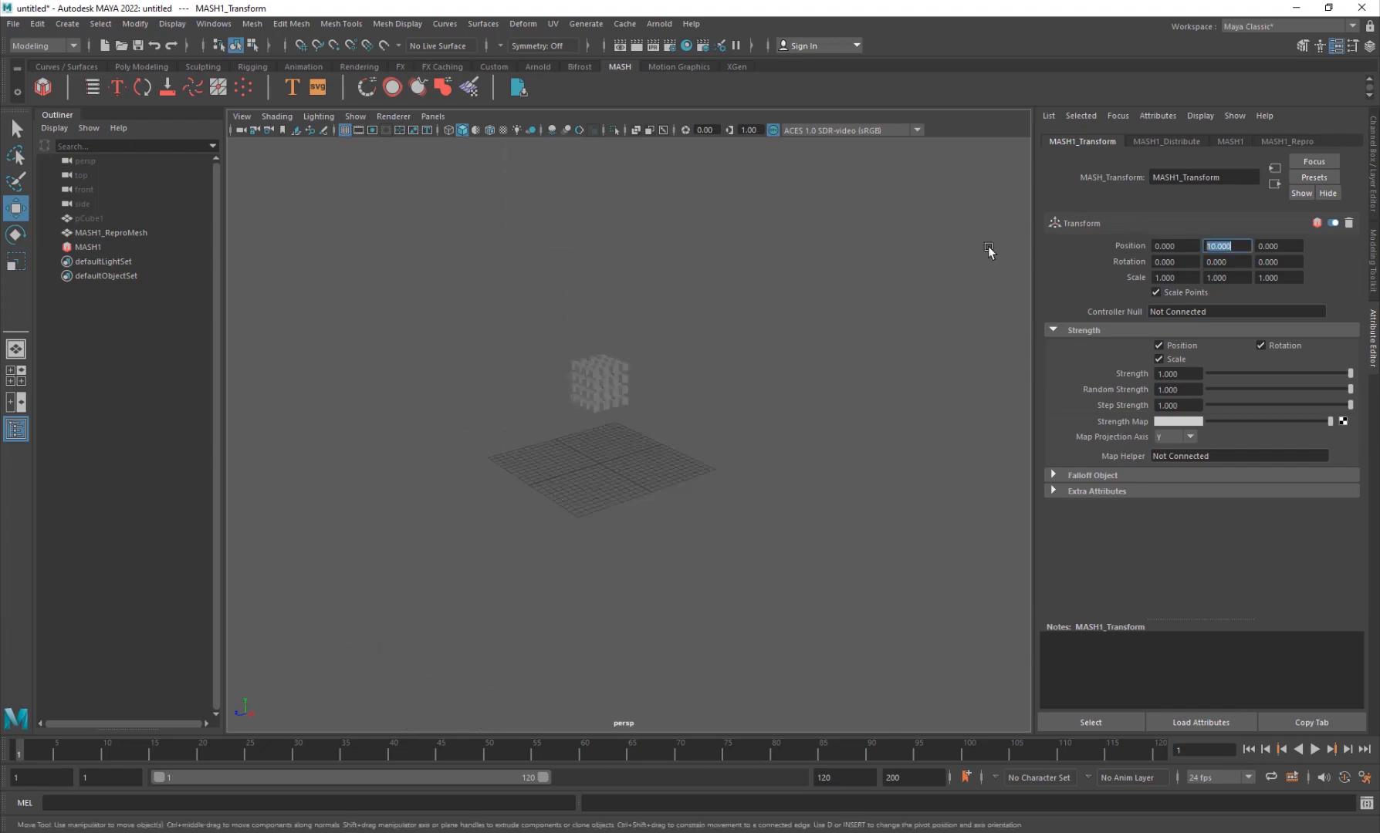
alt+drag(767, 483, 650, 477)
scroll(640, 462, up, 5)
mouse_move(557, 398)
alt+mouse_down()
mouse_move(543, 417)
mouse_move(570, 464)
mouse_move(549, 378)
alt+mouse_up()
scroll(543, 418, up, 3)
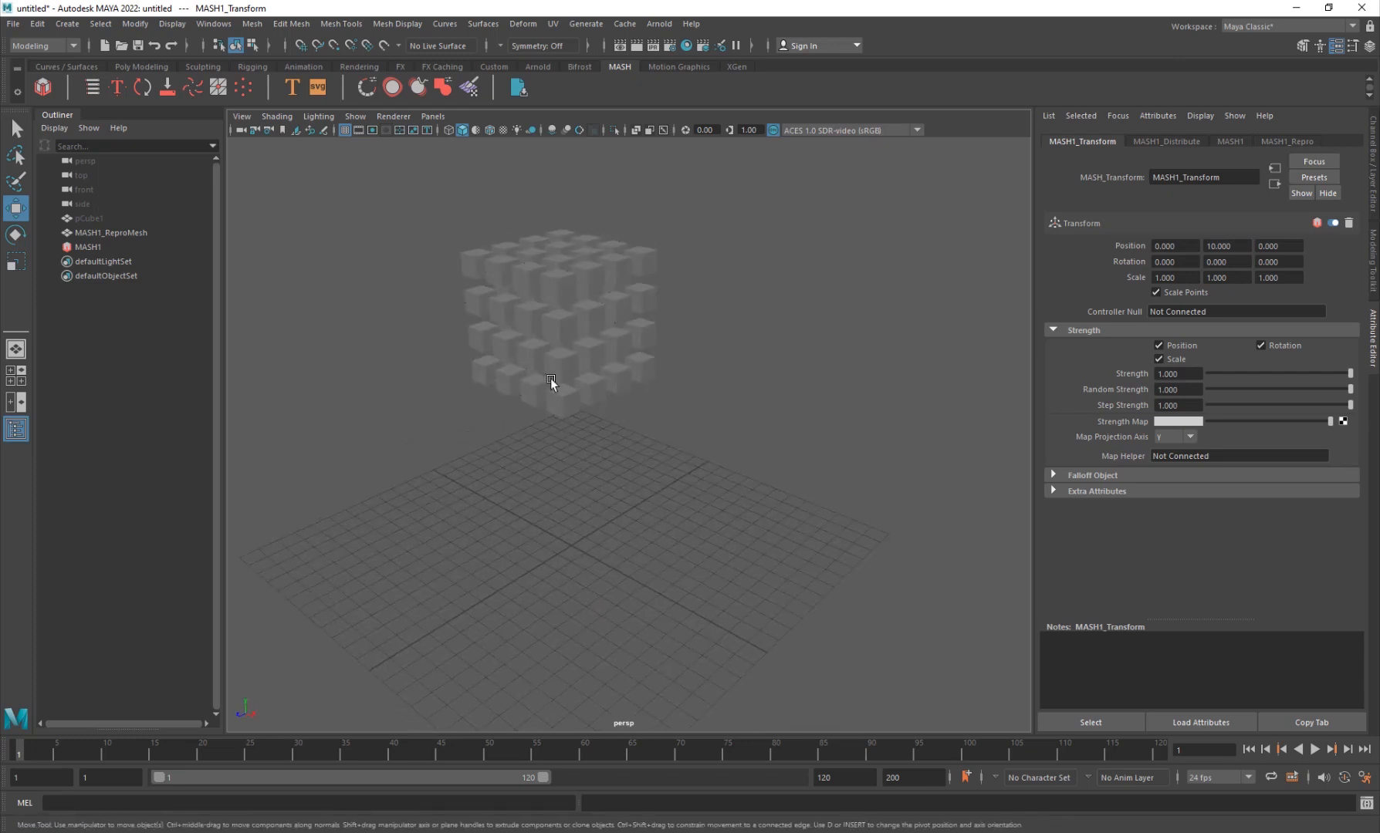
Step: Add a Dynamics node to the MASH network
click(532, 310)
click(87, 247)
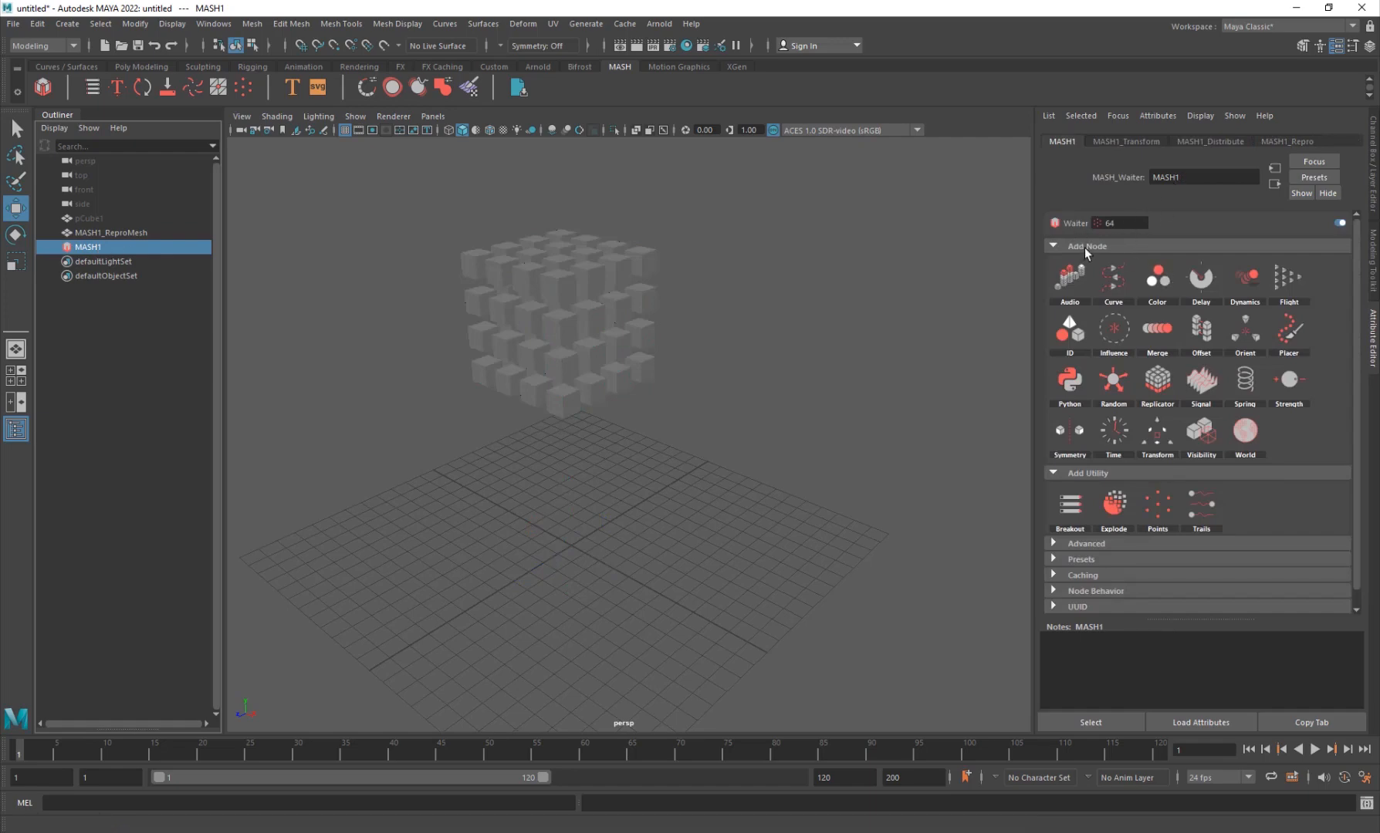
click(1244, 277)
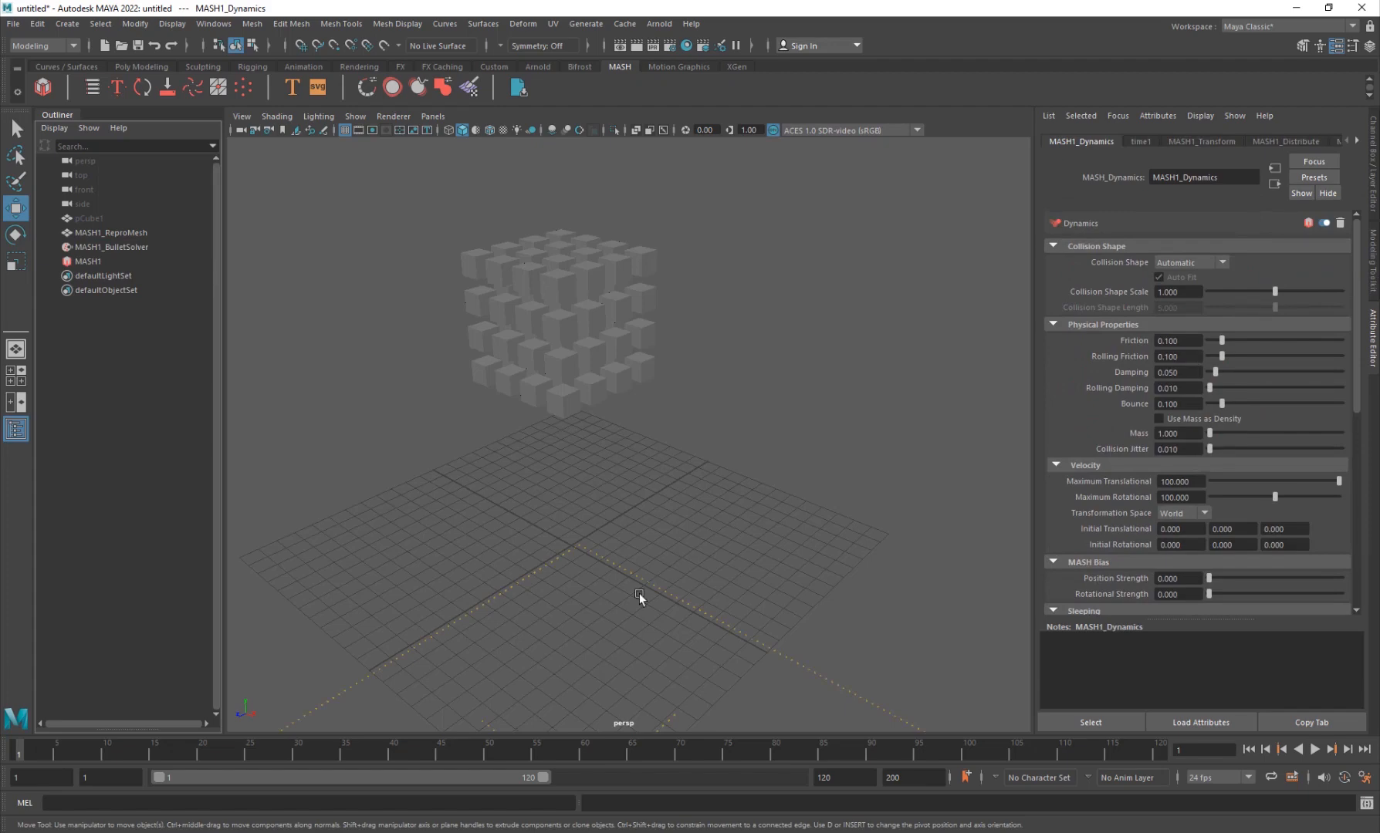
Step: Play the dynamics simulation to examine how the cubes fall onto the ground plane, and stop it
scroll(640, 602, down, 4)
alt+drag(616, 677, 585, 674)
alt+middle_drag(585, 674, 569, 589)
alt+drag(569, 588, 563, 539)
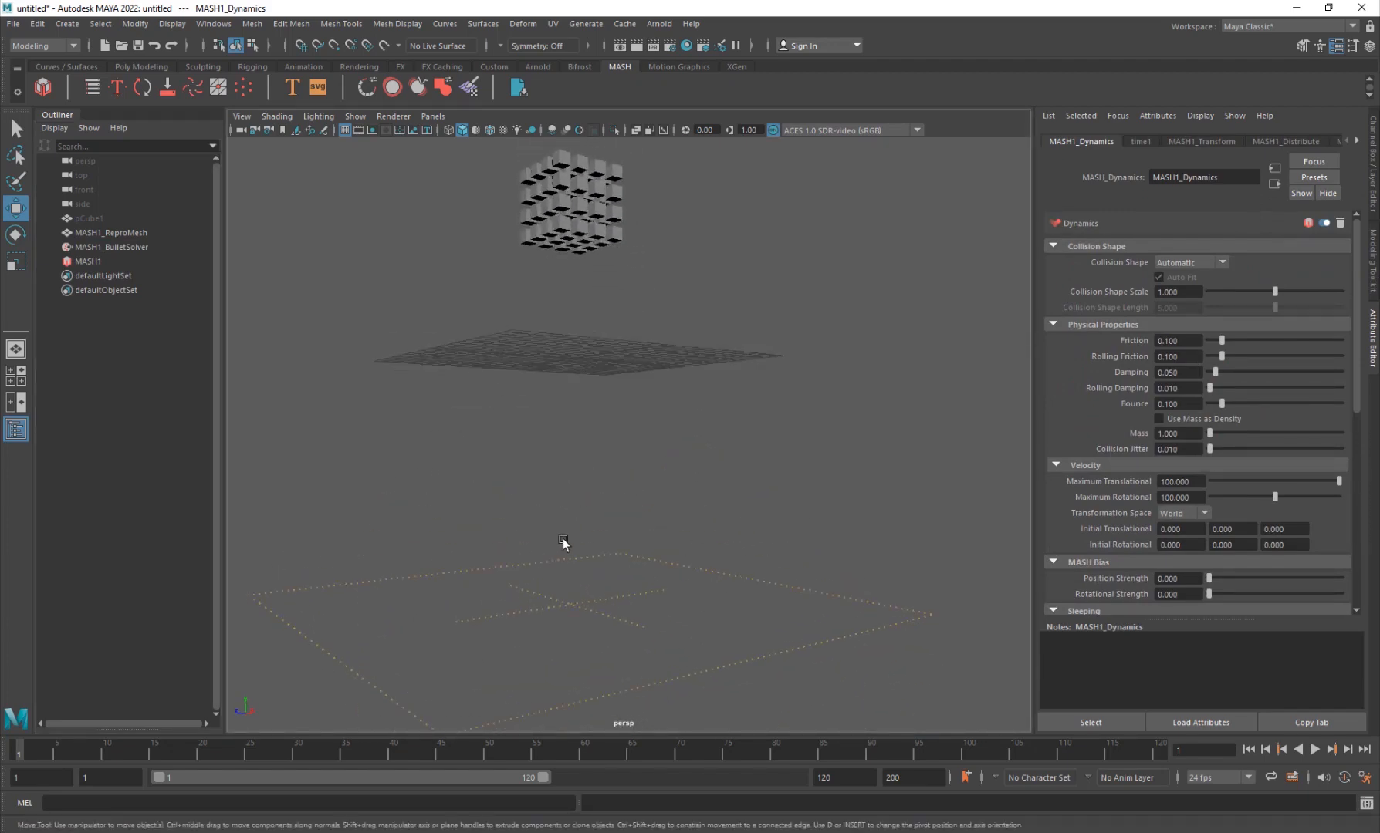
click(1313, 753)
click(1312, 755)
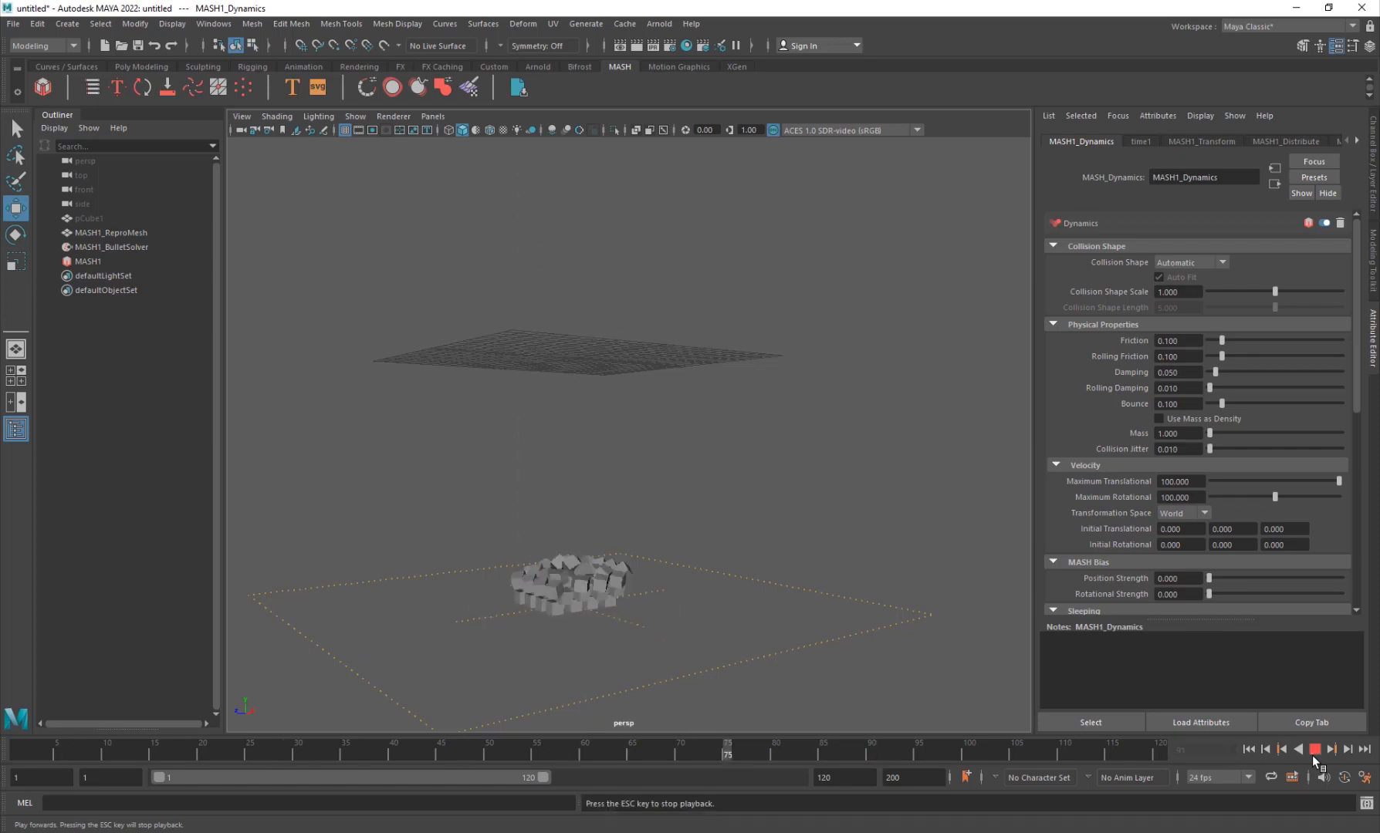
click(1312, 755)
Step: Extend the playback range to frames 1 through 200 and return to the first frame
drag(540, 781, 664, 787)
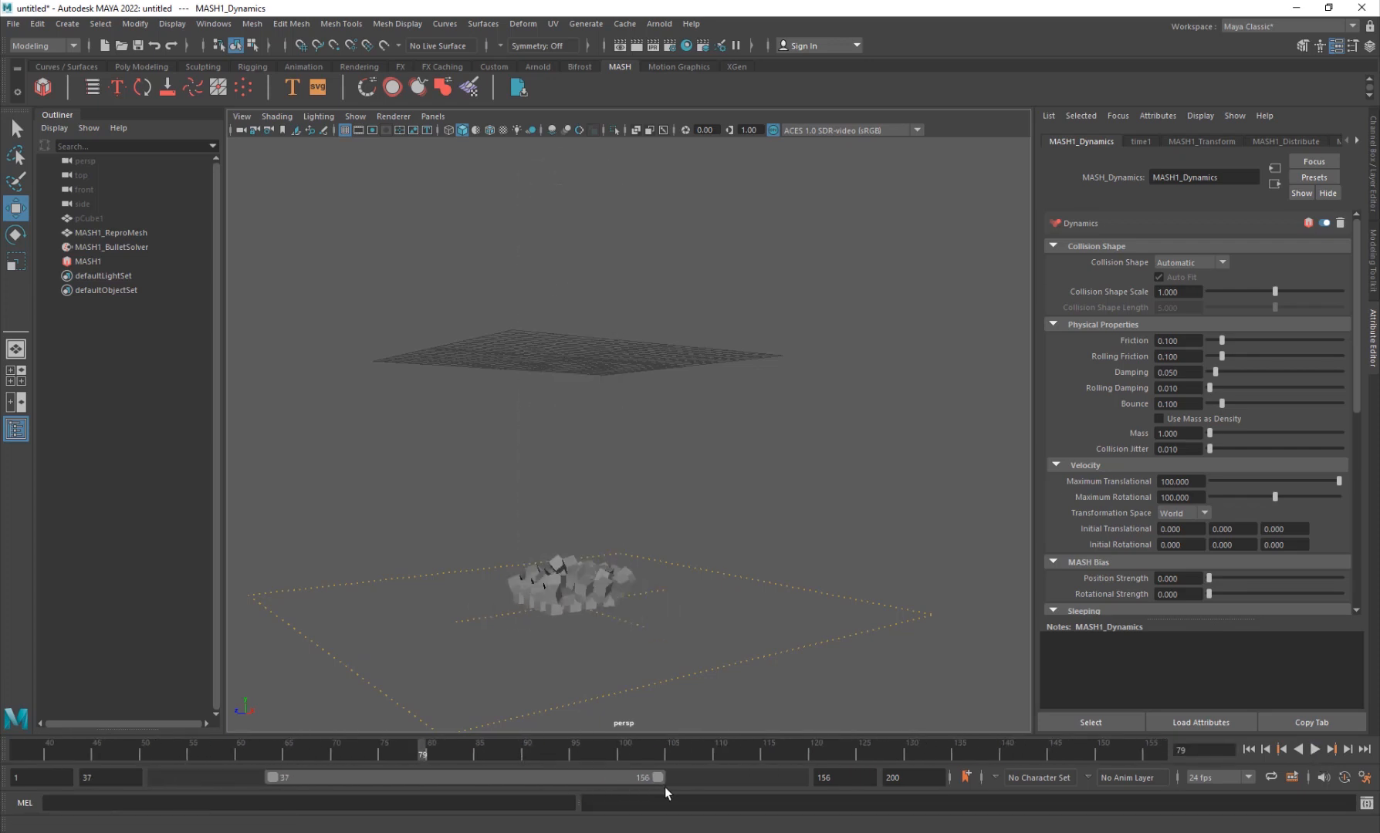
drag(276, 779, 159, 780)
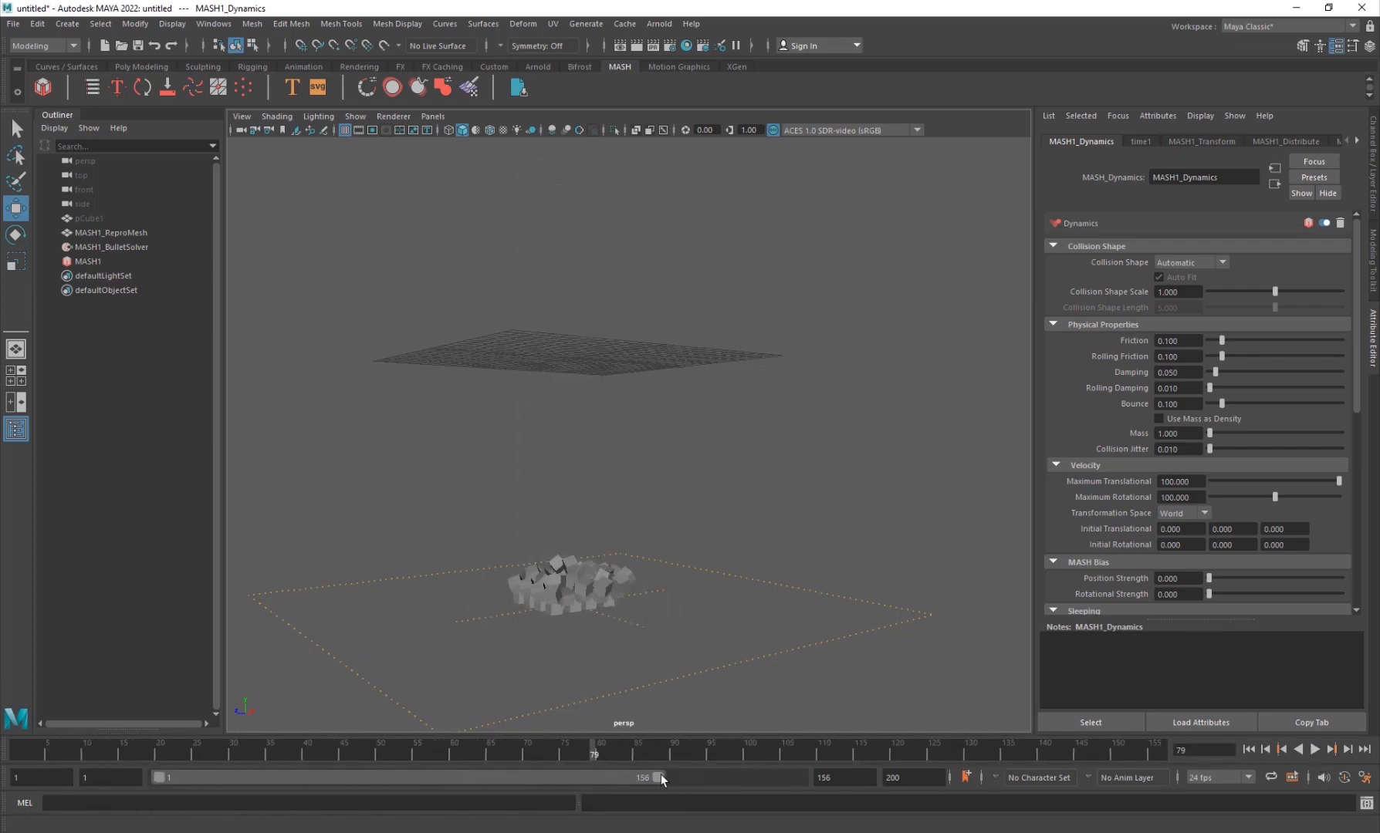
drag(660, 778, 799, 778)
click(1248, 749)
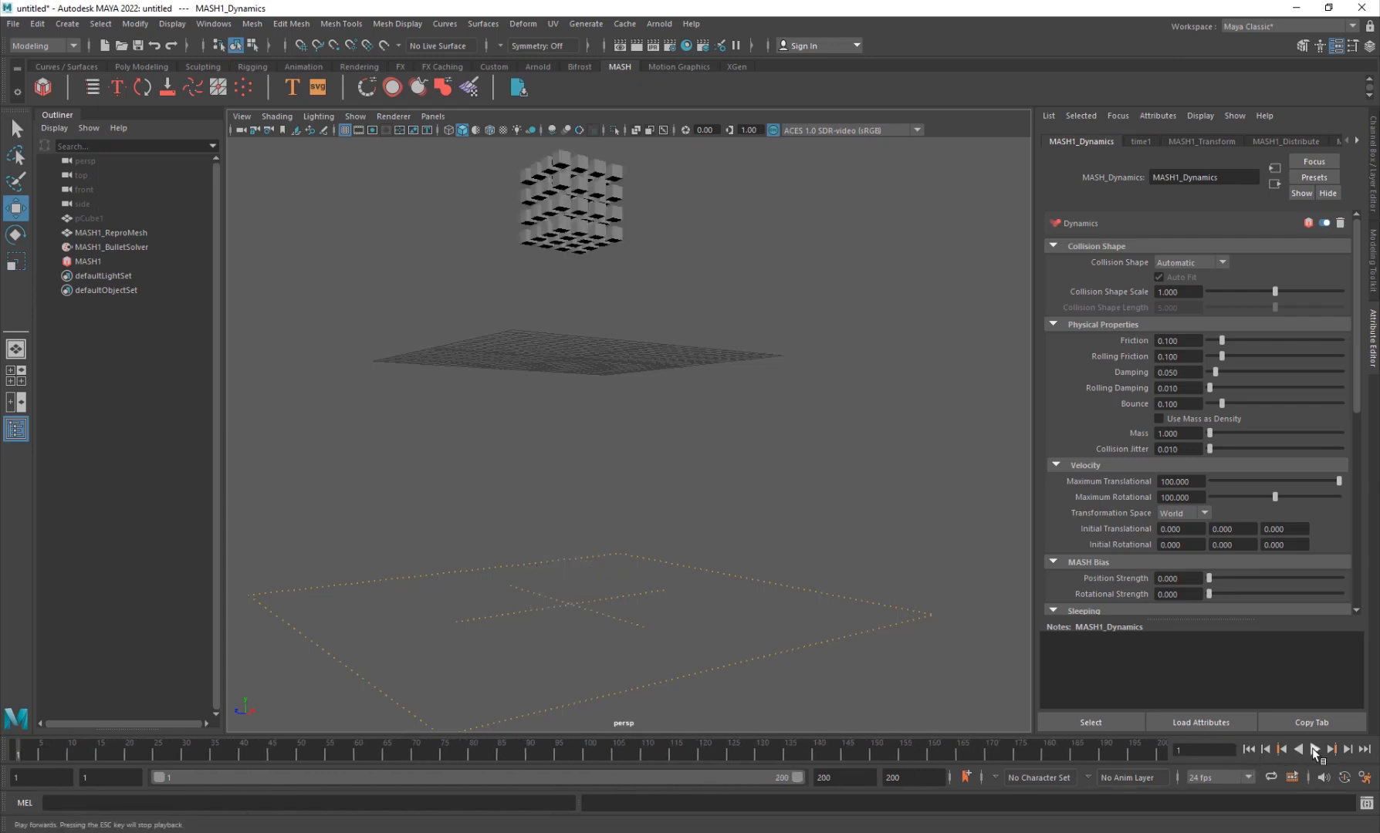
Step: Play the simulation briefly and set the bullet solver's Collision Iterations to 12
click(1314, 749)
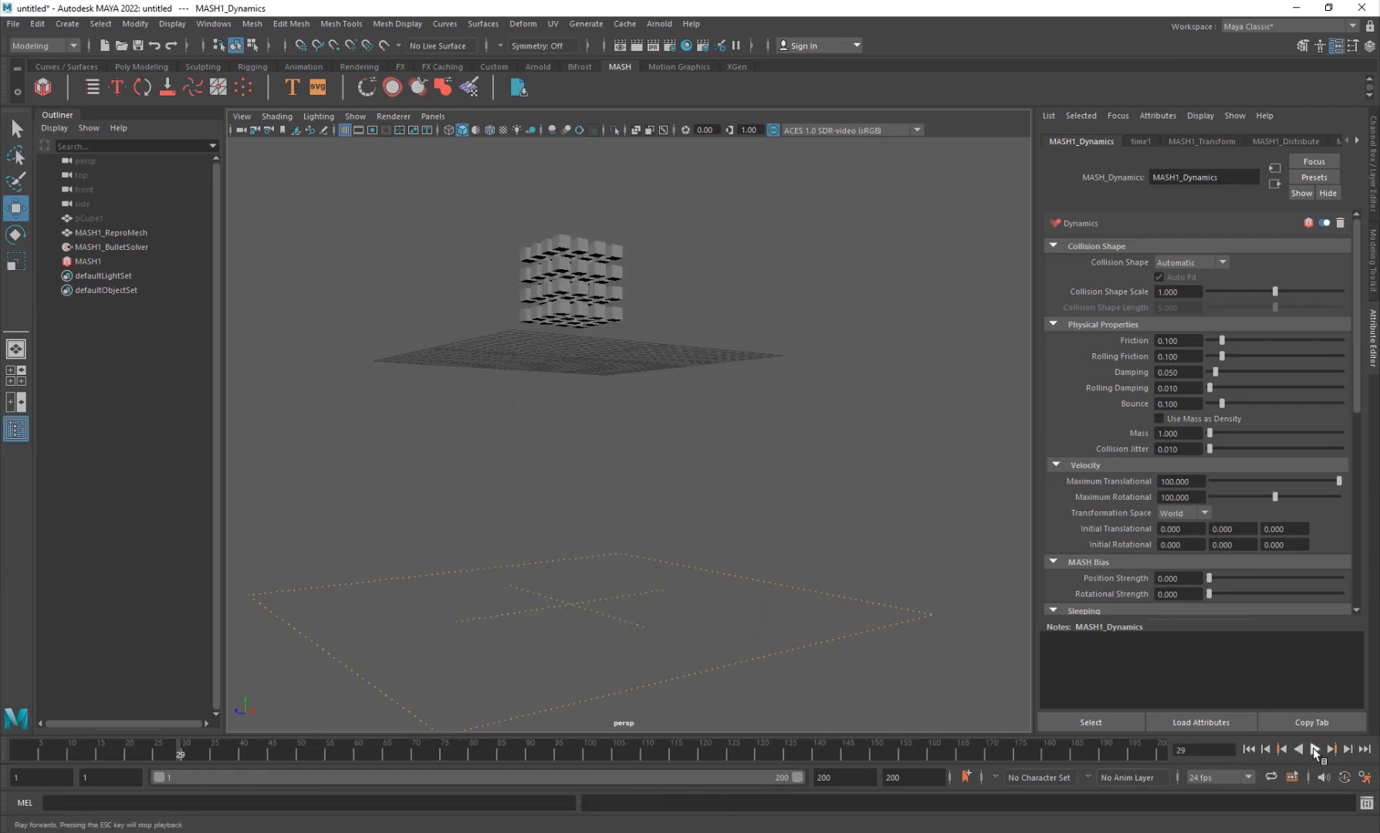
alt+drag(784, 549, 739, 576)
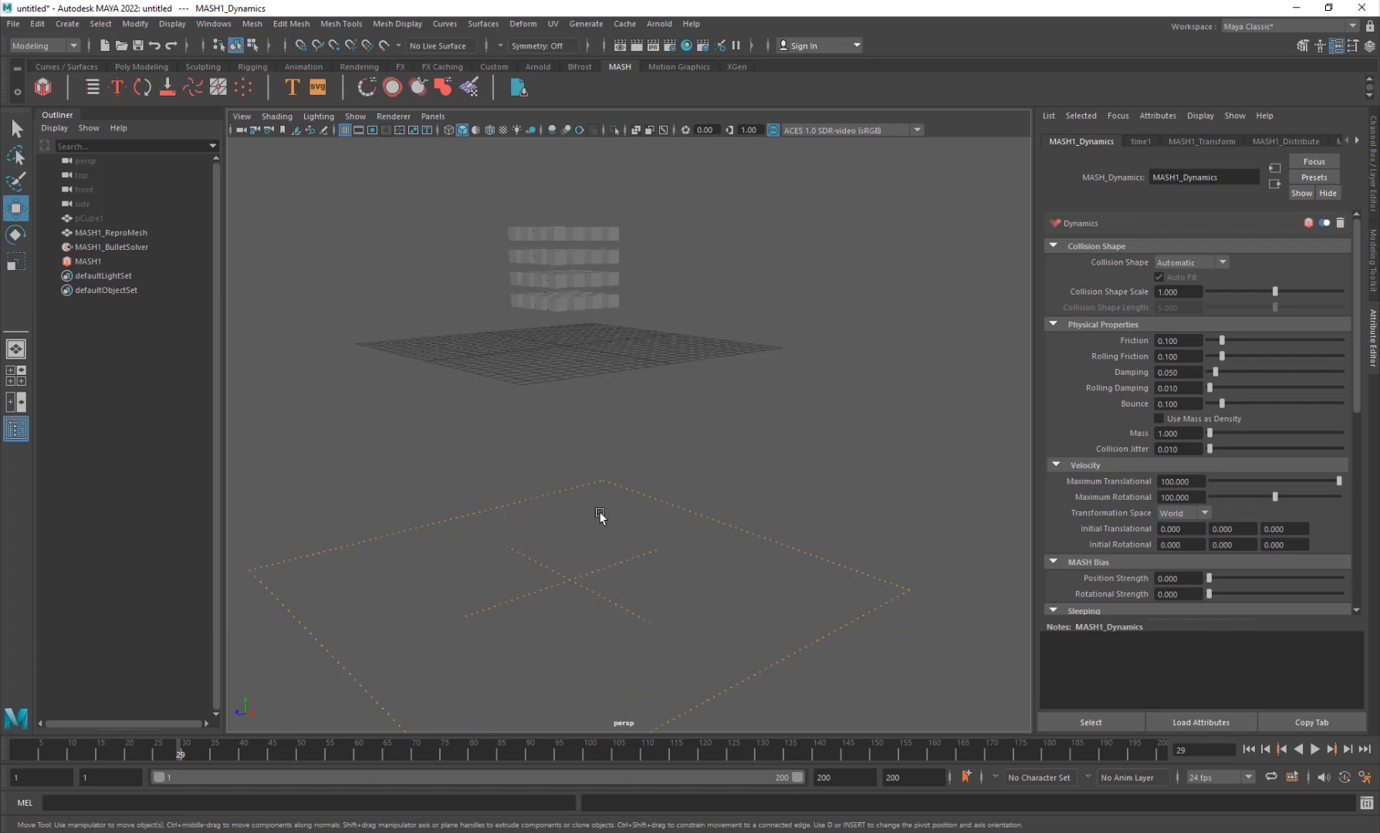
click(130, 246)
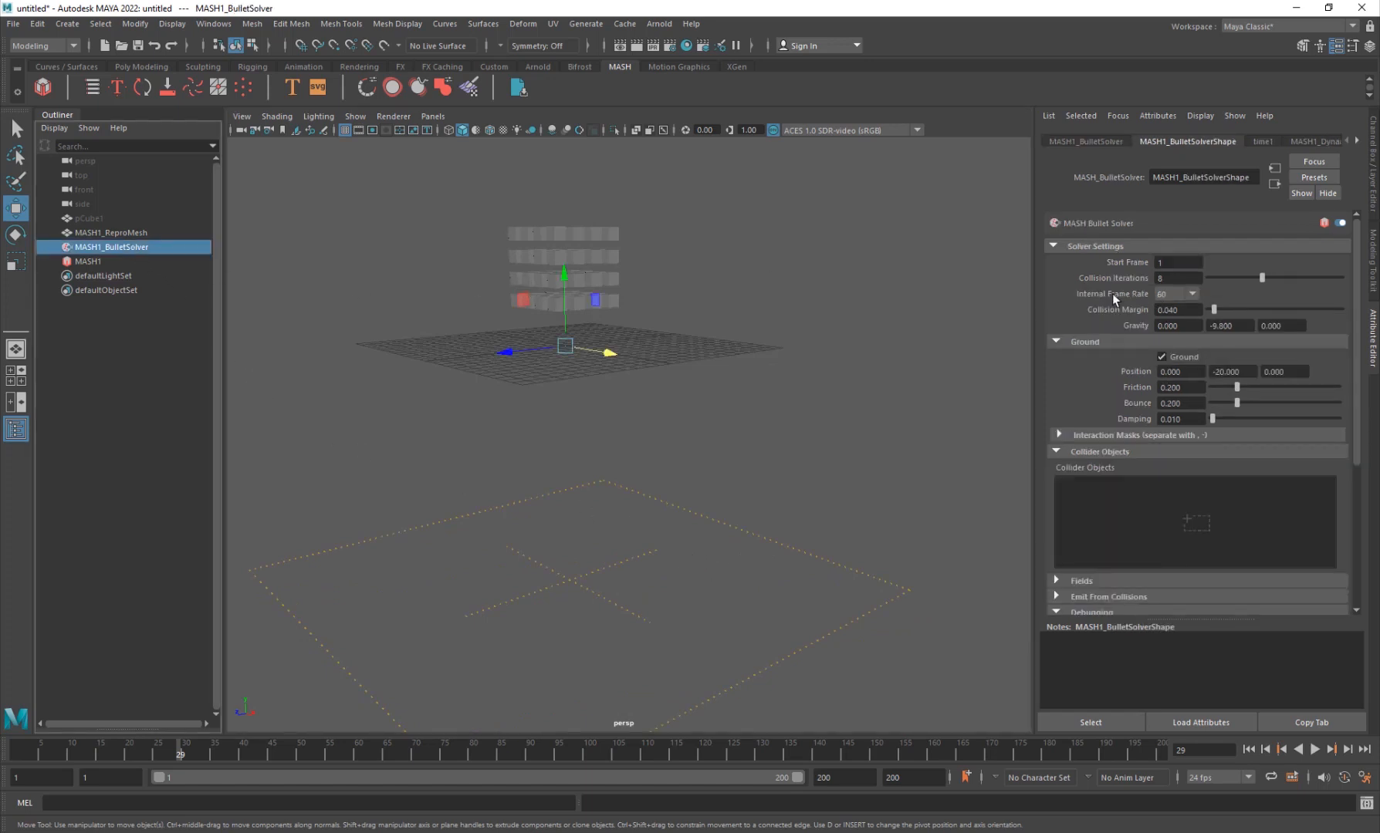
click(1176, 281)
text(12)
key(Return)
Step: Set the bullet solver's ground Y position to 0
alt+drag(579, 568, 531, 531)
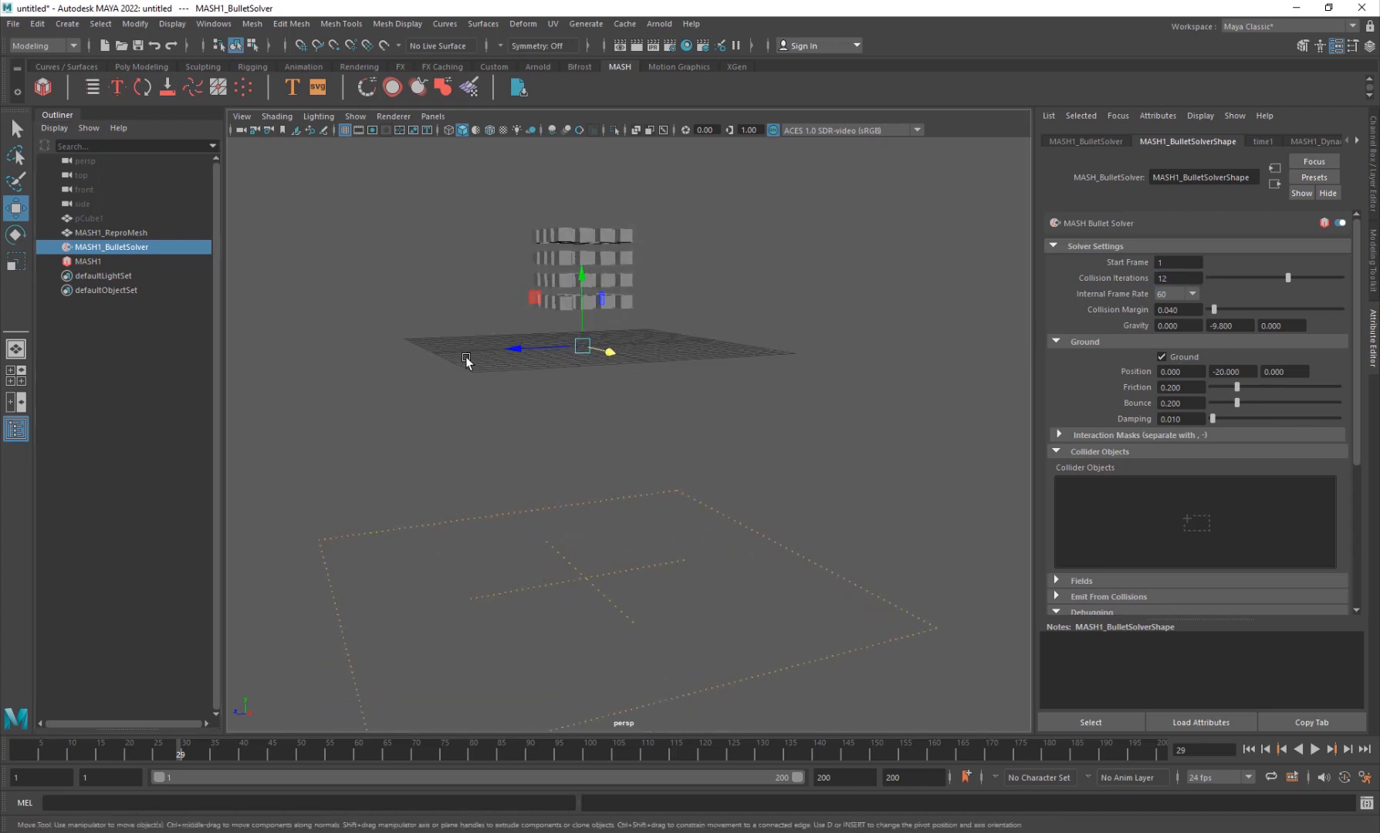
alt+drag(476, 419, 481, 424)
drag(1244, 373, 1092, 373)
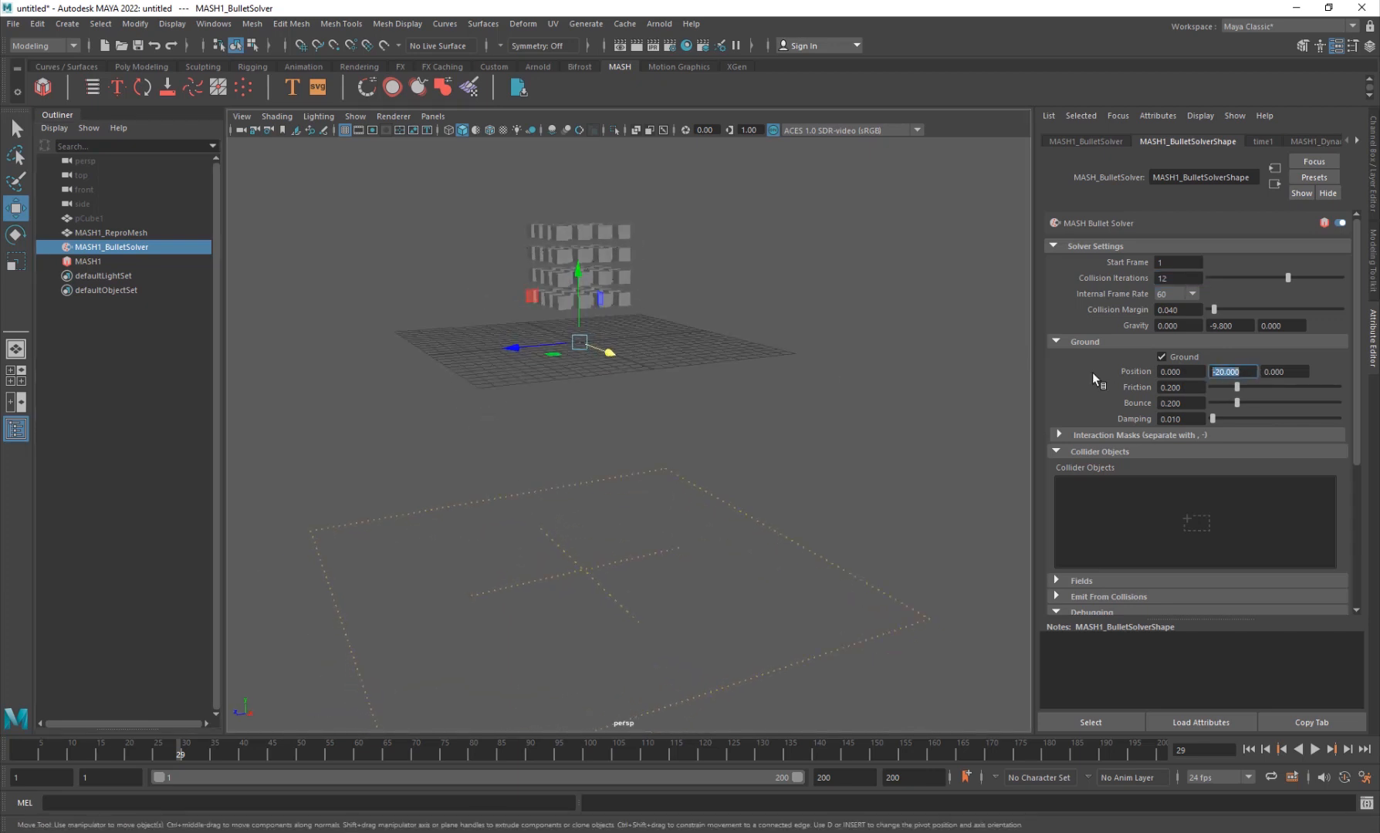
text(0)
key(Return)
Step: Play the simulation to examine how the cubes land and scatter on the raised ground, and return to the first frame
alt+drag(573, 455, 549, 525)
click(1314, 749)
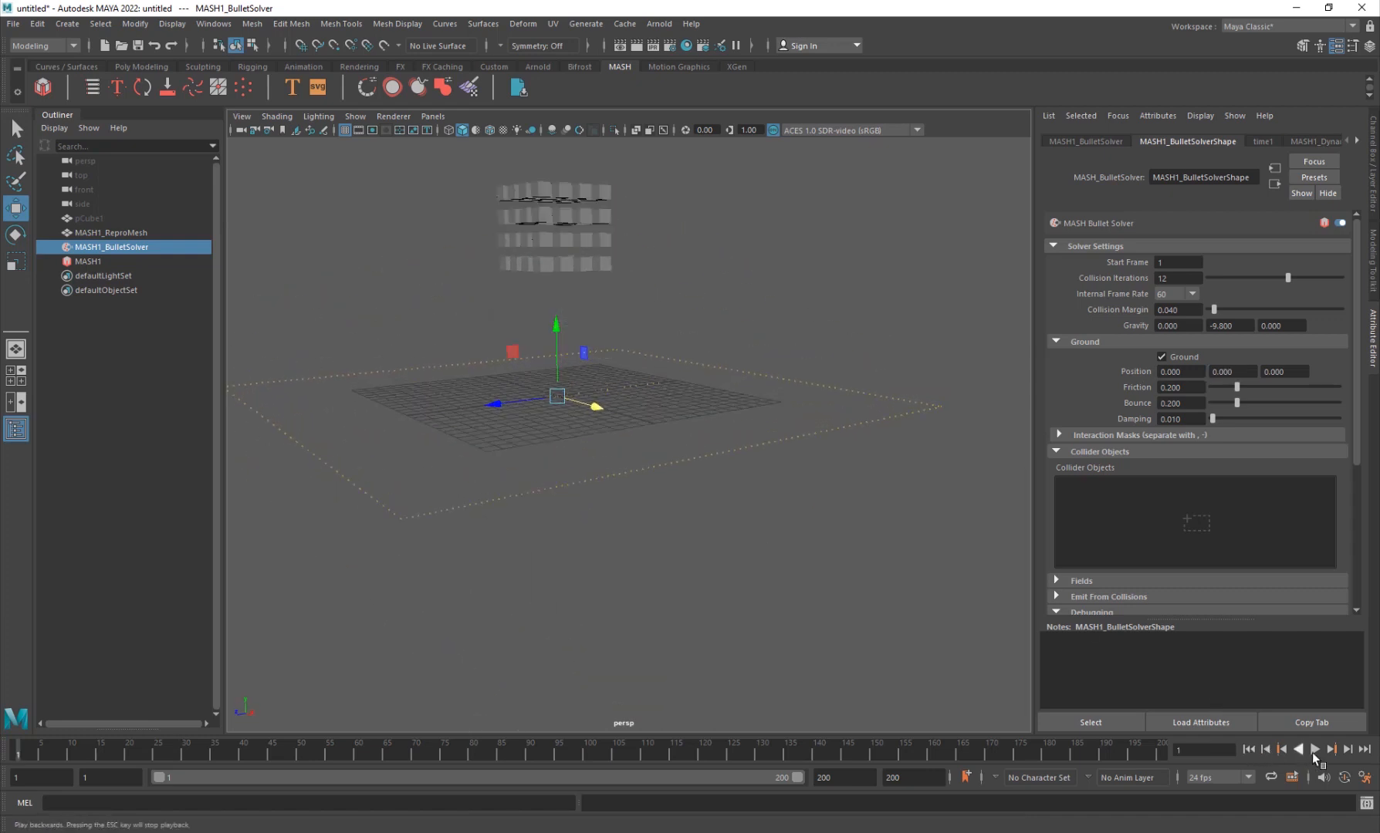
click(1315, 749)
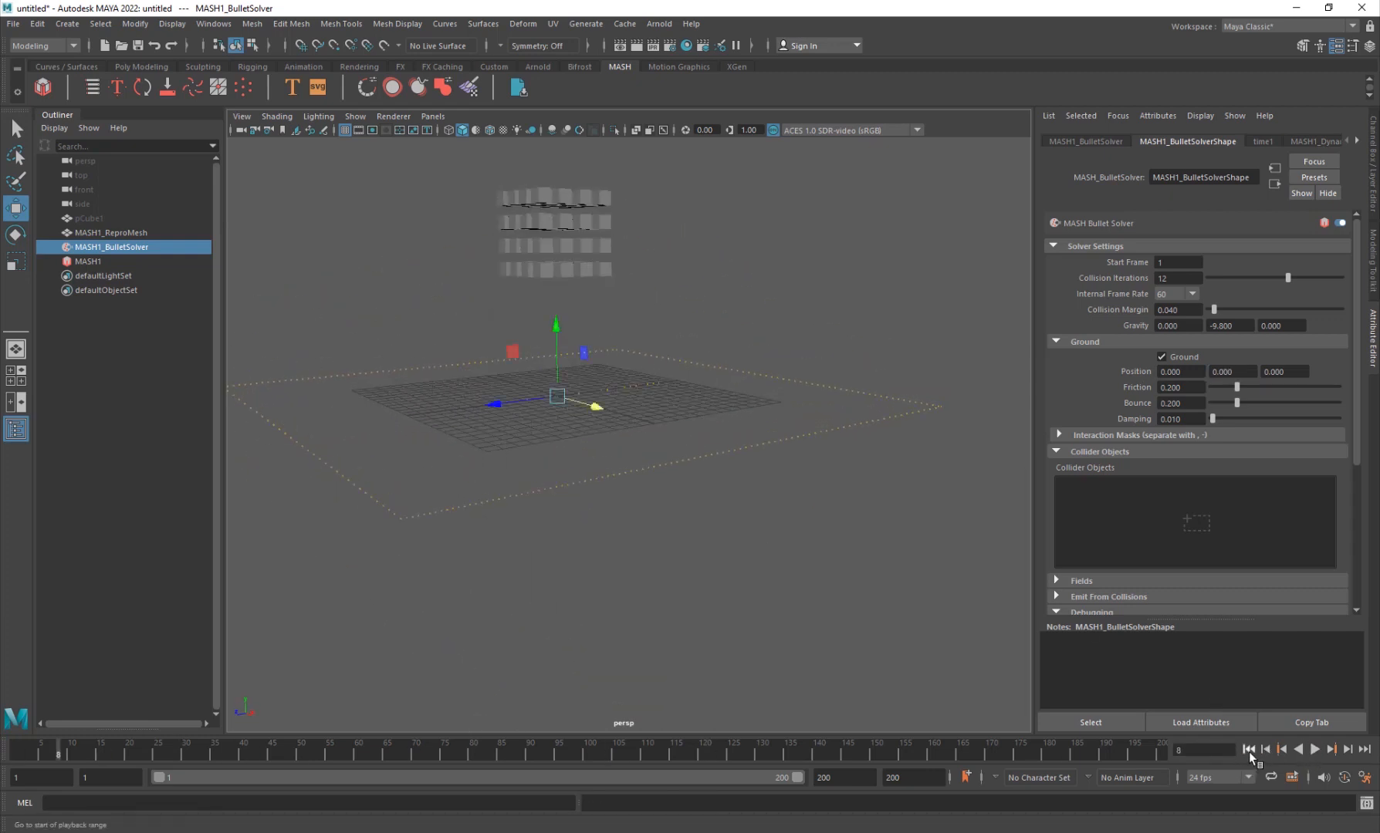
click(1249, 750)
click(1314, 749)
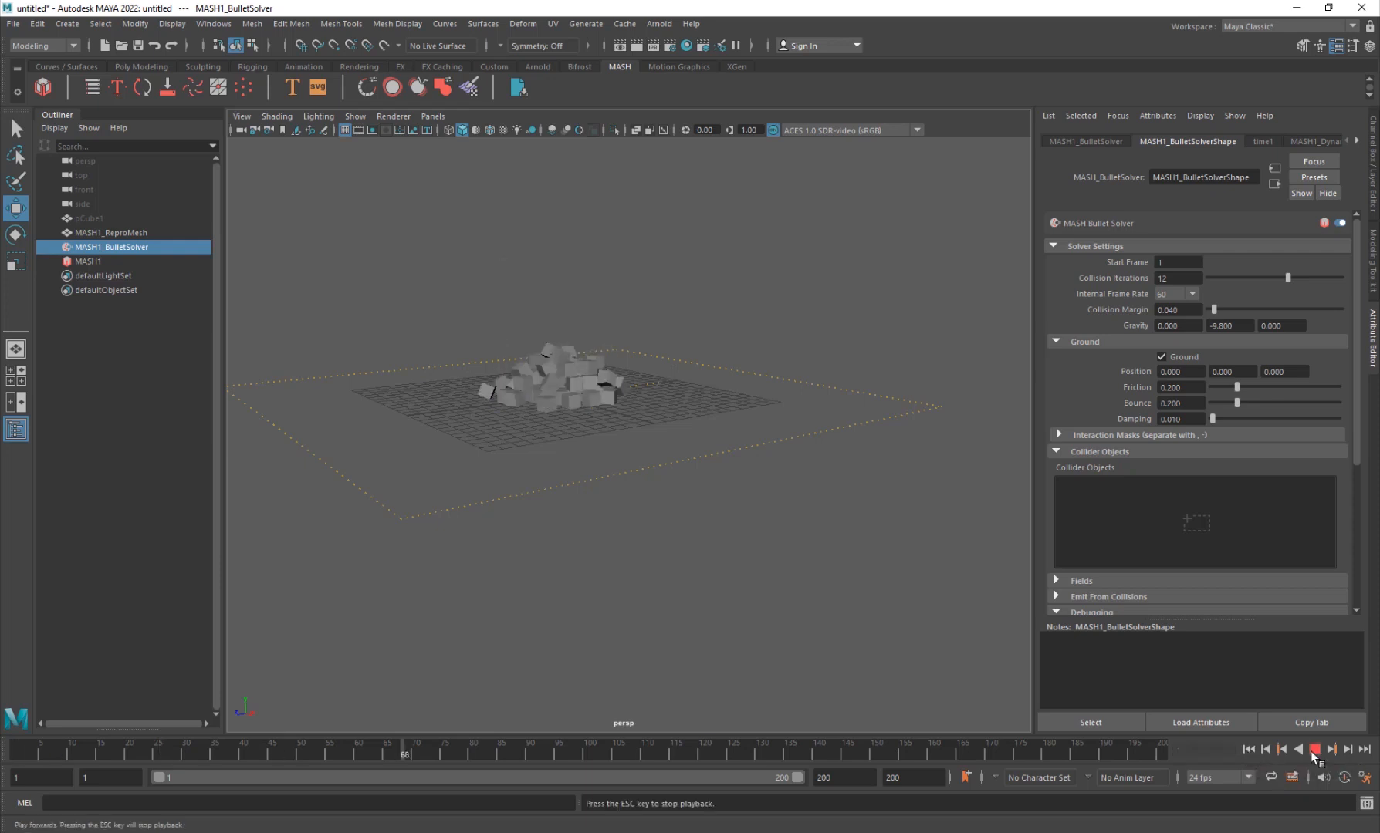
click(1314, 749)
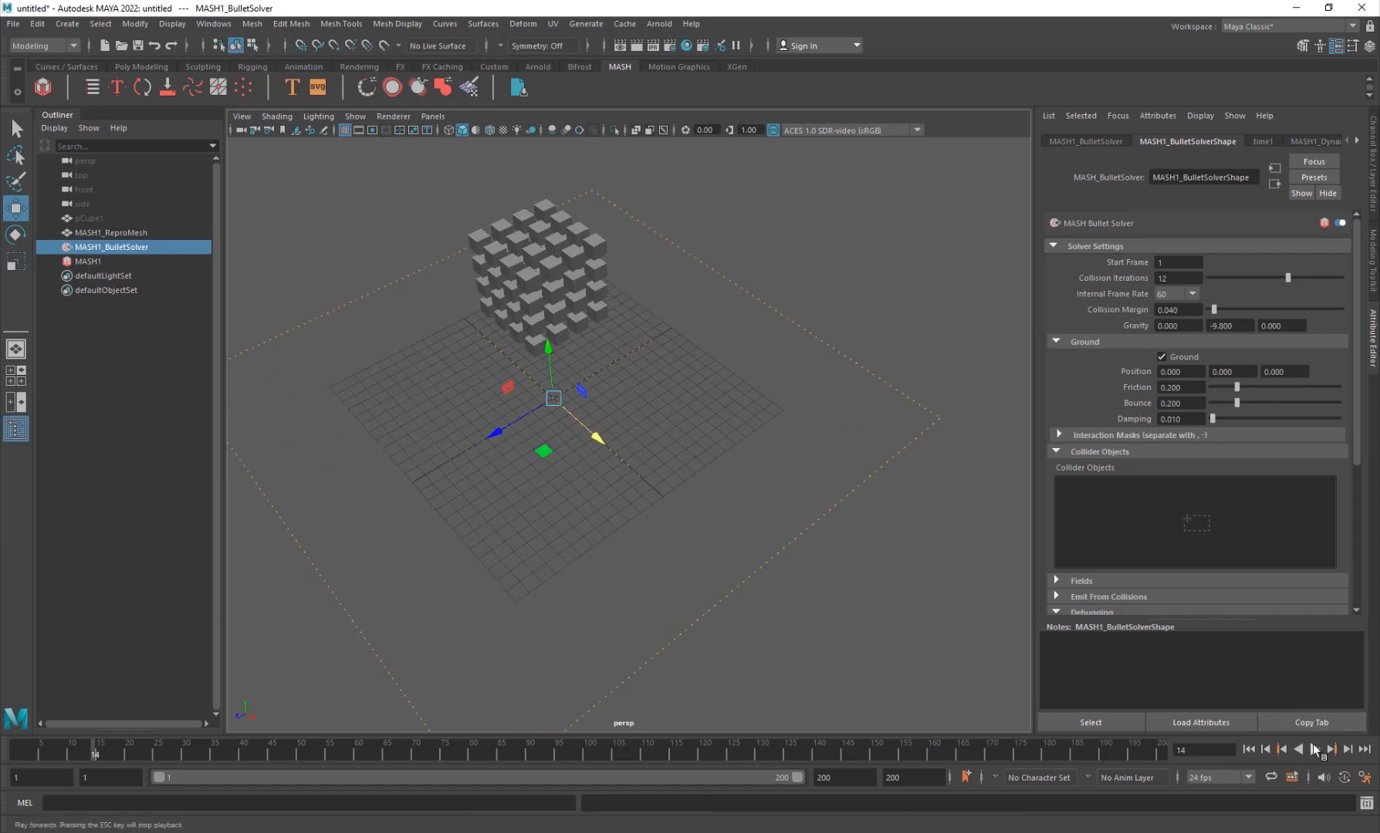
click(1314, 749)
click(1312, 750)
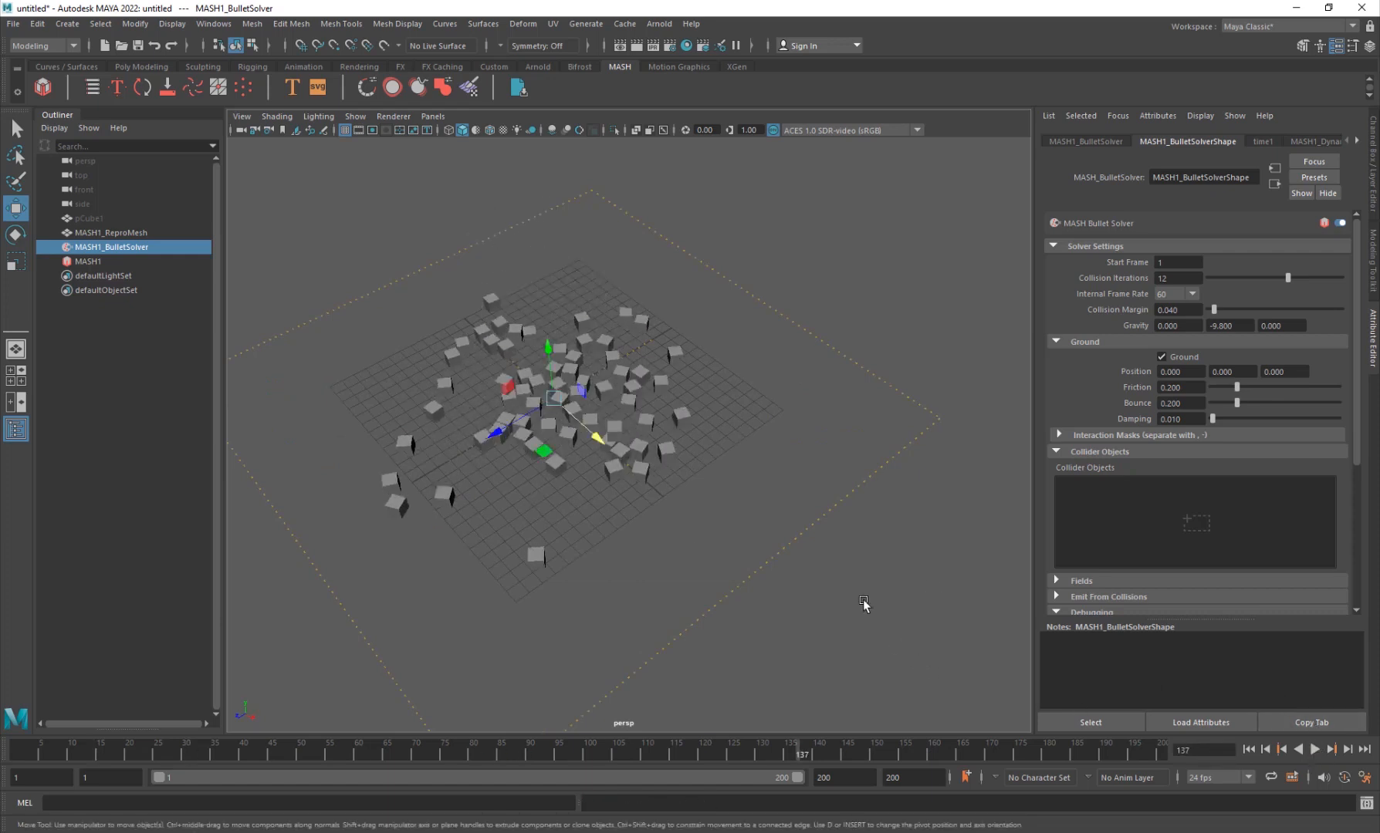
alt+drag(637, 561, 533, 555)
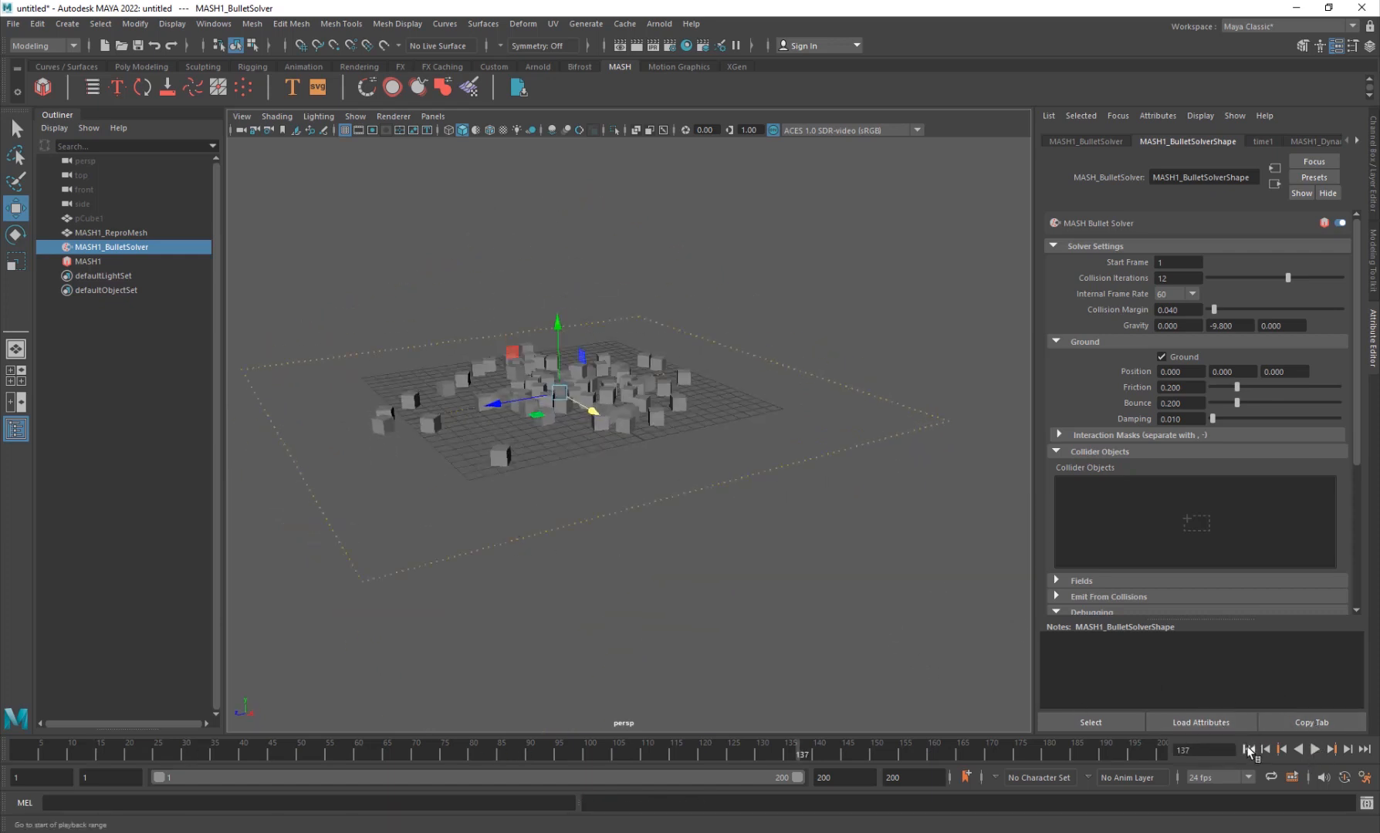
click(1248, 750)
Step: Set the MASH network's Transform Y position to 20 to raise the cube grid, and clear the selection
alt+drag(733, 426, 637, 434)
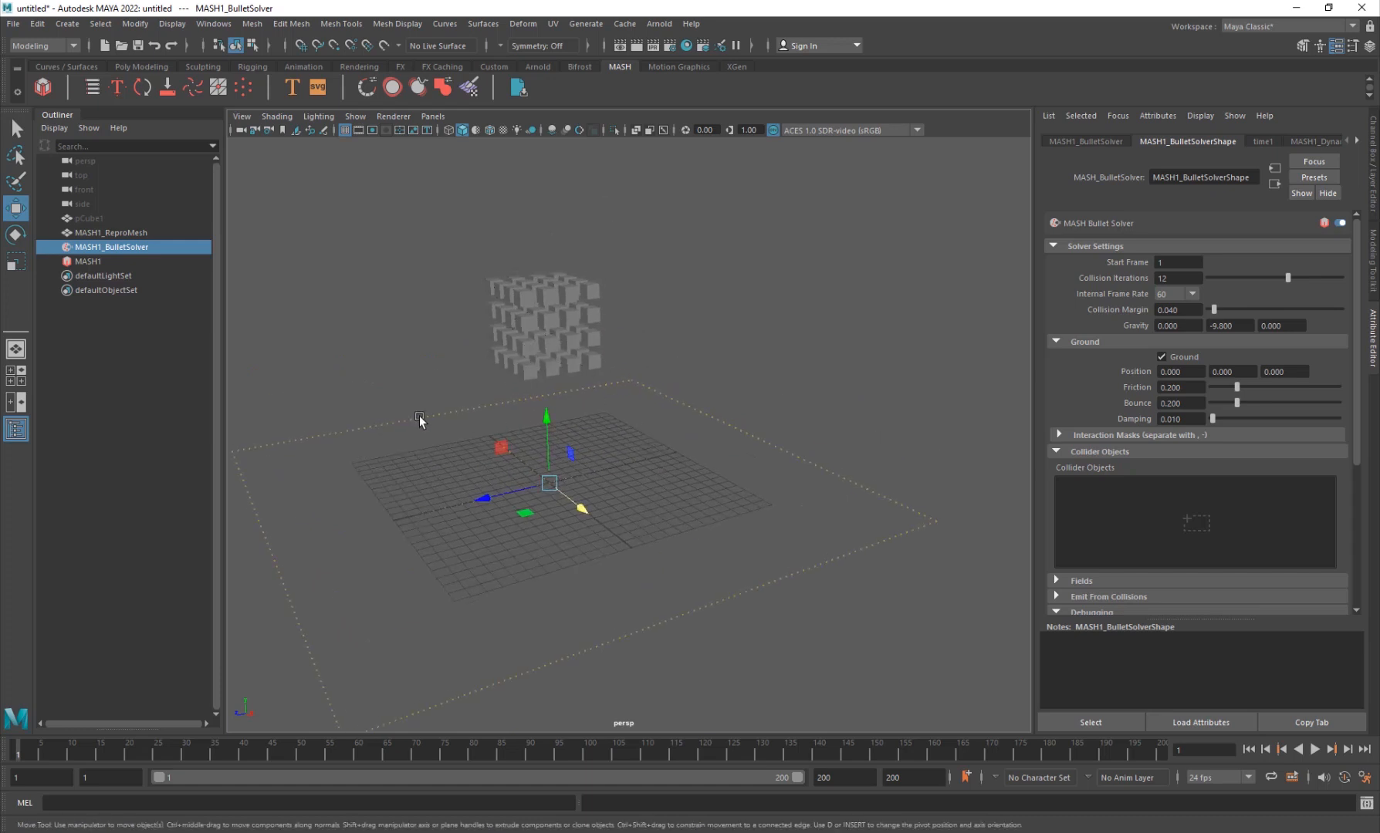
alt+drag(420, 423, 437, 422)
click(100, 263)
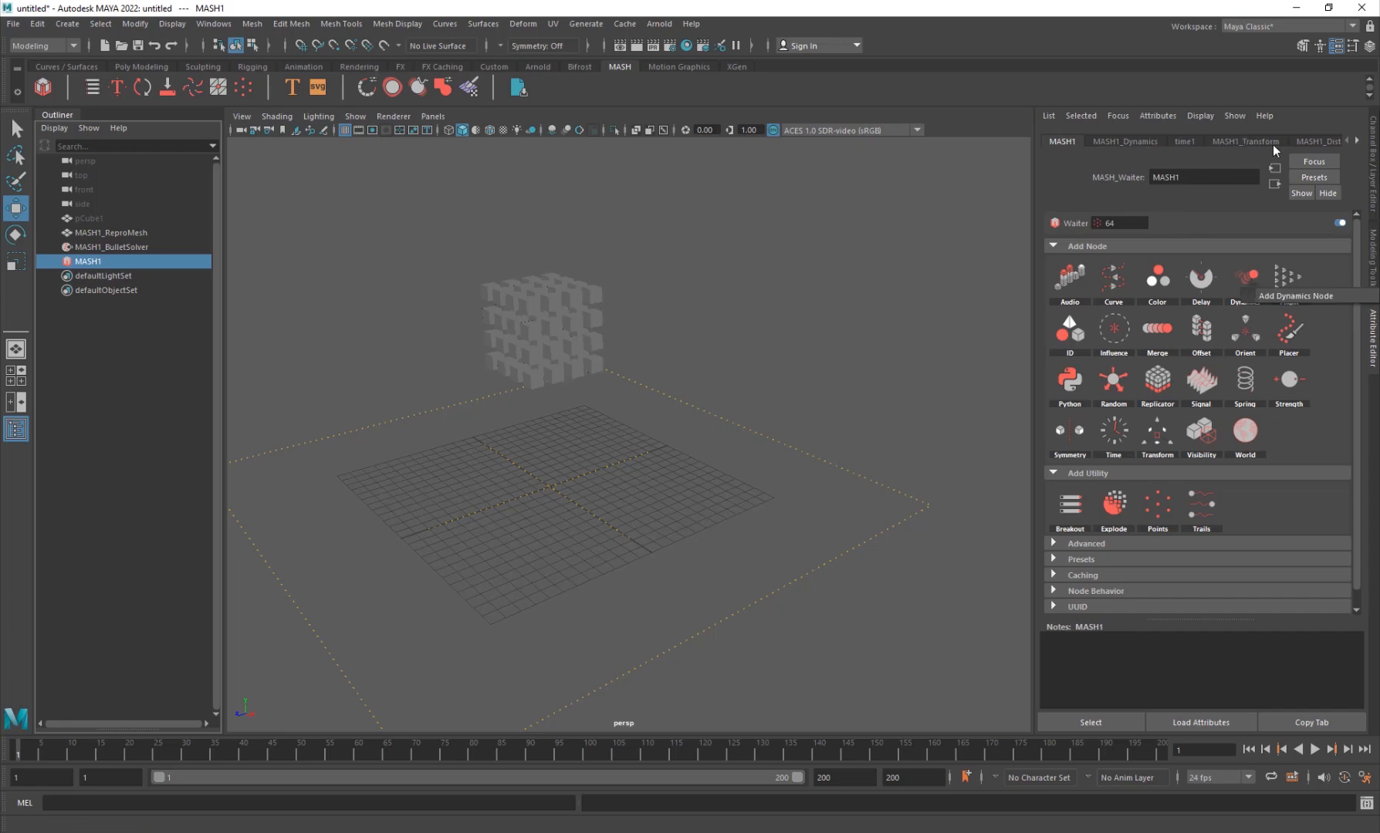
click(1235, 142)
click(1229, 246)
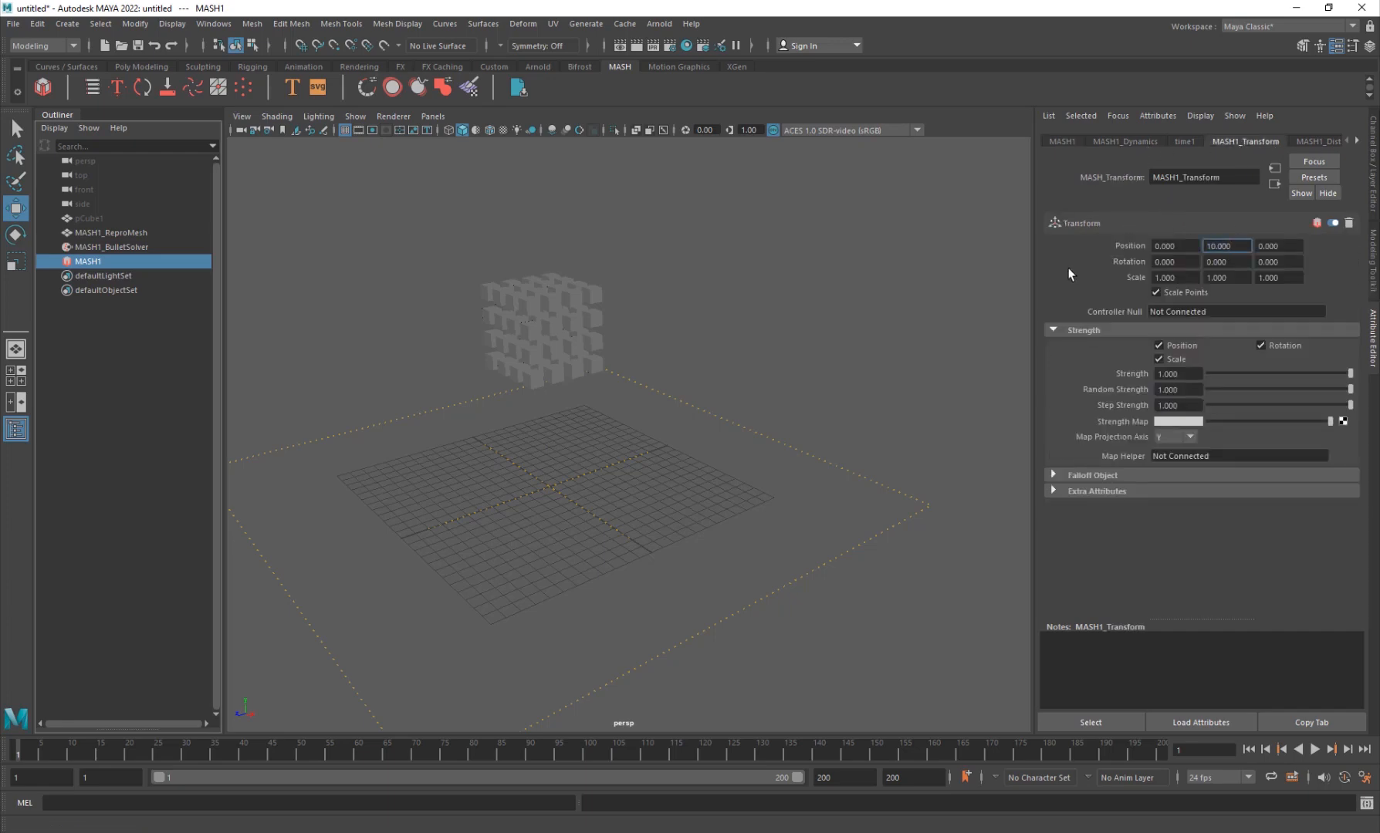
key(ctrl+a)
text(20)
key(Return)
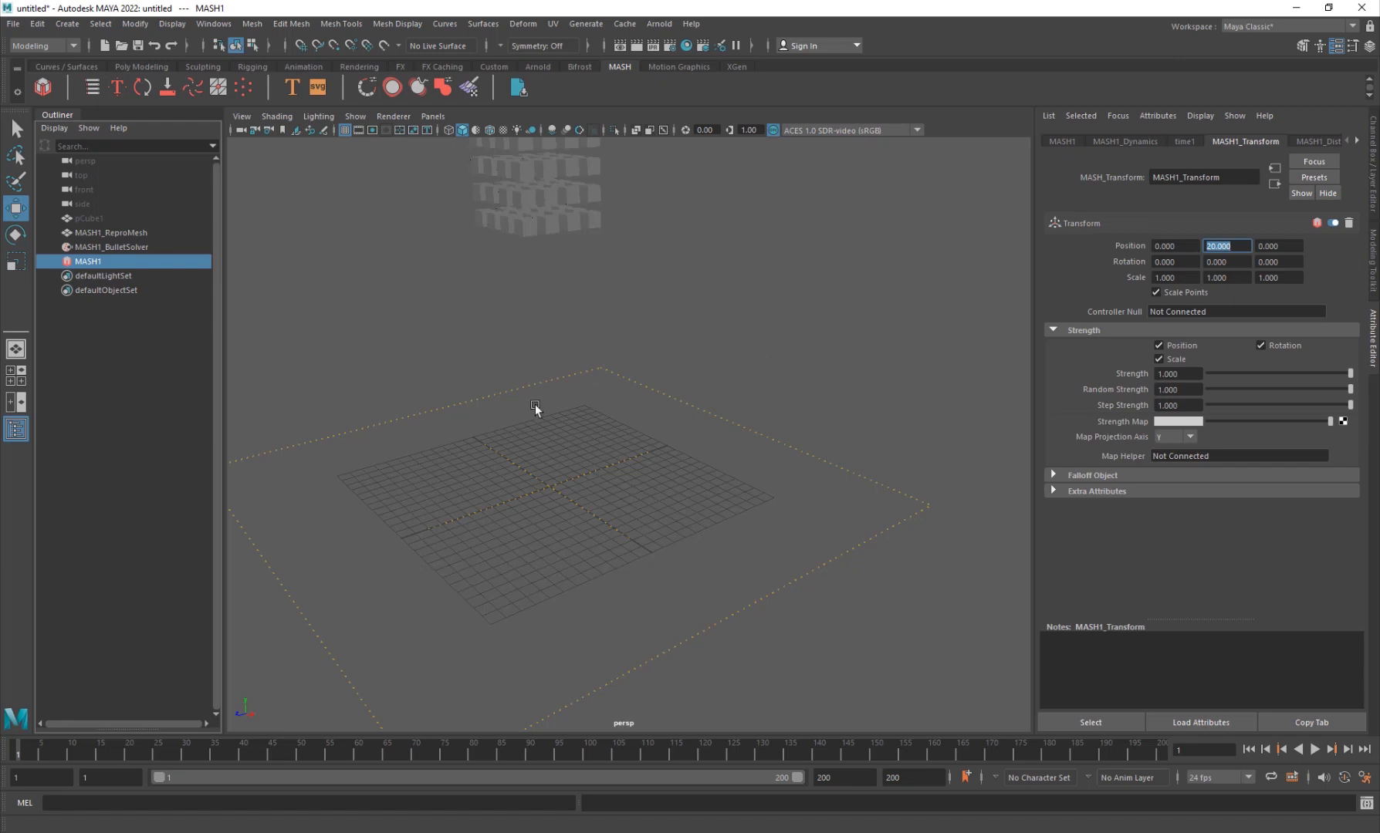
alt+middle_drag(535, 406, 564, 472)
click(739, 404)
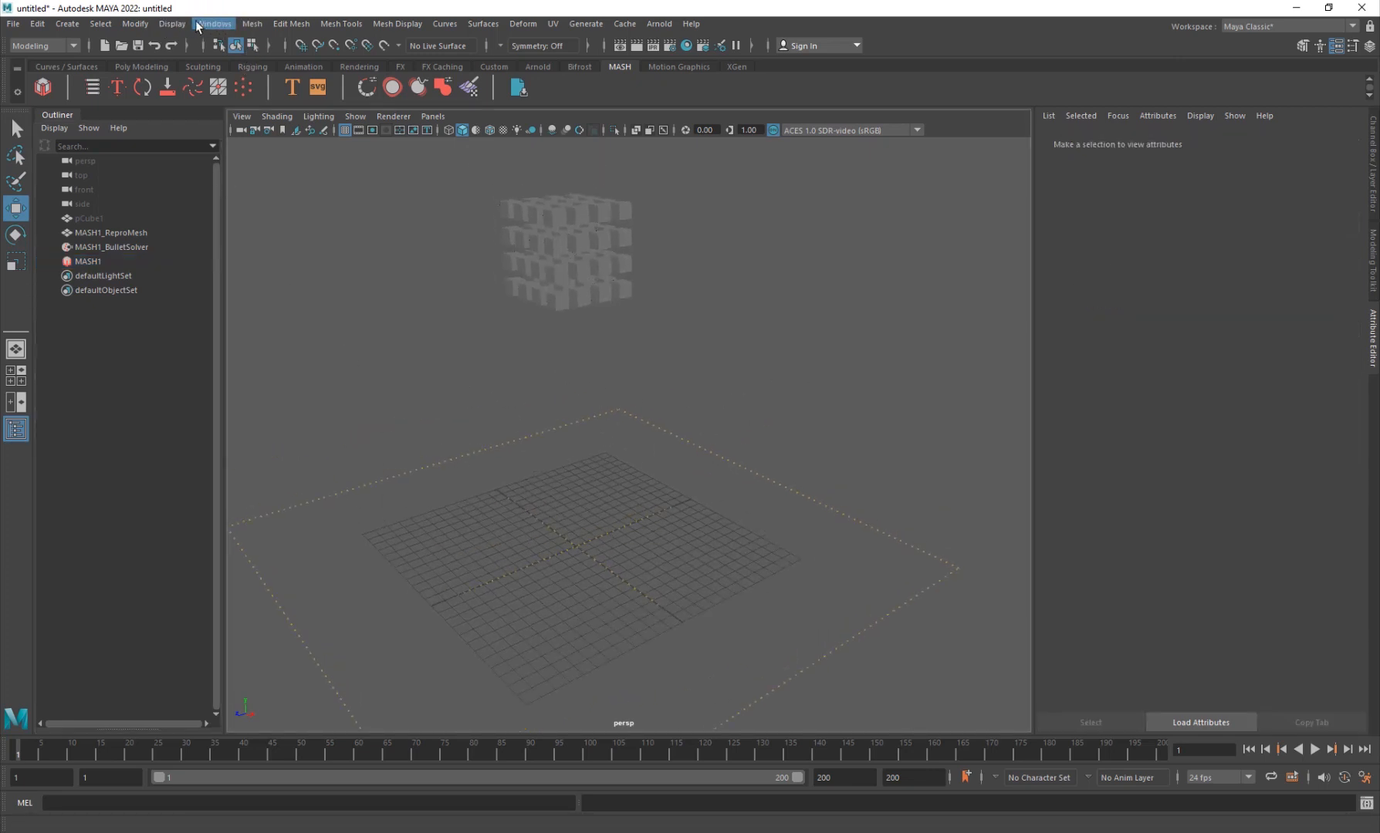
Step: Import BasicHead.ma from the Bipeds sculpting base meshes in the Content Browser, and close the browser
click(173, 28)
mouse_move(214, 24)
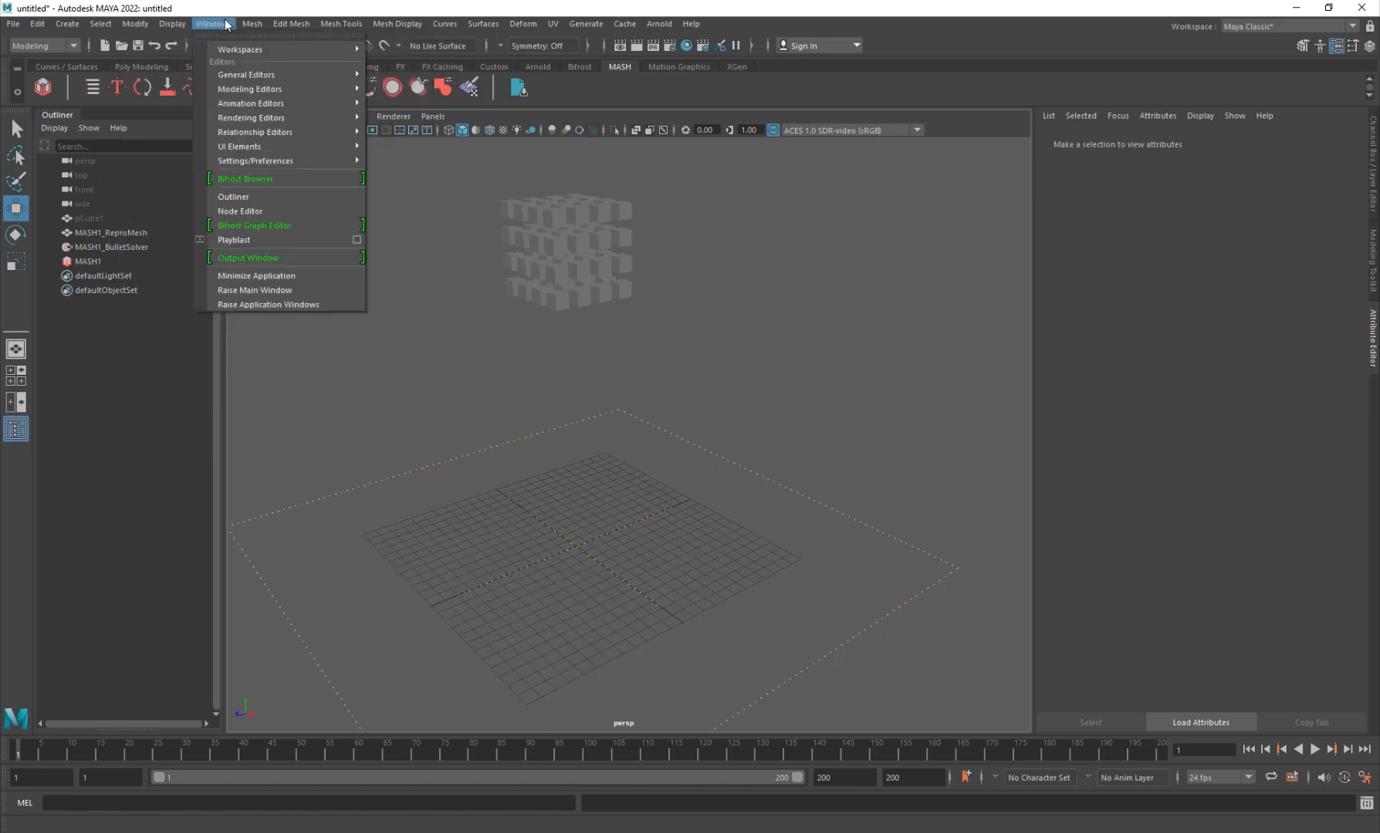
mouse_move(247, 75)
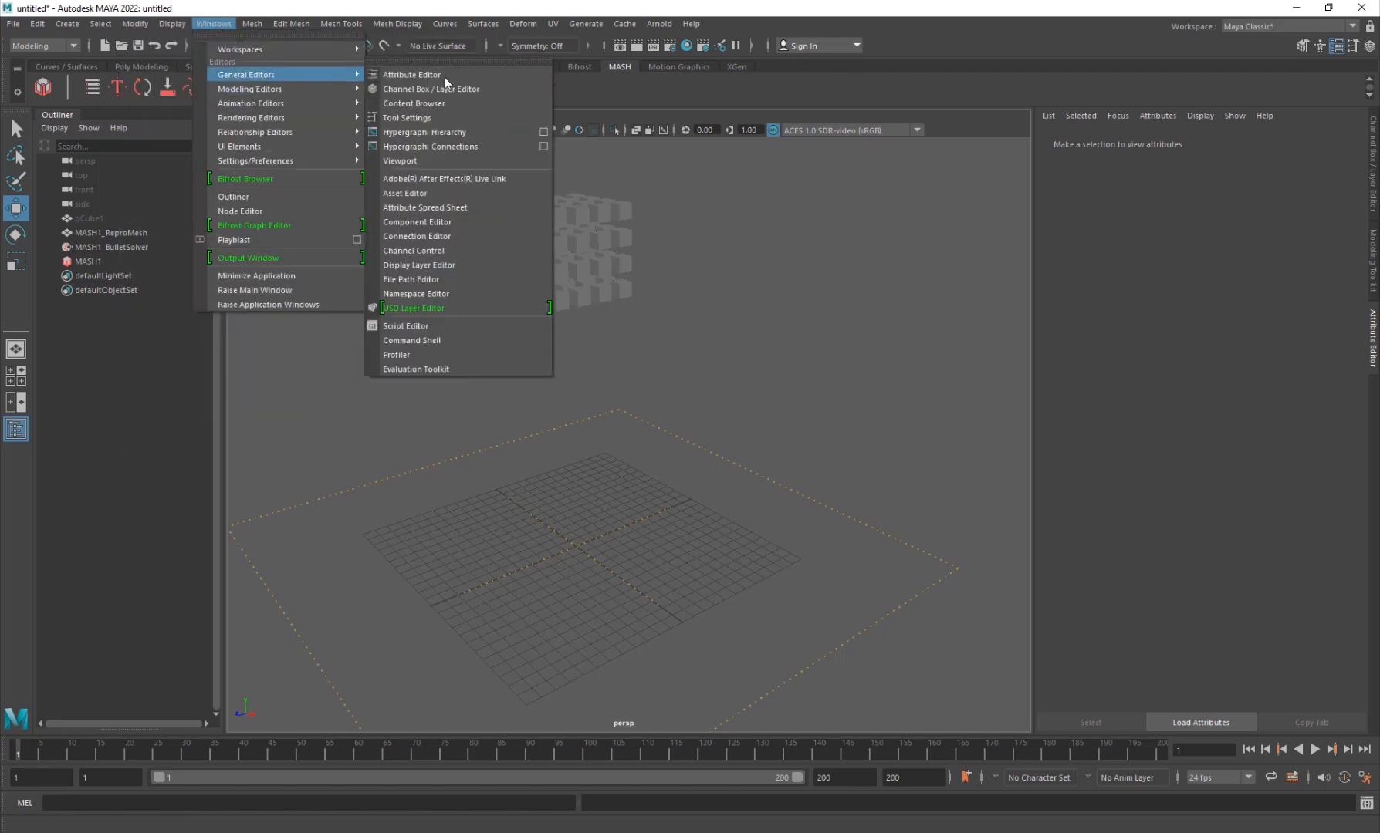
click(433, 101)
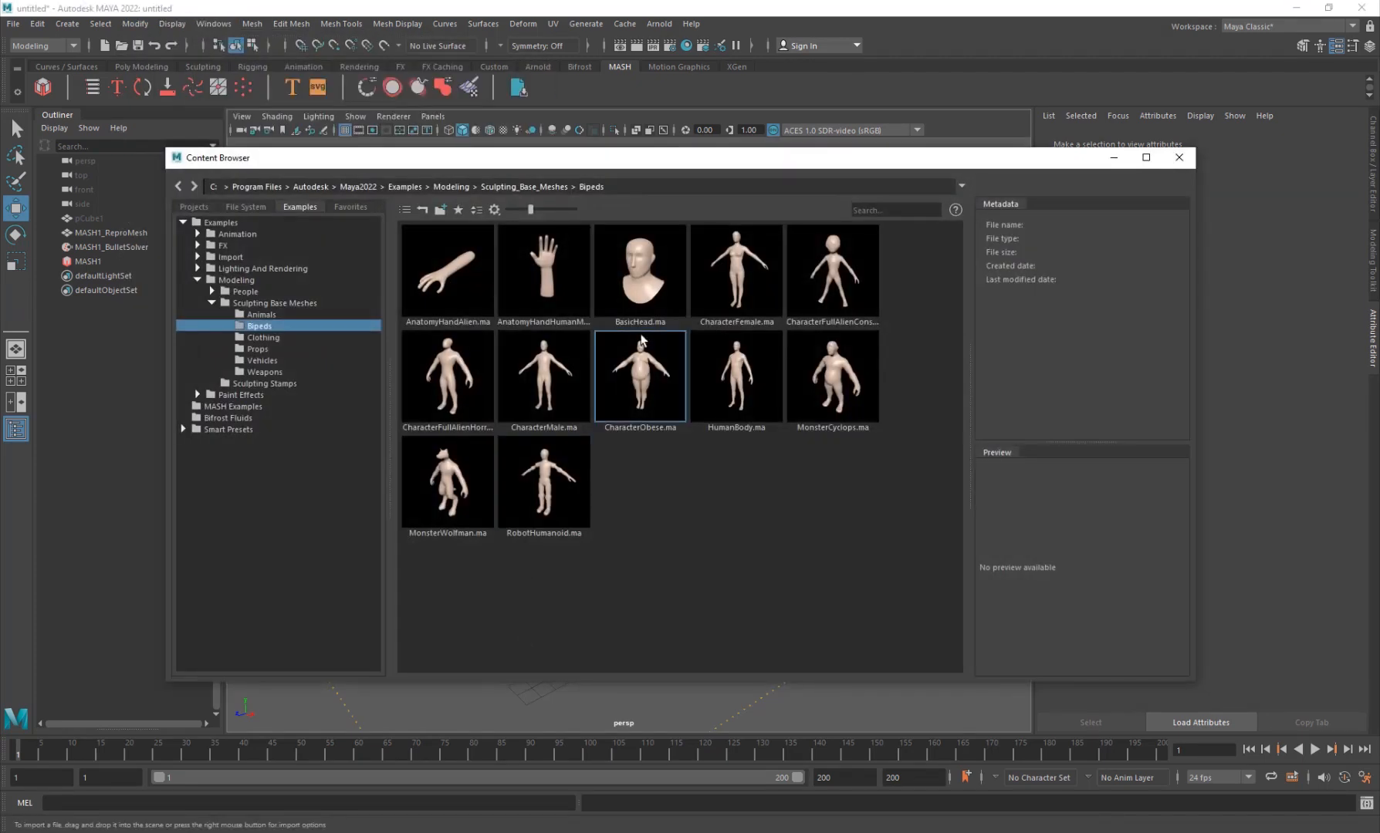
double_click(640, 270)
click(1183, 157)
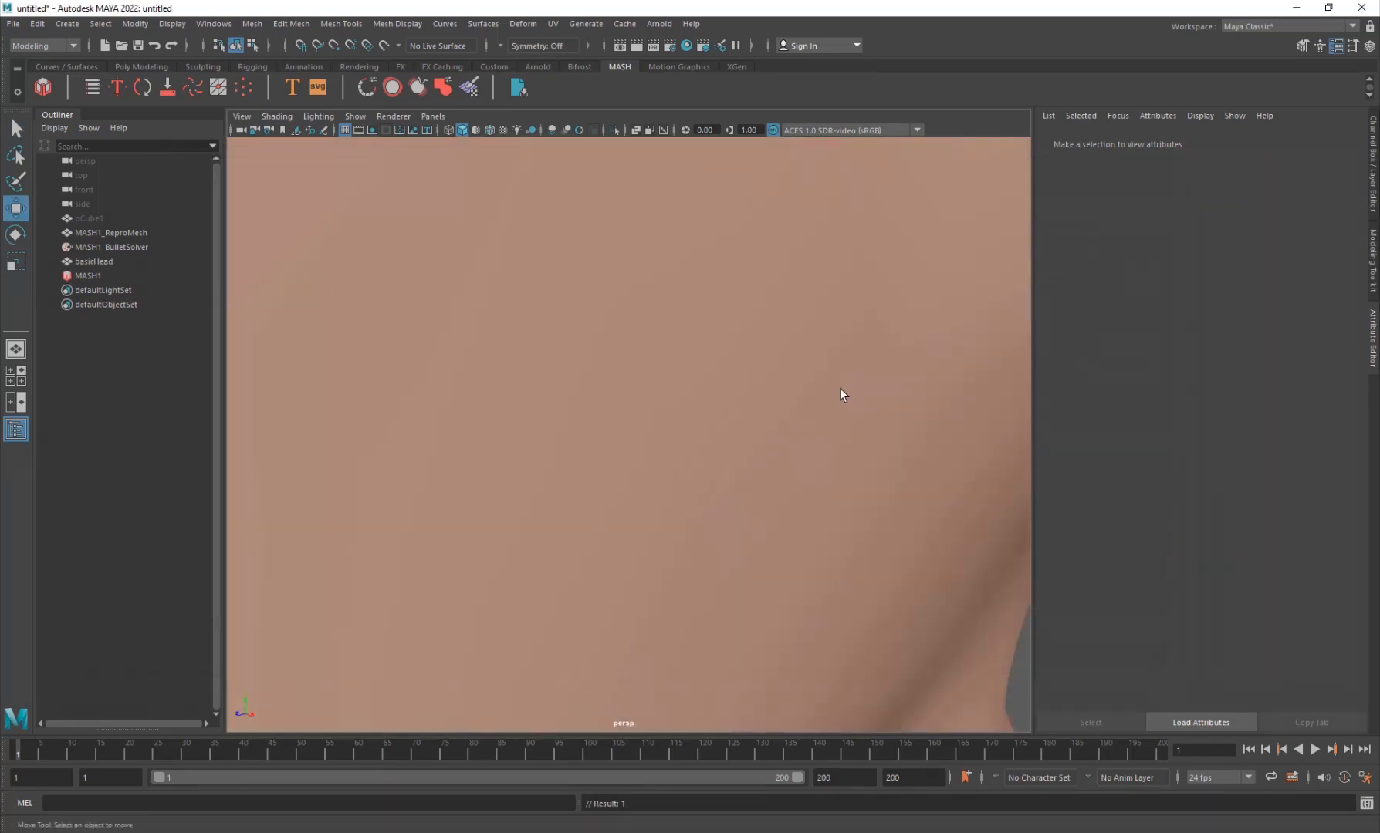
Step: Scale the imported head down uniformly so it fits beneath the cube grid
click(839, 390)
scroll(706, 433, down, 10)
key(r)
drag(622, 449, 426, 541)
key(f)
alt+drag(628, 541, 578, 538)
scroll(578, 539, down, 5)
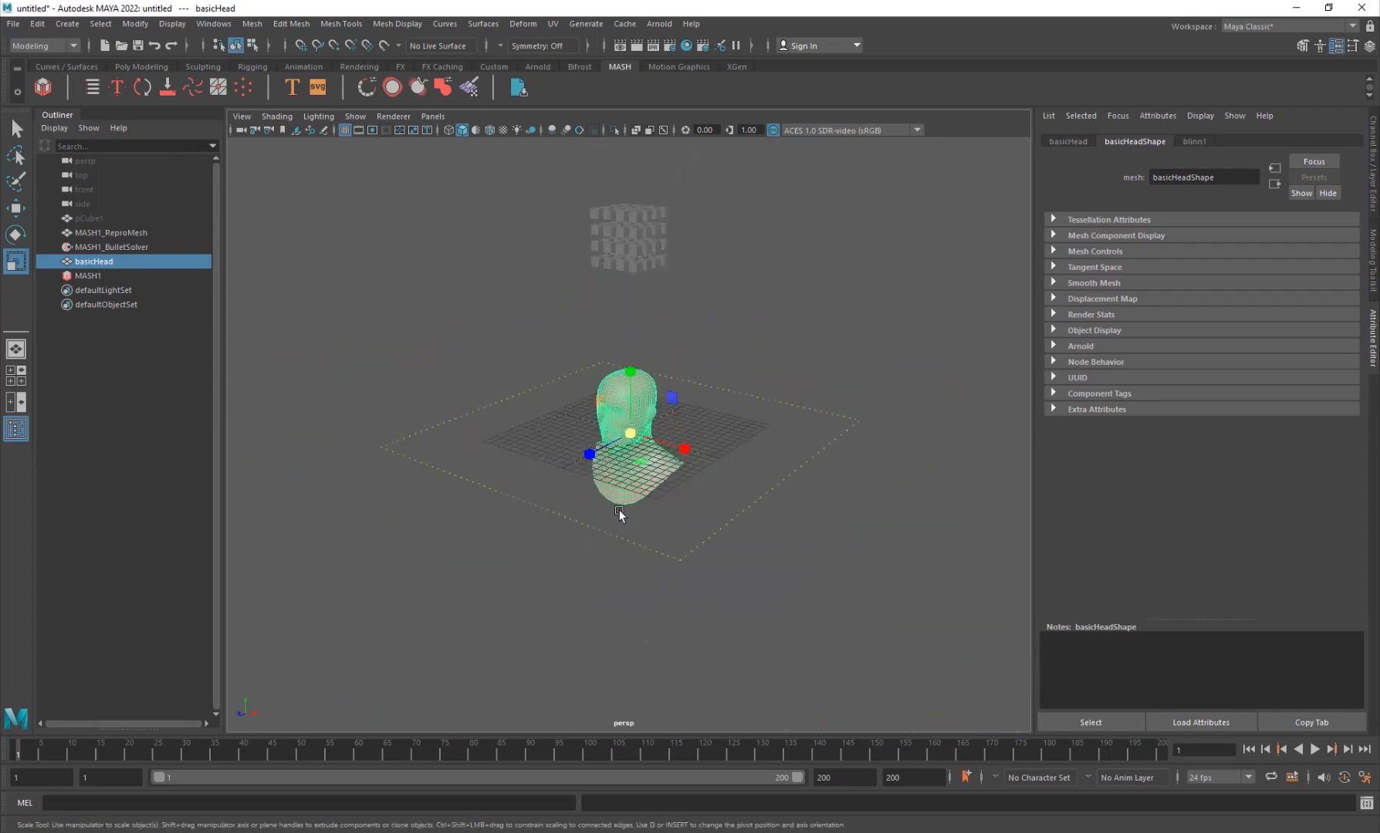
Step: Move the head up to stand on the ground below the cube grid, and deselect it
key(w)
drag(622, 398, 463, 396)
click(876, 324)
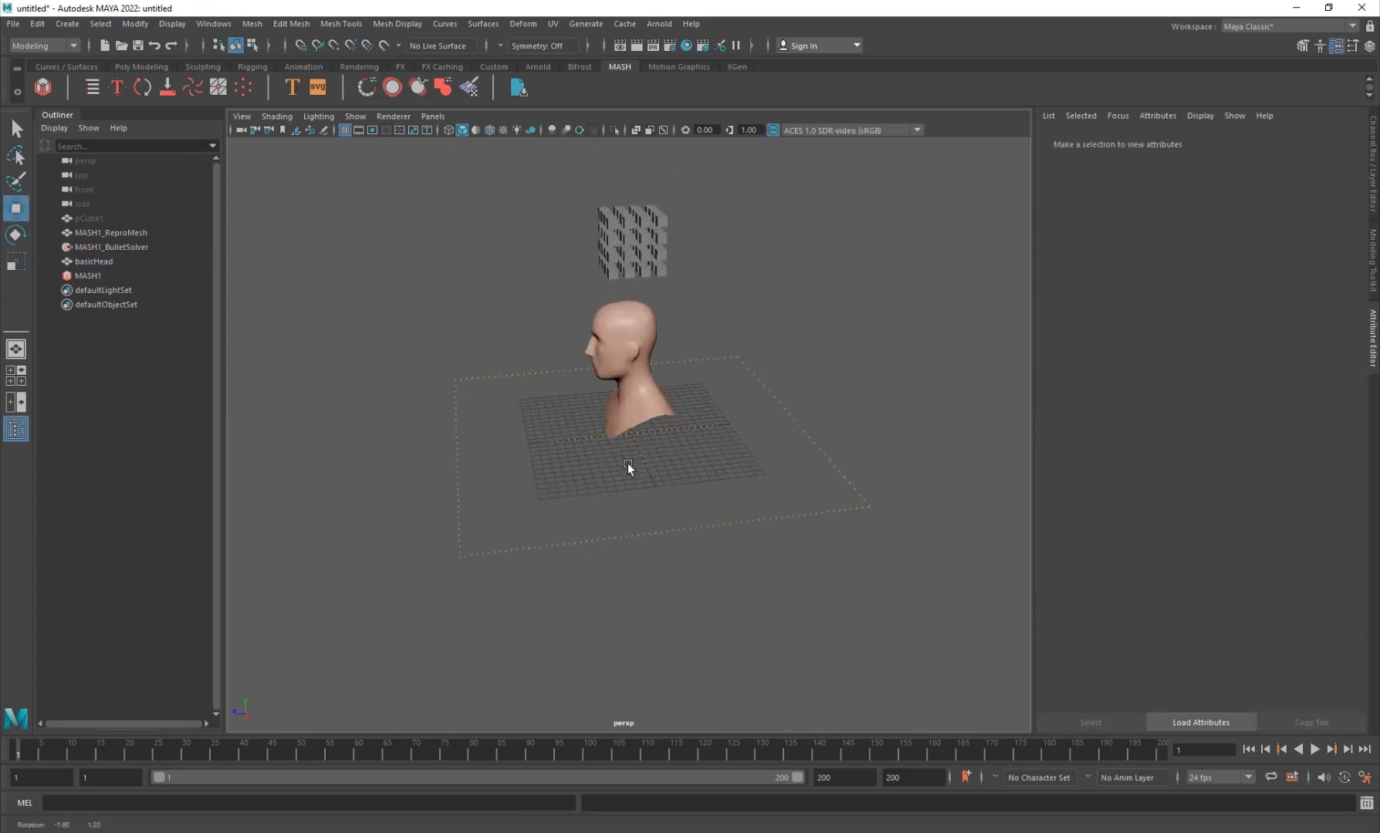
alt+drag(628, 464, 578, 460)
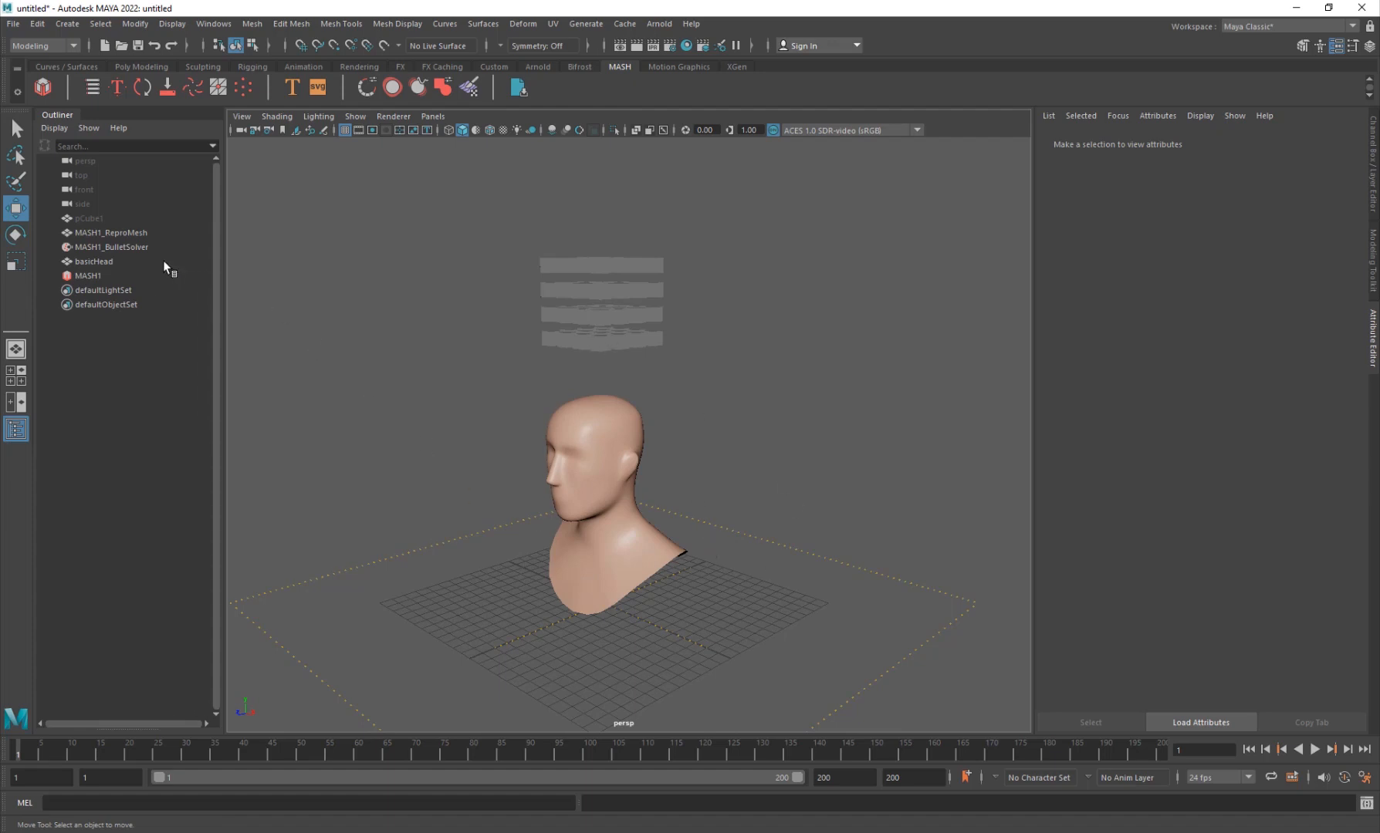
Step: Add the basicHead mesh to the bullet solver's Collider Objects
click(103, 245)
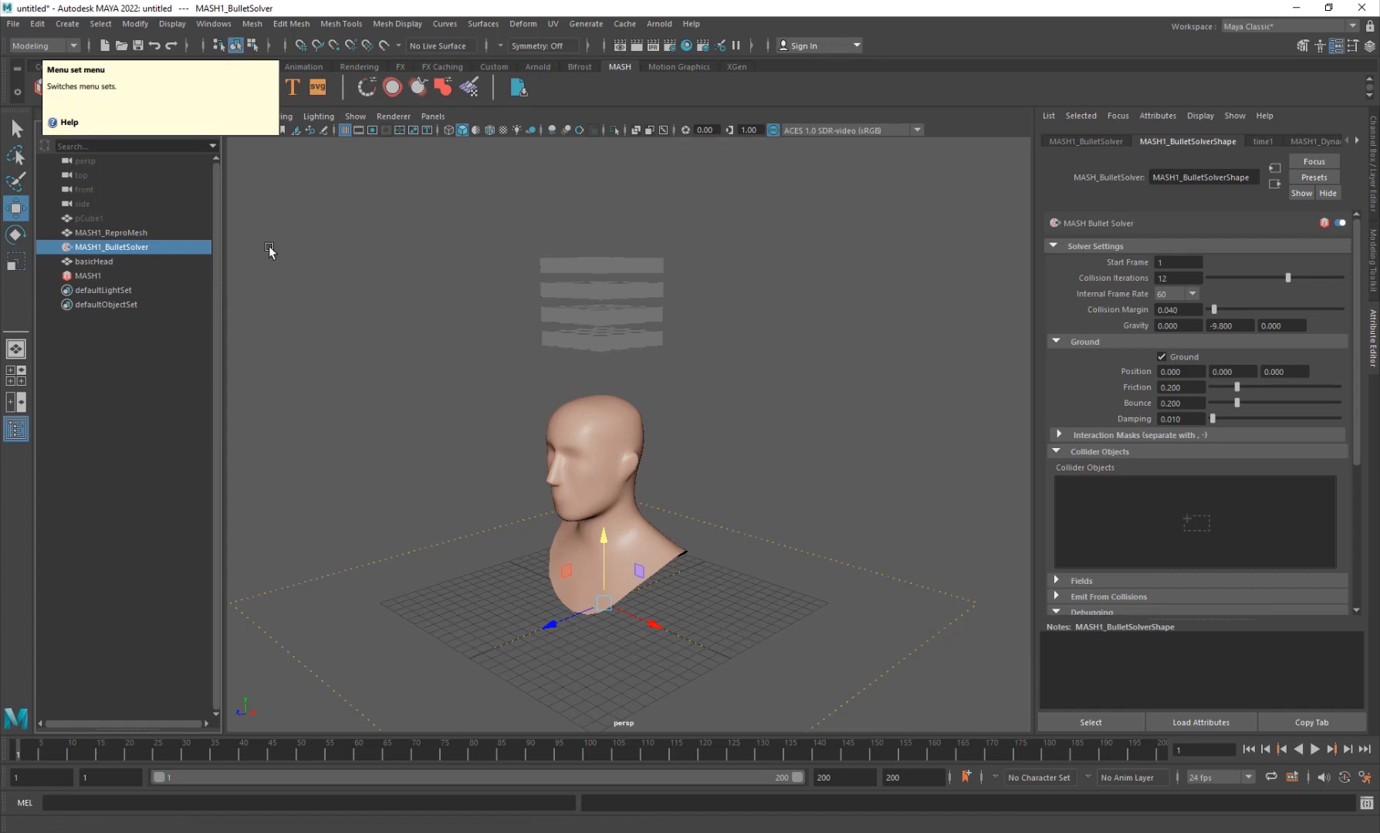
click(212, 24)
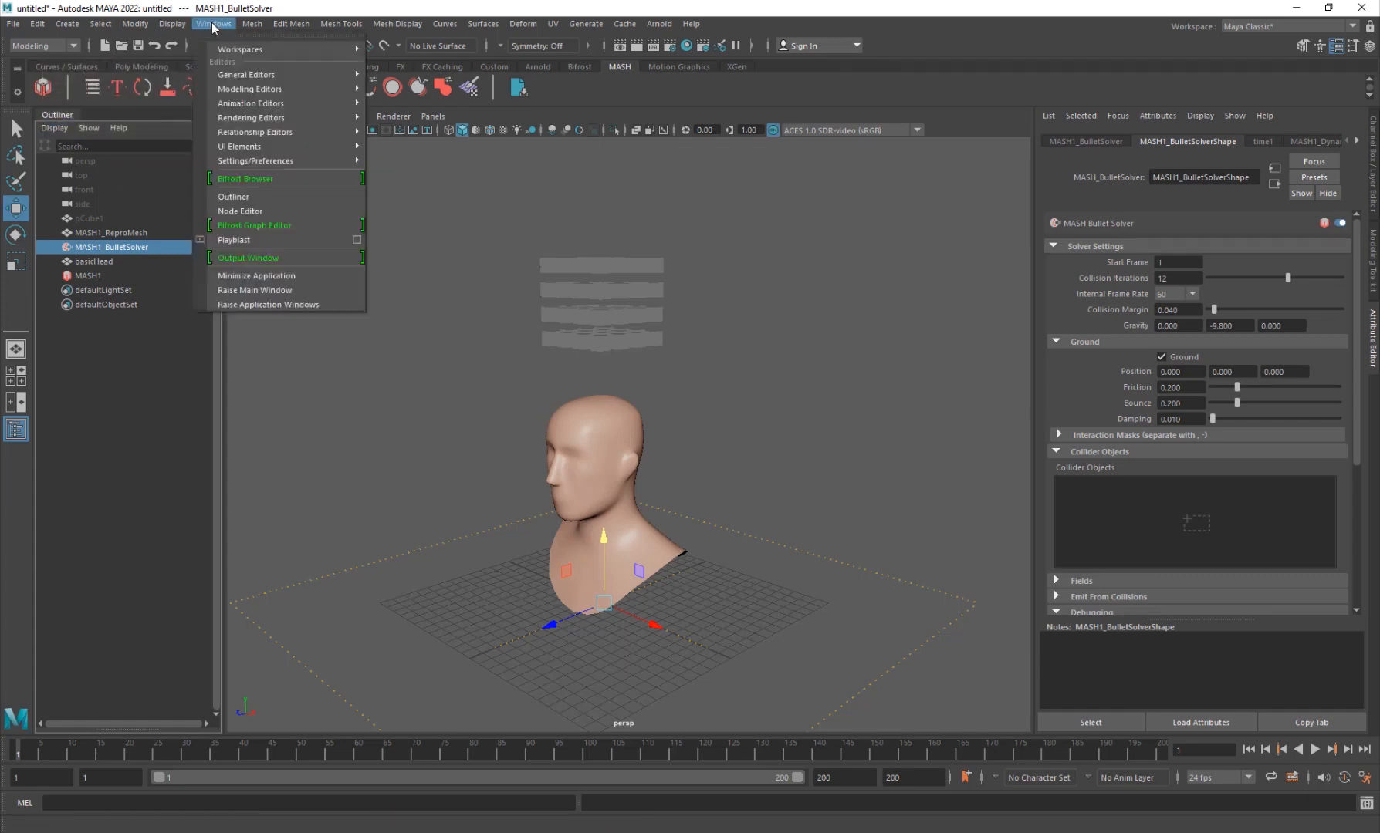
click(811, 3)
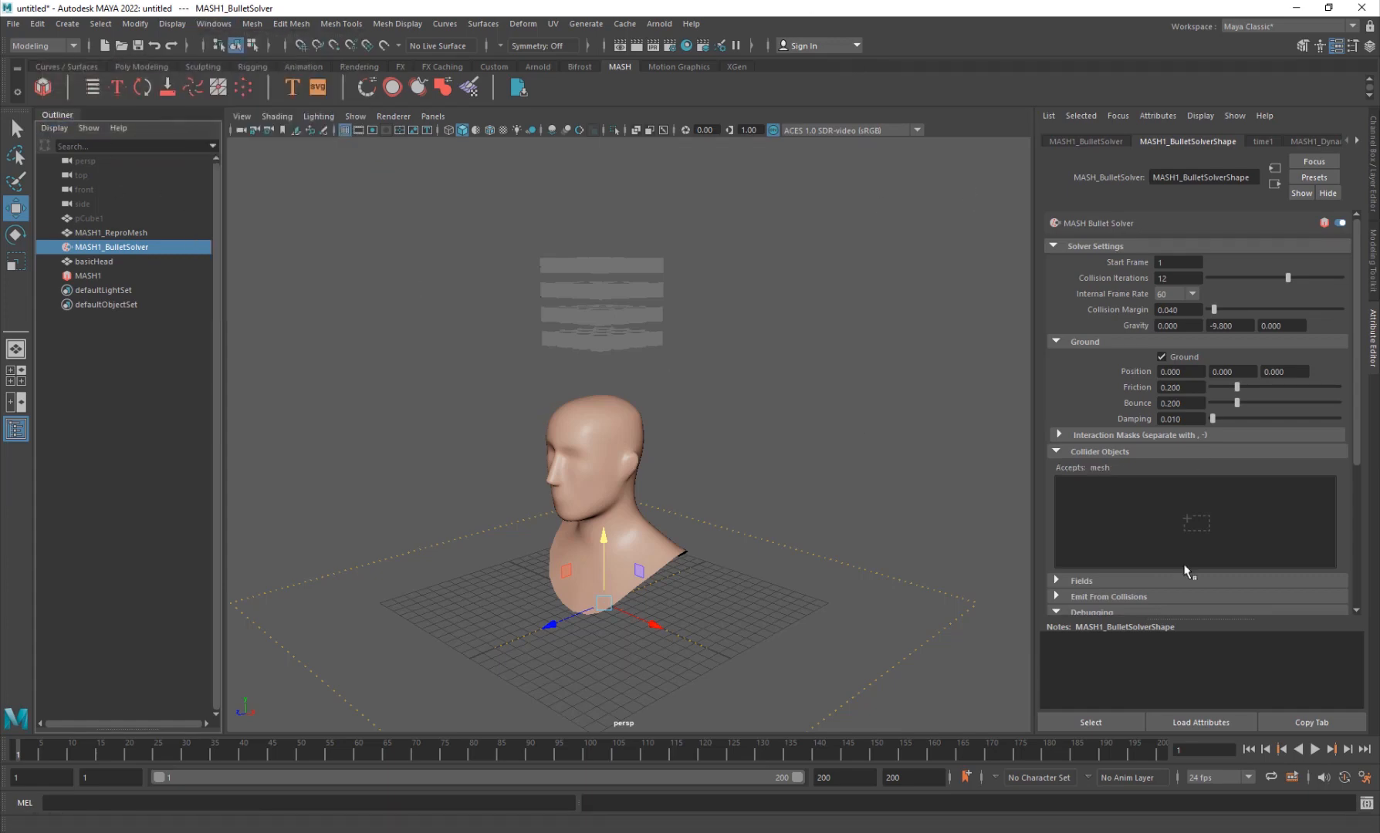
scroll(1111, 461, down, 3)
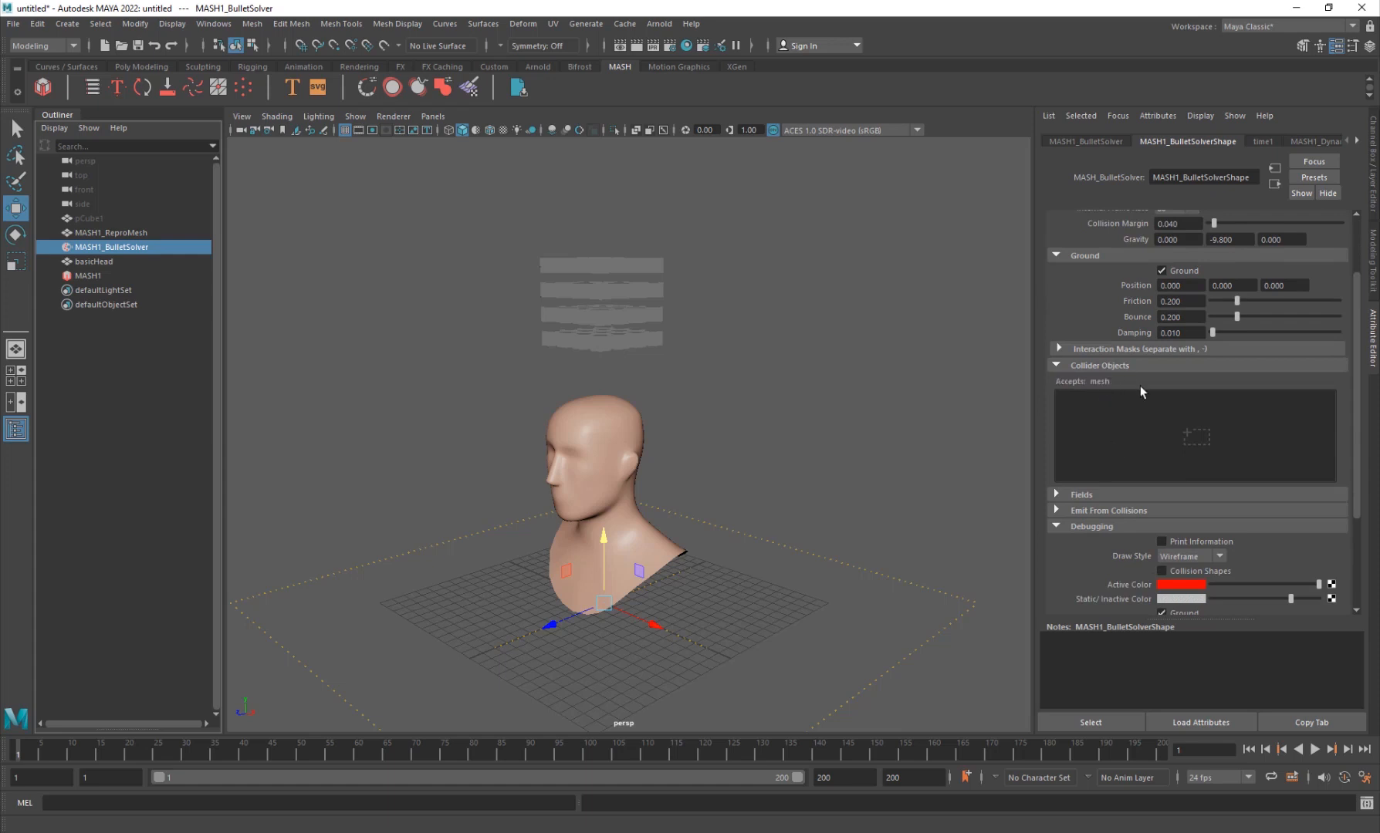
drag(993, 485, 91, 266)
middle_drag(81, 263, 820, 333)
middle_drag(1193, 408, 1187, 418)
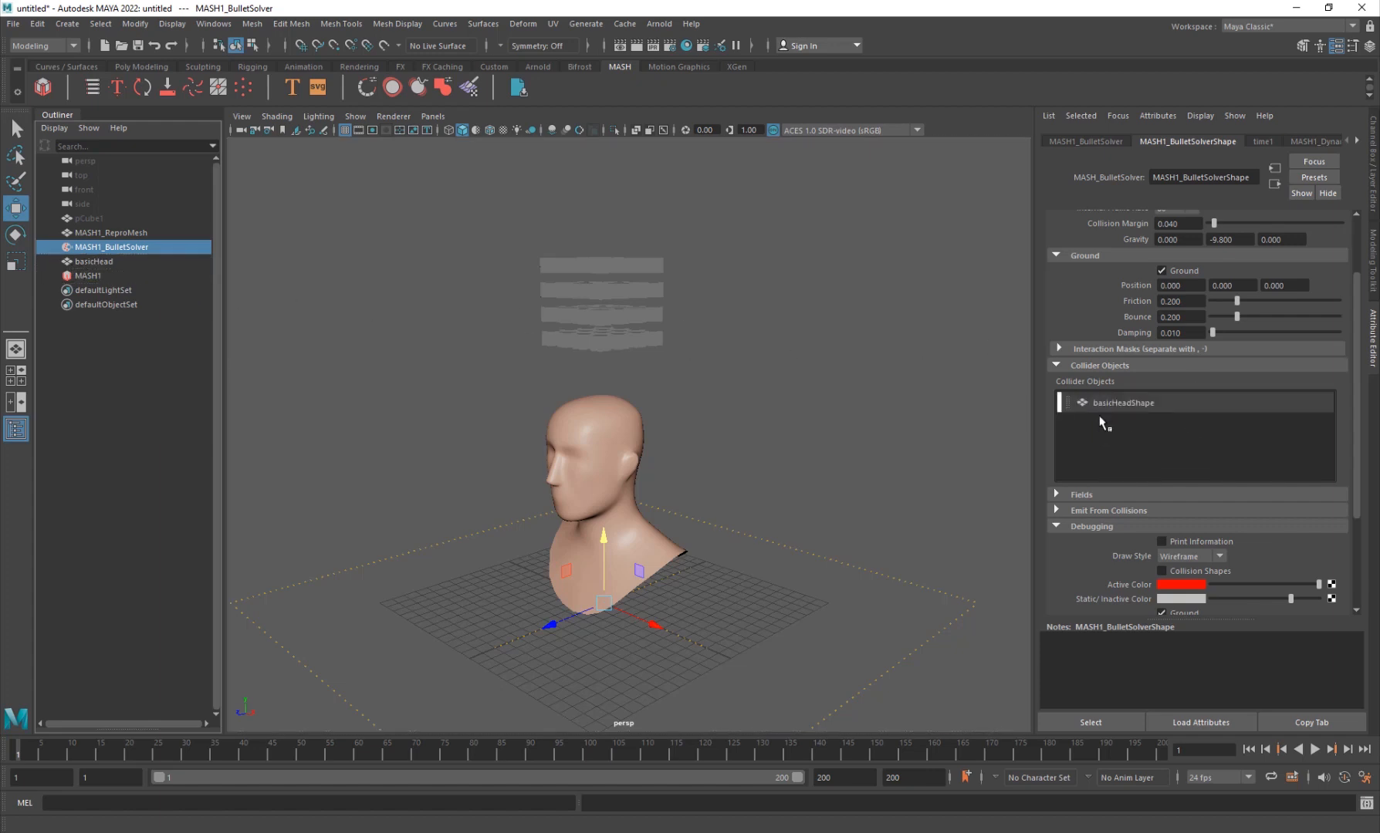
Step: Play the simulation to examine how the cubes collide with the head, and return to the first frame
click(800, 440)
alt+drag(614, 517, 673, 542)
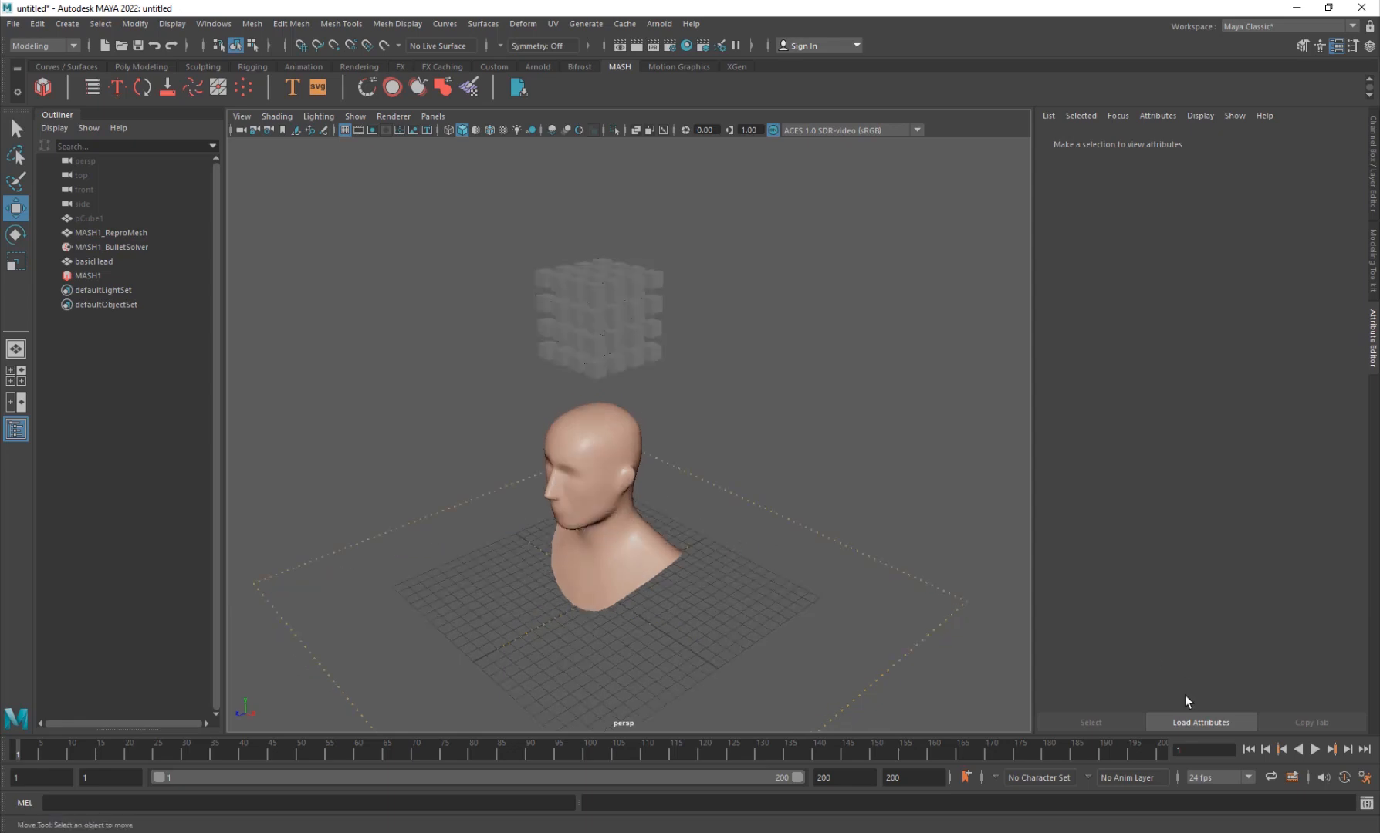
click(1314, 749)
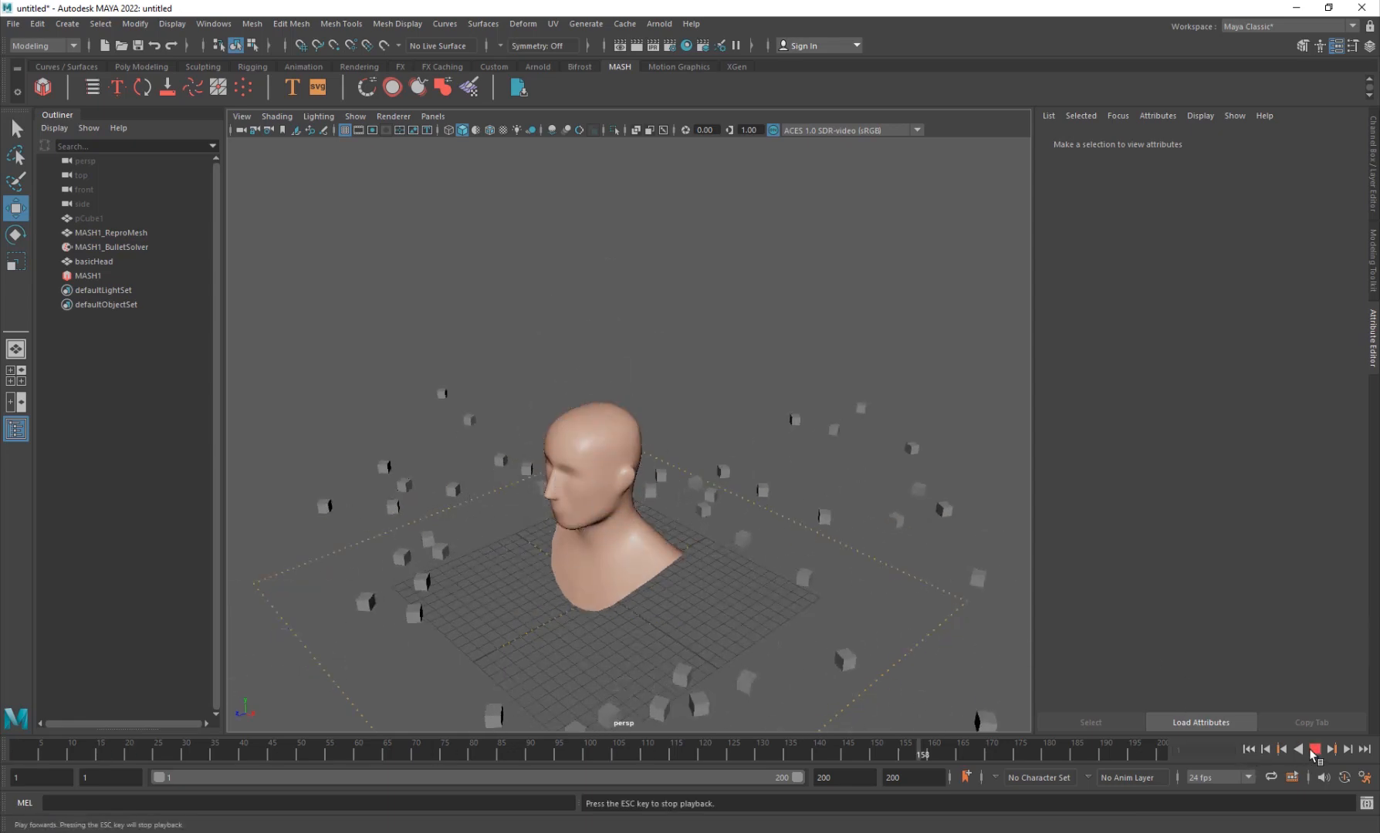
click(1314, 749)
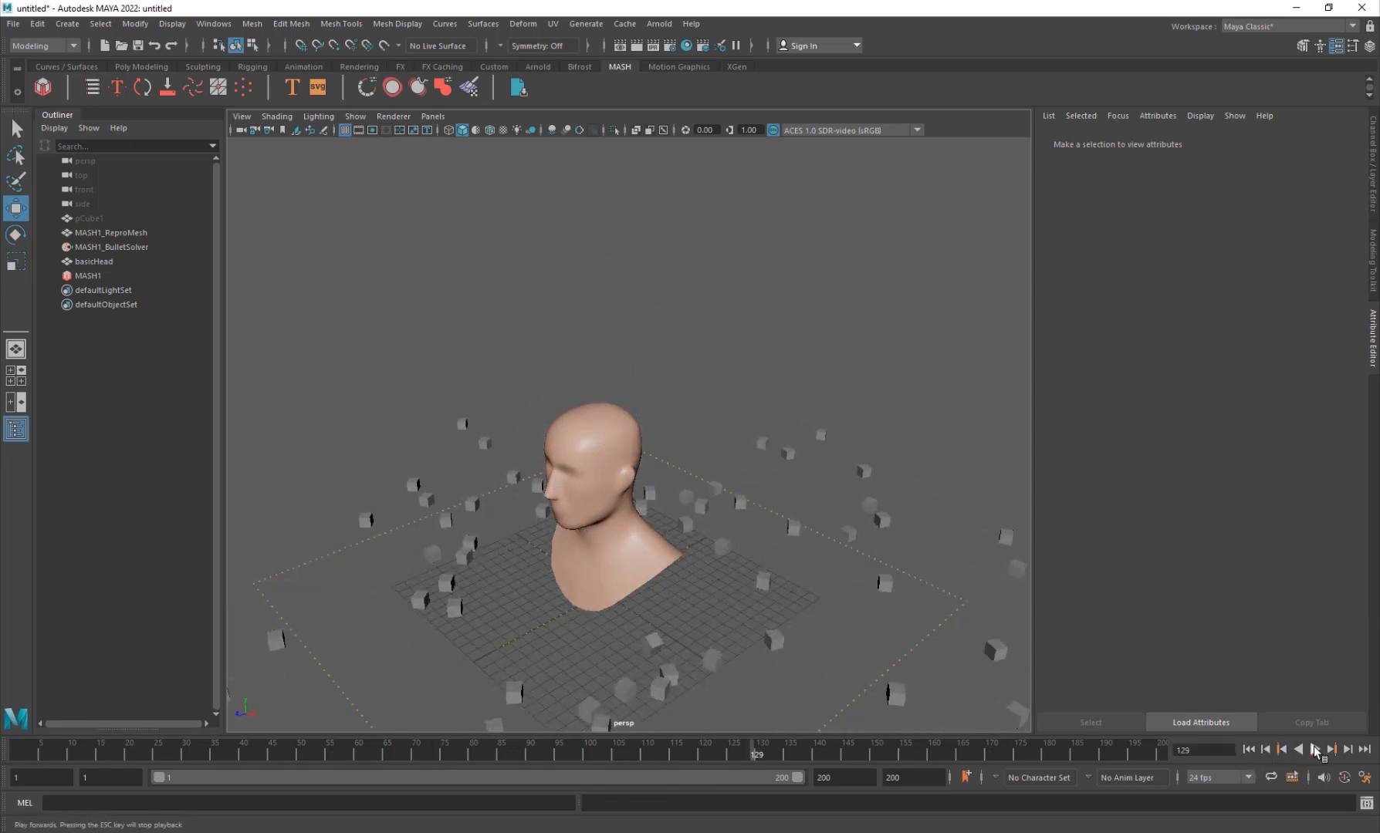
click(1314, 749)
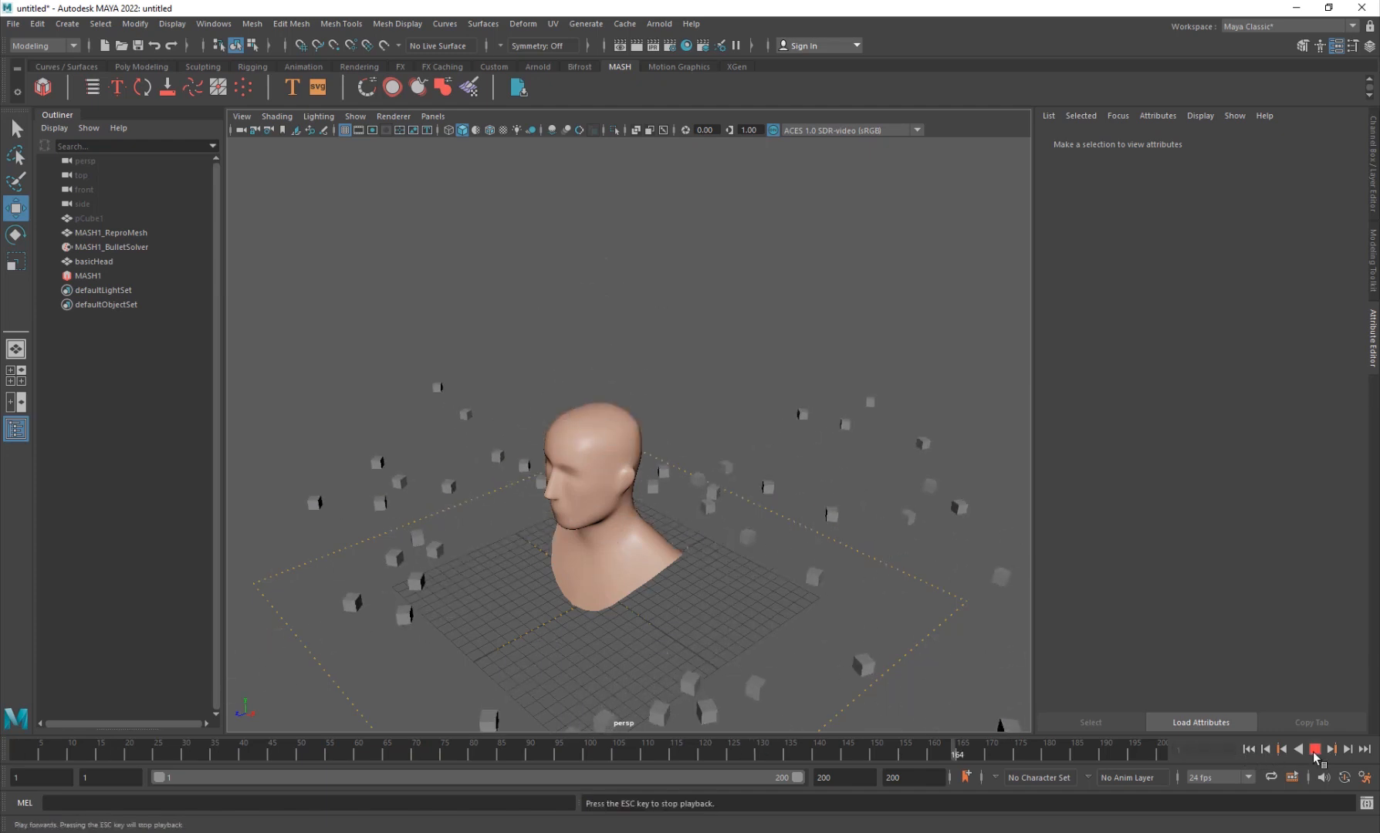
click(1314, 749)
click(1248, 749)
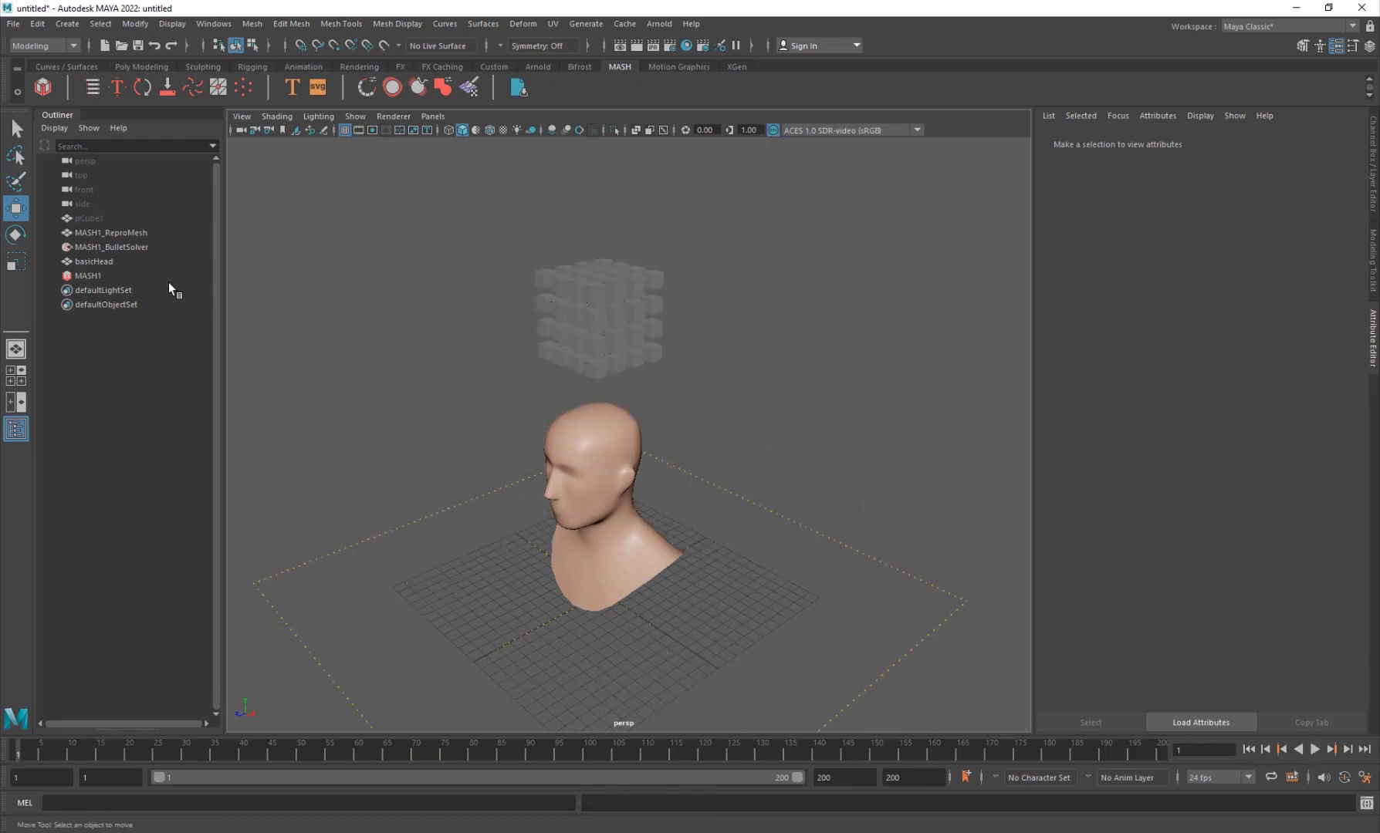
Step: Change the MASH1 network's Distribution Type to Spherical and set its Number of Points to 100
click(102, 261)
click(100, 276)
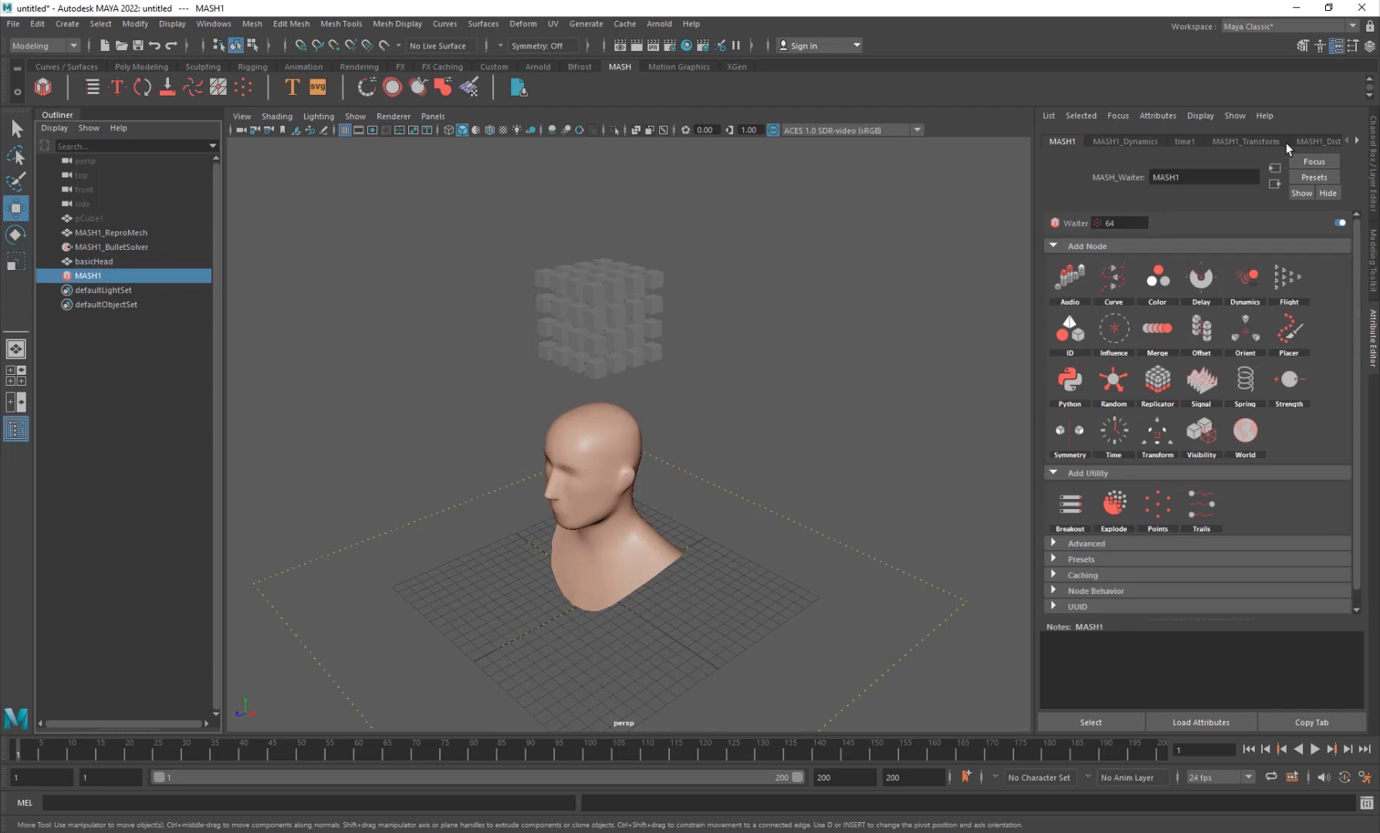
click(1317, 141)
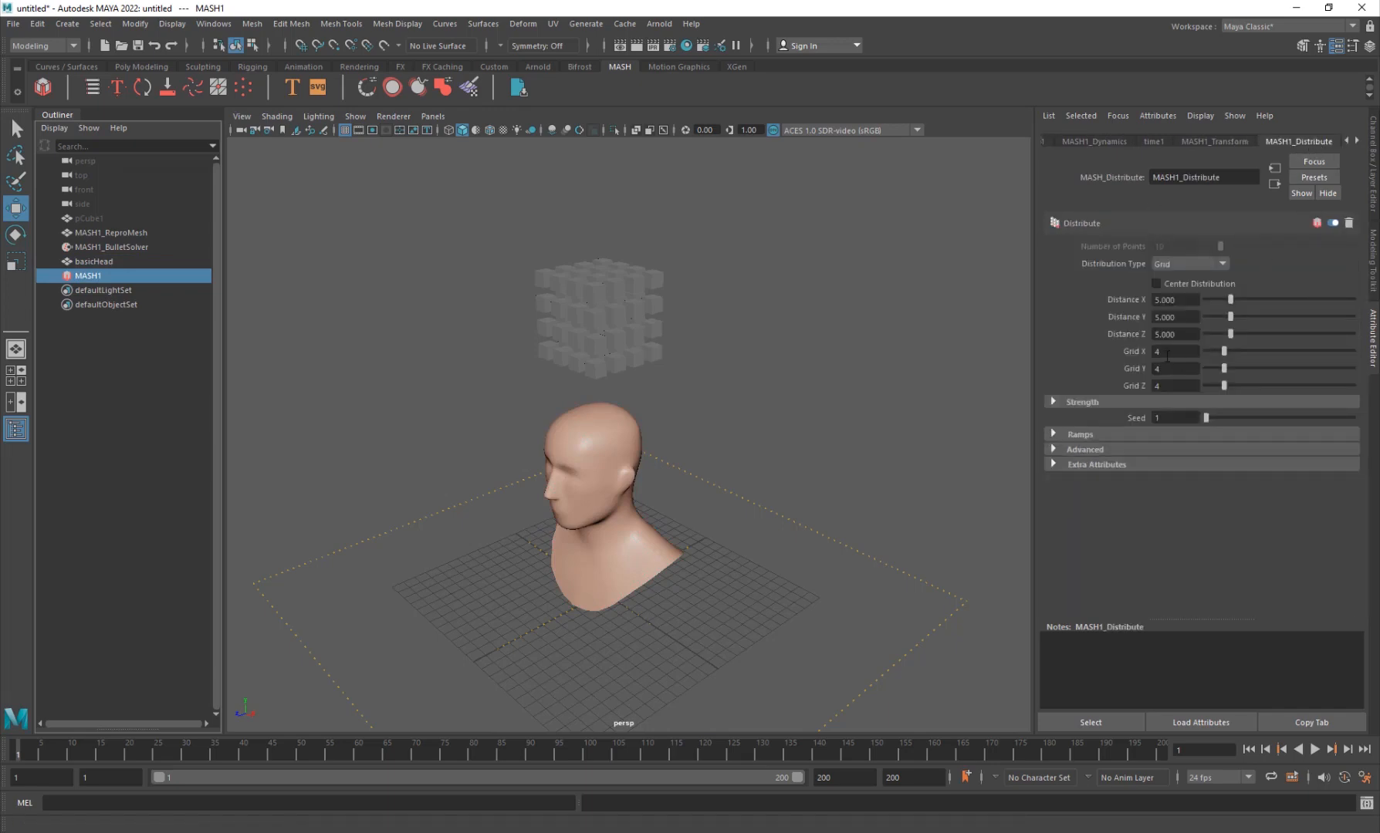
click(1177, 266)
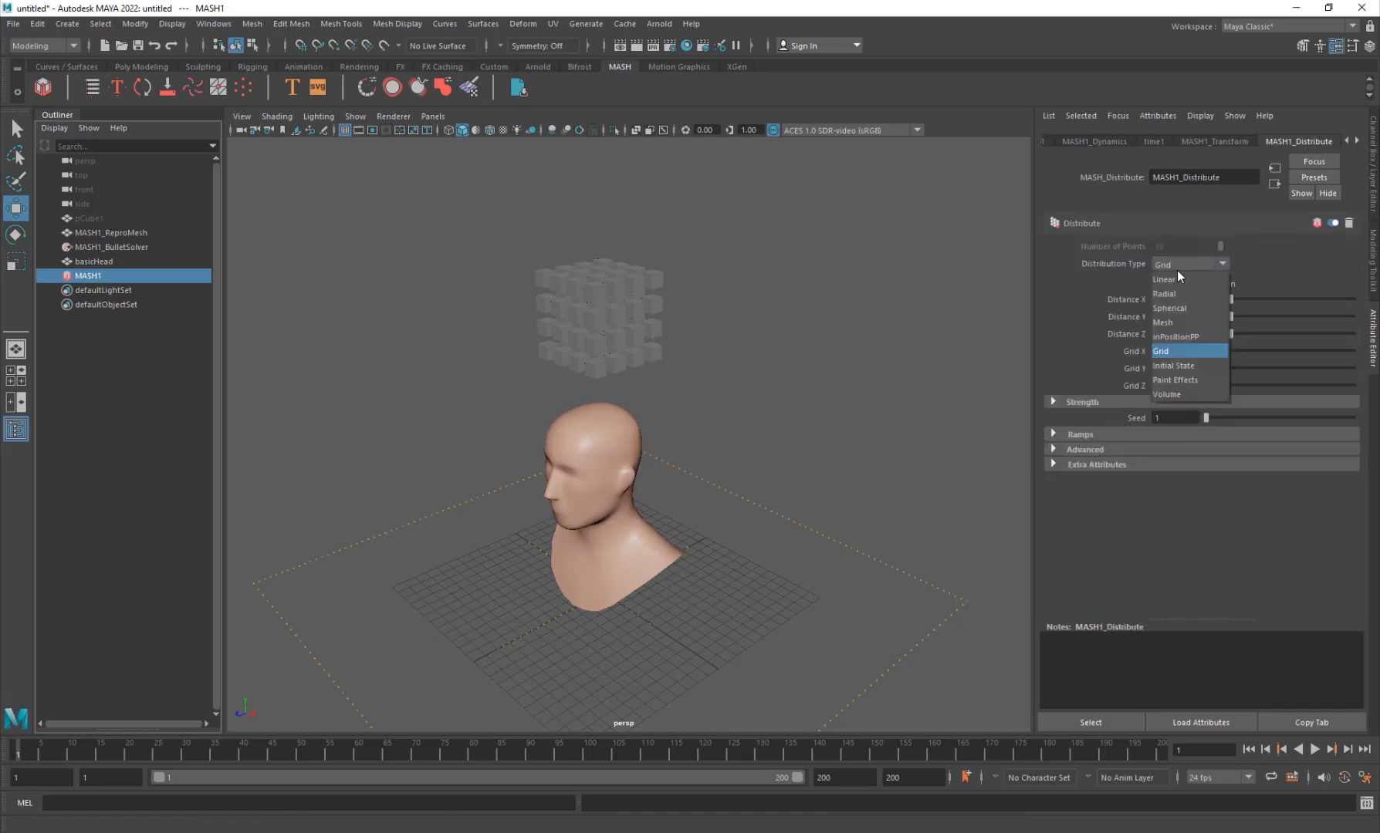
click(1186, 310)
drag(1220, 246, 1354, 247)
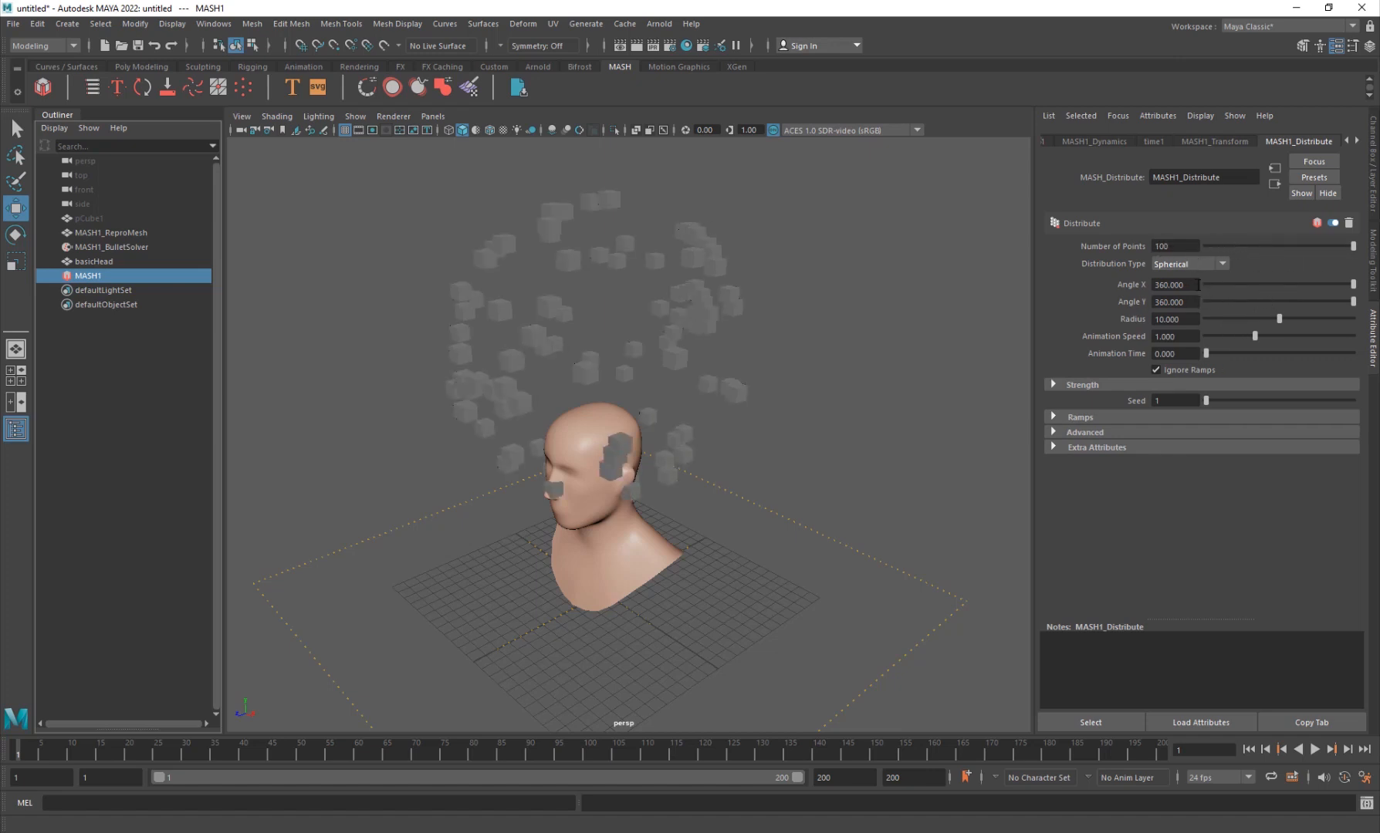
Step: Adjust the spherical distribution's Radius to about 6.3
click(1199, 285)
drag(1198, 284, 954, 305)
mouse_move(1252, 321)
mouse_down()
mouse_move(1222, 323)
mouse_move(1275, 339)
mouse_move(1227, 340)
mouse_move(1239, 345)
mouse_up()
scroll(596, 357, up, 10)
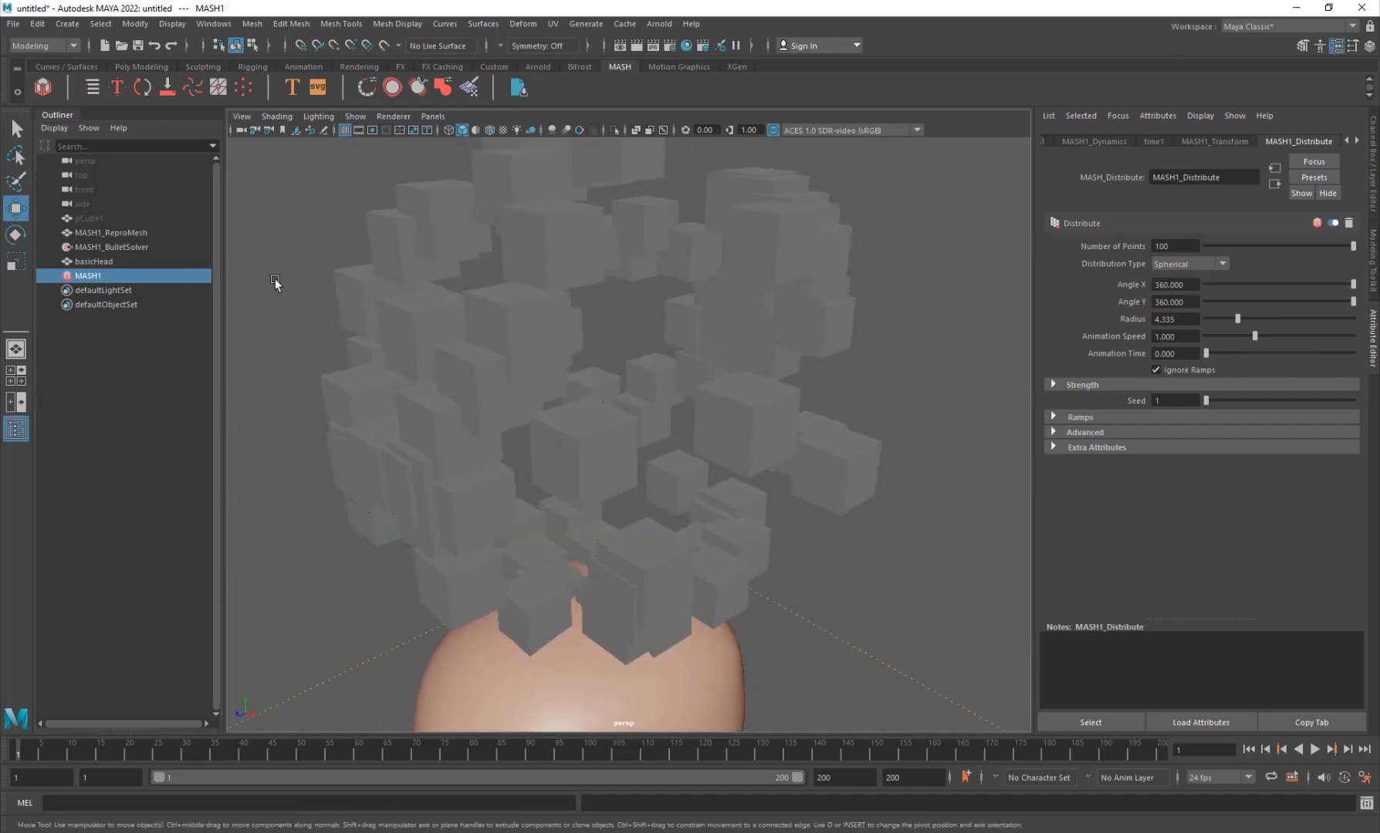
scroll(516, 380, down, 10)
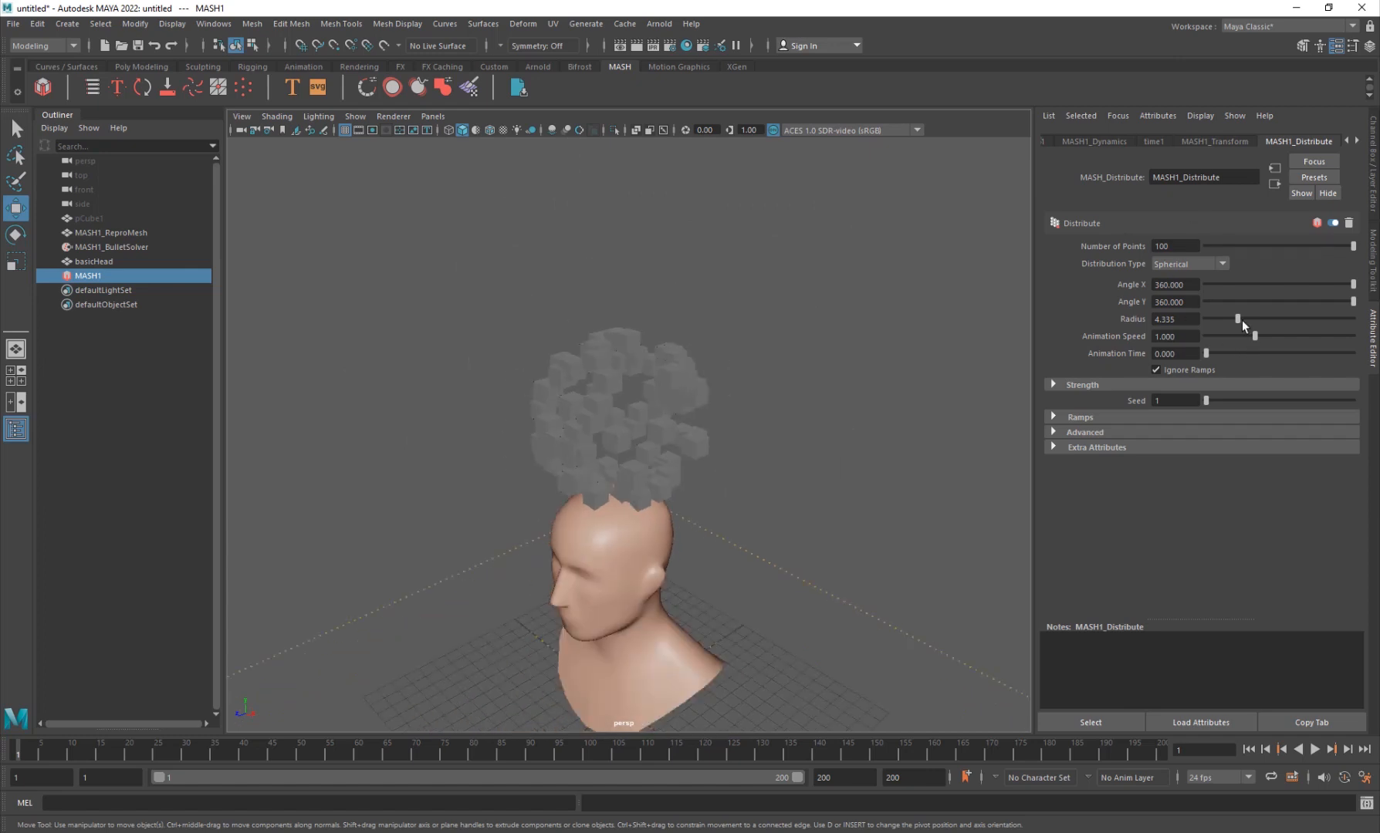
drag(1242, 320, 1250, 326)
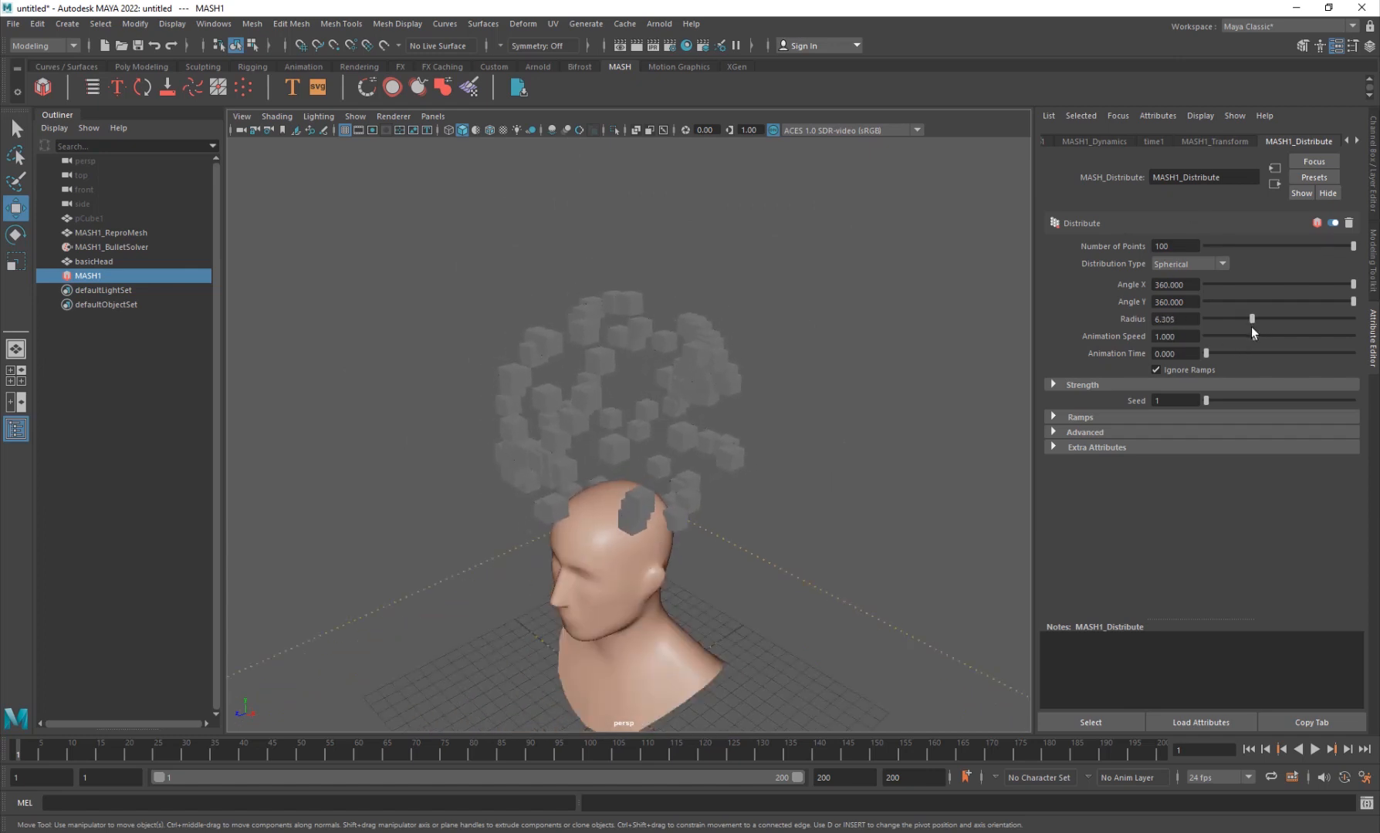
Step: Set the spherical distribution's Number of Points to 200 and examine the denser cube sphere around the head
double_click(1169, 245)
text(200)
key(Return)
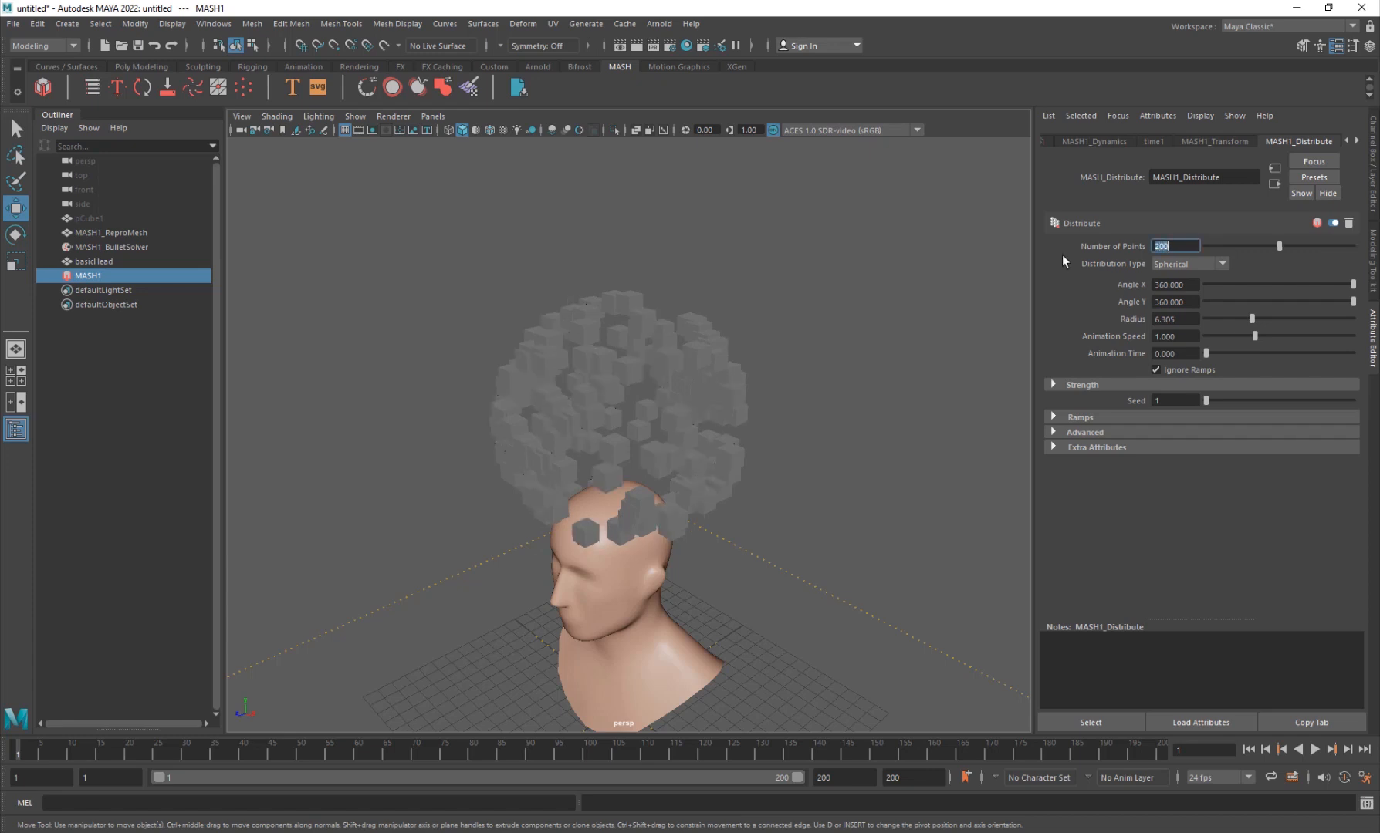
alt+drag(590, 543, 564, 534)
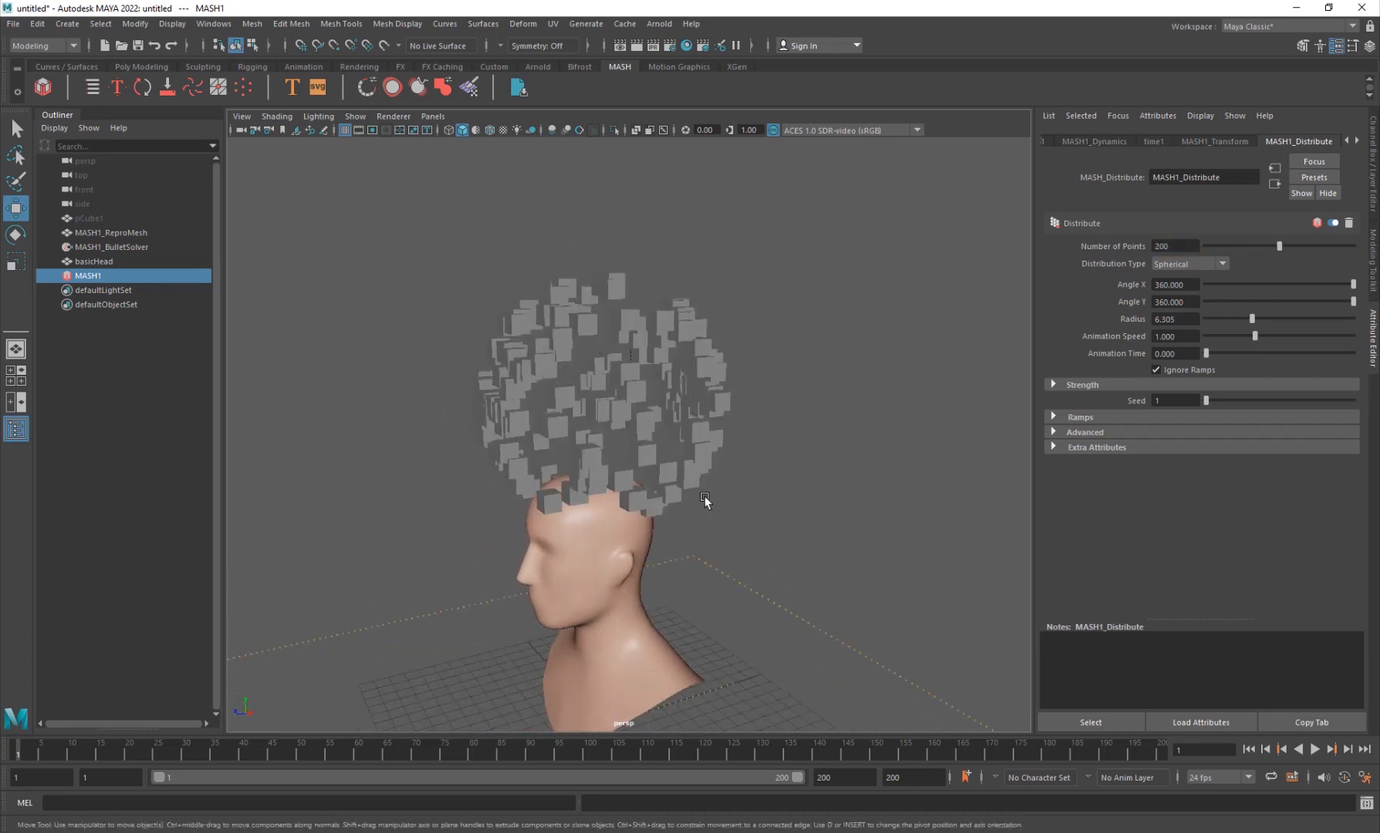
alt+drag(705, 500, 596, 532)
Step: Raise the cube sphere above the head by setting the MASH1_Transform Y position to 30
click(1198, 142)
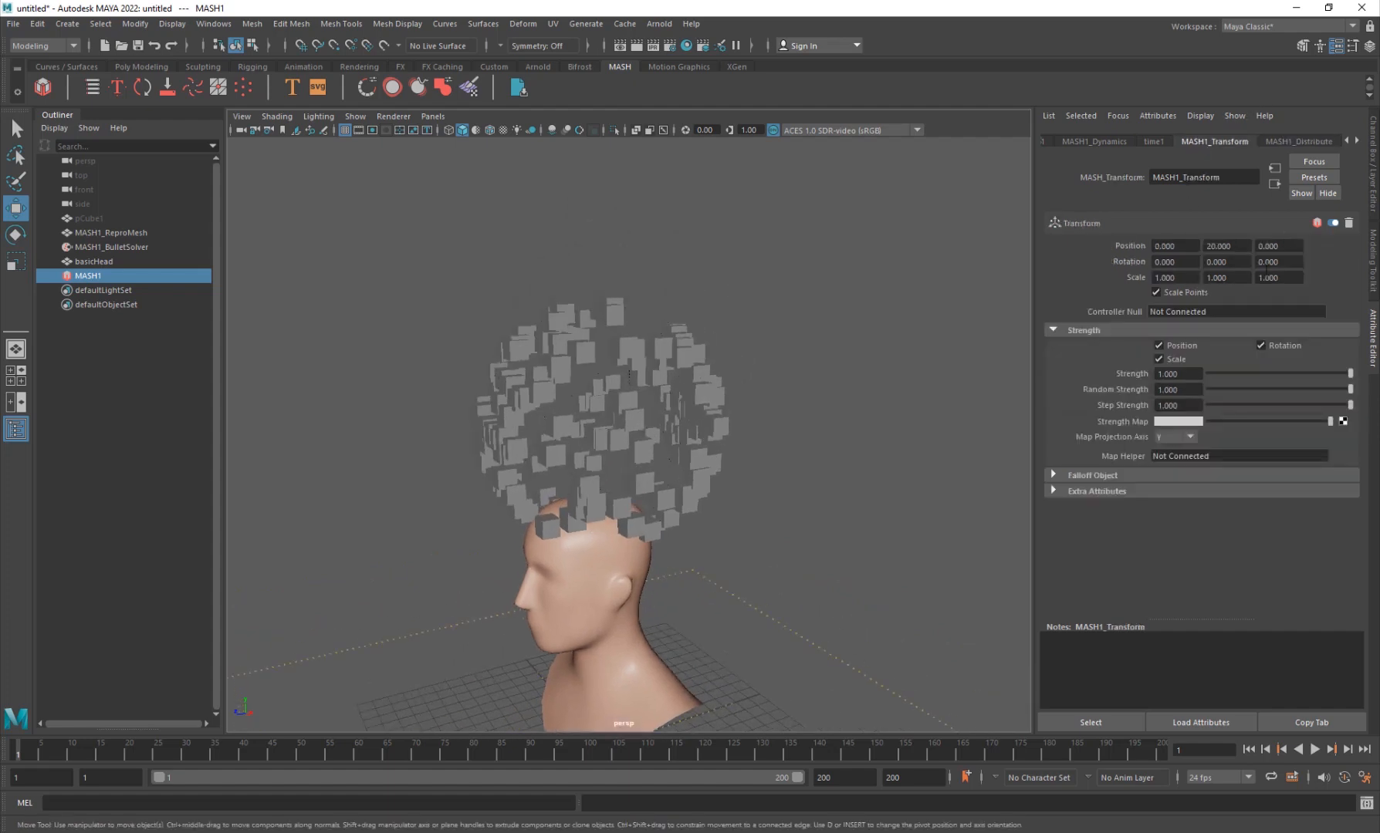
click(1242, 252)
text(30)
key(Return)
alt+drag(663, 440, 684, 445)
scroll(684, 445, down, 5)
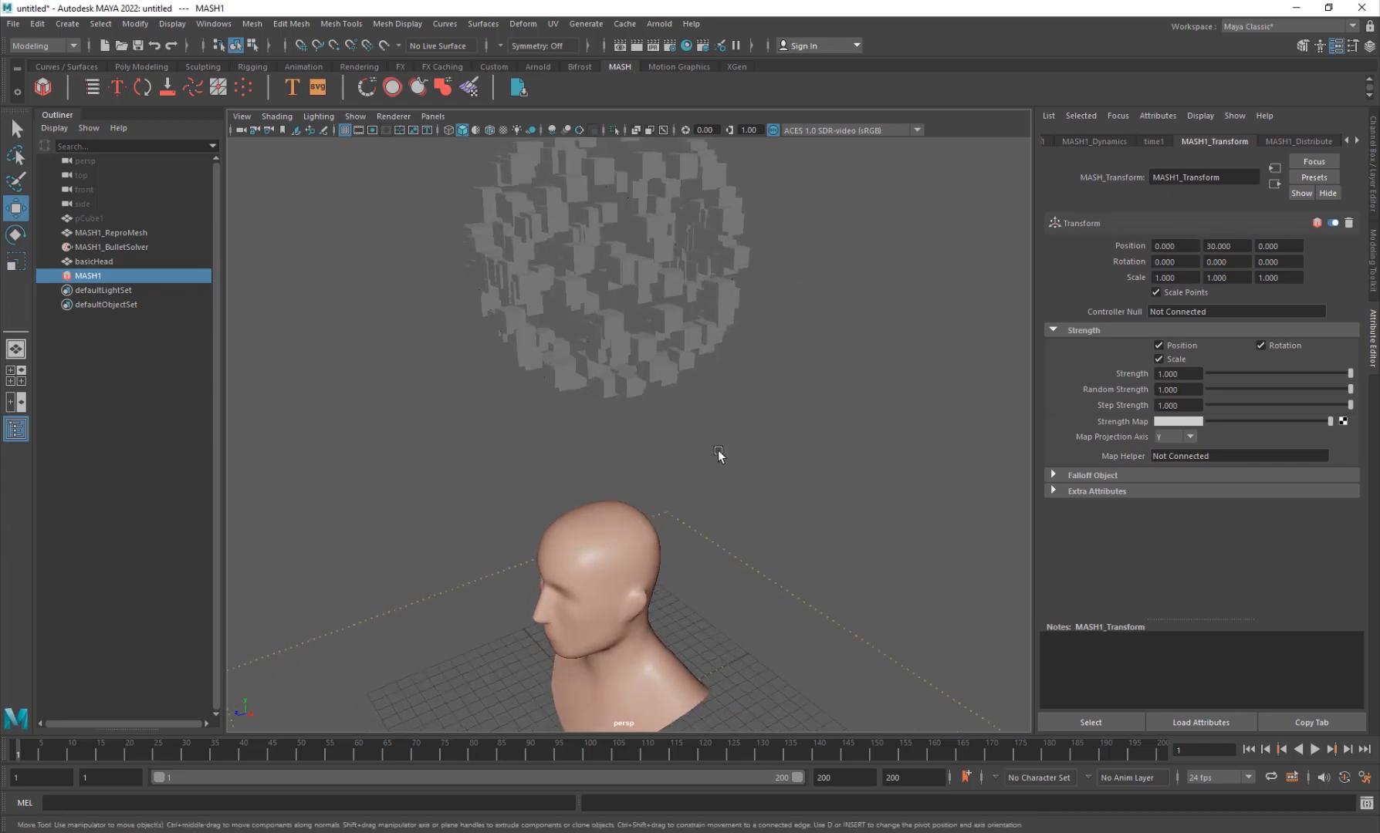
Step: Play the simulation twice to examine how the cube sphere falls onto the head, and return to the first frame
click(1317, 747)
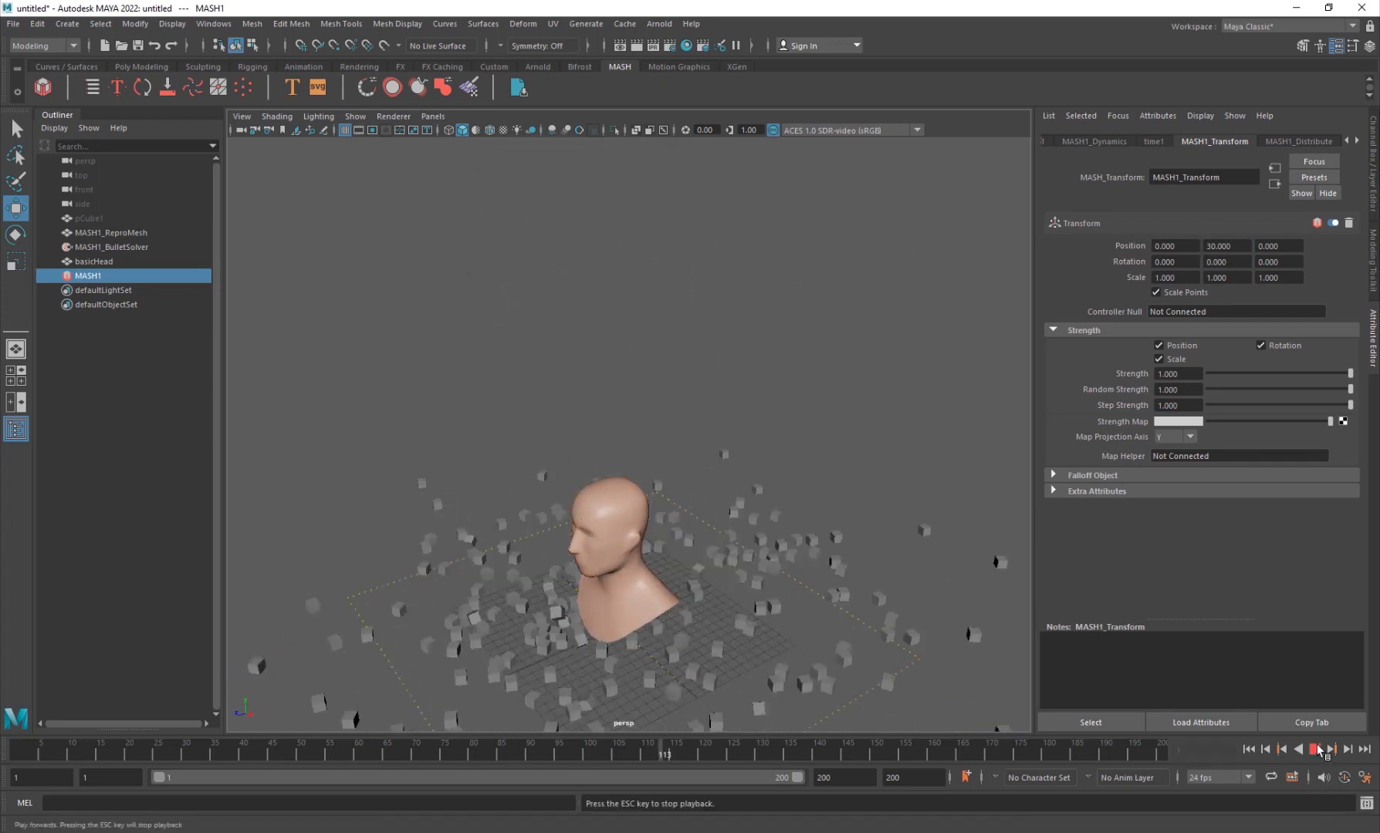
click(1297, 749)
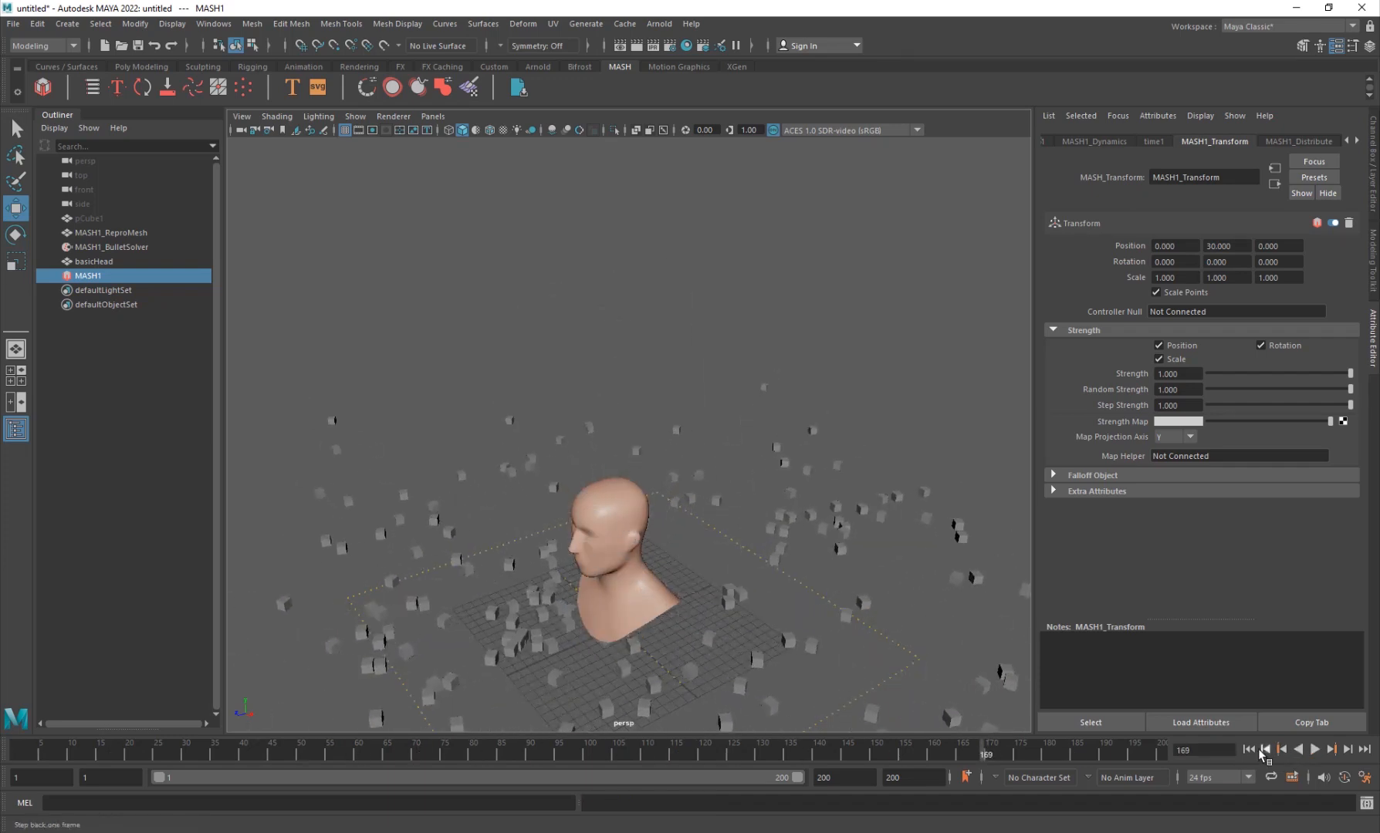
click(1248, 750)
click(1315, 750)
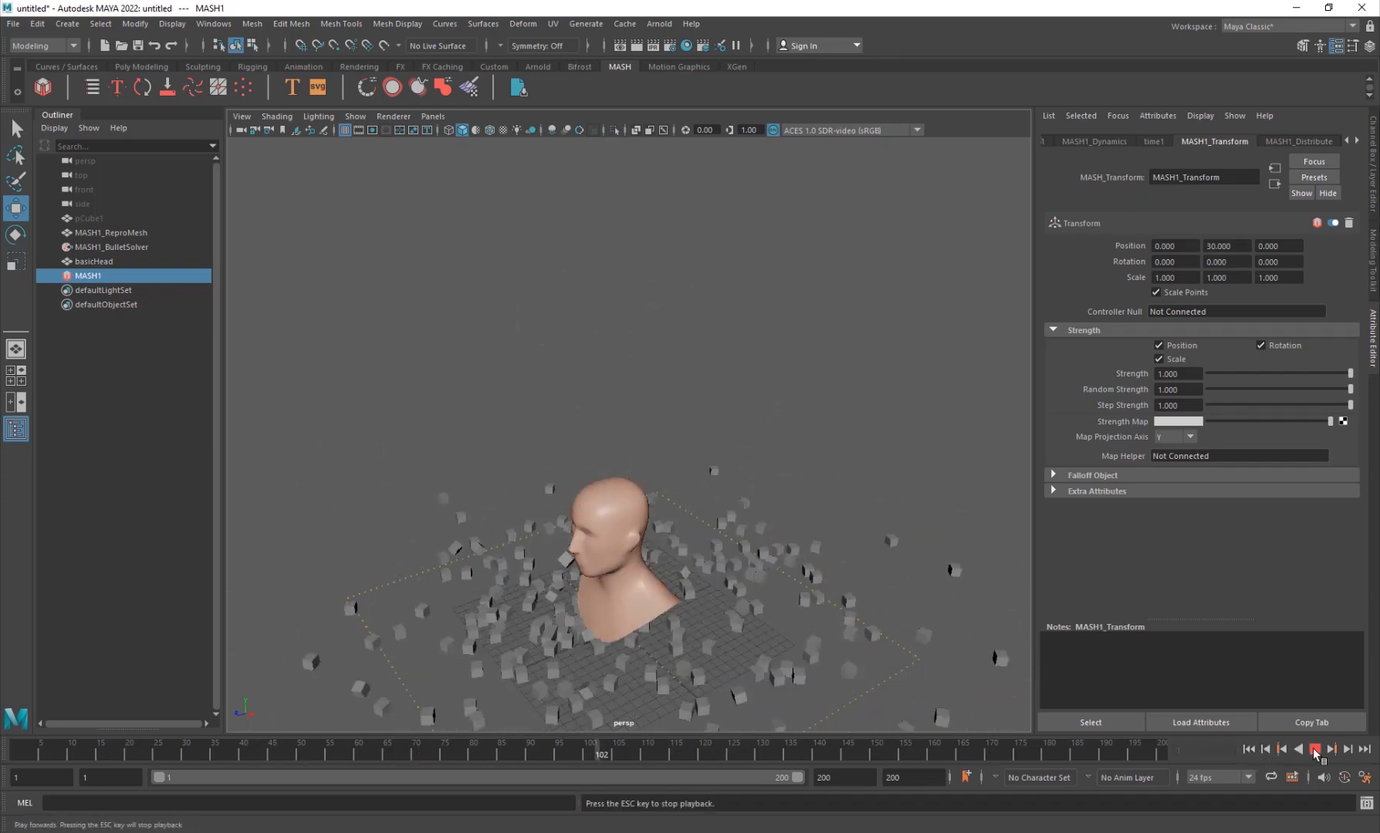
click(1317, 753)
alt+drag(721, 696, 885, 659)
click(1249, 749)
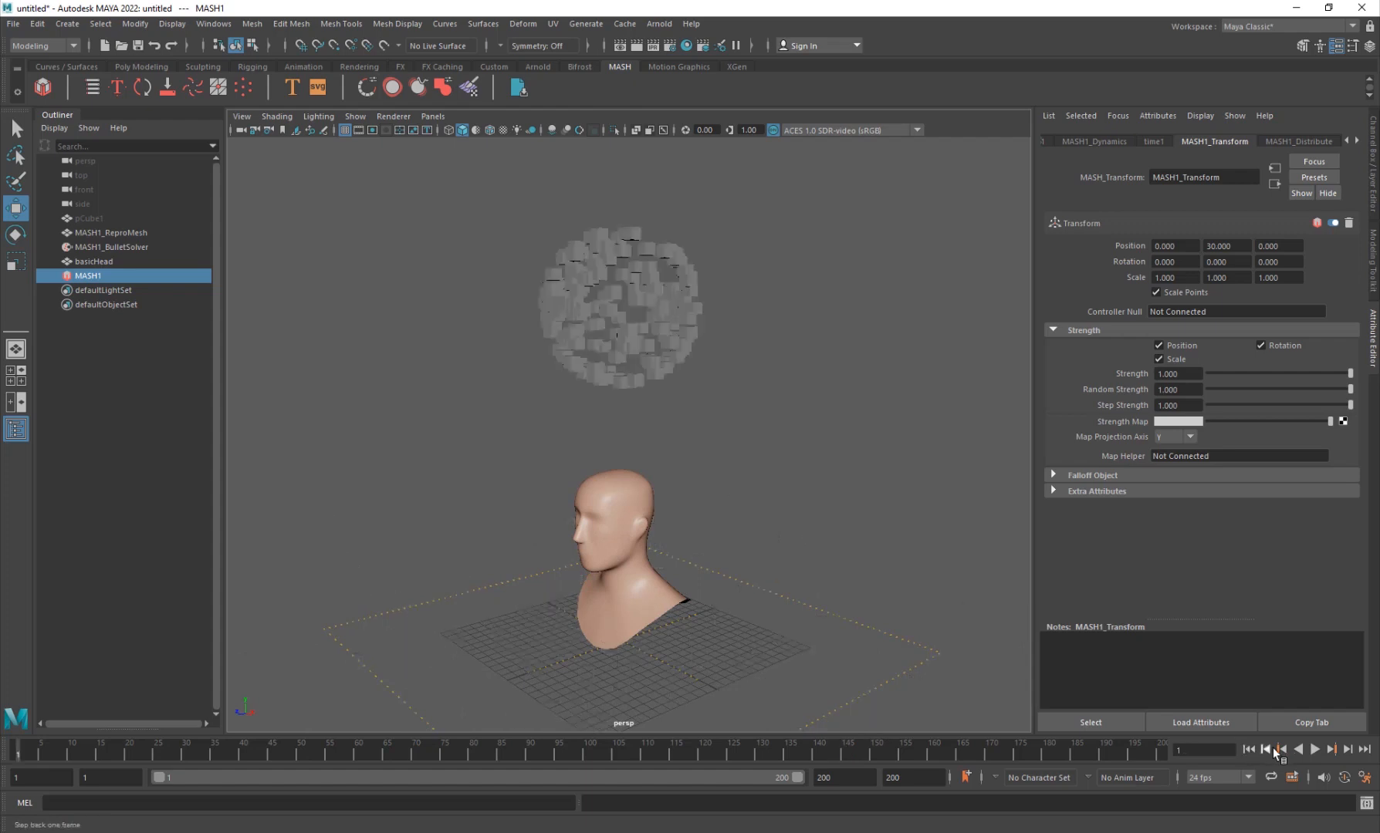
Step: Play the simulation to about frame 57 and examine the cubes as they strike the head
click(1313, 749)
alt+drag(728, 689, 614, 628)
scroll(601, 599, up, 4)
alt+drag(525, 580, 551, 565)
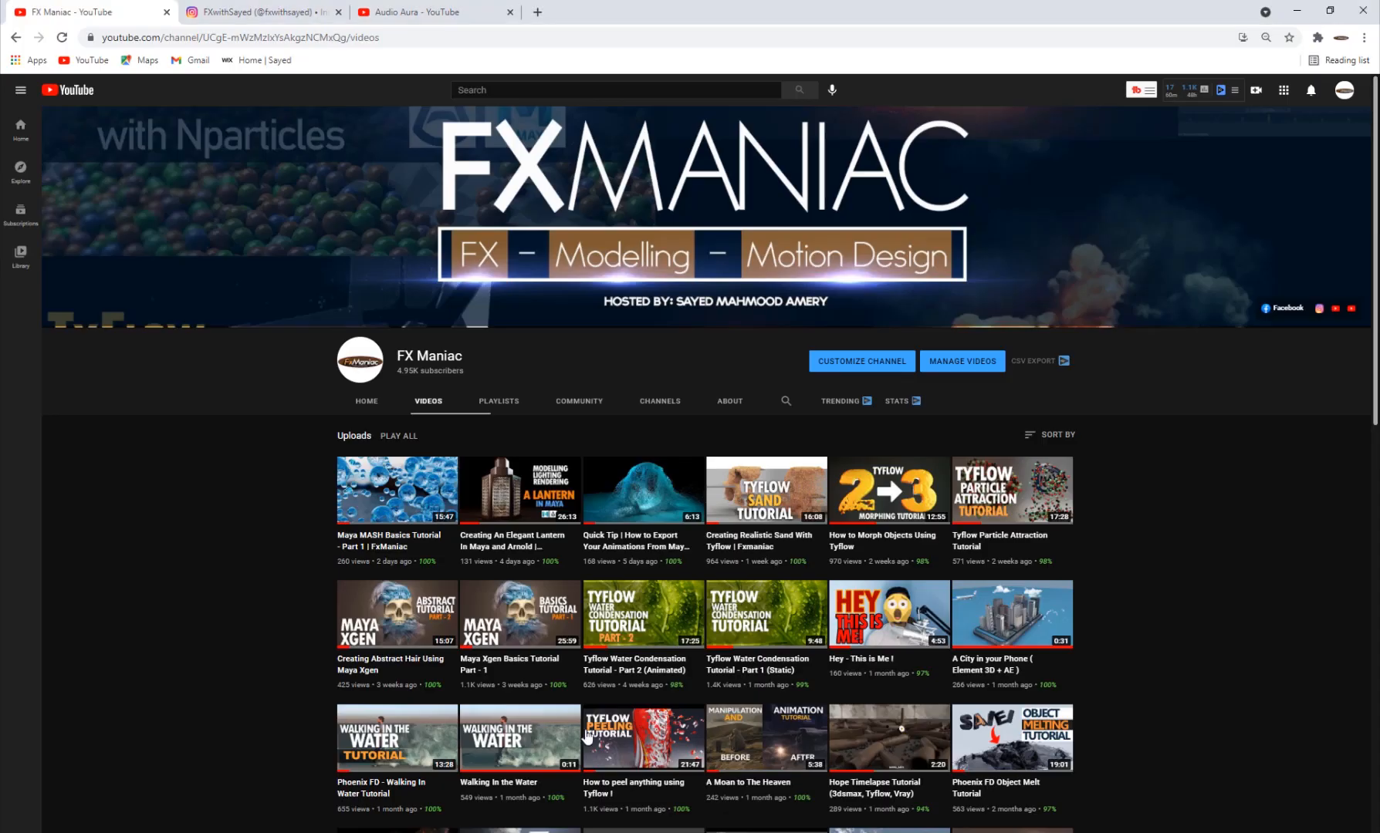
scroll(845, 536, down, 15)
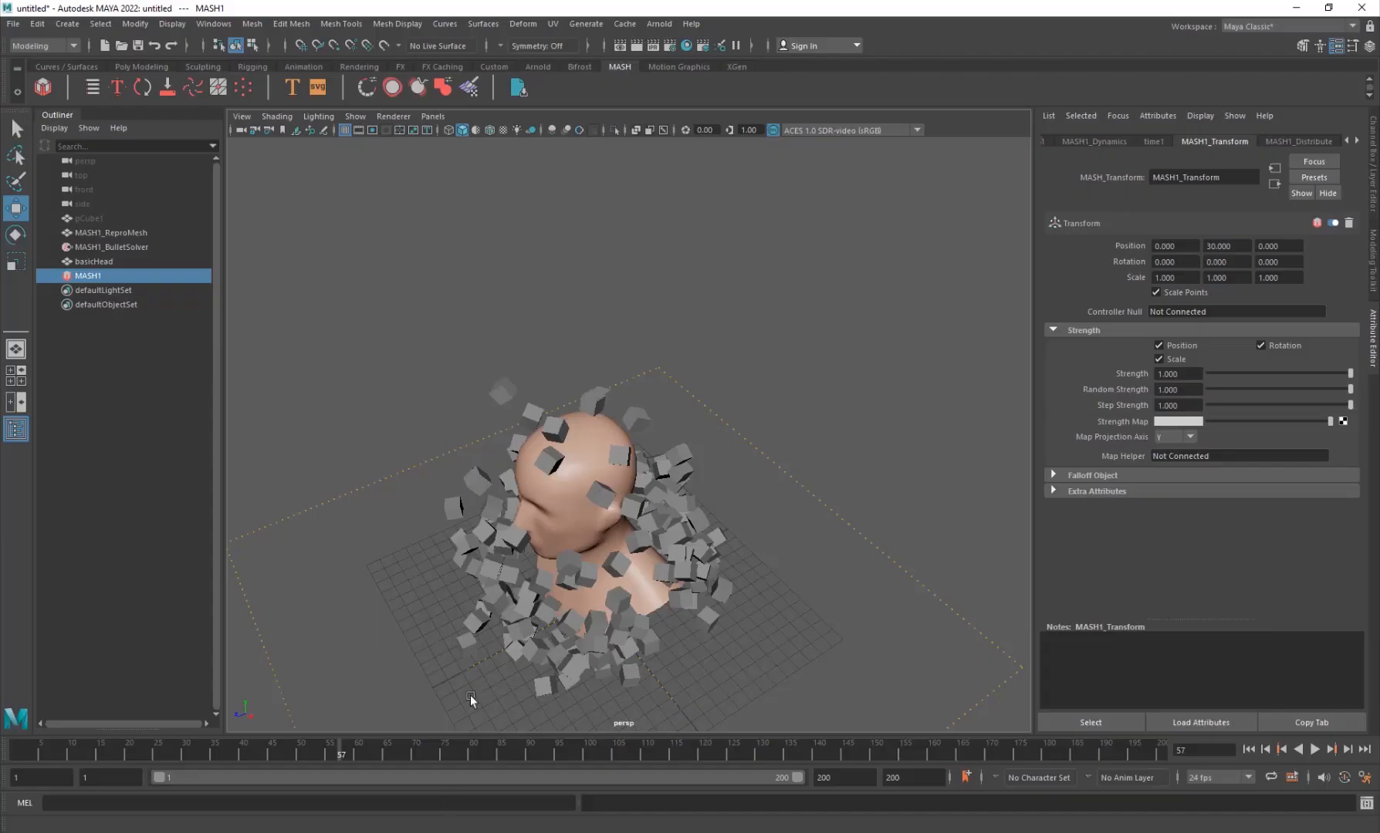
Step: Examine the cubes scattered around the head from several angles, replay the simulation from the start, and return to the first frame
alt+middle_drag(562, 586, 557, 494)
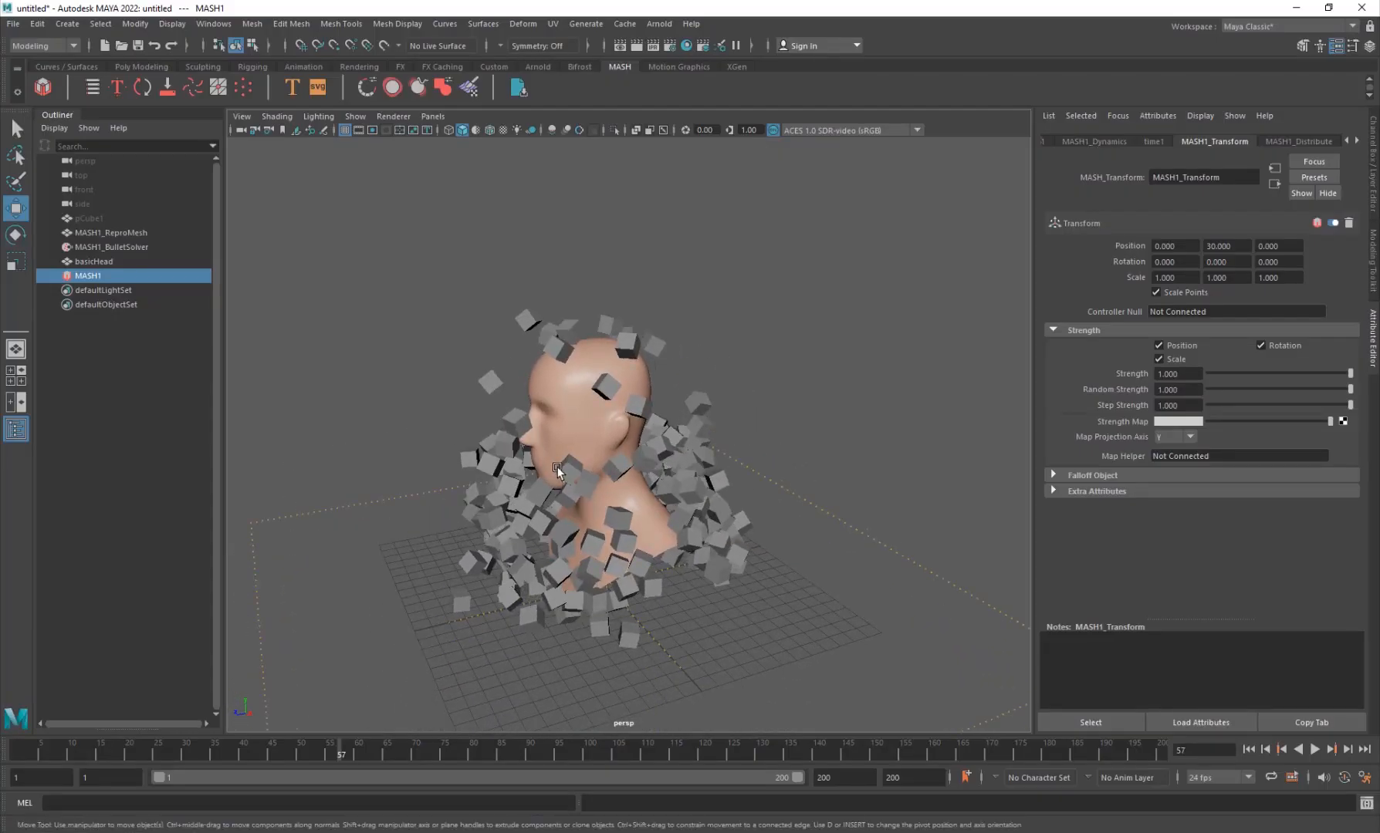
scroll(556, 491, up, 5)
scroll(556, 495, down, 4)
alt+drag(537, 545, 548, 542)
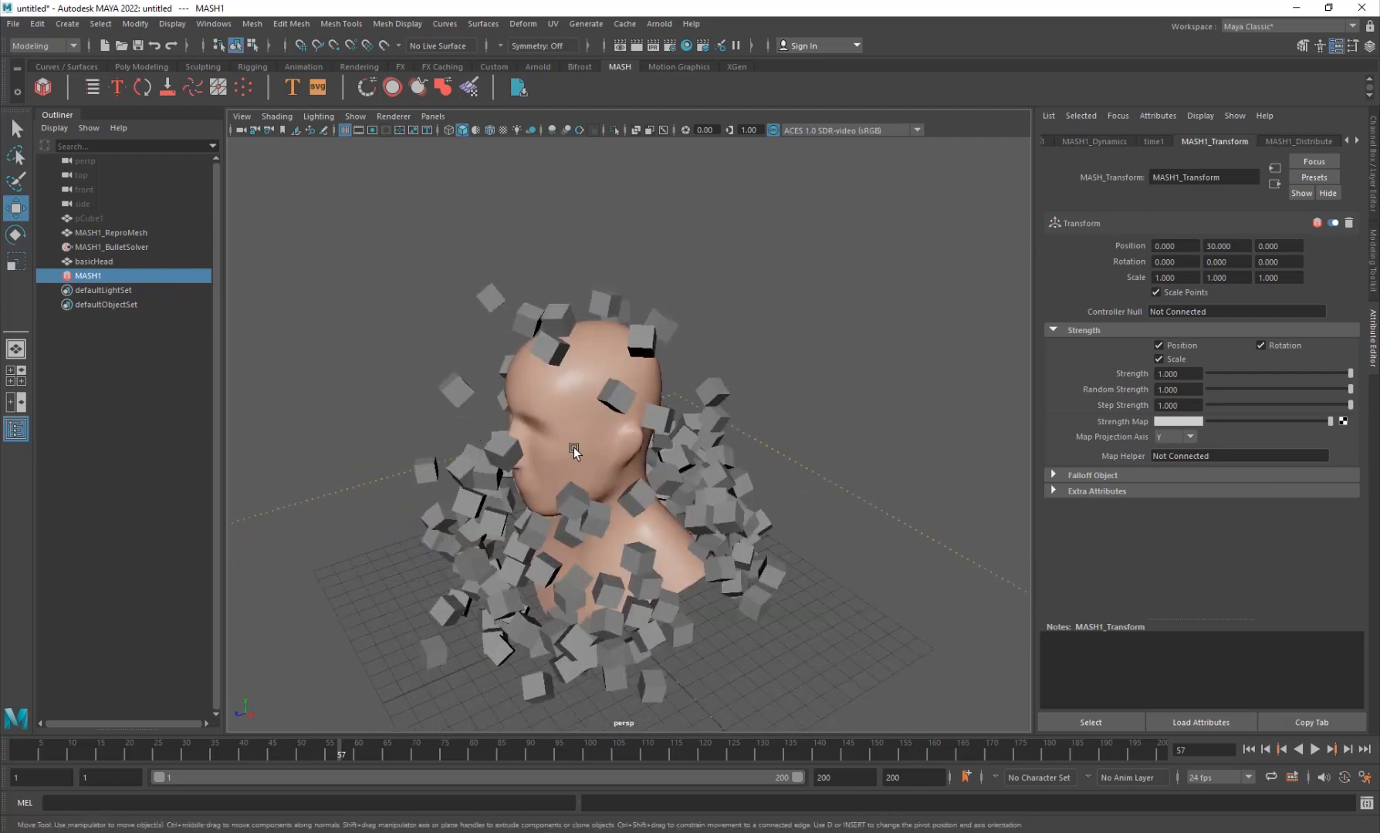
scroll(582, 464, down, 5)
click(1249, 750)
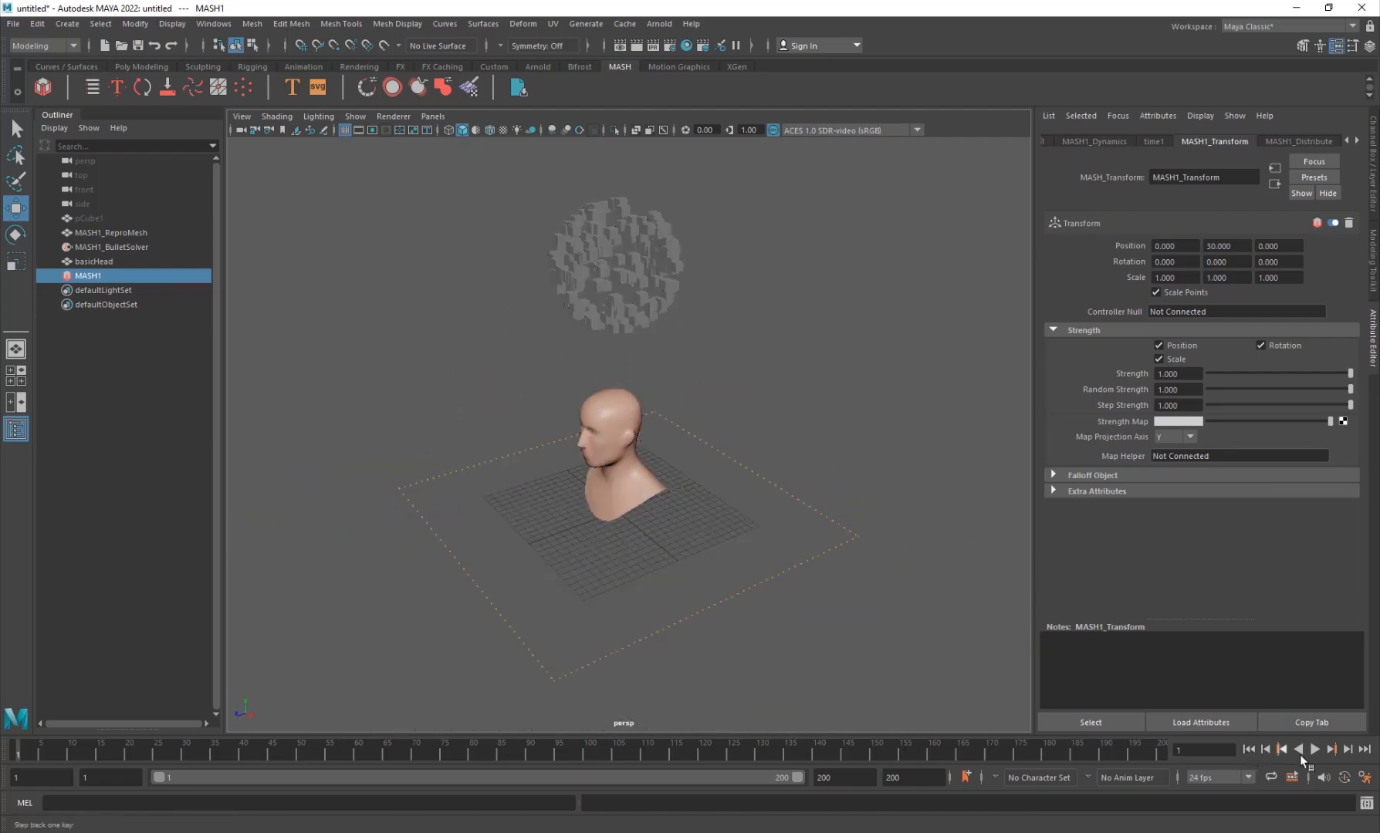
click(1314, 749)
click(1314, 749)
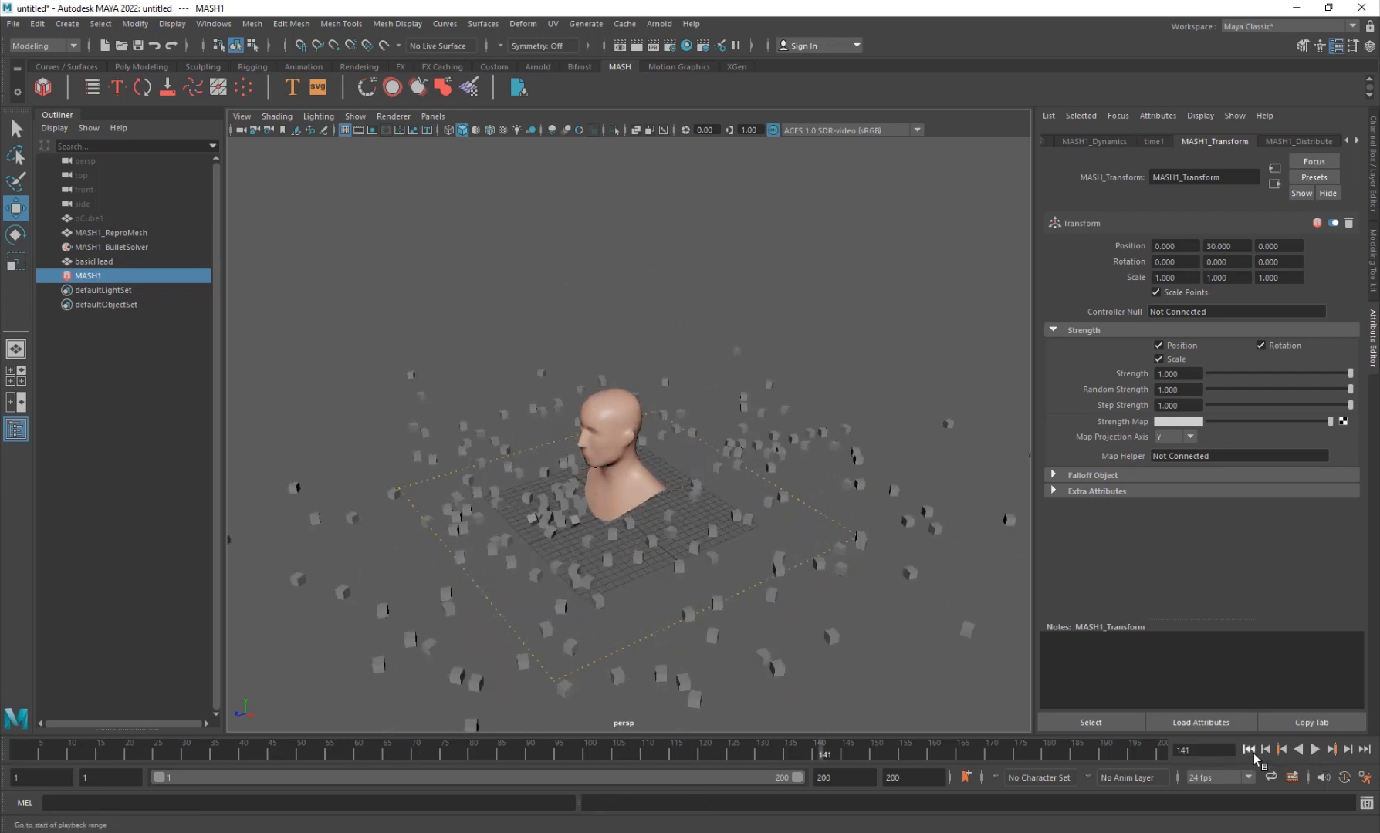
click(1249, 750)
Step: Create a polygon Platonic Solid and move it beside the cube sphere, to about Y 18 and Z -17.8
alt+drag(828, 467, 649, 541)
click(717, 435)
shift+right_click(714, 357)
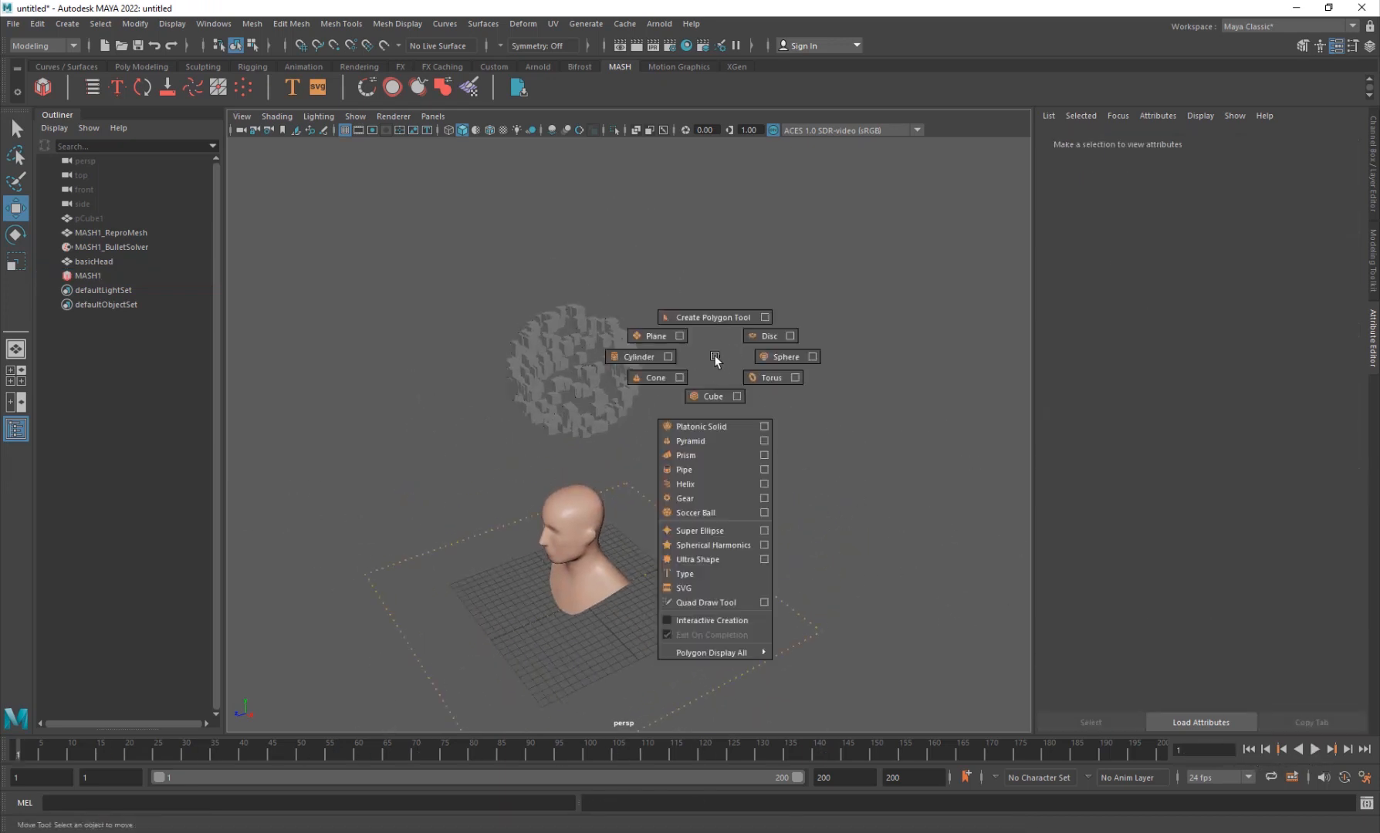
click(717, 427)
drag(581, 549, 677, 461)
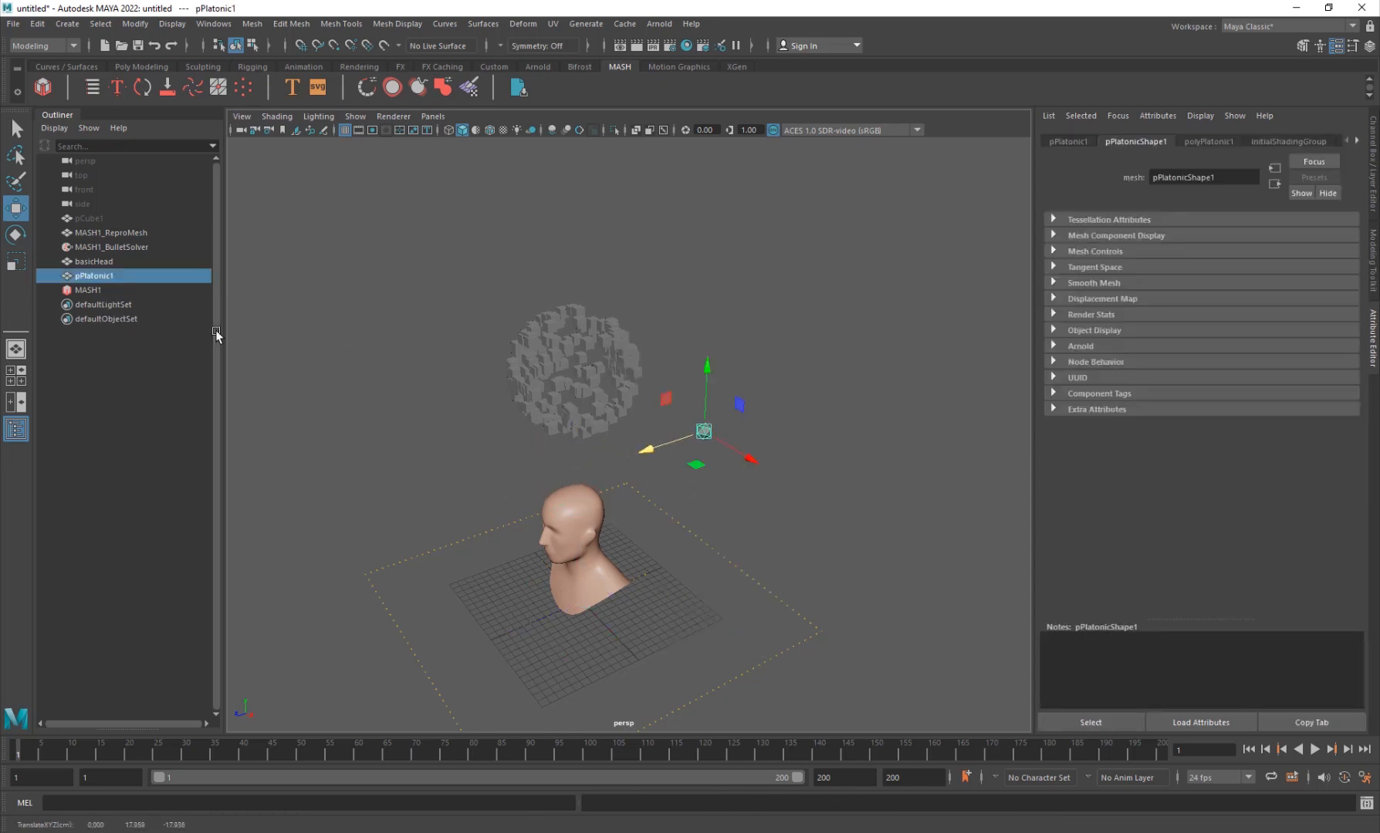
Step: Add pPlatonic1 to the MASH1_Repro node's Objects alongside pCube1
click(96, 290)
scroll(552, 386, up, 3)
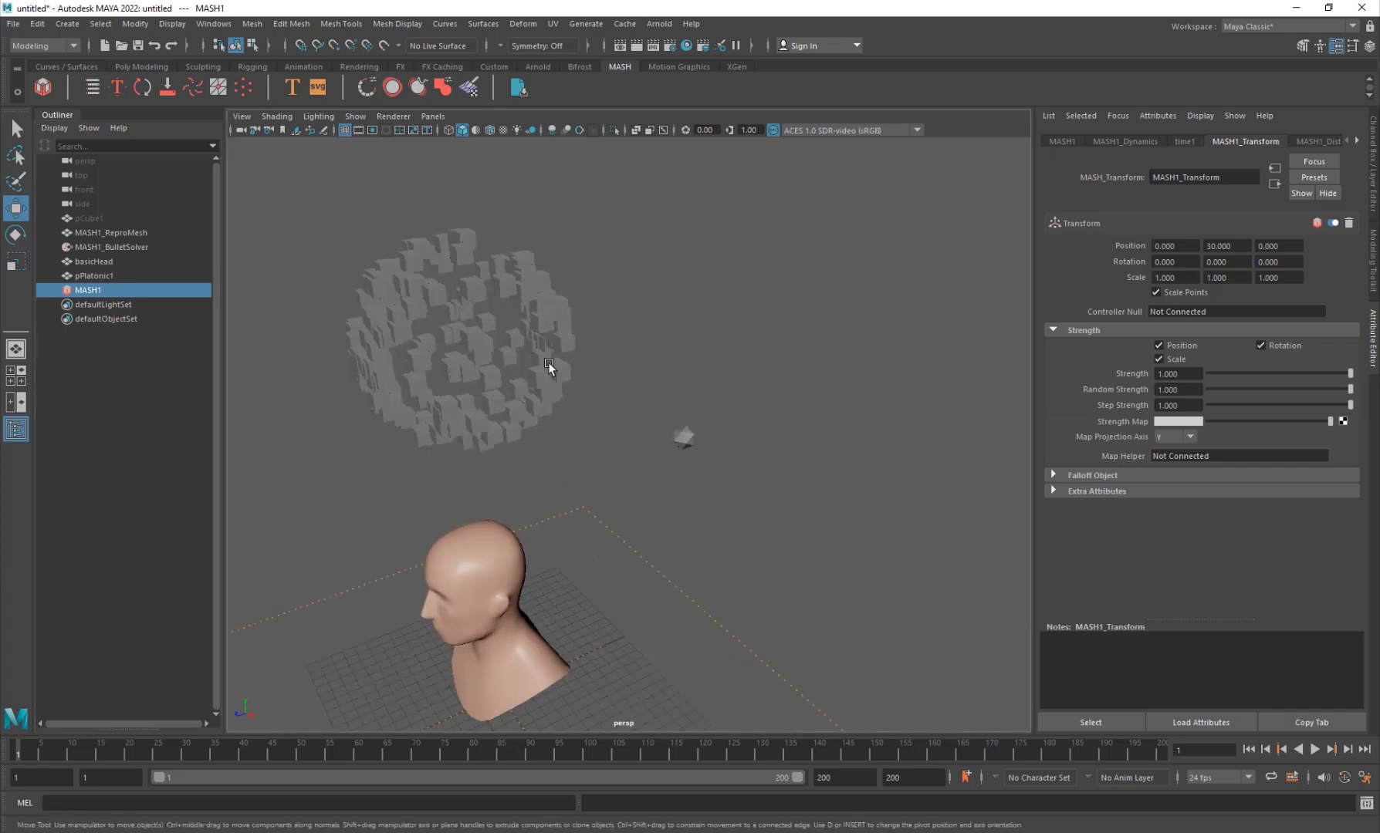
click(1358, 141)
click(1358, 141)
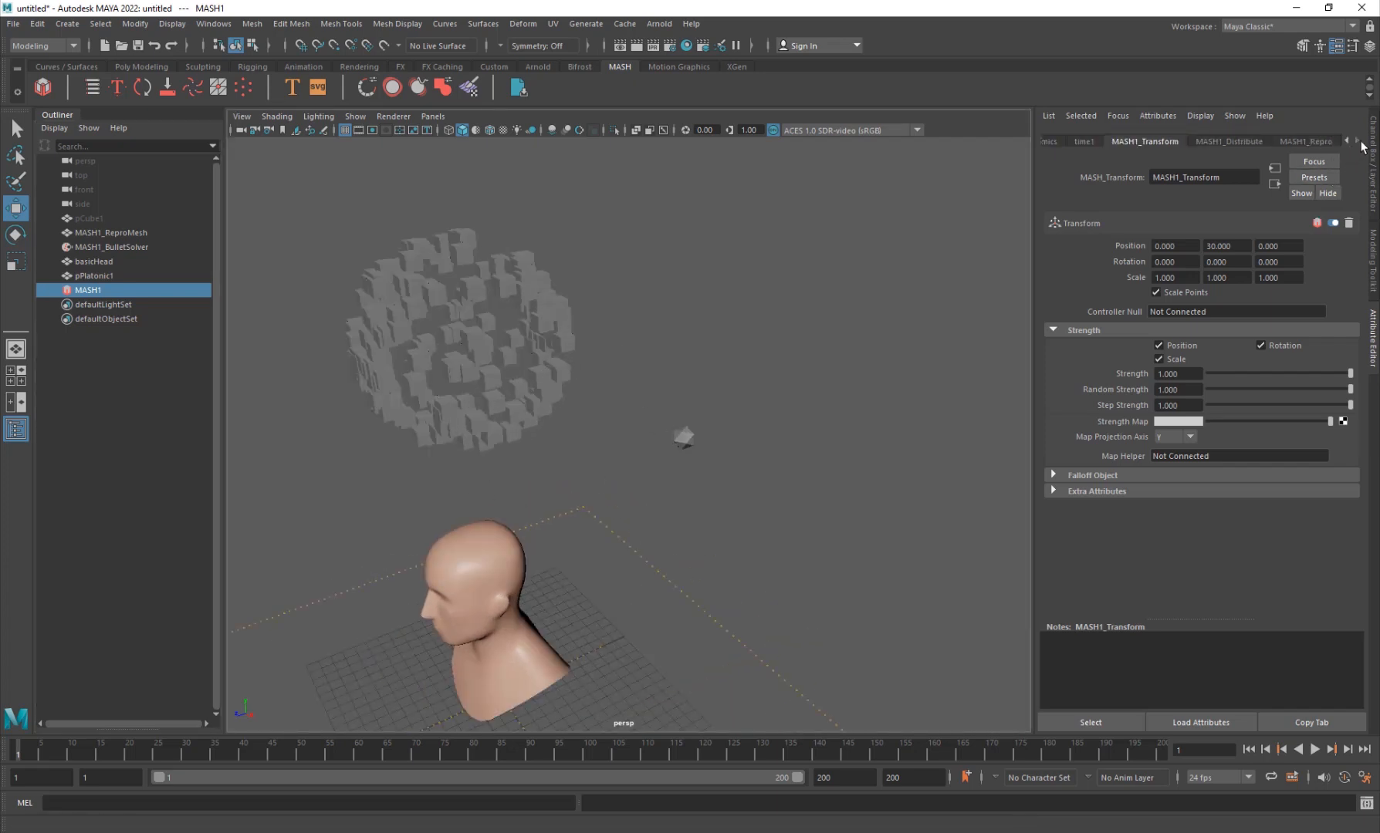
click(1306, 140)
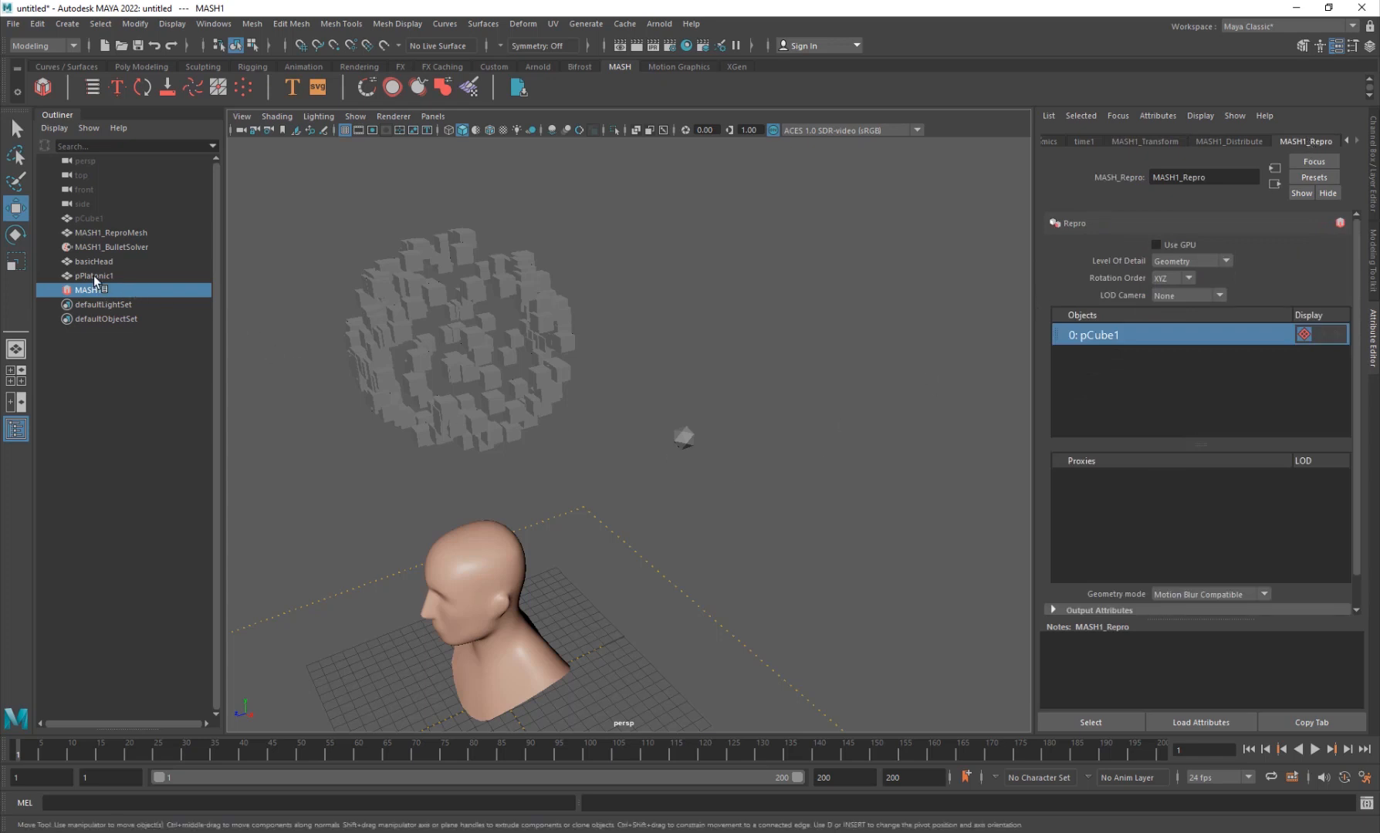
drag(94, 276, 1131, 362)
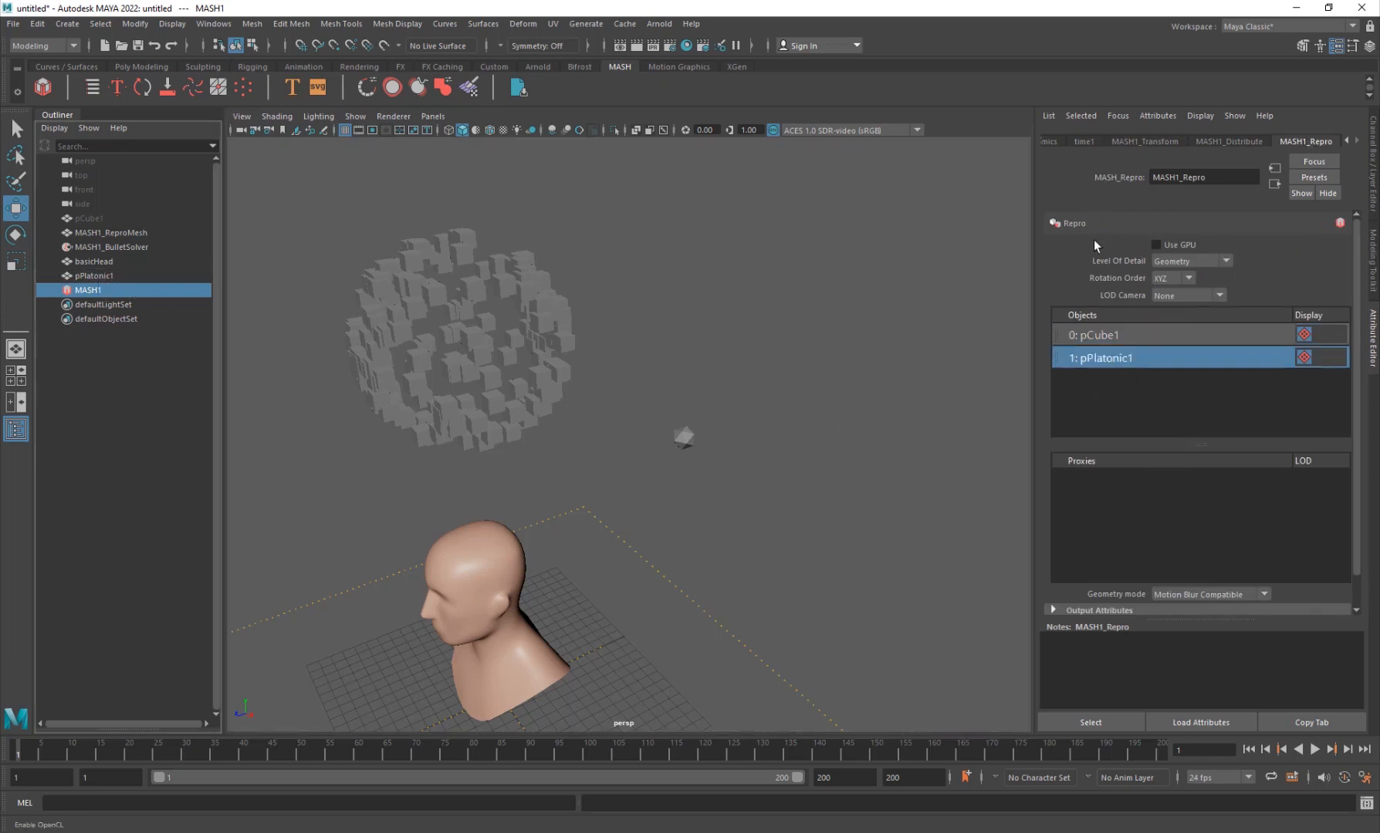
alt+middle_drag(505, 398, 562, 387)
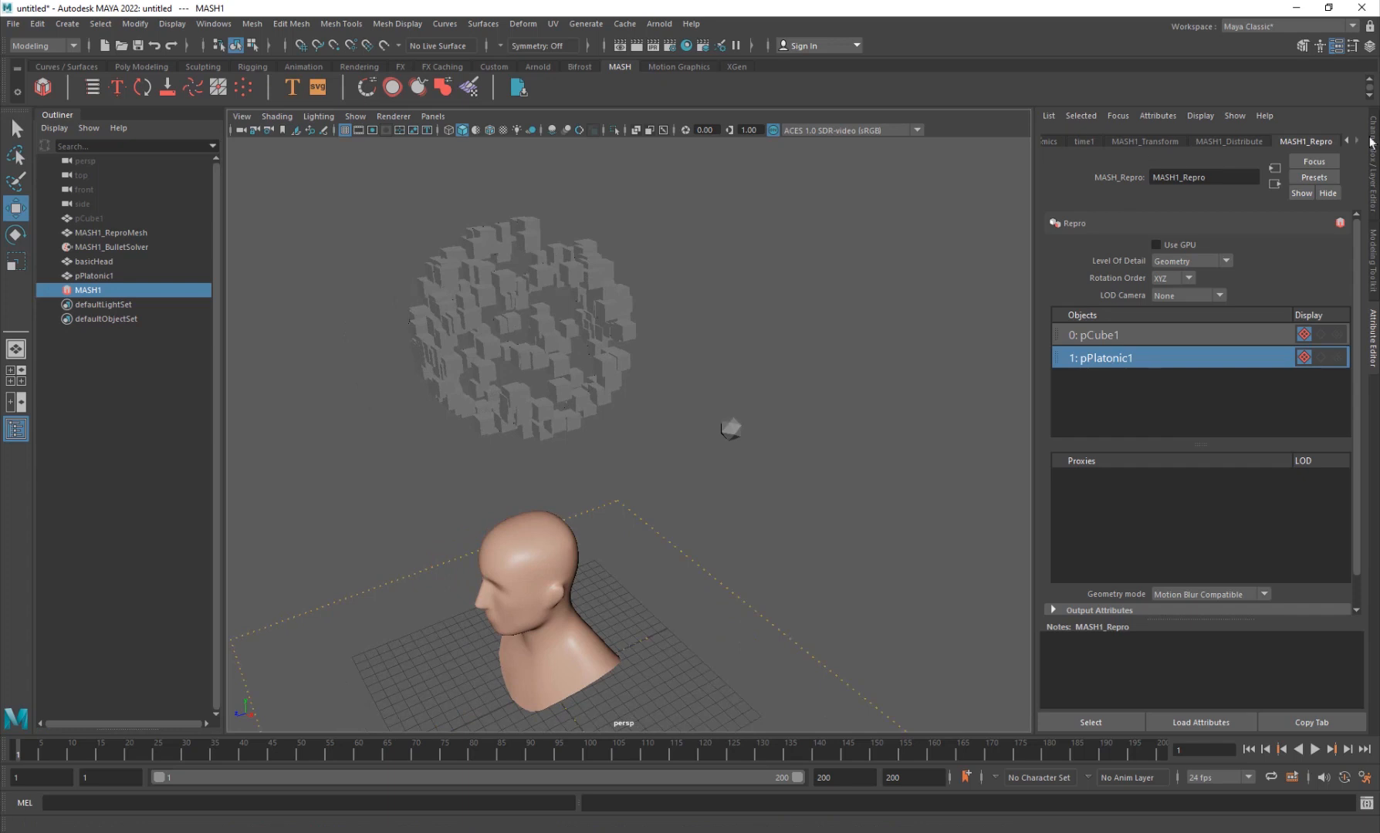
Step: Add an ID node to the MASH1 network so the sphere mixes cubes and platonic solids
click(126, 351)
click(102, 292)
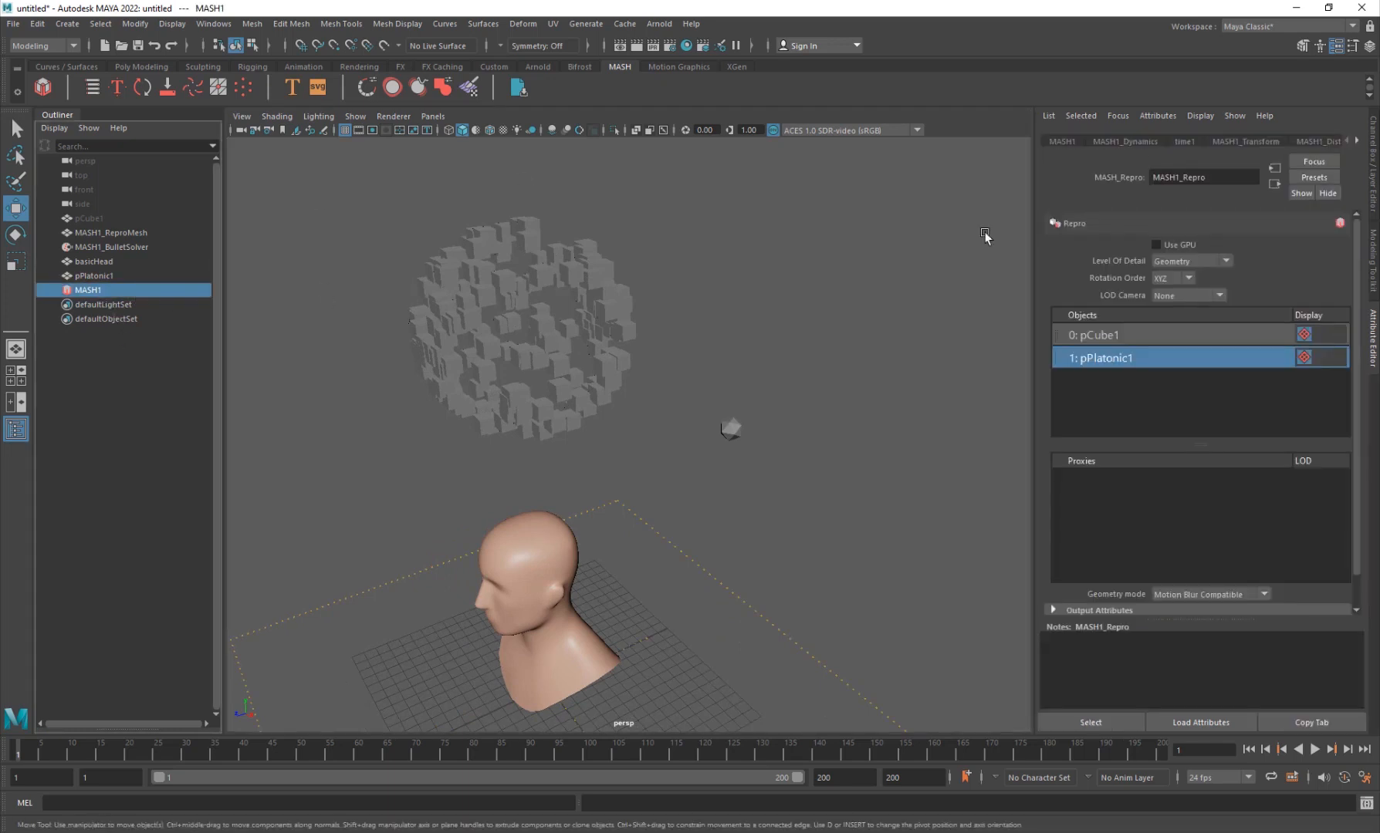
click(1060, 142)
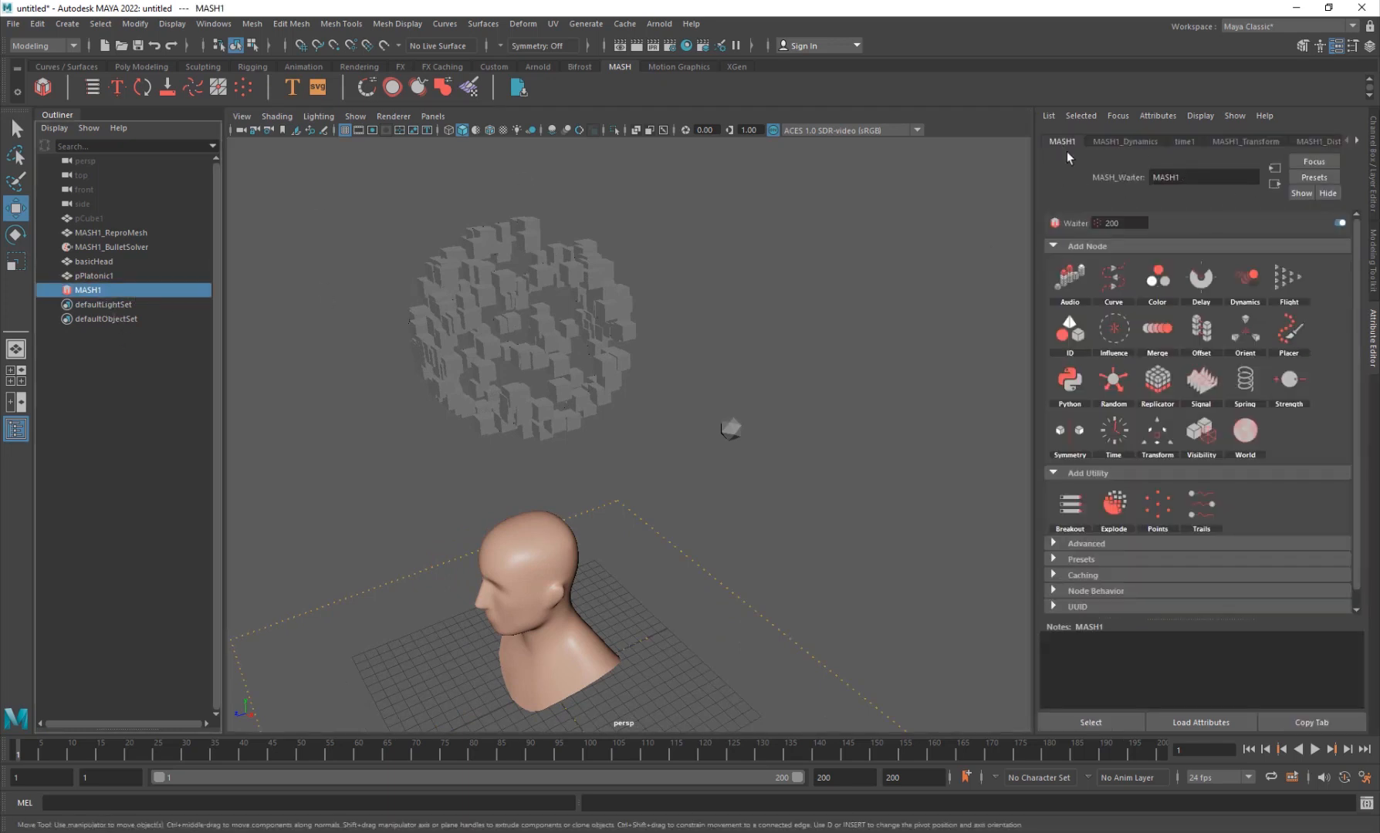
click(1069, 328)
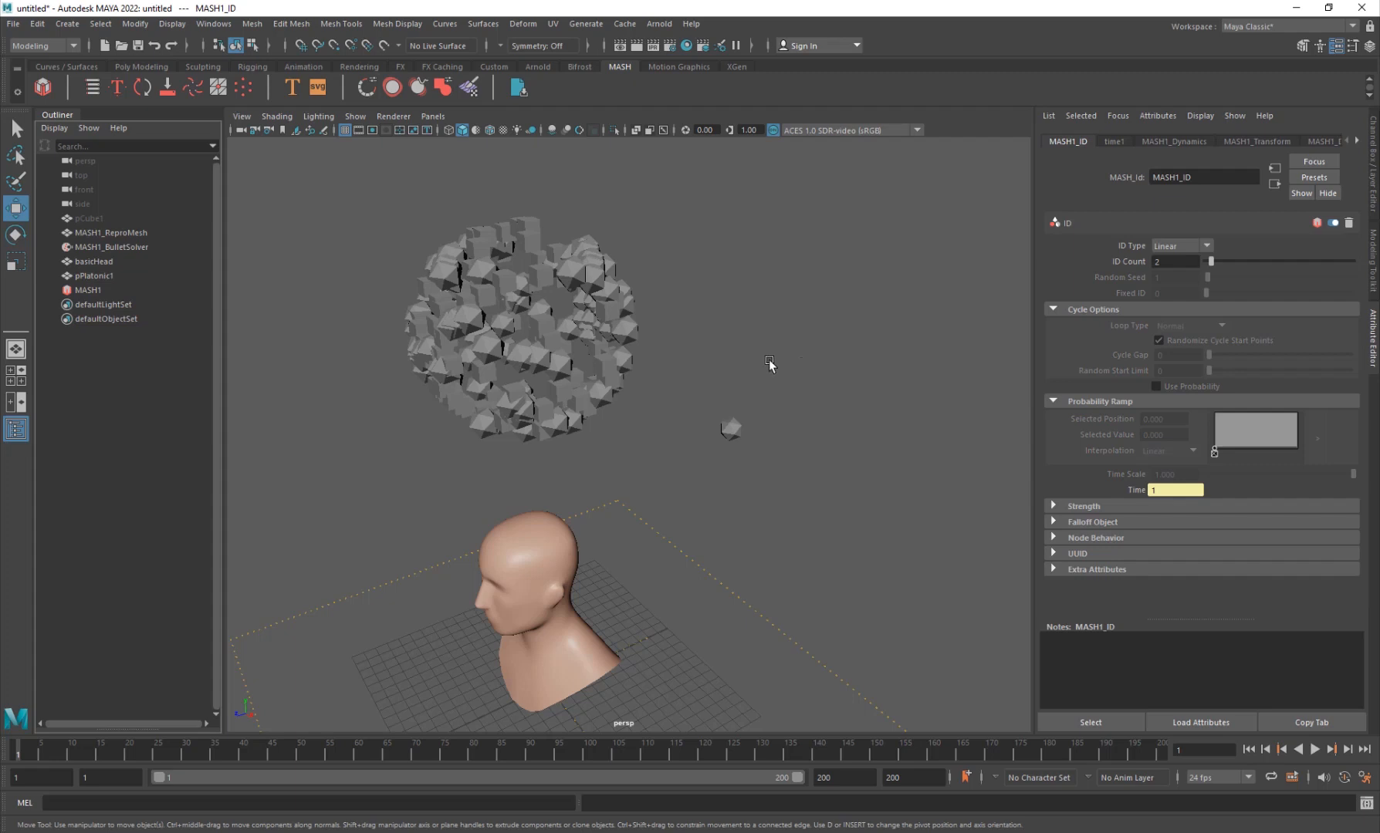
Step: Scale the platonic solid down uniformly to about 0.7
click(734, 430)
key(r)
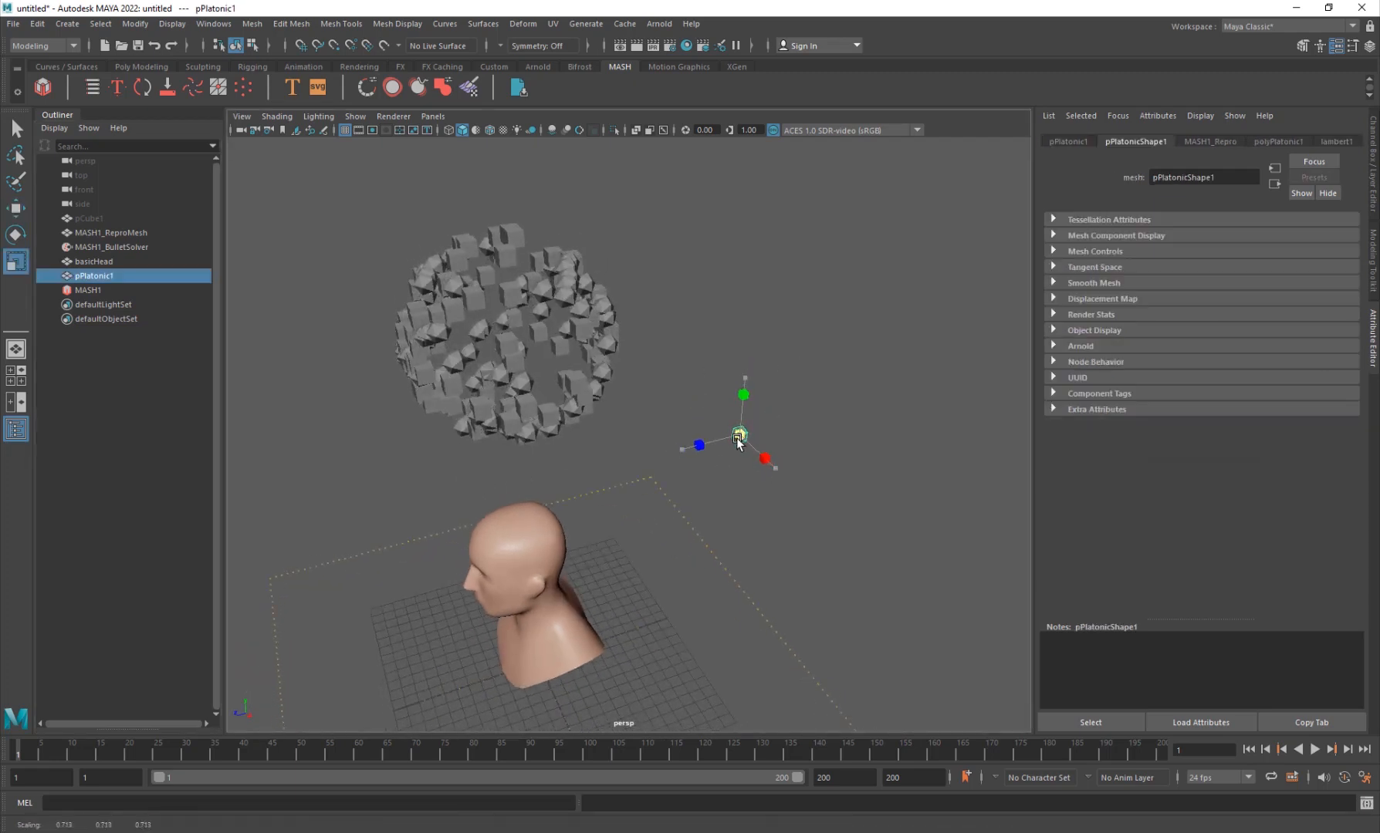
key(w)
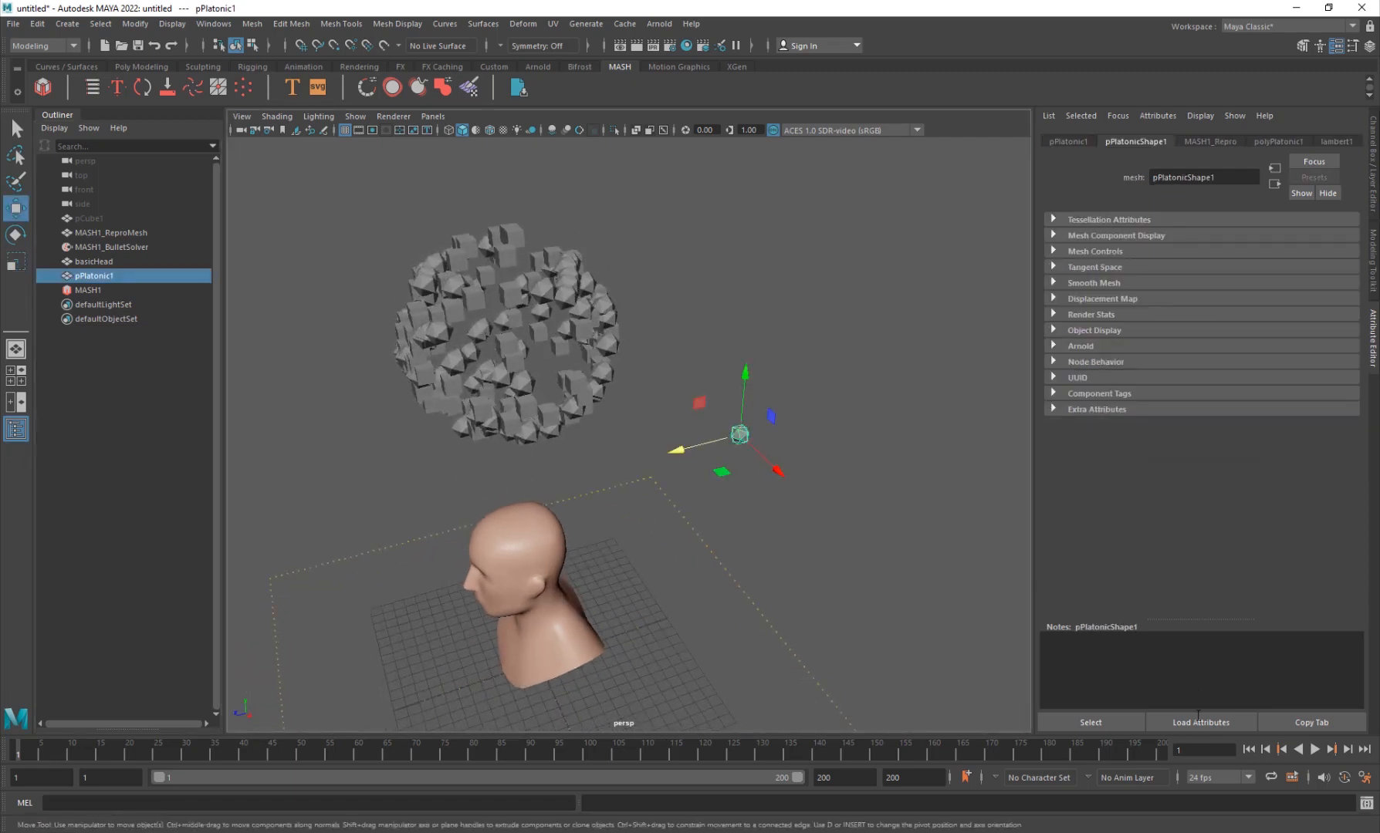
Step: Play the simulation to examine the mixed cubes and platonic solids colliding with the head, and return to the first frame
click(1315, 749)
click(1319, 753)
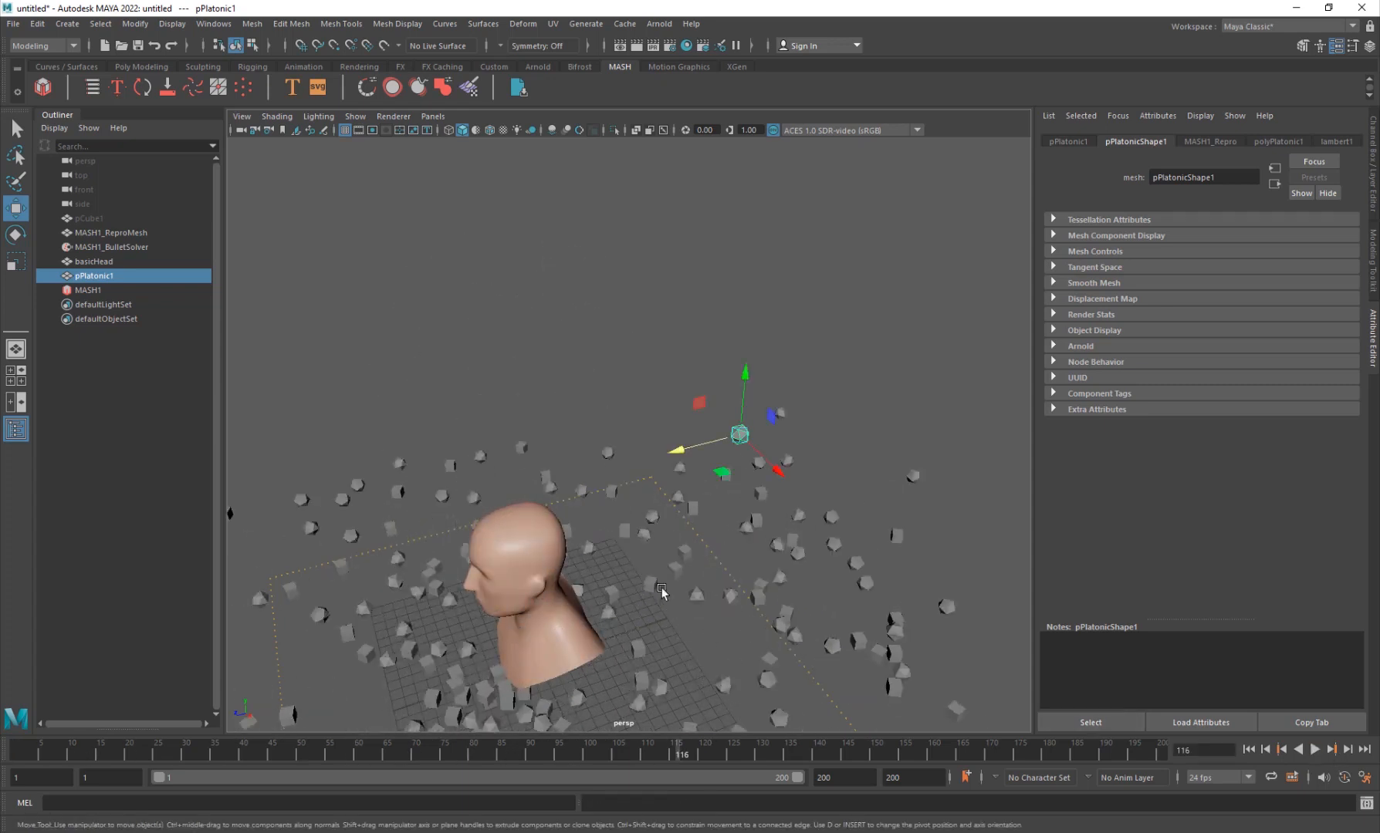
alt+drag(658, 590, 652, 447)
alt+drag(563, 611, 579, 610)
click(1248, 749)
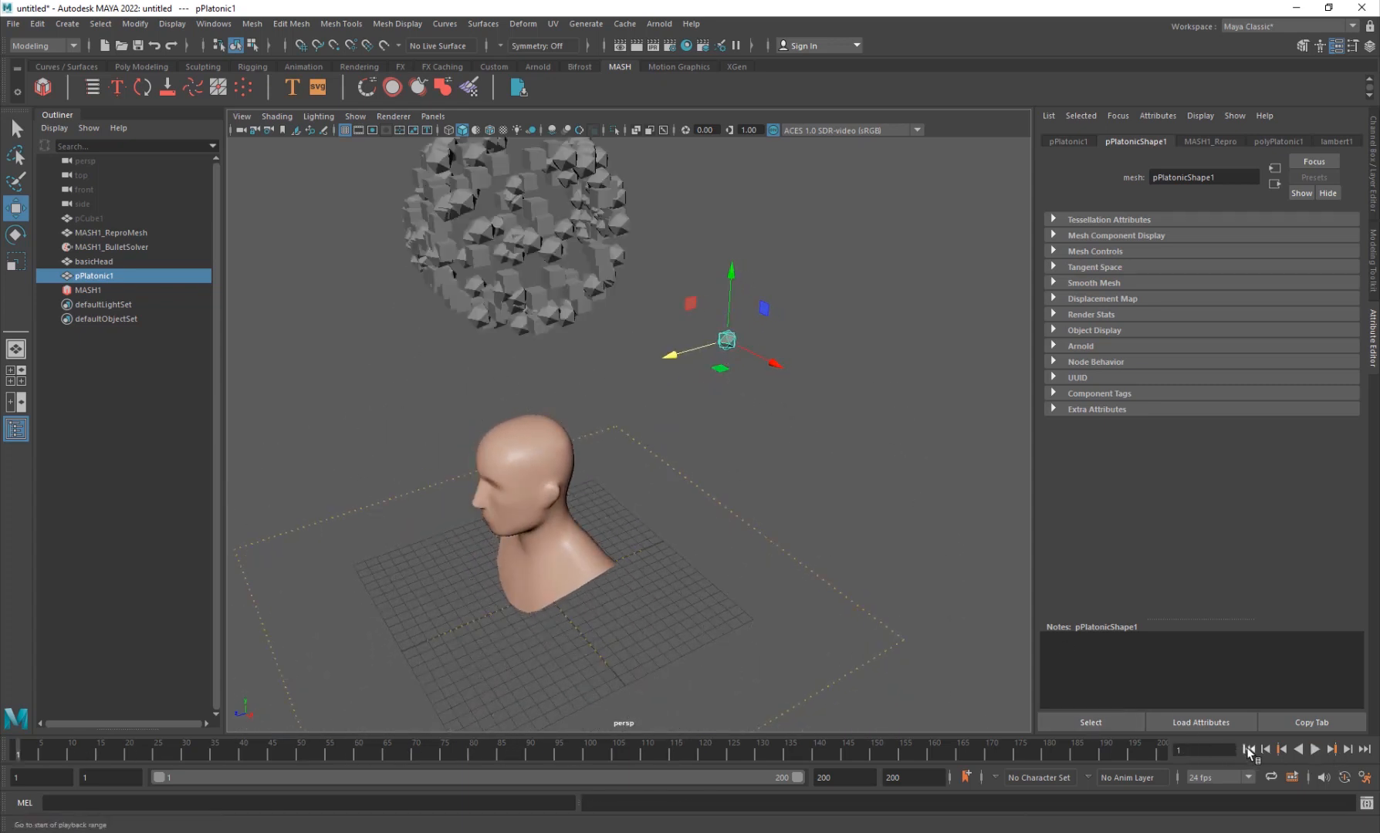
Step: Play the simulation several times from the first frame, also in a wider view, to examine how the shapes scatter off the head and ground
click(1314, 750)
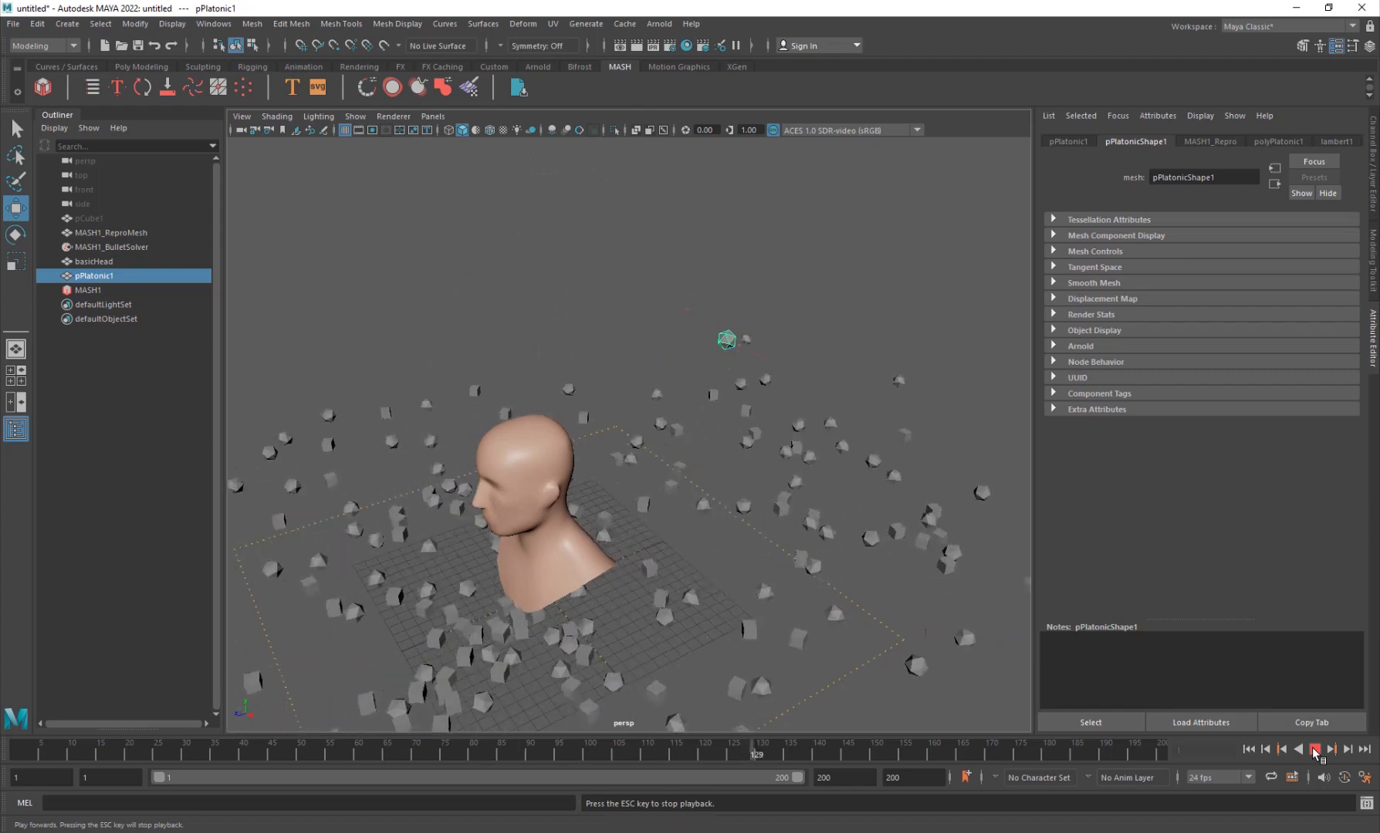
click(1315, 750)
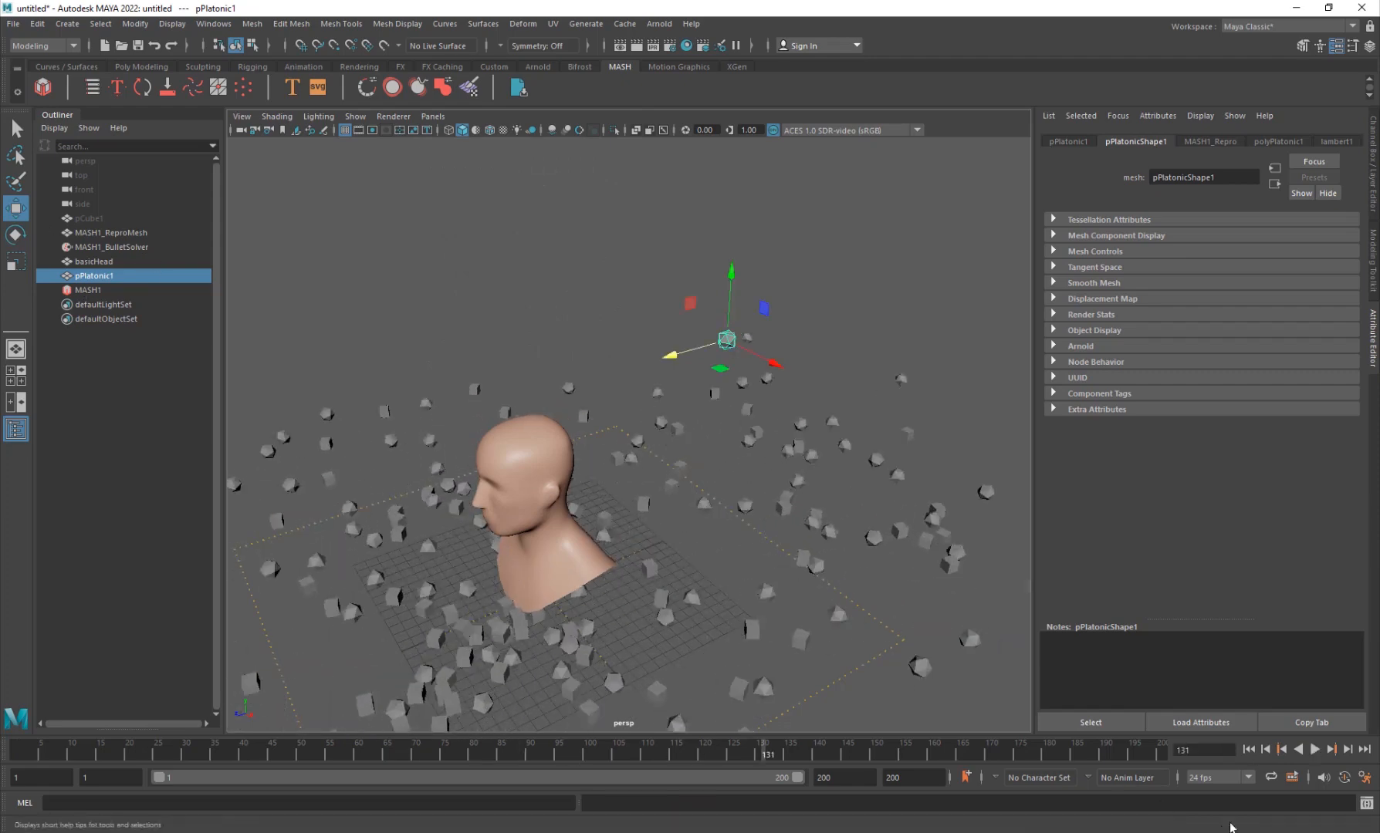
click(1247, 749)
click(1315, 749)
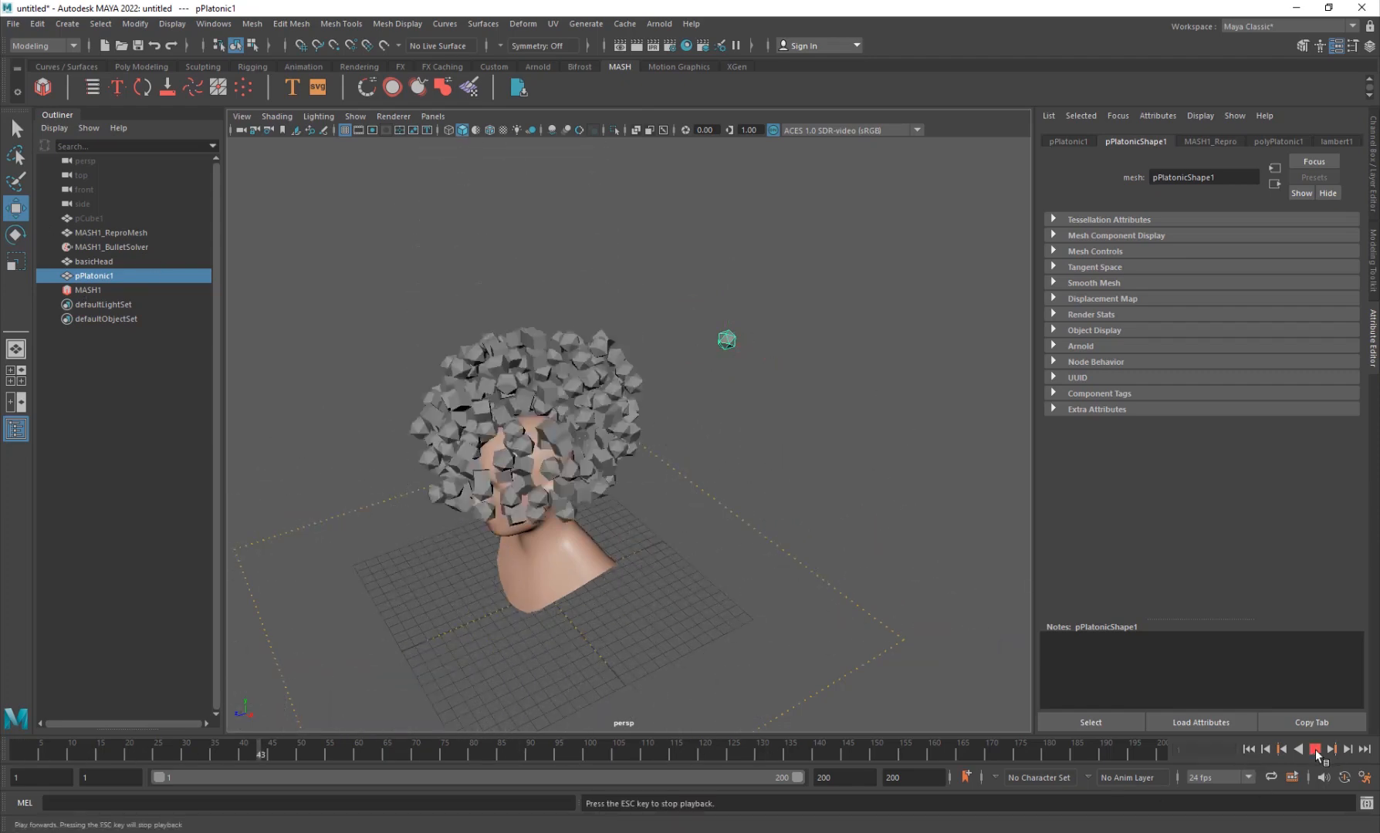
click(1315, 749)
click(1249, 752)
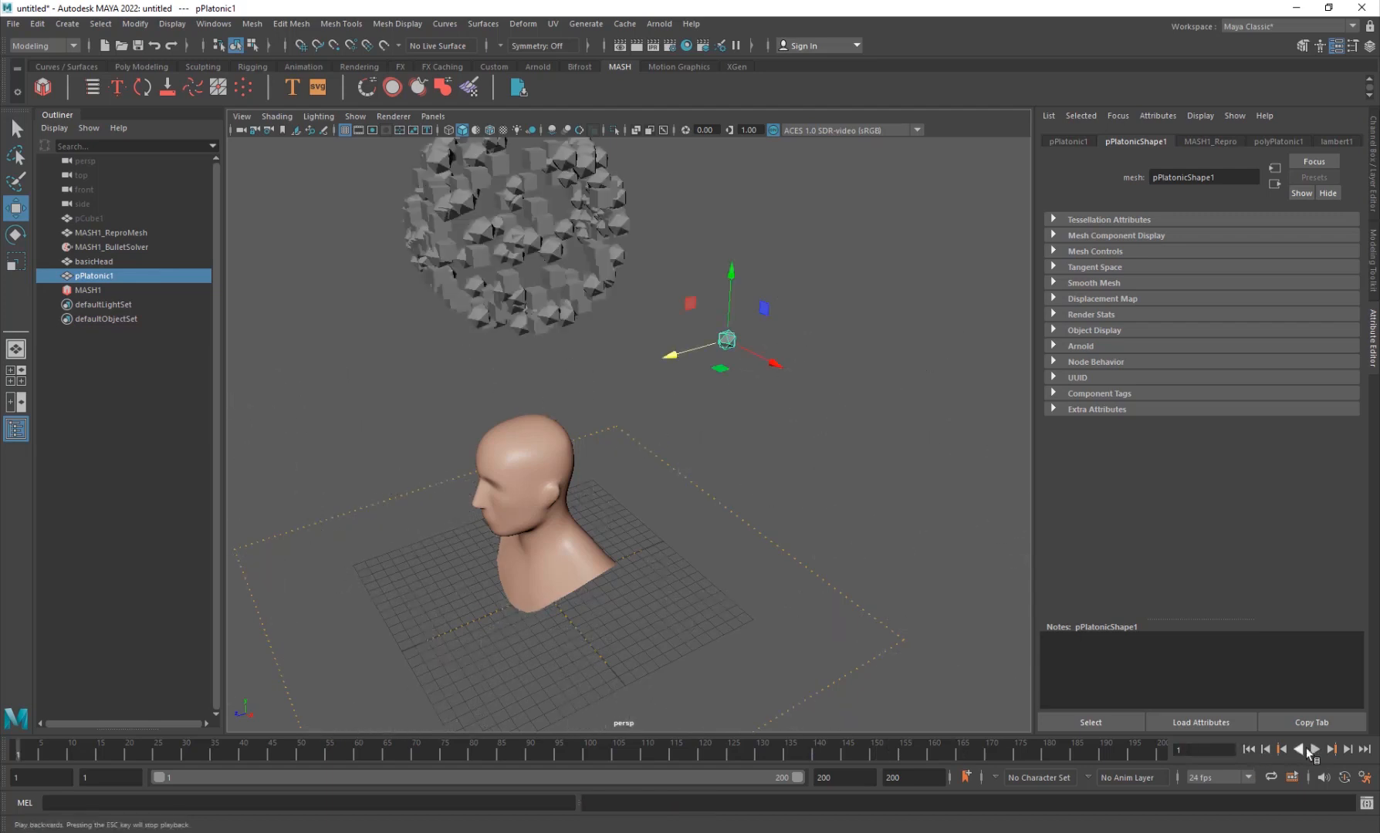
click(1315, 749)
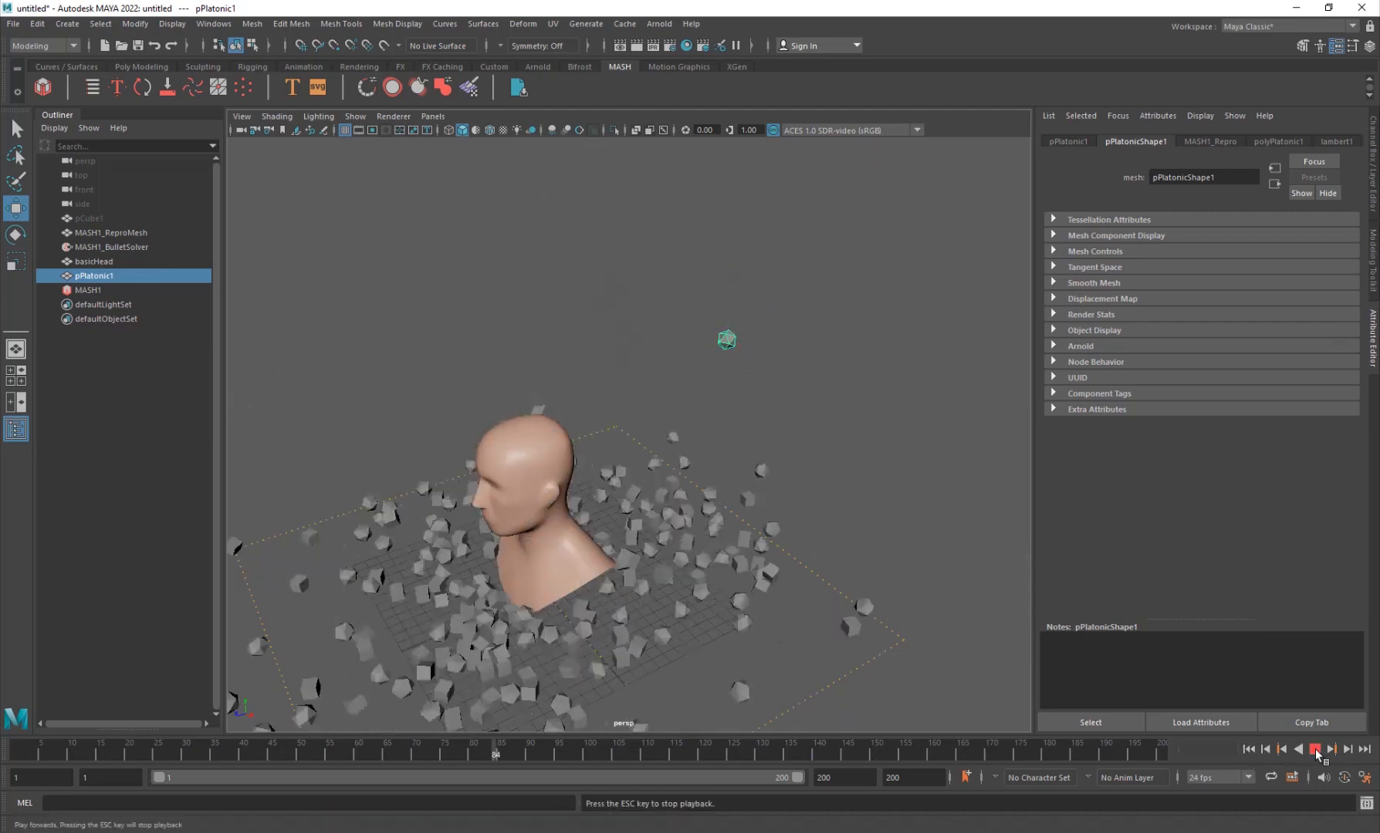
scroll(606, 583, down, 4)
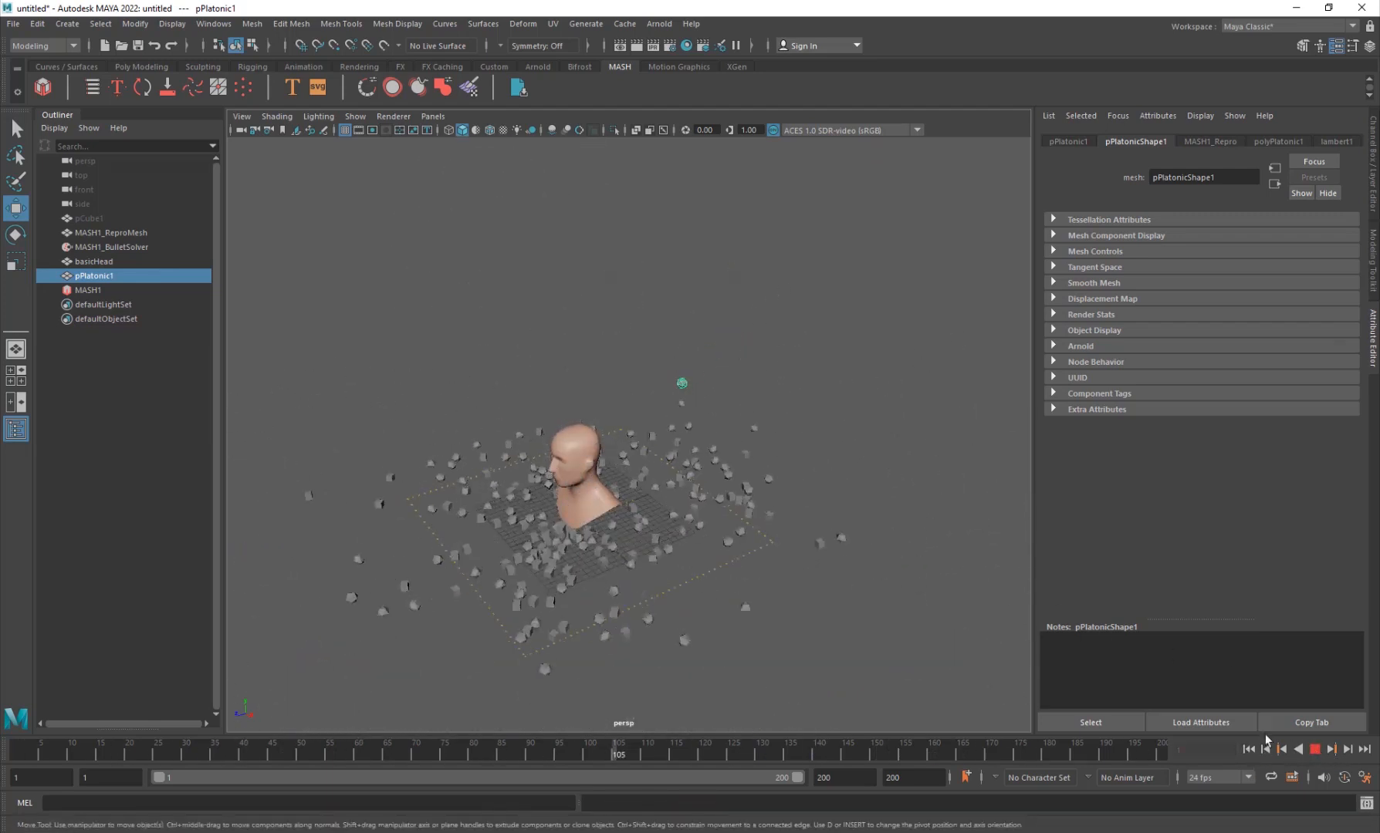
click(1315, 749)
alt+drag(539, 656, 542, 637)
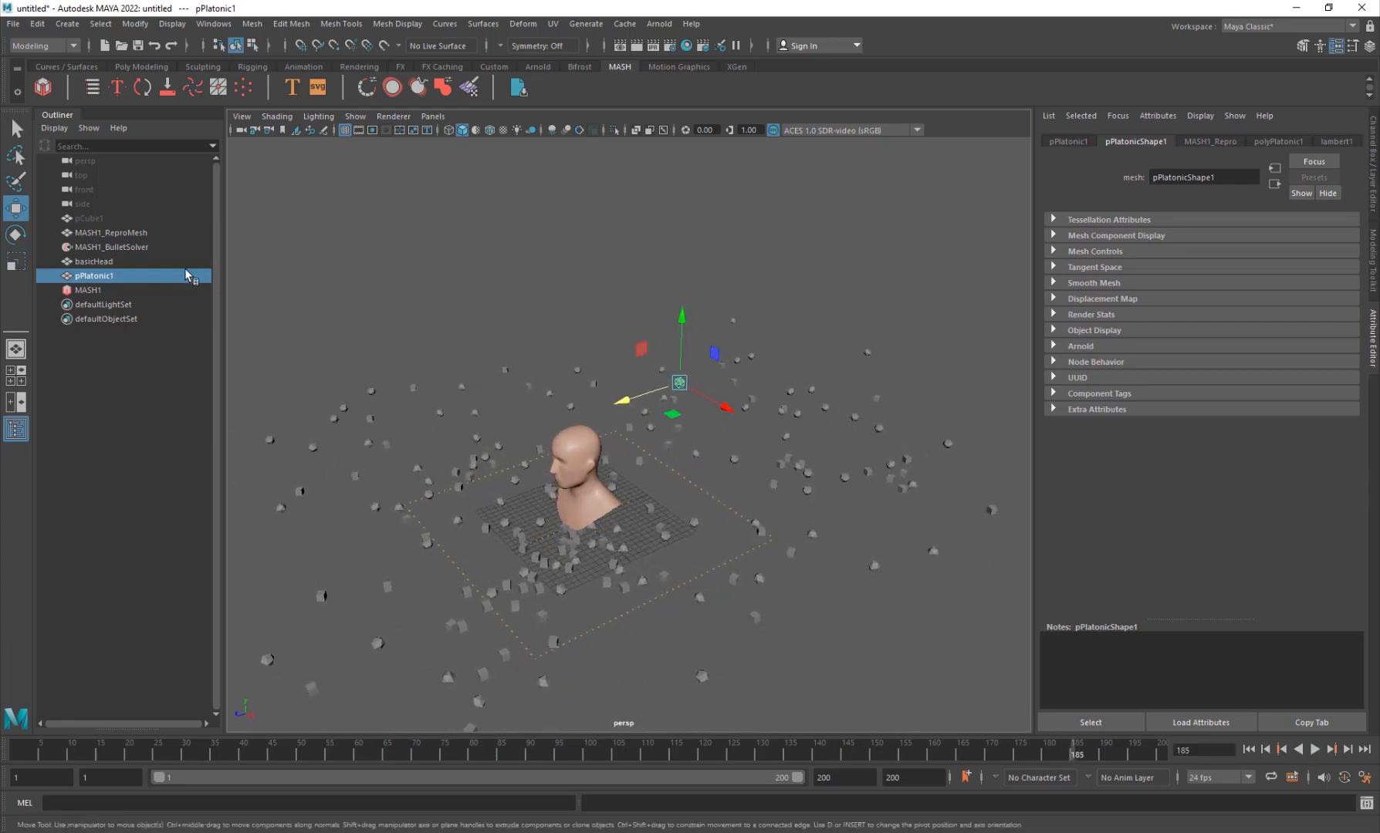
Step: In MASH1's Dynamics settings, test a Friction of 0.448 in playback, and raise it to 1.000
click(119, 248)
click(112, 291)
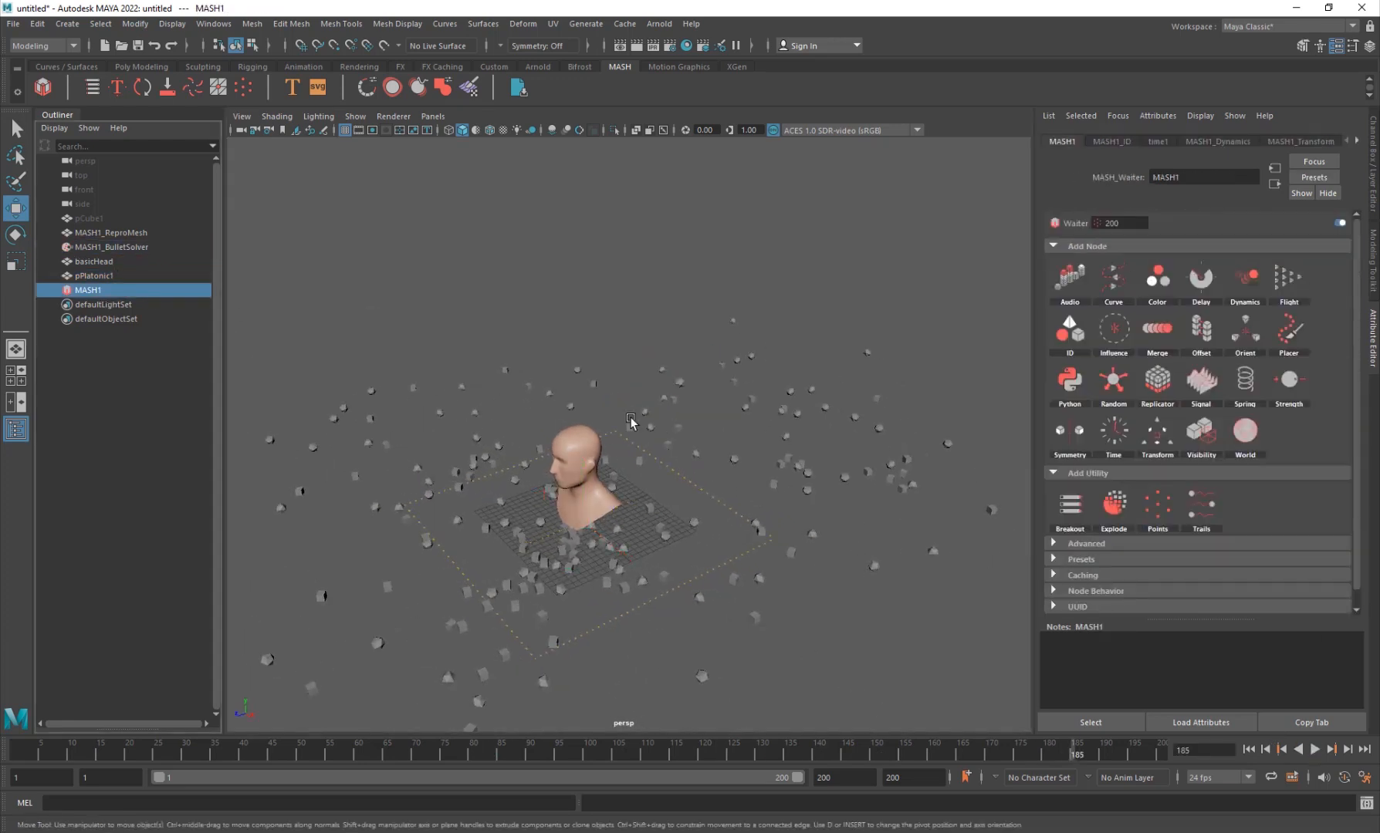
click(1218, 144)
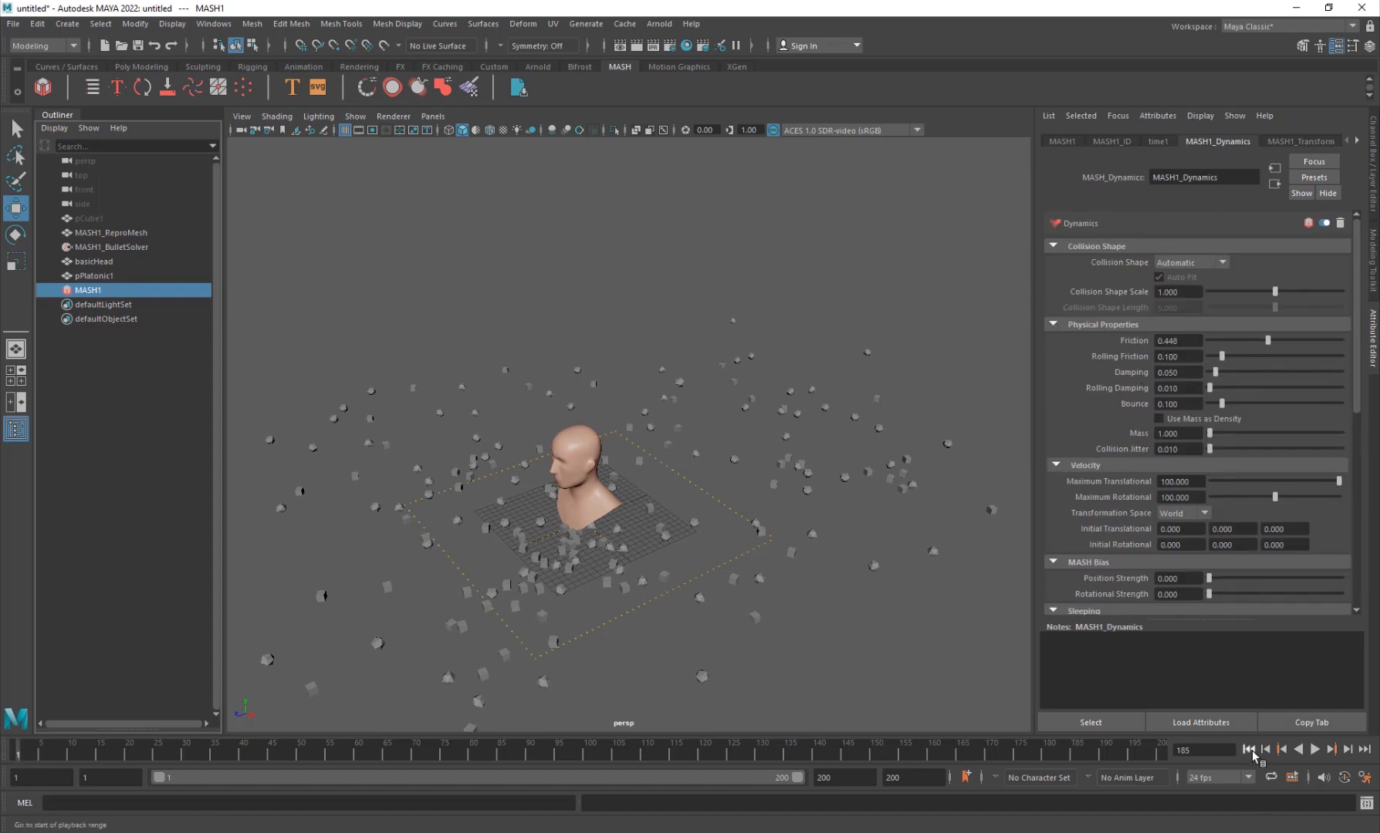
click(1314, 749)
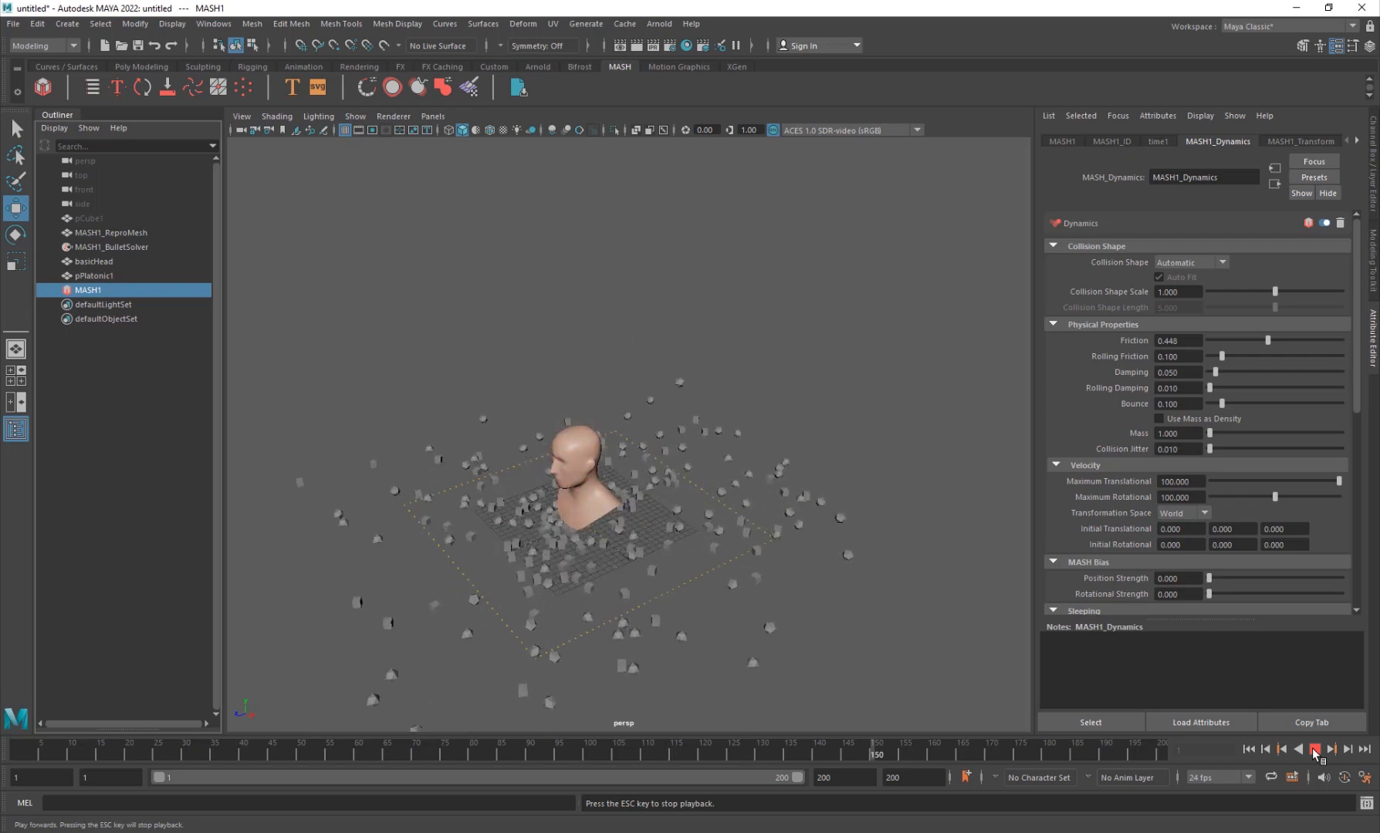
key(Escape)
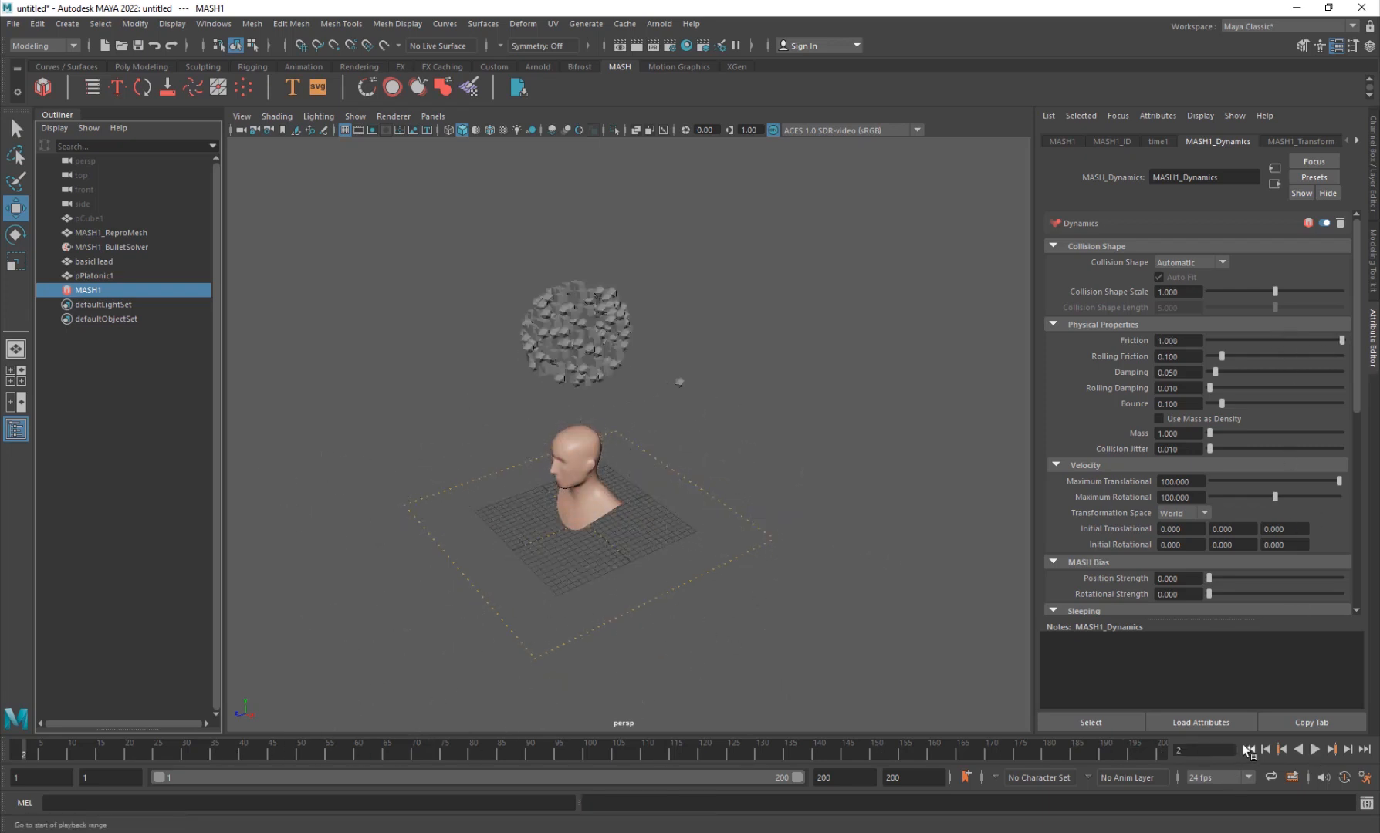
Step: Play the simulation with the new friction, set Bounce to 1.000, and test the bounce in playback
click(1298, 749)
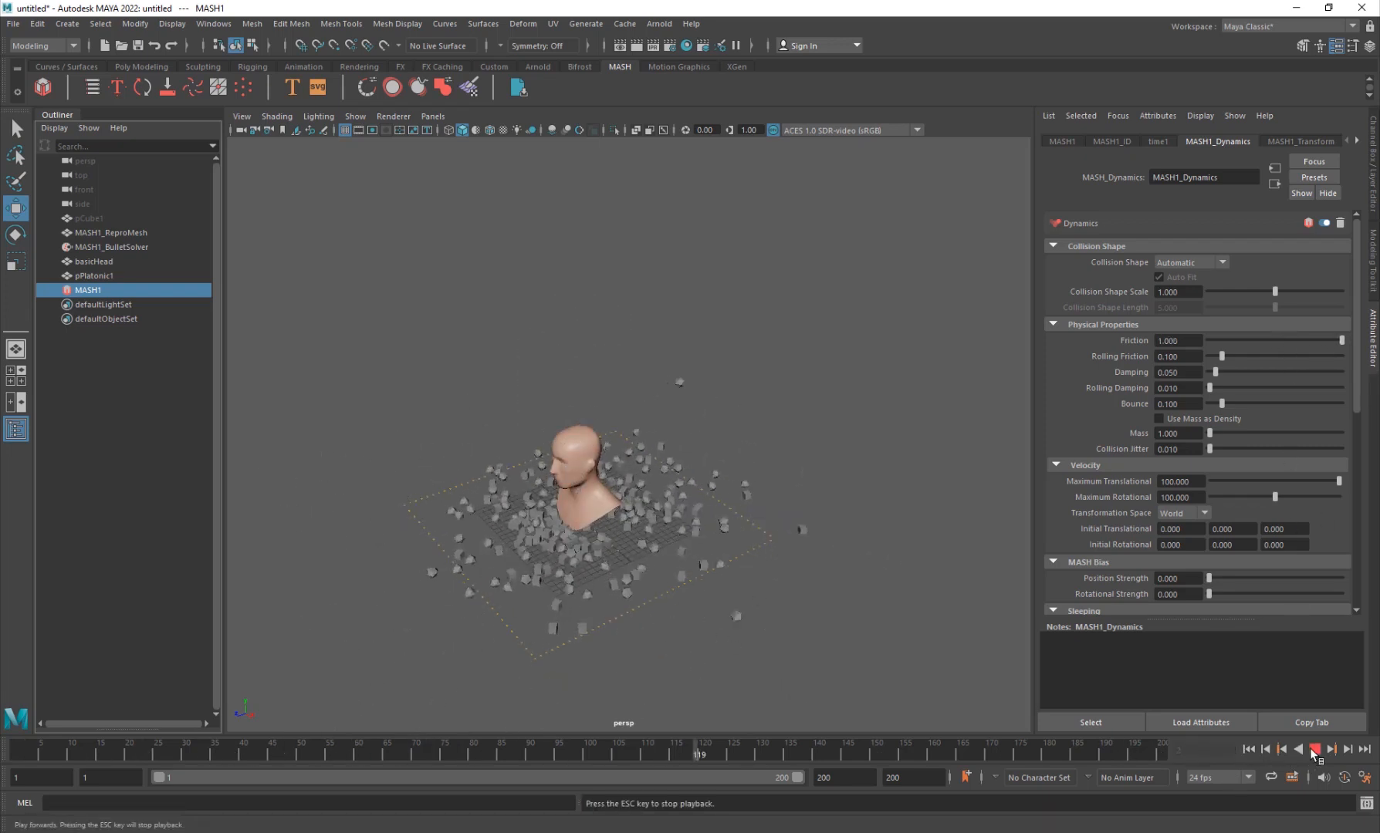
key(Escape)
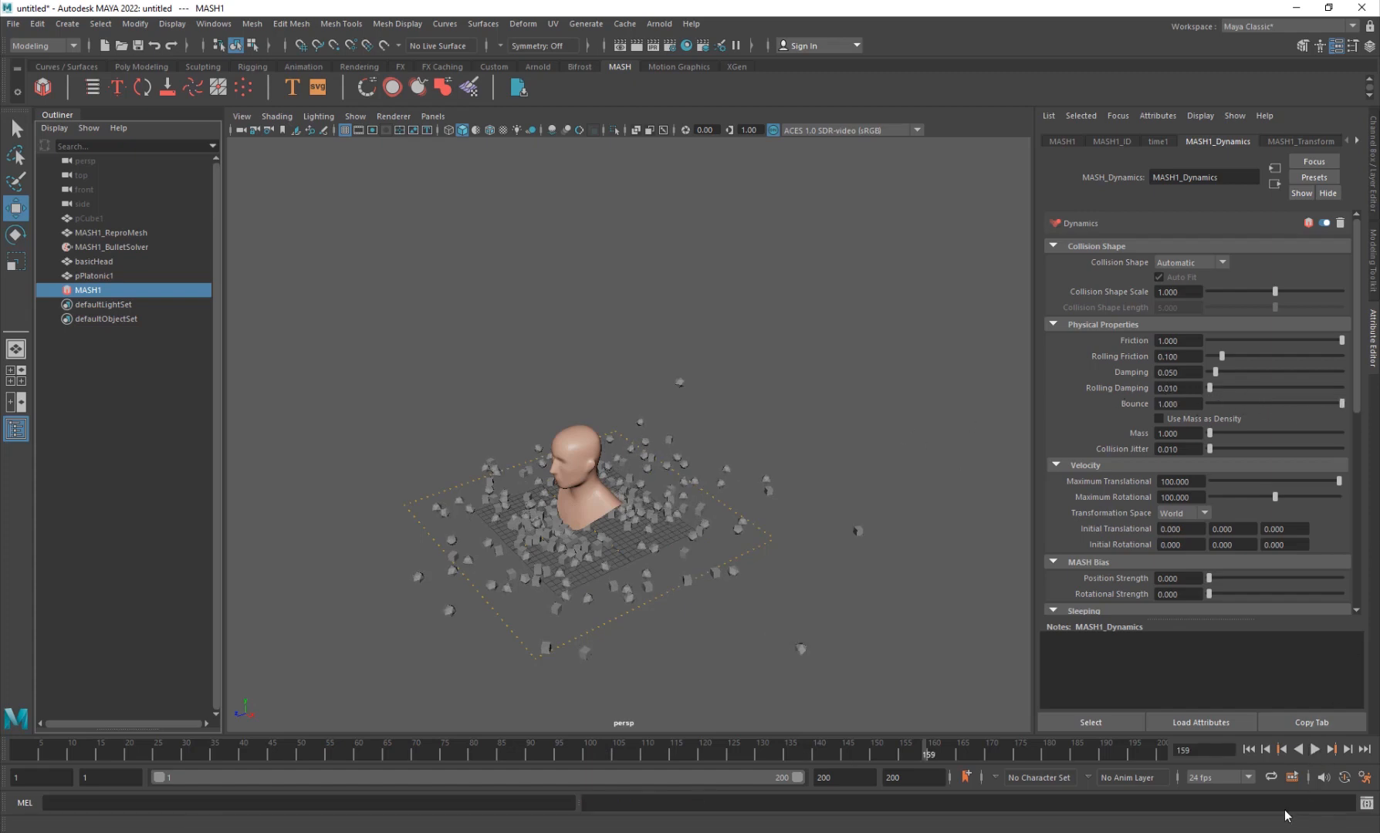
click(1312, 749)
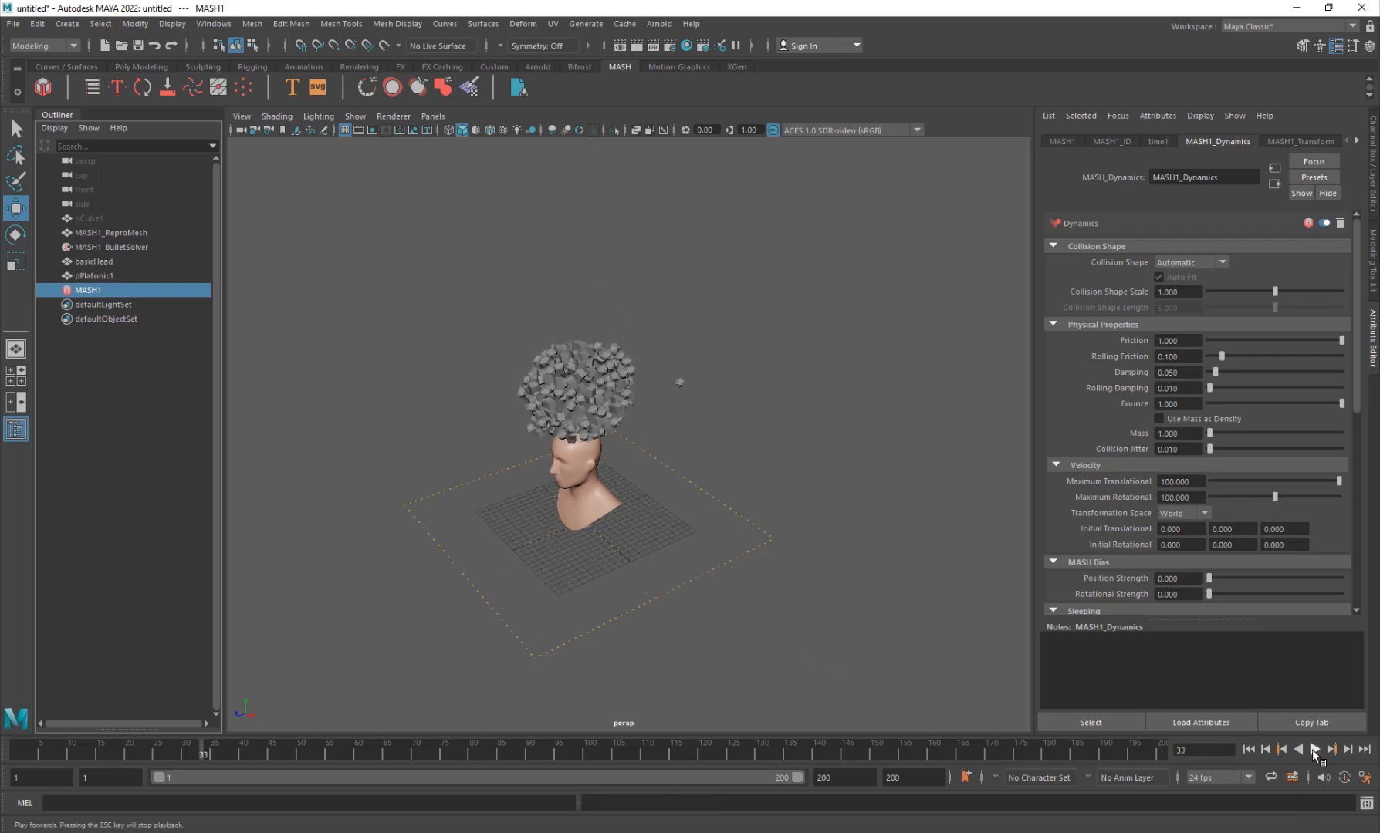
click(1312, 750)
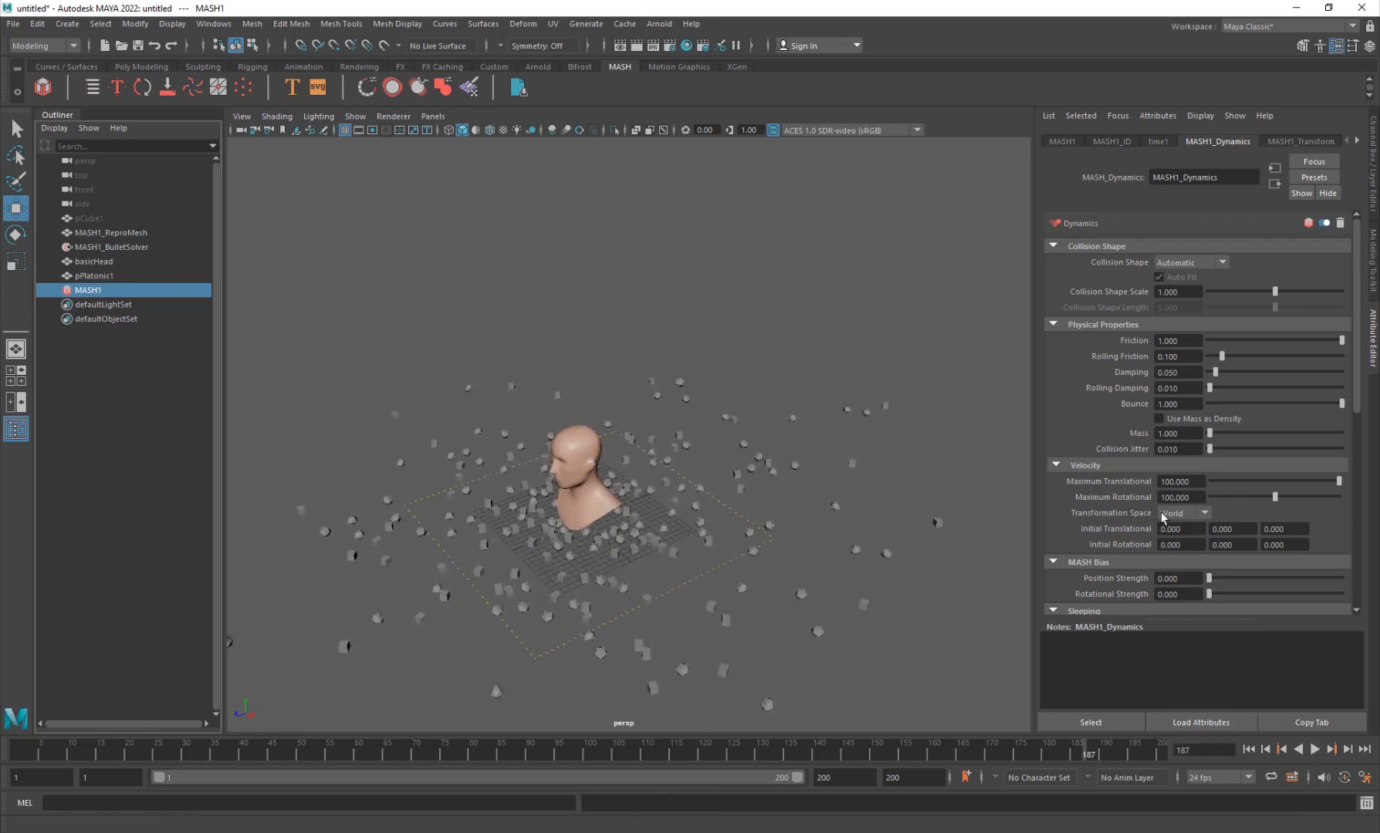
Step: Enable Initially Sleeping in the MASH1 Dynamics settings at the first frame and test it in playback
scroll(1099, 496, down, 5)
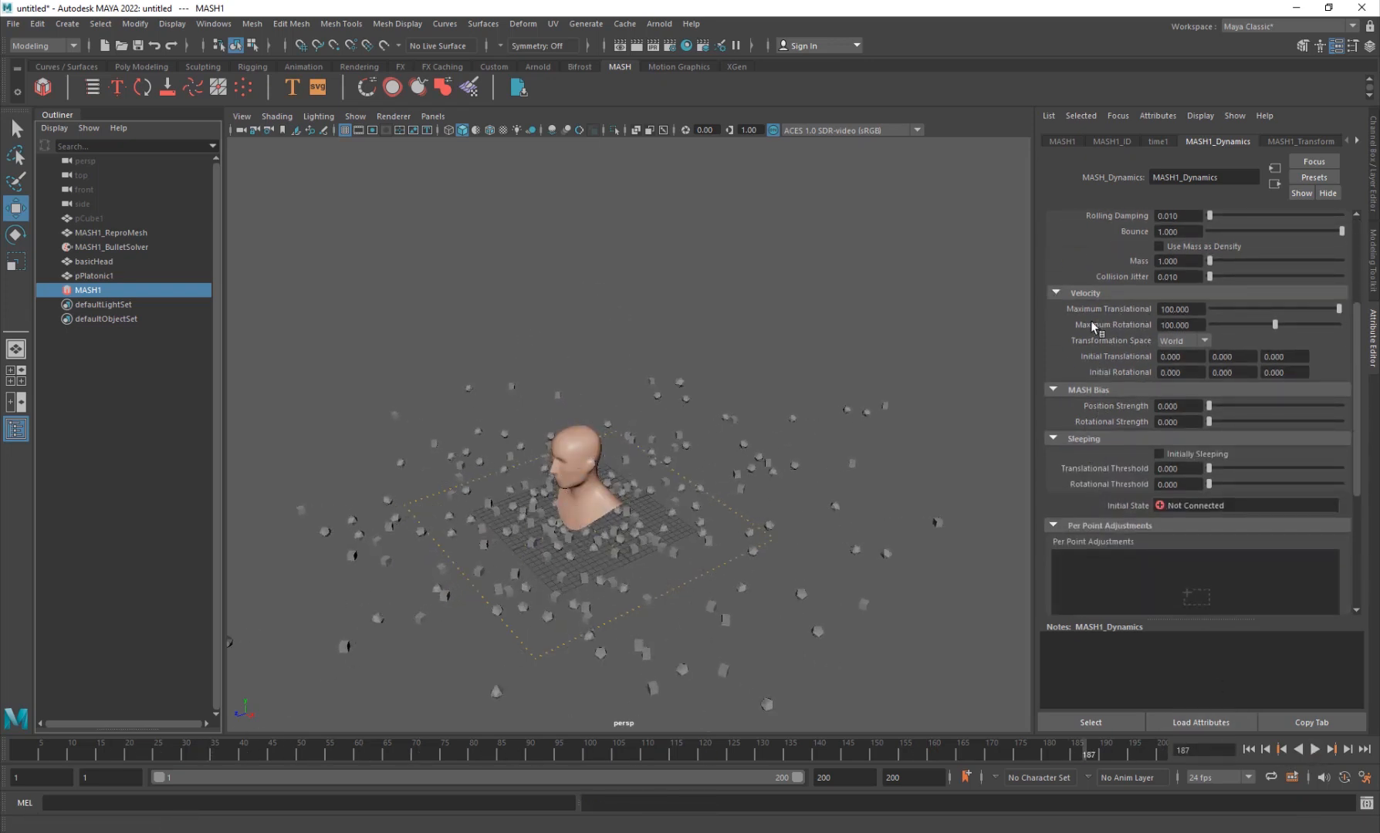
click(1249, 750)
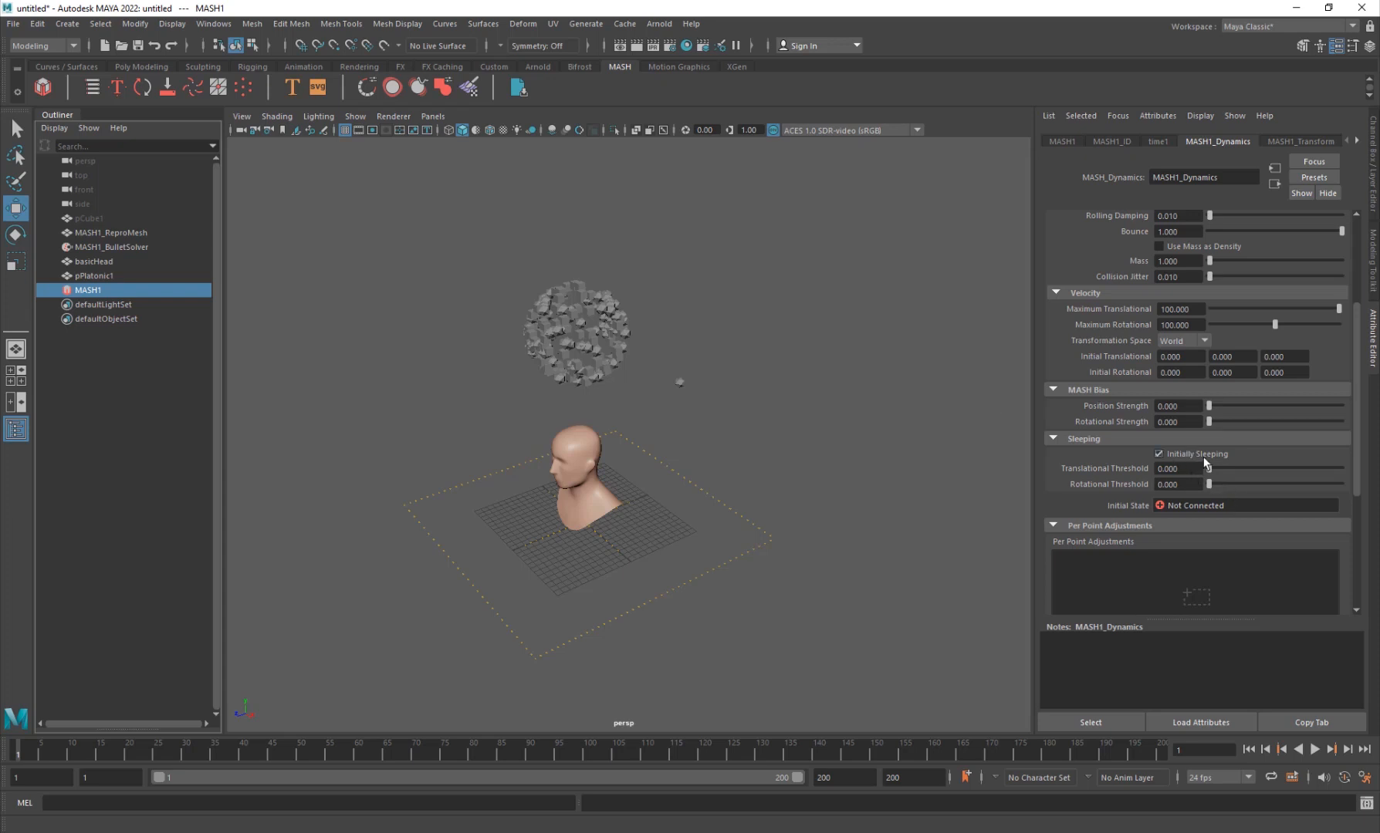
click(1314, 749)
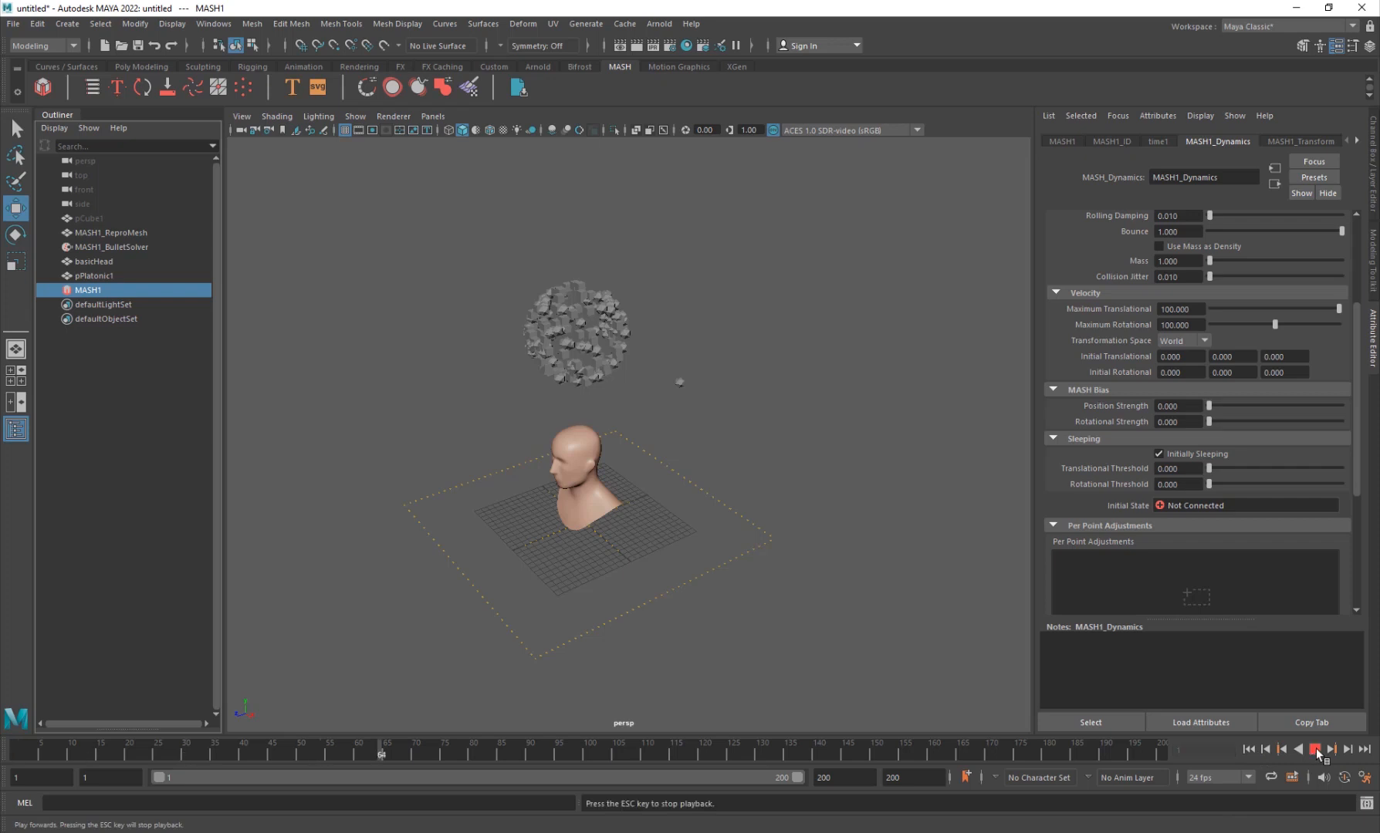
click(1314, 750)
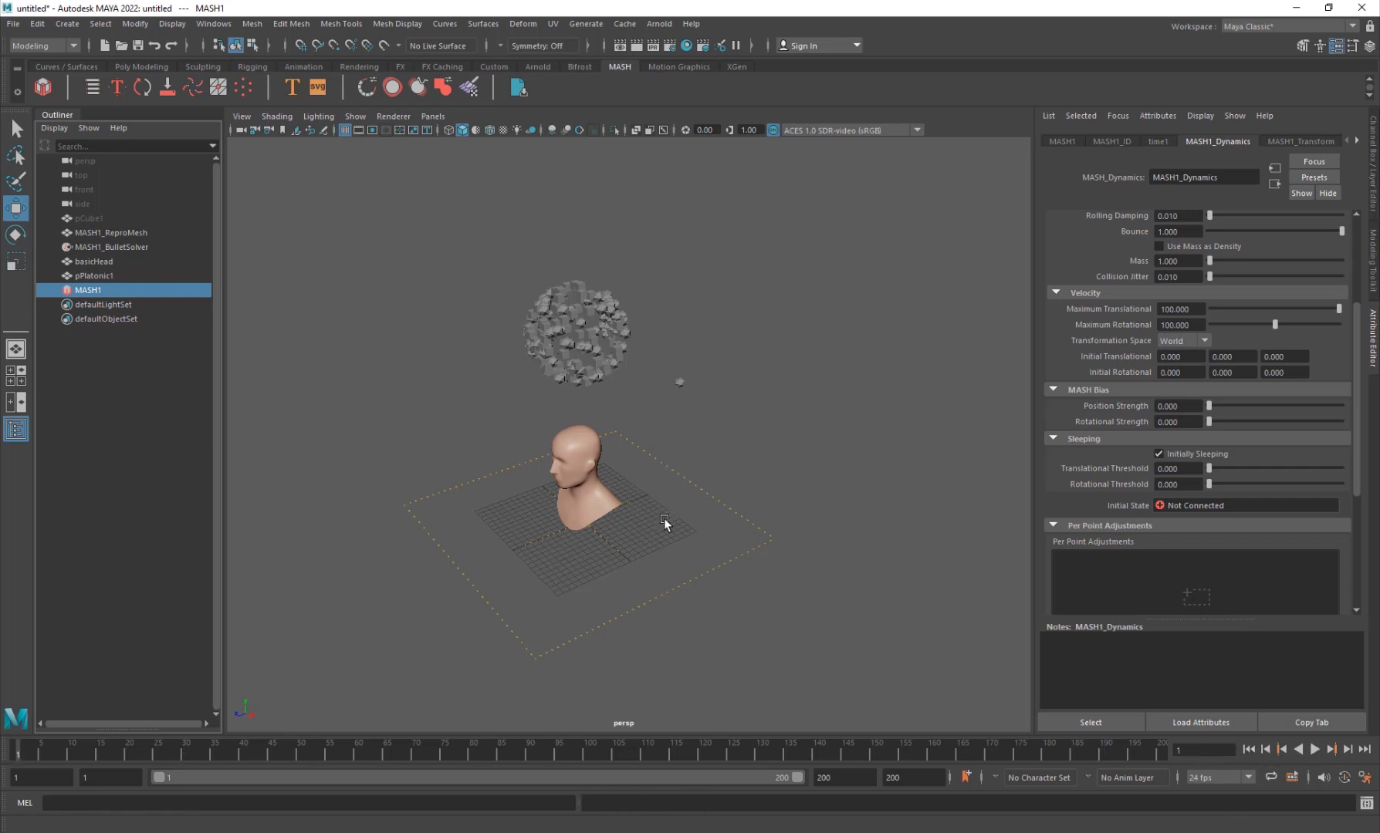
Step: Set a translate key on basicHead at frame 1 in its starting position
alt+drag(664, 523, 544, 617)
click(564, 545)
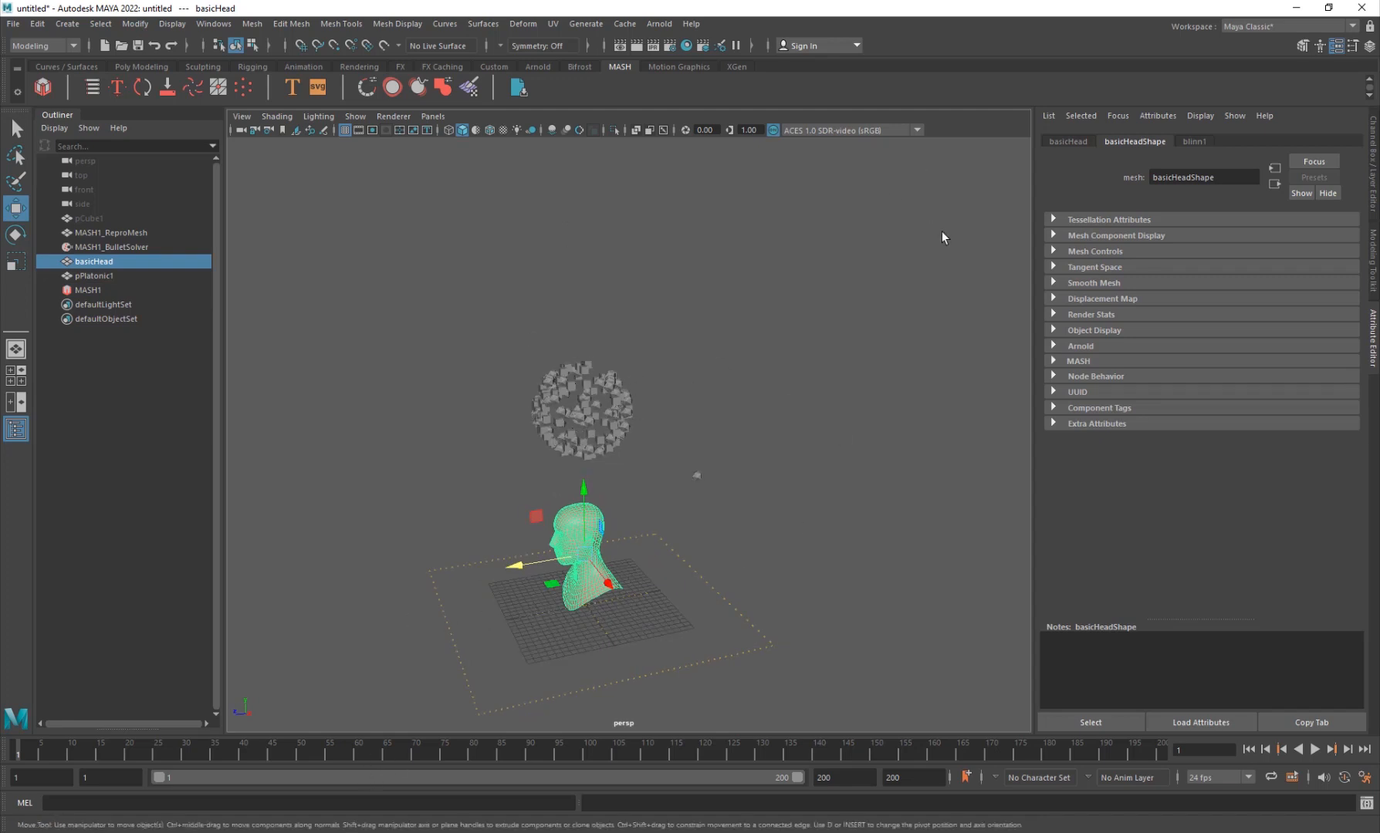
click(1074, 142)
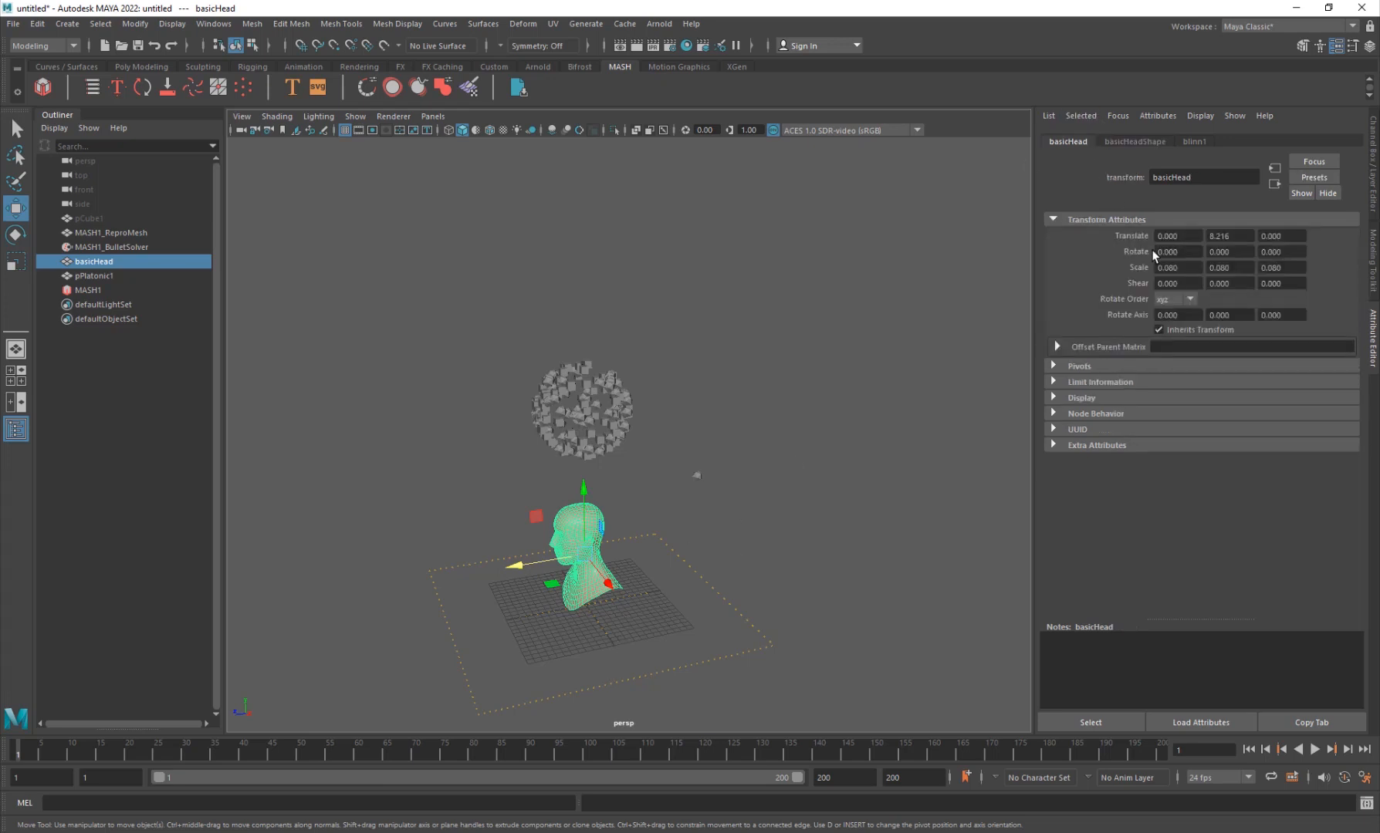
right_click(1139, 237)
click(1180, 248)
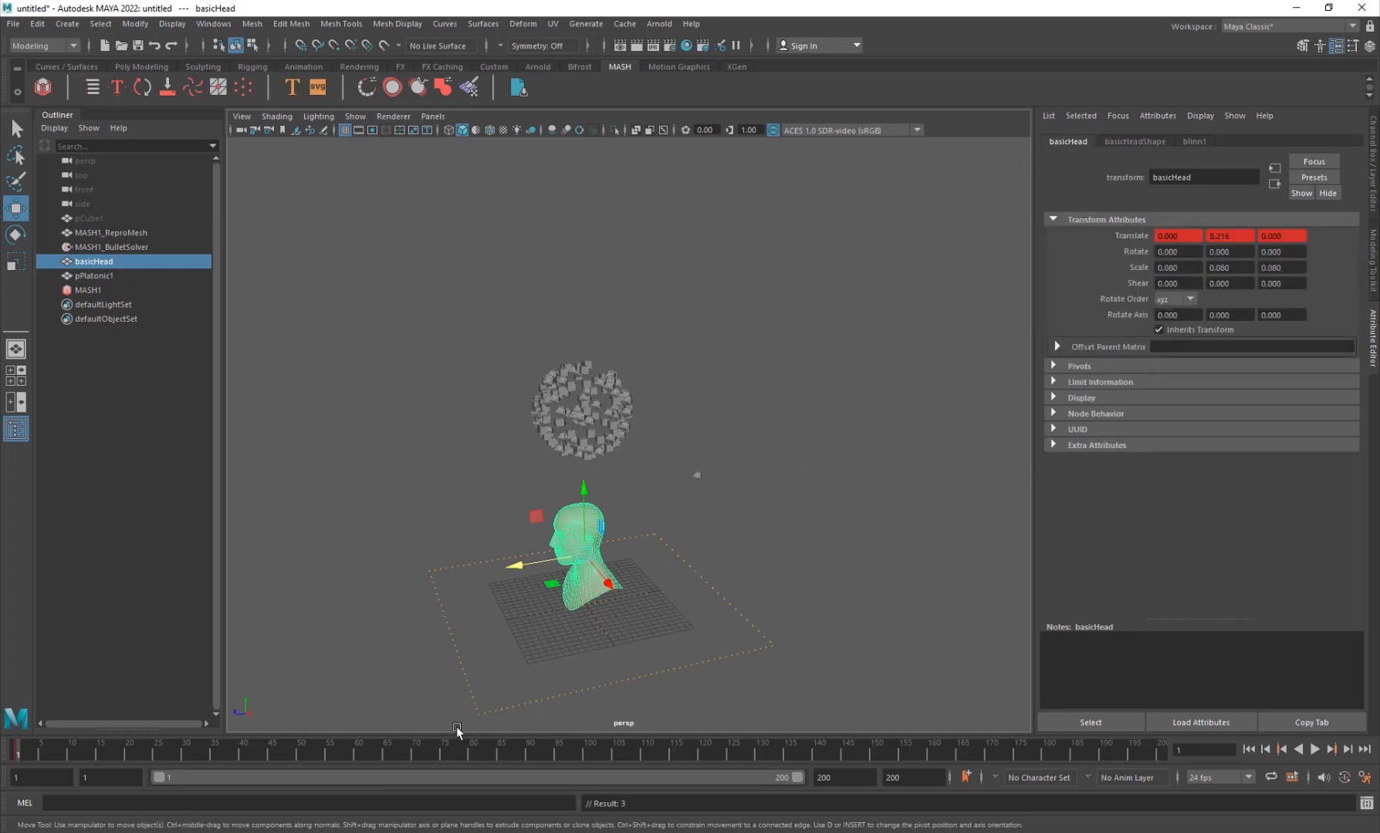
Step: At frame 70, raise basicHead into the sphere to a Y translation of about 29.2 and key its translation
click(415, 750)
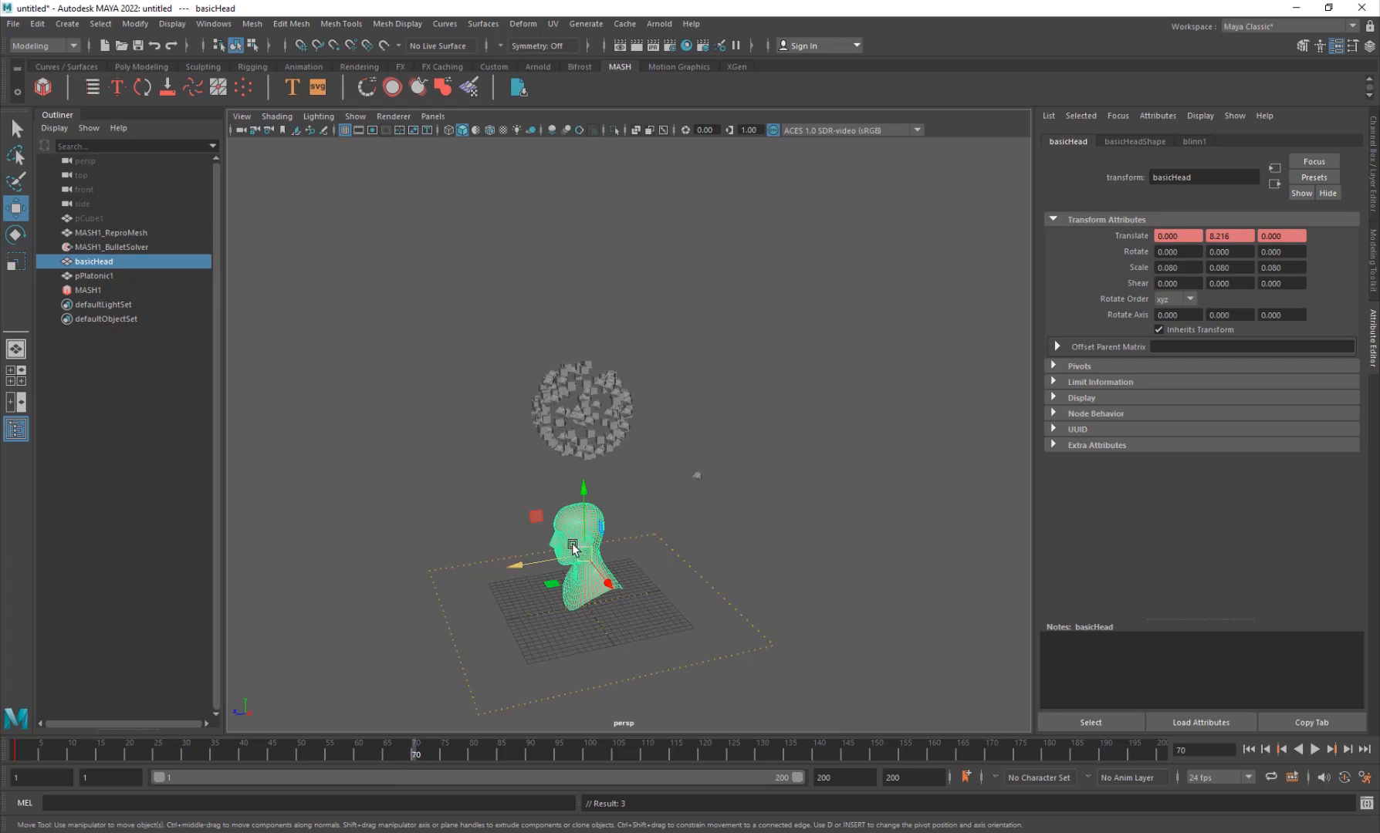
drag(573, 546, 593, 376)
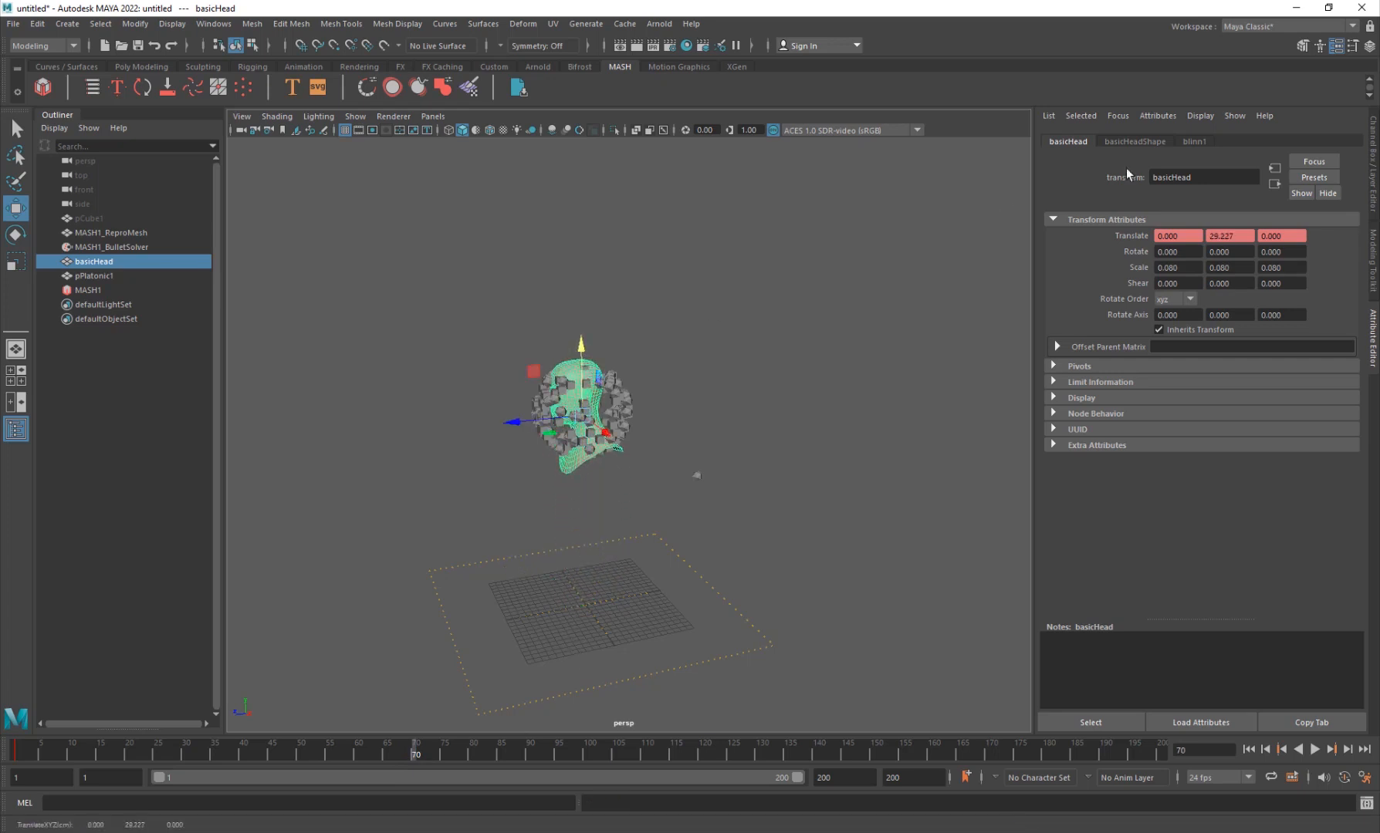
right_click(1133, 238)
click(1178, 257)
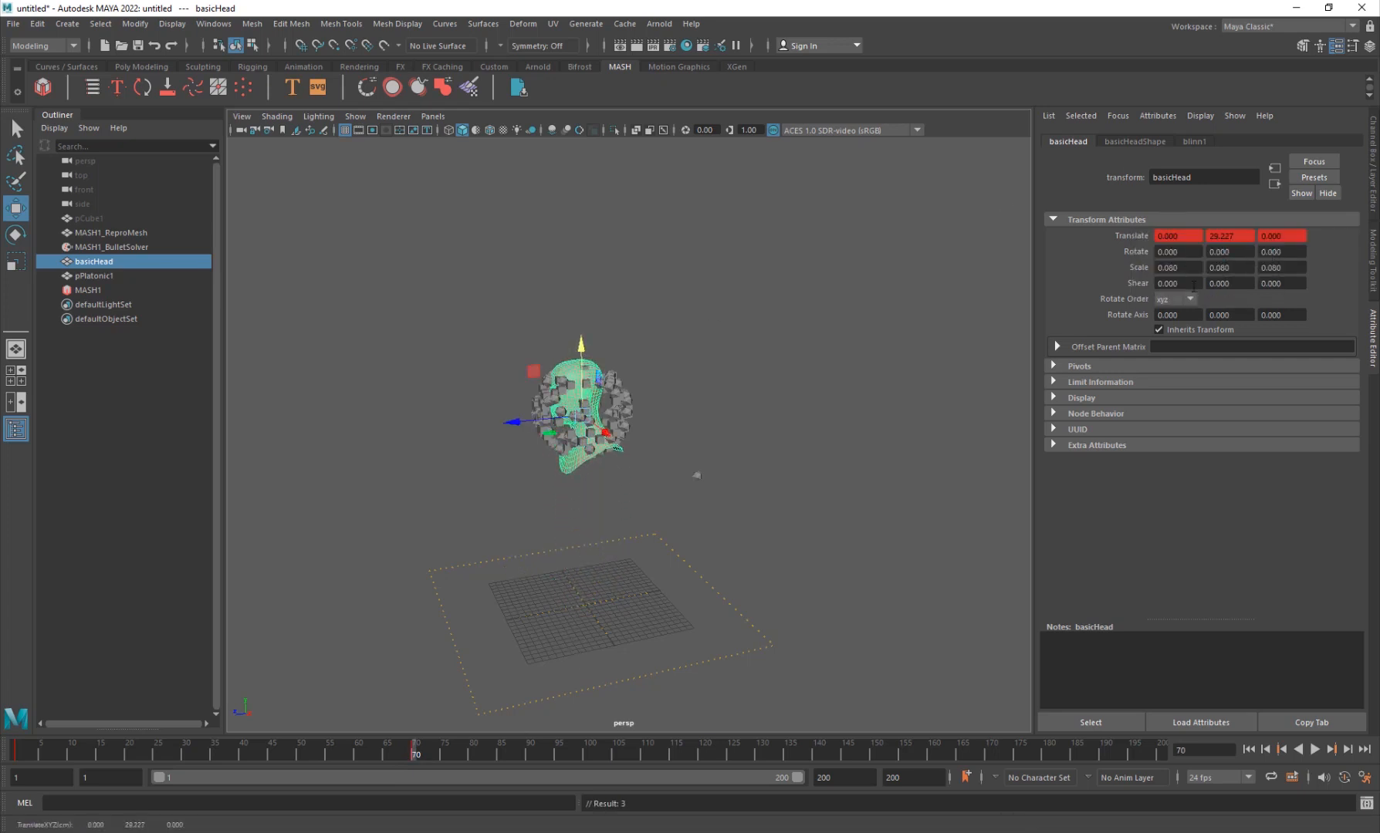
Step: Play the animation from frame 1 to examine the rising head hitting the sleeping sphere, and return to the first frame
click(1250, 750)
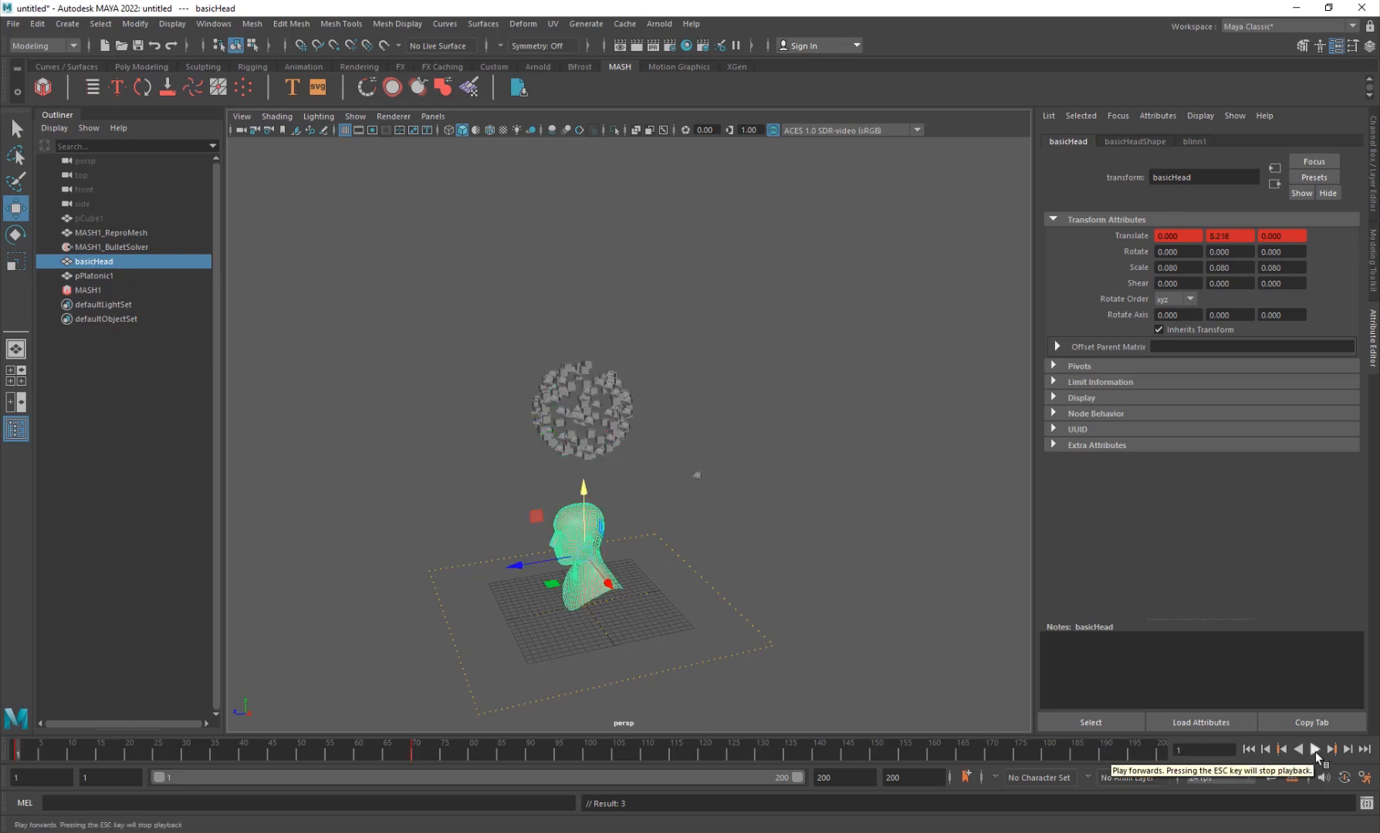
click(1315, 750)
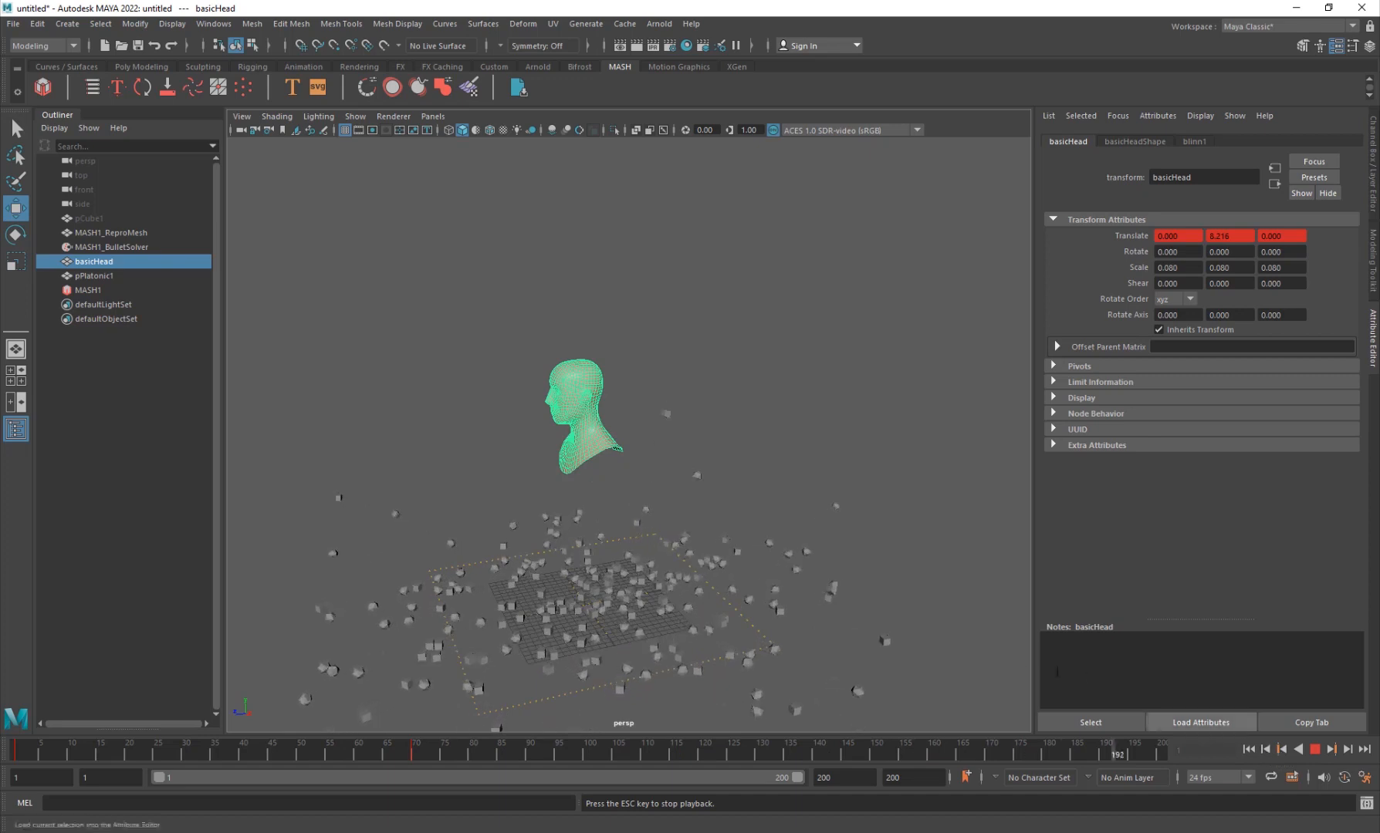
click(893, 637)
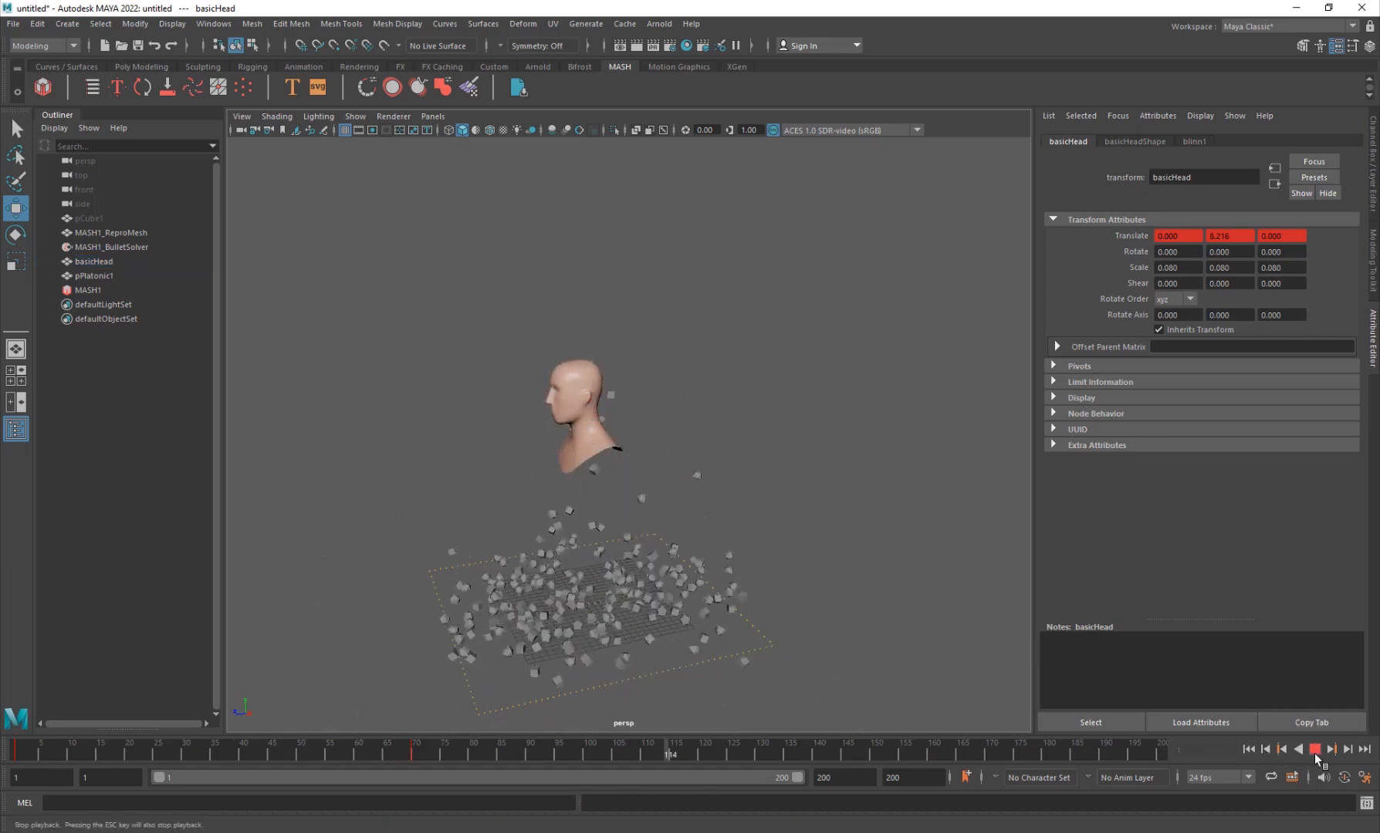
click(1315, 749)
click(1248, 749)
alt+drag(641, 601, 624, 597)
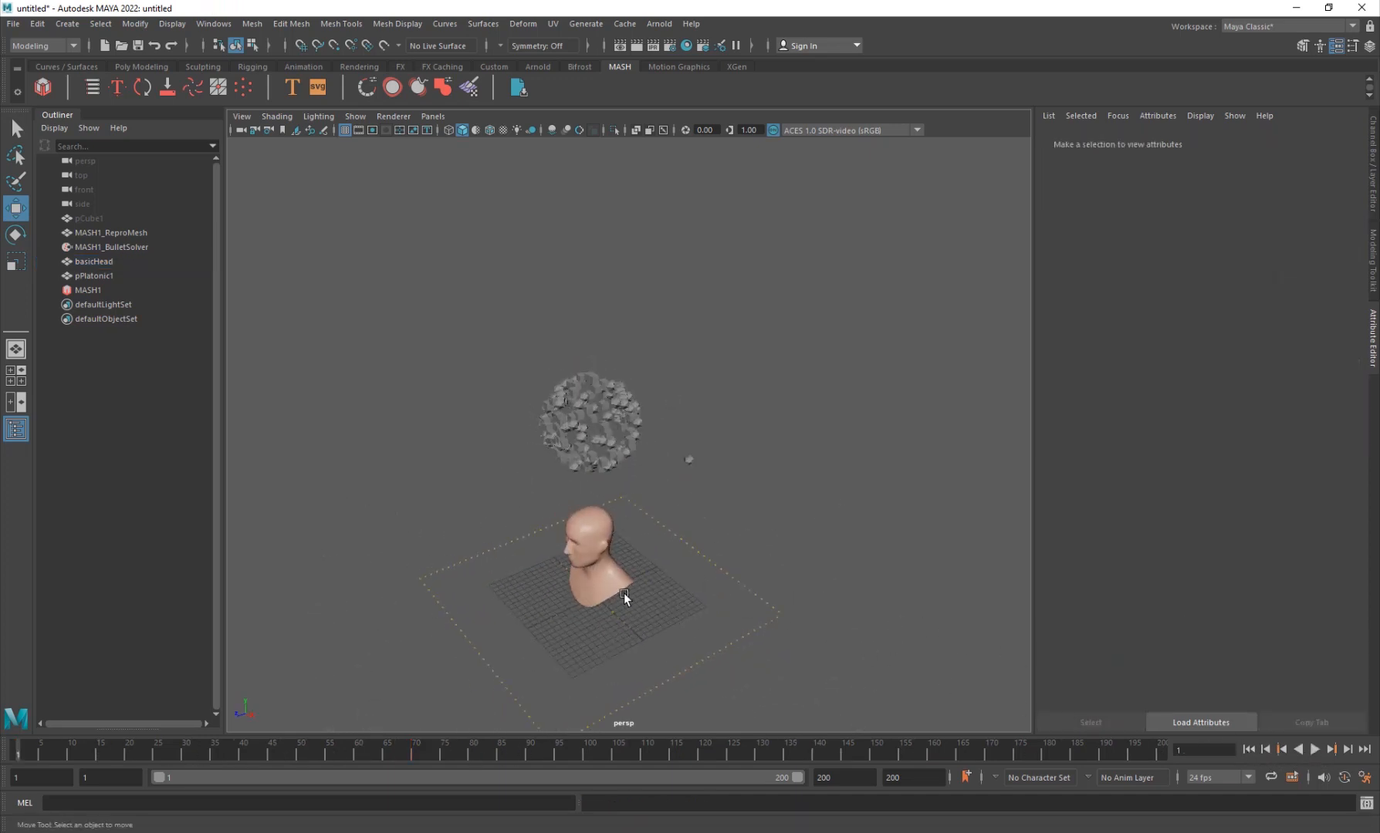
Step: Create a constraint between the MASH1 points in the Dynamics node's Constraints and play the simulation to test it
click(91, 291)
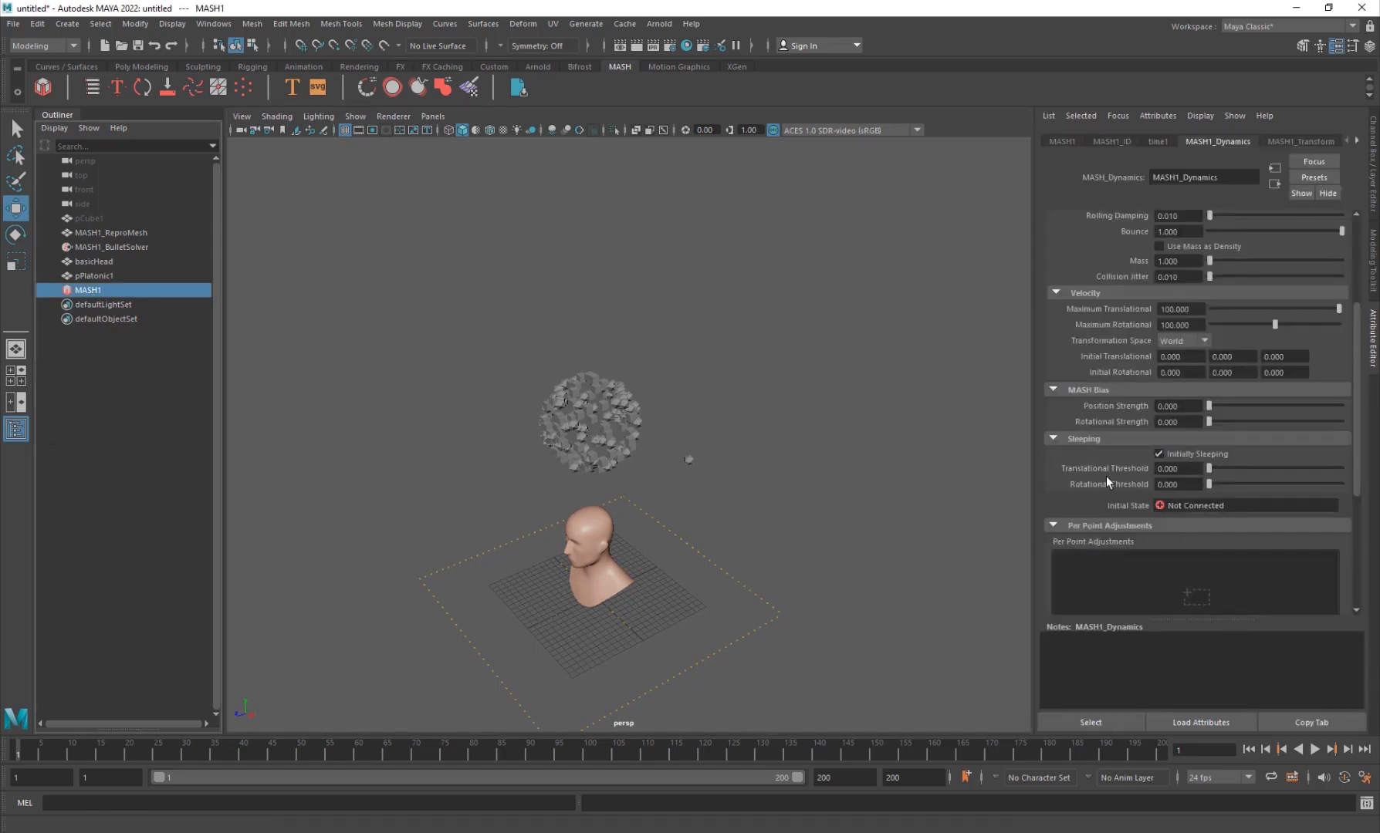
scroll(1106, 480, down, 3)
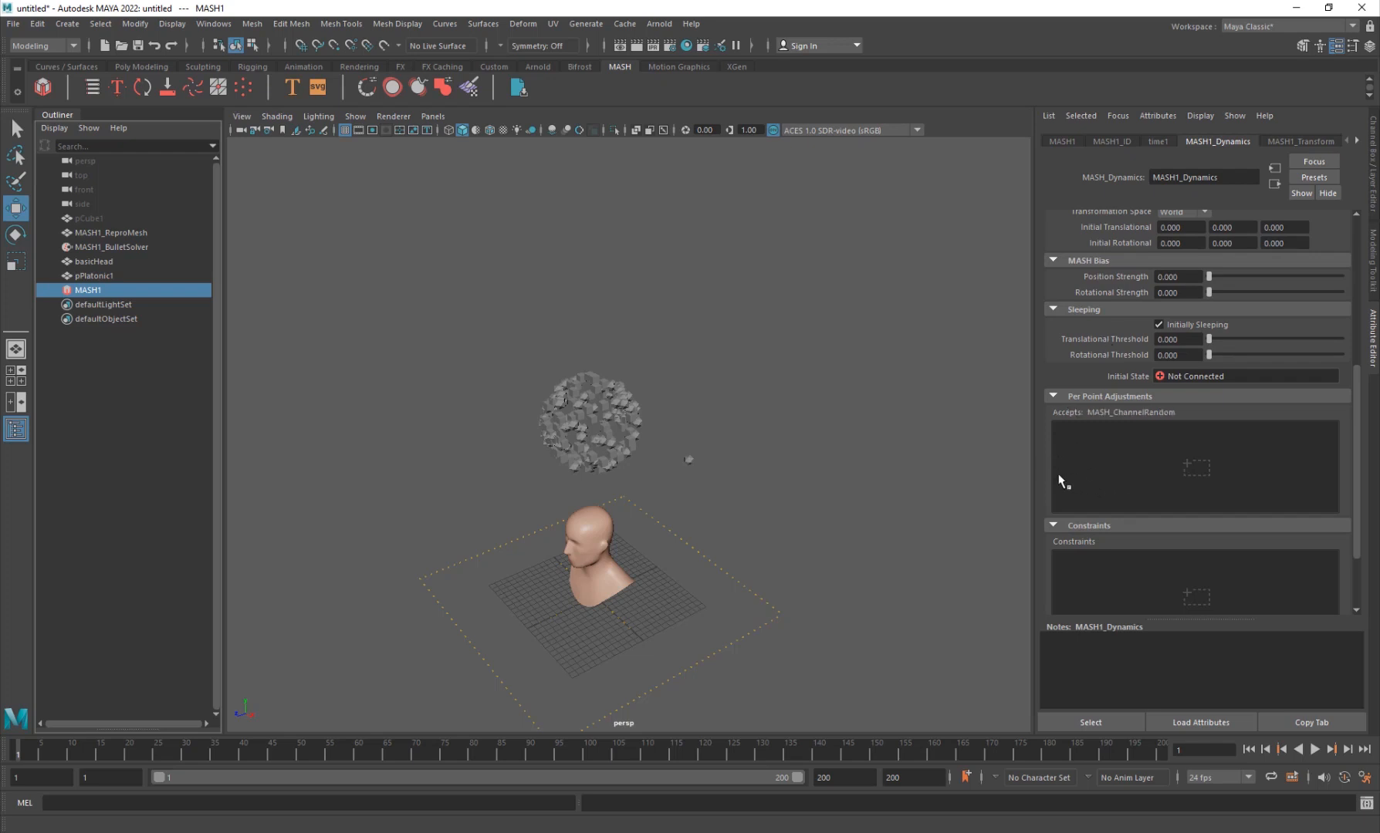
scroll(1061, 480, down, 2)
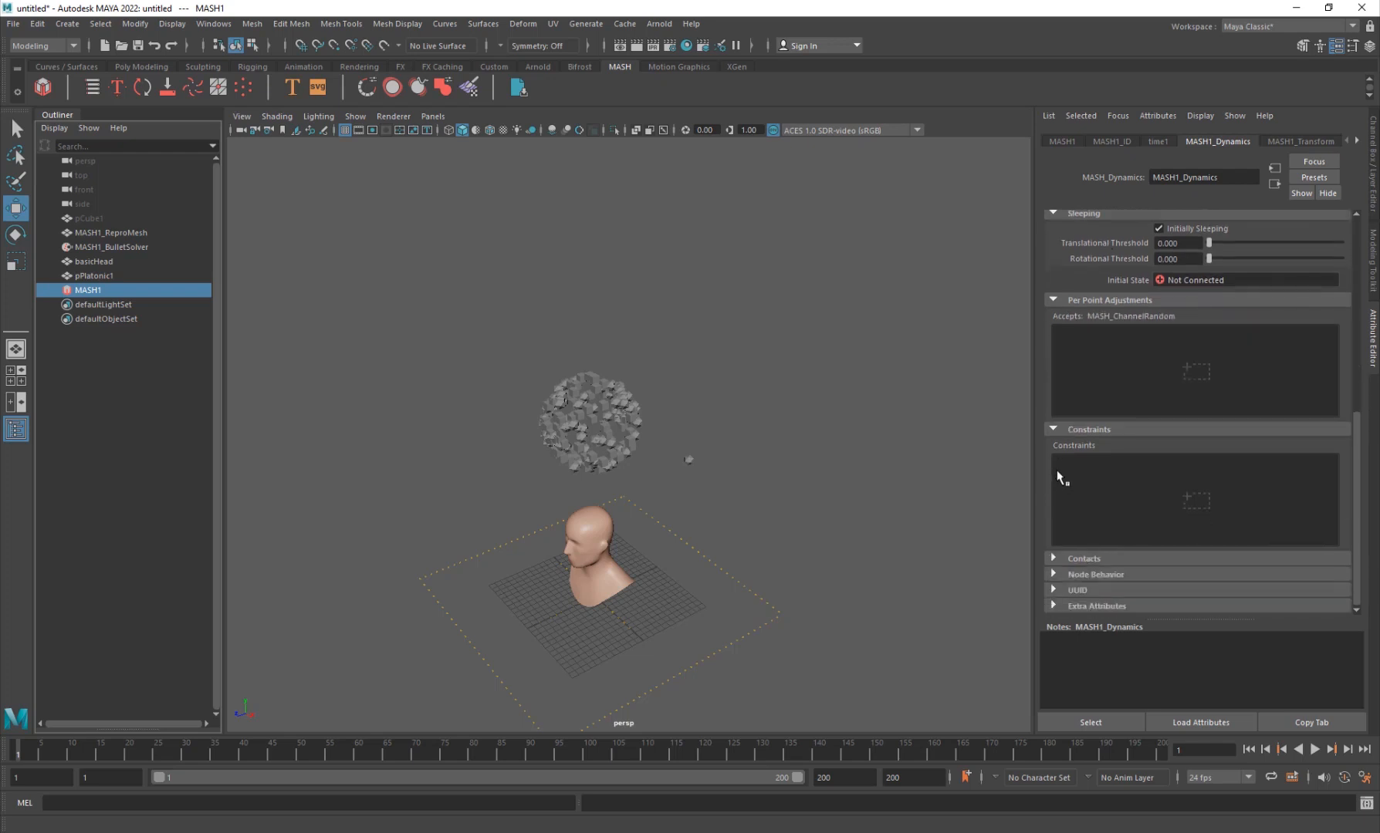
right_click(1110, 498)
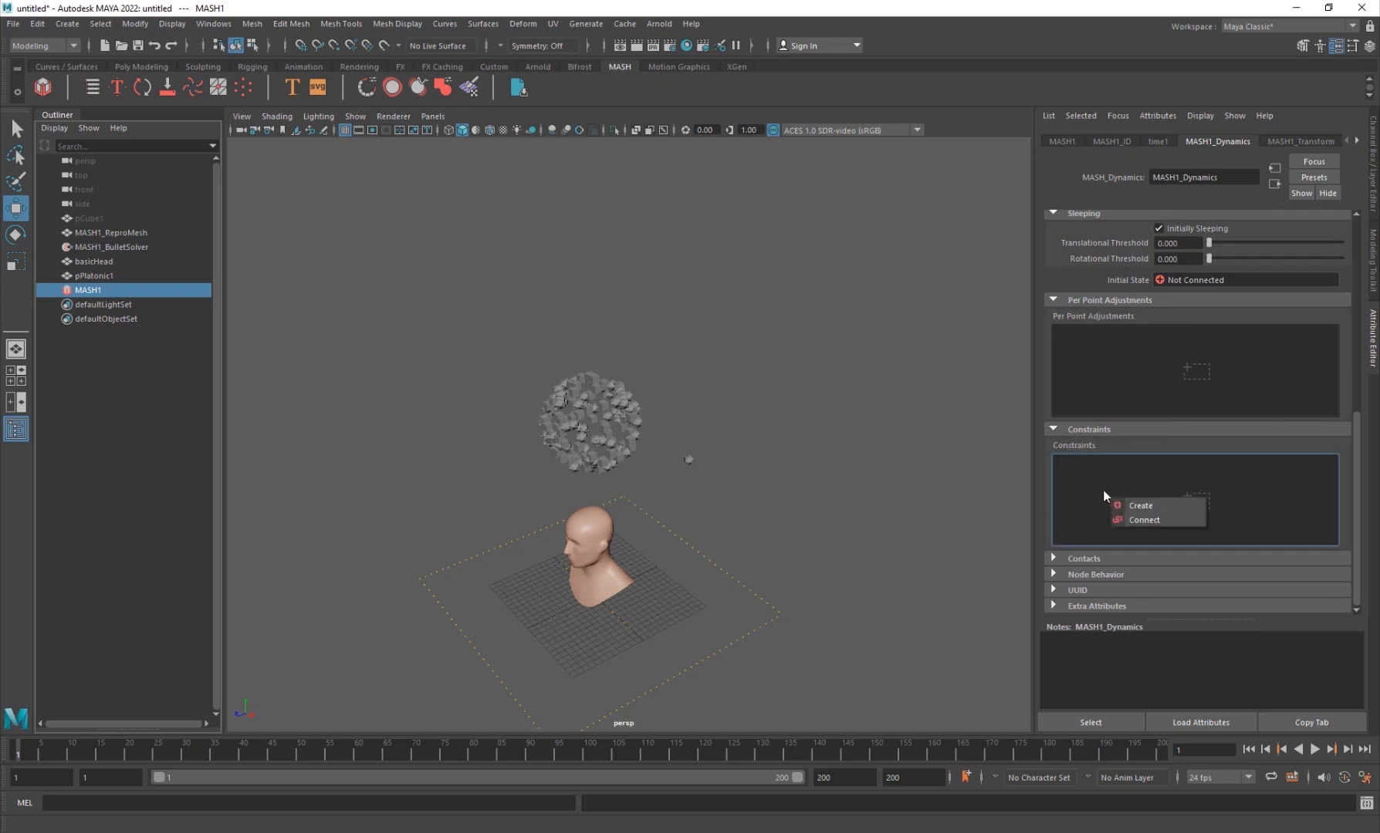
click(1159, 510)
alt+drag(727, 535, 820, 564)
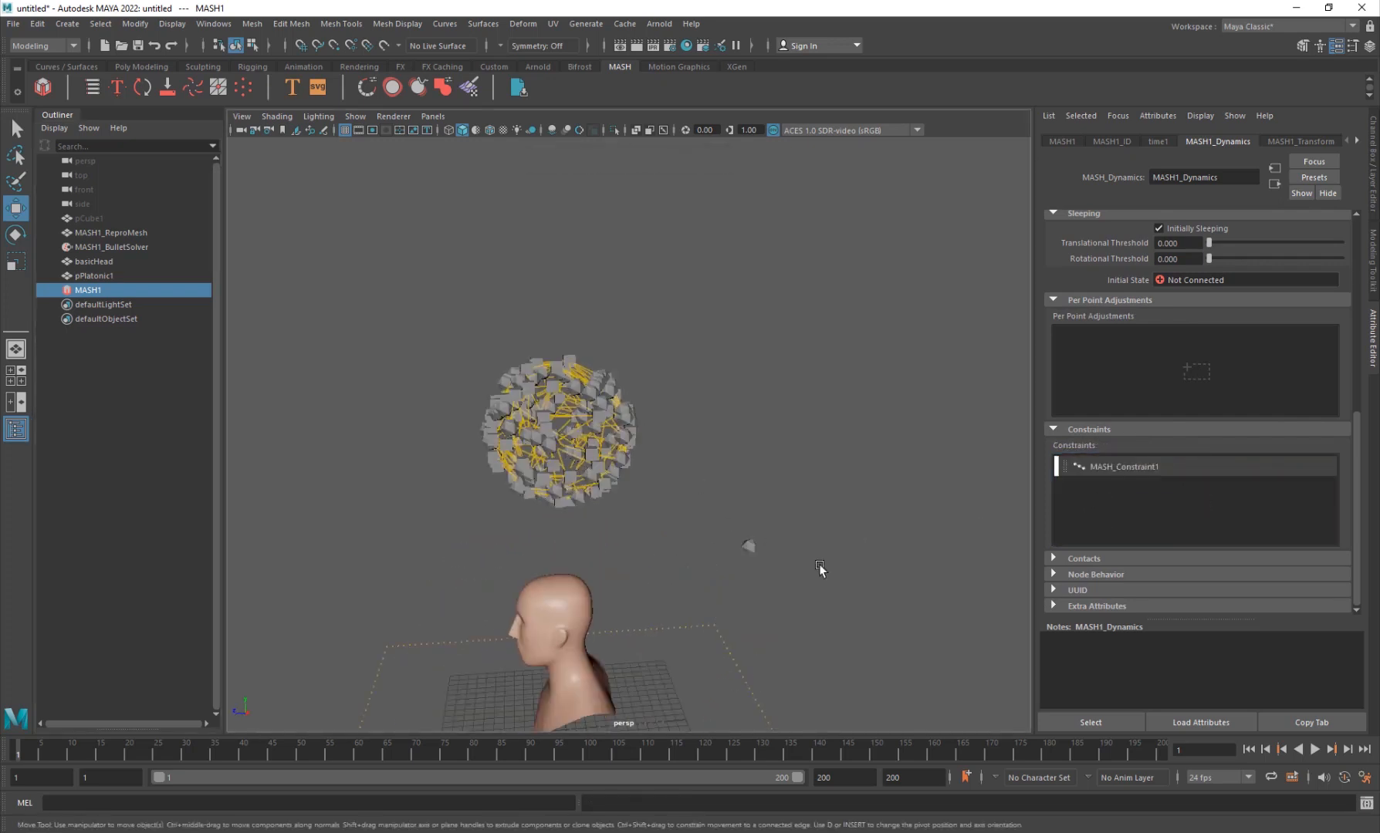
click(1314, 750)
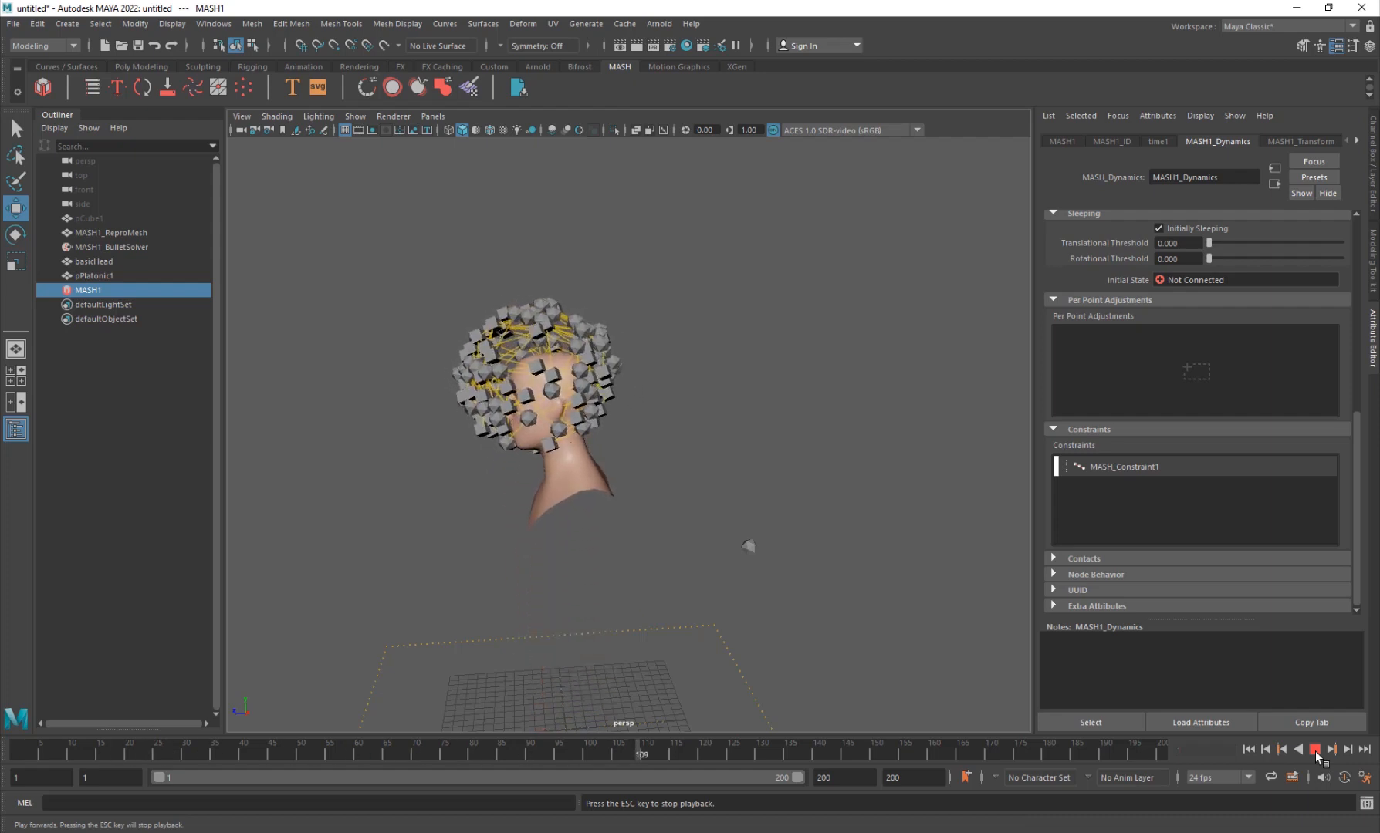
Step: Stop the playback and open the settings of MASH_Constraint1 from the Dynamics node's constraints
click(1315, 750)
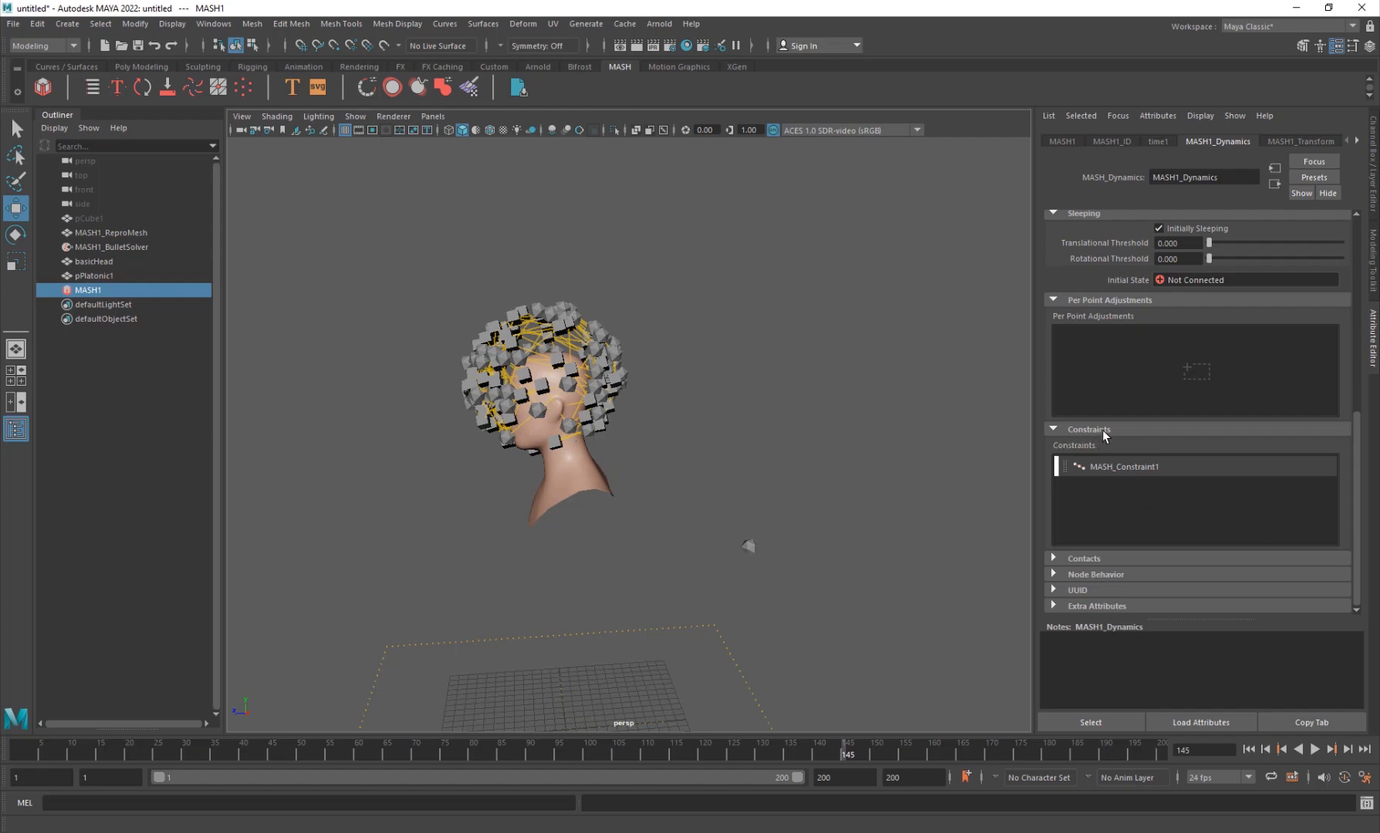
scroll(1119, 475, up, 10)
scroll(1119, 474, down, 7)
scroll(1120, 474, up, 3)
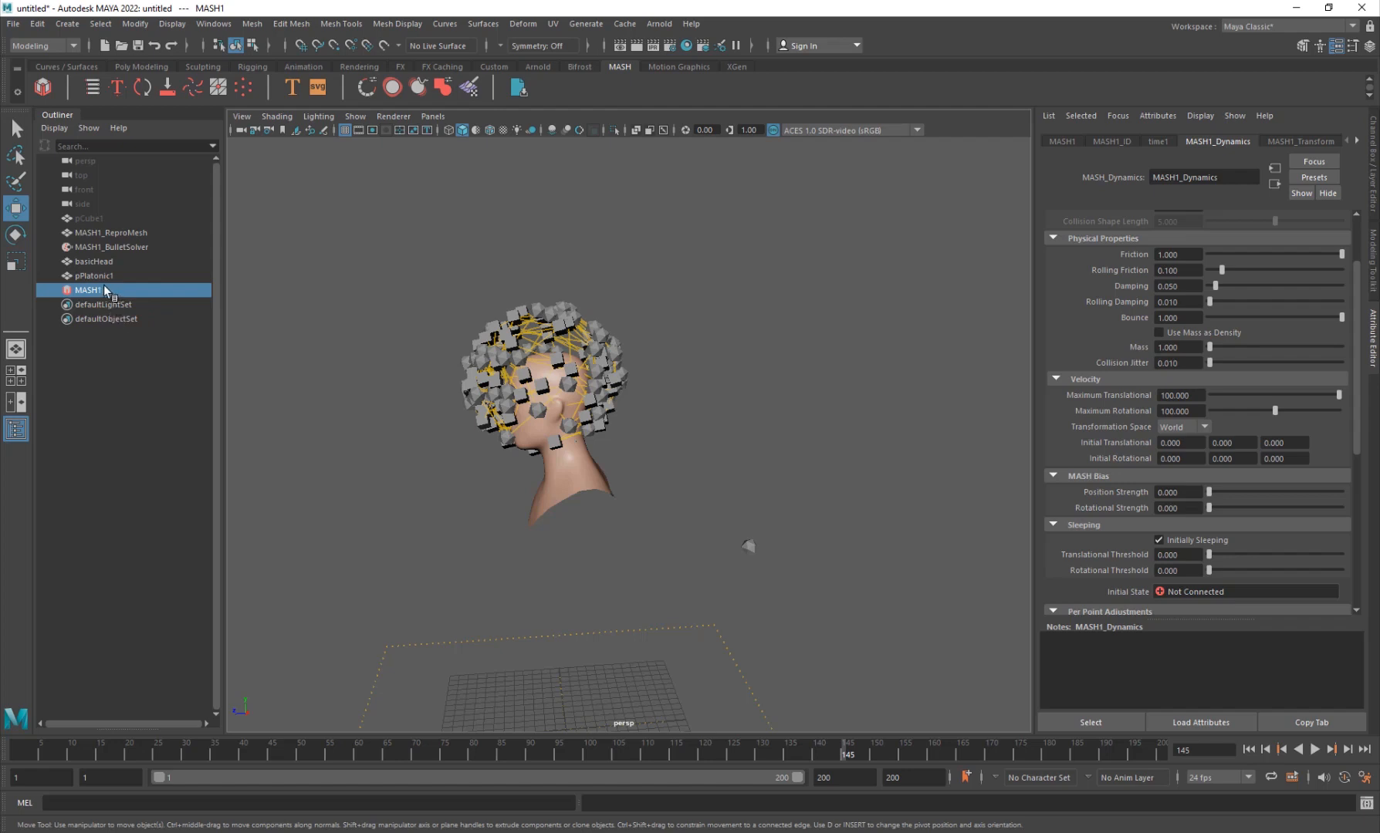
scroll(1173, 463, down, 4)
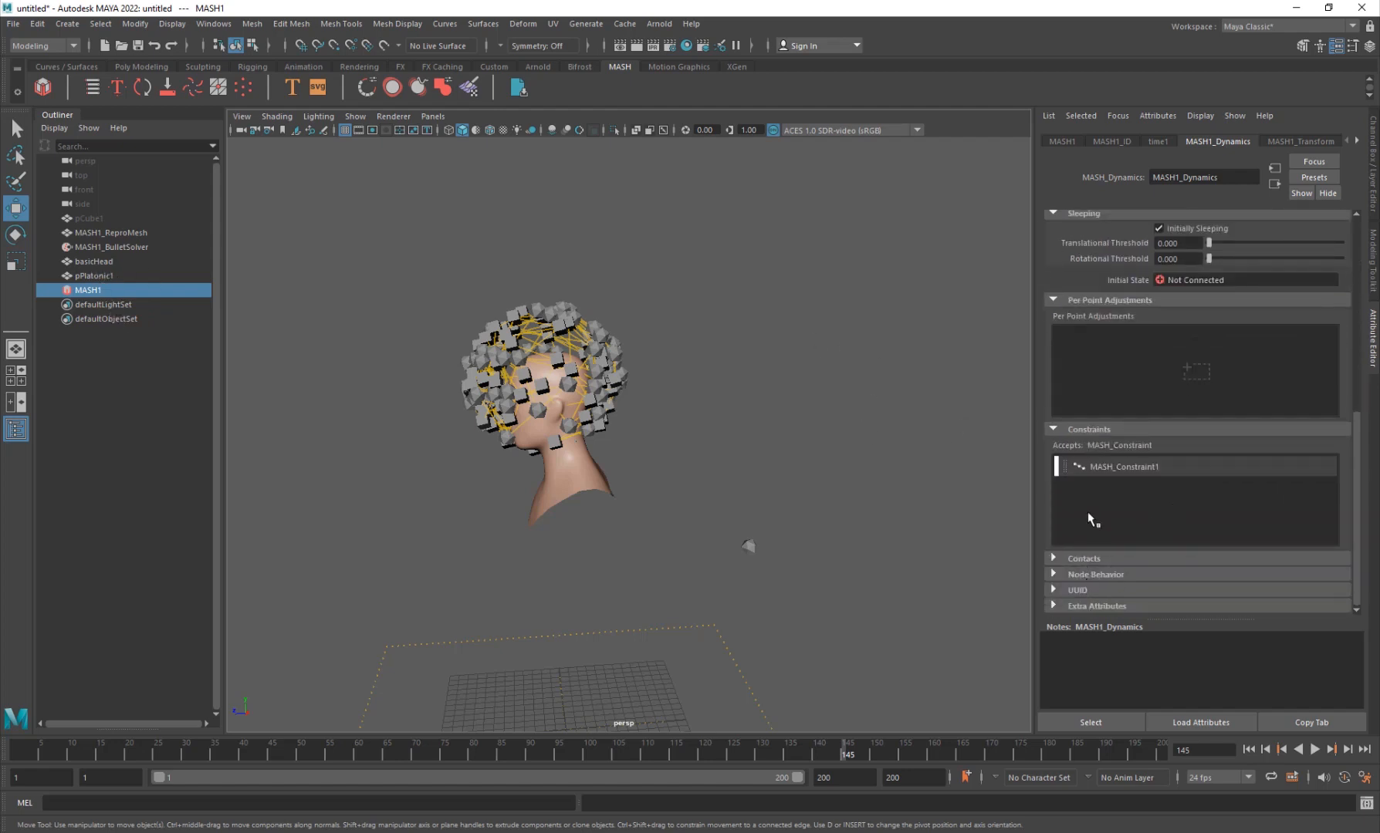
click(1125, 471)
double_click(1114, 471)
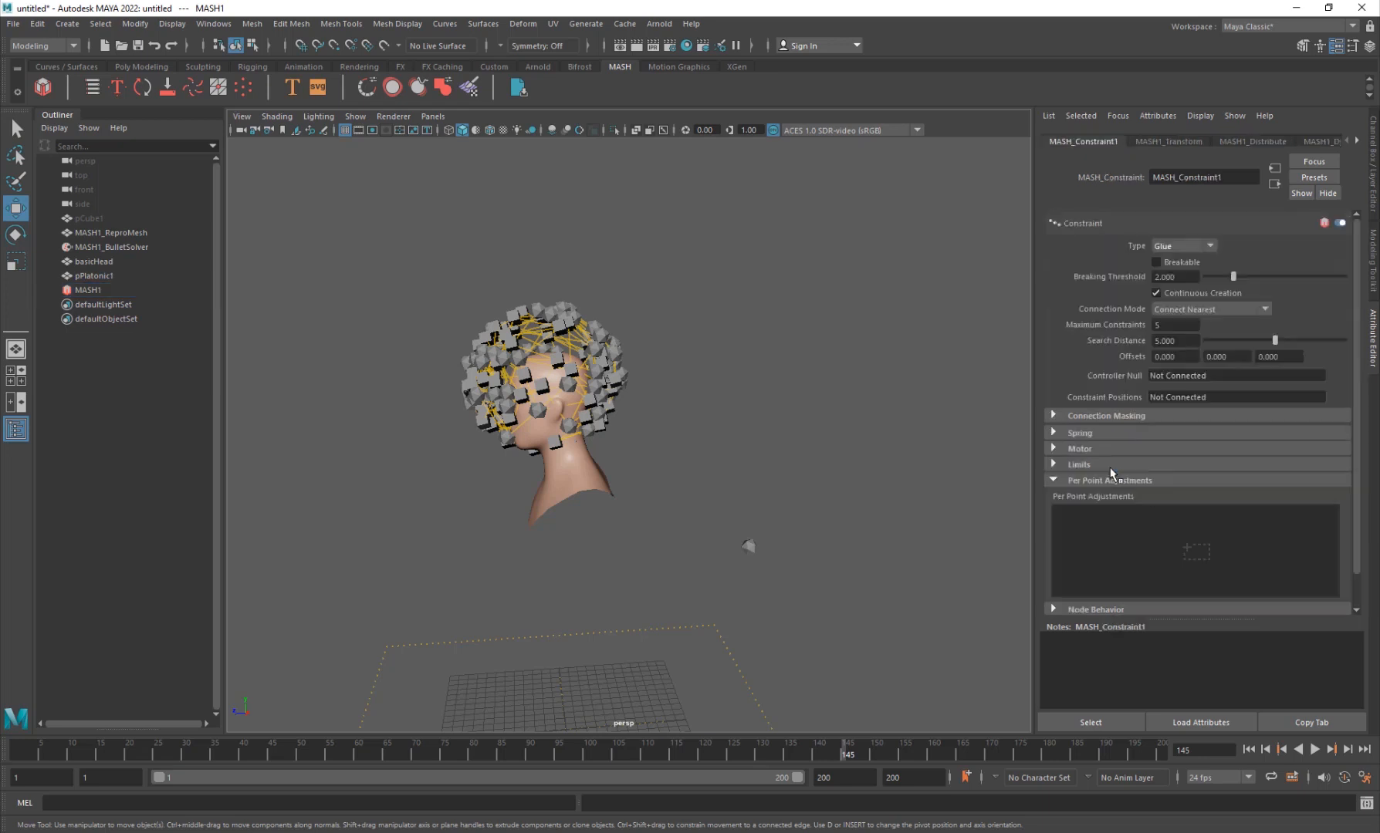
Step: Change the constraint type to Spring and play the simulation from the first frame to test it
click(1171, 247)
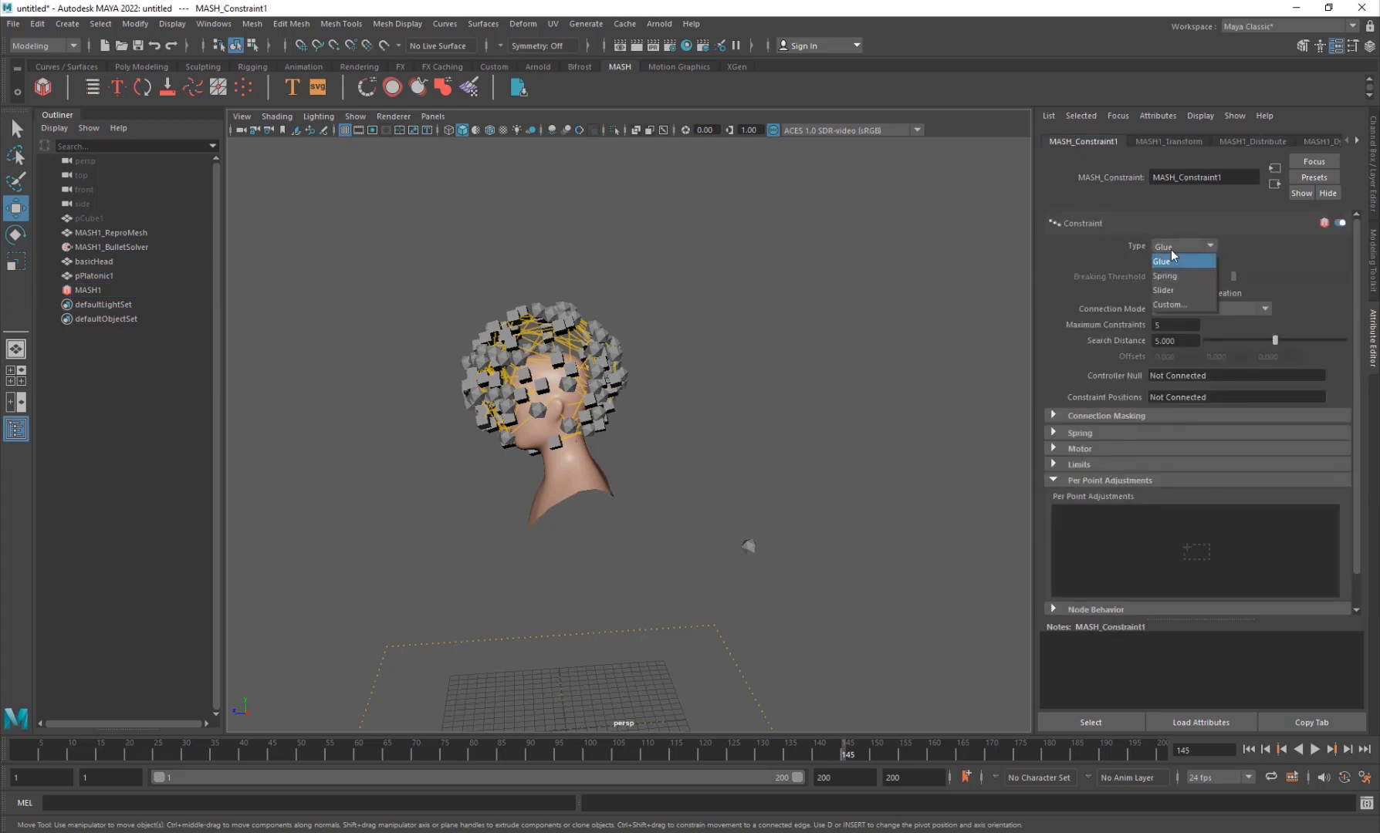
click(1193, 274)
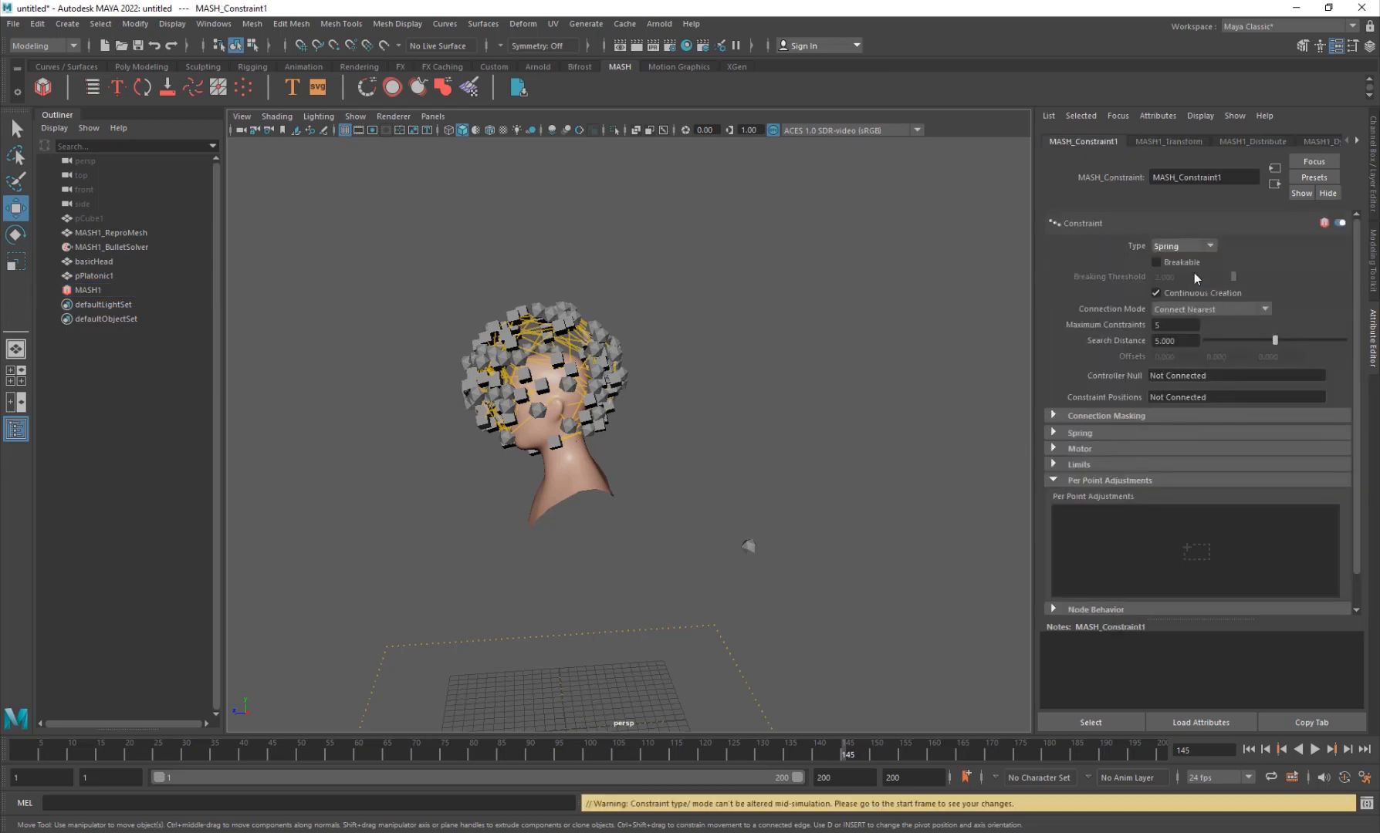
click(1270, 748)
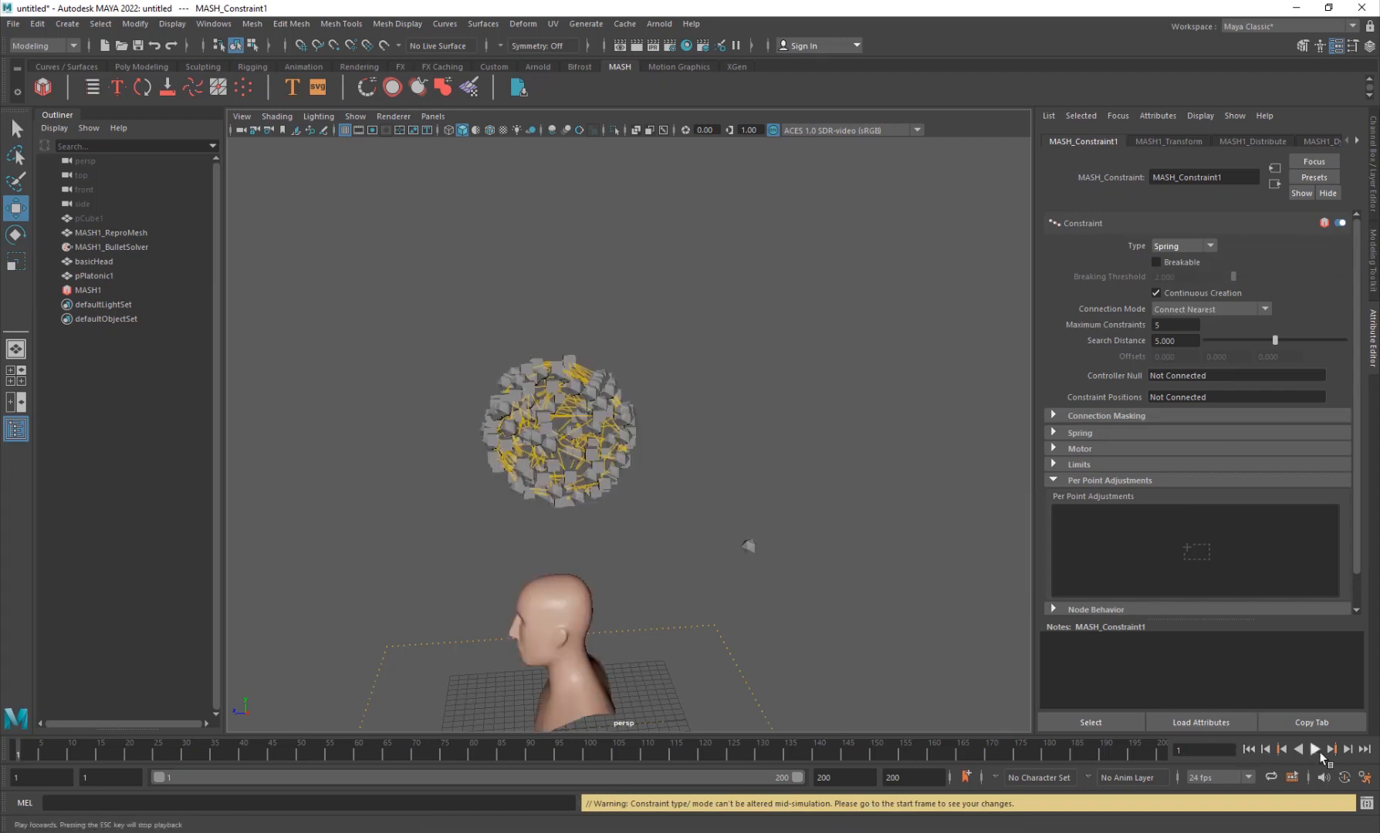
click(1318, 751)
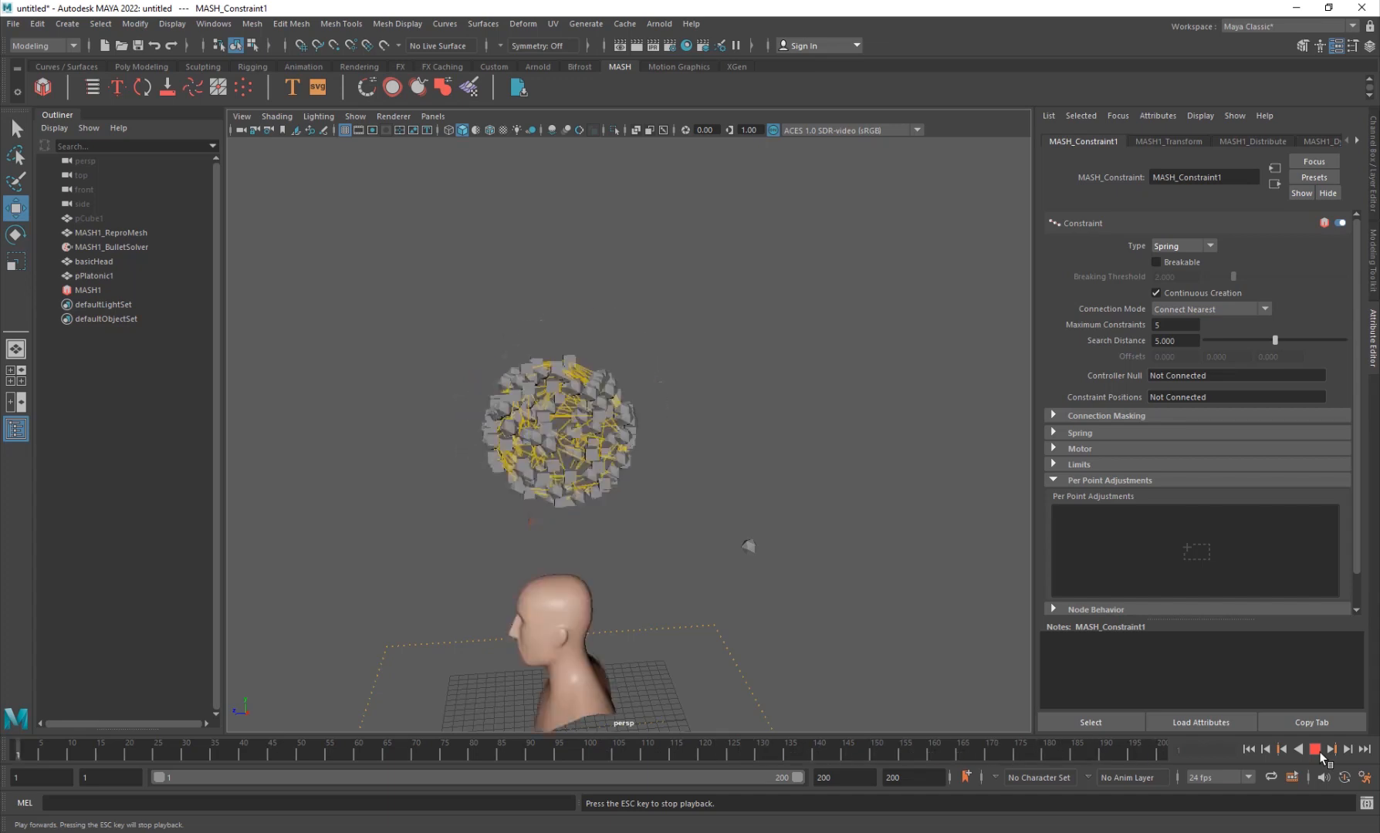
click(1318, 752)
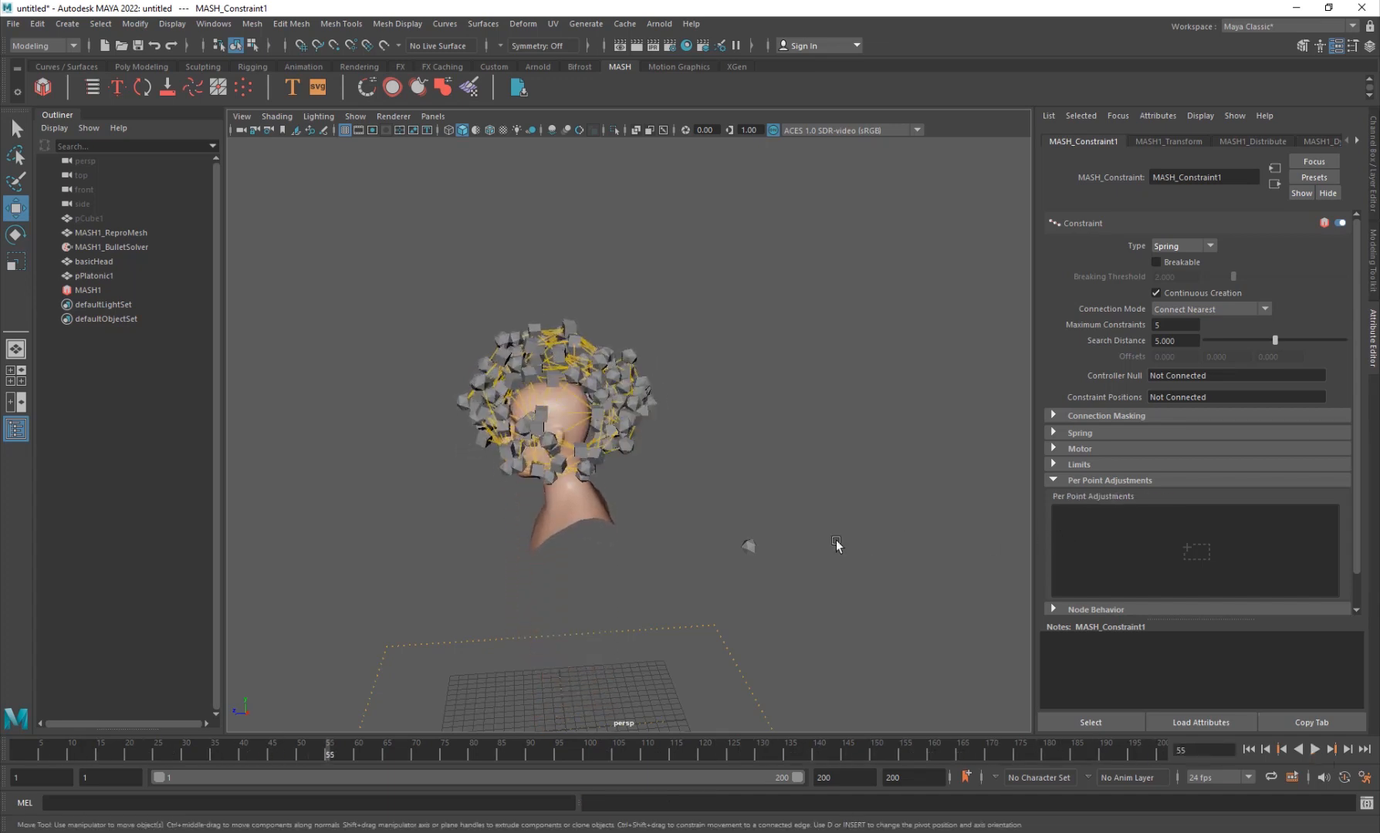
alt+drag(675, 519, 686, 530)
Step: Try the constraint's Connect To Point connection mode and play the simulation from the first frame
click(1210, 309)
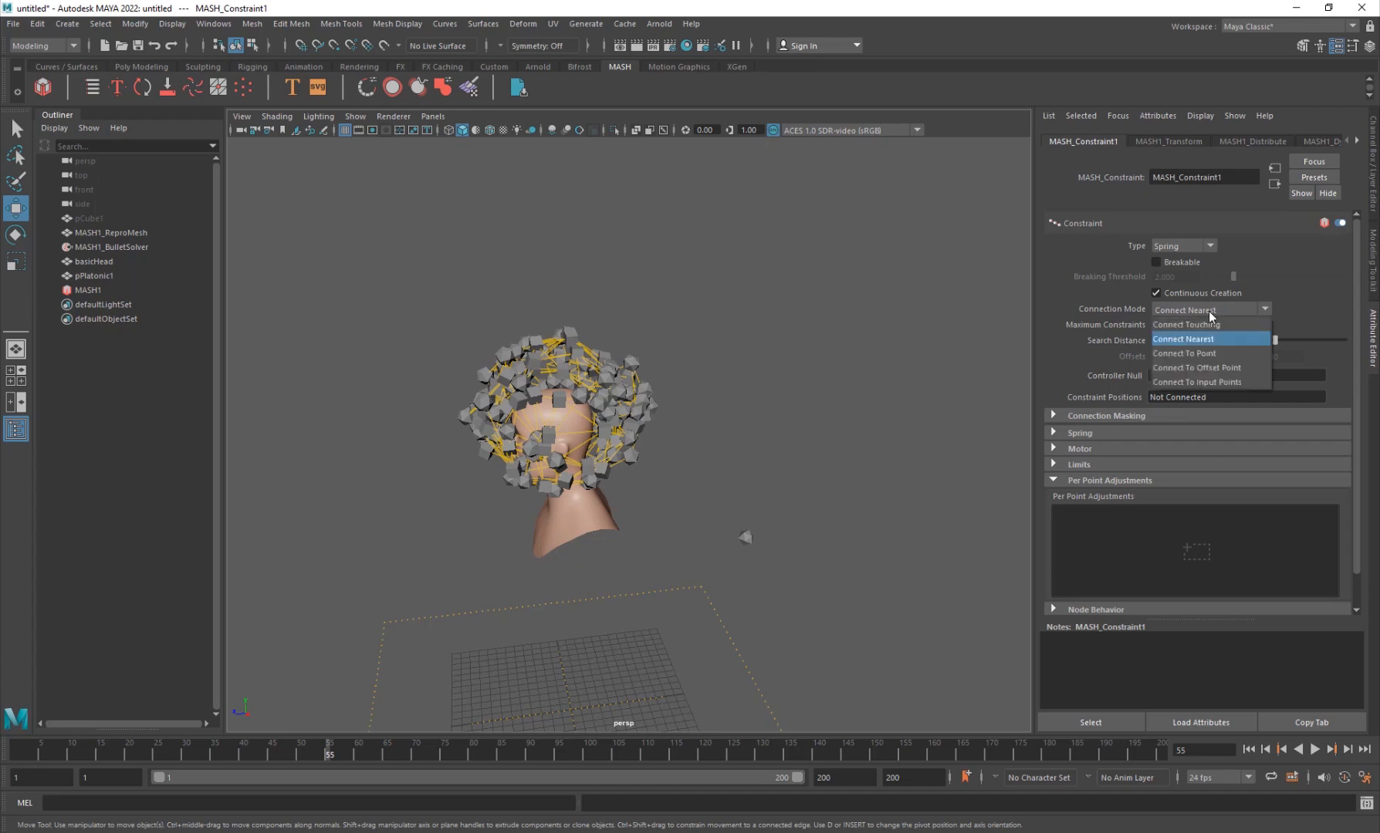
click(1216, 325)
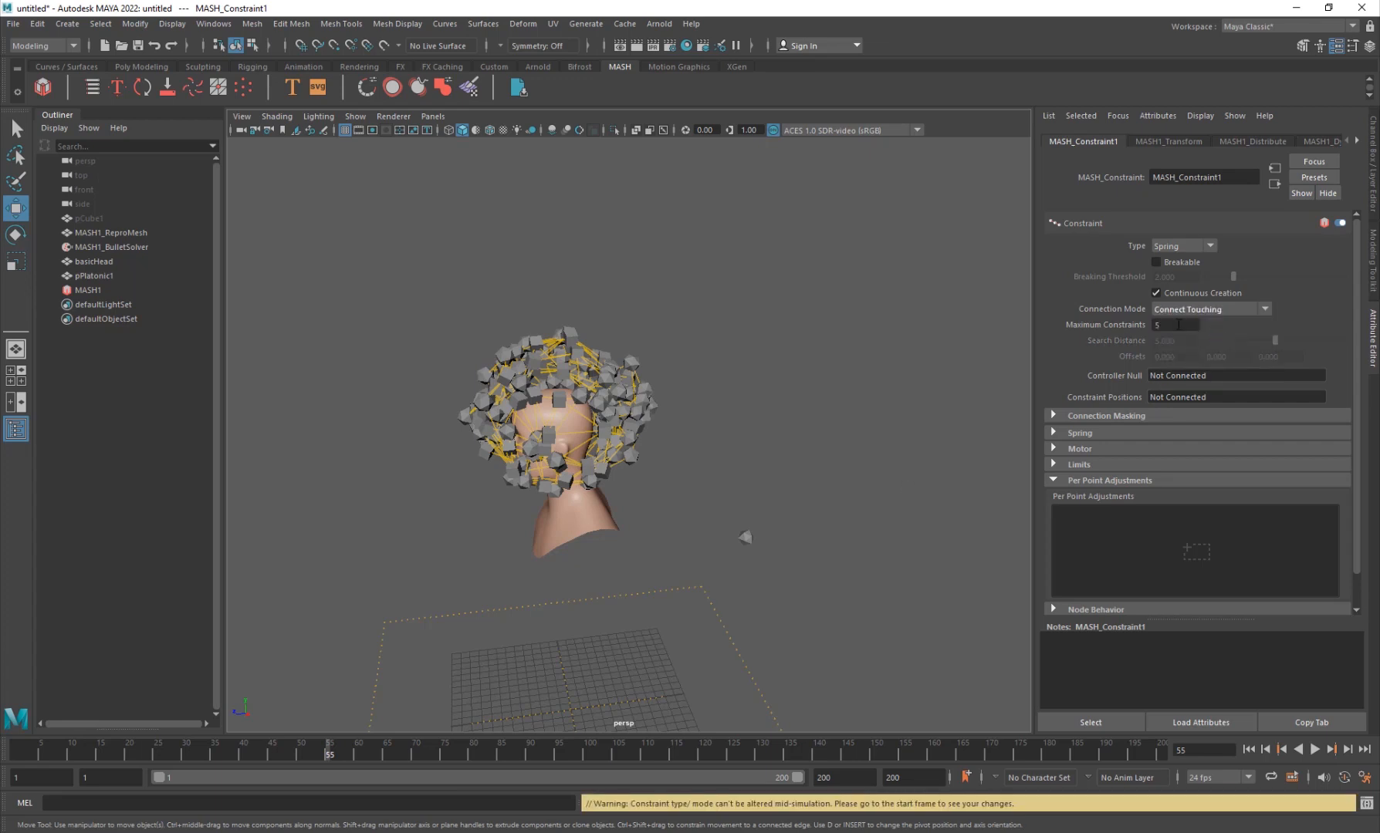
click(1198, 310)
click(1213, 354)
click(1197, 311)
click(1207, 358)
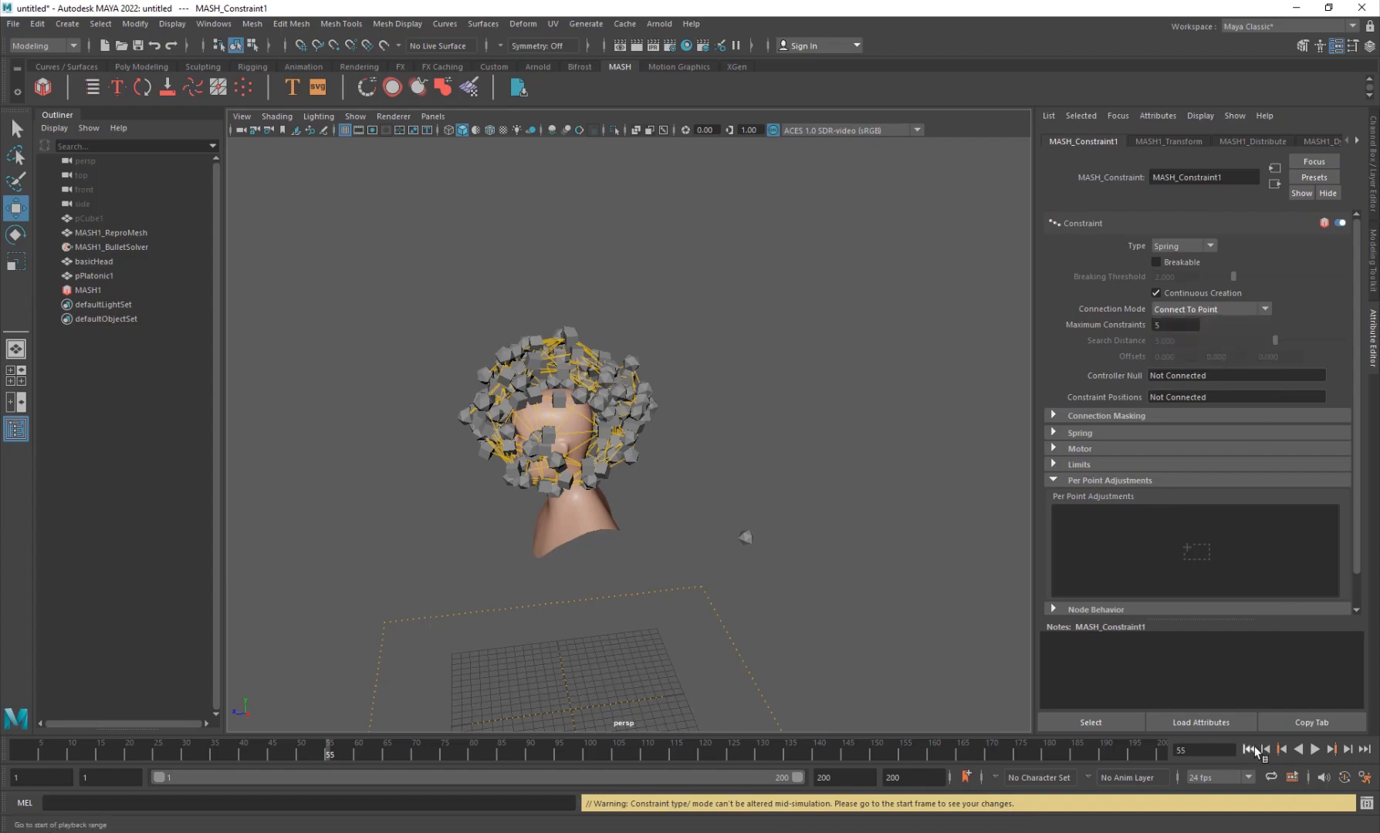
click(1254, 749)
click(1313, 750)
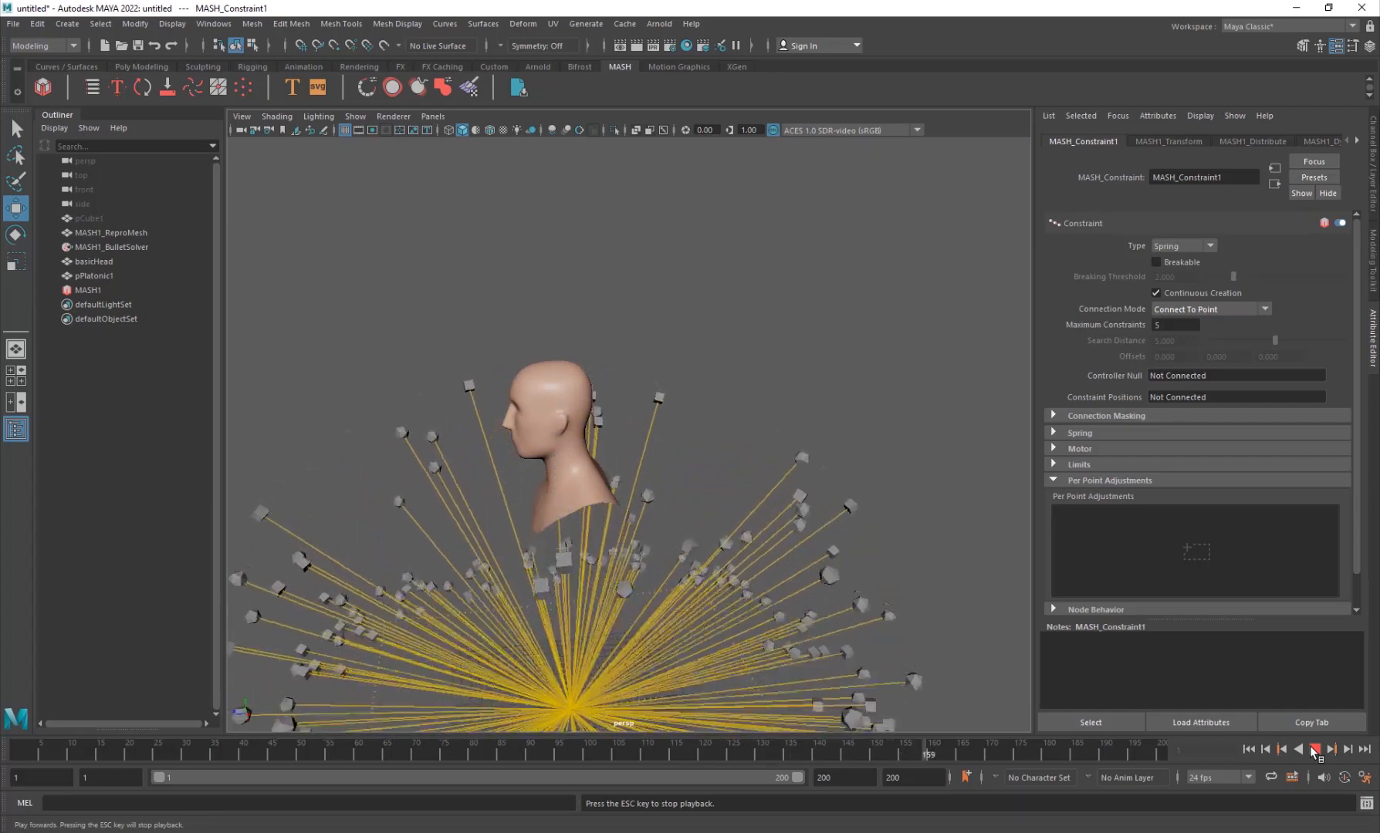
click(1314, 750)
click(1253, 750)
drag(626, 487, 657, 485)
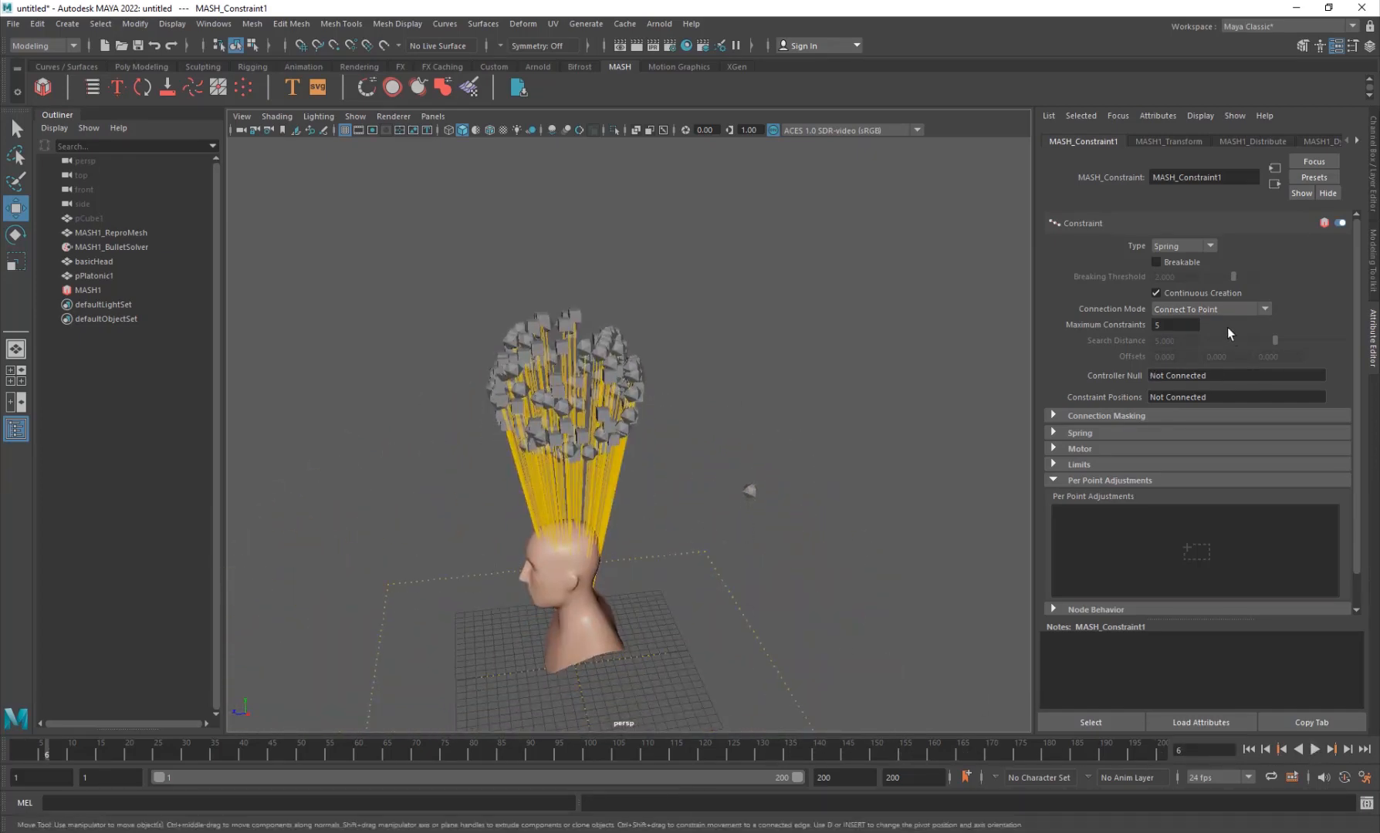
Step: Try the Connect Touching connection mode, play the simulation from the first frame and inspect the scattered pieces on the ground
click(1213, 308)
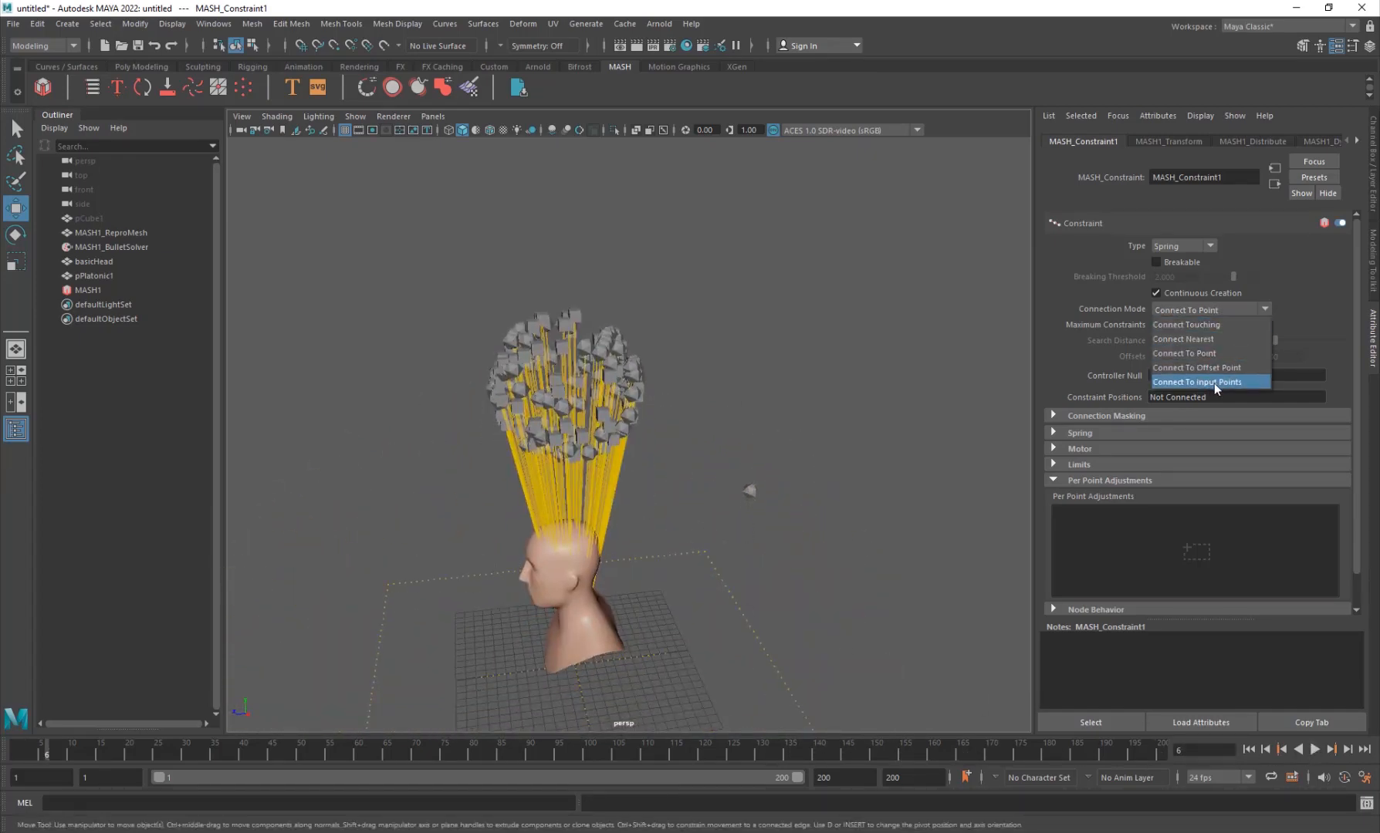
click(1207, 324)
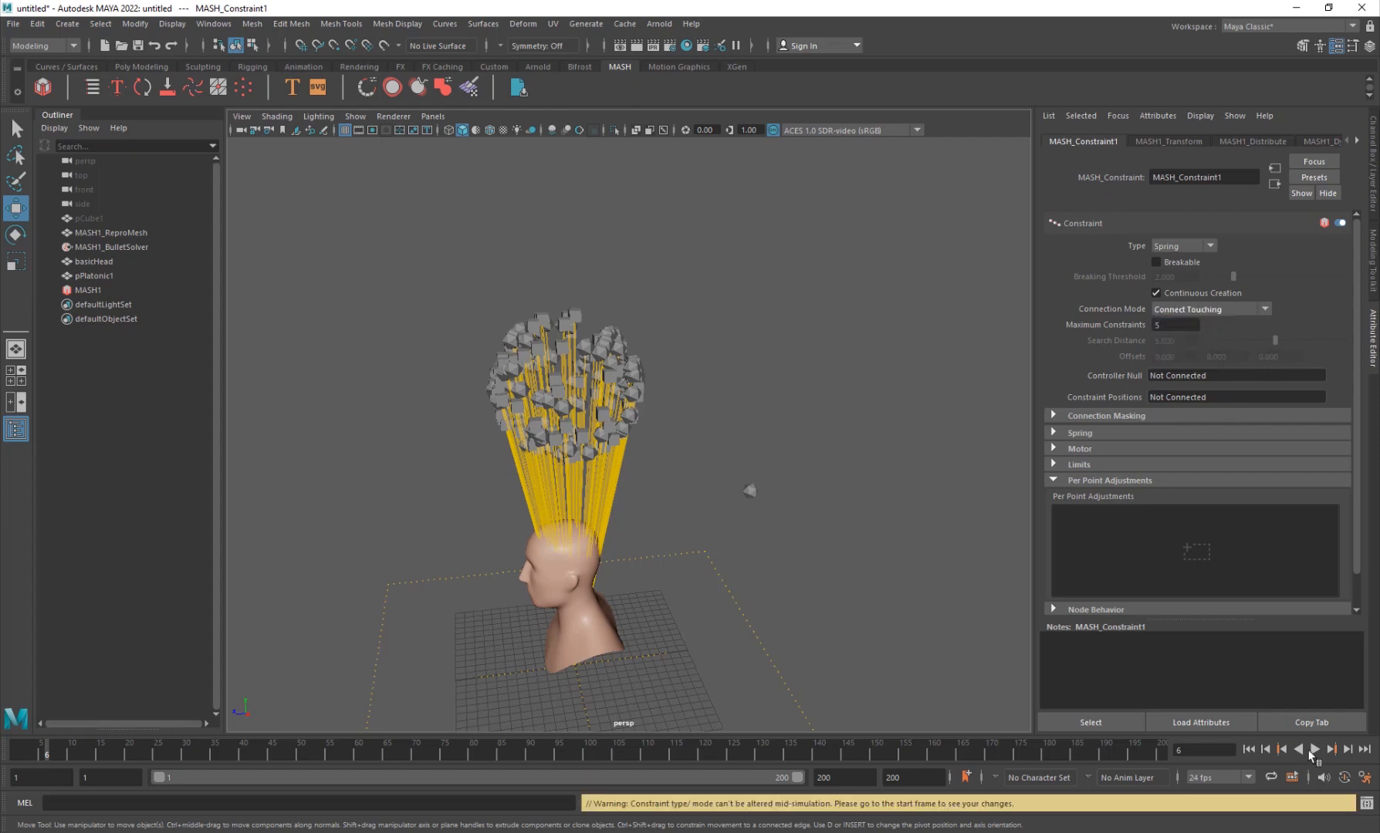
click(1249, 750)
click(1314, 749)
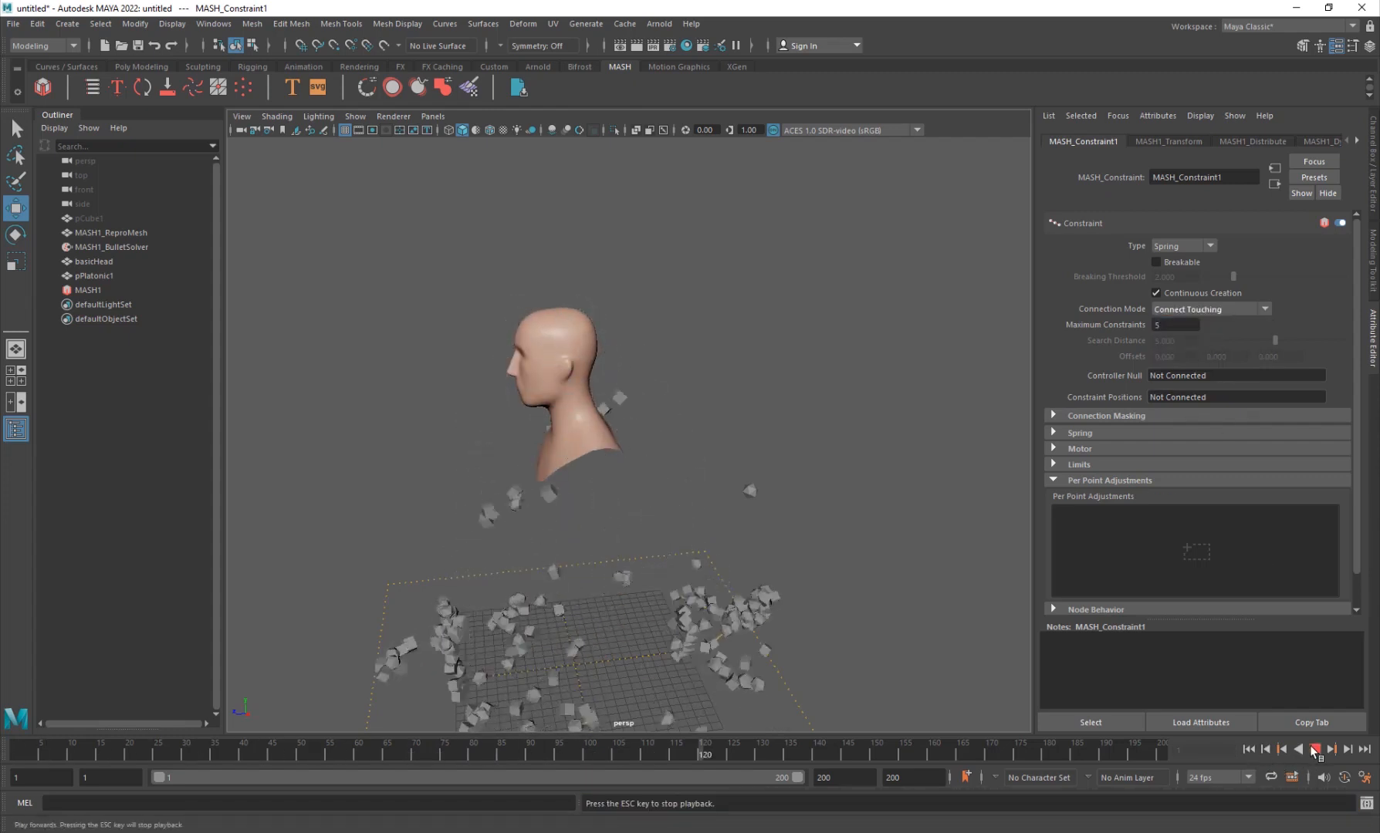
click(1315, 750)
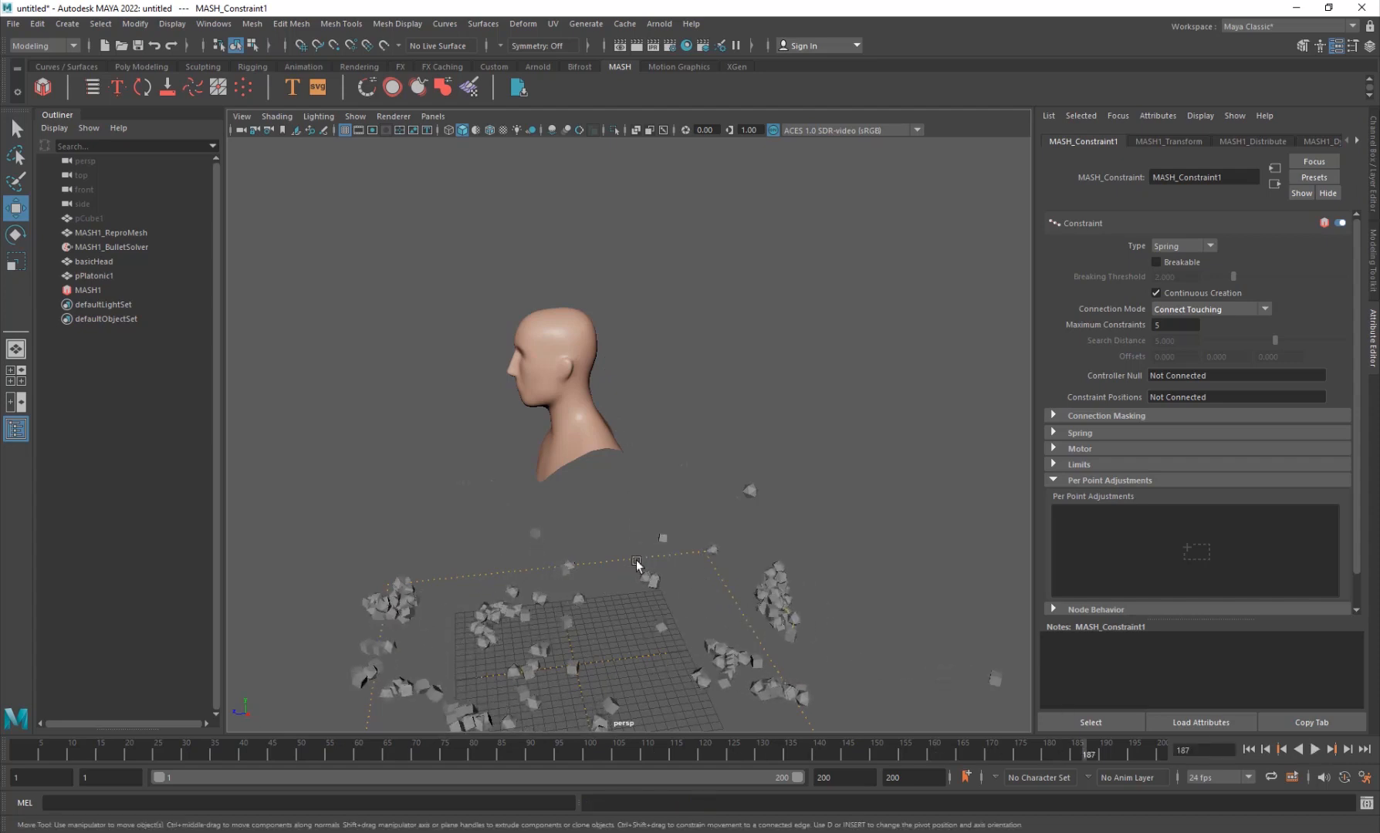
alt+middle_drag(639, 566, 599, 469)
alt+drag(599, 469, 579, 532)
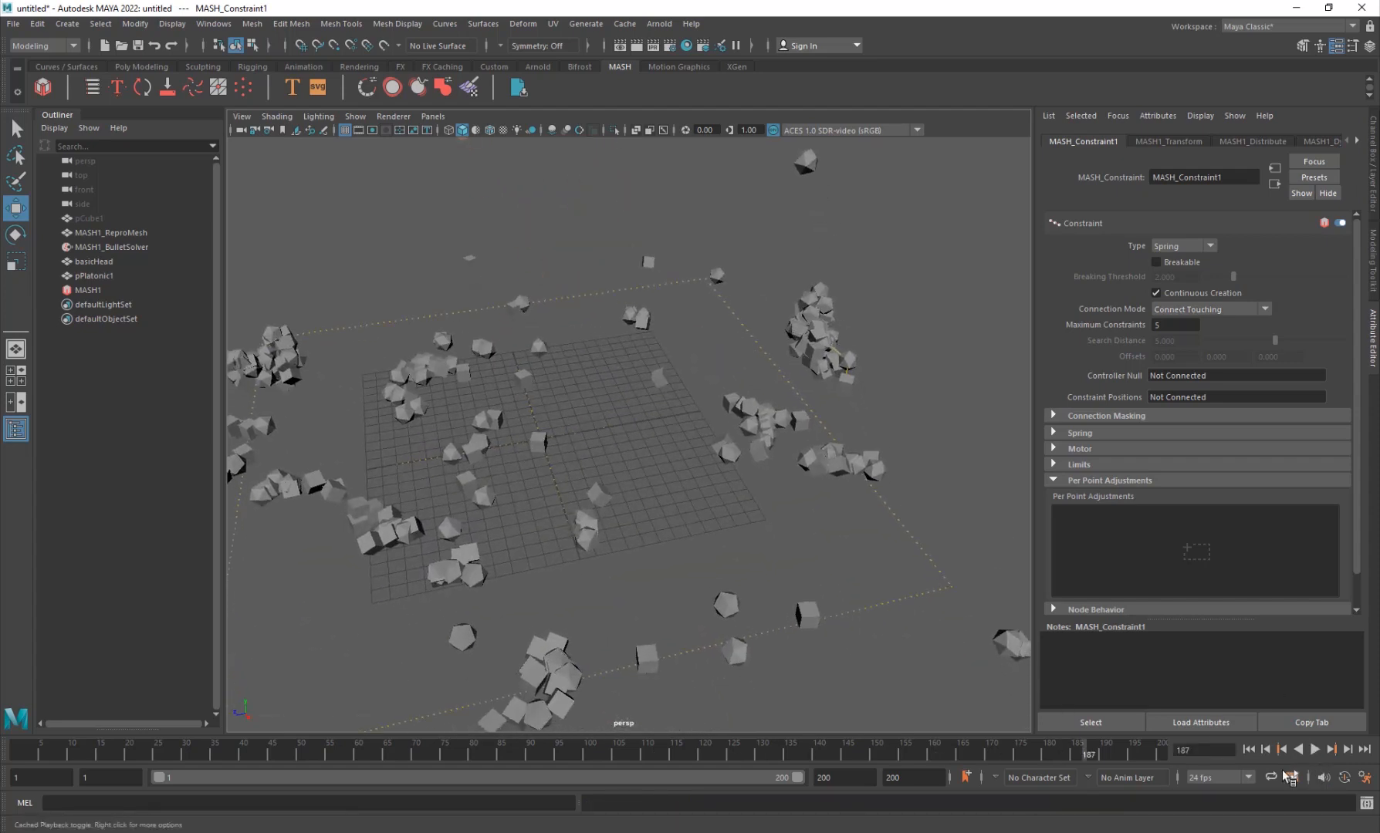
Step: Replay the Connect Touching simulation from the first frame to examine how the pieces fall around the rising head
click(1248, 749)
click(1316, 749)
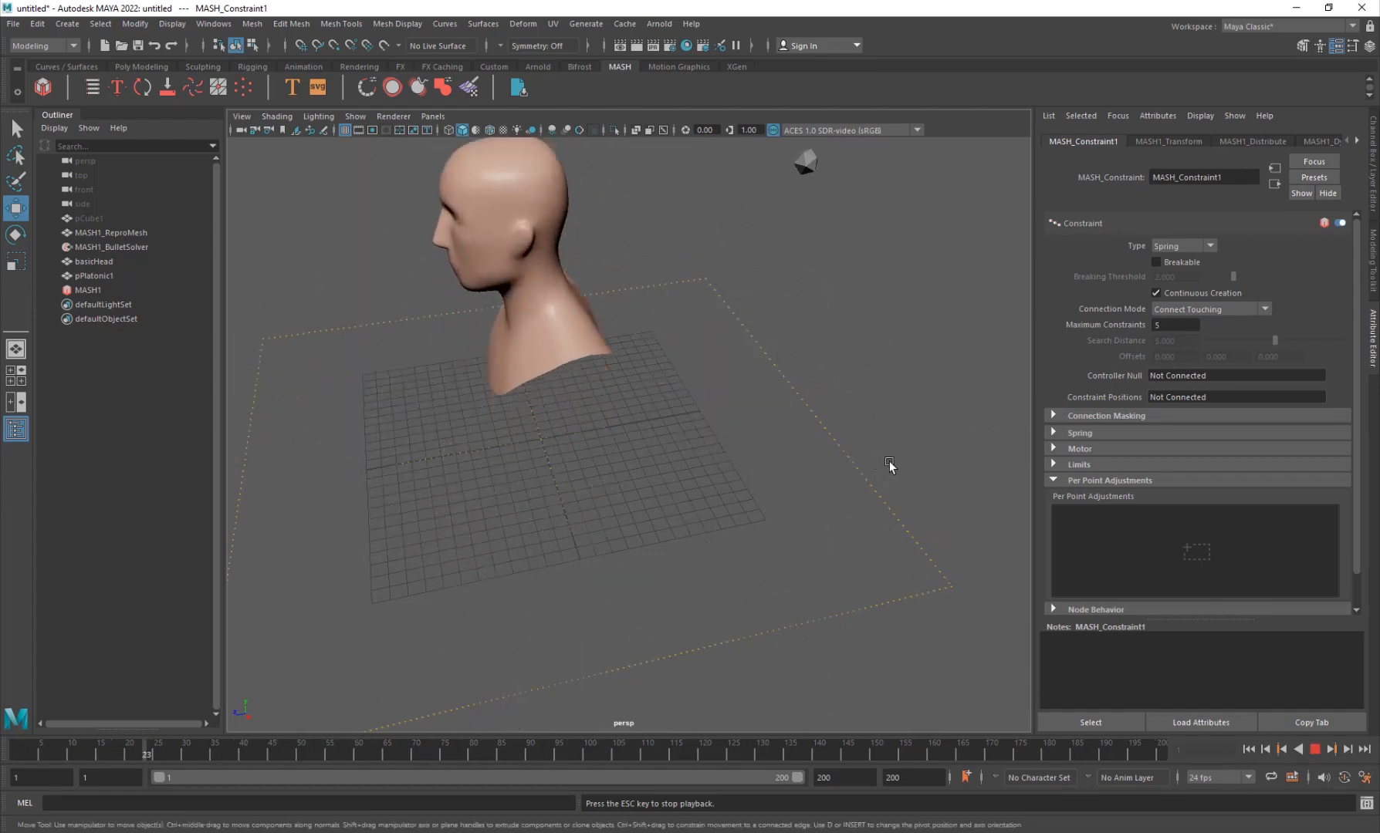
alt+middle_drag(678, 199, 711, 499)
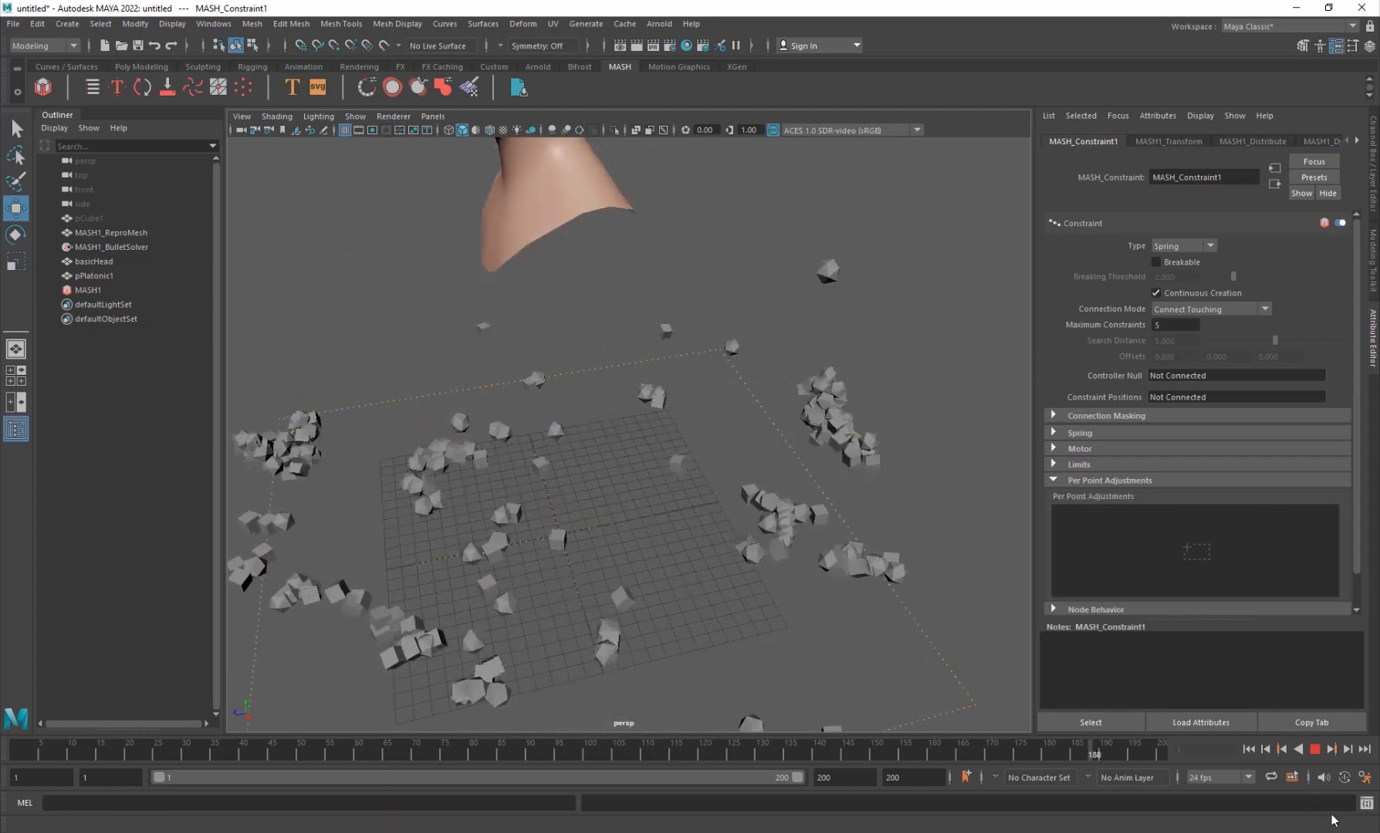
click(1312, 751)
Step: Set the constraint's Maximum Constraints to 10 and play the simulation
alt+middle_drag(832, 423, 815, 513)
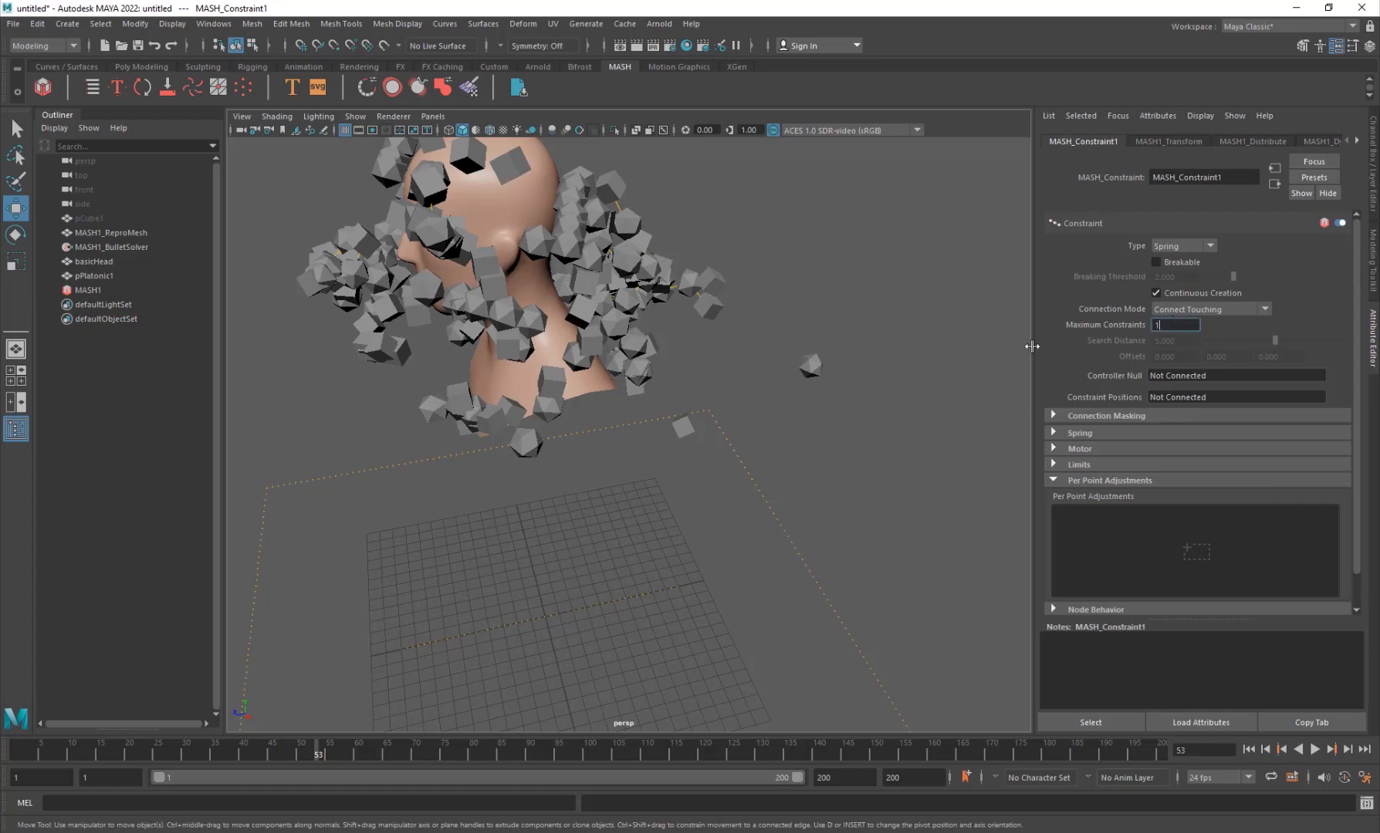
click(1315, 749)
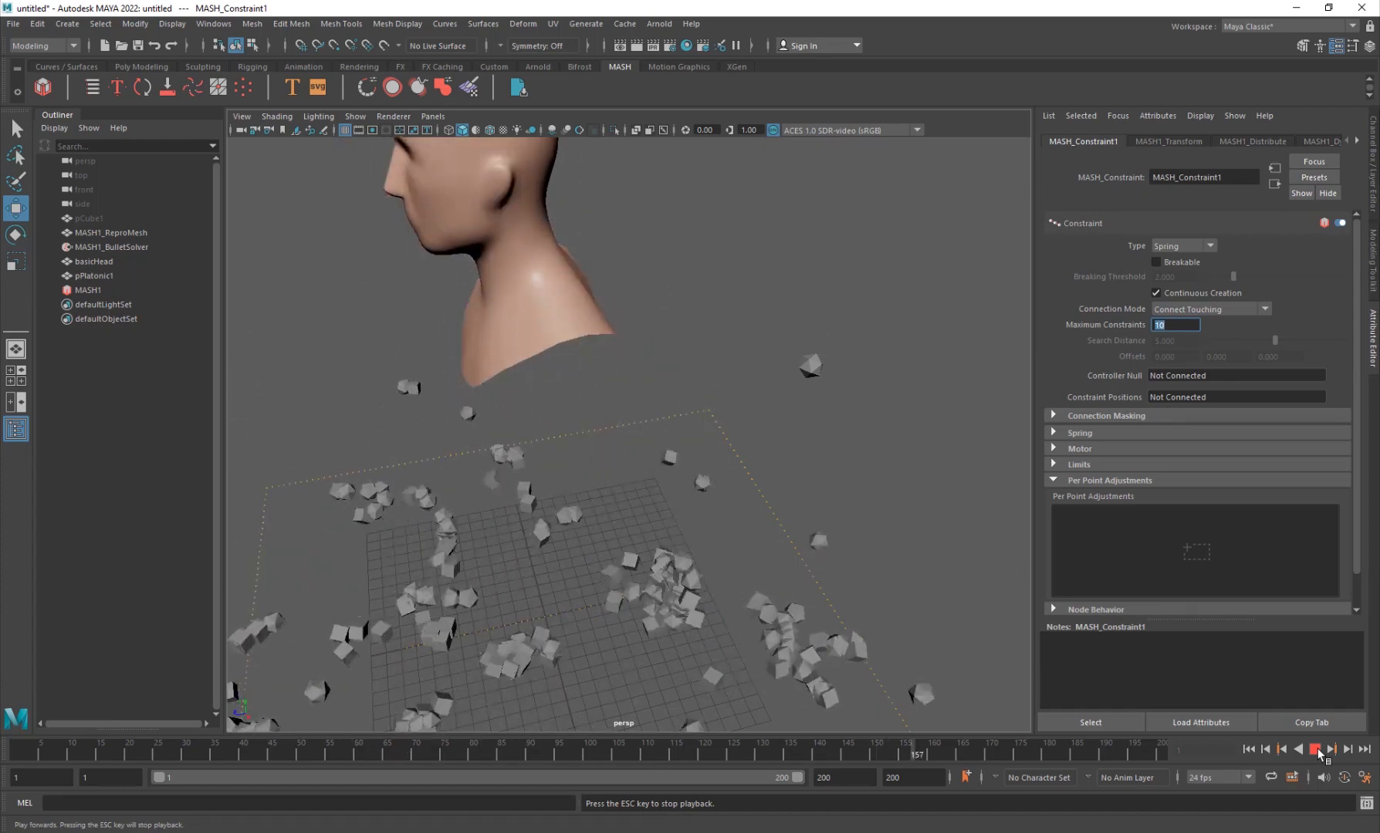
click(1314, 750)
Step: Keep the Spring type, set the connection mode to Connect Nearest and play the simulation from the first frame
click(1214, 309)
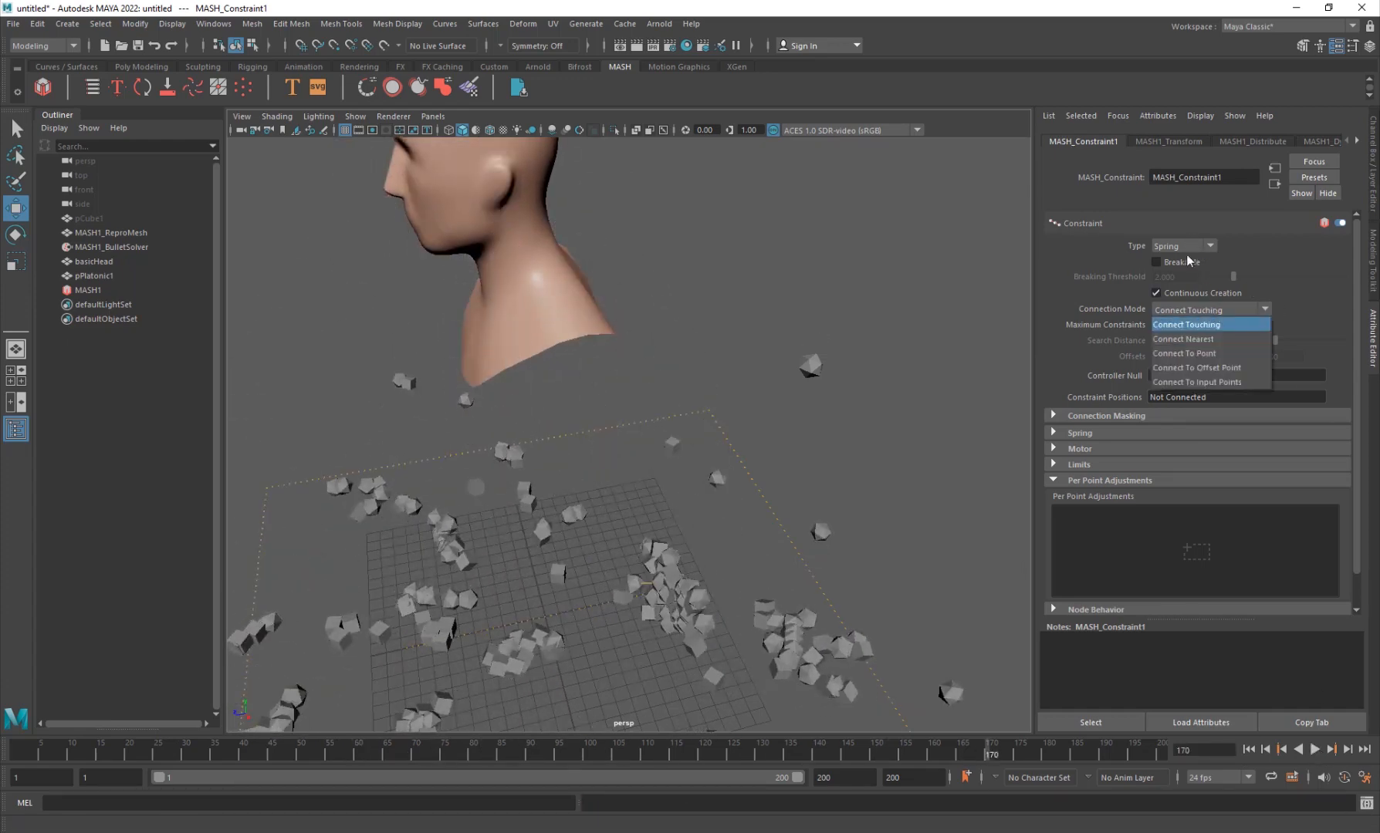
click(1182, 245)
click(1177, 278)
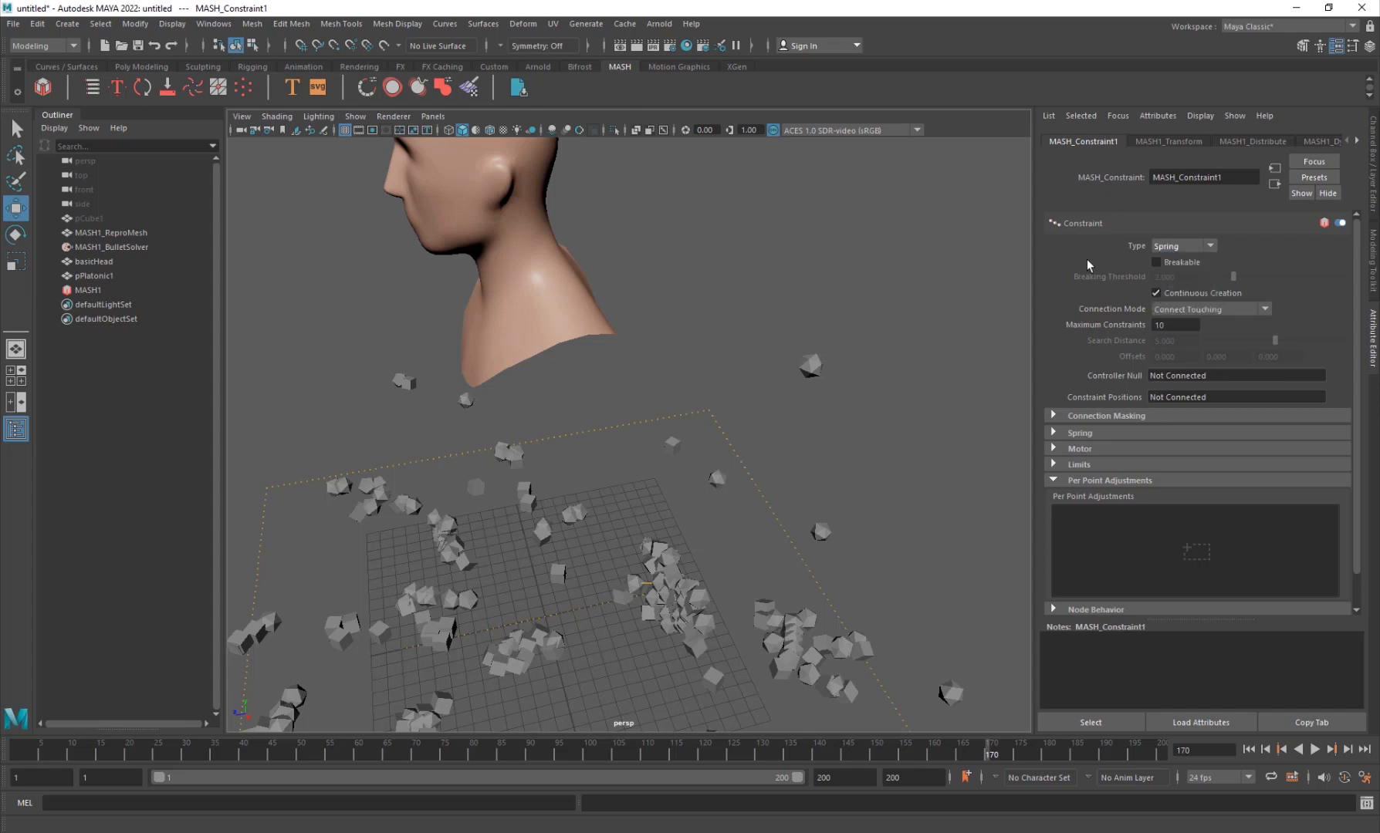
click(1177, 310)
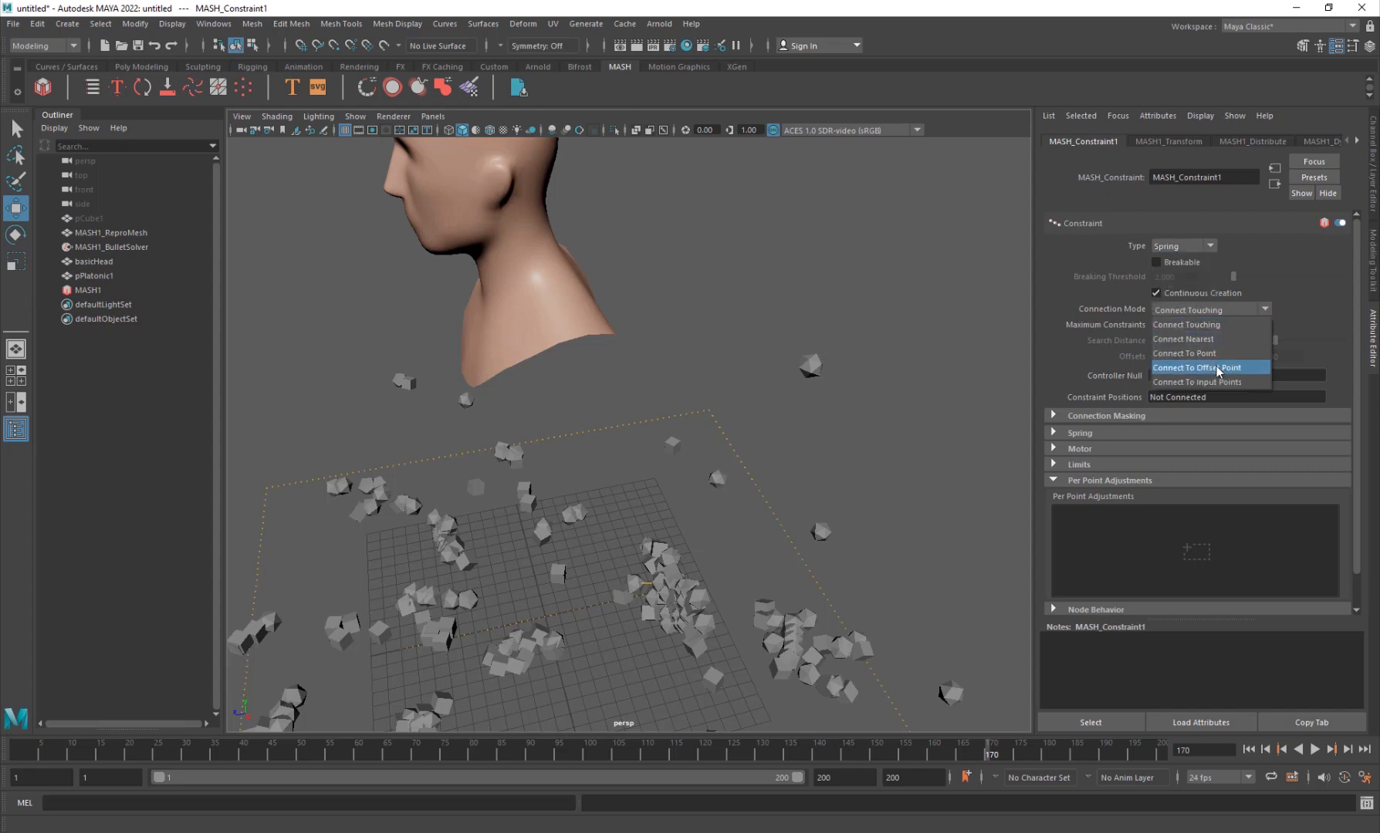
click(1201, 340)
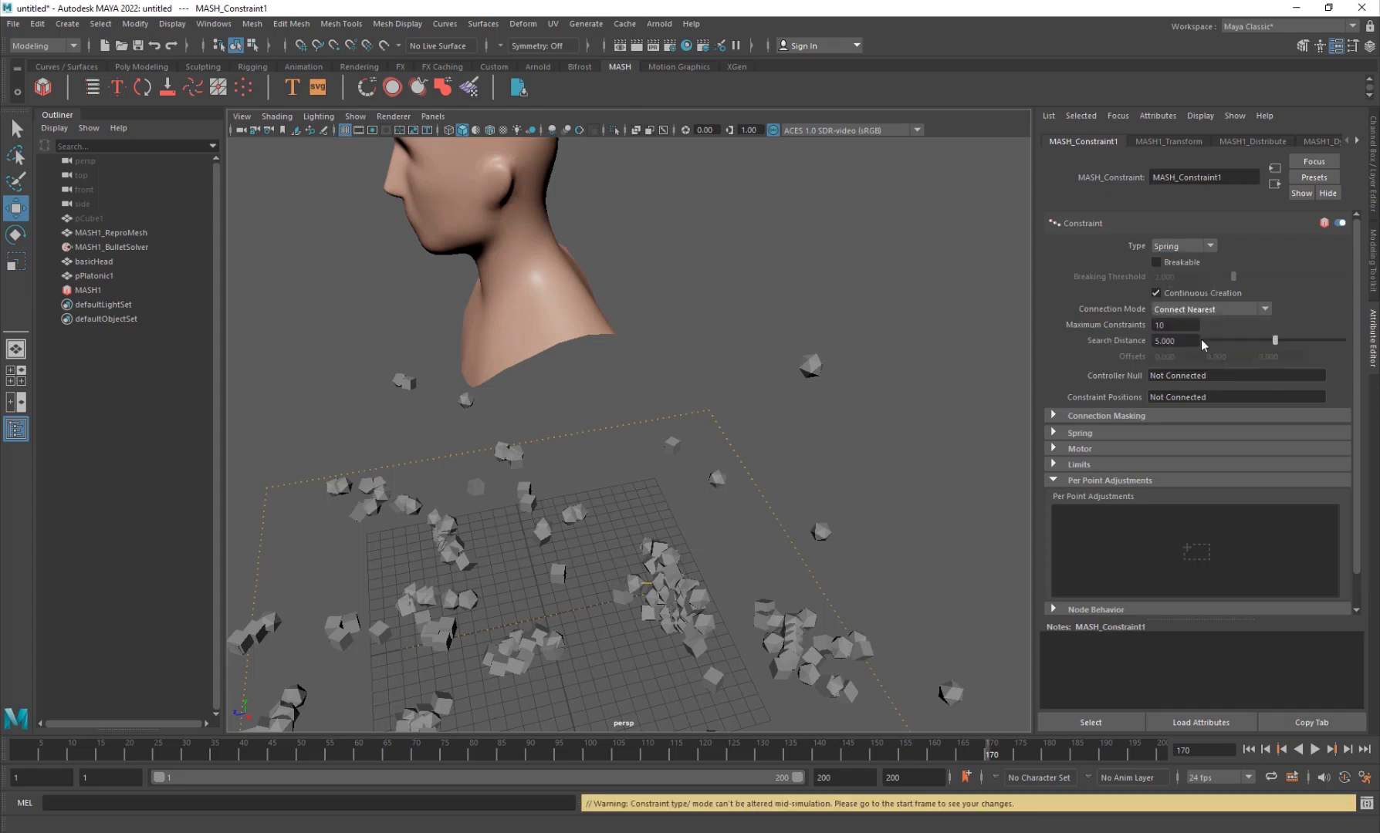
click(1250, 750)
click(1313, 751)
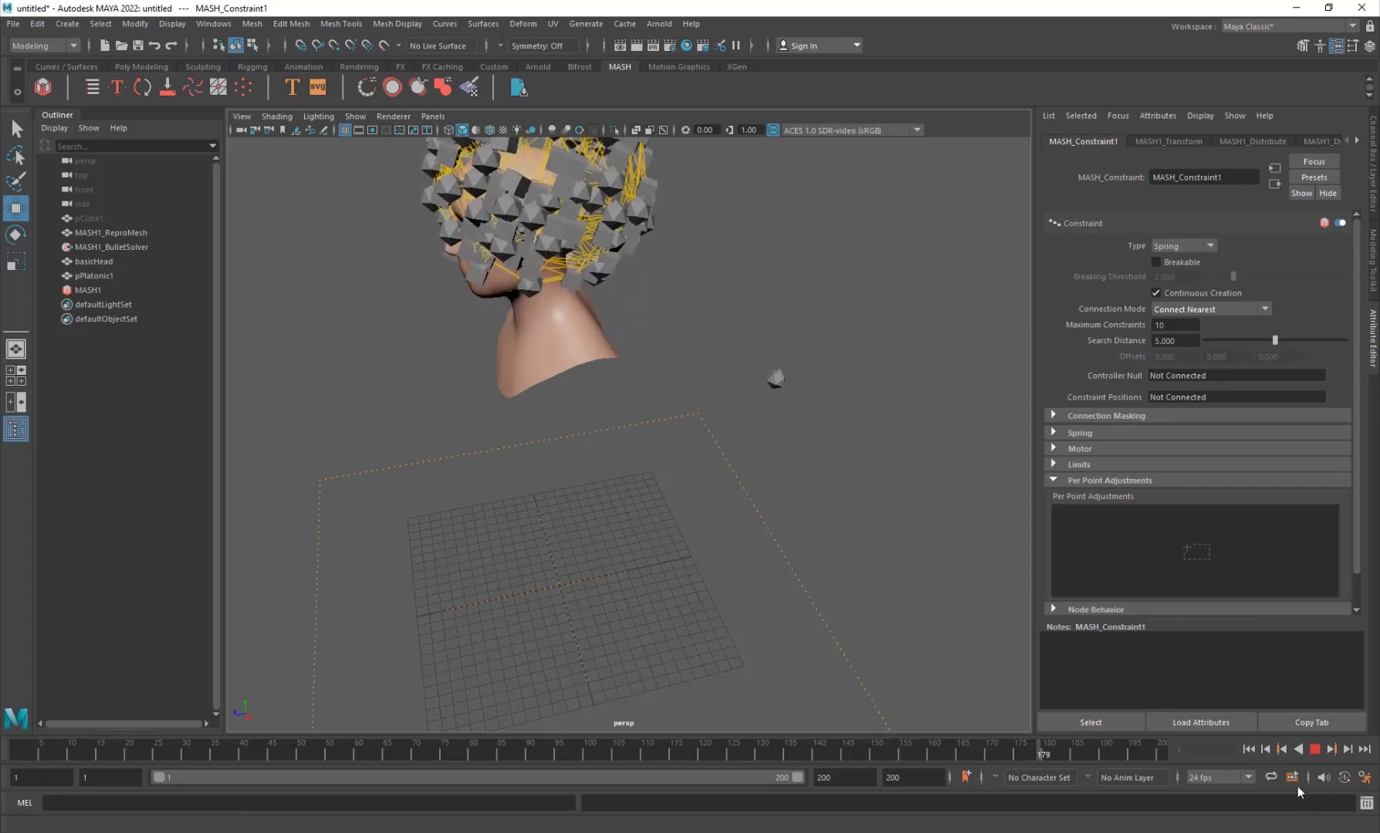
click(1315, 750)
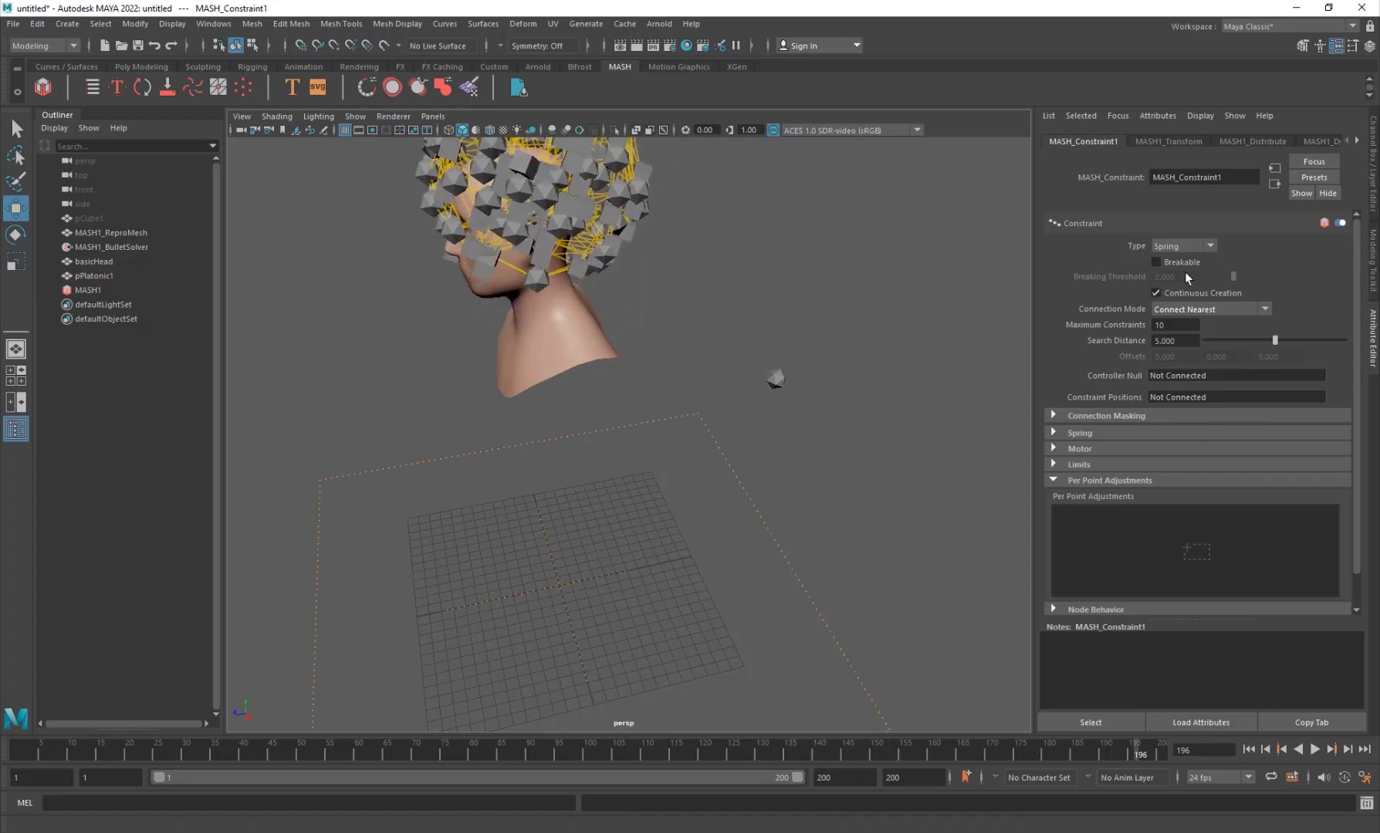
Step: Make the spring constraint breakable, play the simulation from the first frame and inspect the pieces from a wider view
click(1156, 262)
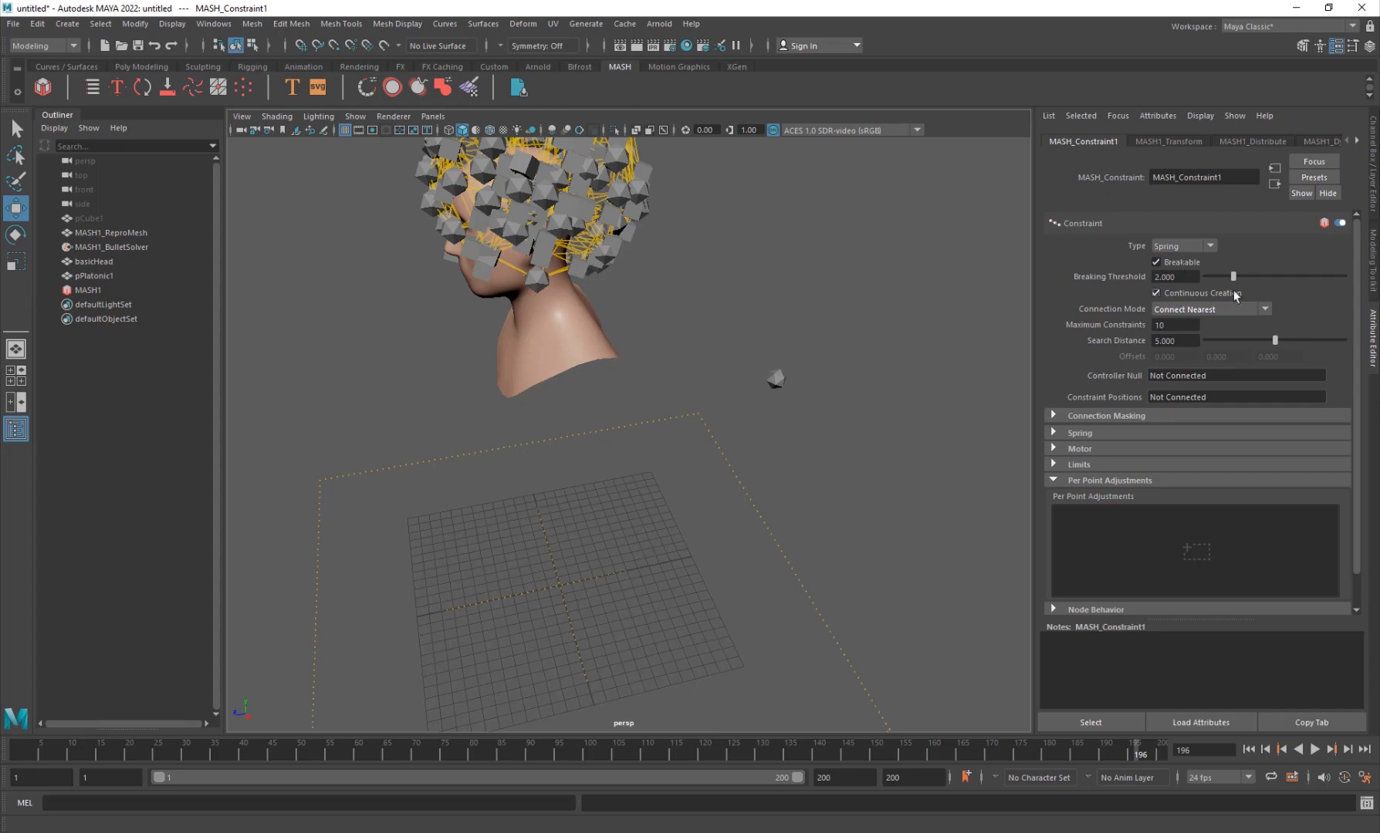
click(1249, 750)
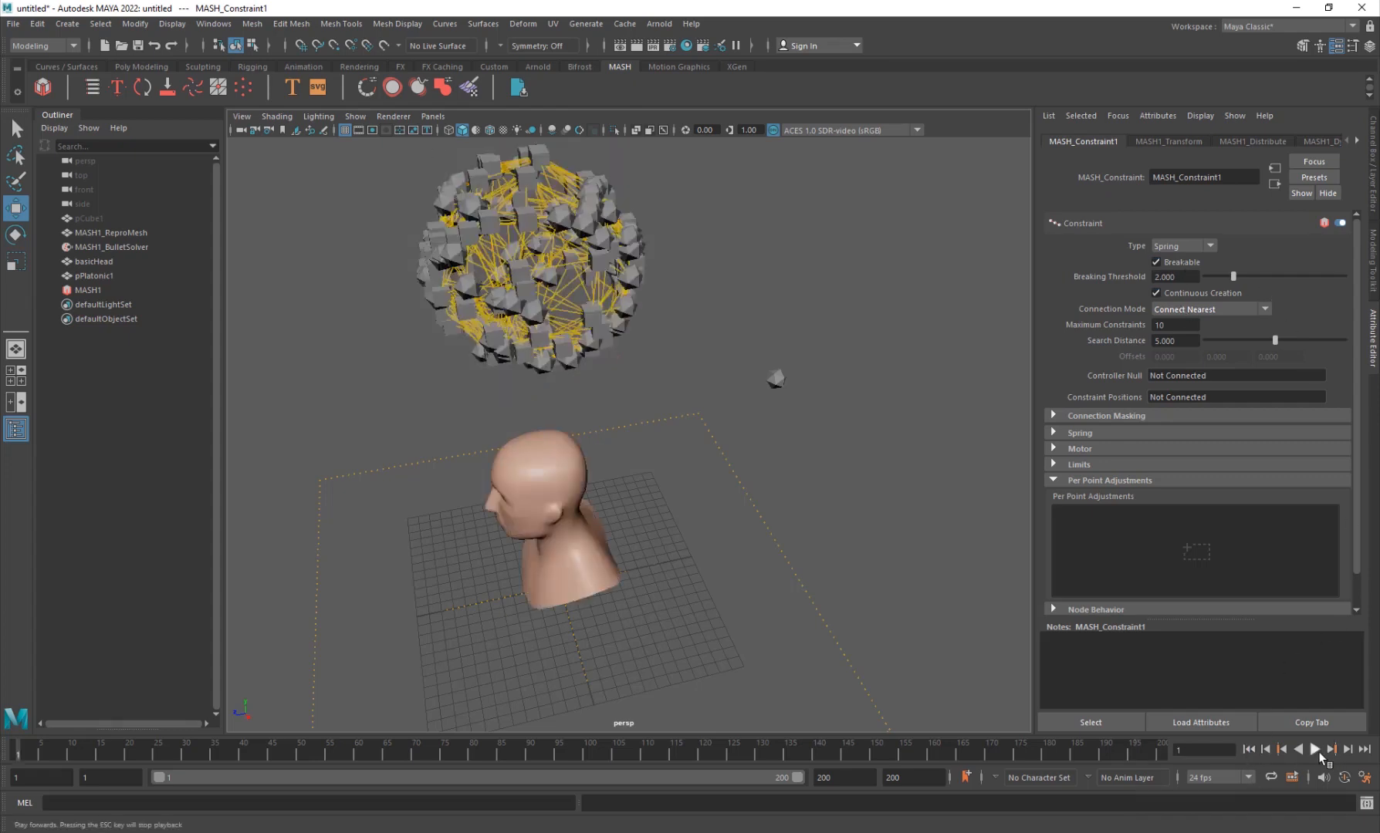
click(1315, 749)
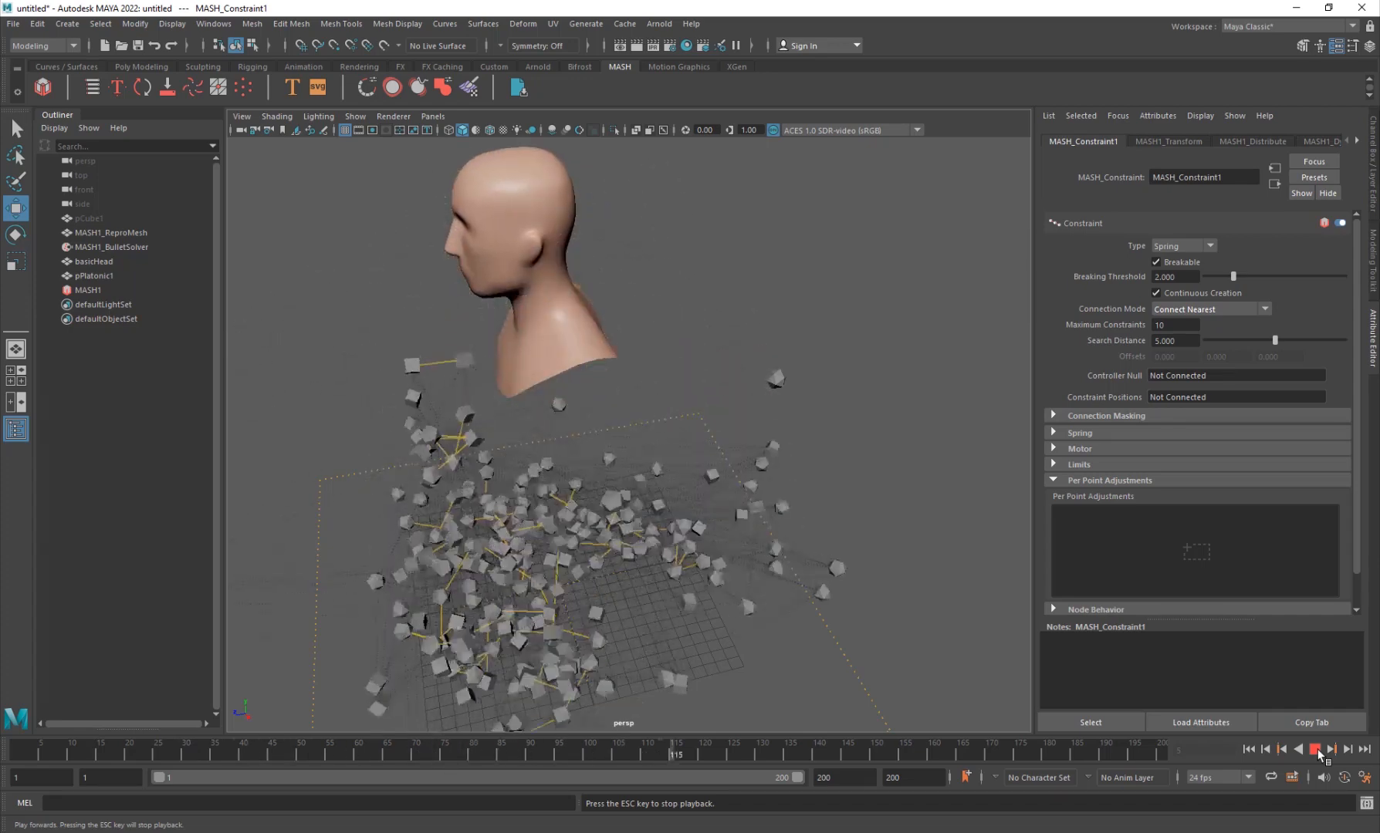
click(1316, 749)
alt+drag(618, 524, 550, 564)
alt+middle_drag(573, 589, 642, 619)
scroll(640, 617, down, 3)
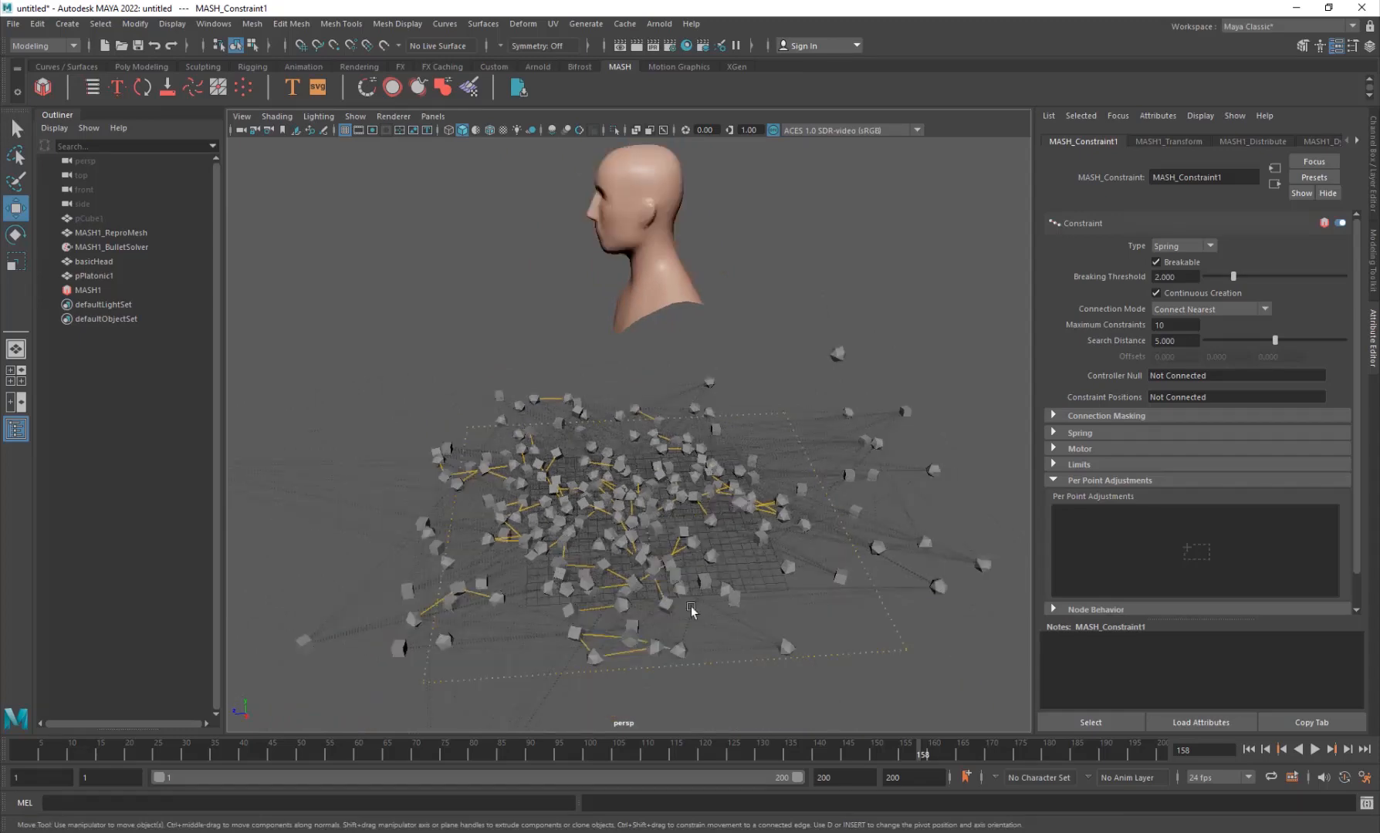
Step: Replay the breakable spring simulation from the first frame and examine the pieces and remaining links scattered over the ground
click(1247, 749)
click(1316, 749)
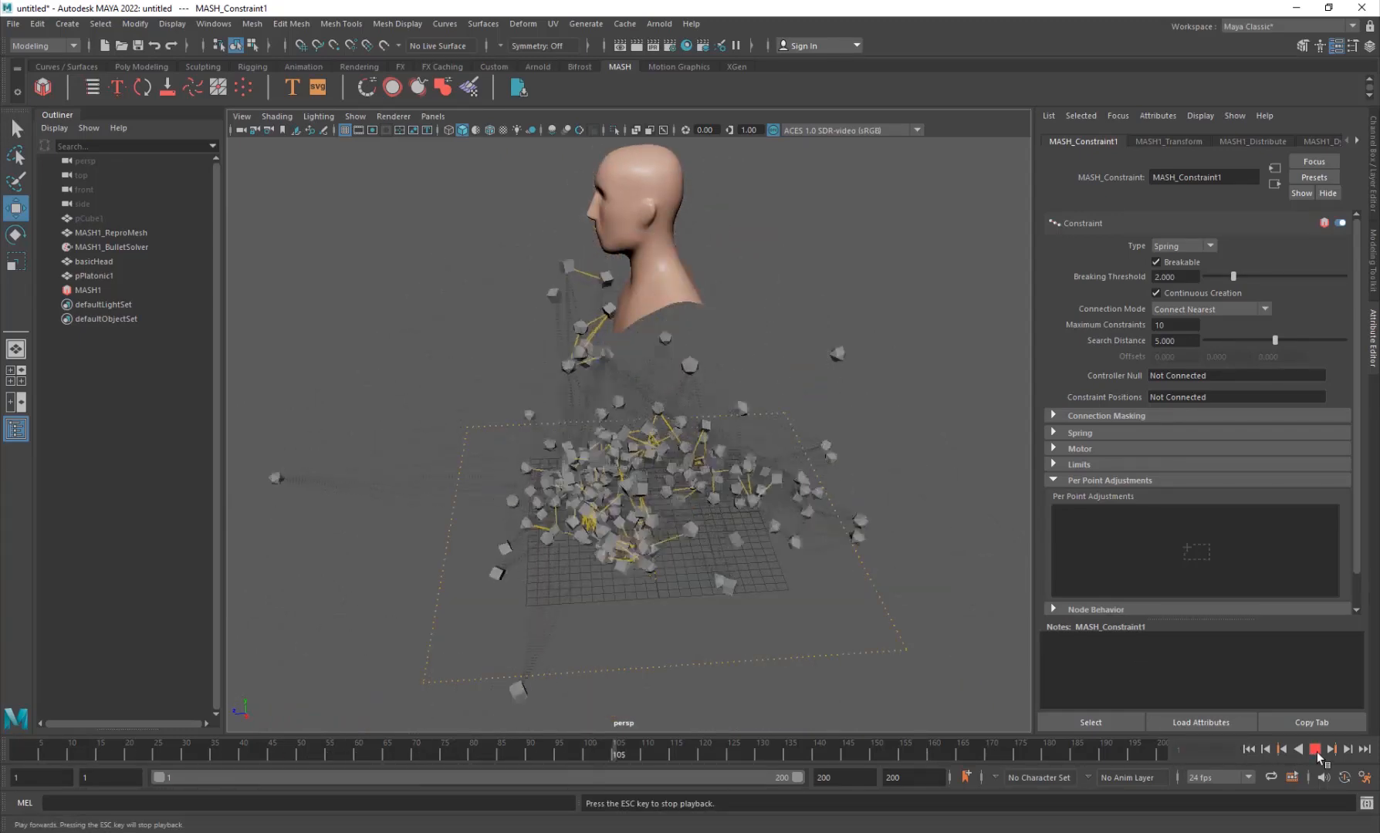
scroll(633, 556, up, 5)
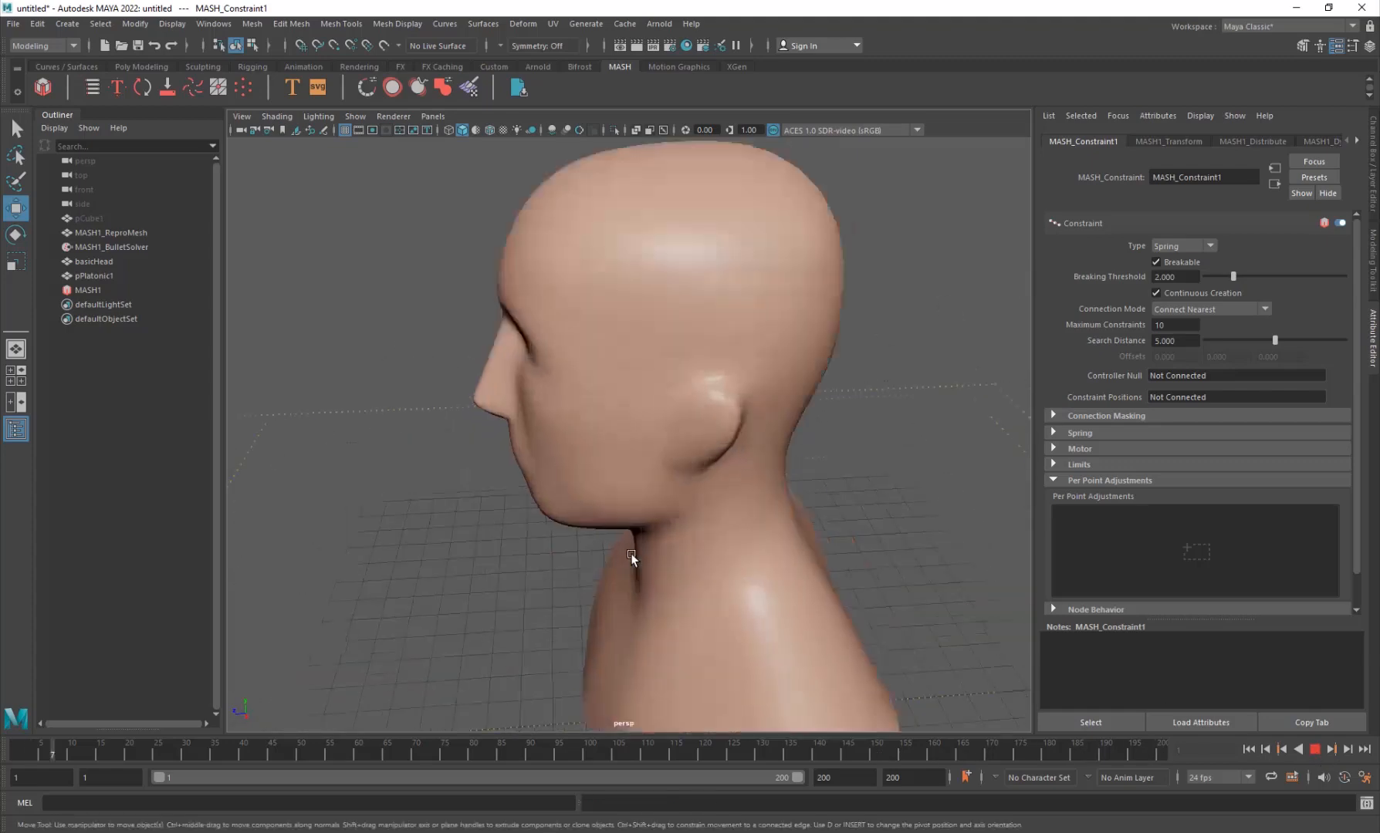
scroll(631, 553, down, 6)
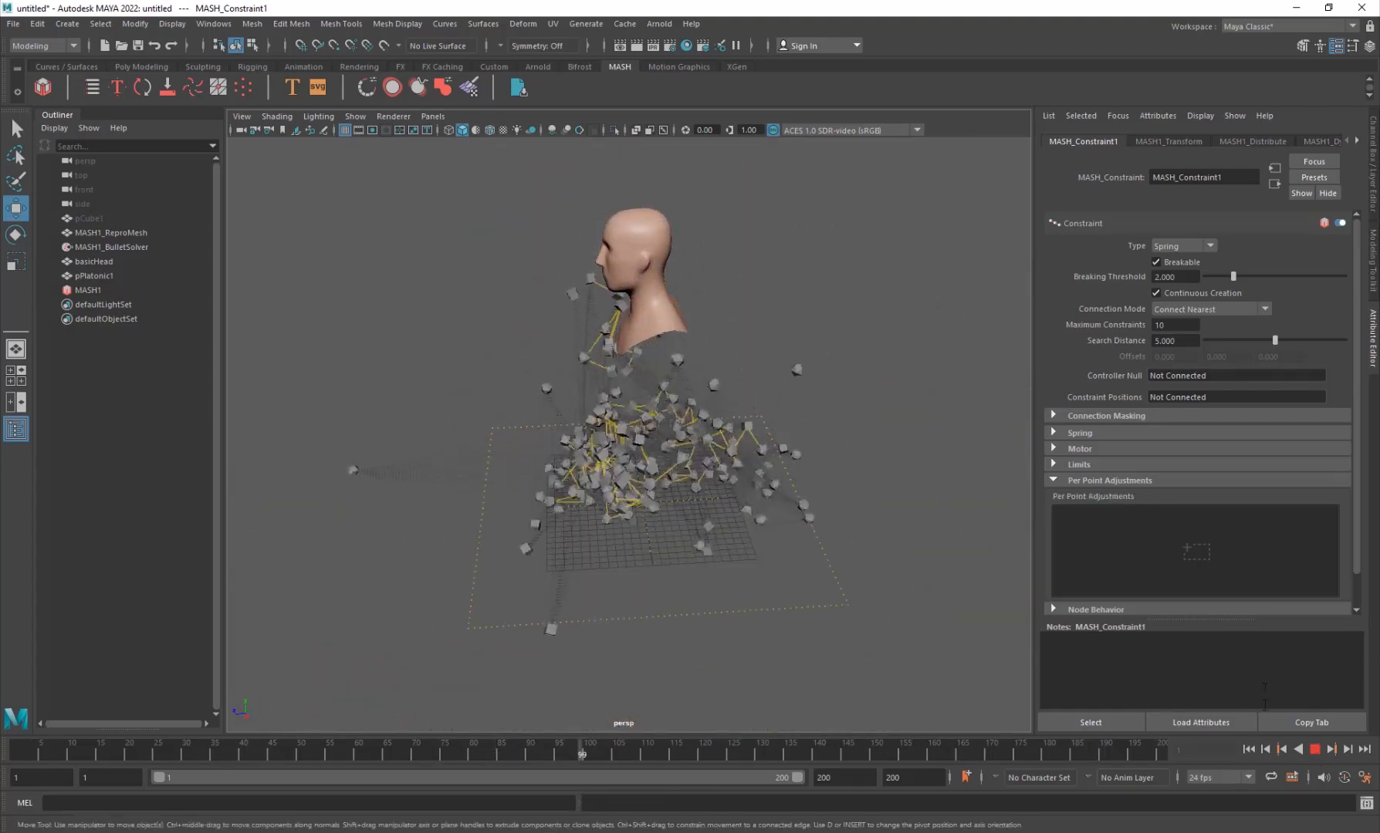
click(1316, 750)
click(764, 459)
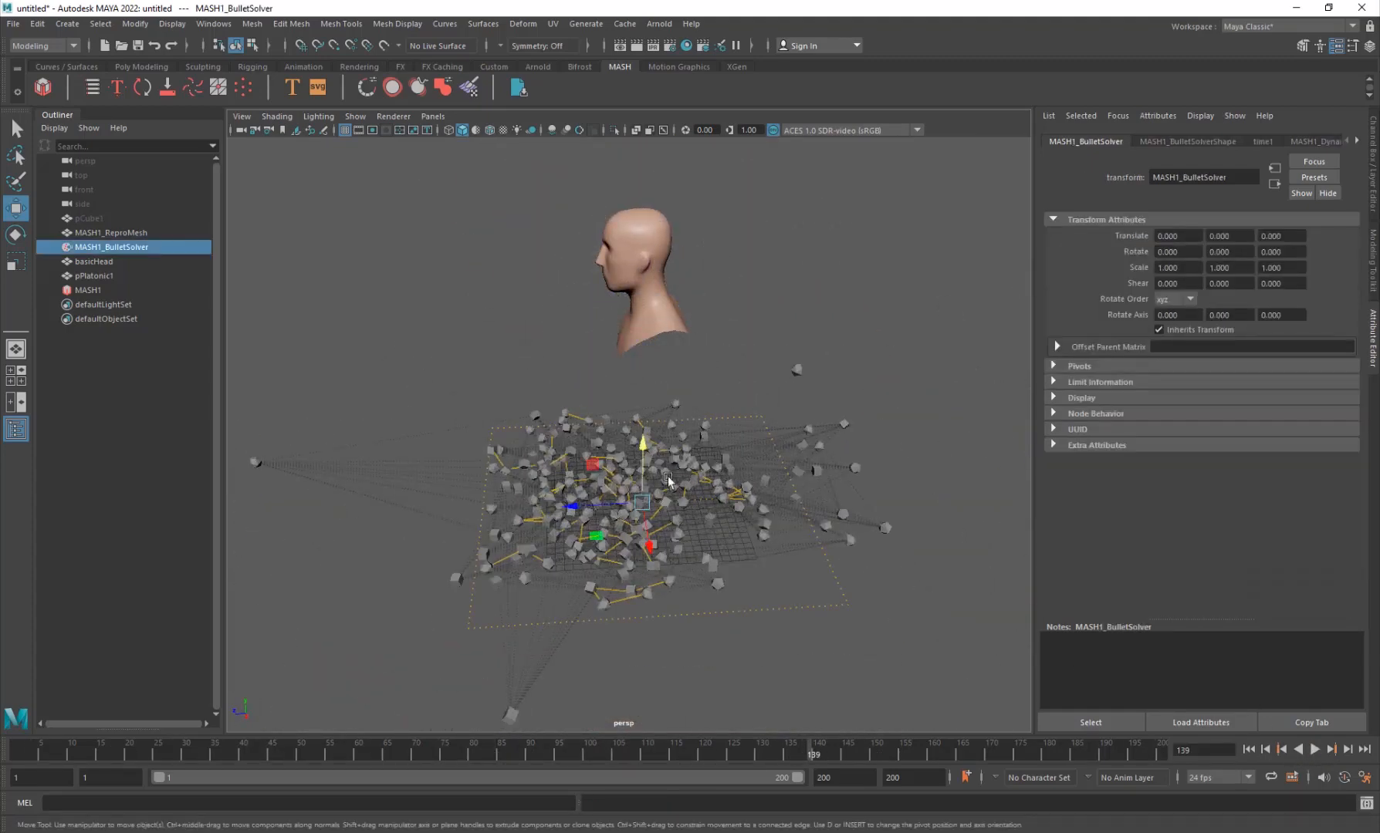
scroll(667, 480, up, 5)
alt+drag(587, 540, 615, 601)
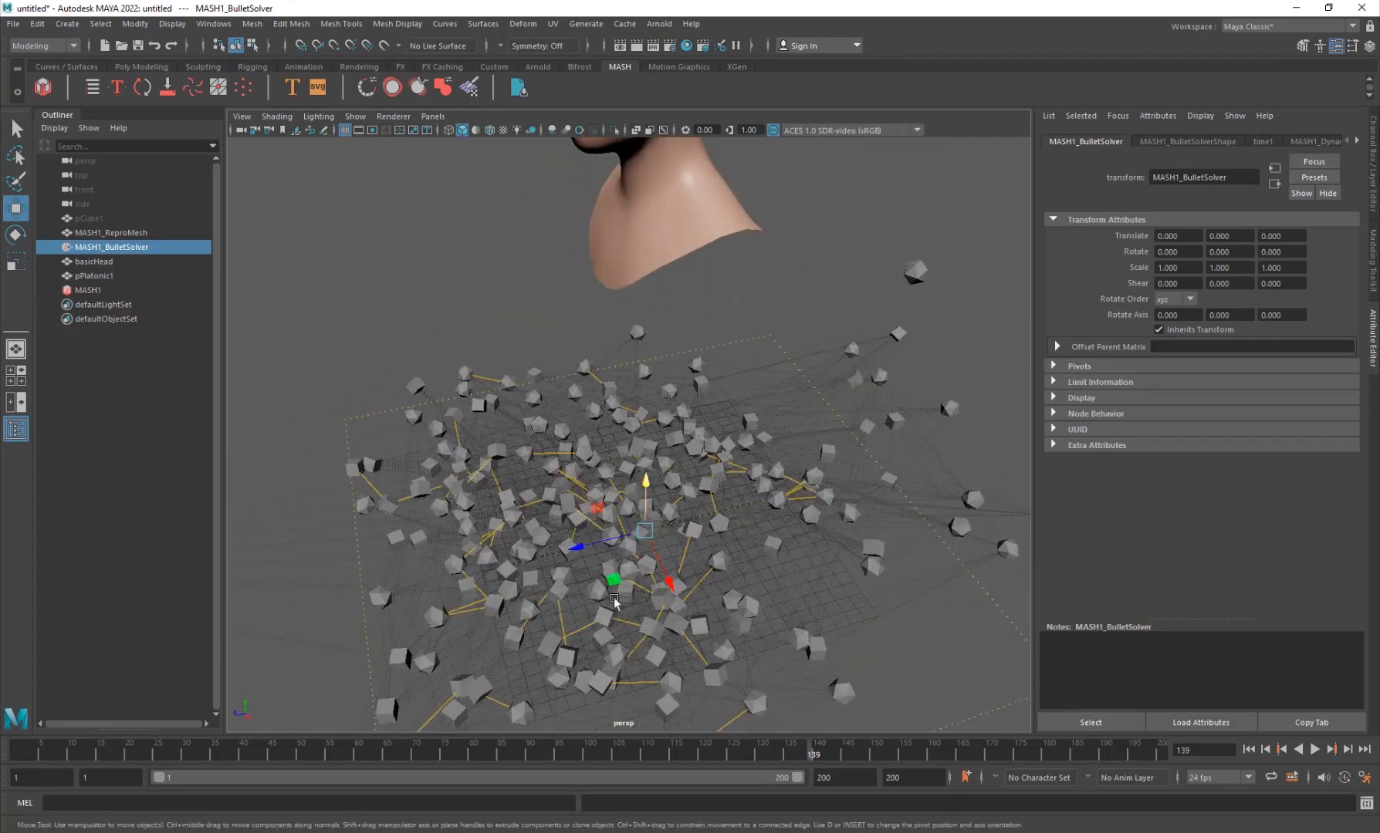
scroll(609, 461, down, 5)
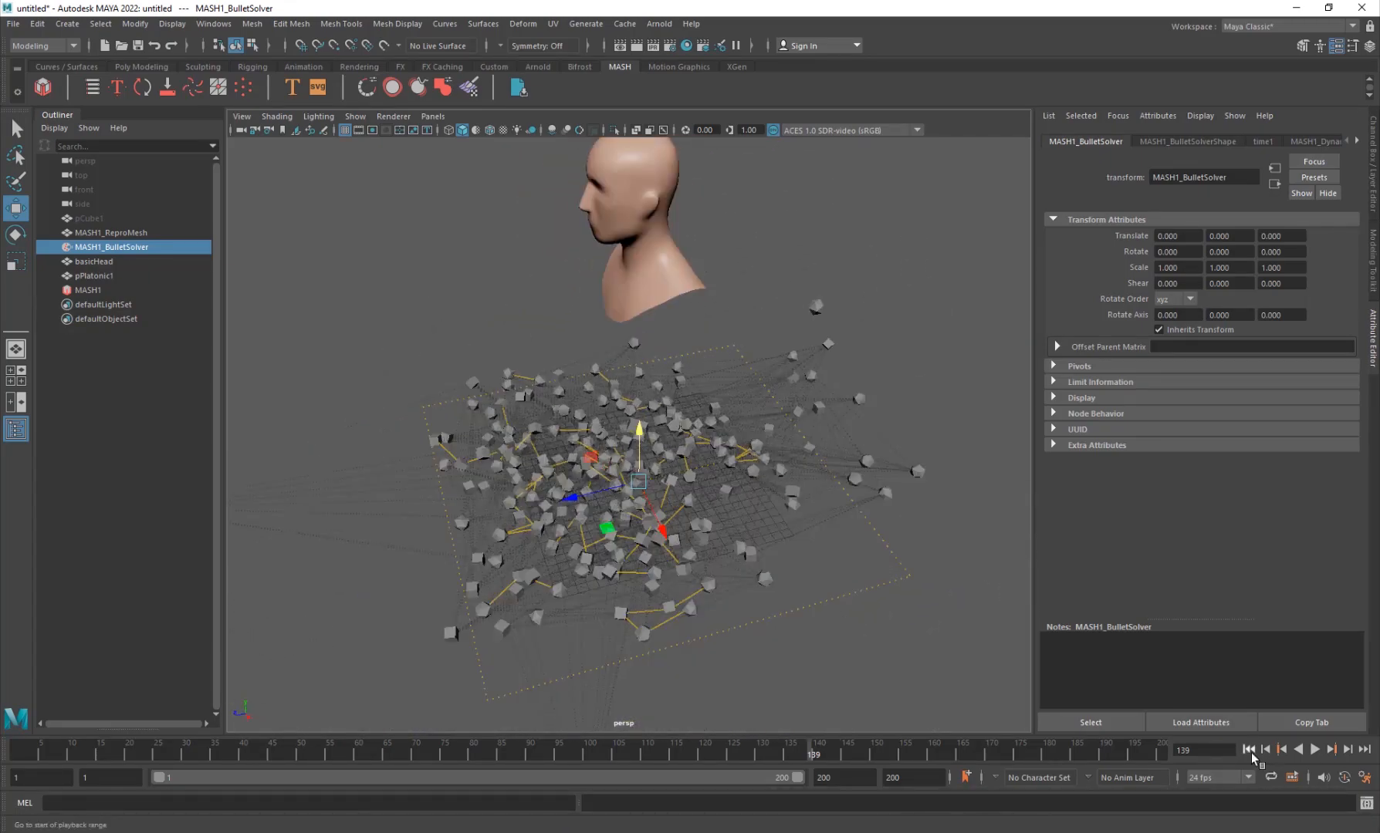
Step: Play the simulation again from the first frame, stopping at frame 92 to examine the linked pieces falling around the head
click(1250, 750)
click(1315, 748)
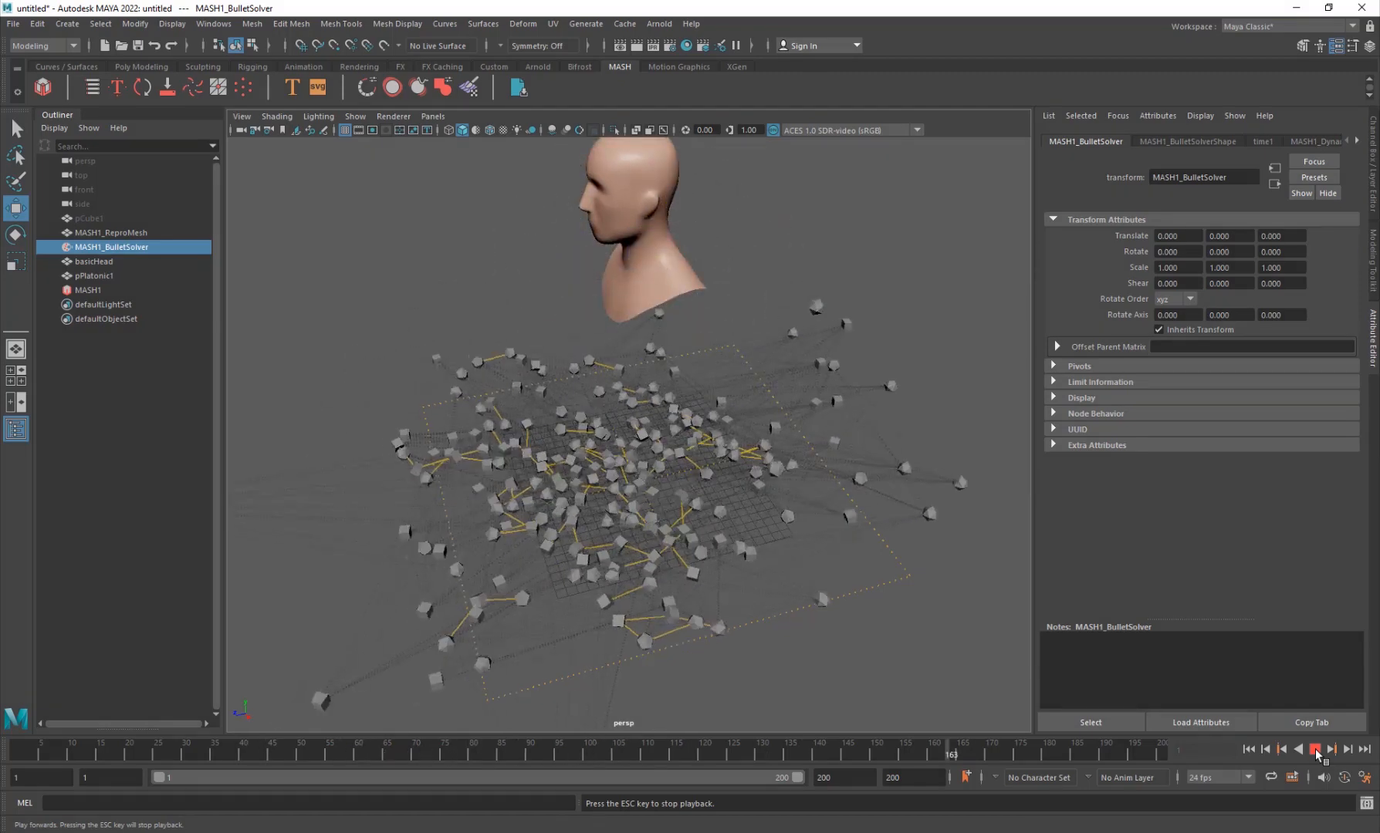
key(Escape)
alt+drag(747, 510, 695, 479)
scroll(696, 479, up, 5)
alt+drag(607, 588, 673, 525)
scroll(656, 537, down, 6)
click(1315, 750)
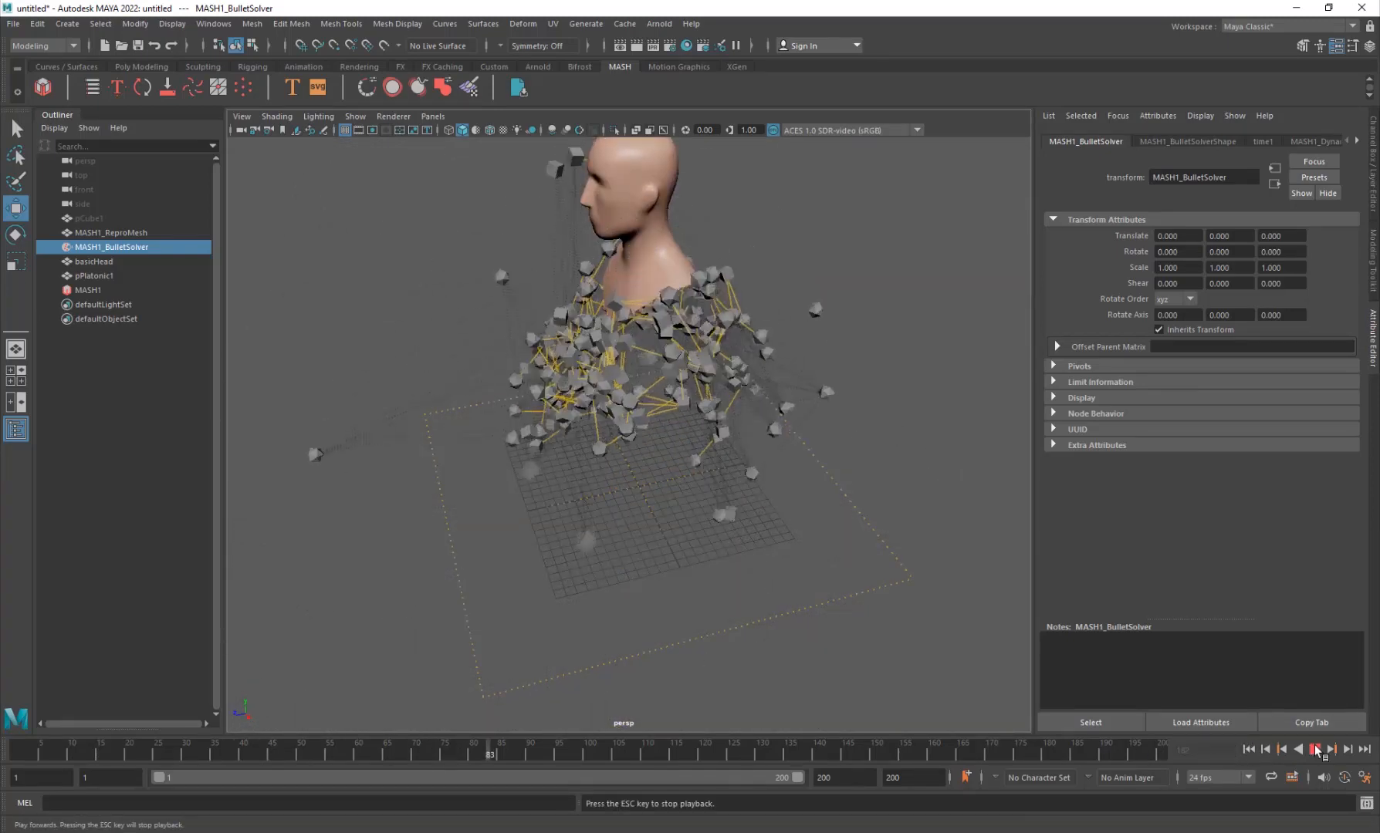
key(Escape)
alt+drag(556, 403, 510, 494)
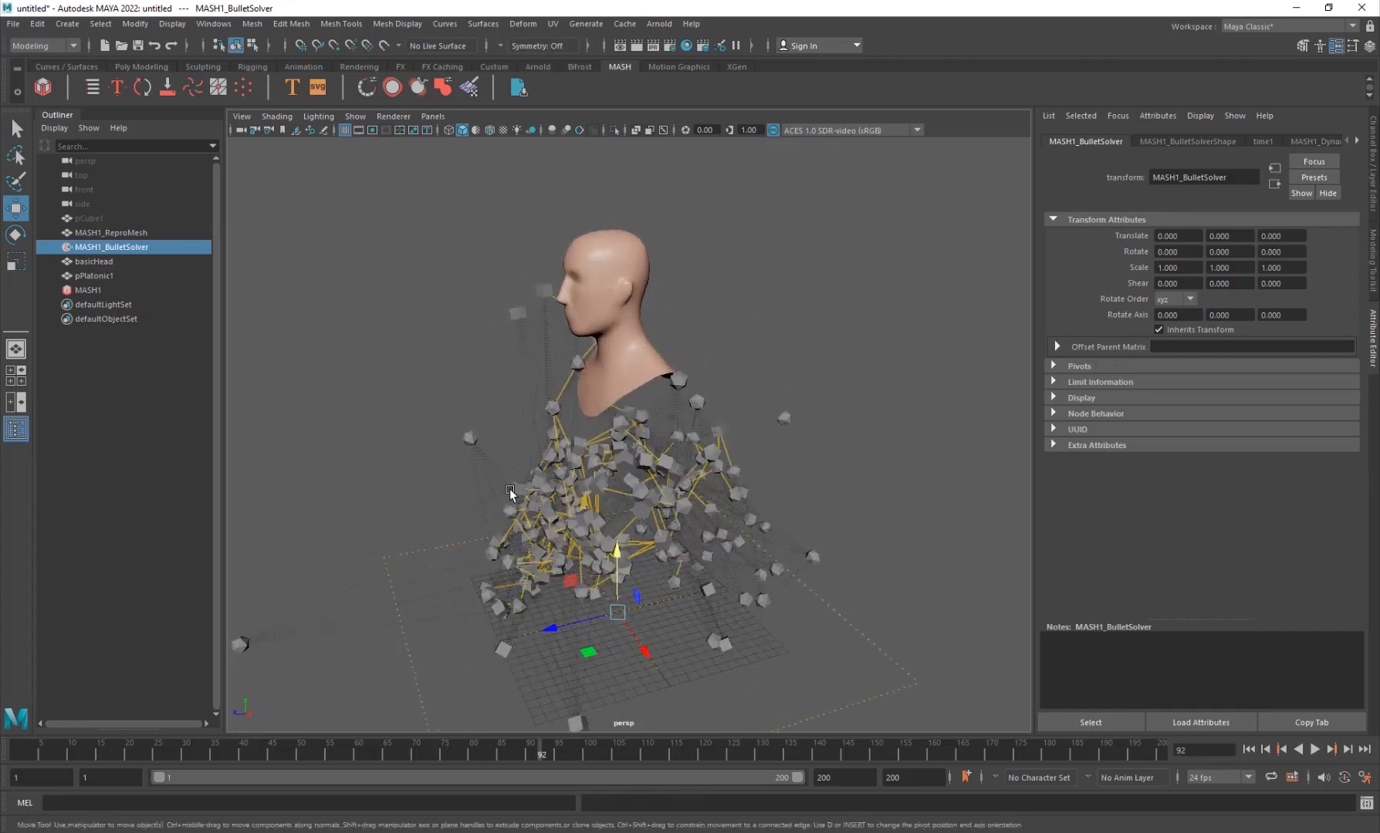
Step: Add a Color node to the MASH1 network and give the pieces a saturated blue colour with random hue variation
click(126, 292)
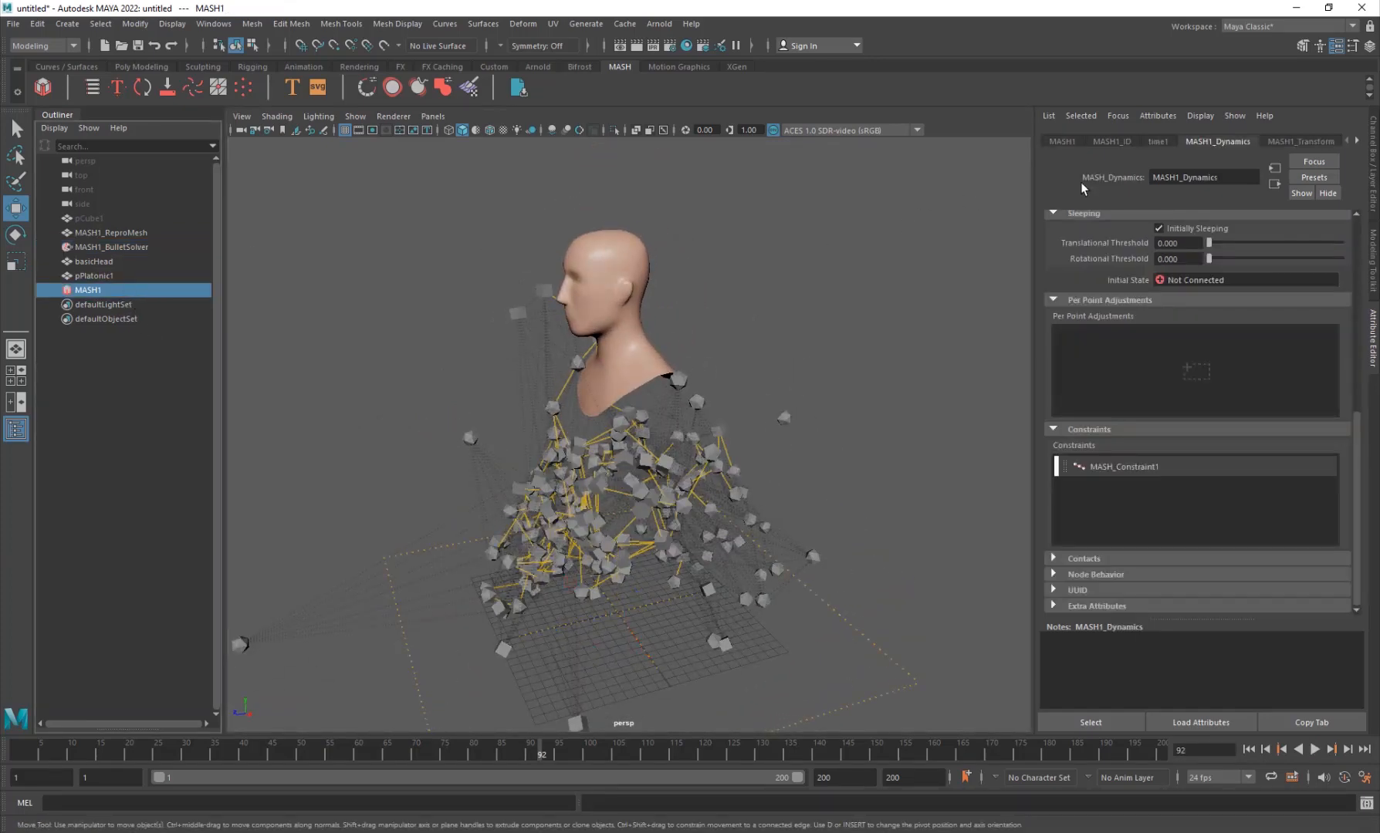
click(1061, 142)
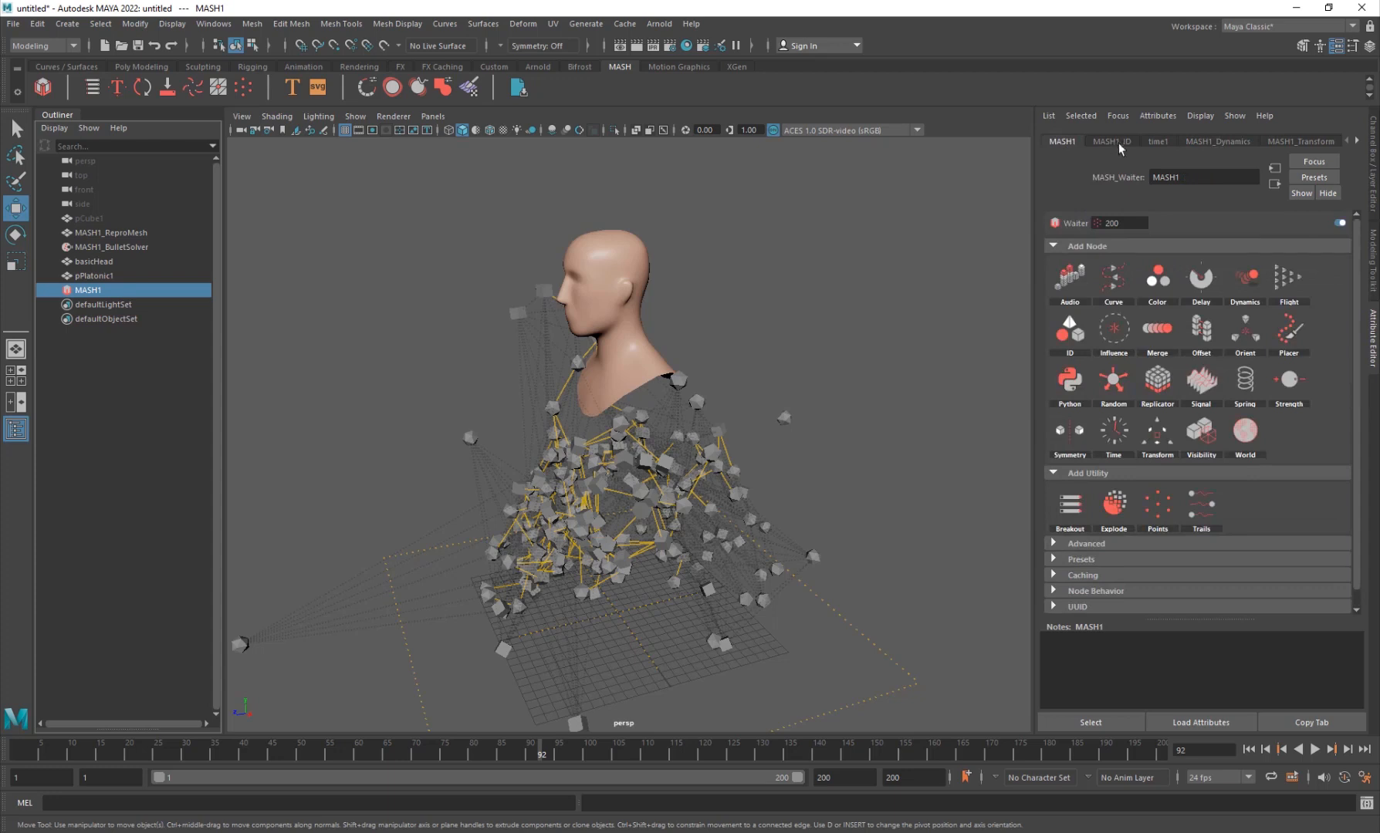
click(1230, 142)
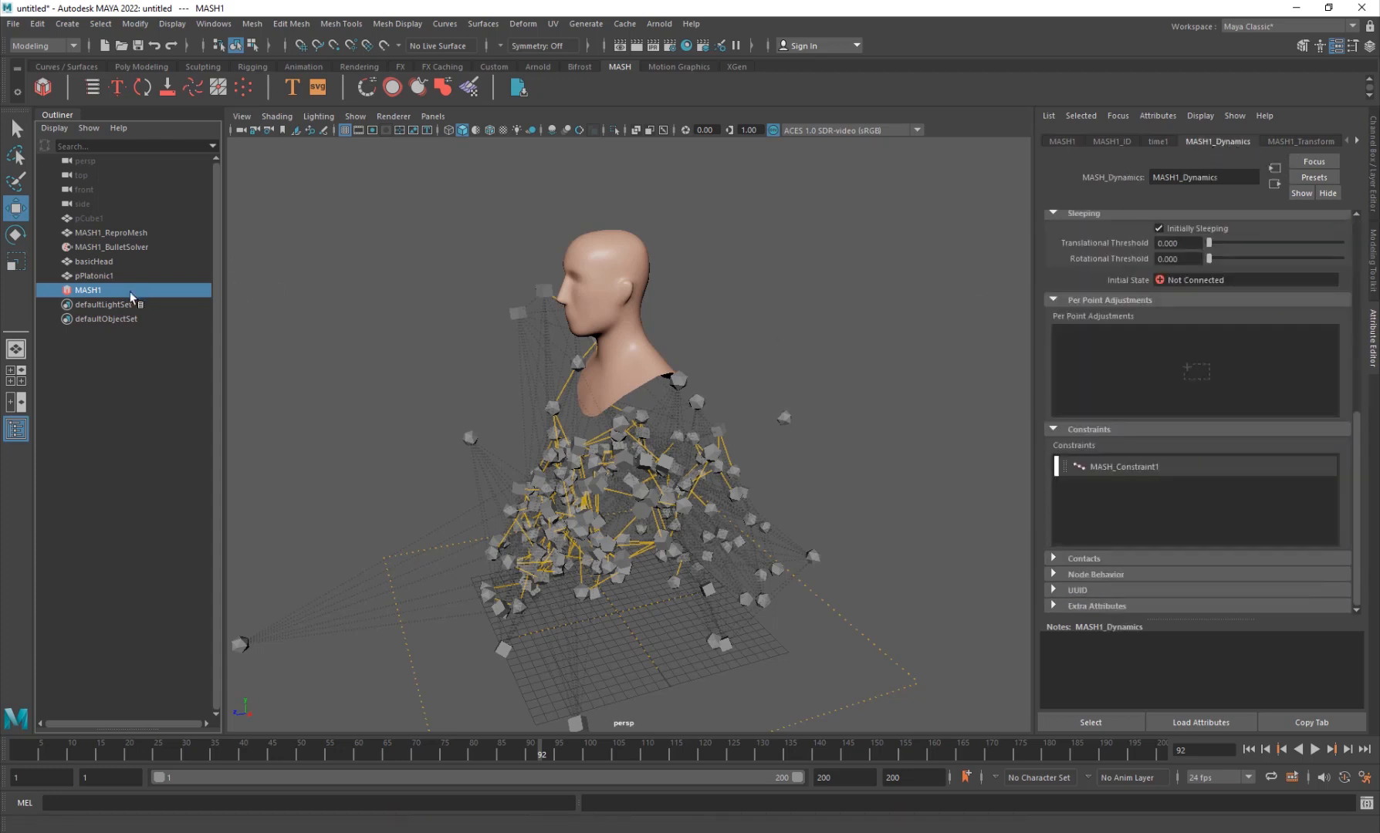
click(1065, 145)
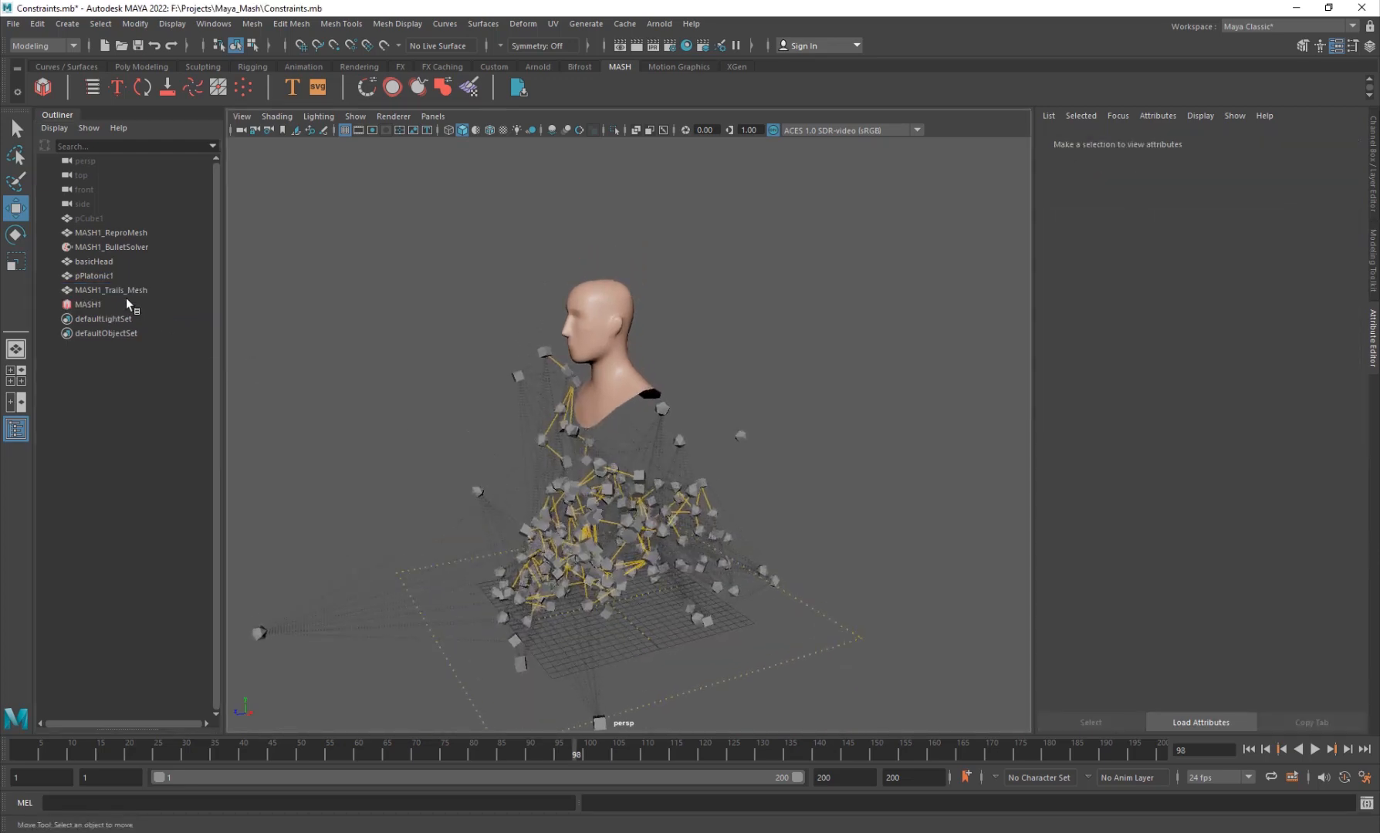
click(126, 303)
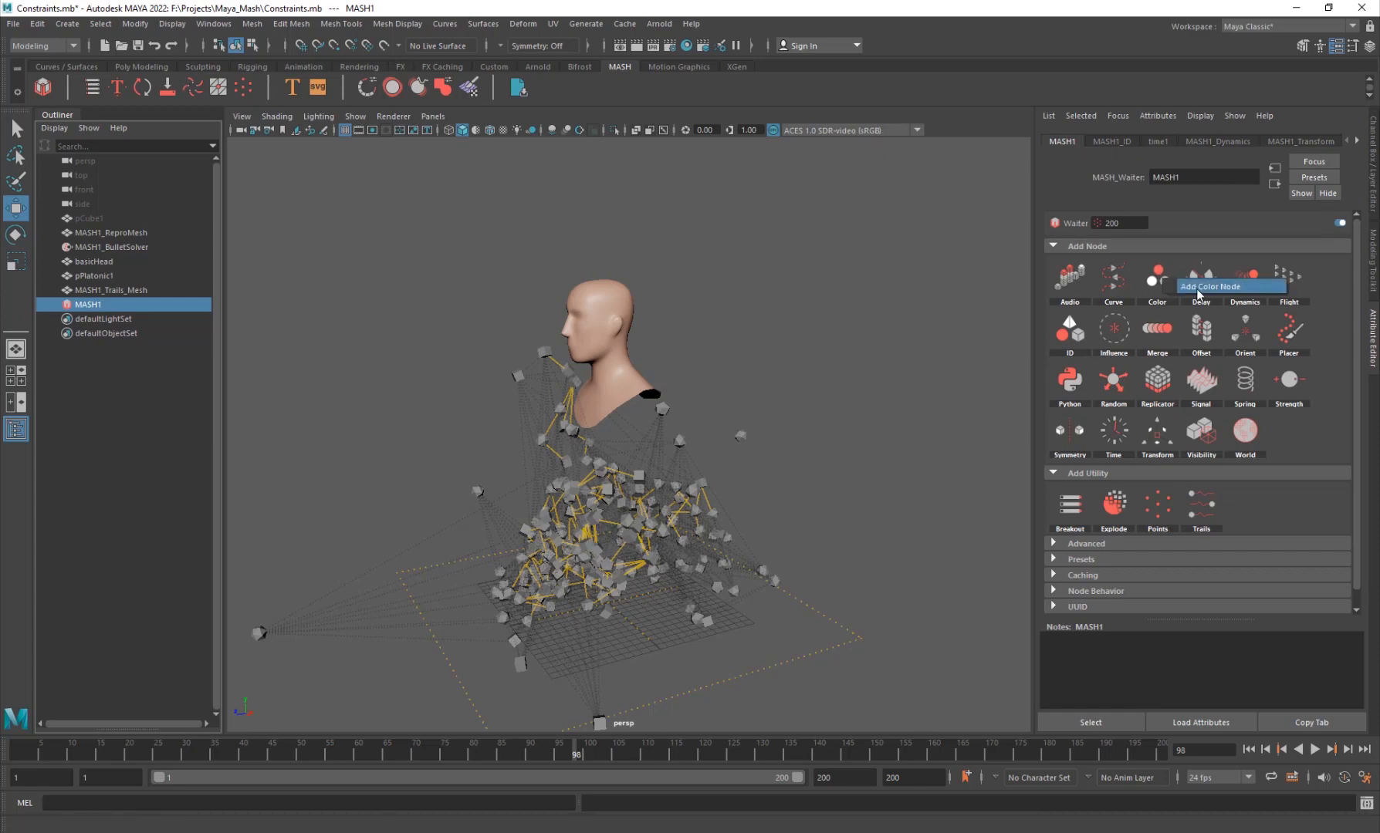
click(1209, 287)
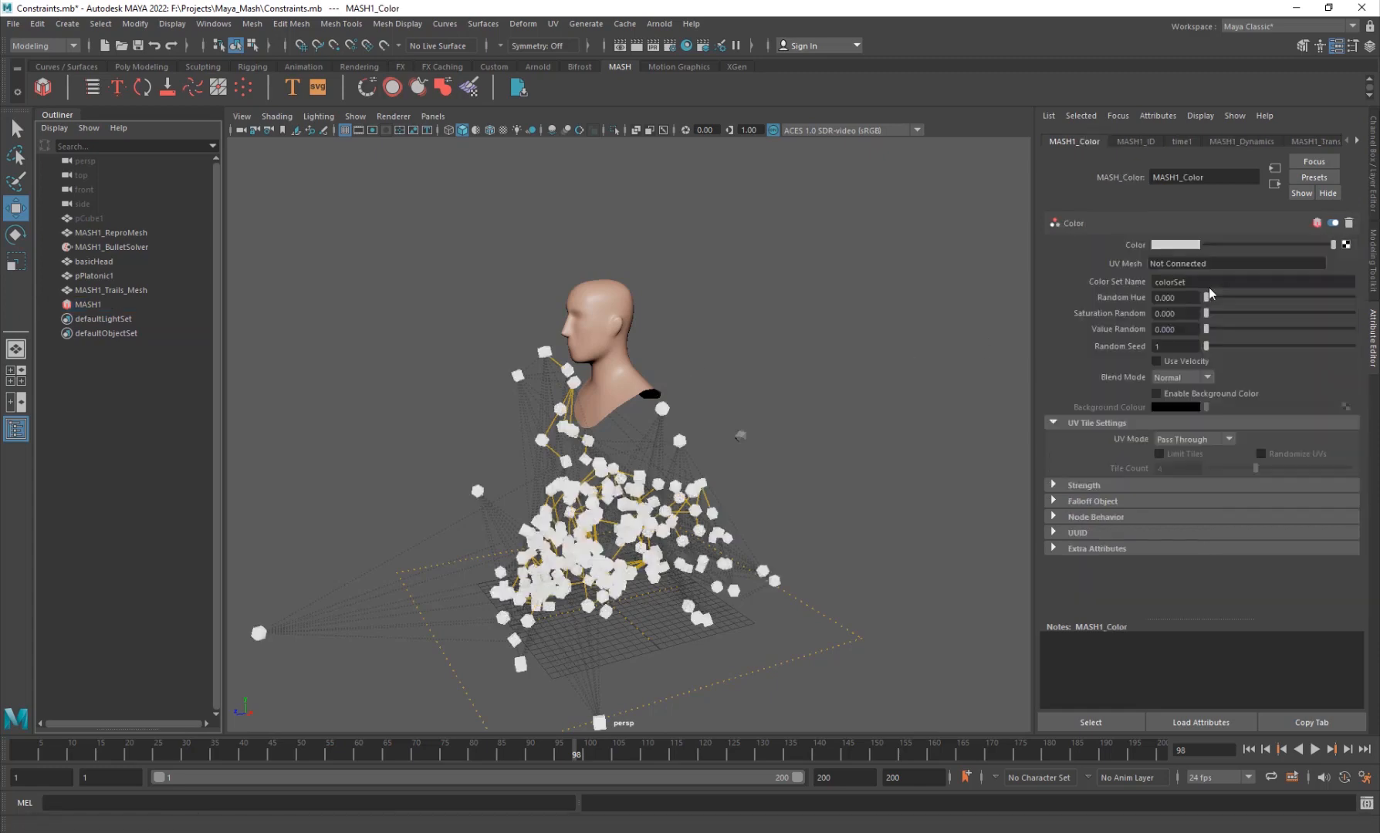
click(1187, 247)
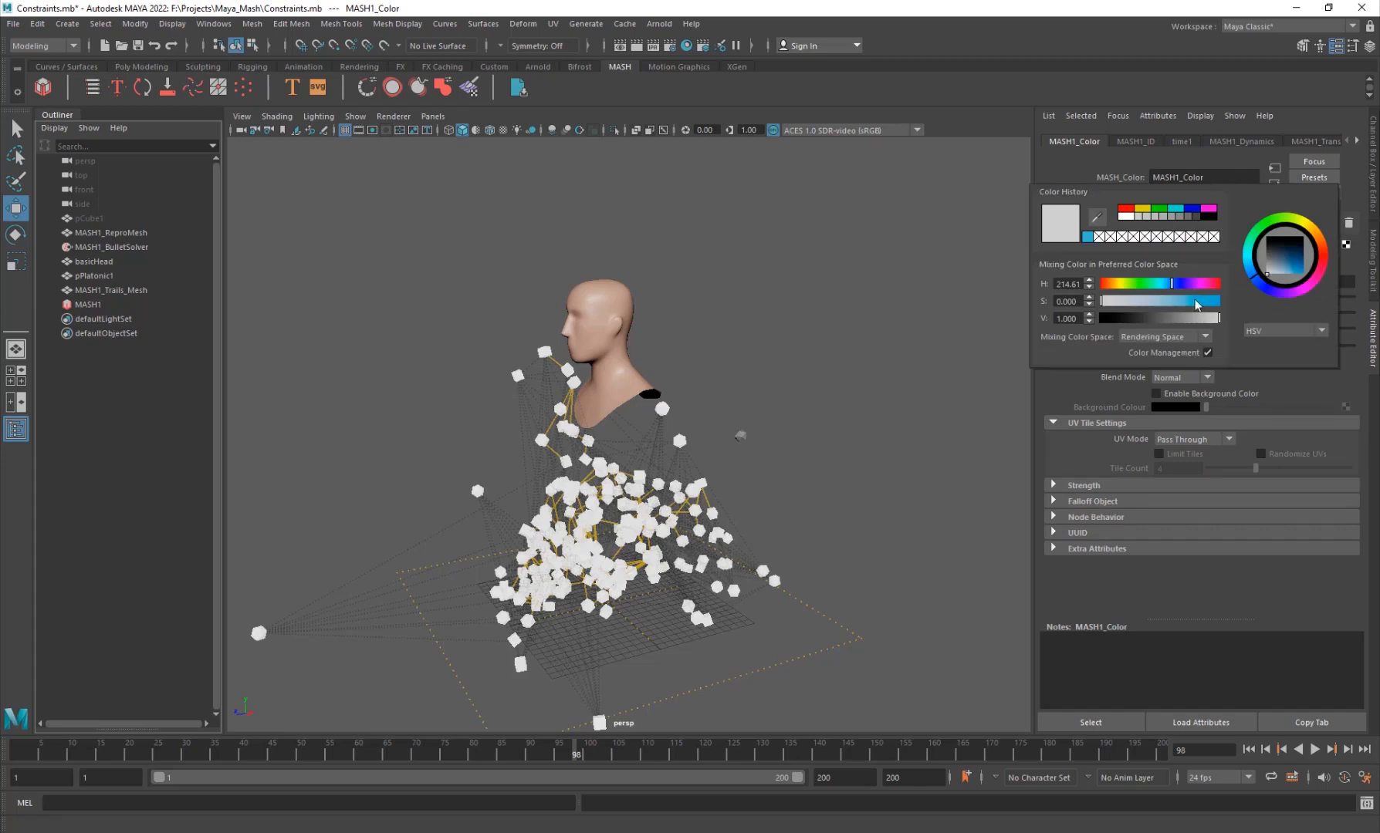
drag(1197, 305, 1226, 305)
click(887, 478)
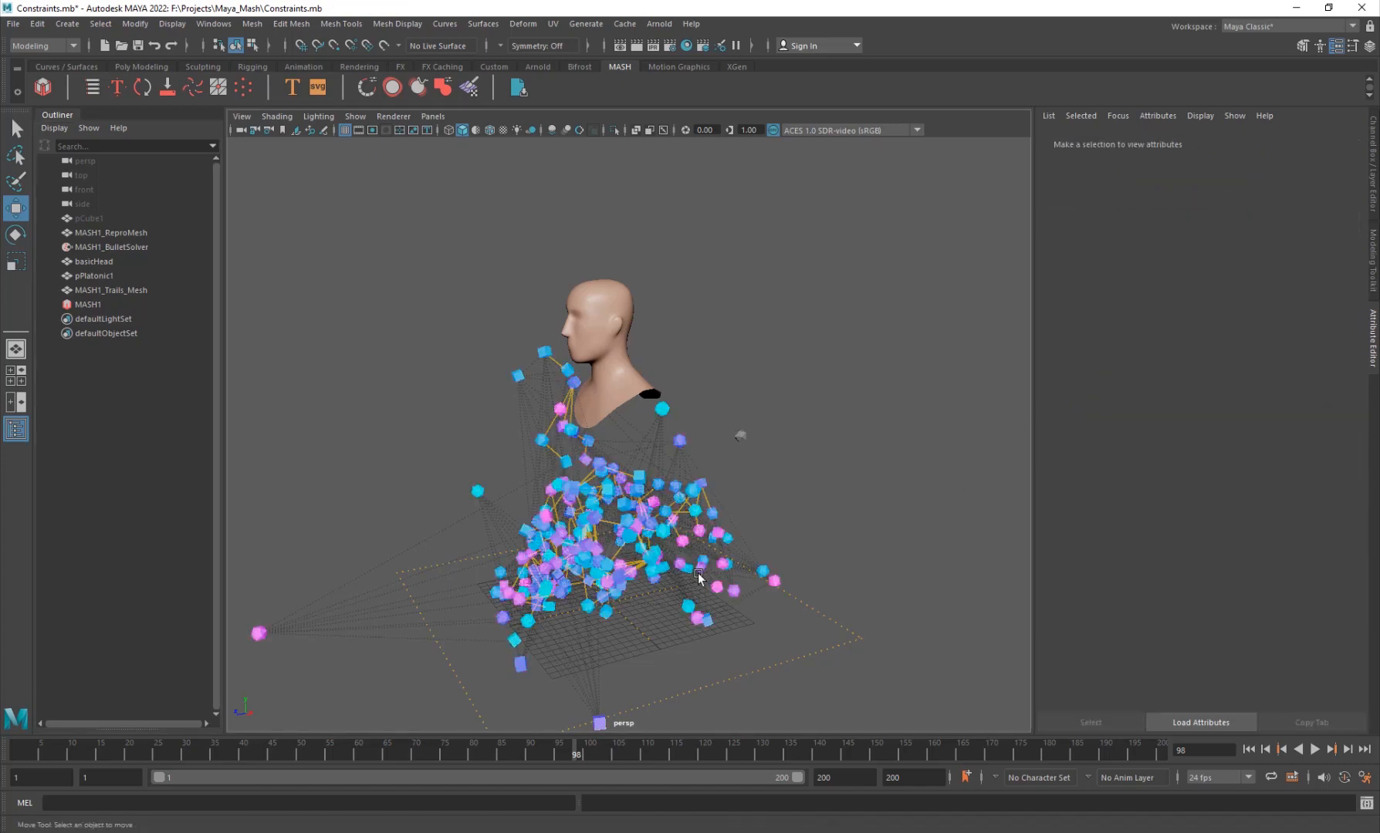
Step: Add a Trails node to the MASH1 network
alt+drag(699, 575, 642, 564)
scroll(634, 495, up, 4)
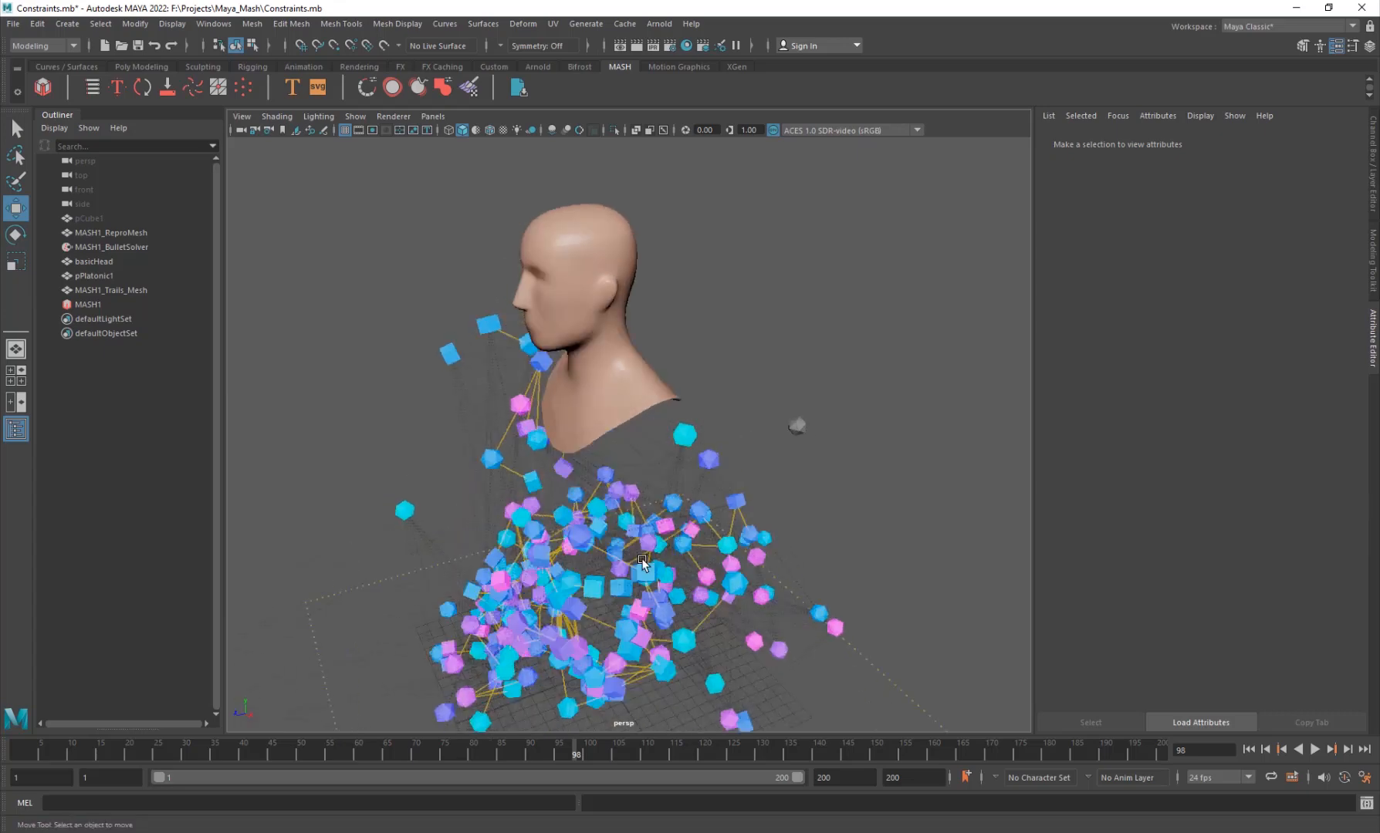
click(102, 306)
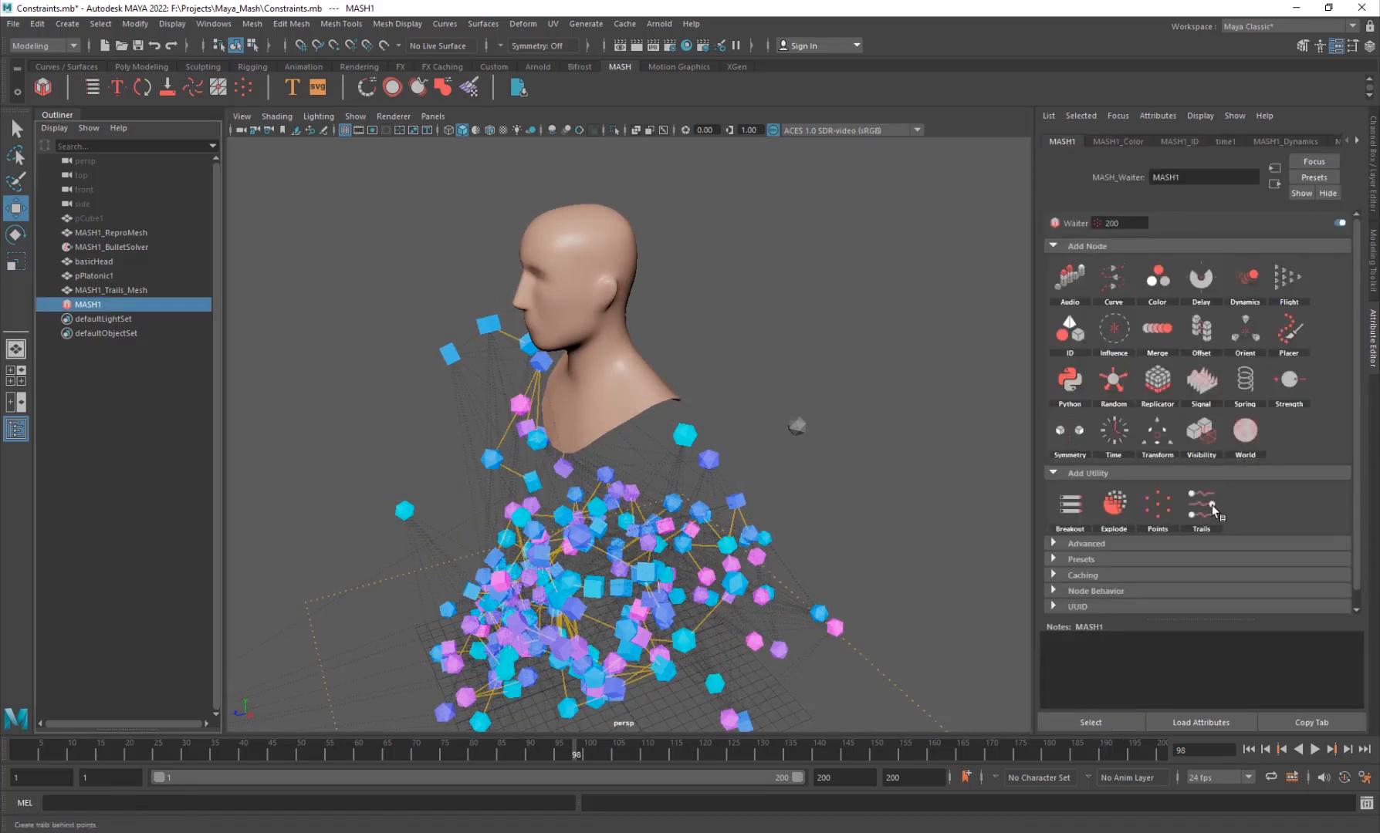
right_click(1207, 506)
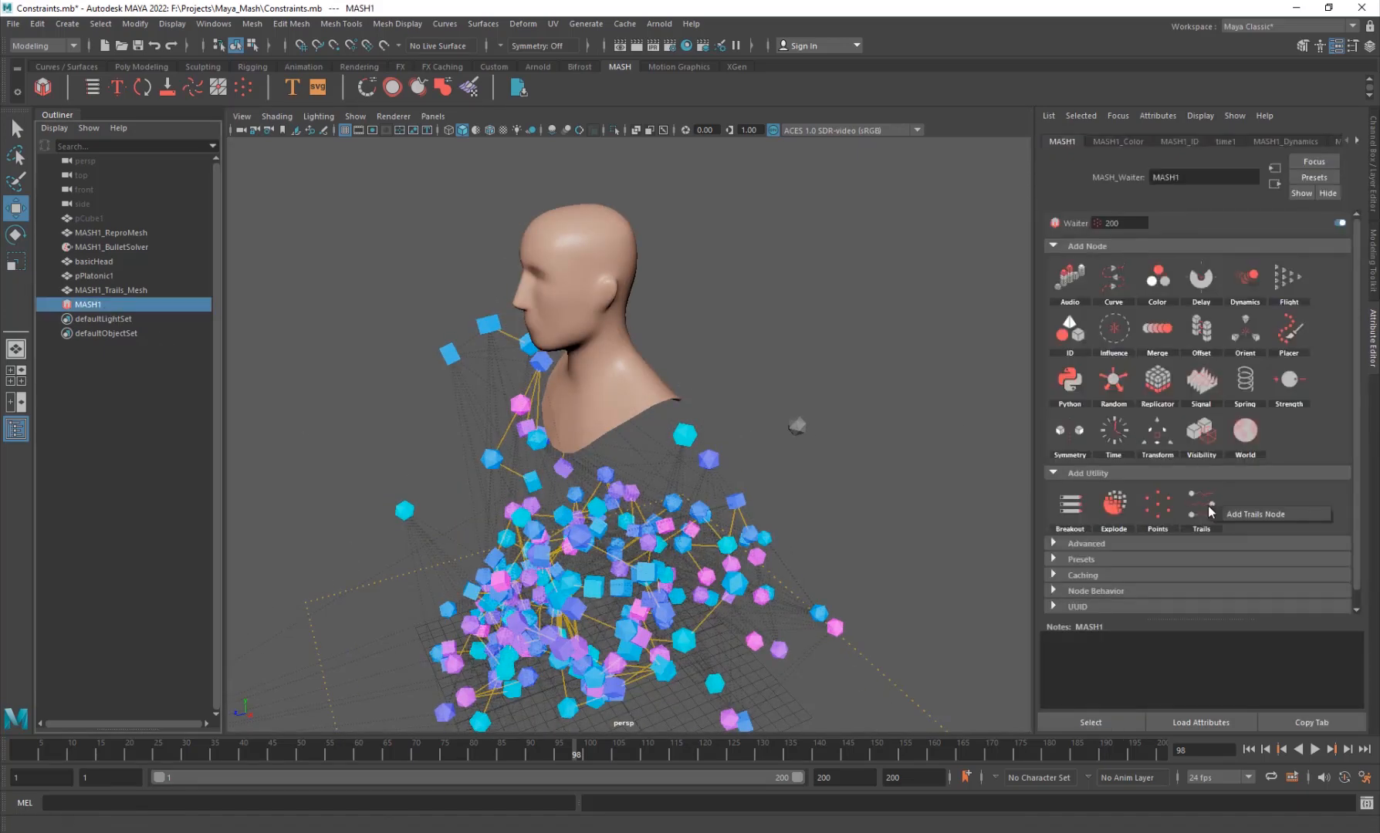
click(1280, 515)
scroll(618, 432, down, 5)
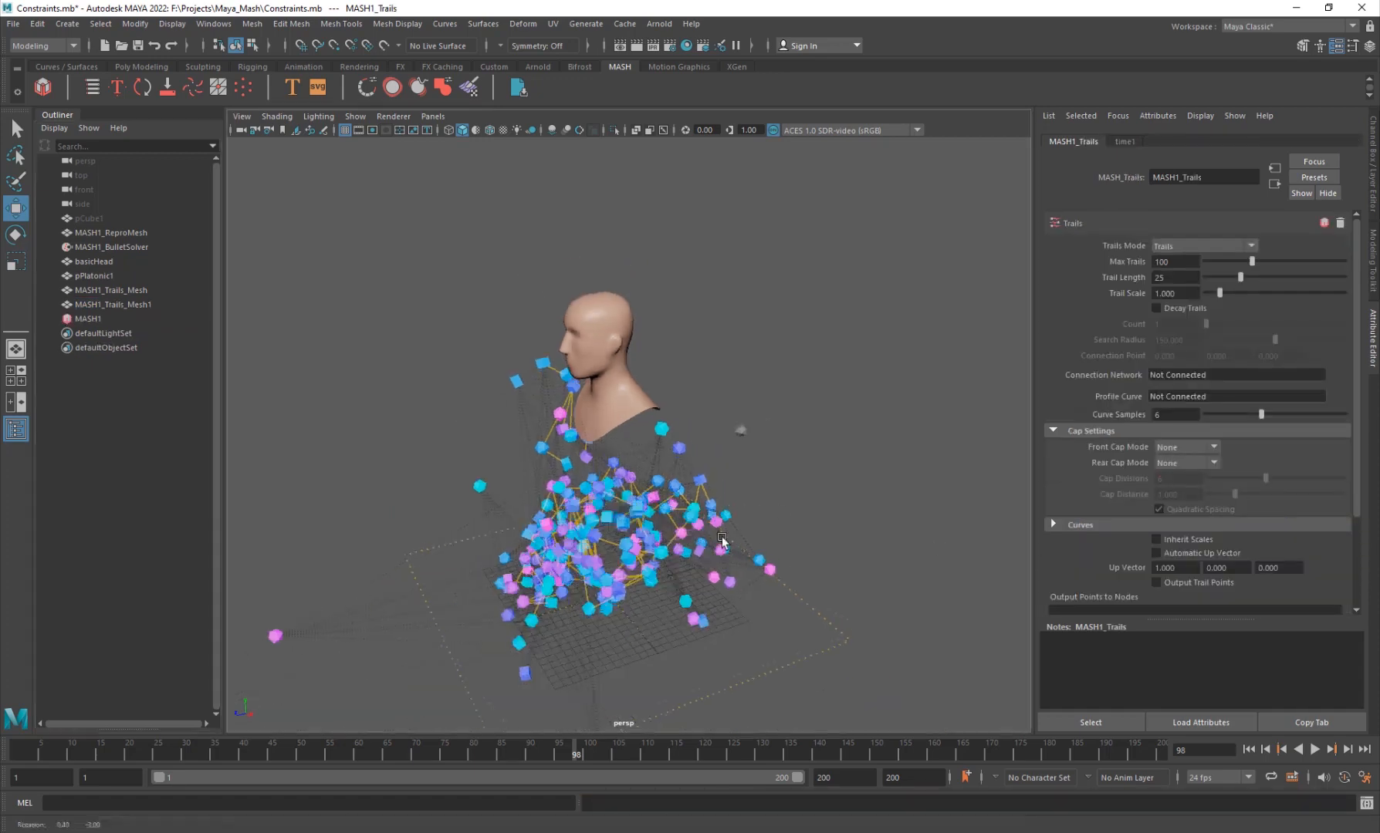
Step: Play the simulation with trails from the first frame and stop it at frame 72
click(1314, 749)
click(1313, 749)
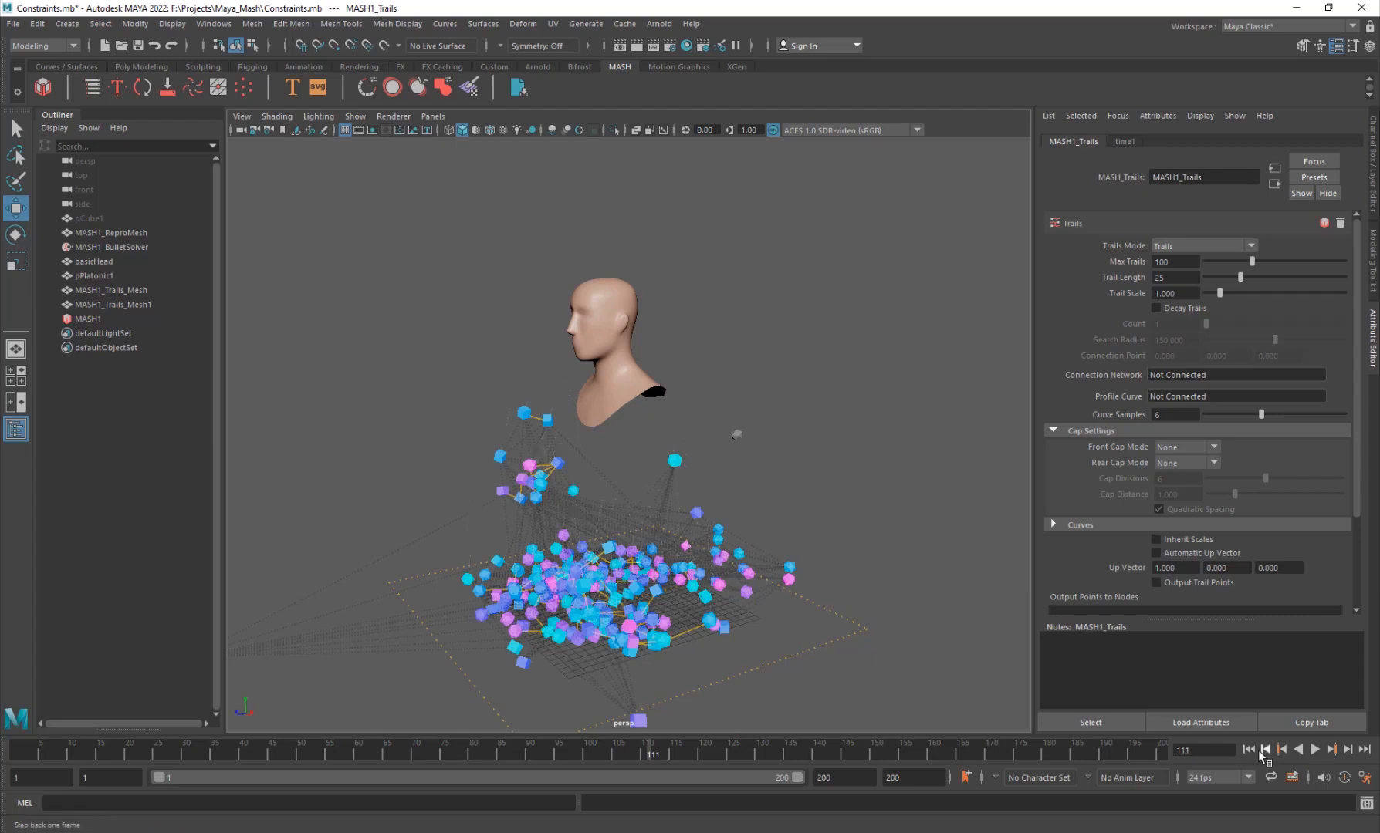
click(1249, 750)
click(1311, 750)
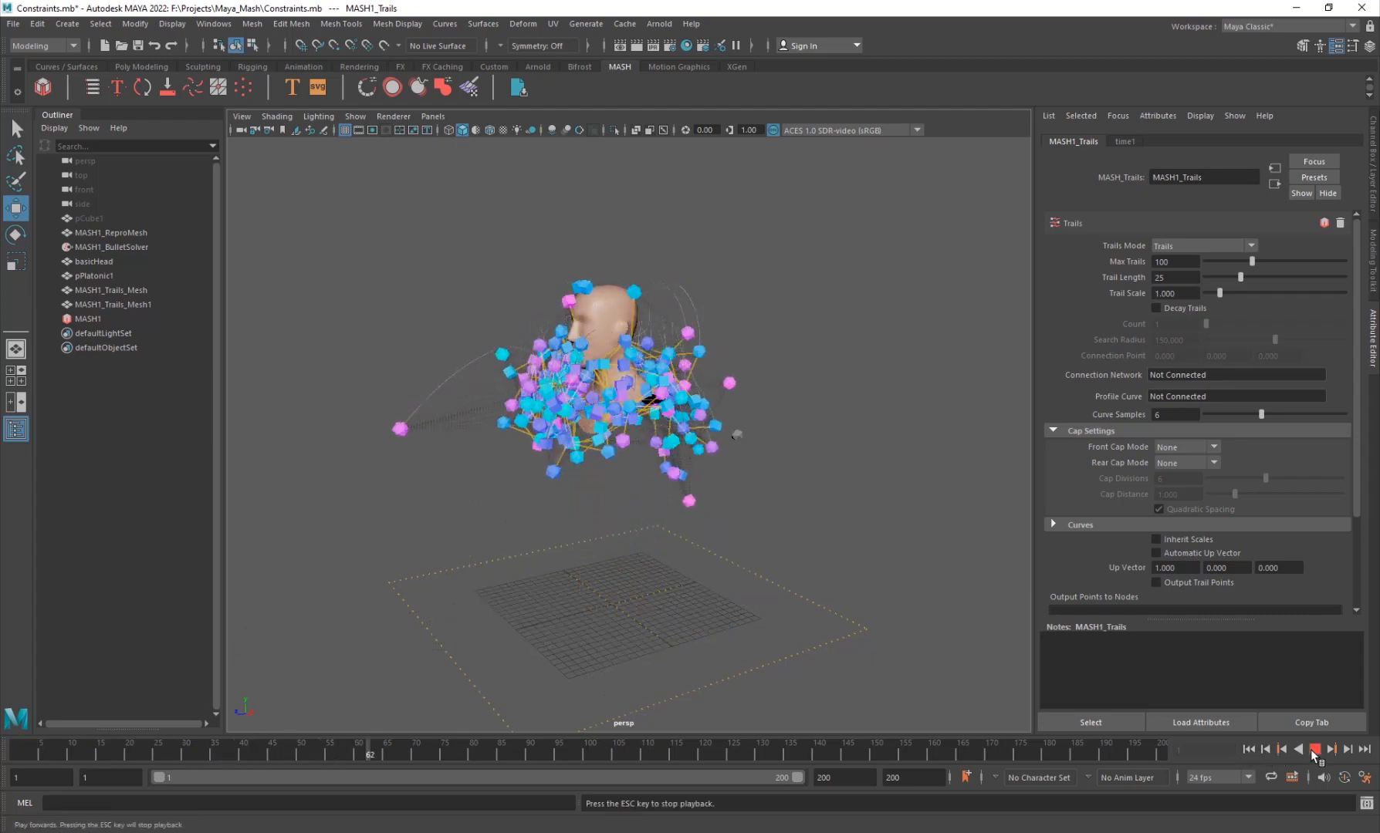
click(1313, 749)
Step: Select the new trails mesh, set its Trails Mode to Join the Dots and inspect the connections around the head
drag(394, 362, 425, 429)
scroll(479, 424, up, 5)
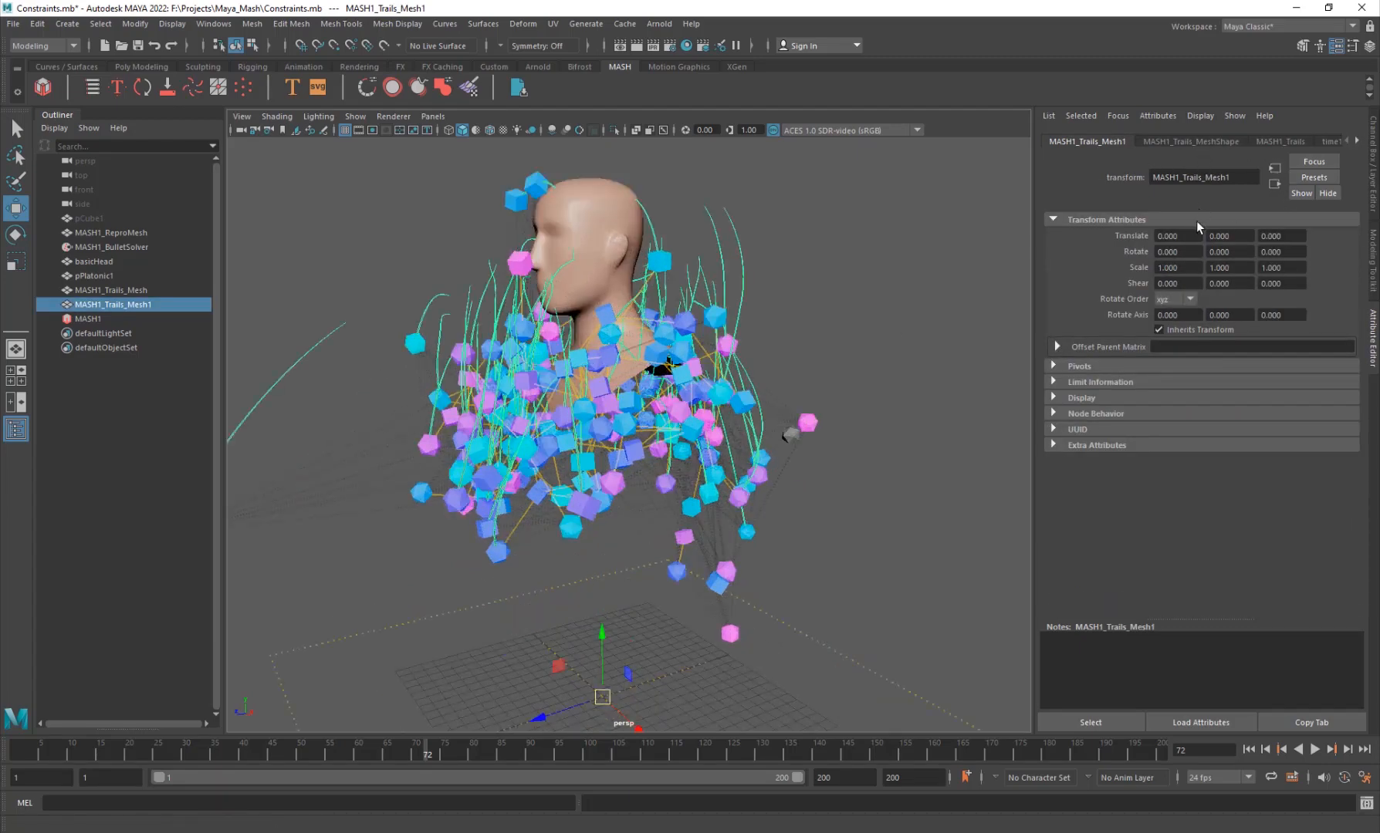
click(1220, 141)
click(1282, 142)
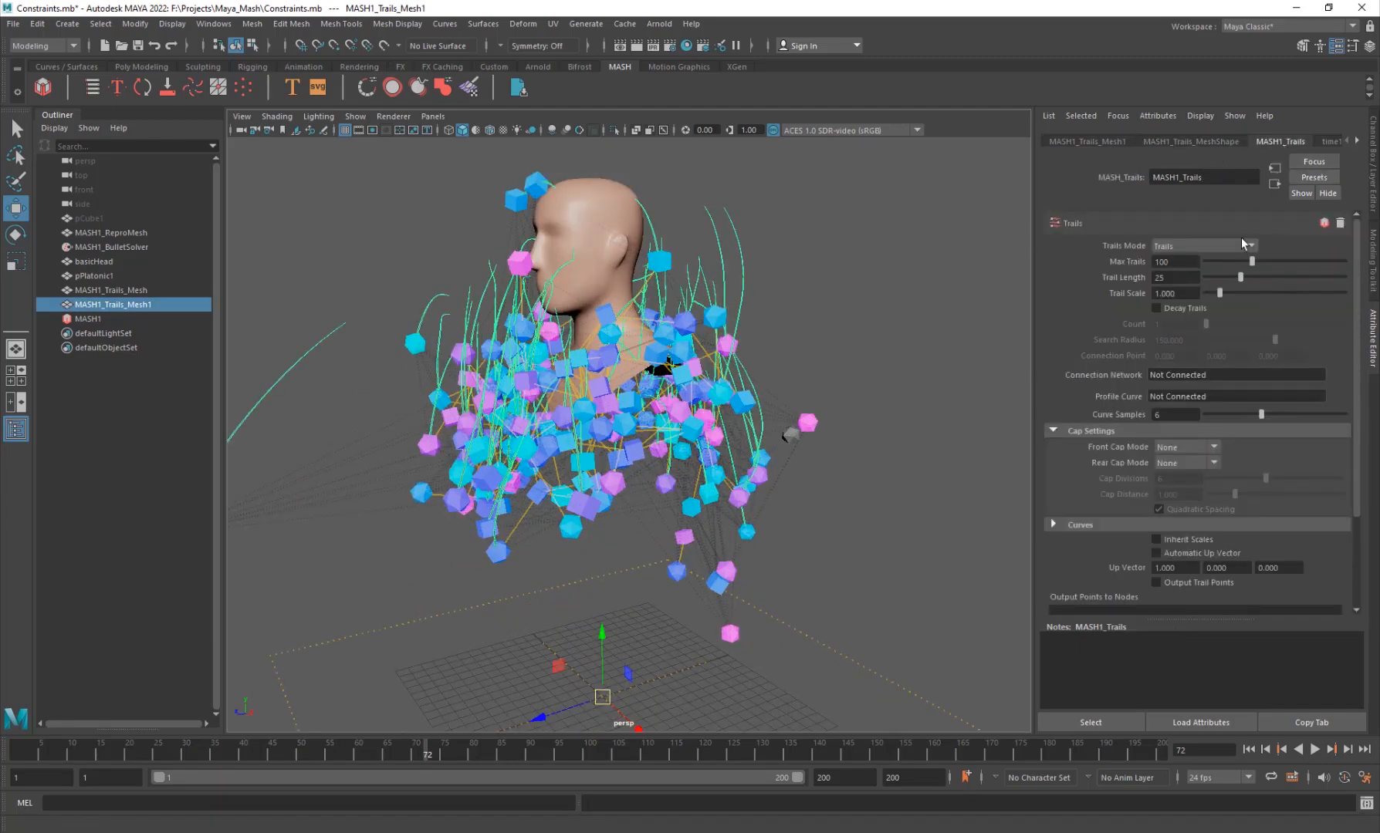
click(1206, 247)
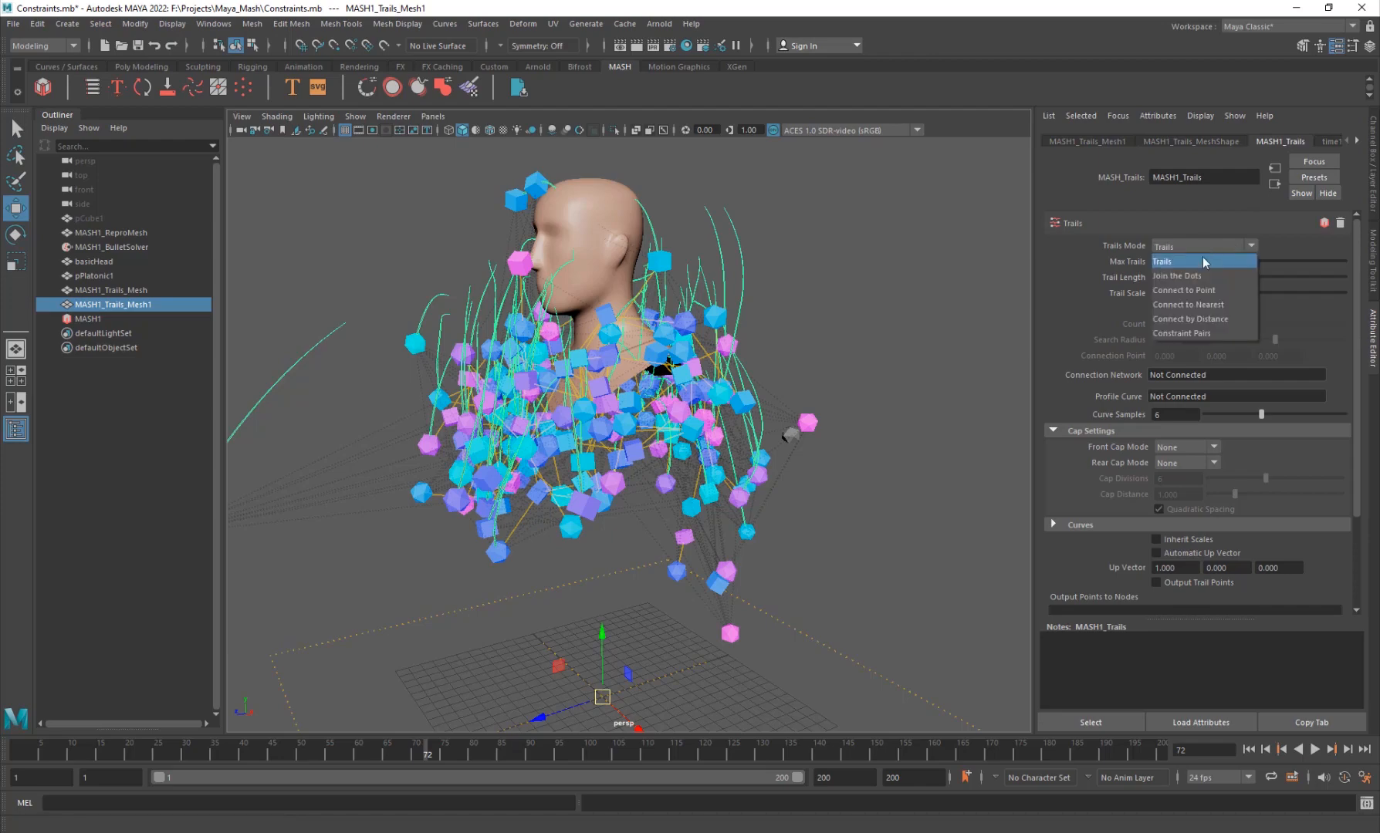
click(1192, 276)
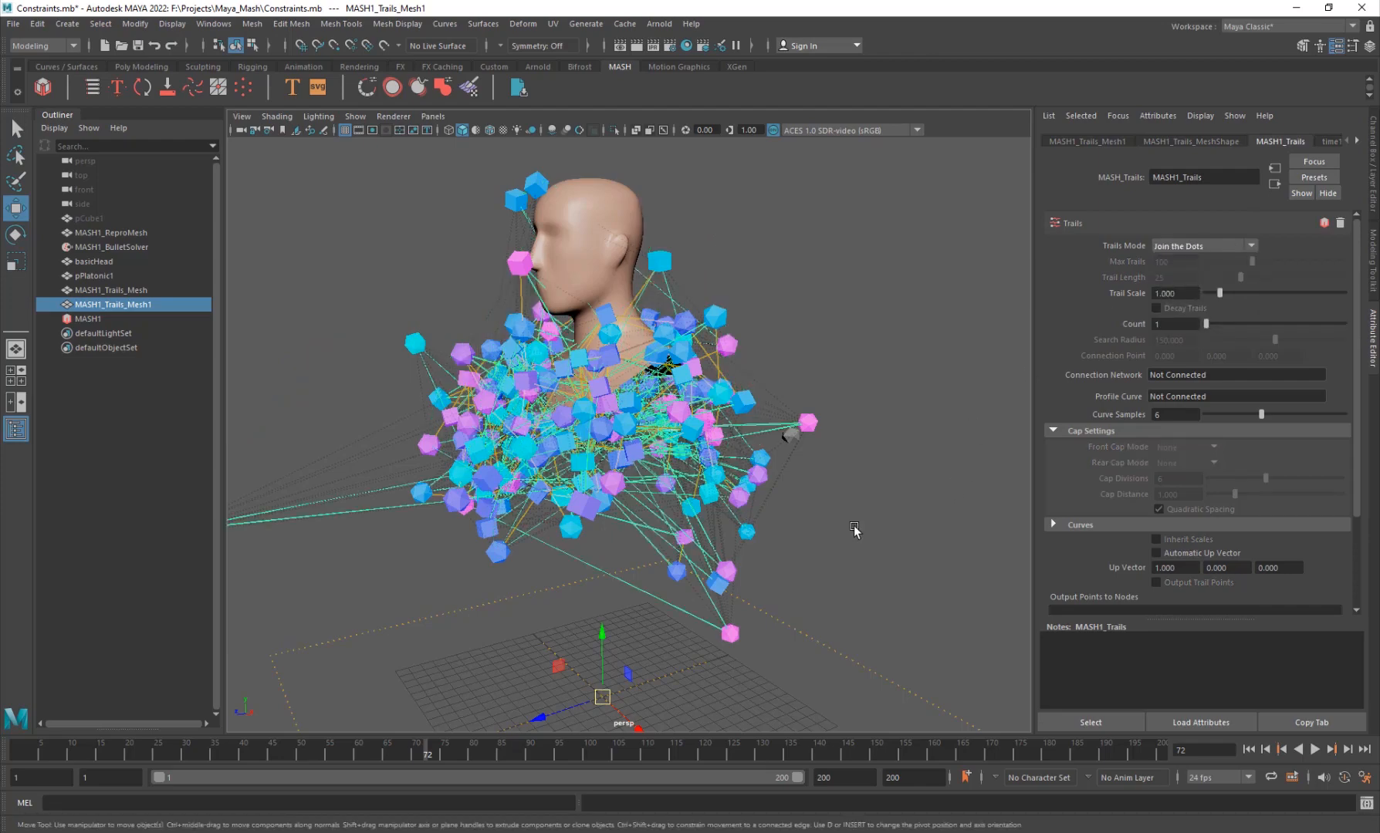
alt+drag(853, 532, 764, 609)
click(865, 575)
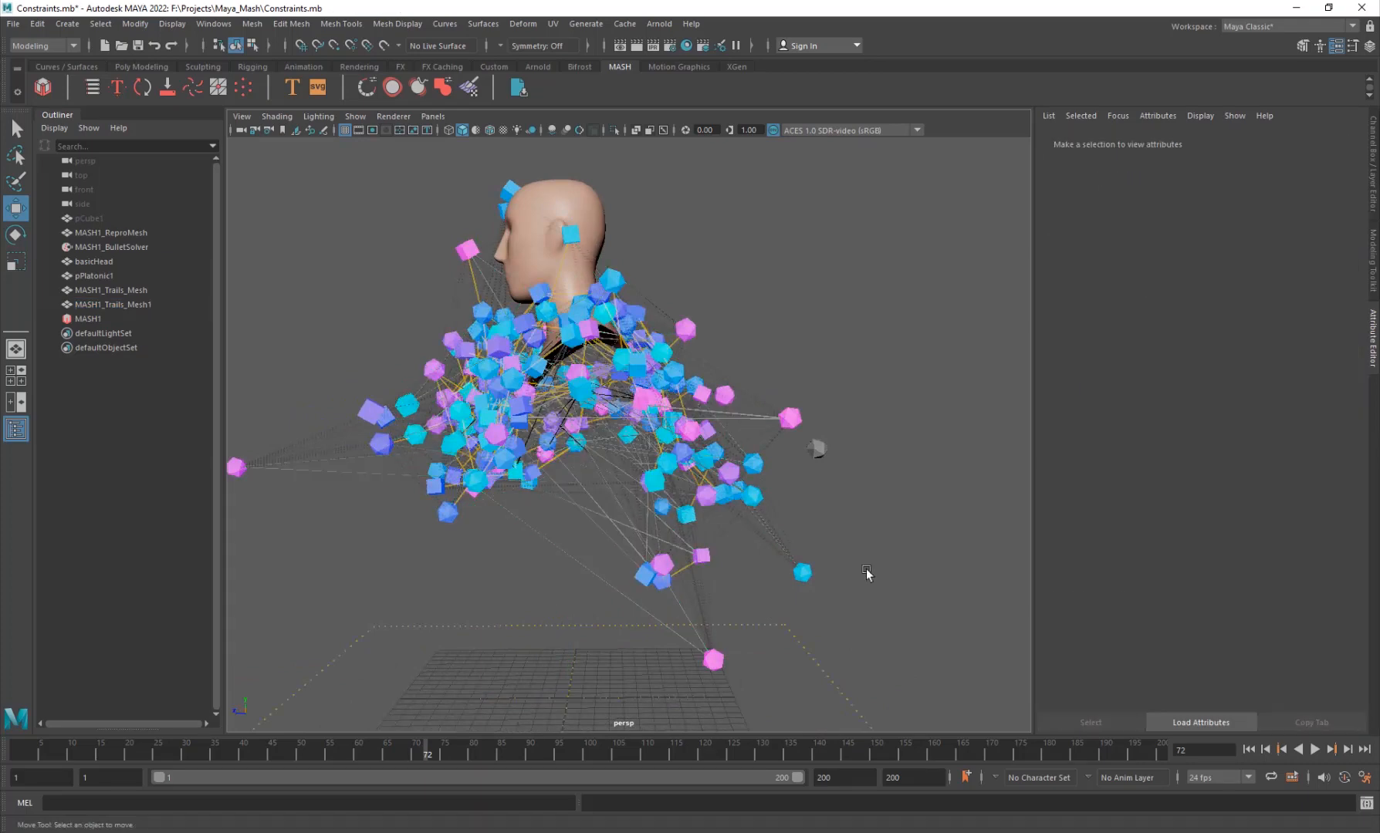
alt+drag(865, 576, 701, 629)
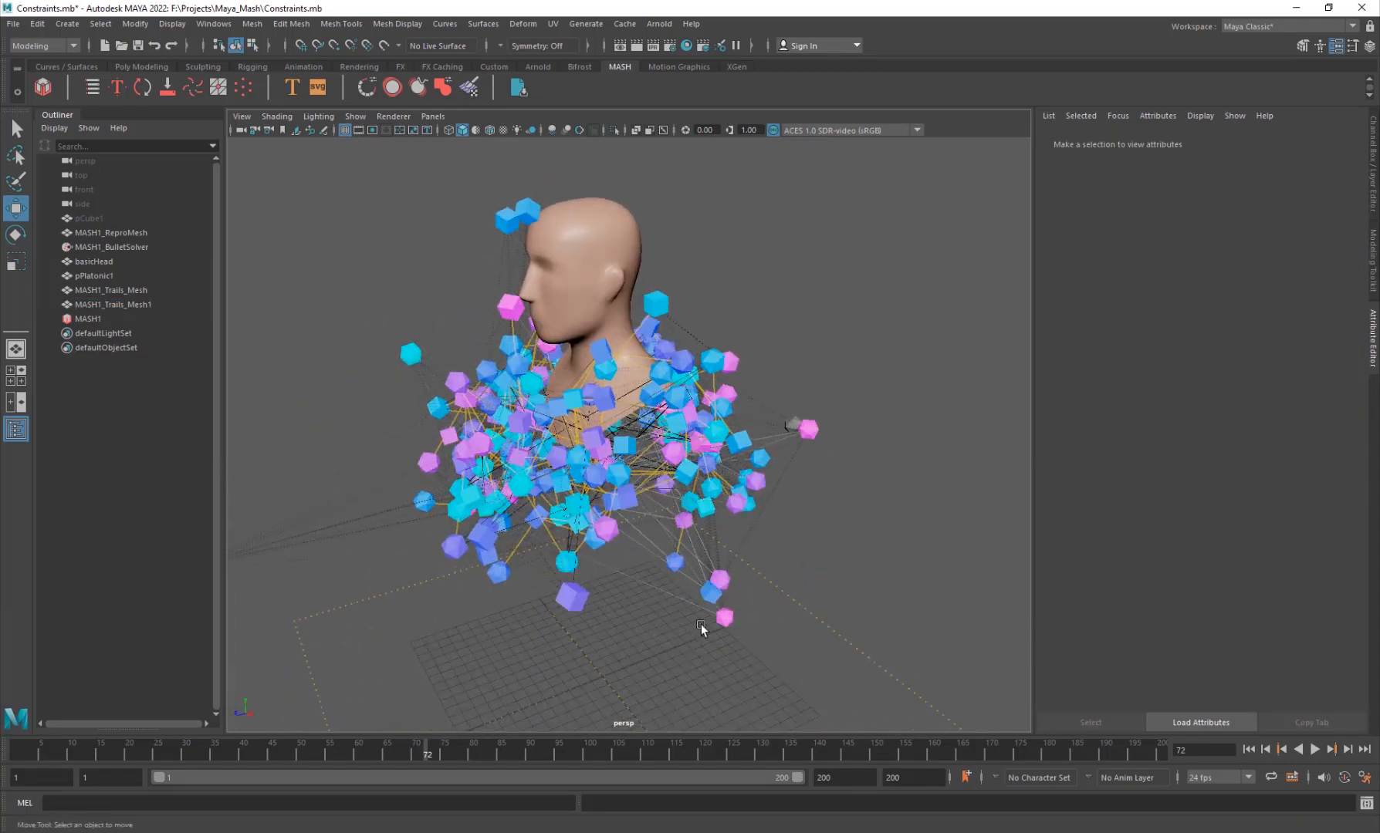
Step: Reselect MASH1_Trails_Mesh1, set its Trail Scale to 1.990 and try a Count of 3
click(362, 457)
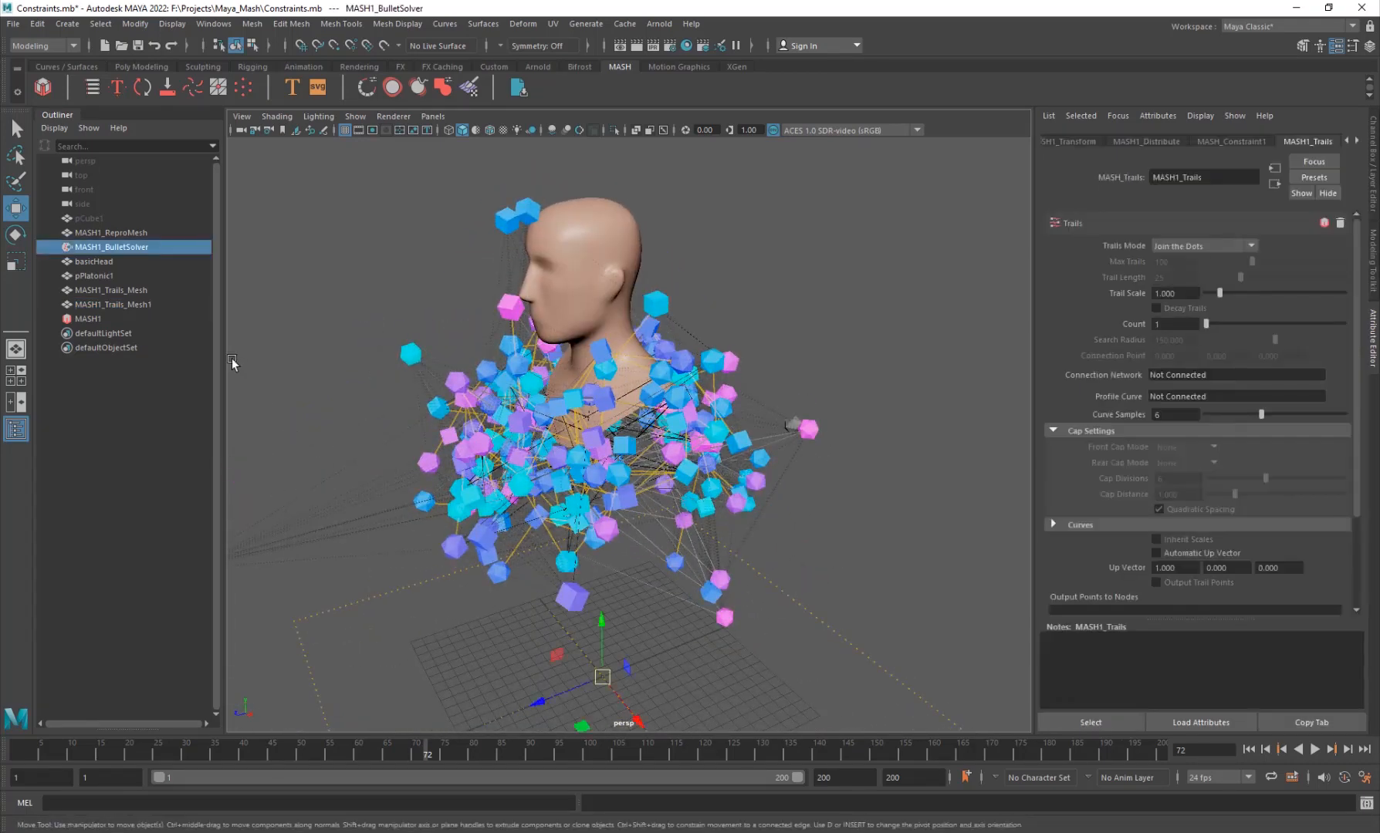
click(145, 291)
click(148, 304)
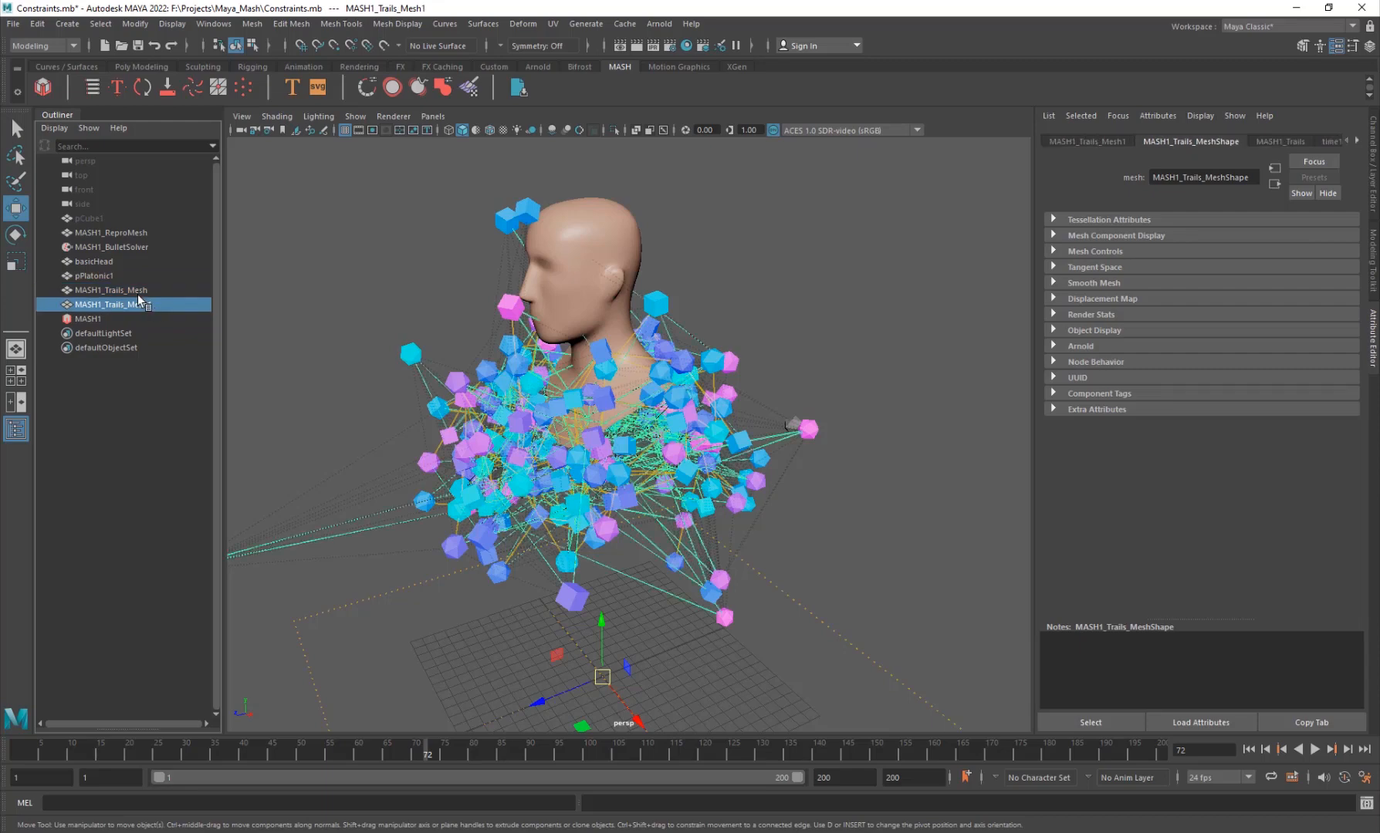
click(138, 291)
click(145, 305)
click(1282, 141)
drag(1221, 293, 1245, 331)
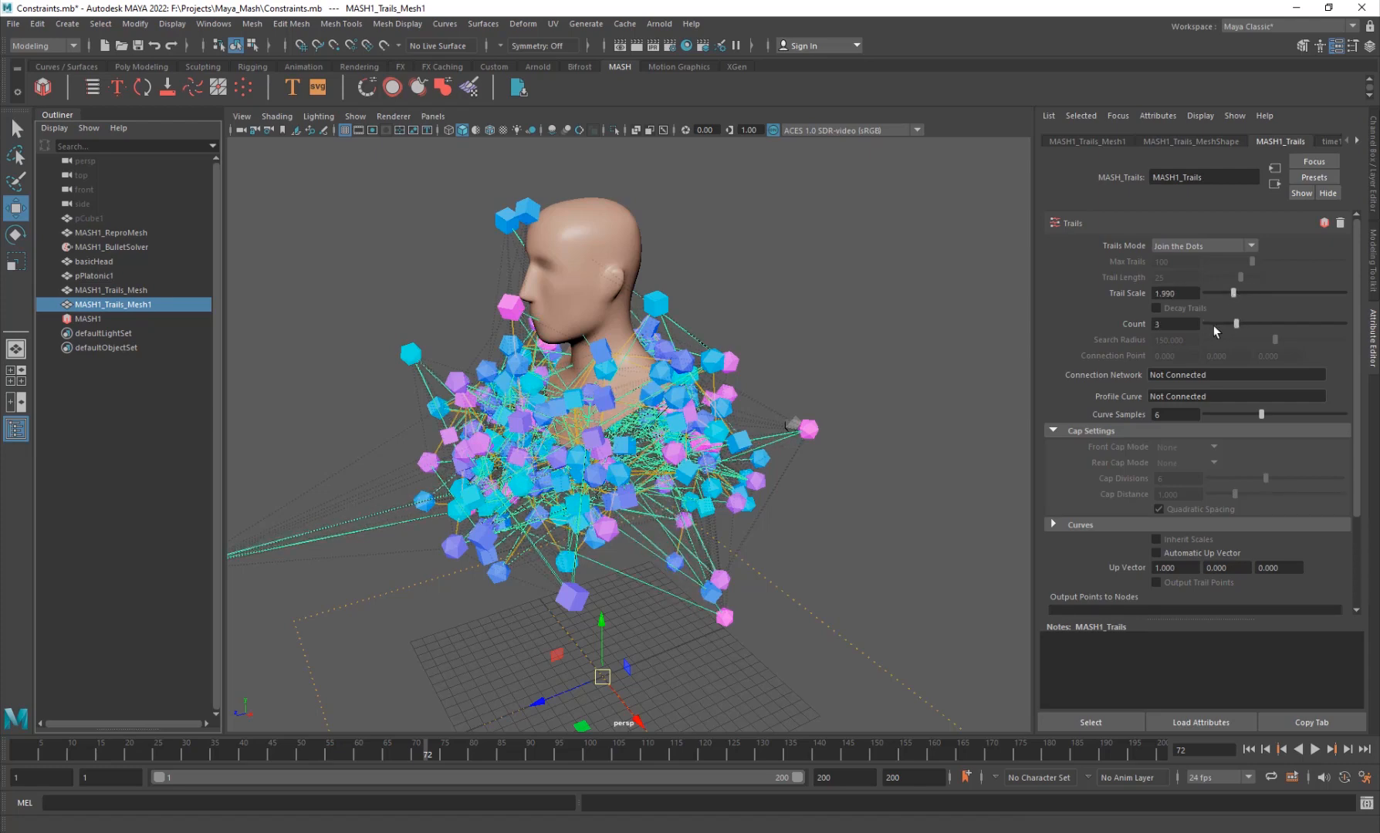
Step: Try the Connect to Point Trails Mode on the trails mesh and return it to Join the Dots
click(1193, 247)
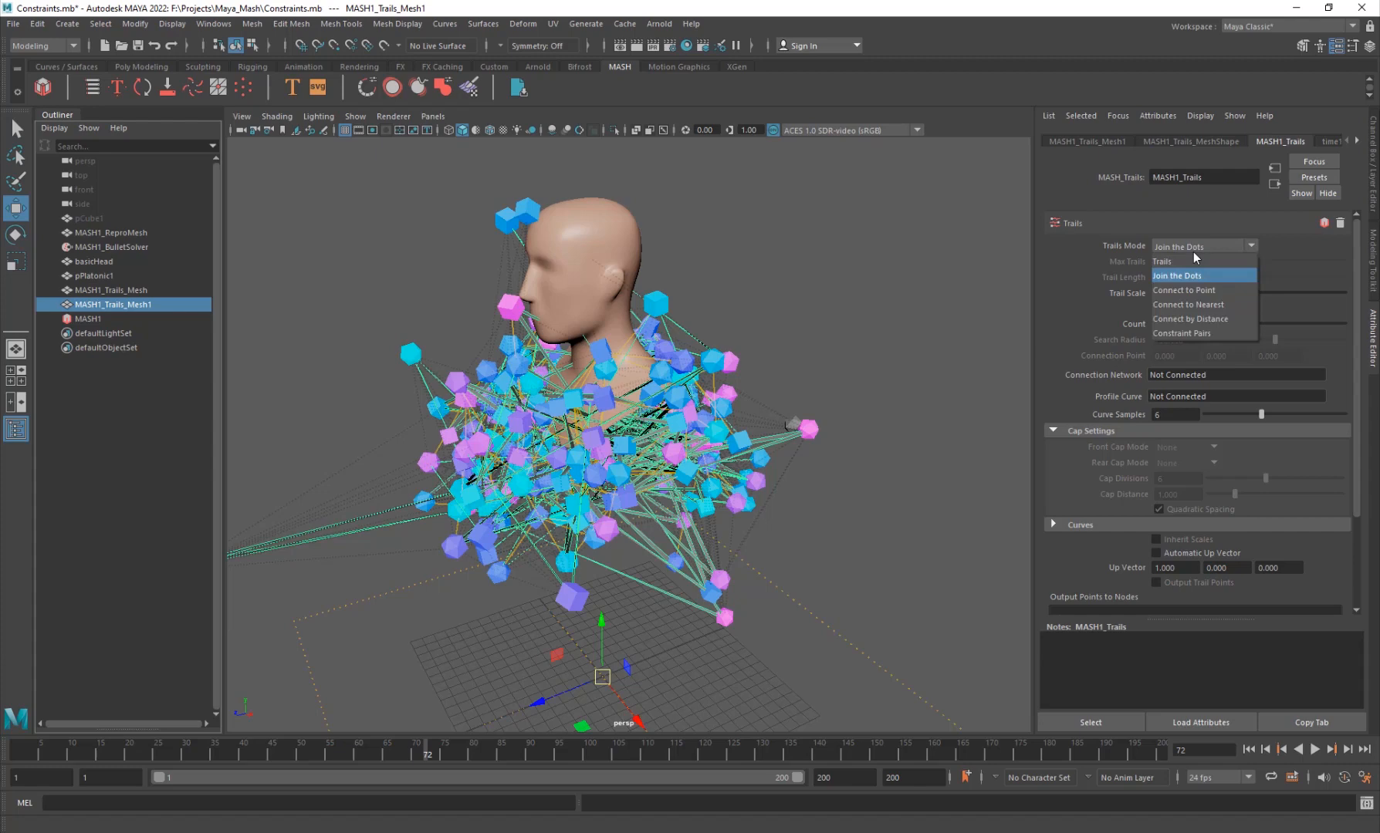
click(1206, 291)
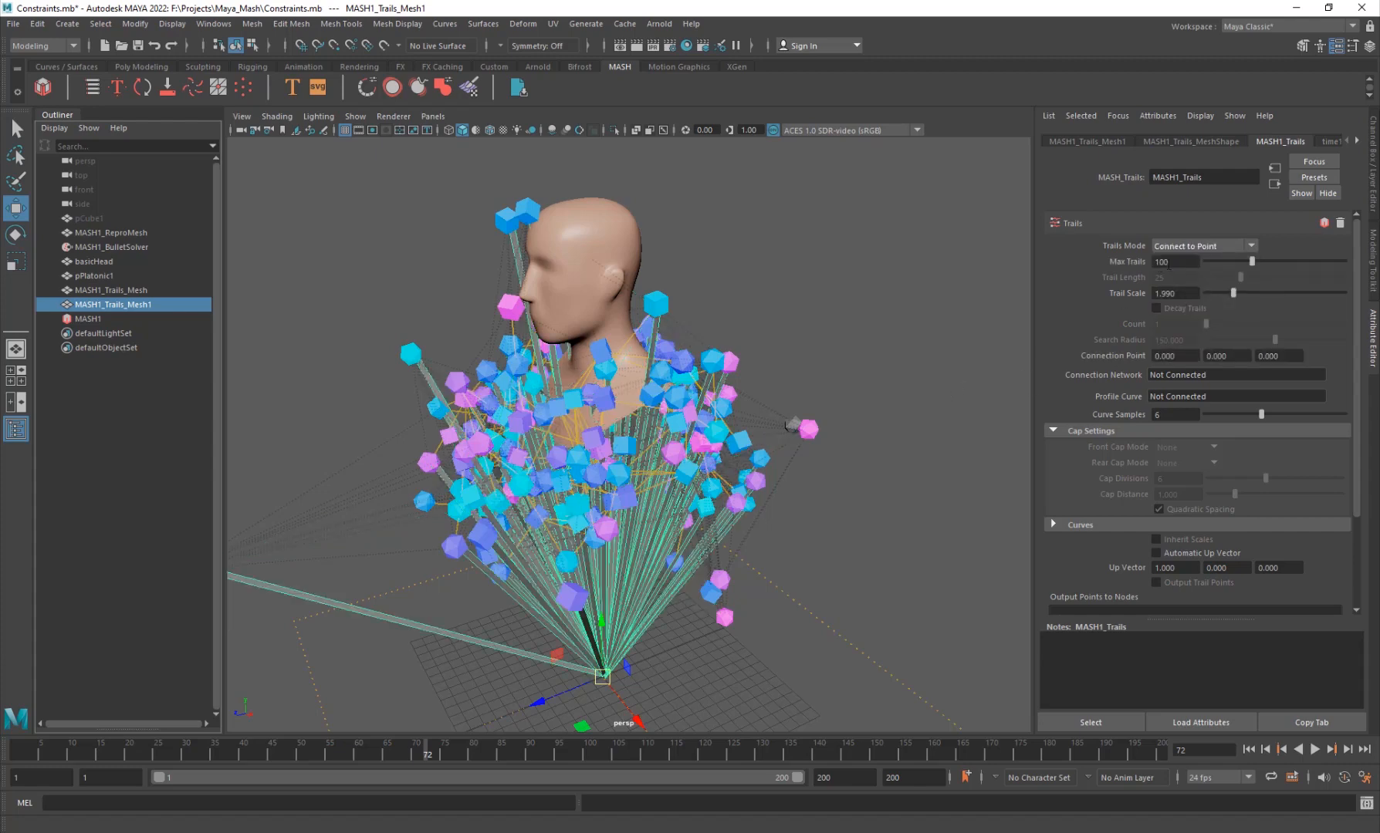
click(1195, 247)
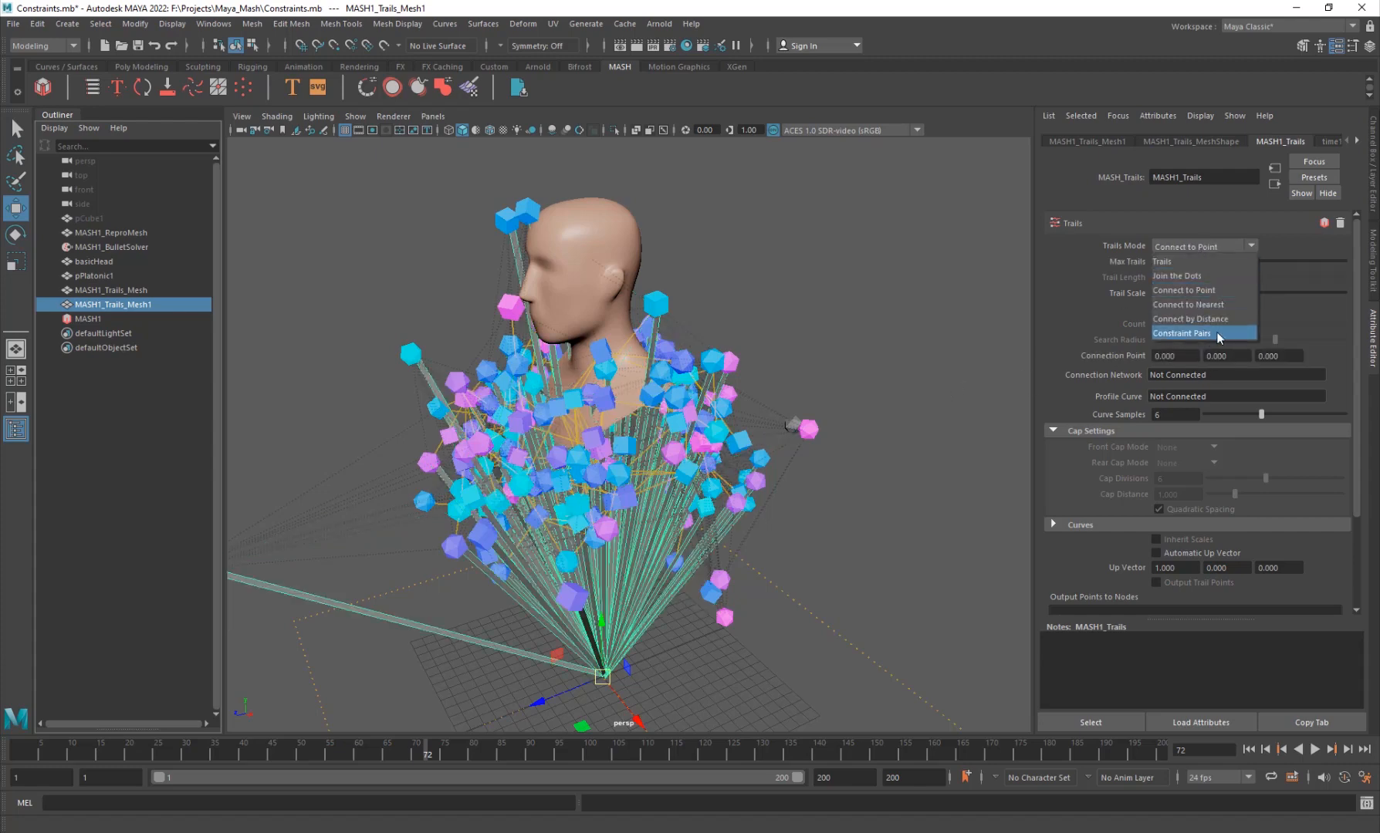
click(1173, 276)
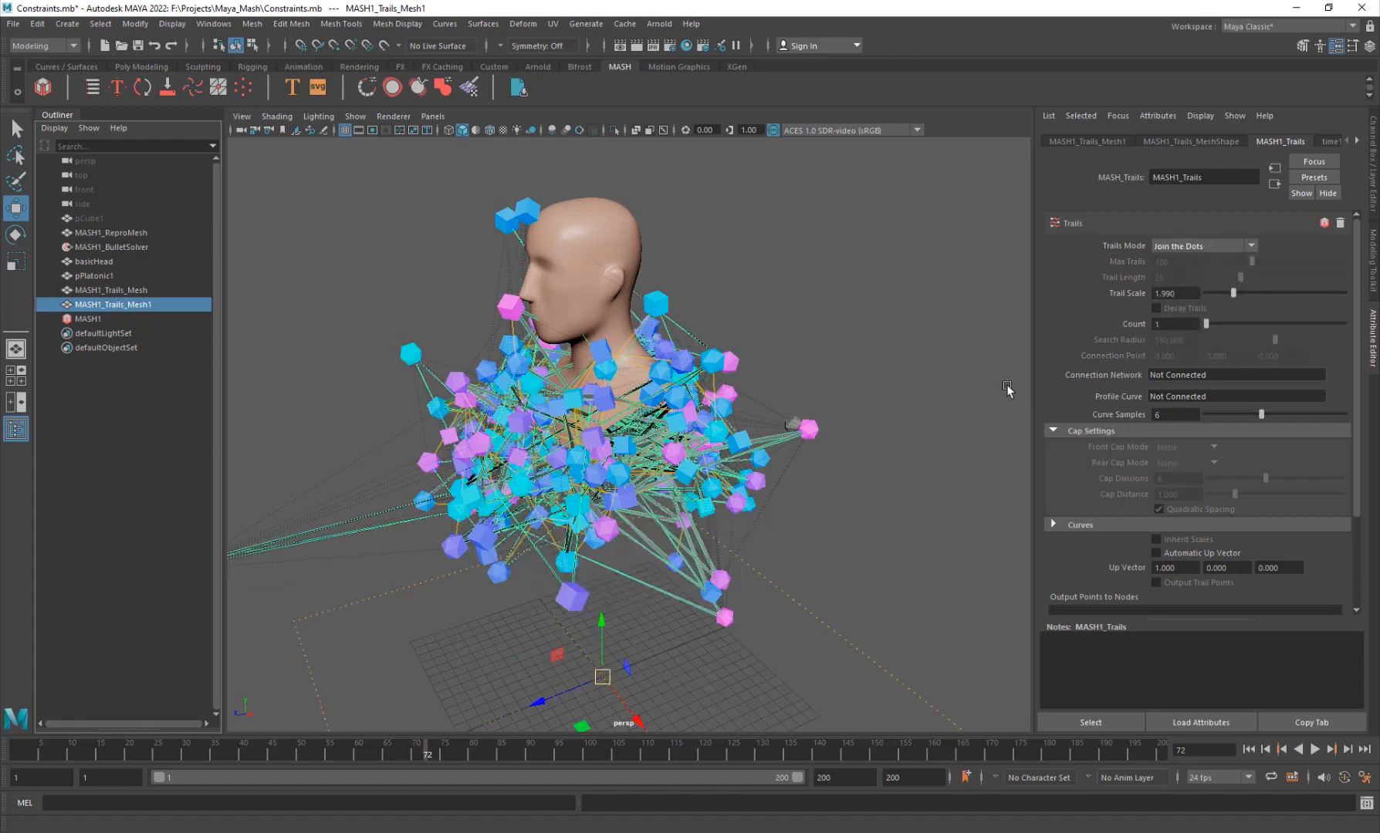
Step: Deselect the trails mesh, play the simulation and stop it once the cubes have fallen to the ground
click(882, 534)
alt+drag(743, 621, 639, 560)
click(1316, 751)
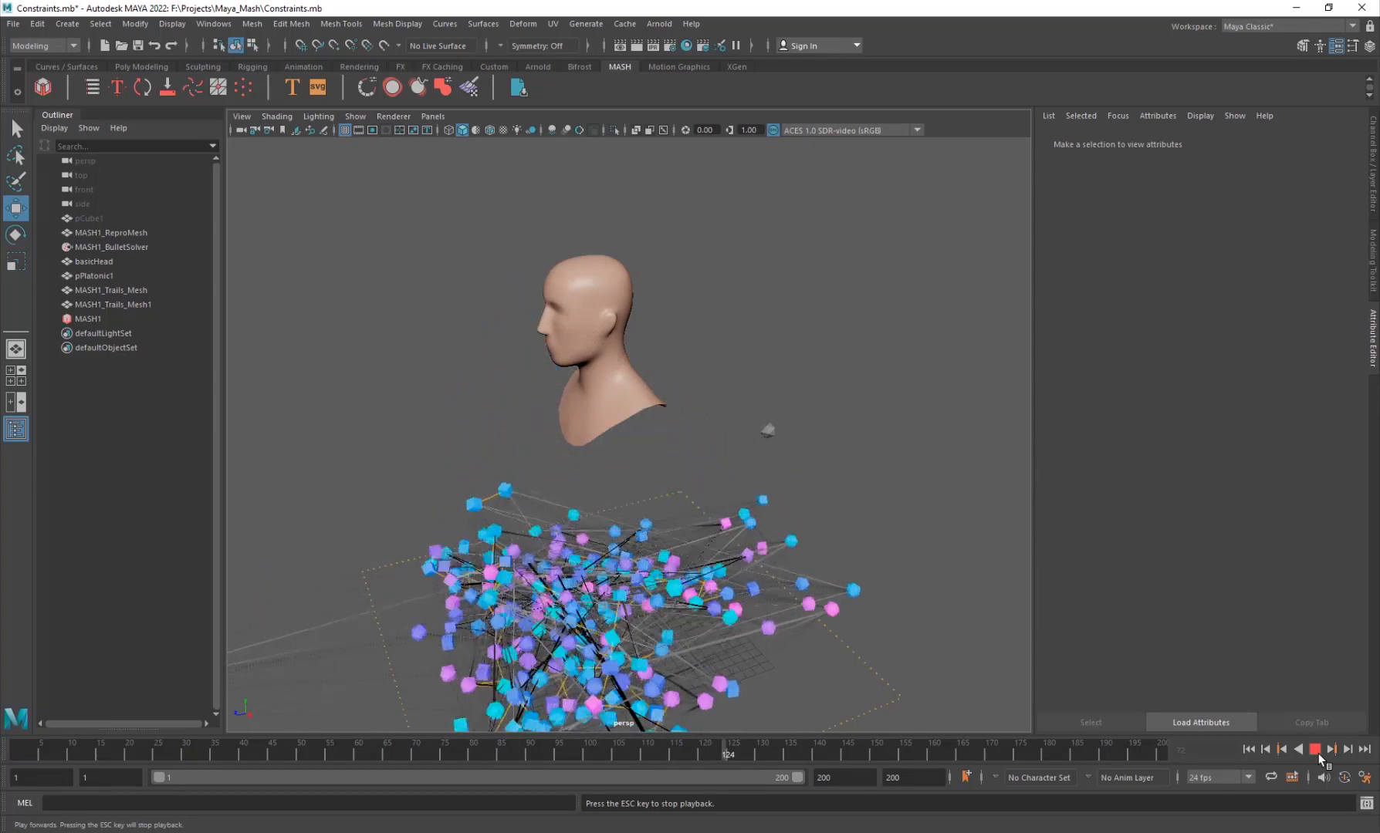
click(1317, 750)
alt+drag(808, 716, 642, 635)
Step: Replay the simulation from the first frame until the head has fully passed through the sphere
click(1249, 749)
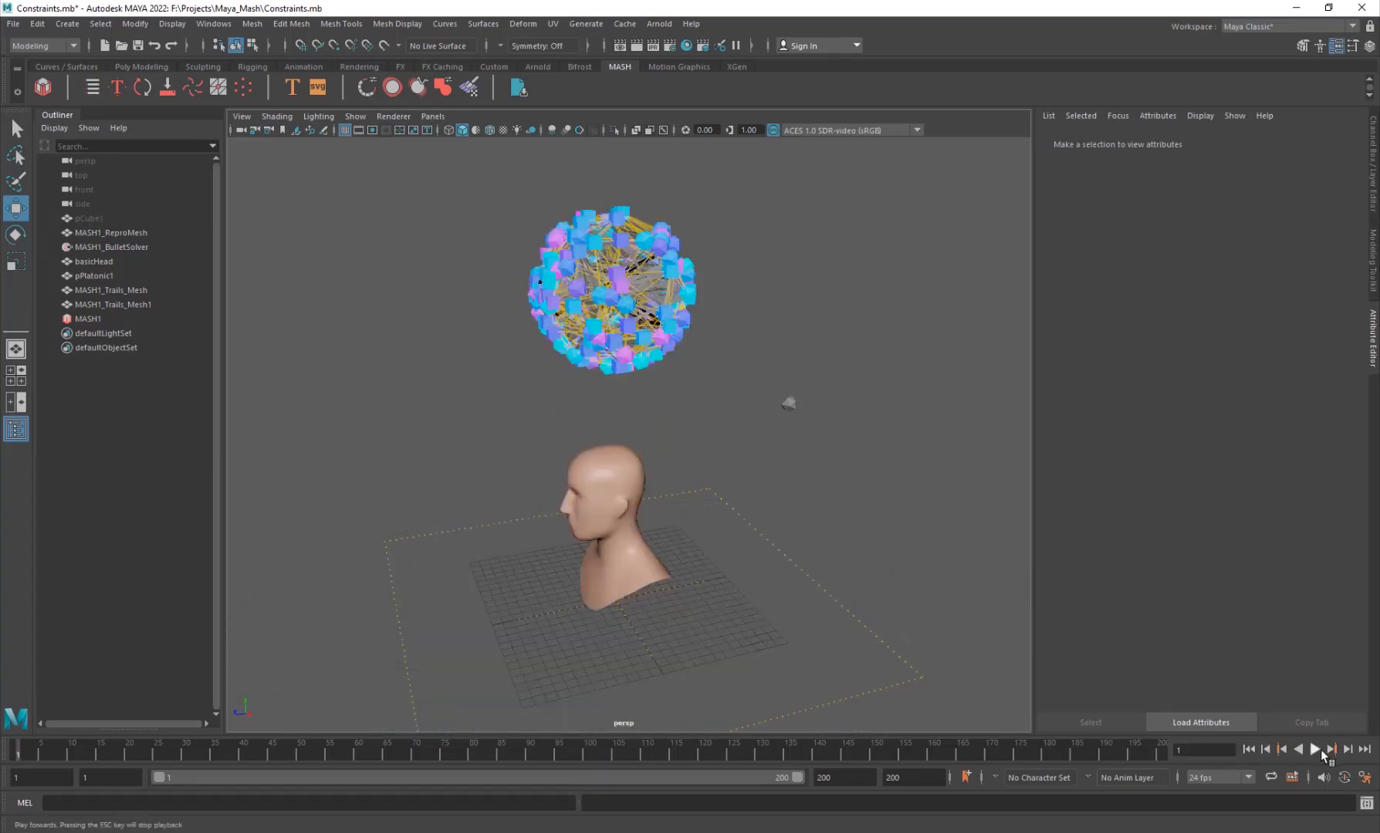
click(1317, 750)
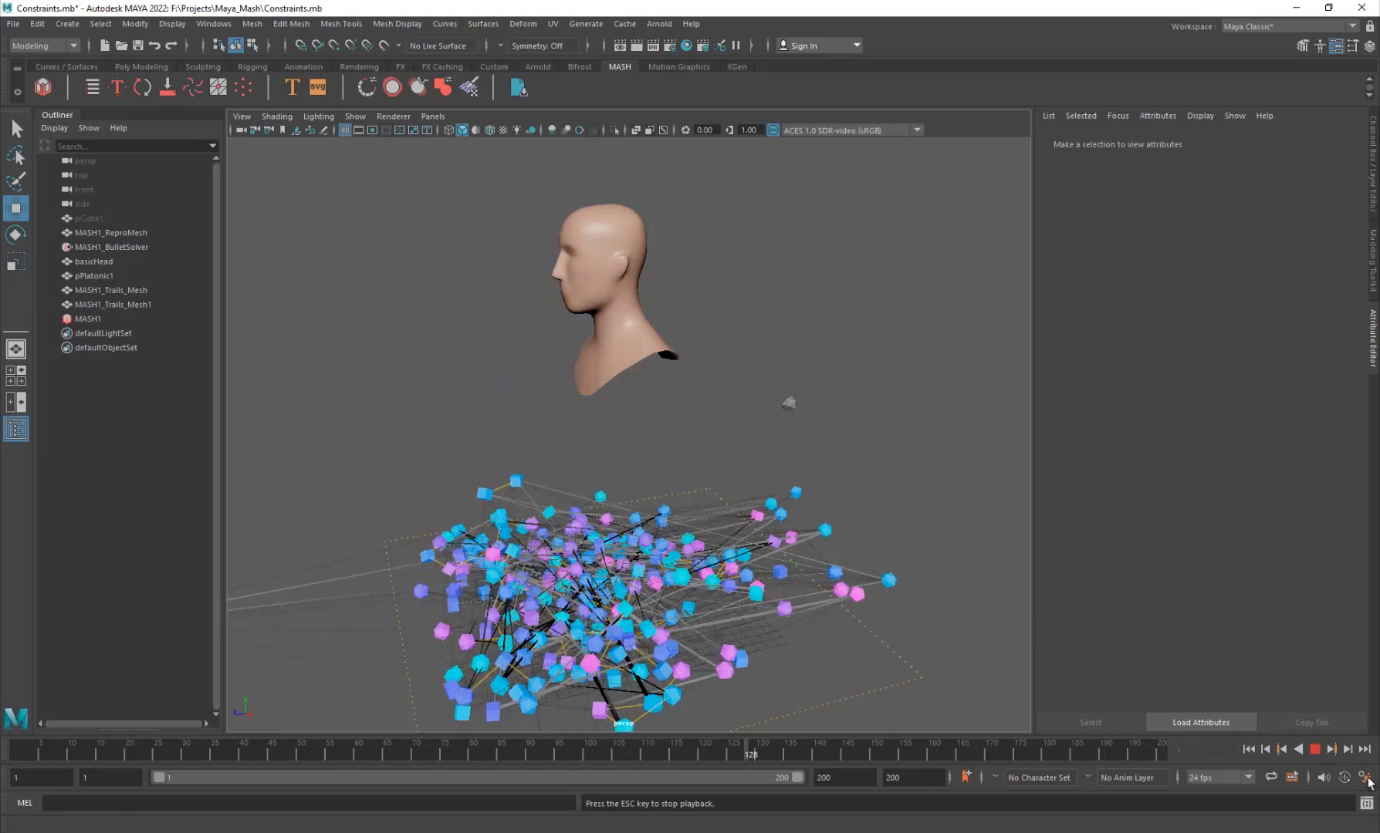
click(1314, 749)
mouse_move(714, 645)
alt+mouse_down()
mouse_move(767, 665)
mouse_move(713, 648)
mouse_move(726, 665)
alt+mouse_up()
Step: Return to frame 1, play the simulation with nothing selected and stop it at frame 77
click(1250, 747)
alt+middle_drag(714, 401, 689, 480)
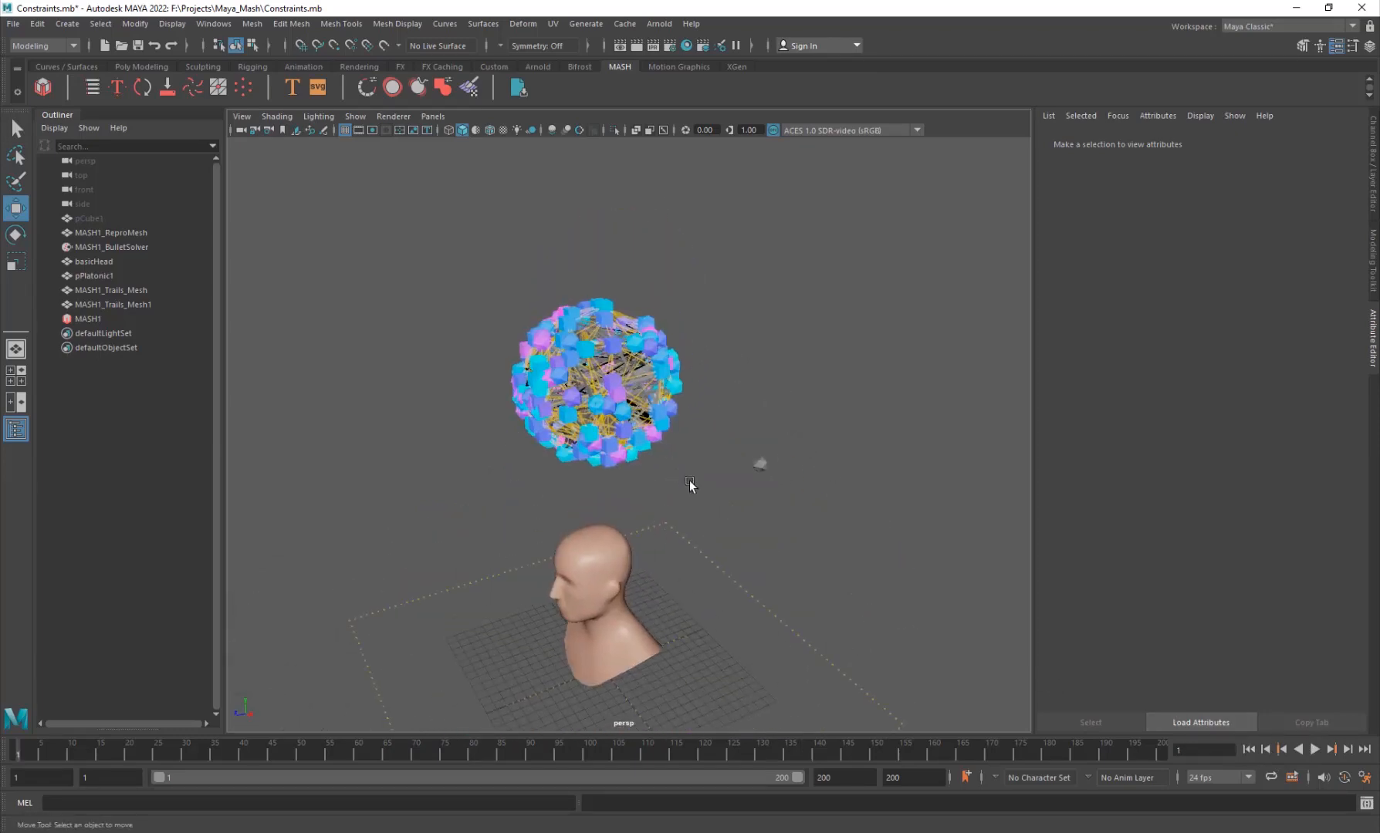
click(88, 318)
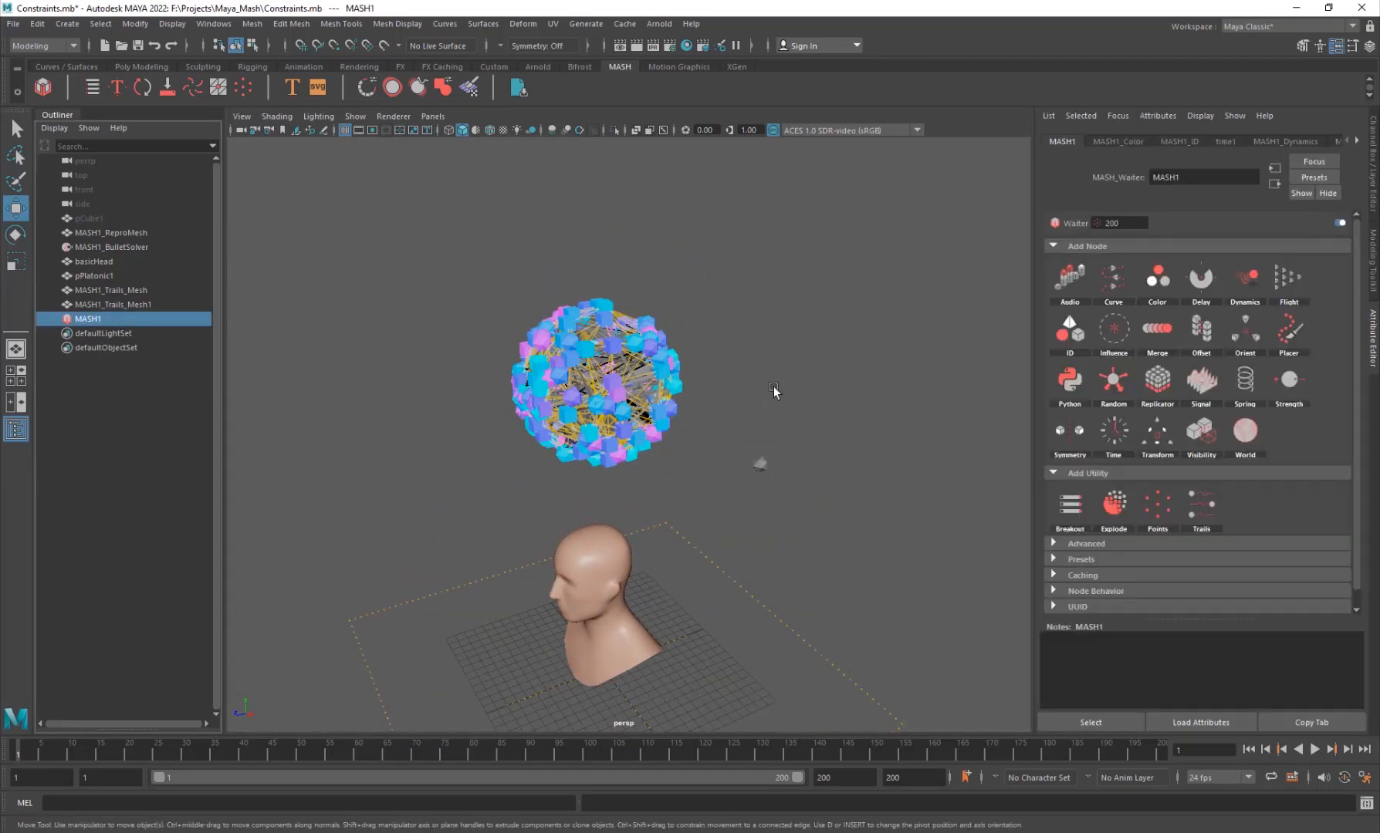
click(774, 385)
click(1313, 749)
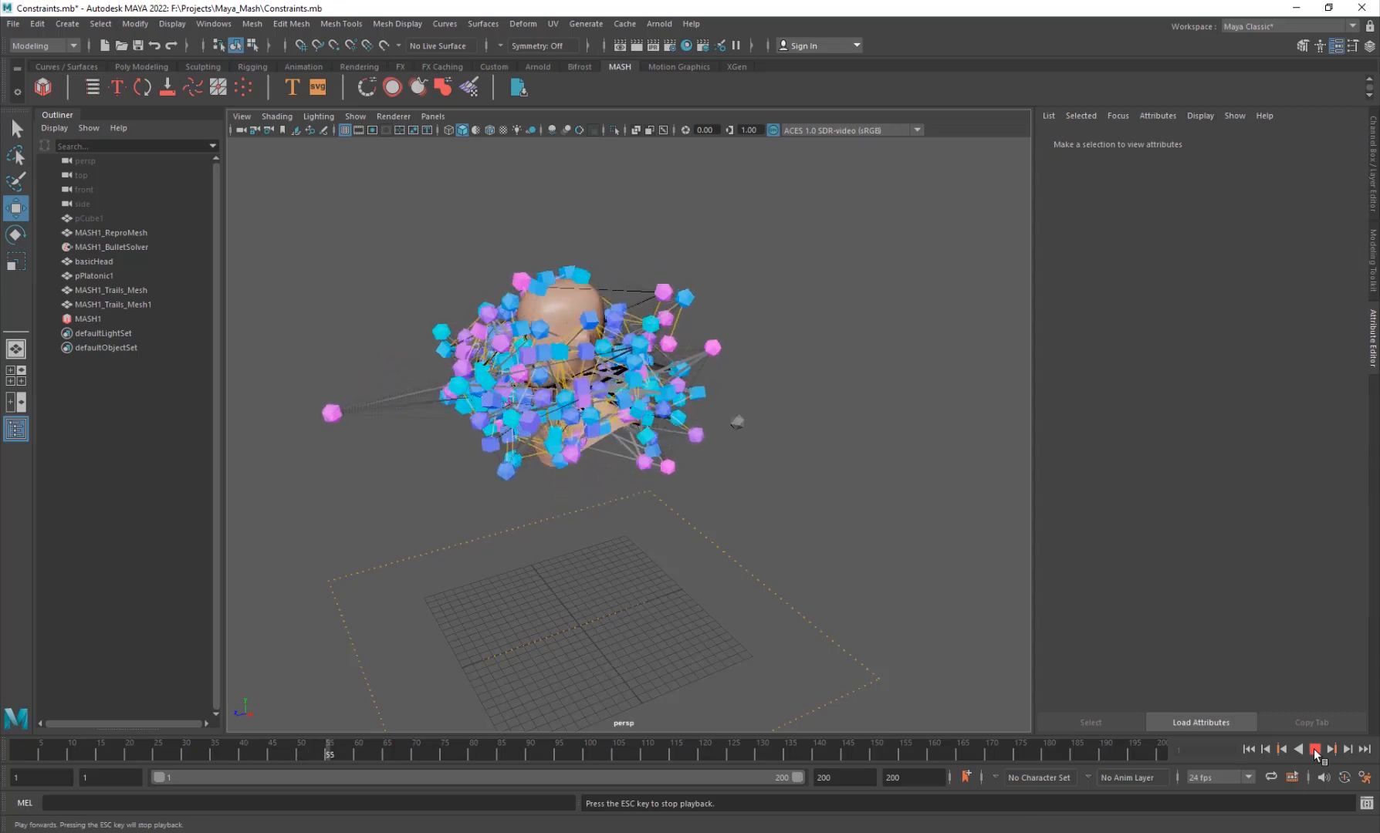
click(1312, 748)
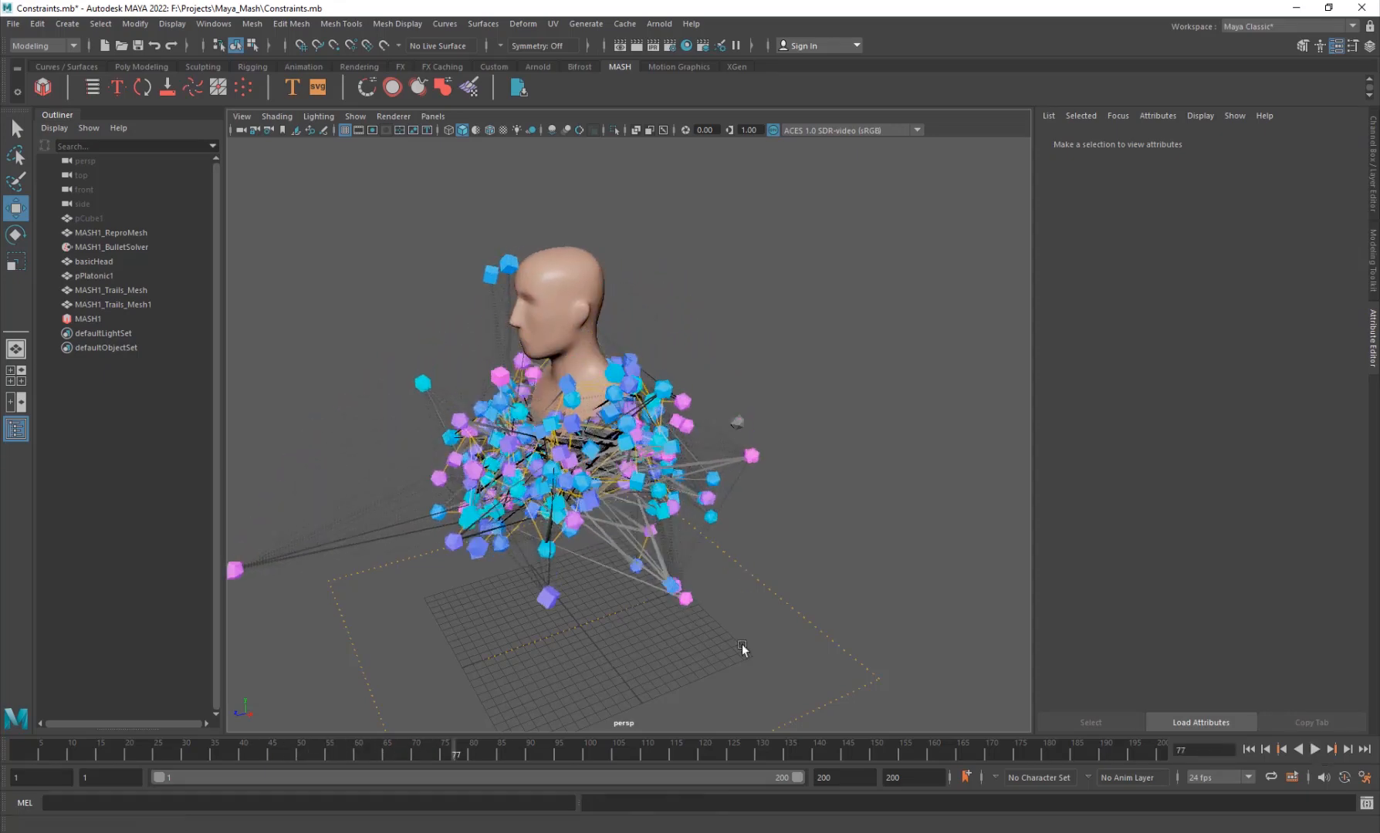
Step: Add a Replicator node to the MASH1 network and set its Offset Position Z to 8.579
click(104, 319)
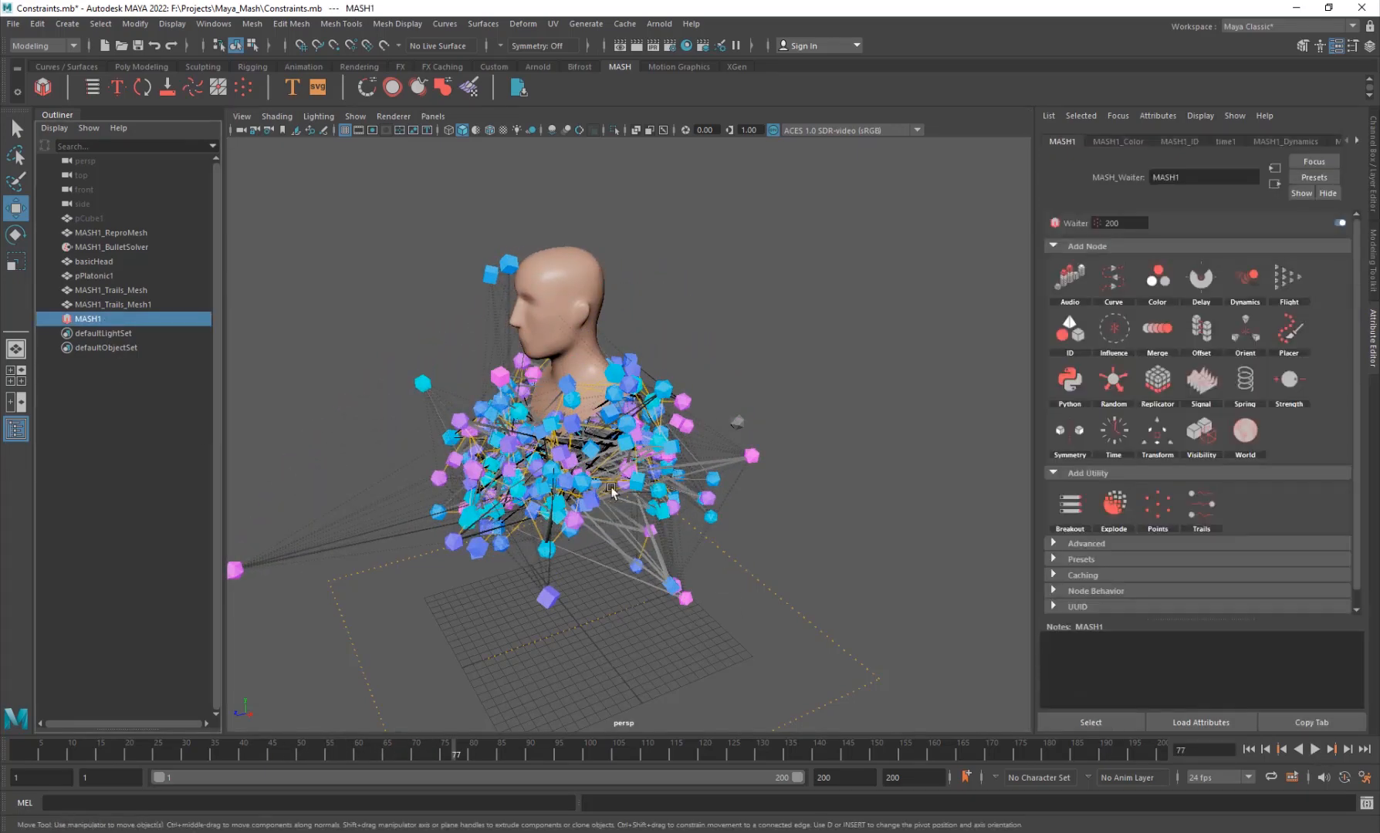
click(1197, 395)
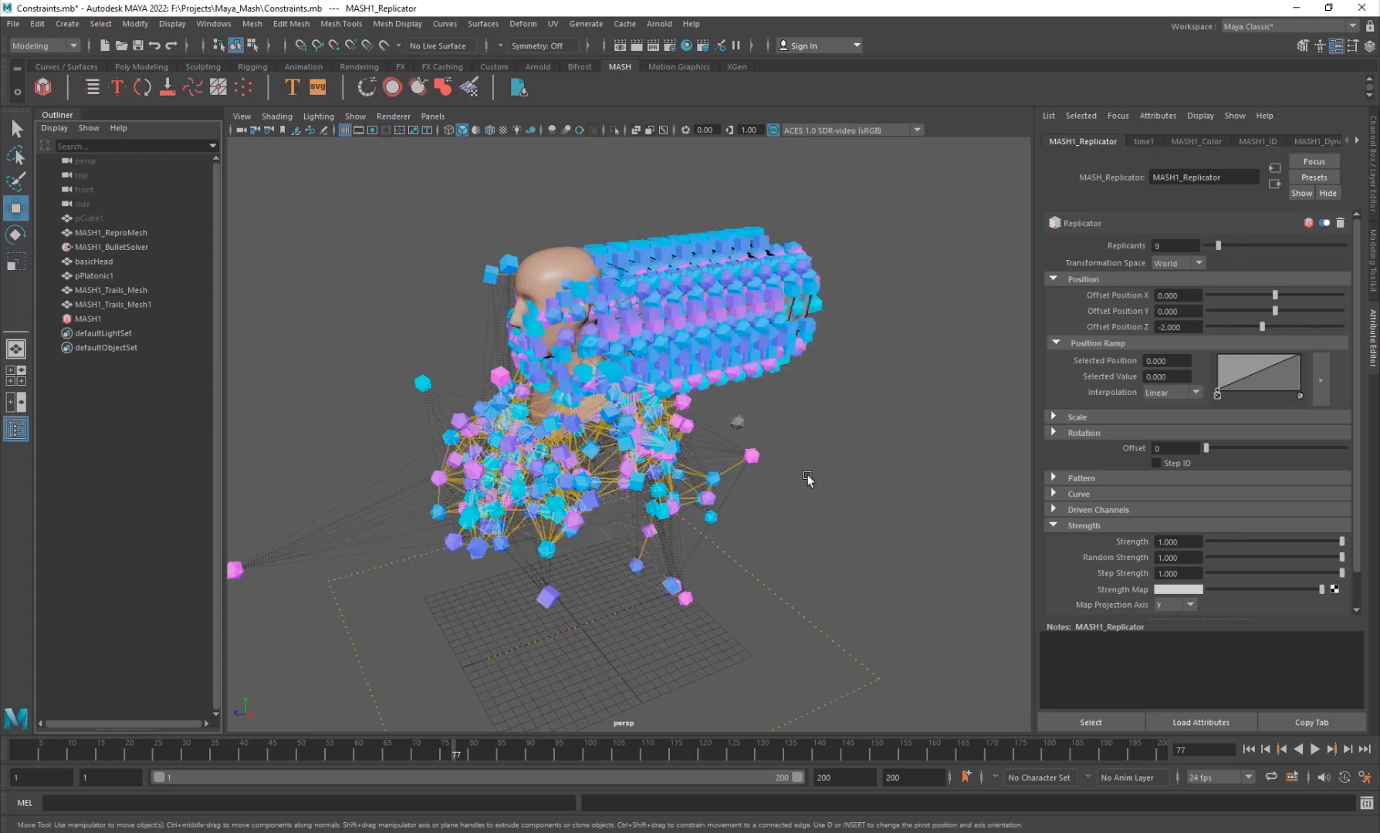
alt+drag(656, 456, 590, 444)
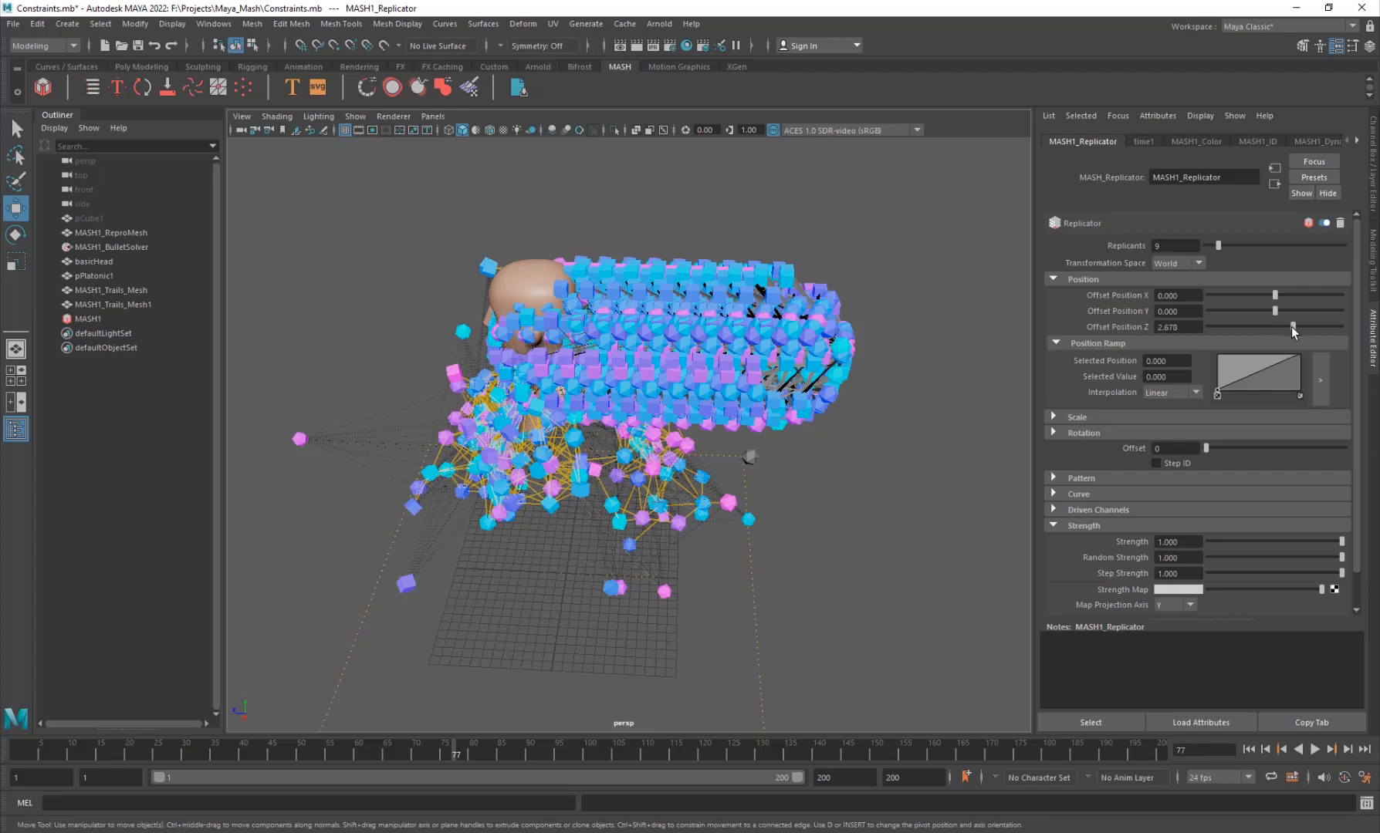
drag(1291, 327, 1332, 328)
Step: Play the replicated network's simulation from the first frame and stop it at frame 10
click(1249, 749)
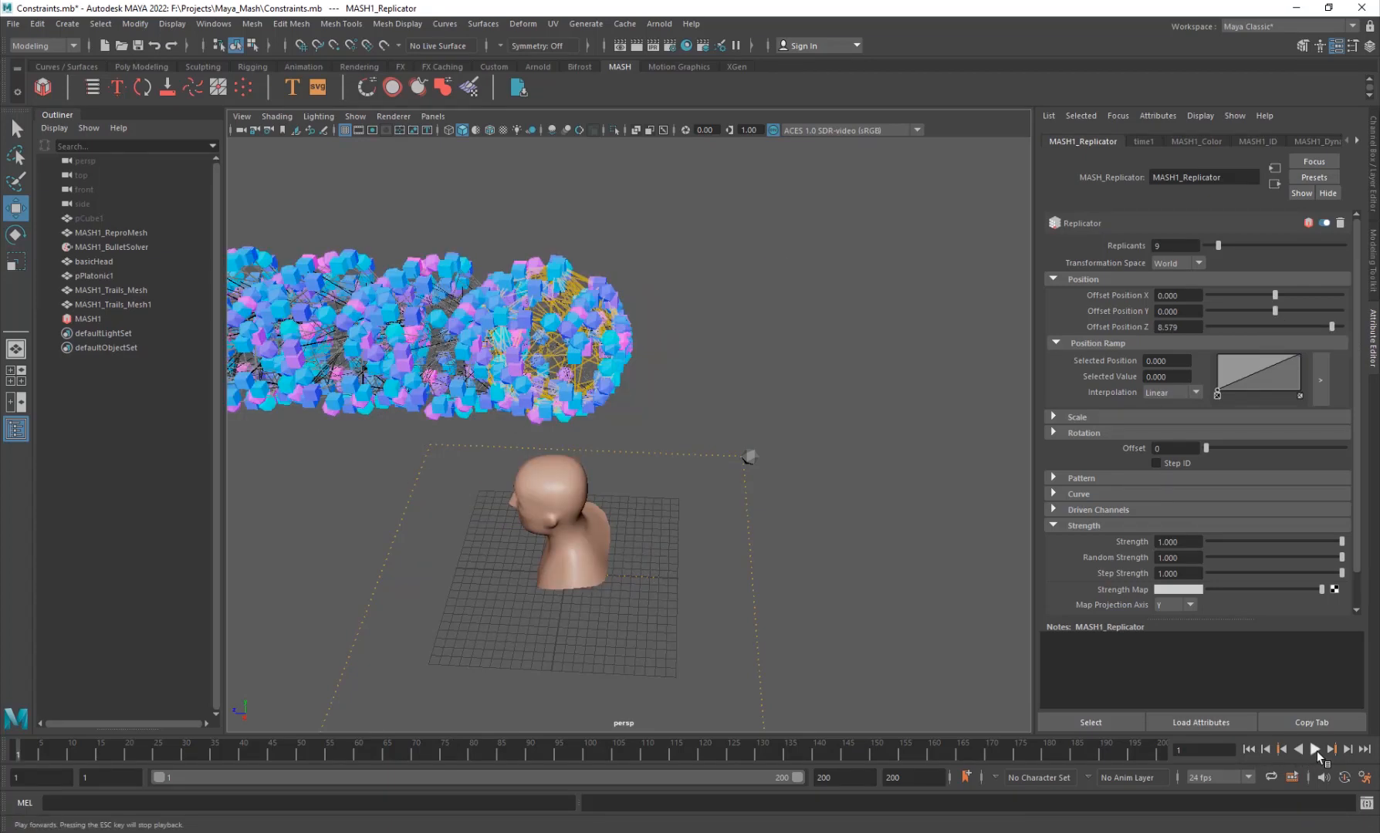
alt+middle_drag(526, 544, 685, 545)
alt+right_drag(685, 545, 784, 592)
alt+middle_drag(689, 491, 652, 423)
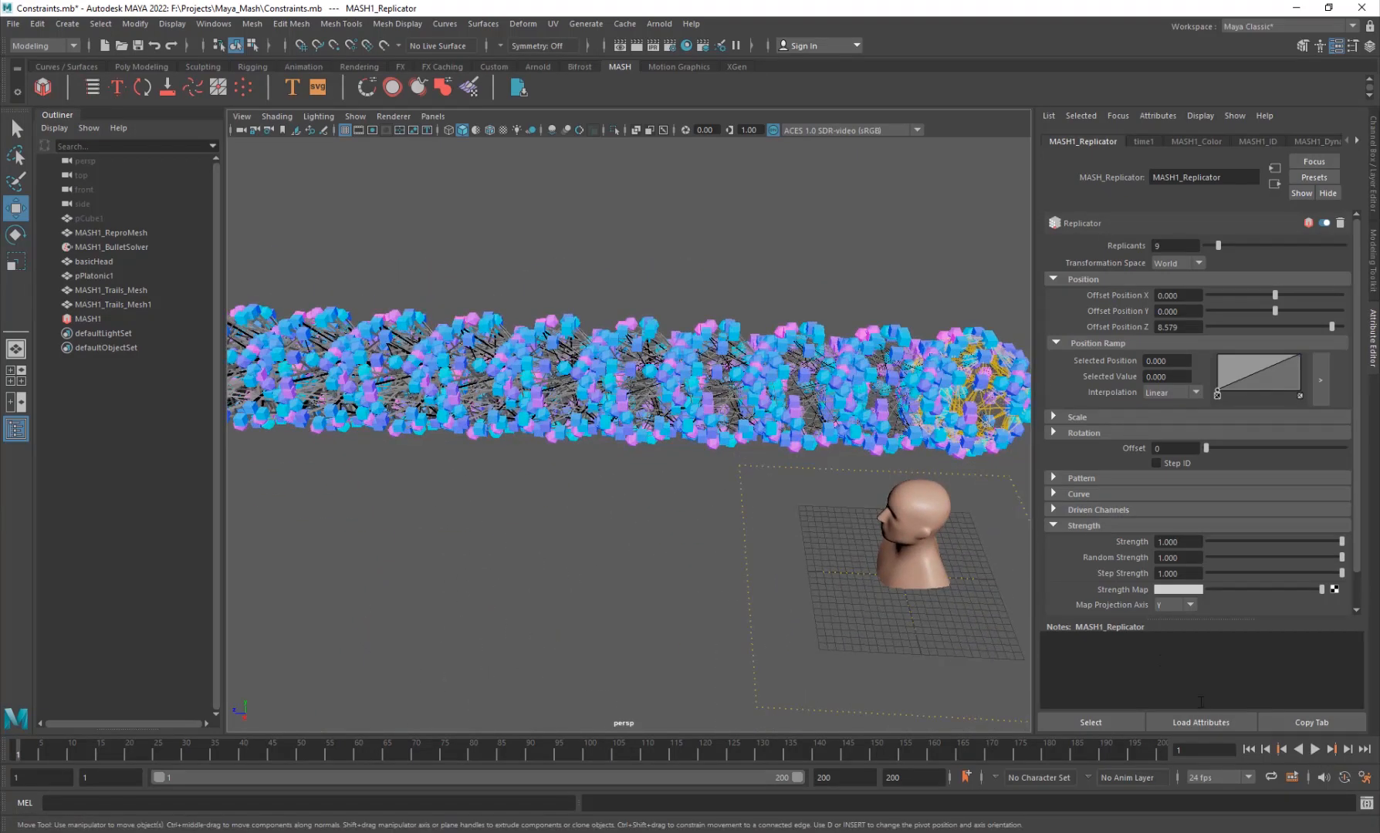
click(1314, 751)
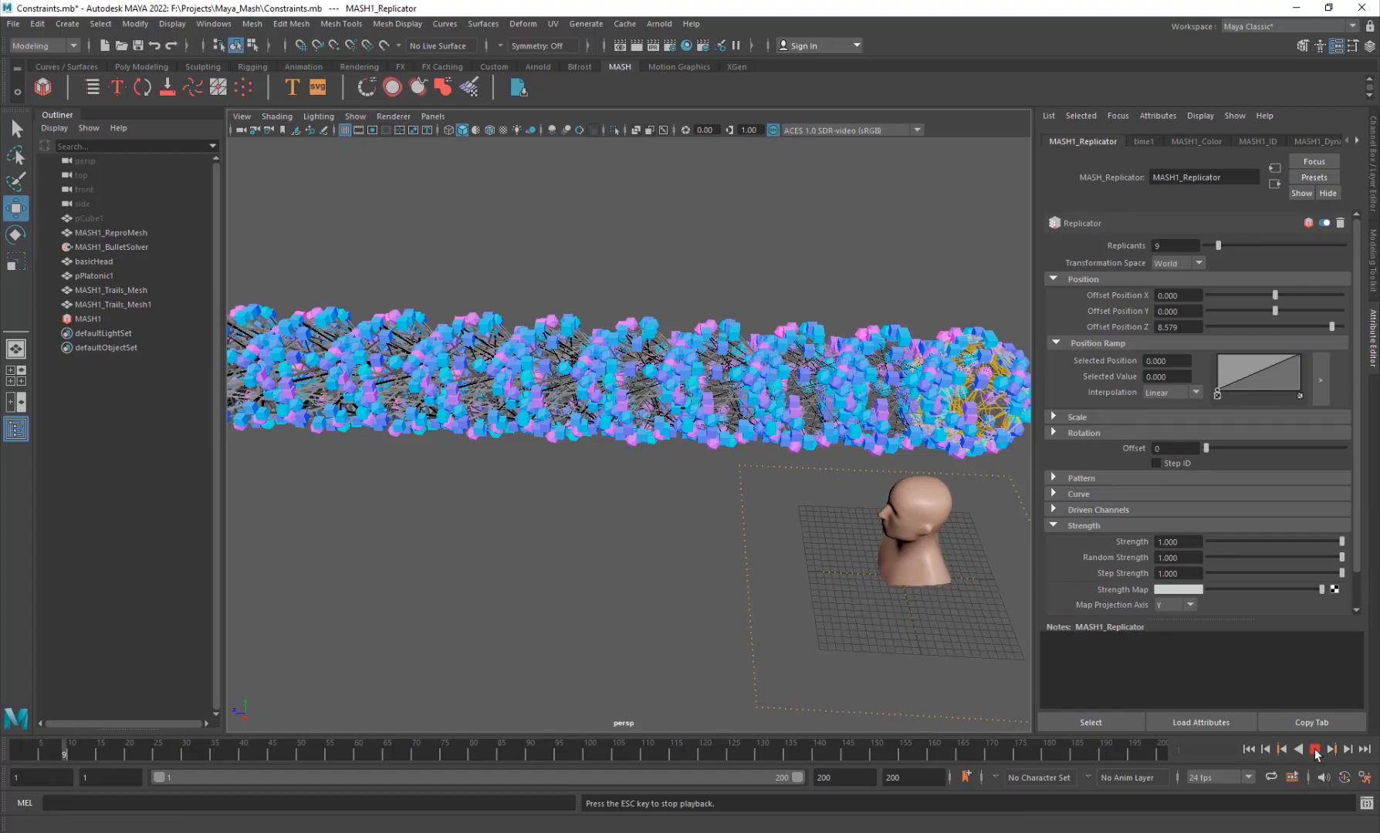
click(1315, 749)
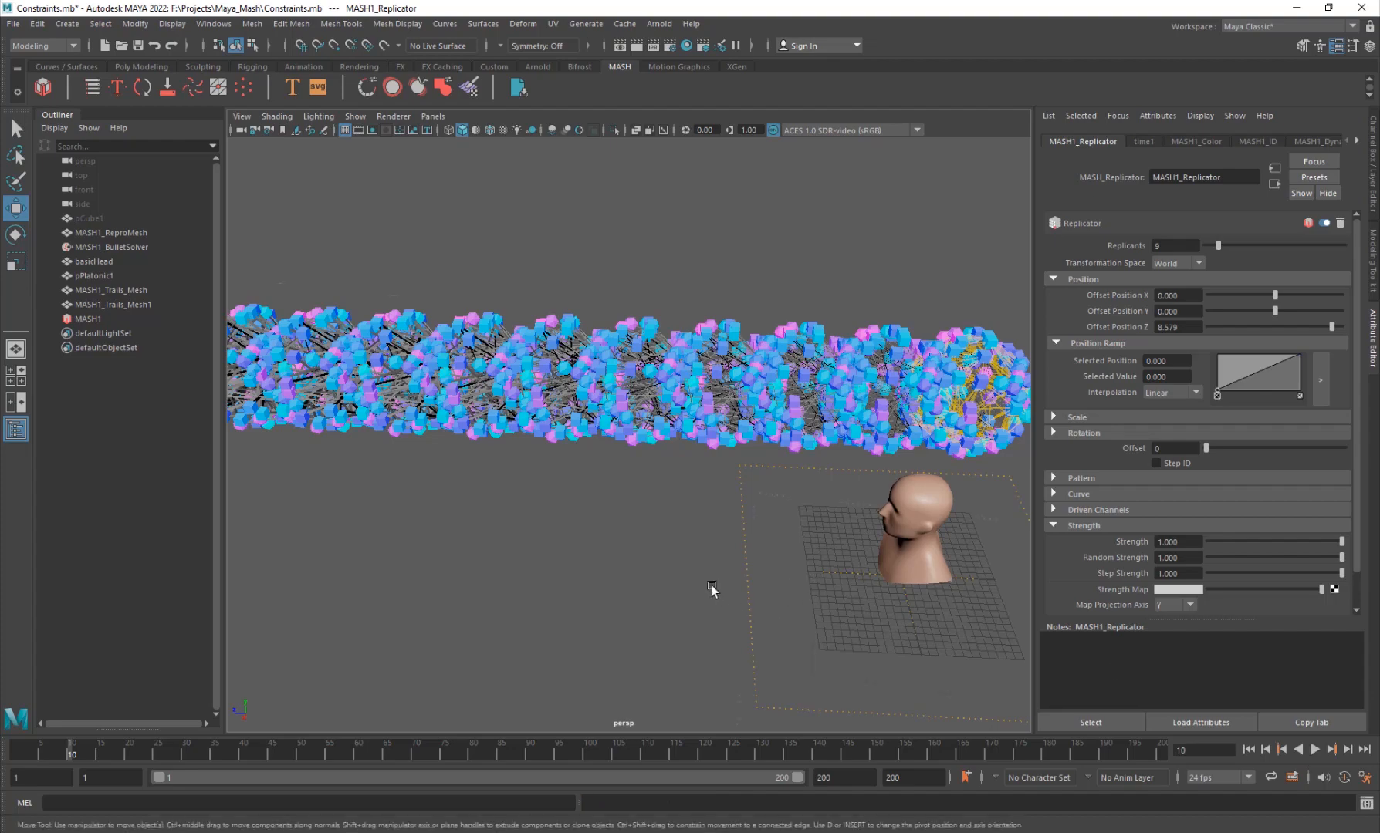
Step: Examine the replicated spheres and their trails from several angles and review the Replicator's Pattern and Strength settings
alt+drag(711, 586, 575, 541)
scroll(567, 583, up, 5)
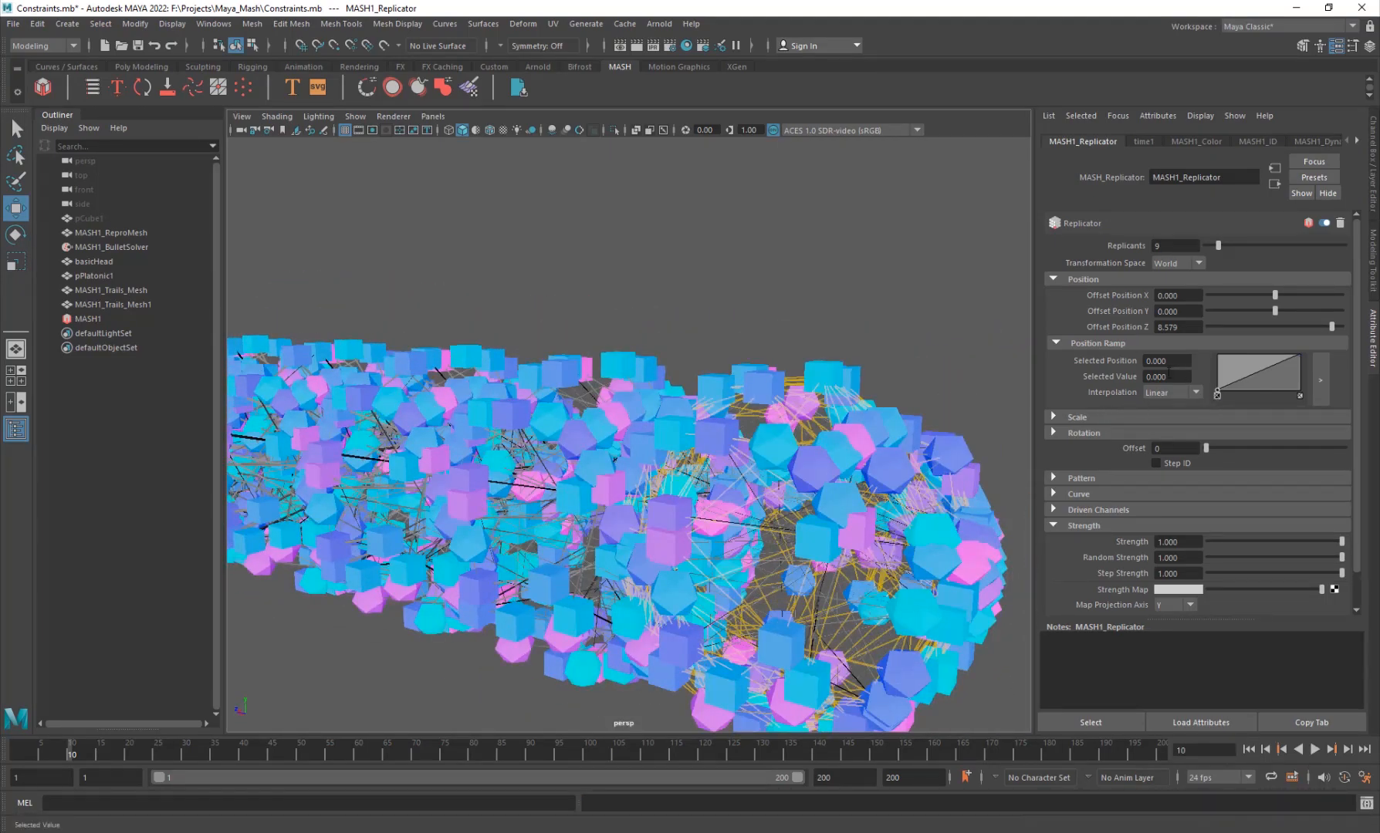
click(1078, 480)
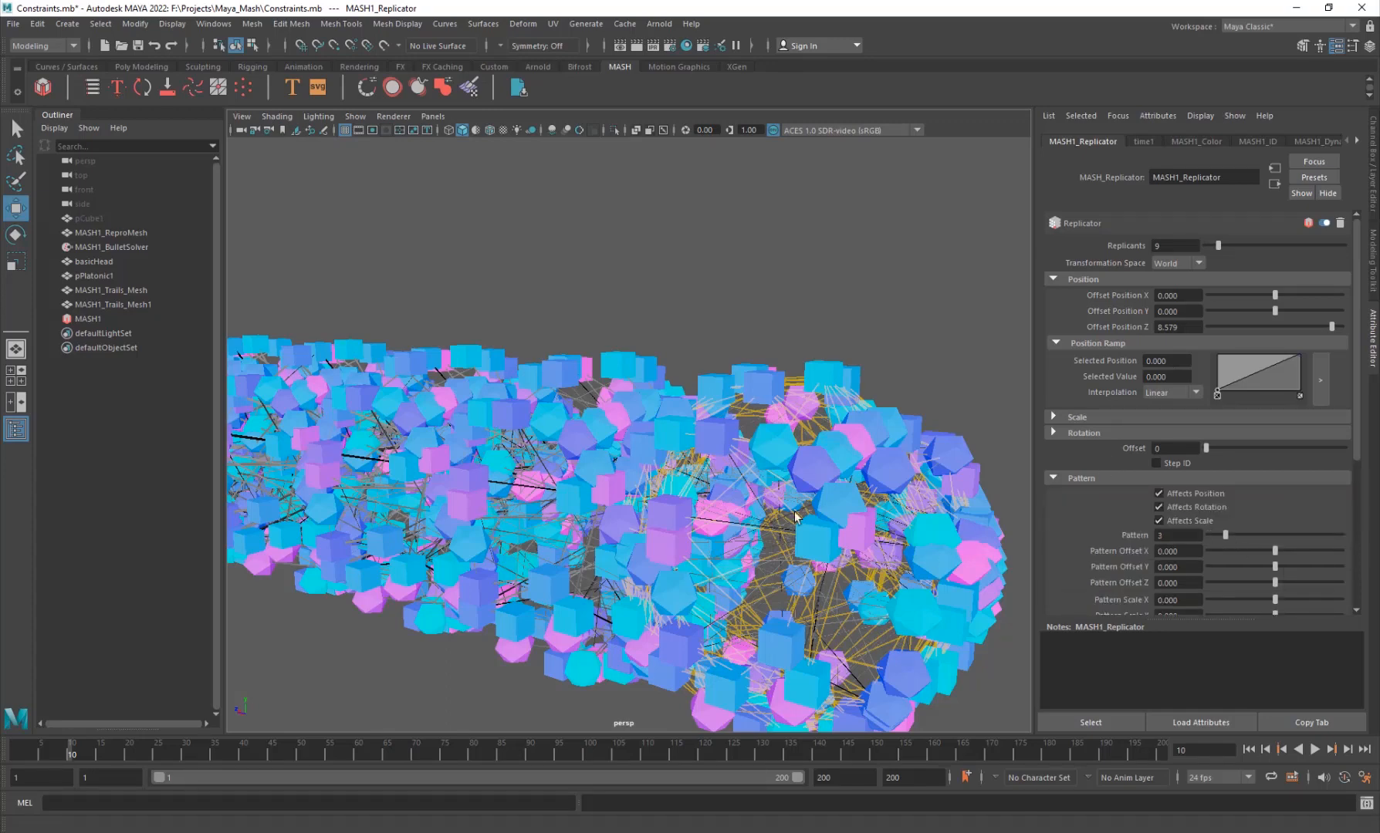
alt+right_drag(756, 496, 554, 494)
alt+middle_drag(554, 495, 584, 523)
alt+drag(584, 523, 693, 485)
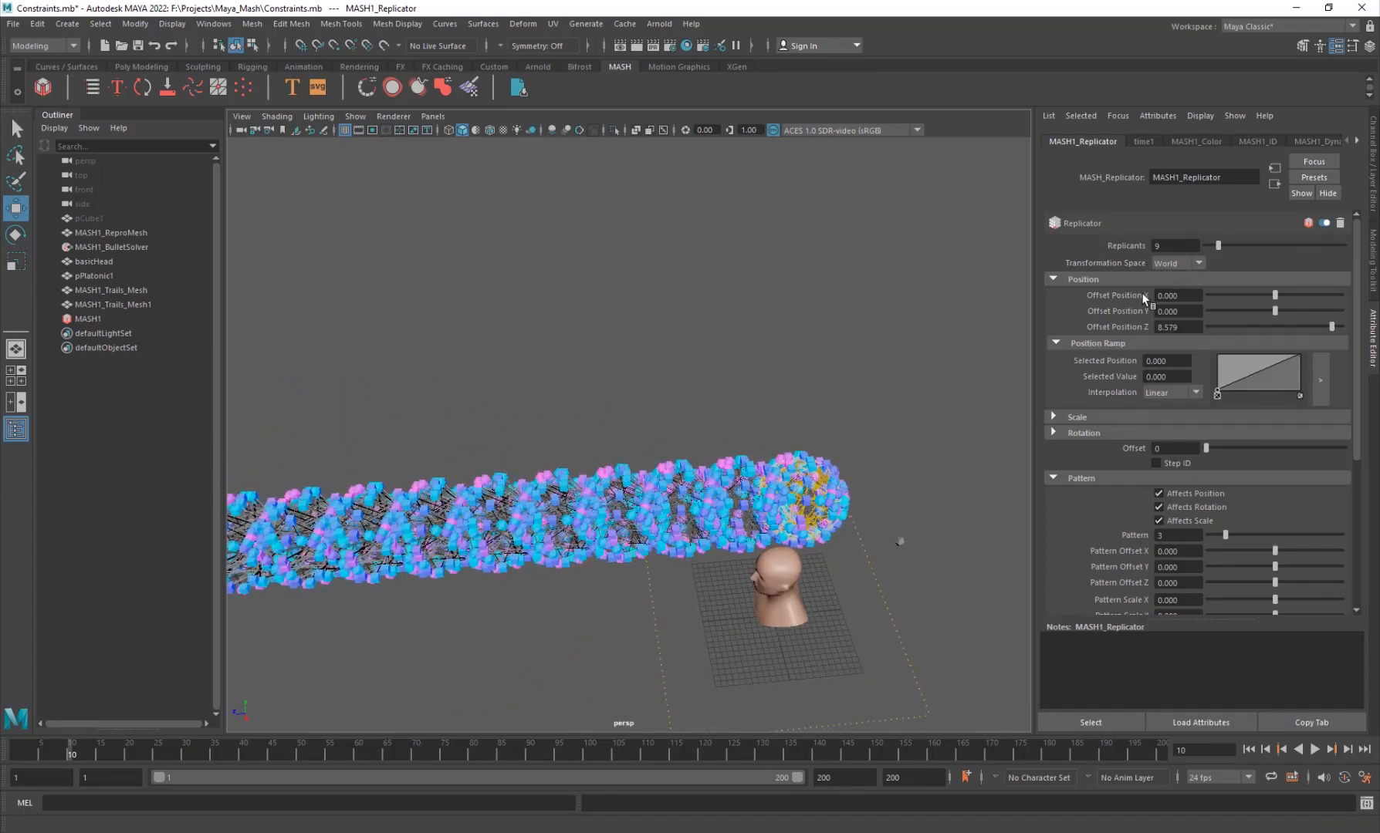
scroll(1101, 446, down, 5)
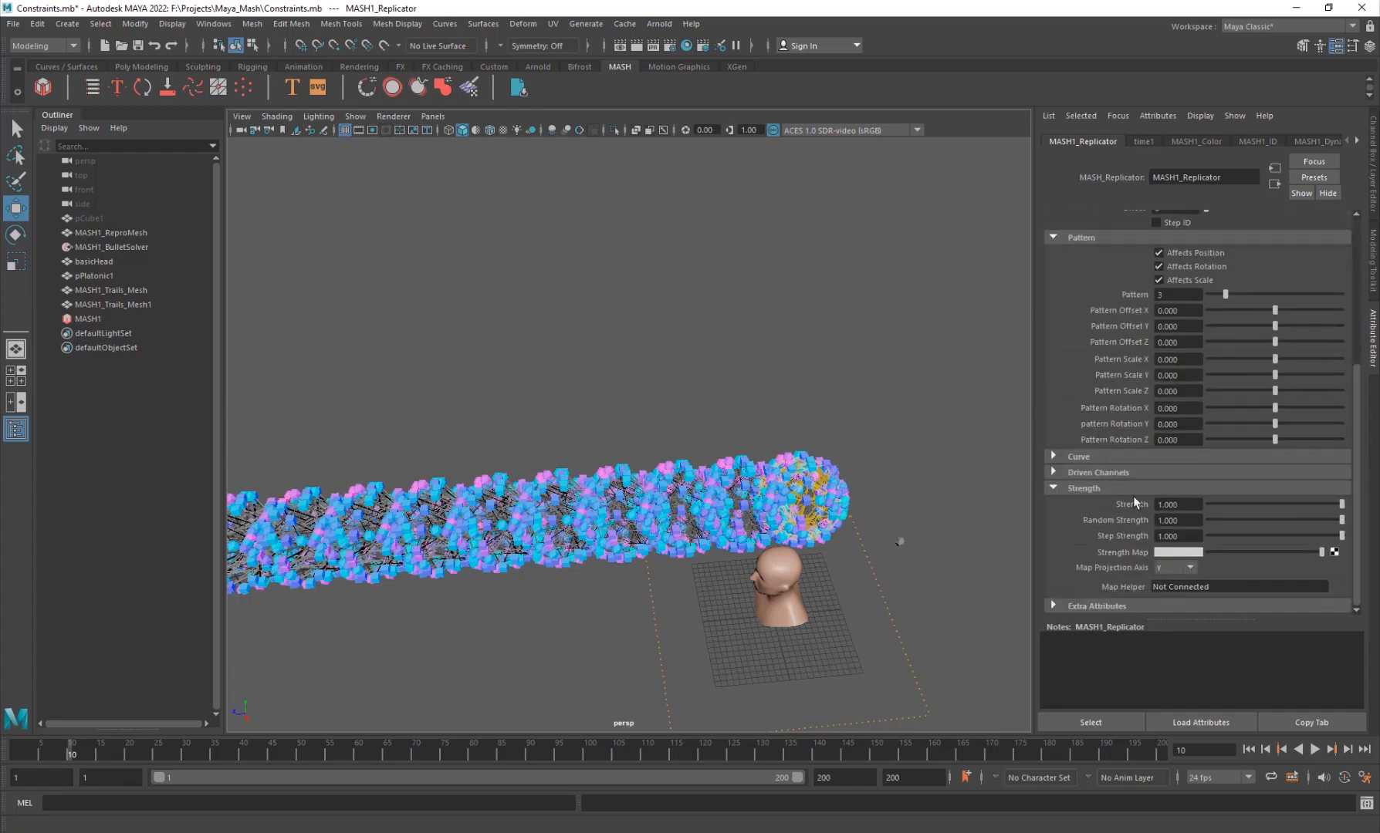
scroll(637, 501, up, 4)
alt+middle_drag(409, 650, 553, 581)
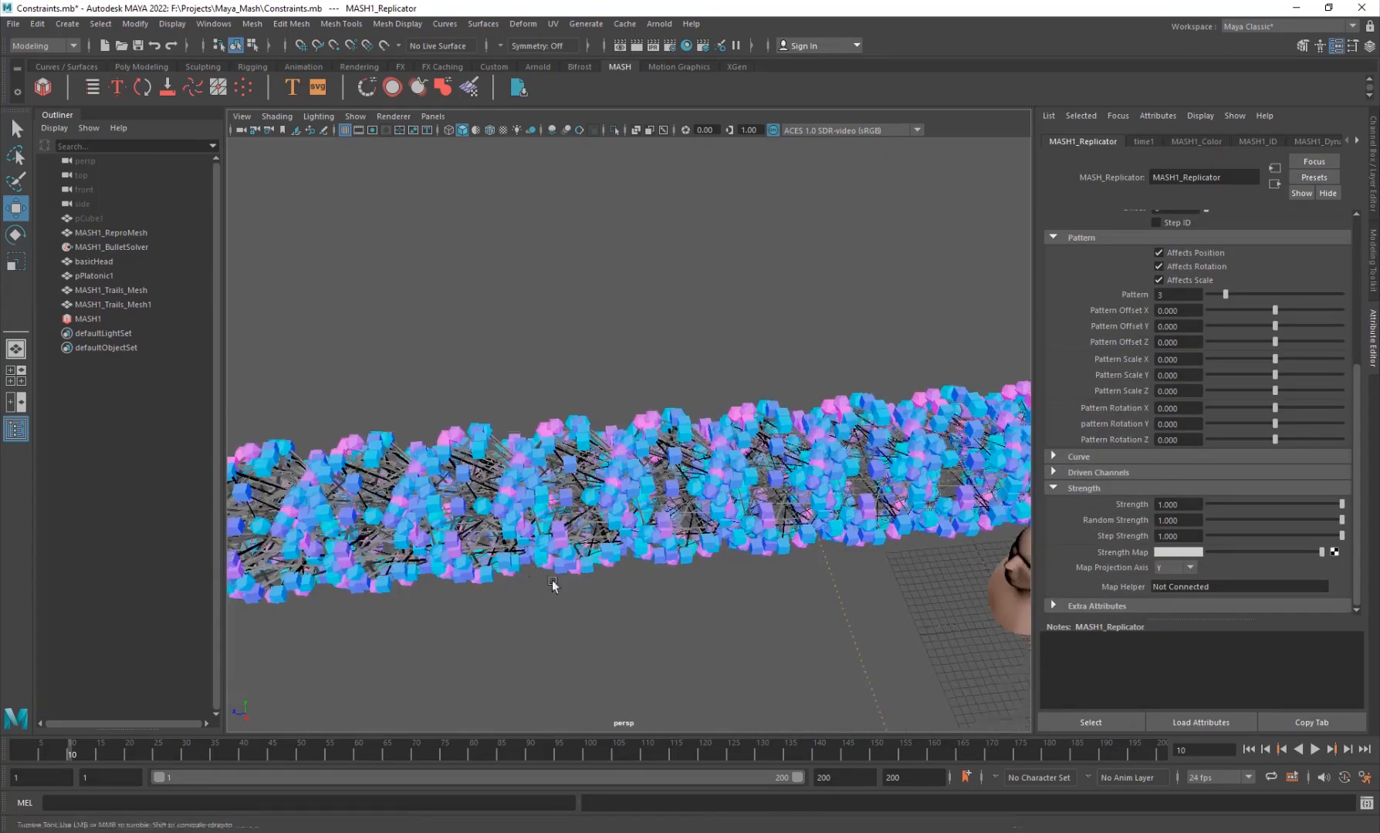
alt+drag(553, 581, 540, 540)
alt+drag(702, 488, 764, 491)
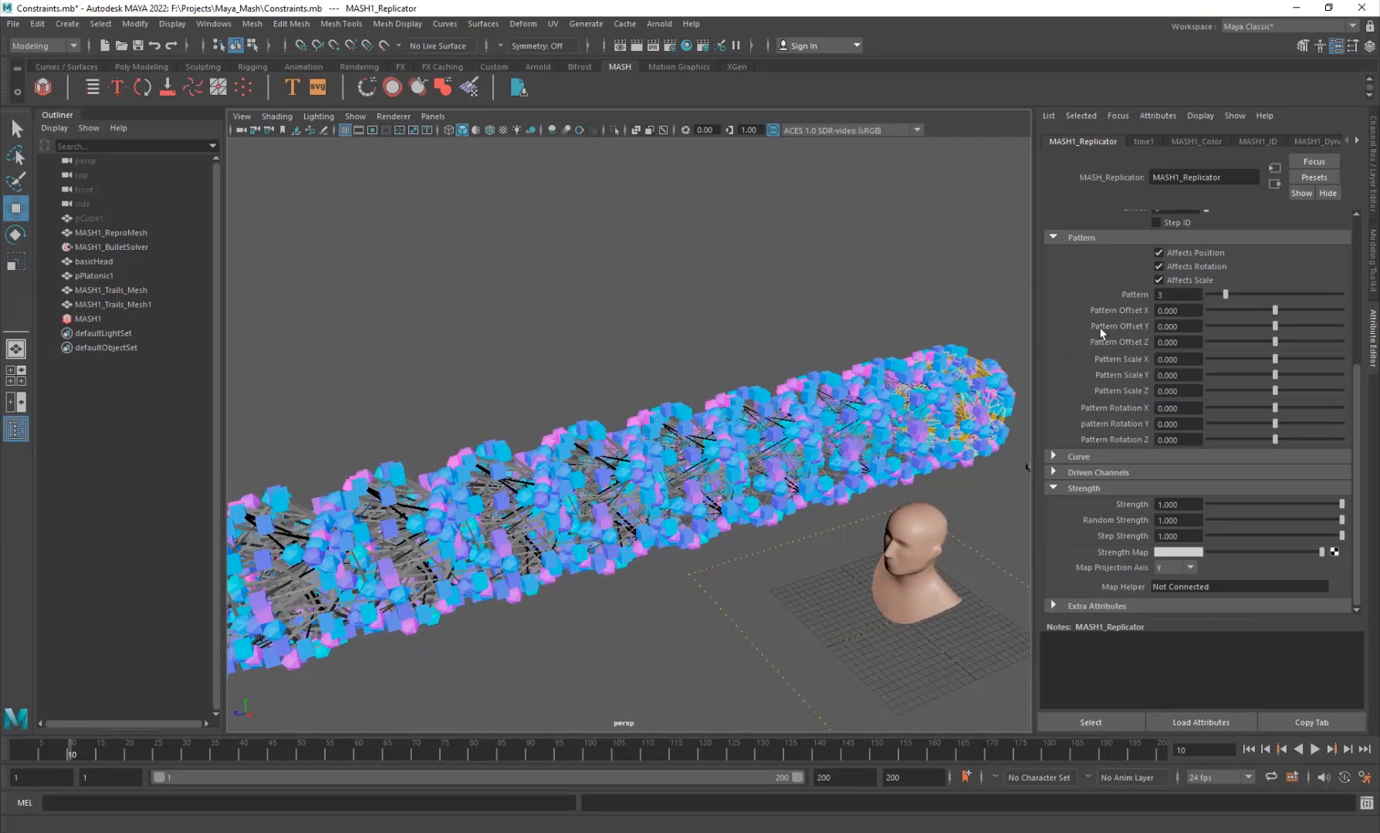
scroll(1101, 333, up, 5)
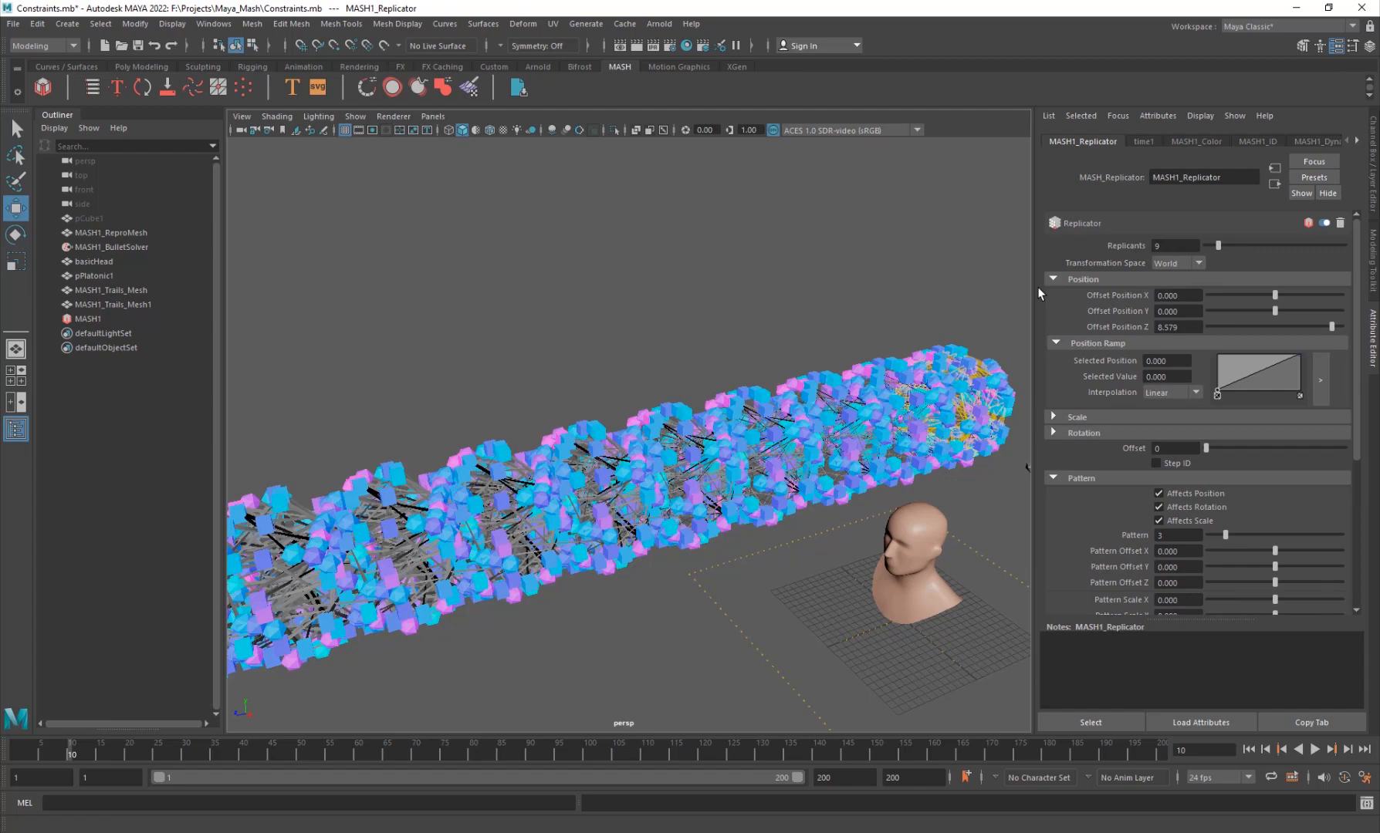
Step: Select the MASH1 network, save the Constraints scene and start a new empty scene
click(111, 323)
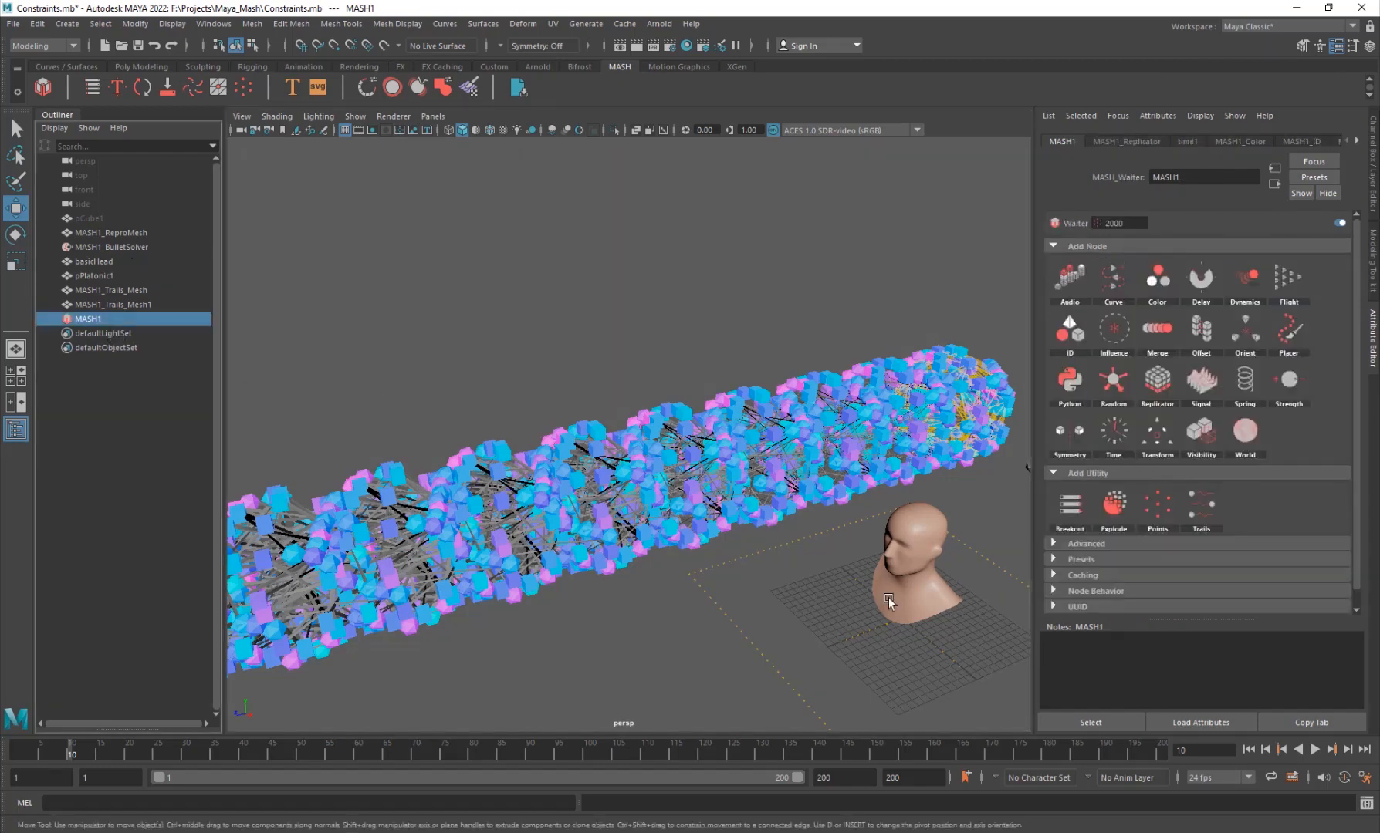
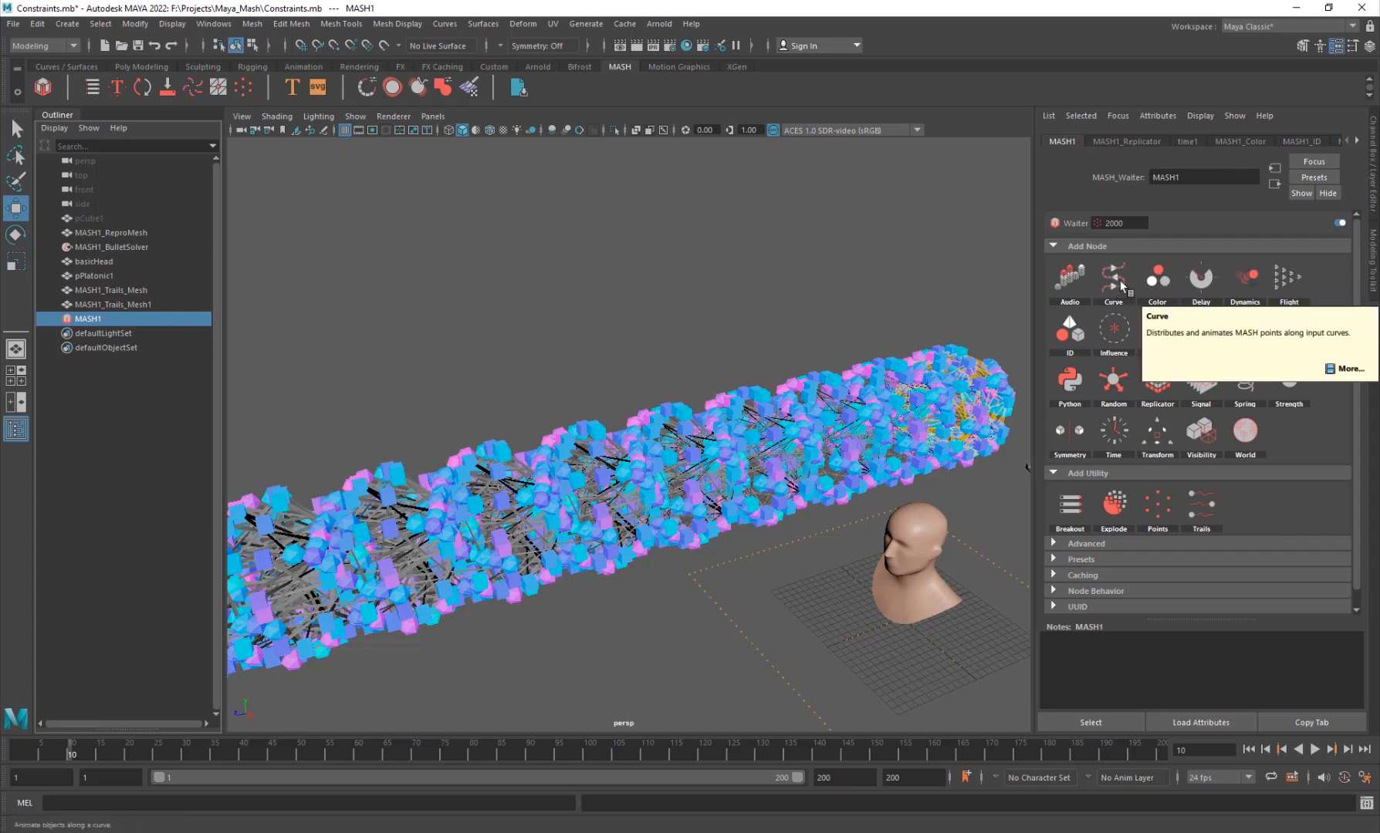
alt+middle_drag(724, 550, 501, 521)
alt+middle_drag(816, 630, 622, 602)
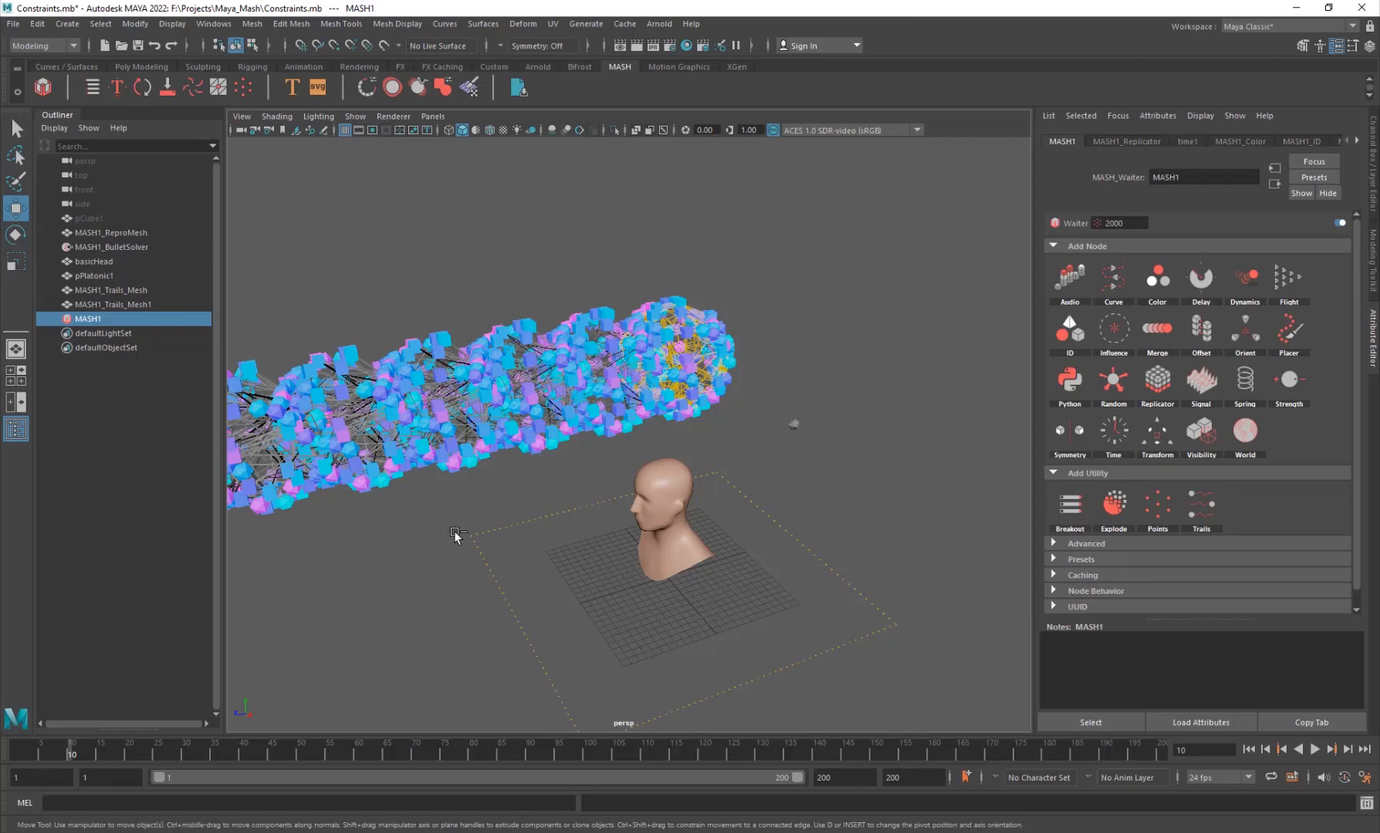
key(ctrl+s)
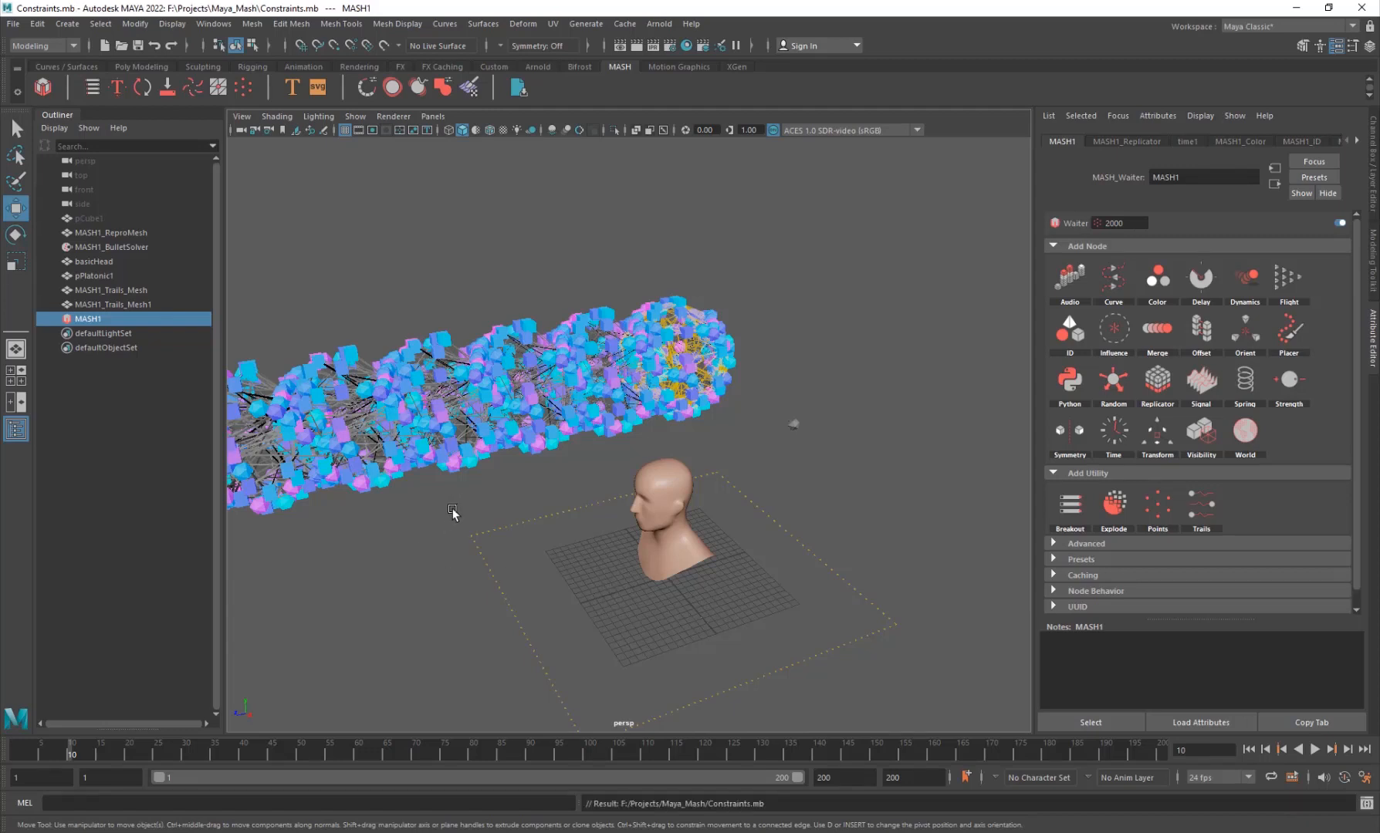
click(104, 45)
alt+drag(583, 477, 617, 501)
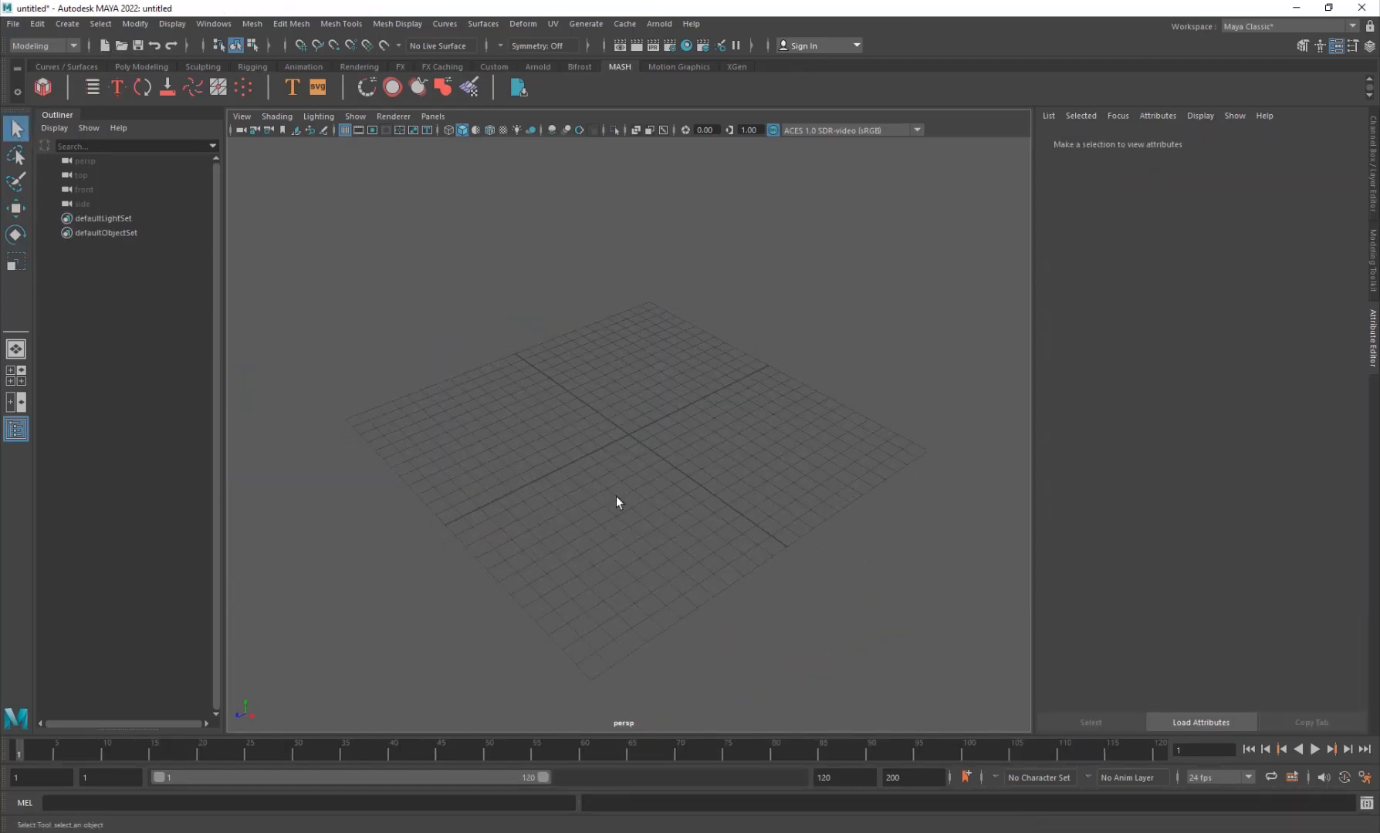
Step: Create a polygon sphere at the origin and raise it slightly above the grid
click(75, 66)
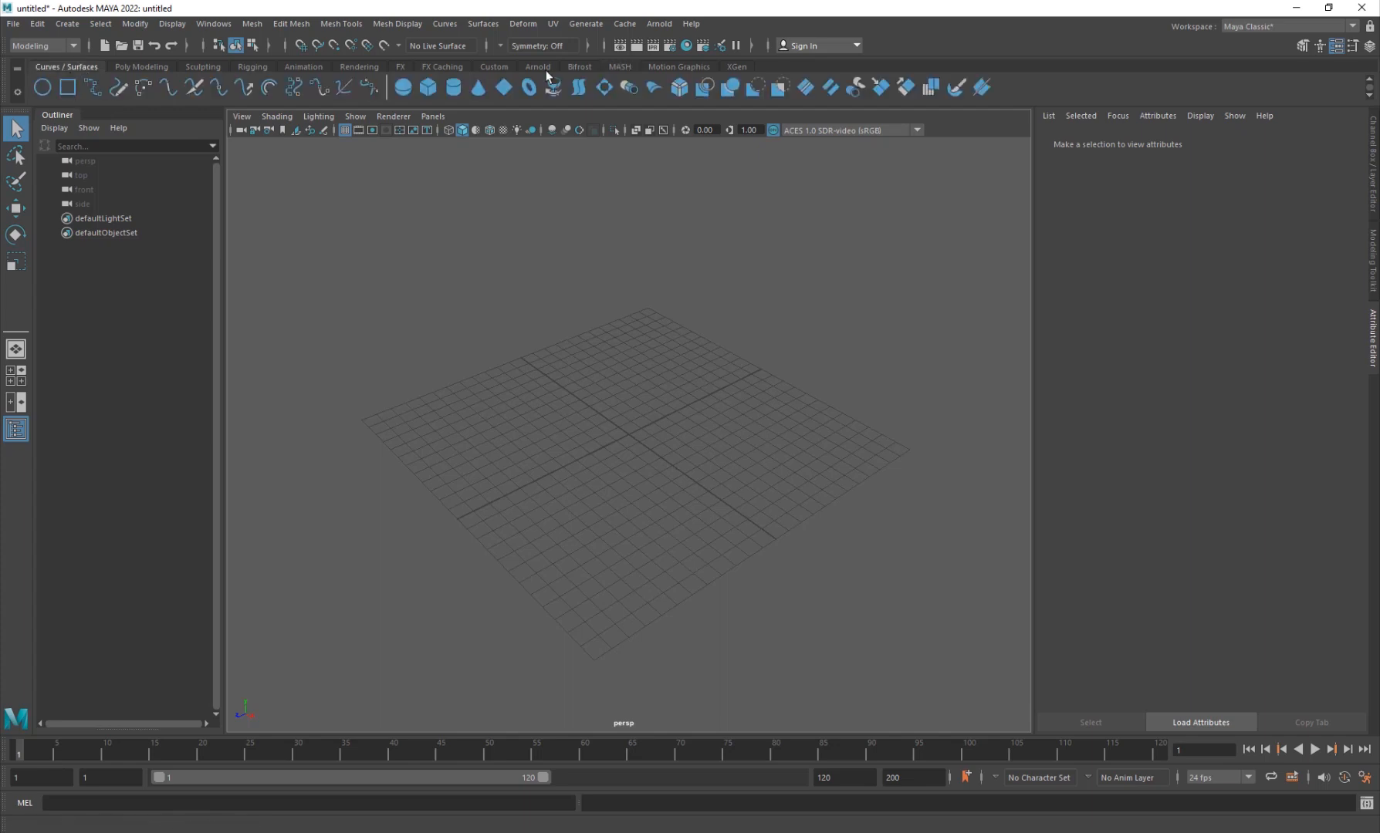
shift+right_drag(610, 341, 671, 347)
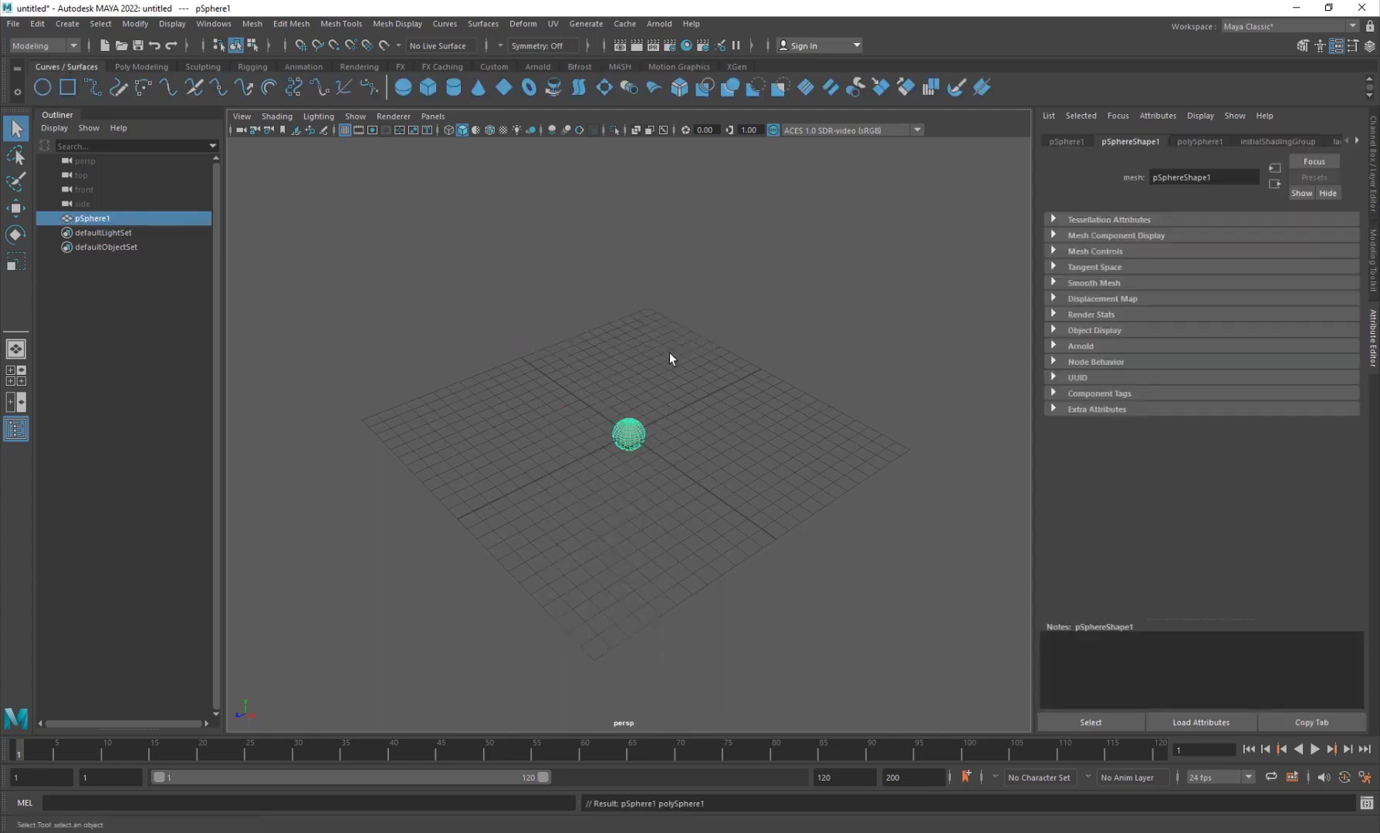
key(w)
drag(637, 442, 634, 416)
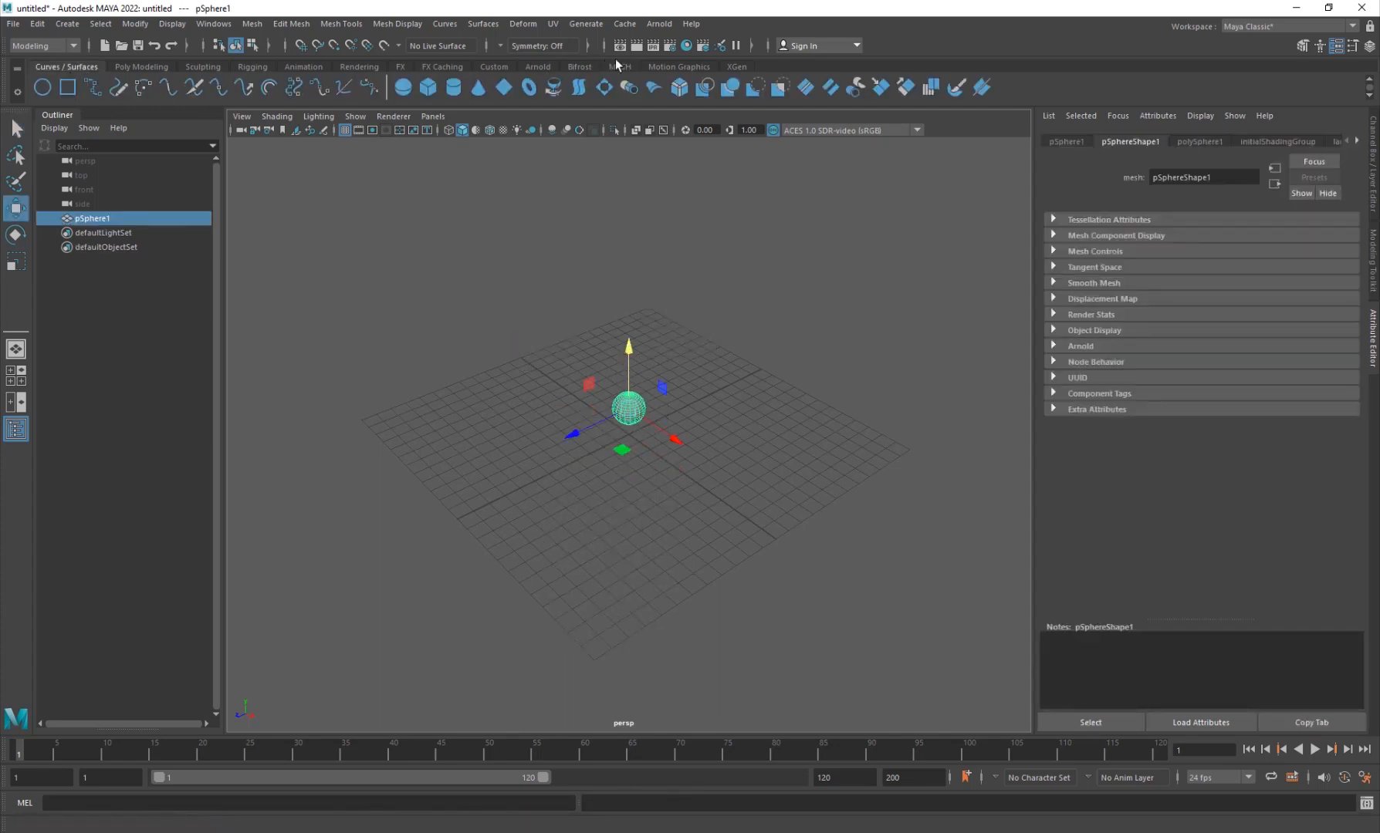
Step: Create a MASH network from the sphere
click(618, 64)
click(46, 89)
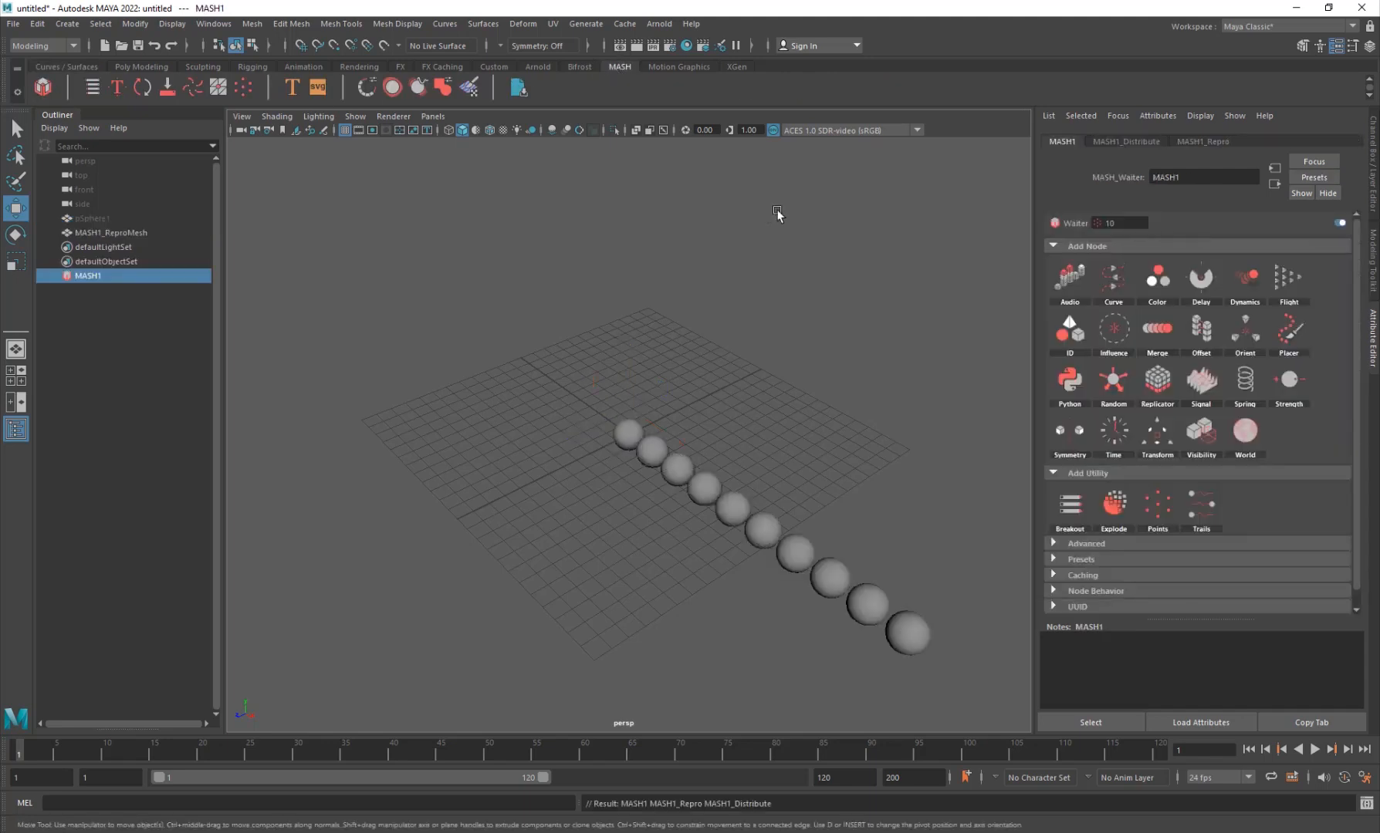
alt+middle_drag(688, 415, 578, 376)
alt+drag(578, 376, 705, 487)
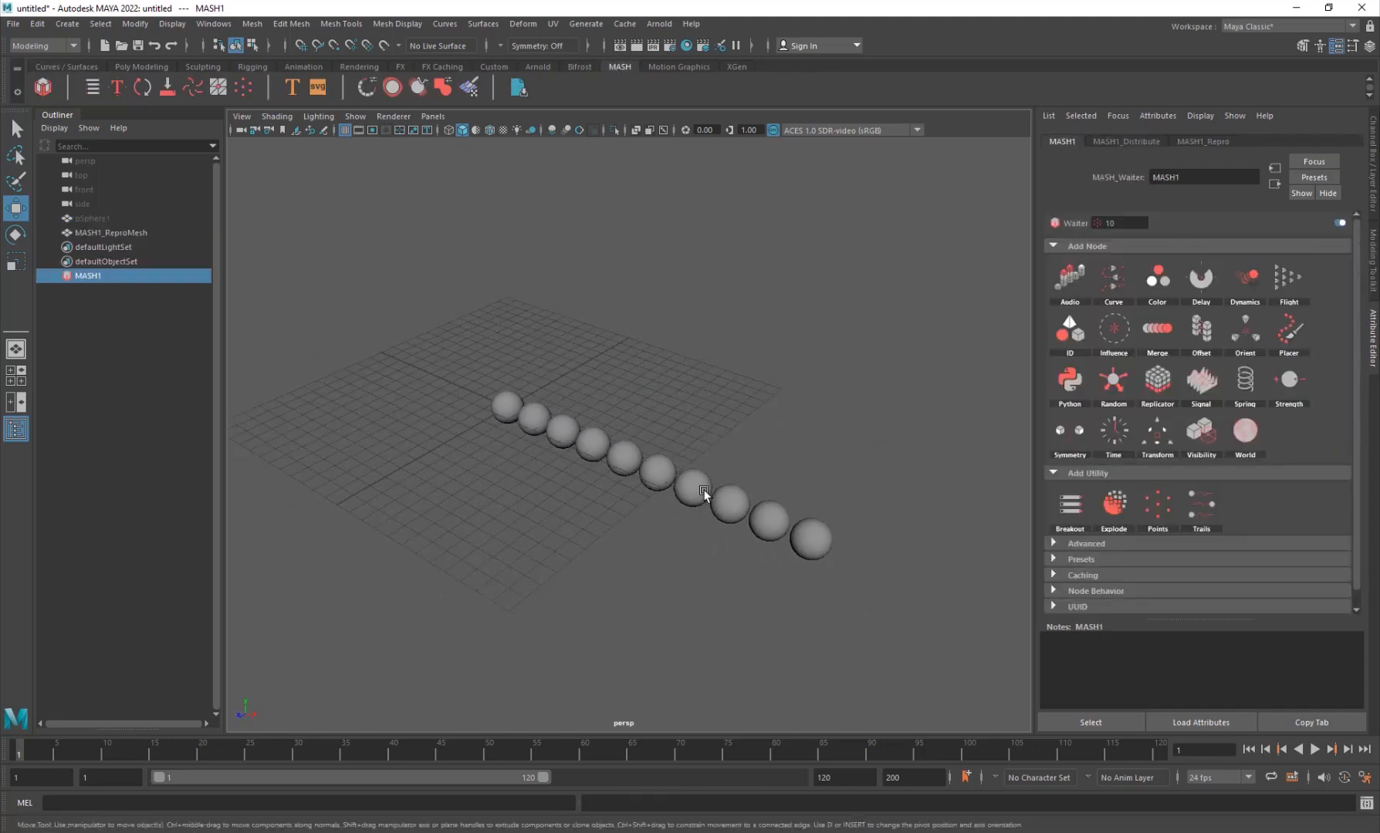
Step: Draw a freehand curve with the Pencil Curve tool, sweeping from the grid's near-left edge past its far-right side behind the spheres
alt+middle_drag(701, 418, 699, 446)
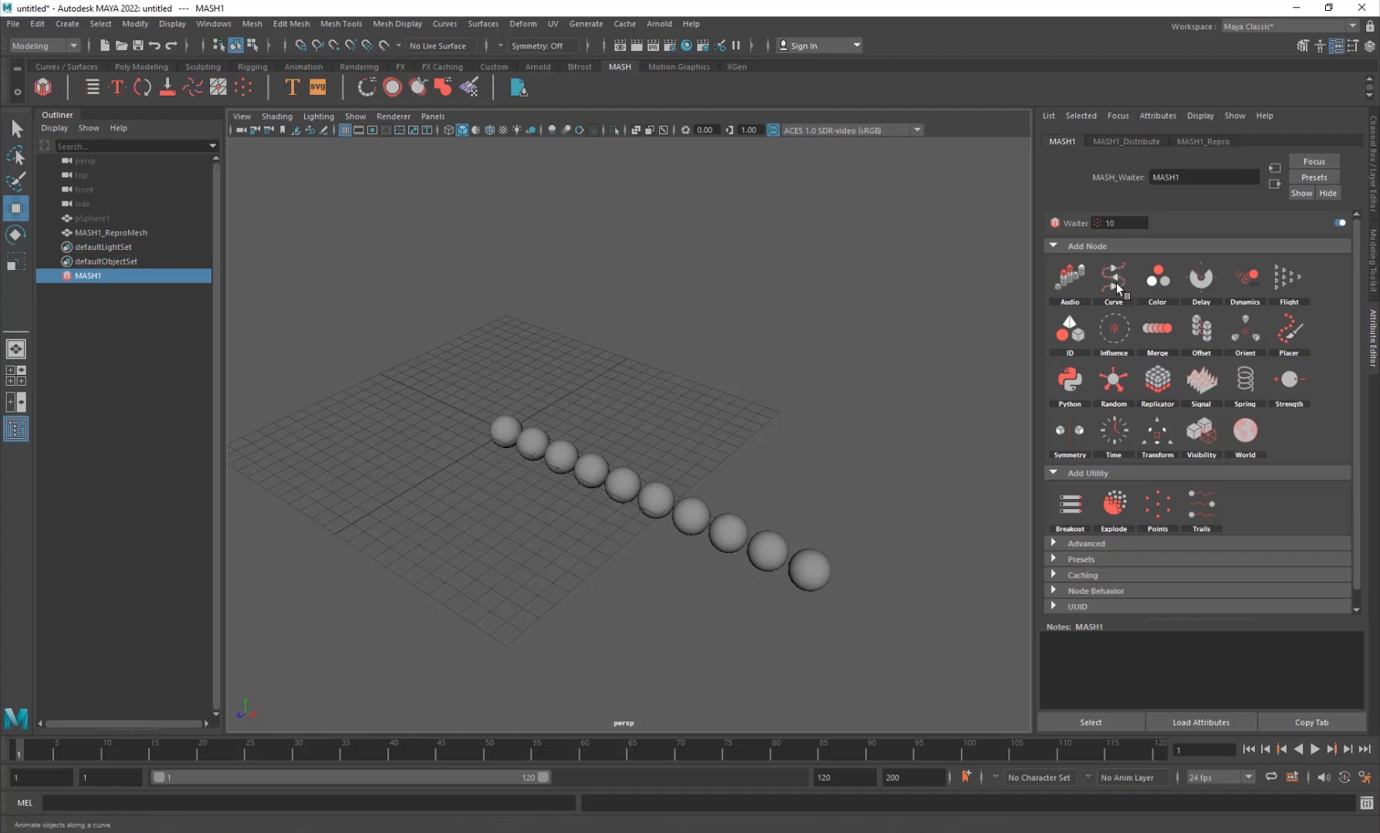
click(58, 66)
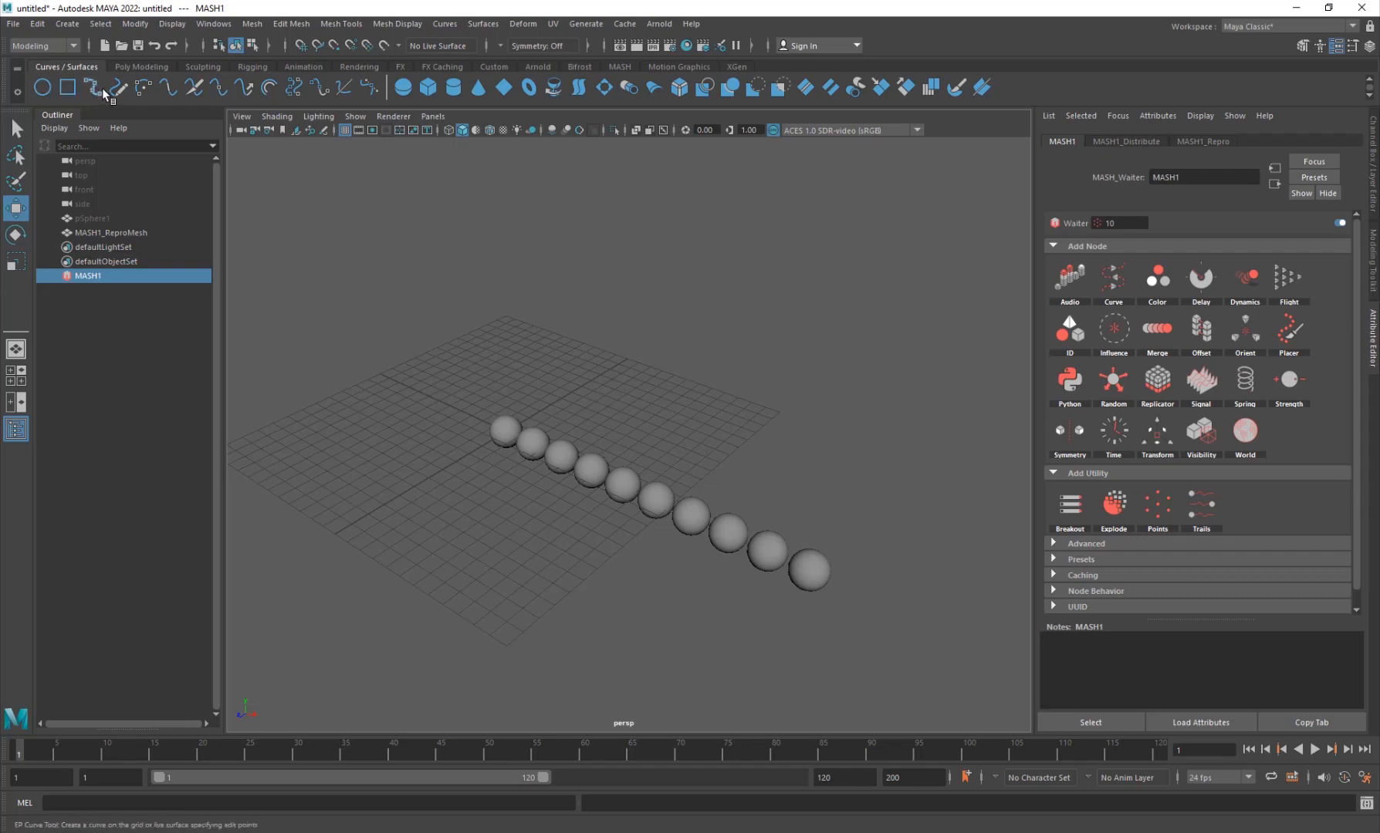
drag(340, 436, 441, 407)
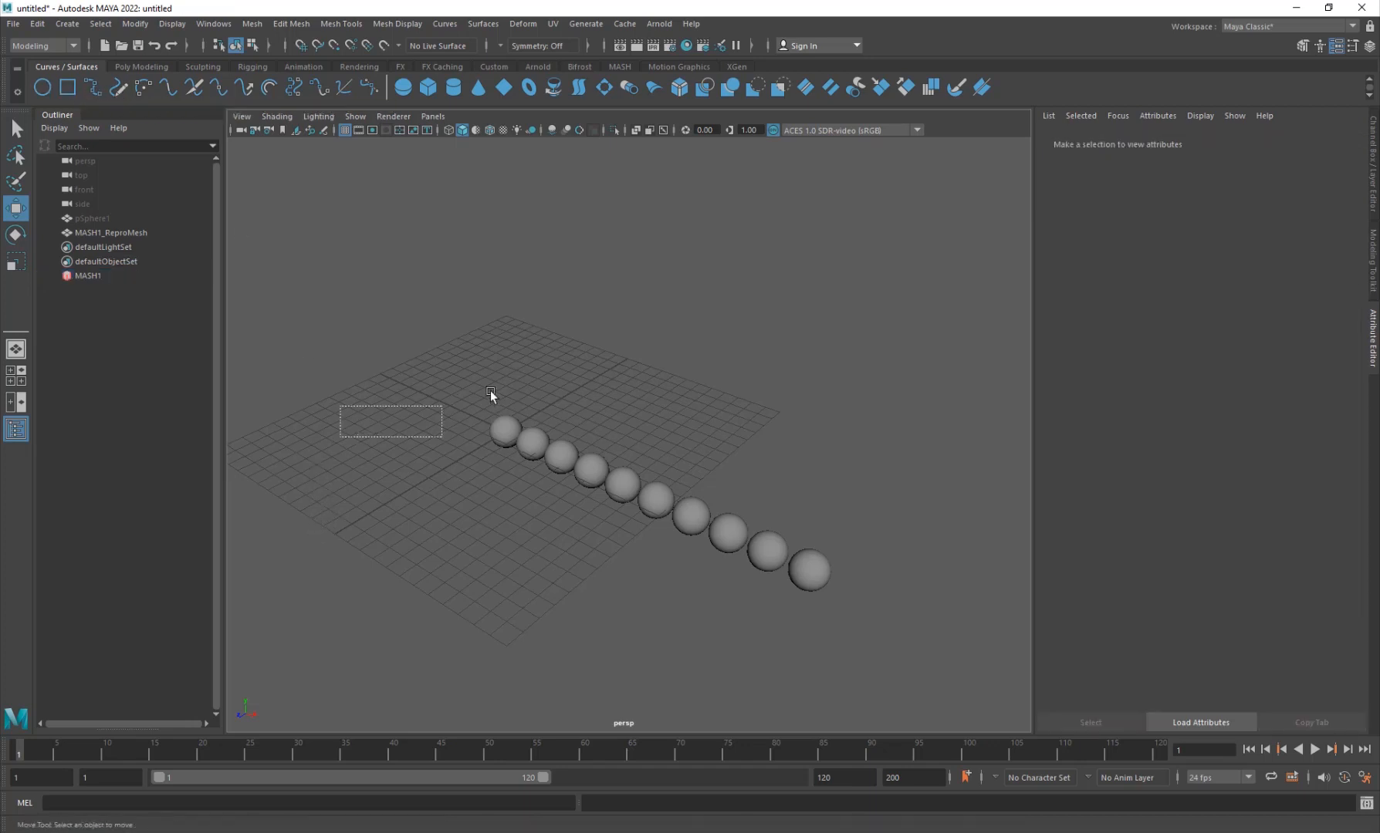
click(503, 429)
click(119, 89)
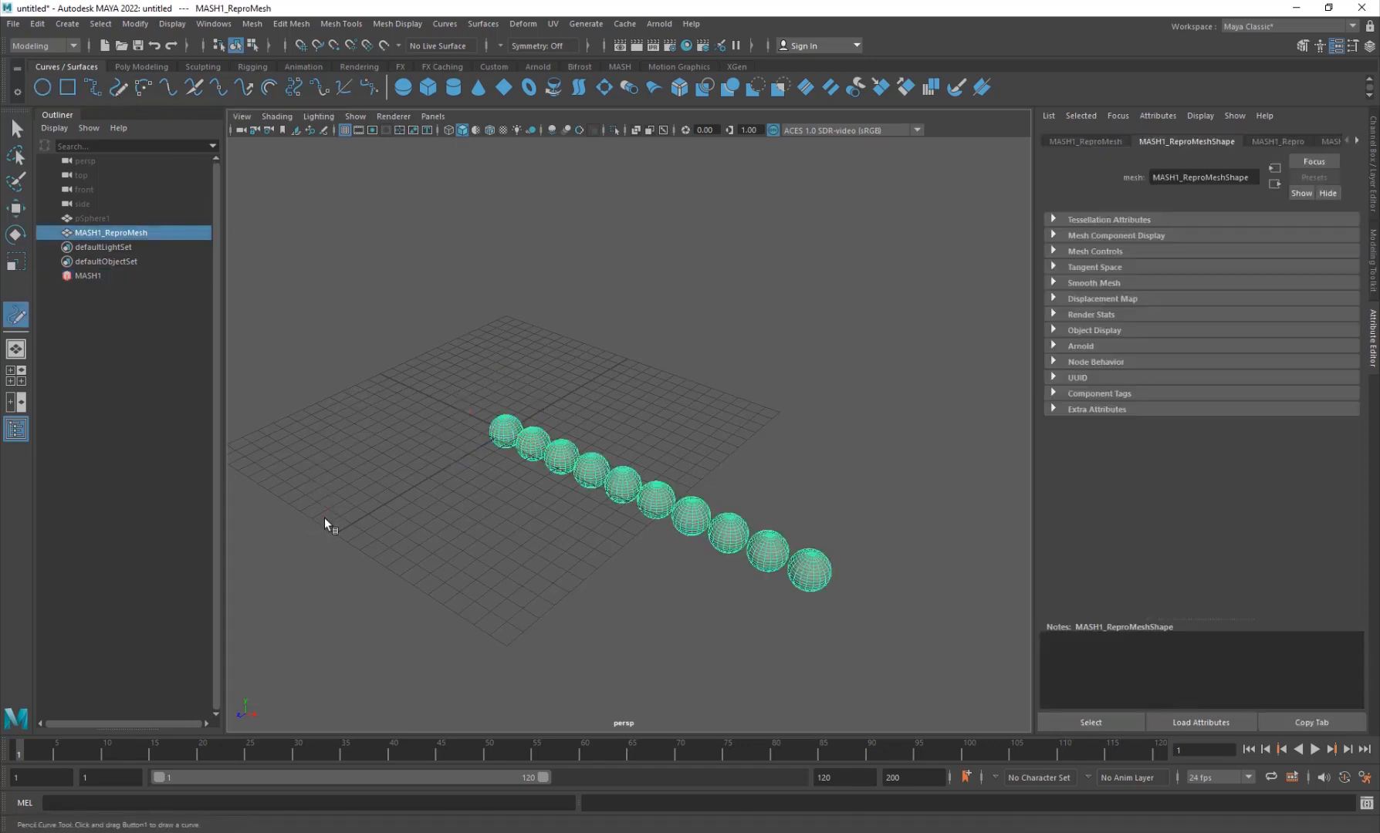
drag(899, 254, 898, 256)
key(w)
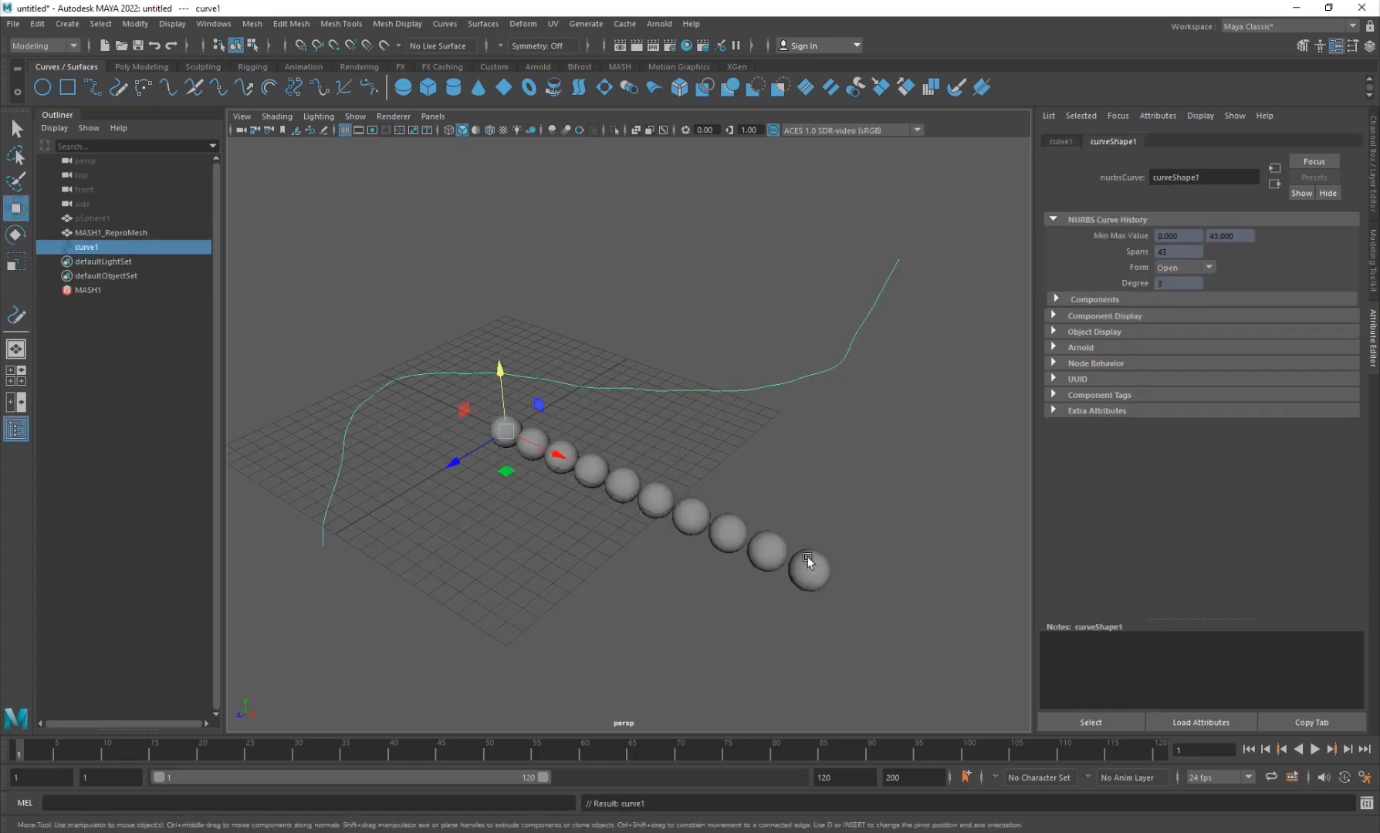
Step: Add a Curve node to the MASH1 network, connect curve1 as its input curve, play the animation and return to the first frame
click(111, 291)
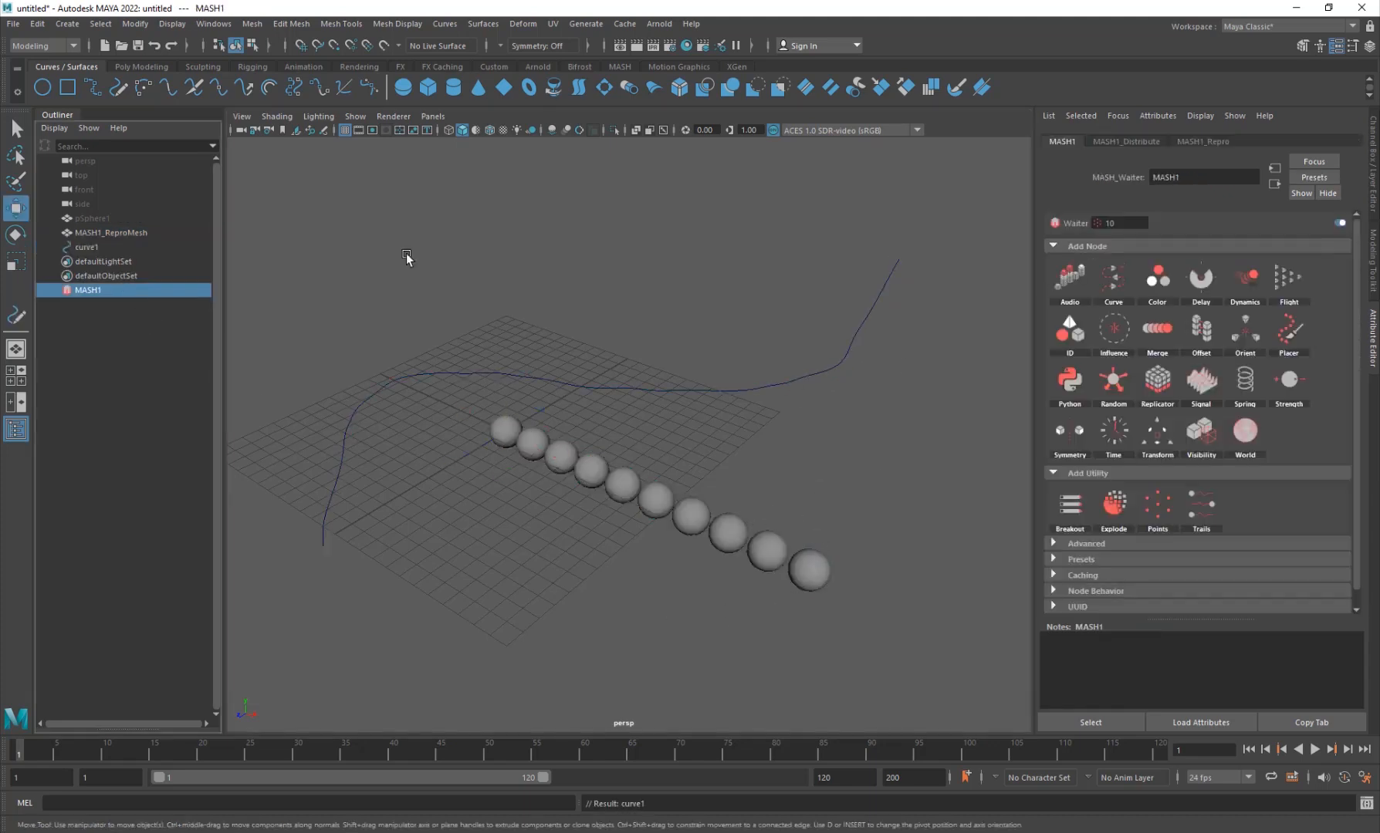
click(1123, 287)
click(1175, 294)
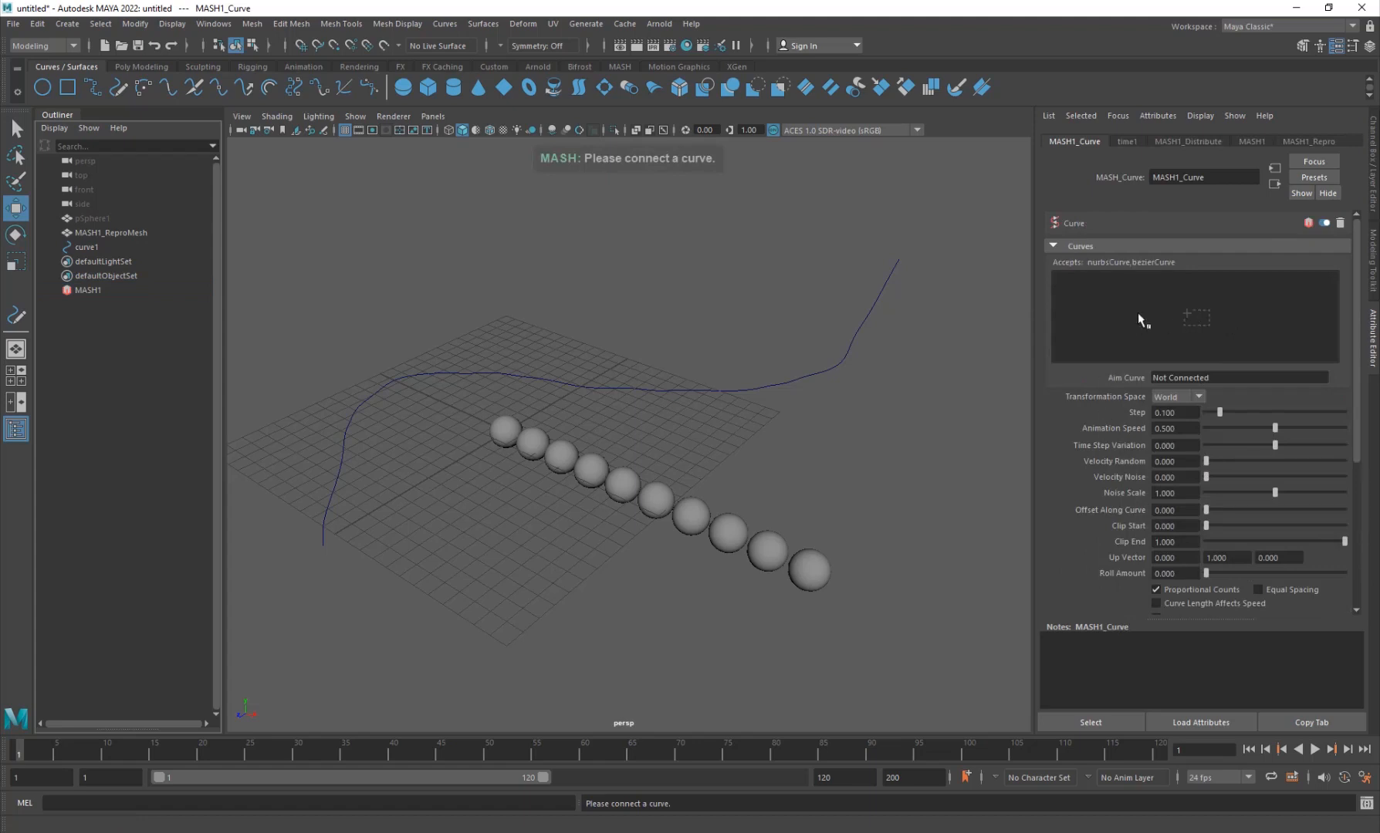
drag(88, 255, 1193, 299)
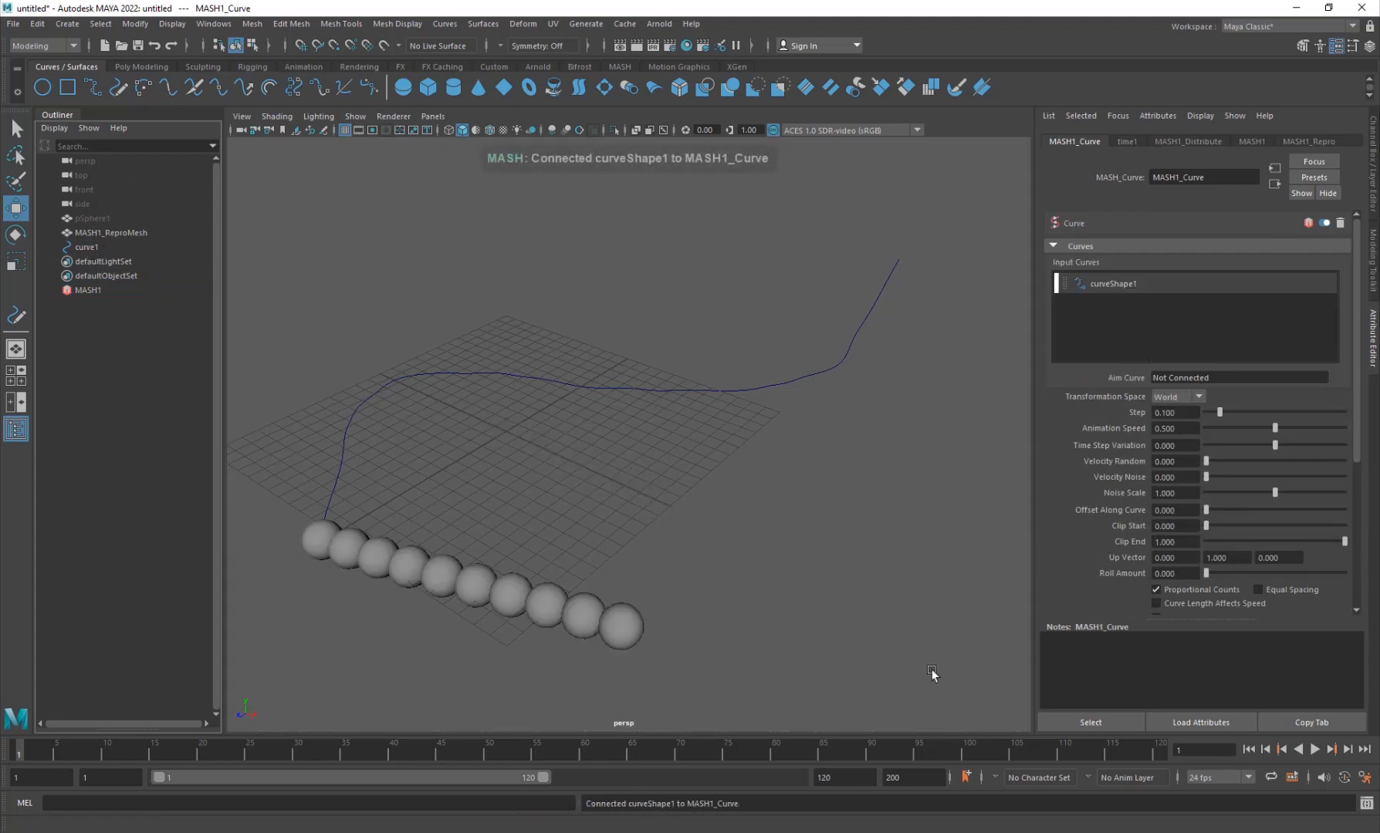
click(1314, 749)
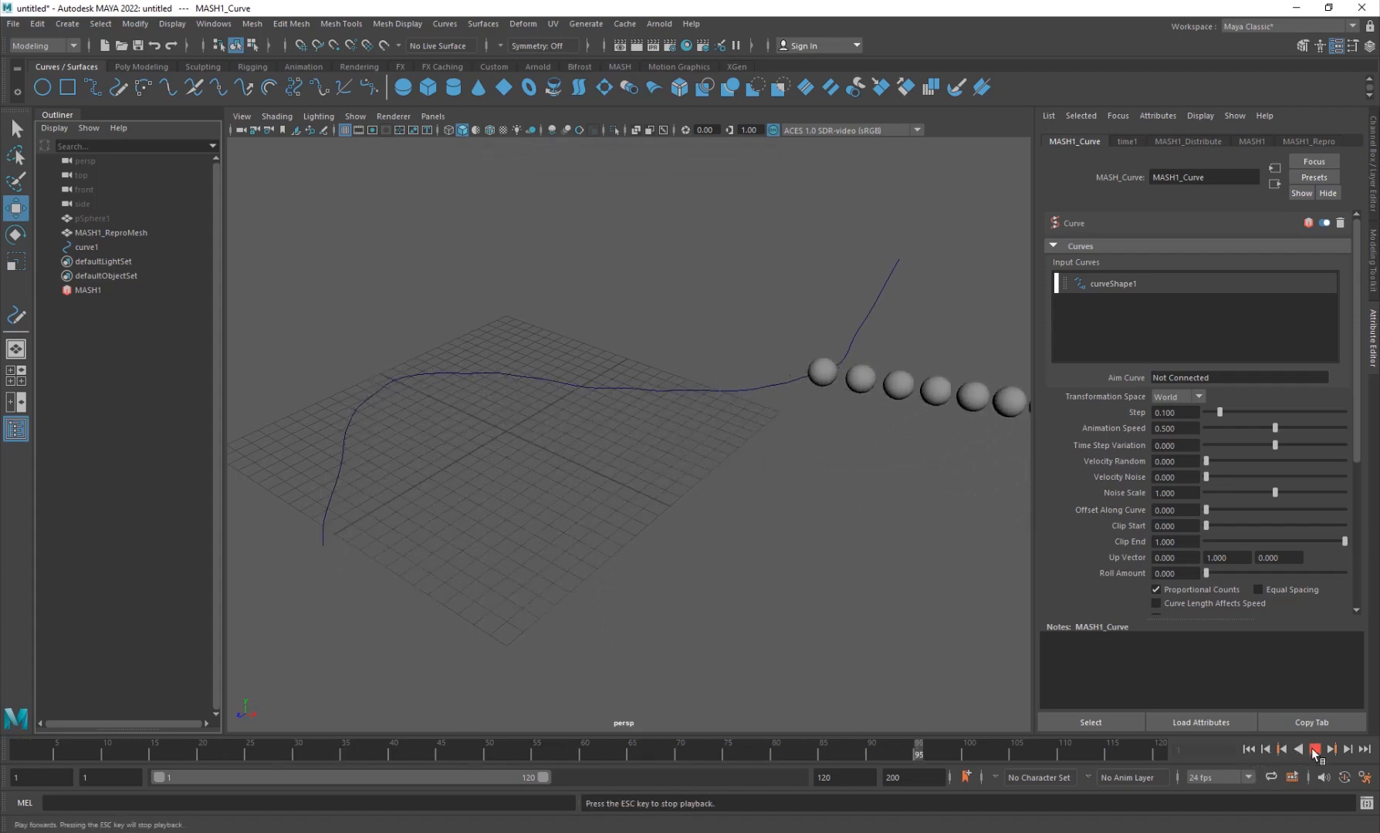
click(1314, 749)
click(1249, 749)
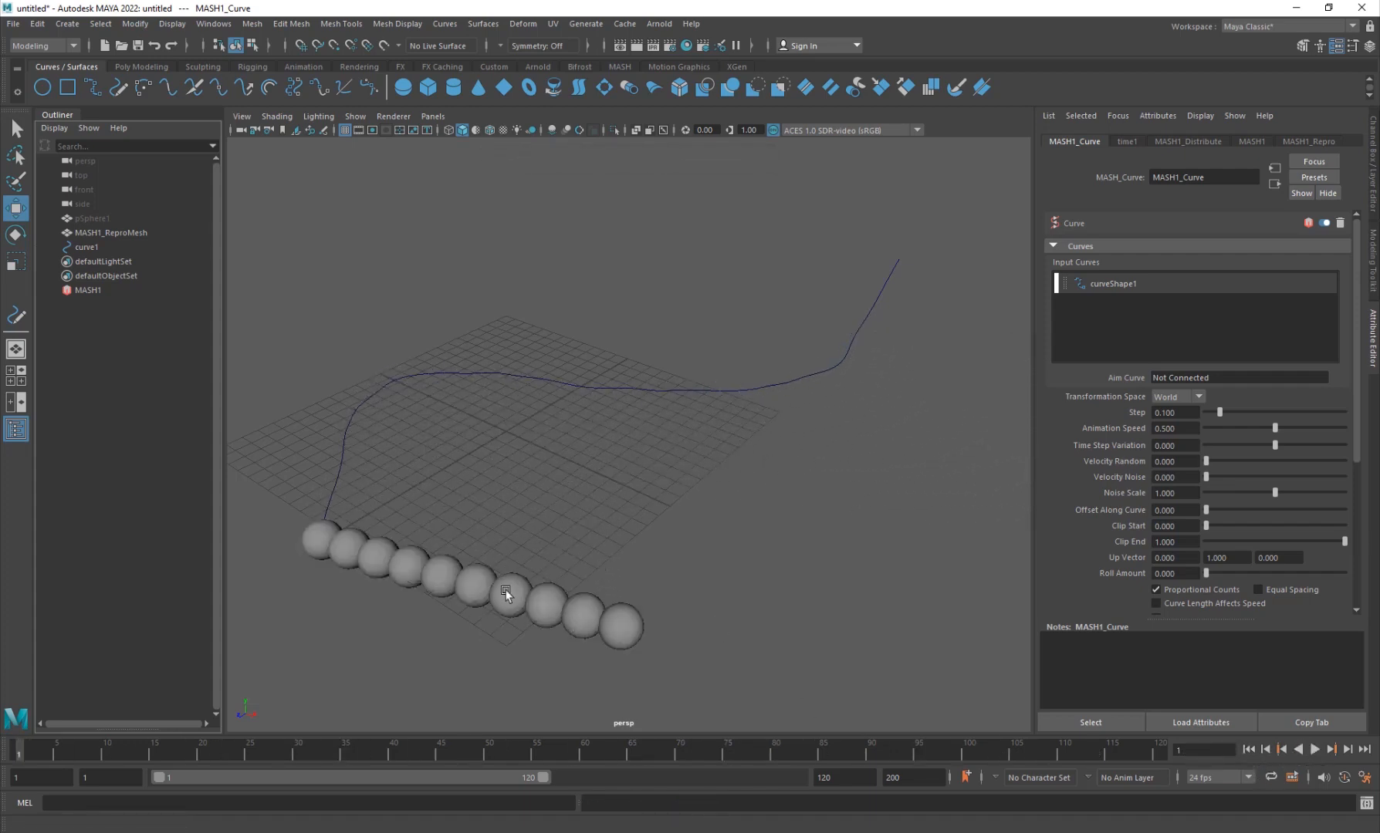
Step: Set the Distribute node's Distance X to 0 and play the animation along the curve
click(1186, 142)
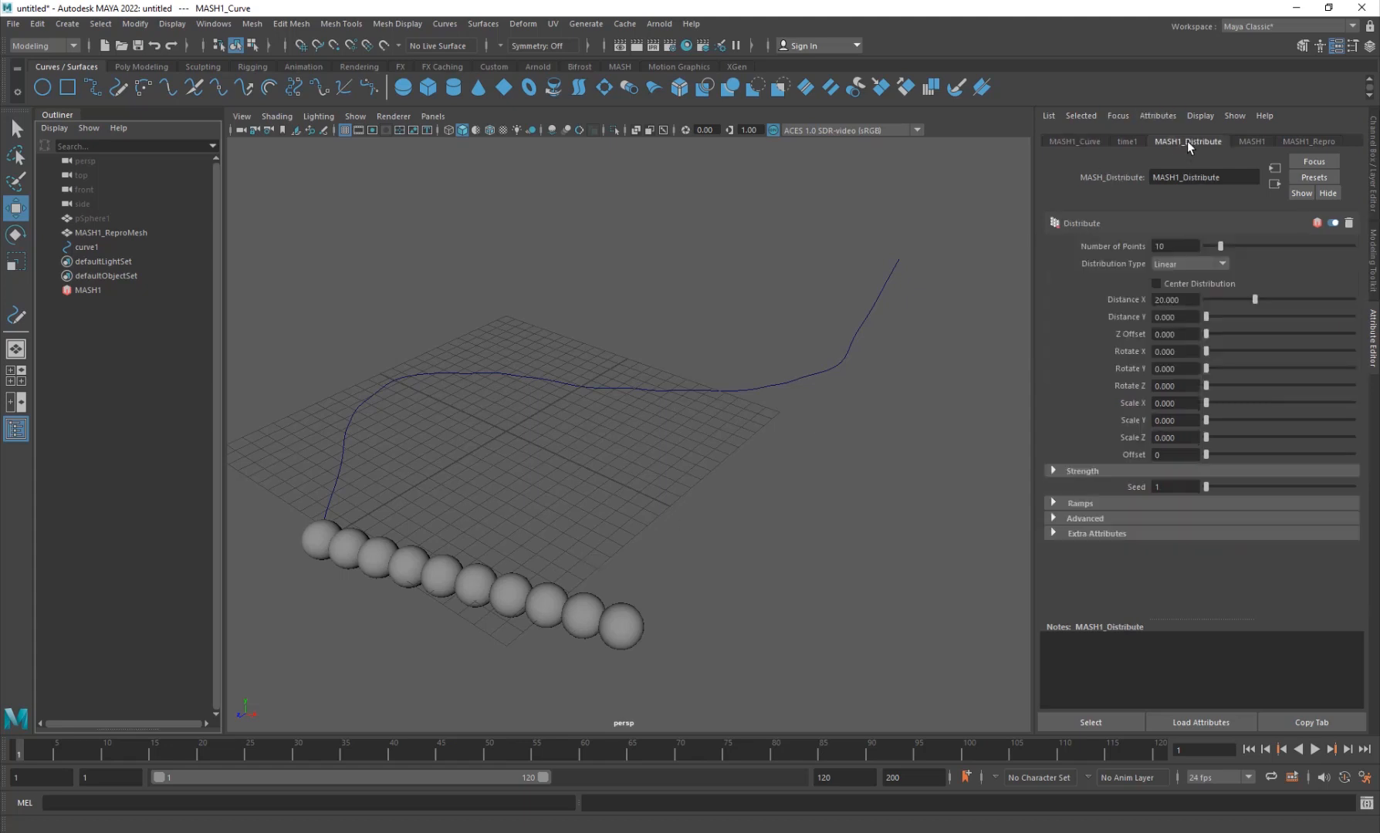
drag(1228, 306, 1203, 306)
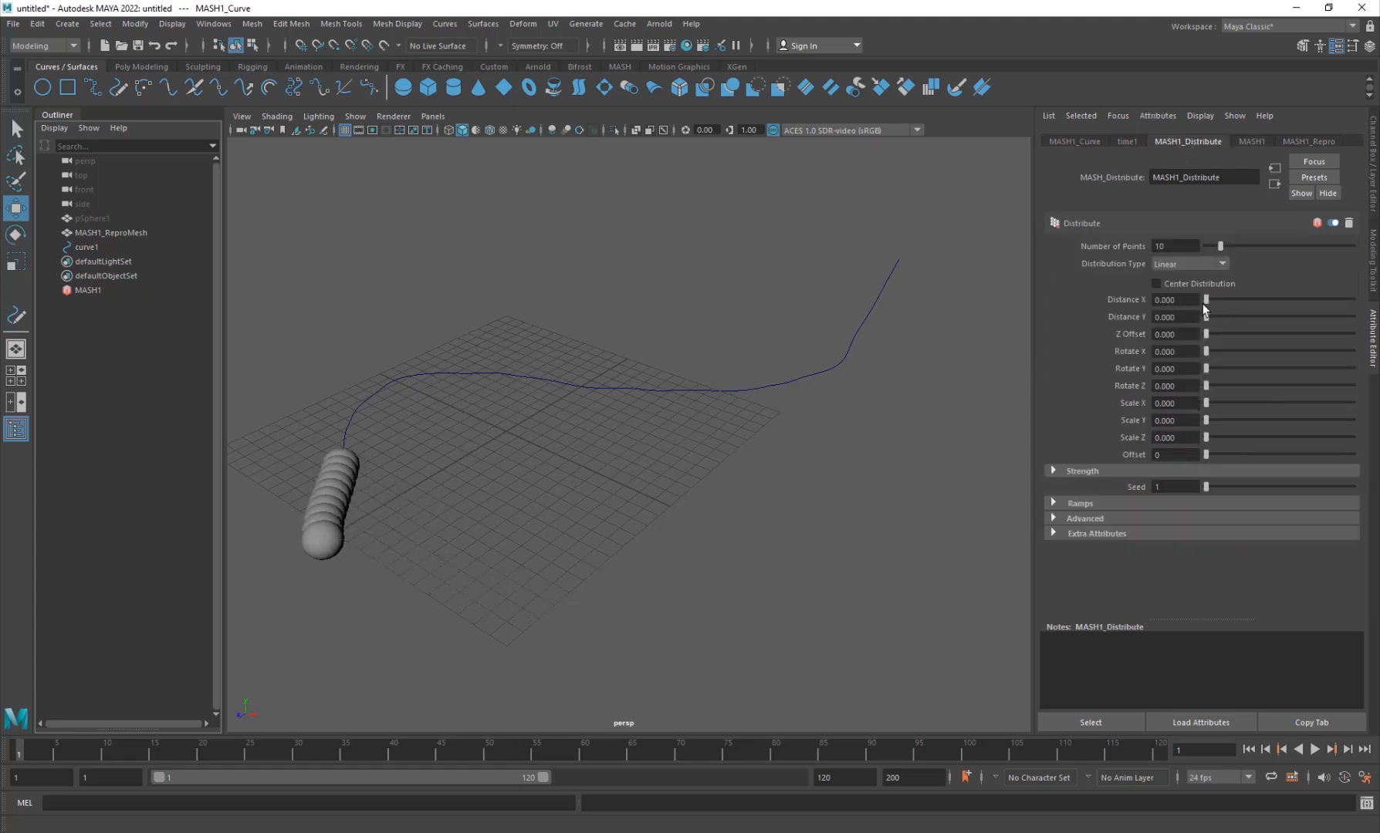
click(1314, 749)
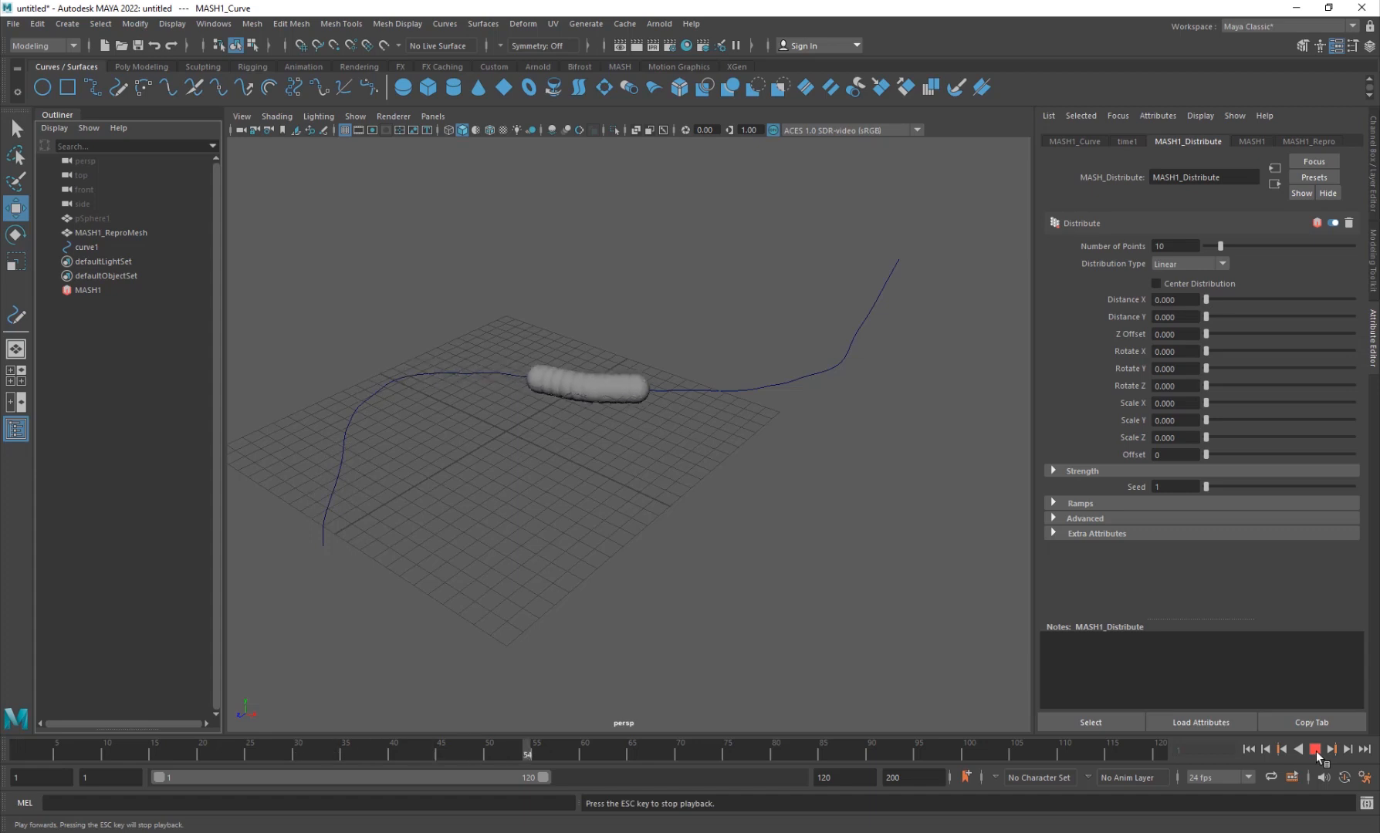
click(1316, 750)
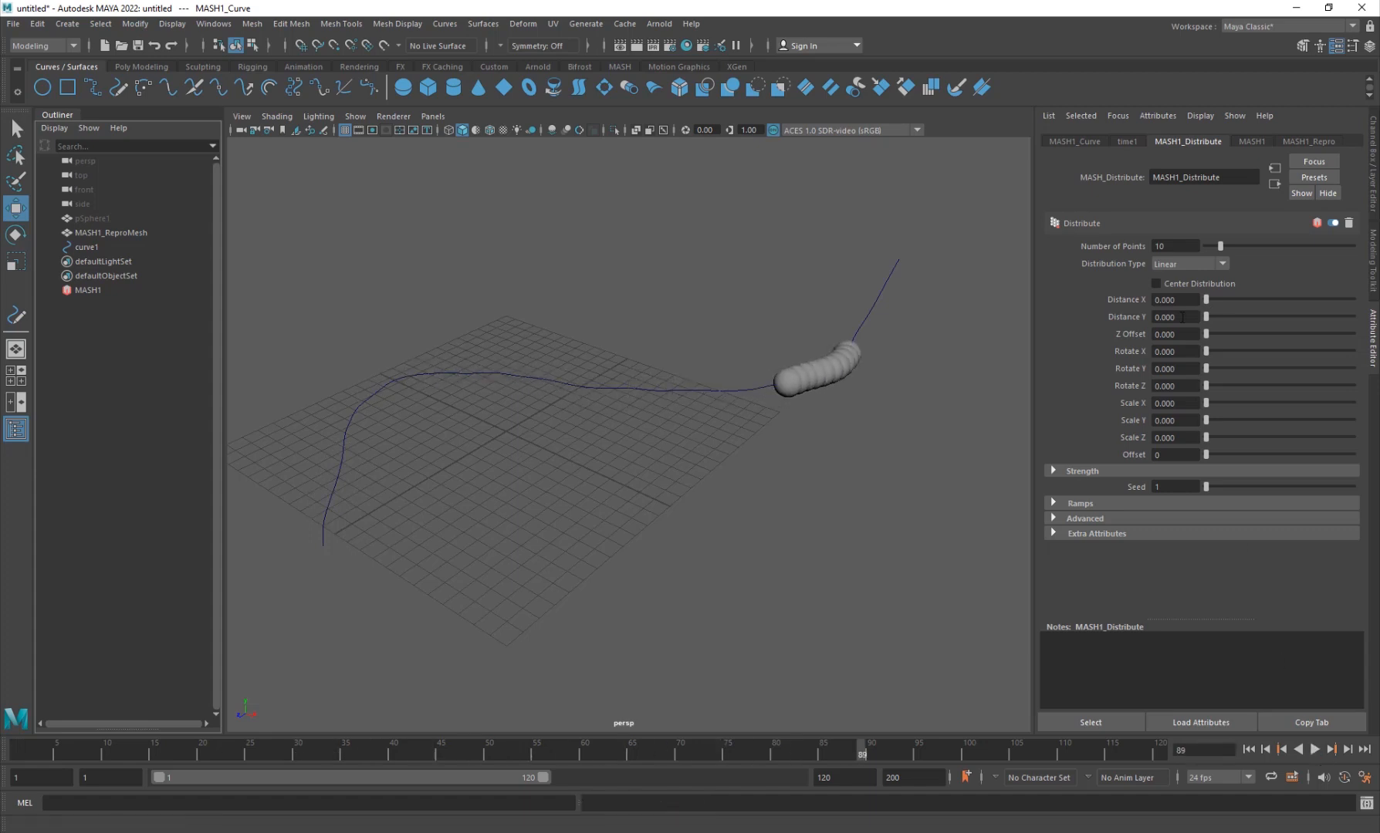
Step: Set the Curve node's Step to 0.356 to space out the spheres and play the animation
click(1077, 141)
drag(1225, 414, 1256, 410)
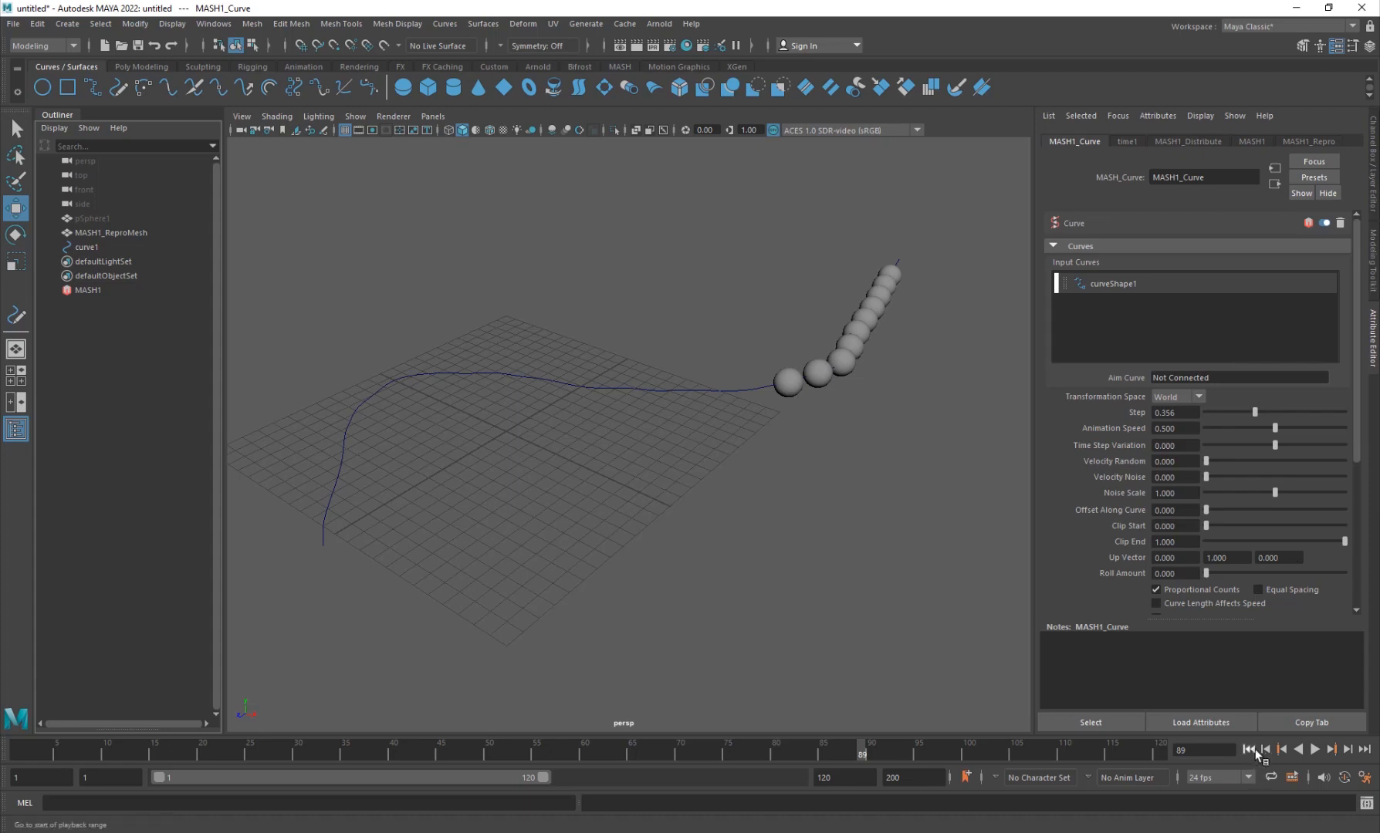
click(1312, 750)
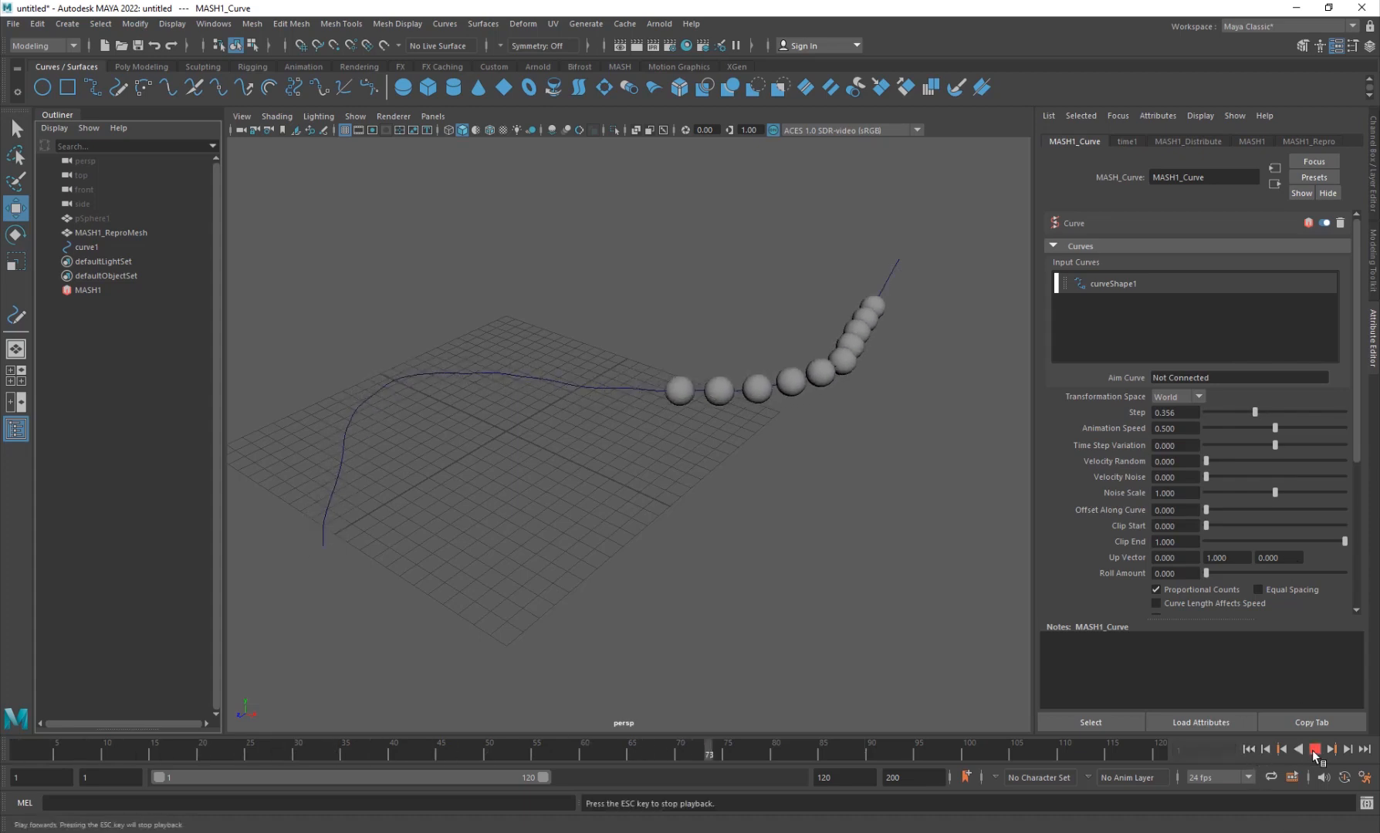
click(1312, 750)
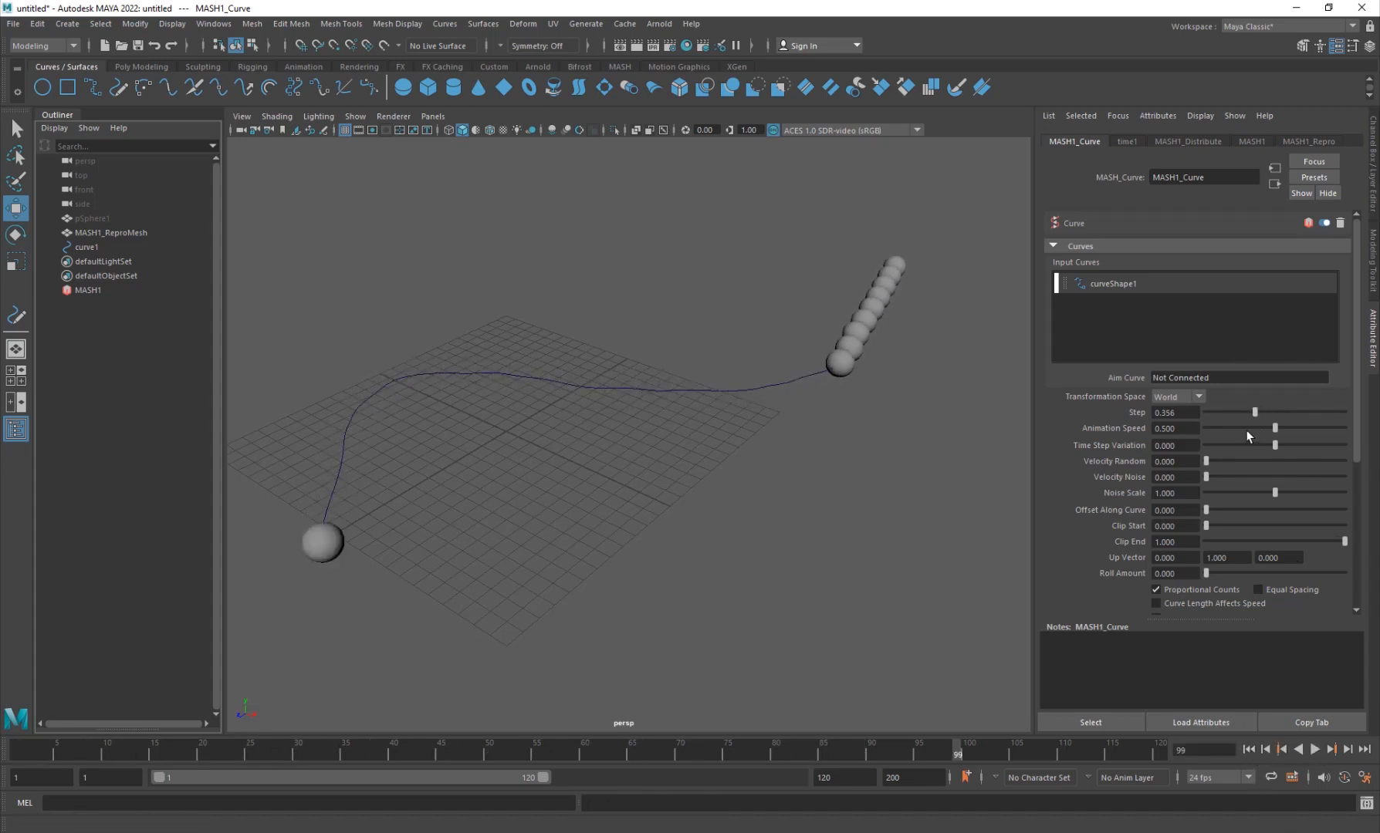
Step: Try an Animation Speed of 0.037 on the Curve node and play the animation
drag(1243, 428, 1211, 428)
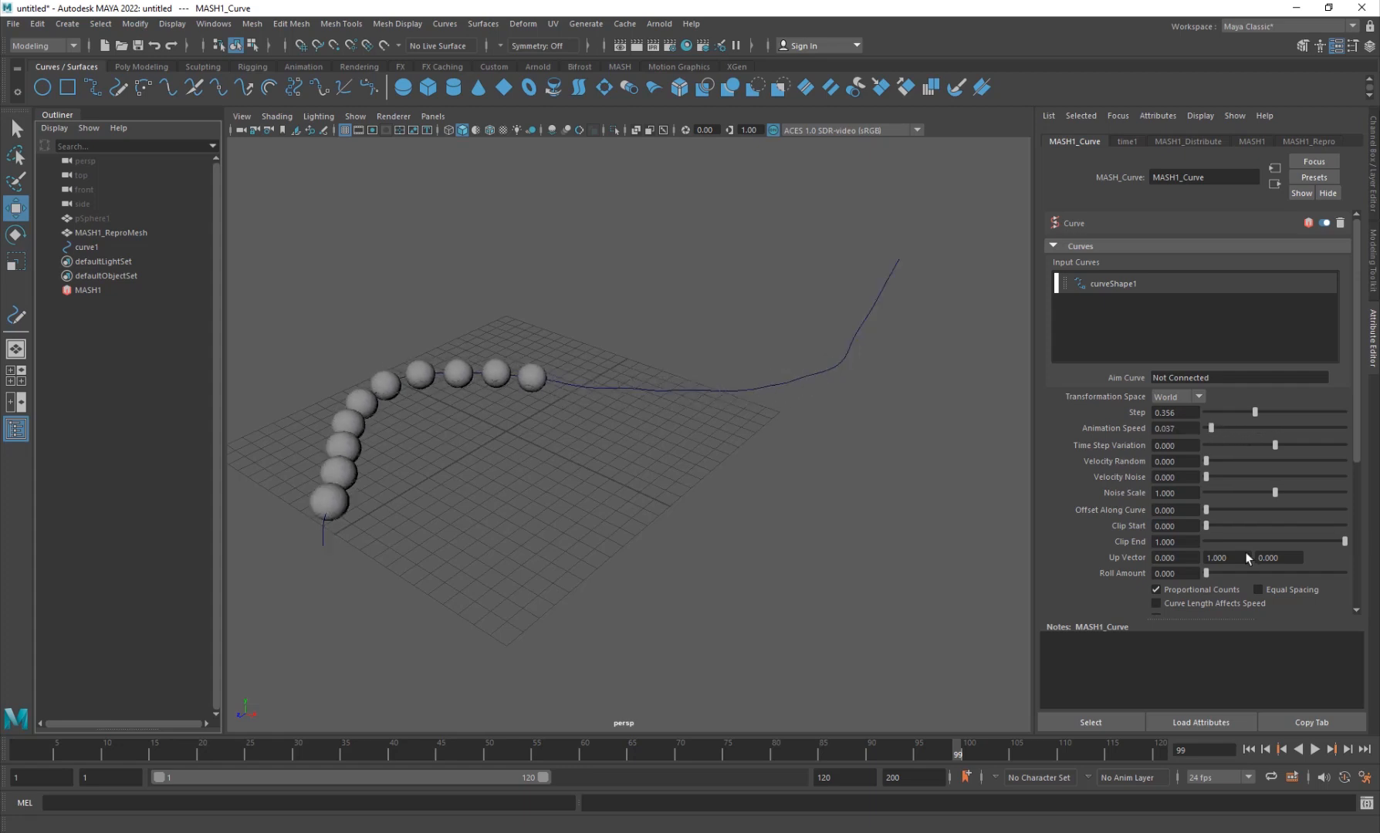
click(1313, 750)
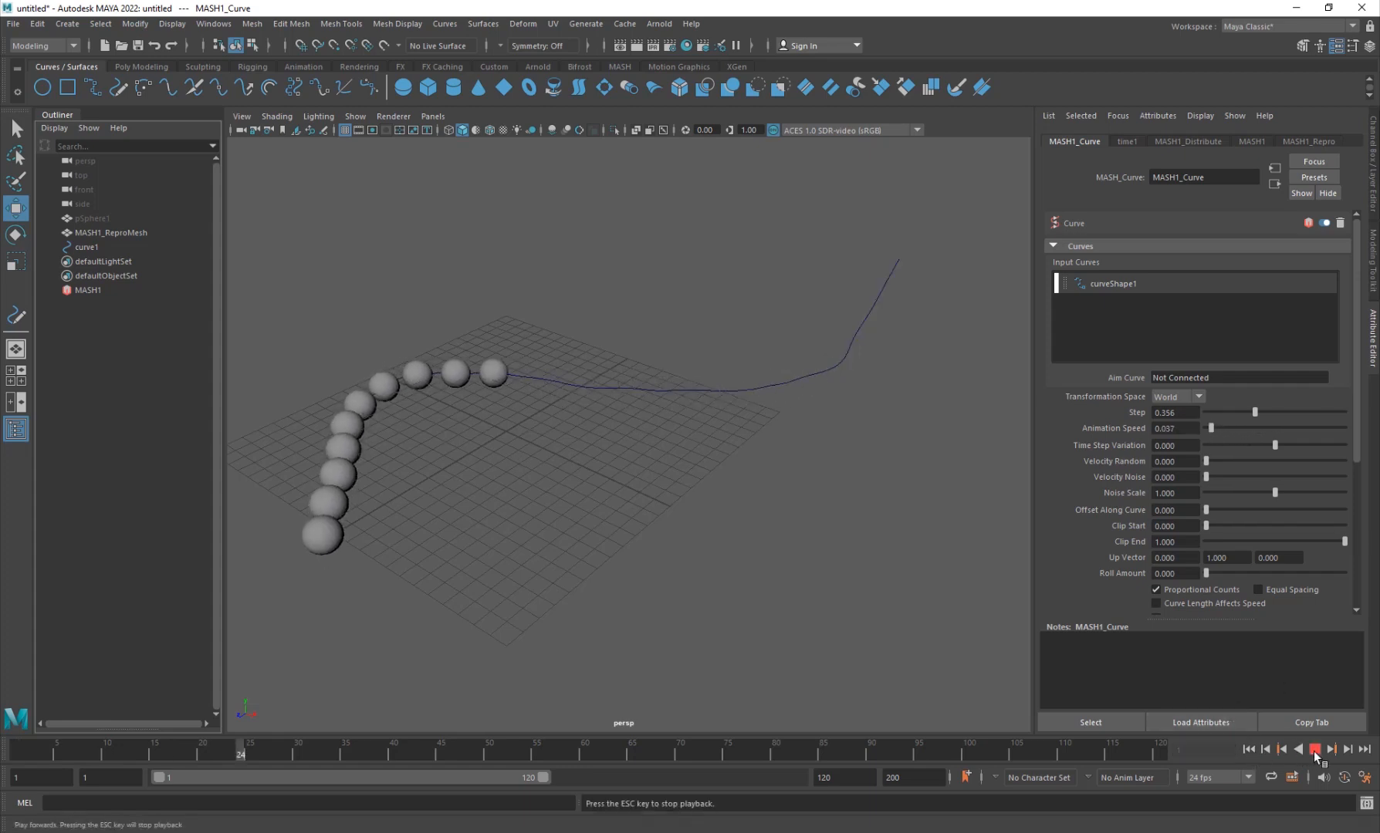
click(1313, 750)
Step: Set the Curve node's Animation Speed to 0.136, Velocity Noise to 0.366 and Velocity Random to 0.173, and play the animation
drag(1222, 427, 1225, 428)
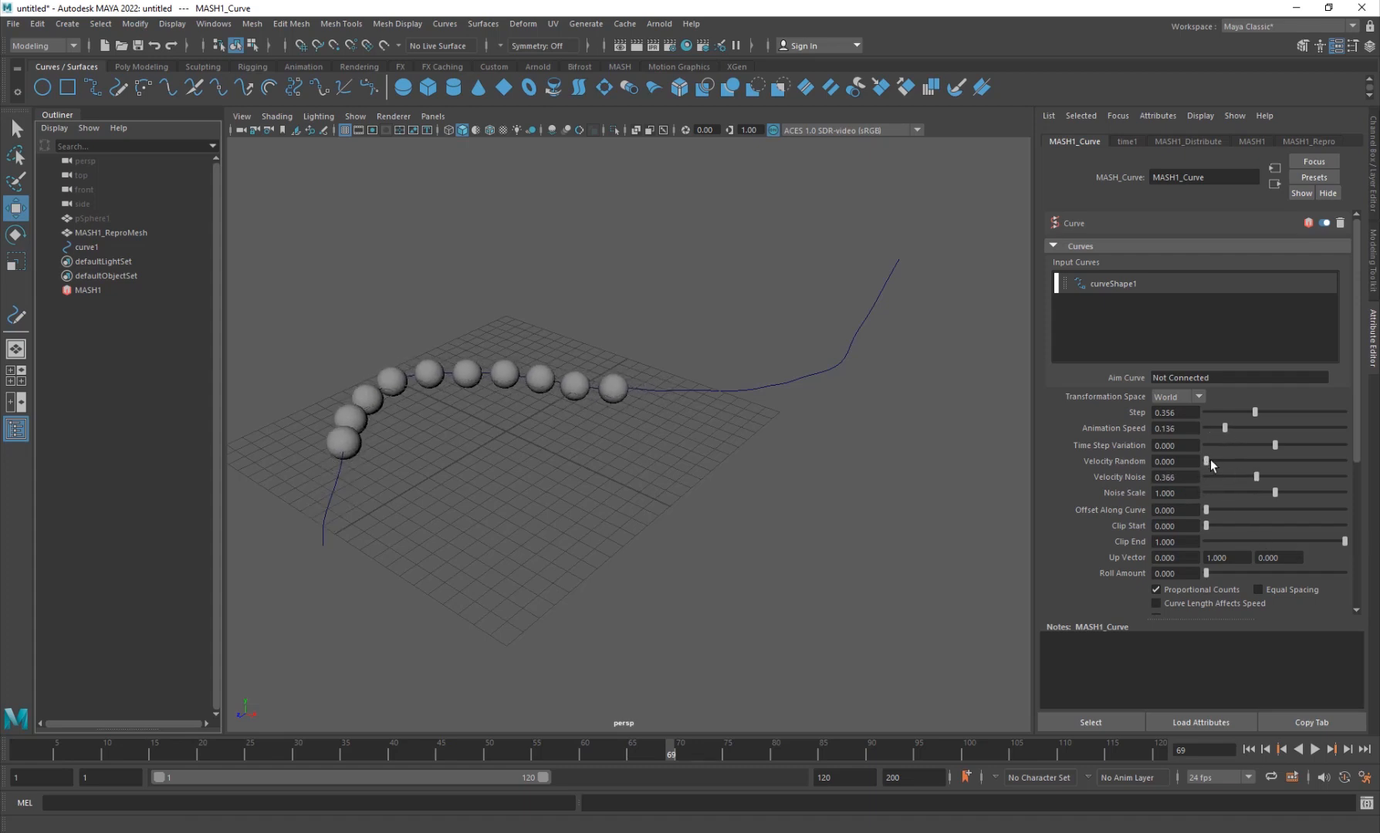
mouse_move(1211, 459)
mouse_down()
mouse_move(1266, 464)
mouse_move(1226, 468)
mouse_up()
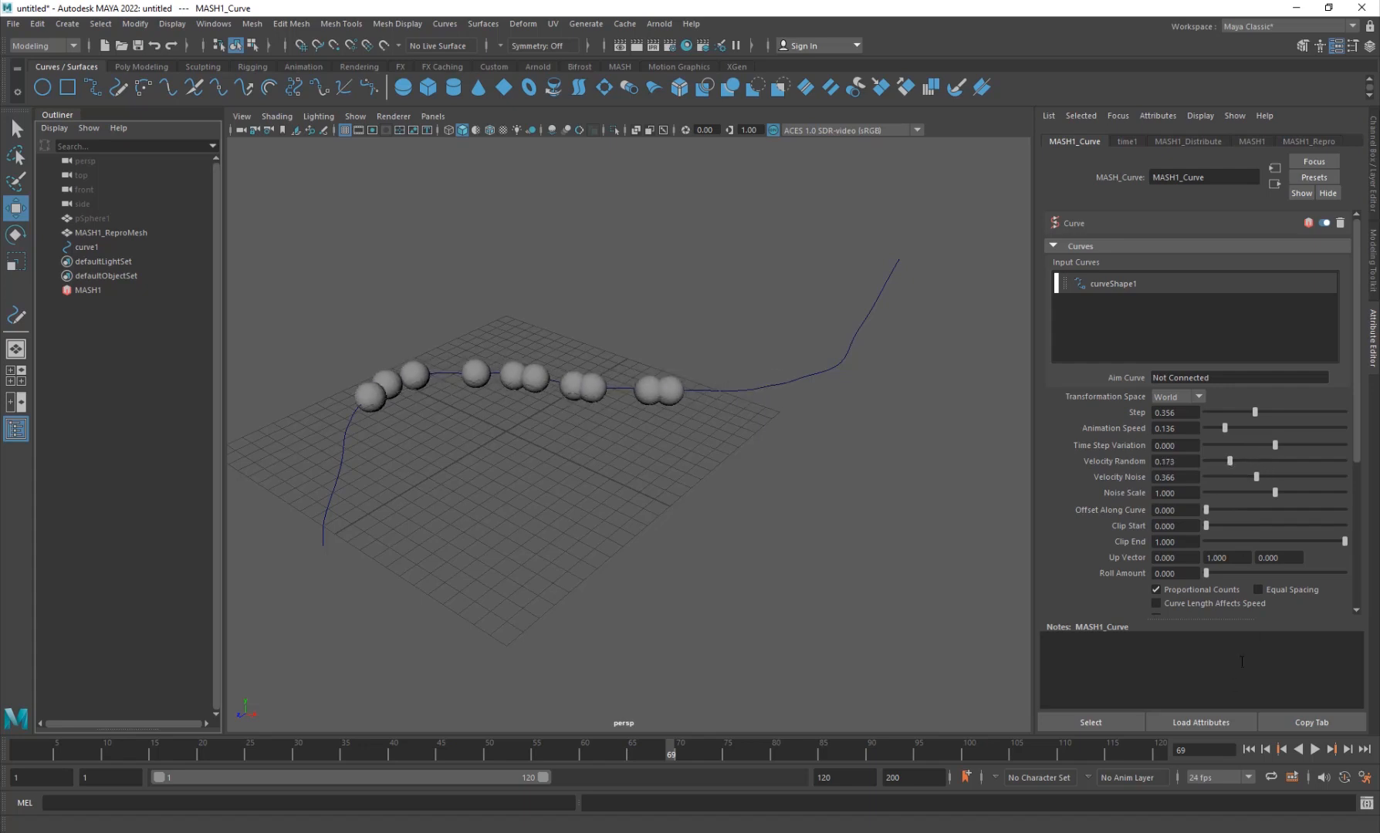
click(1314, 749)
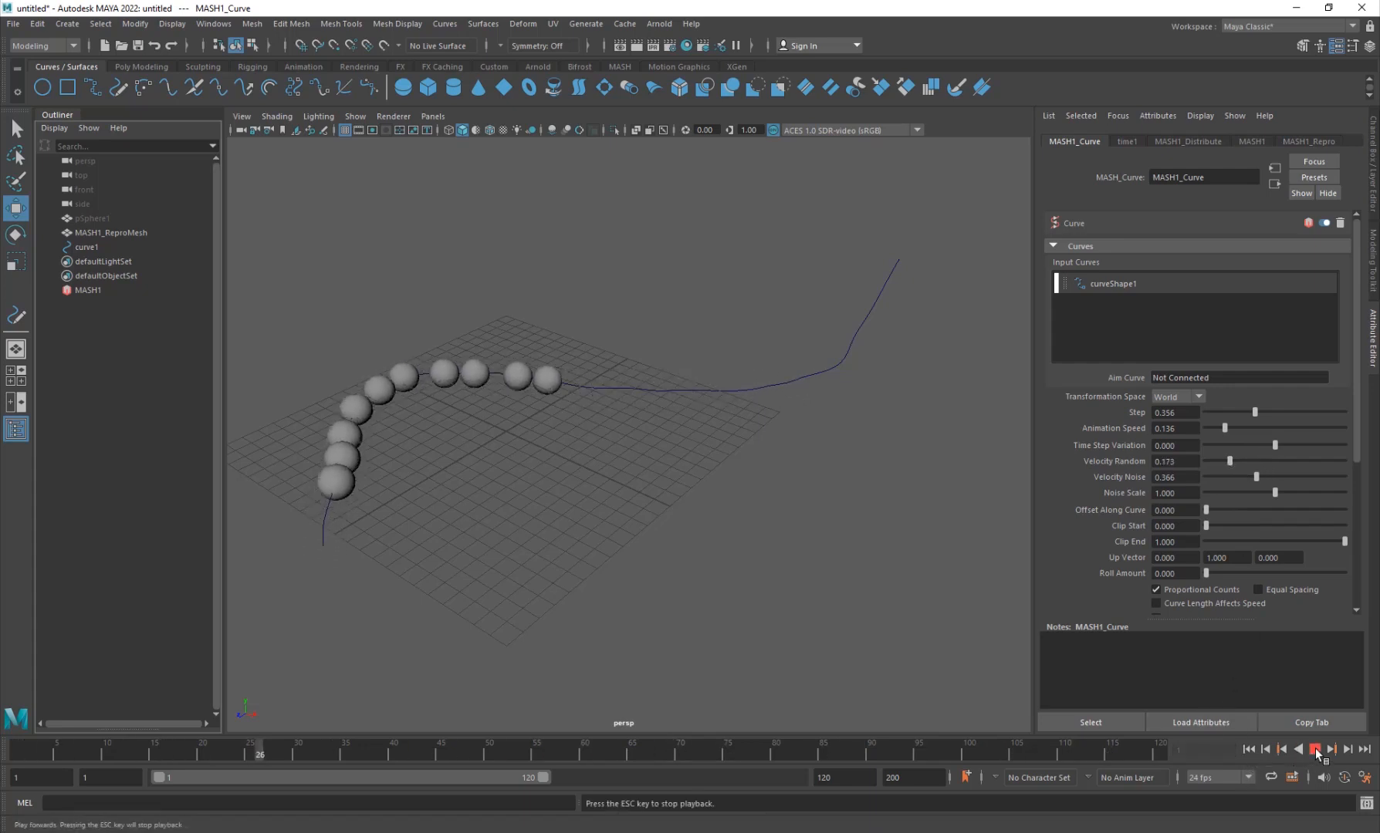
click(1314, 747)
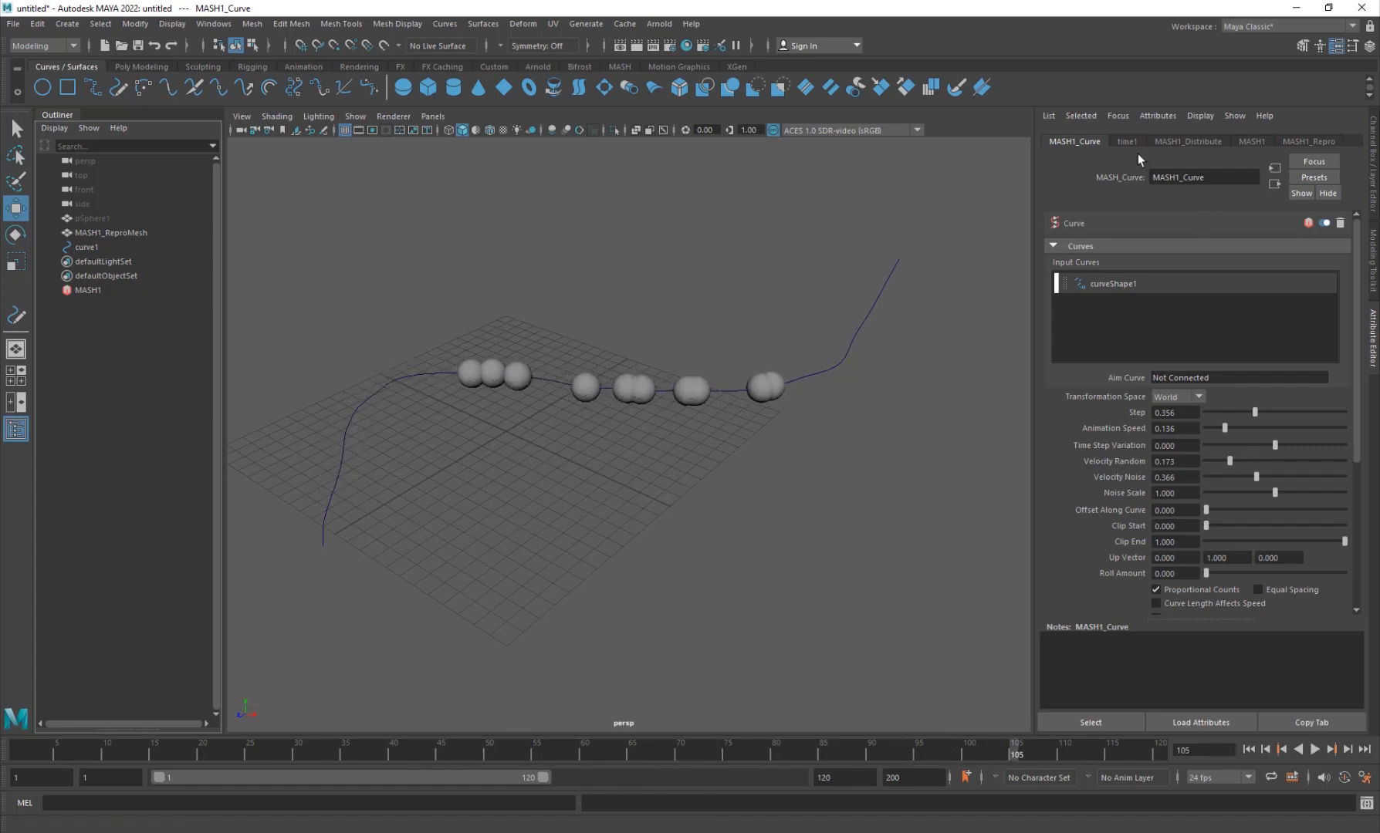
Step: Add a Random node to the MASH1 network with Uniform Scale enabled and Scale X at 0.635
click(111, 290)
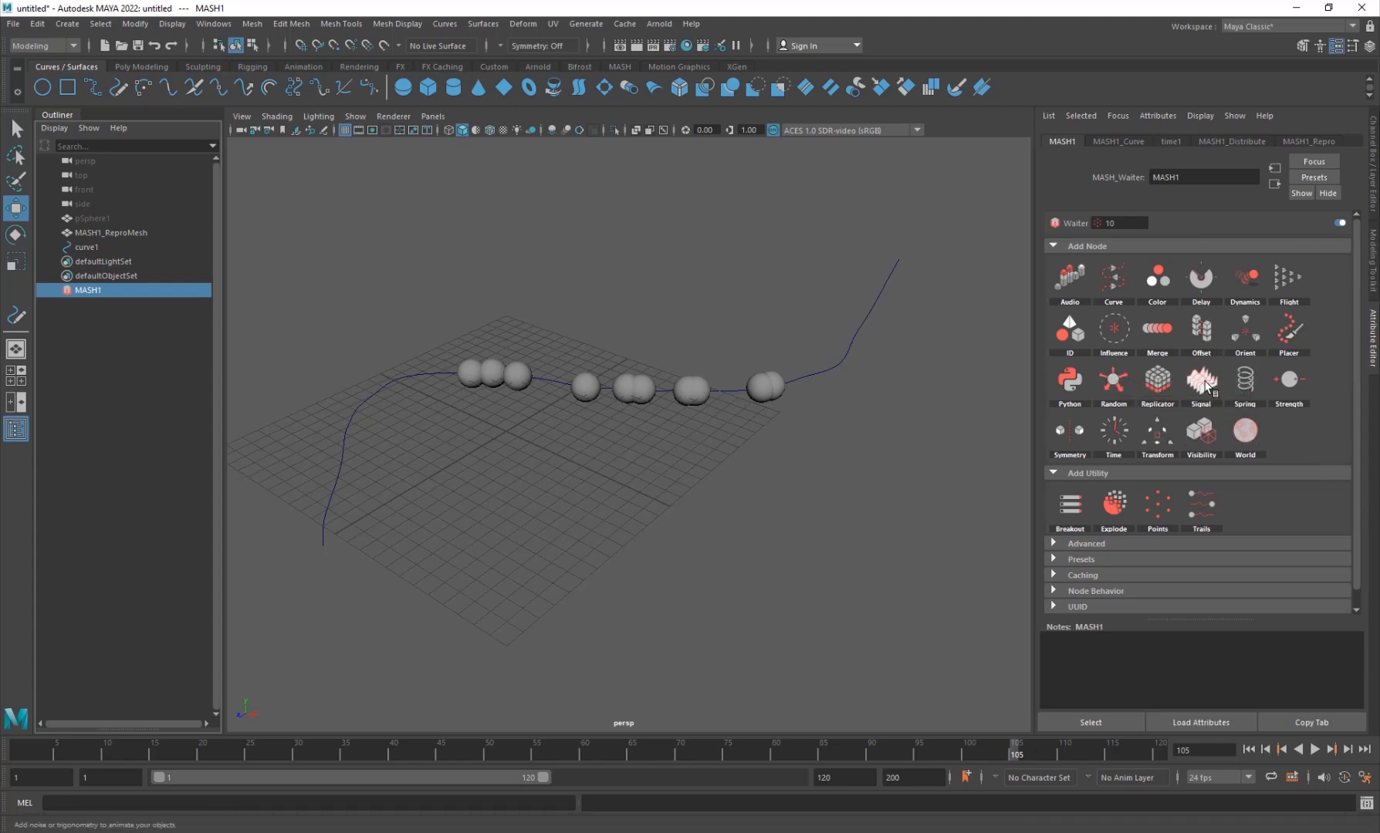
click(1133, 403)
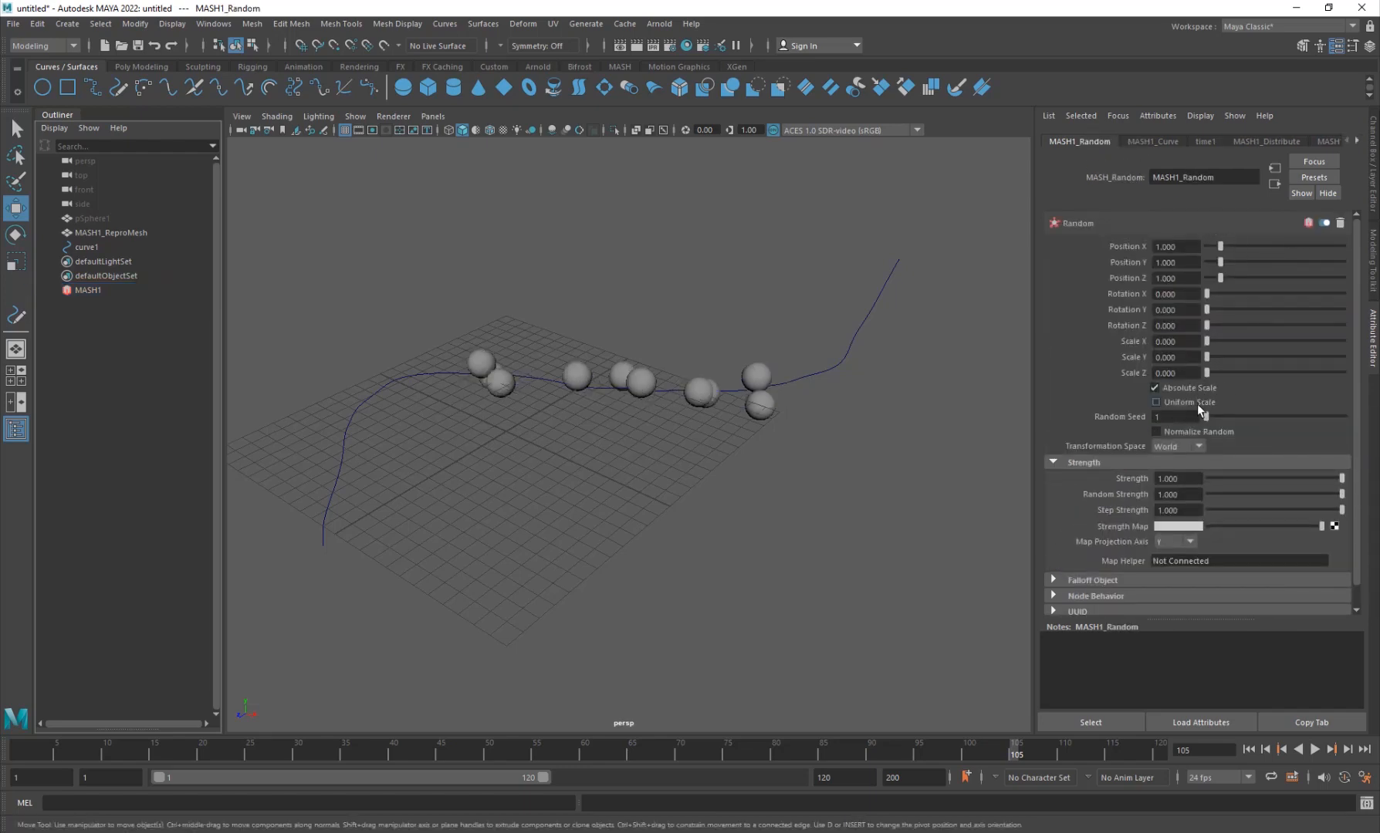
mouse_move(1213, 344)
mouse_down()
mouse_move(1240, 345)
mouse_move(1220, 349)
mouse_move(1207, 328)
mouse_up()
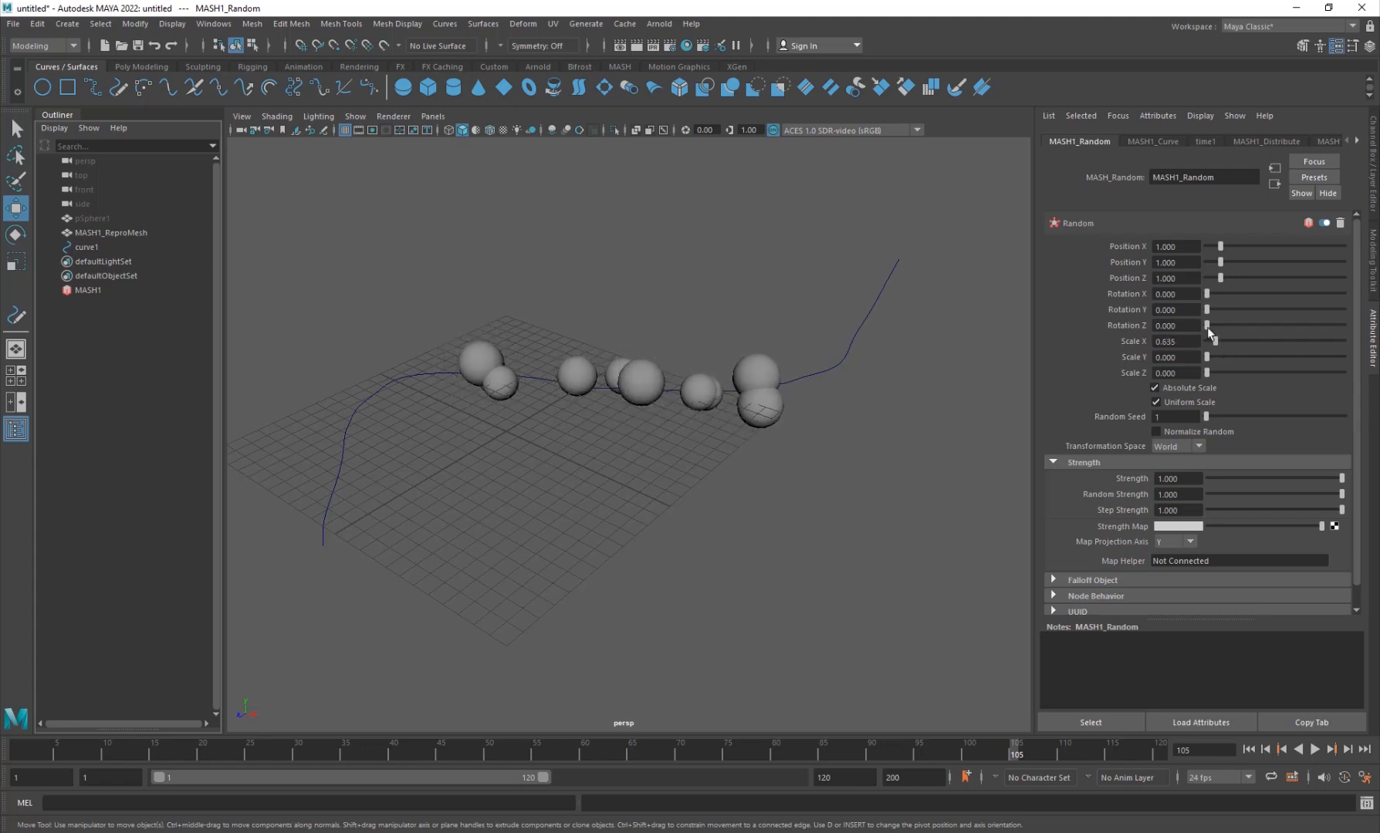
Step: Raise the Distribute node's Number of Points to 27 and play the animation of the randomly sized spheres
click(1263, 141)
drag(1224, 248, 1244, 248)
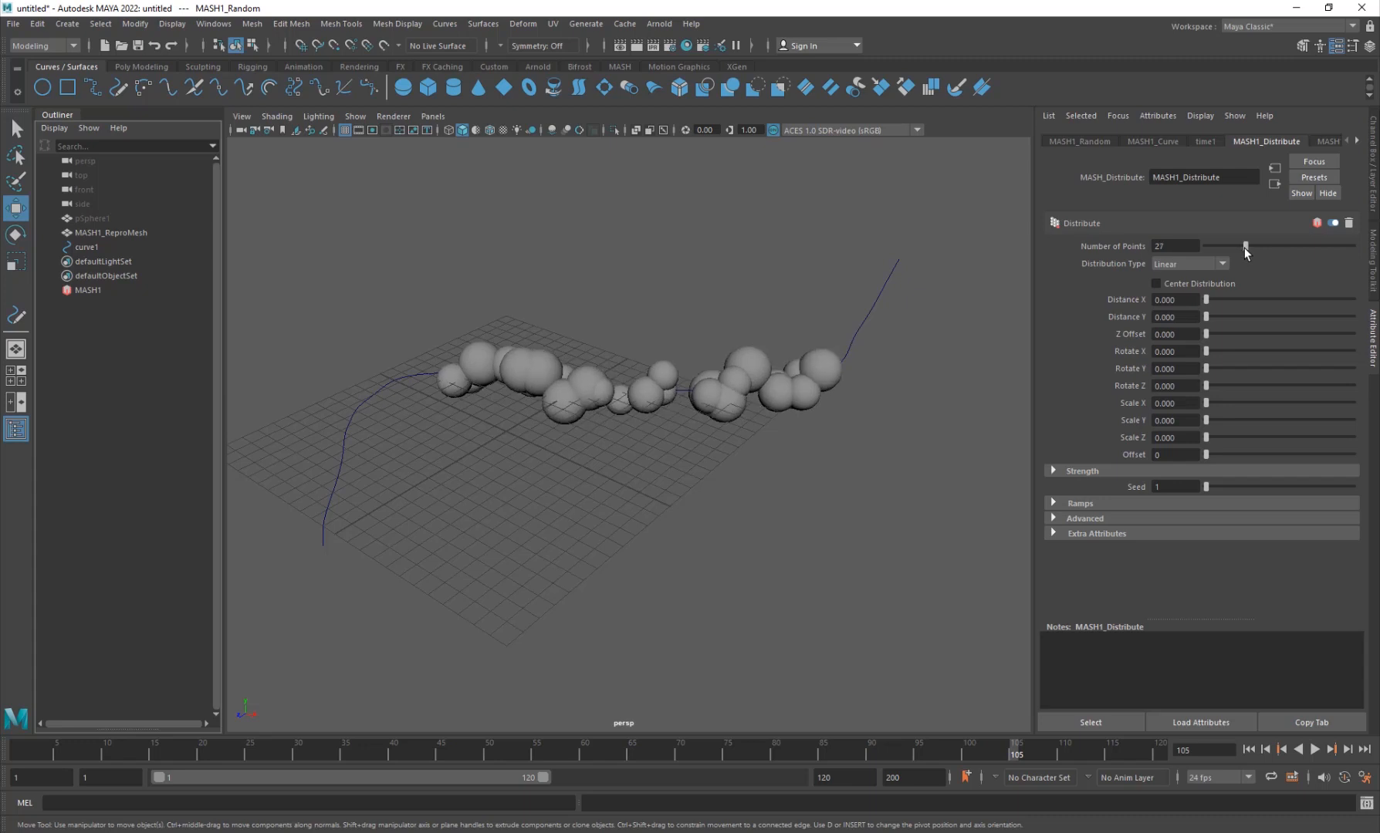
click(1102, 143)
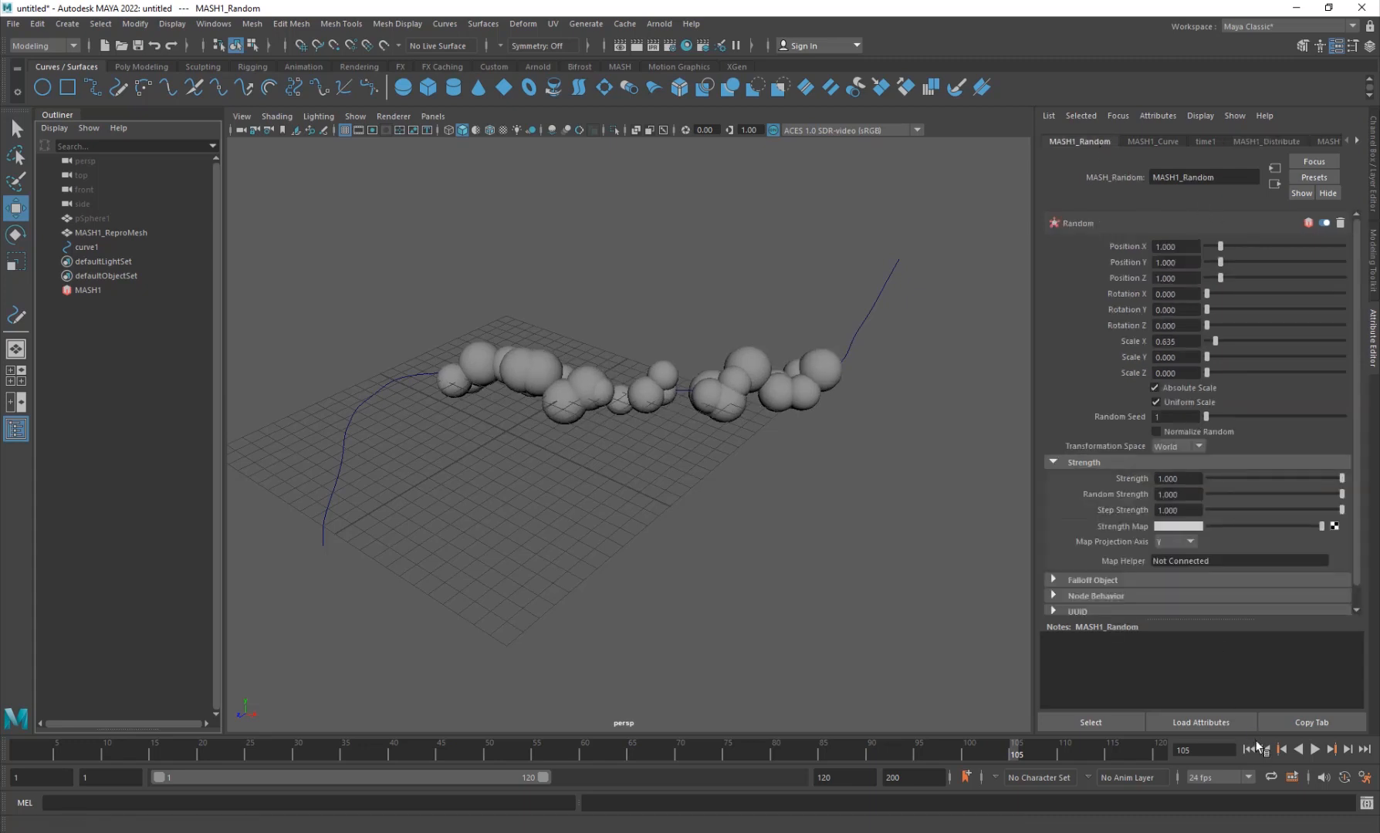
click(1316, 750)
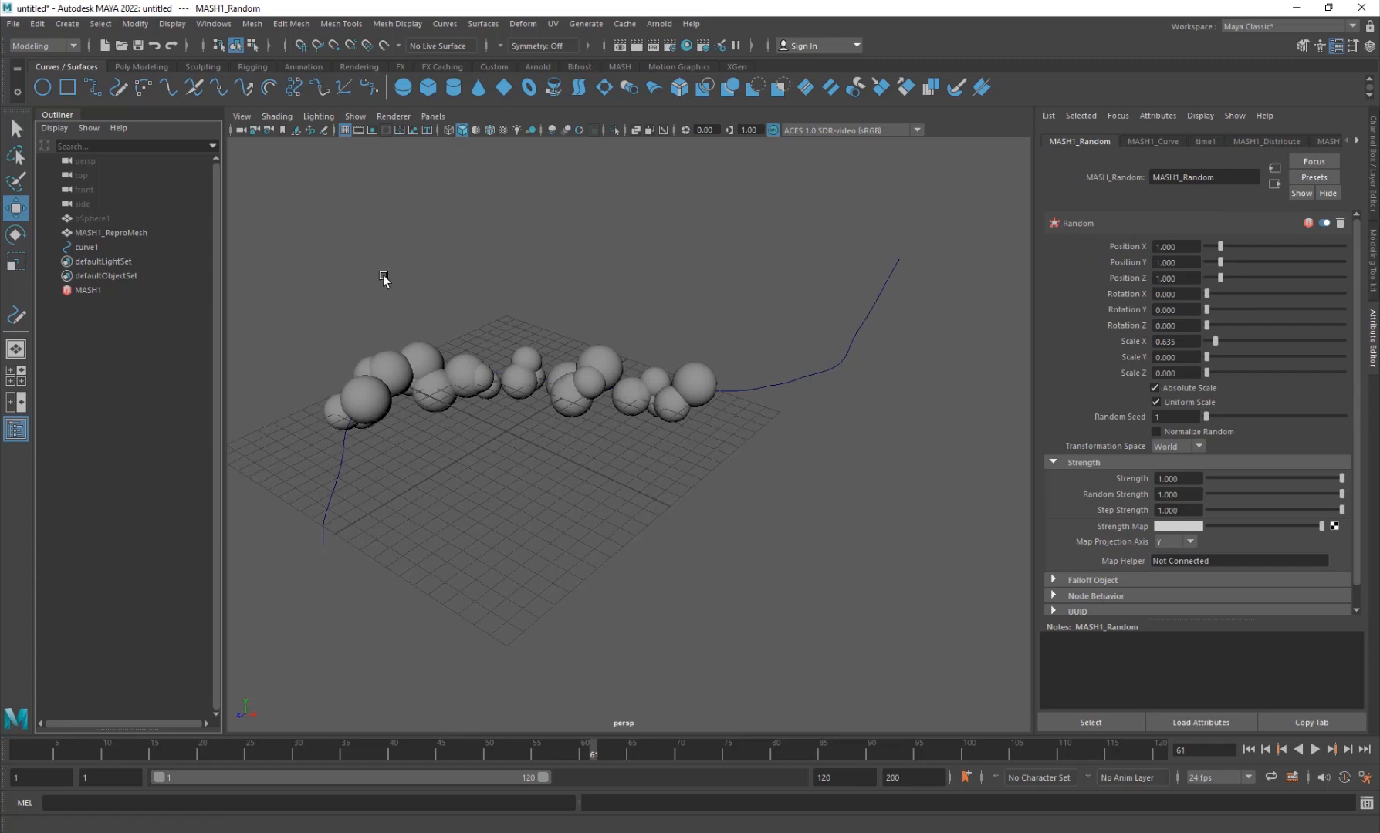
Step: Add a Signal node to the MASH1 network and set its Position X to 6.615 and Position Z to 8.462
click(153, 290)
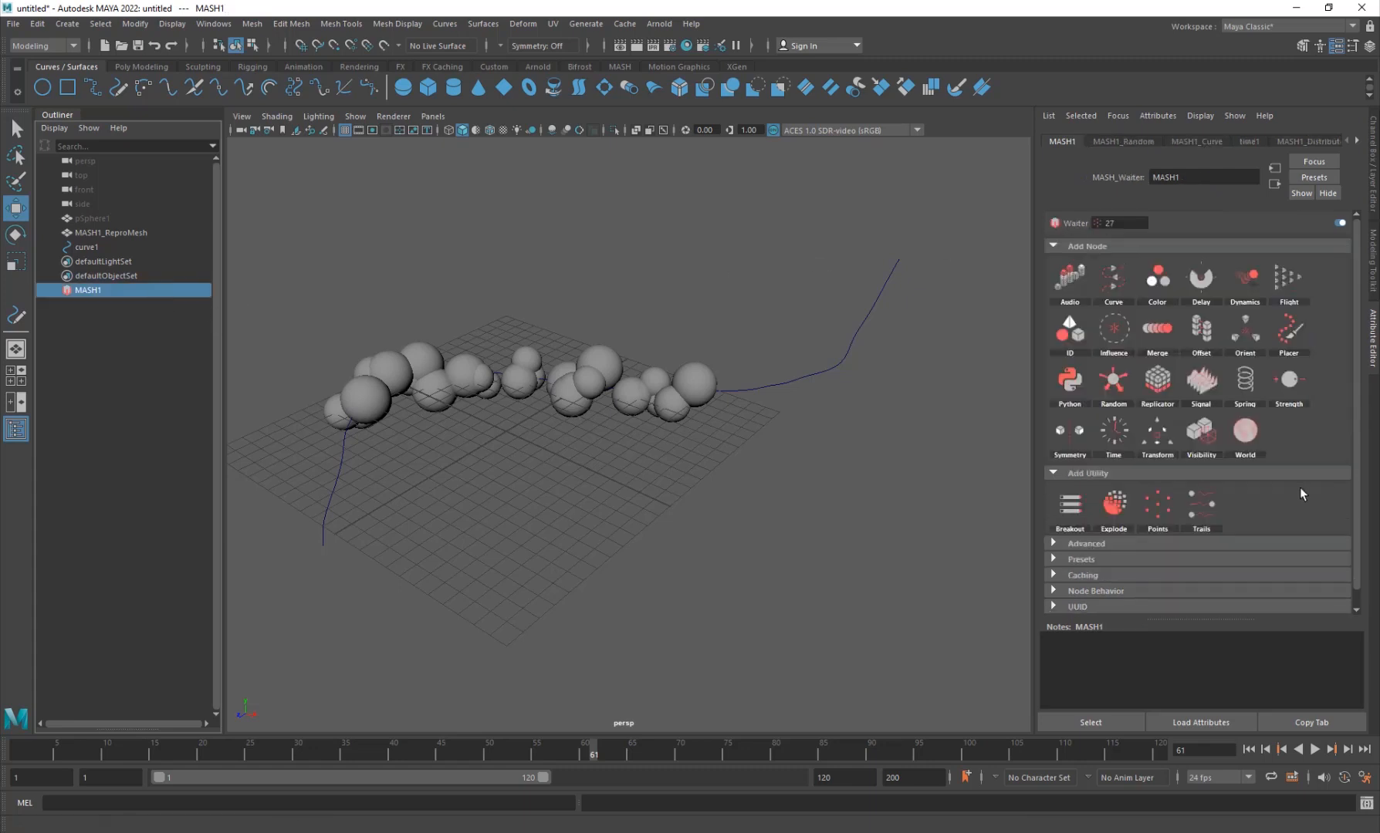
click(1257, 406)
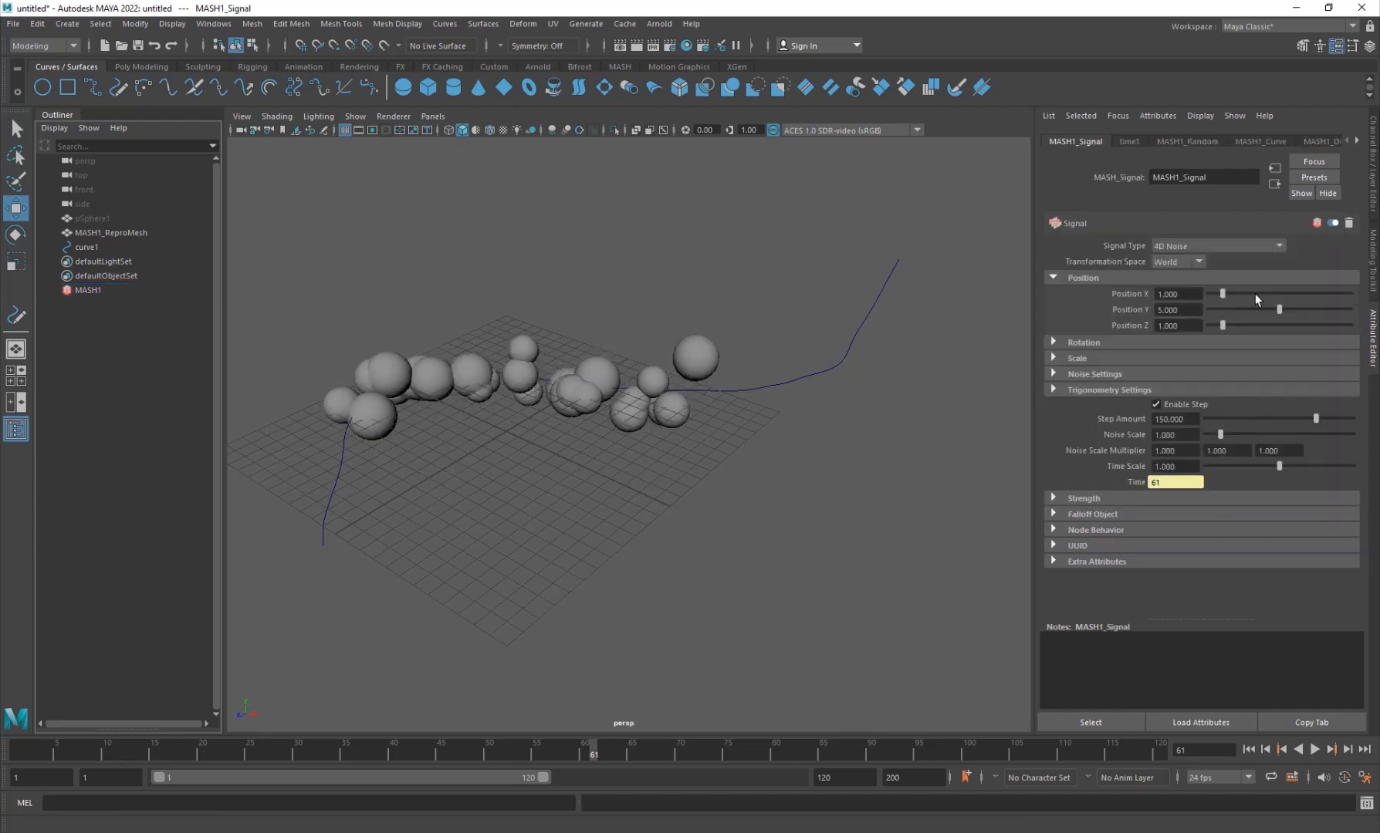
drag(1223, 294, 1303, 298)
drag(1223, 326, 1329, 328)
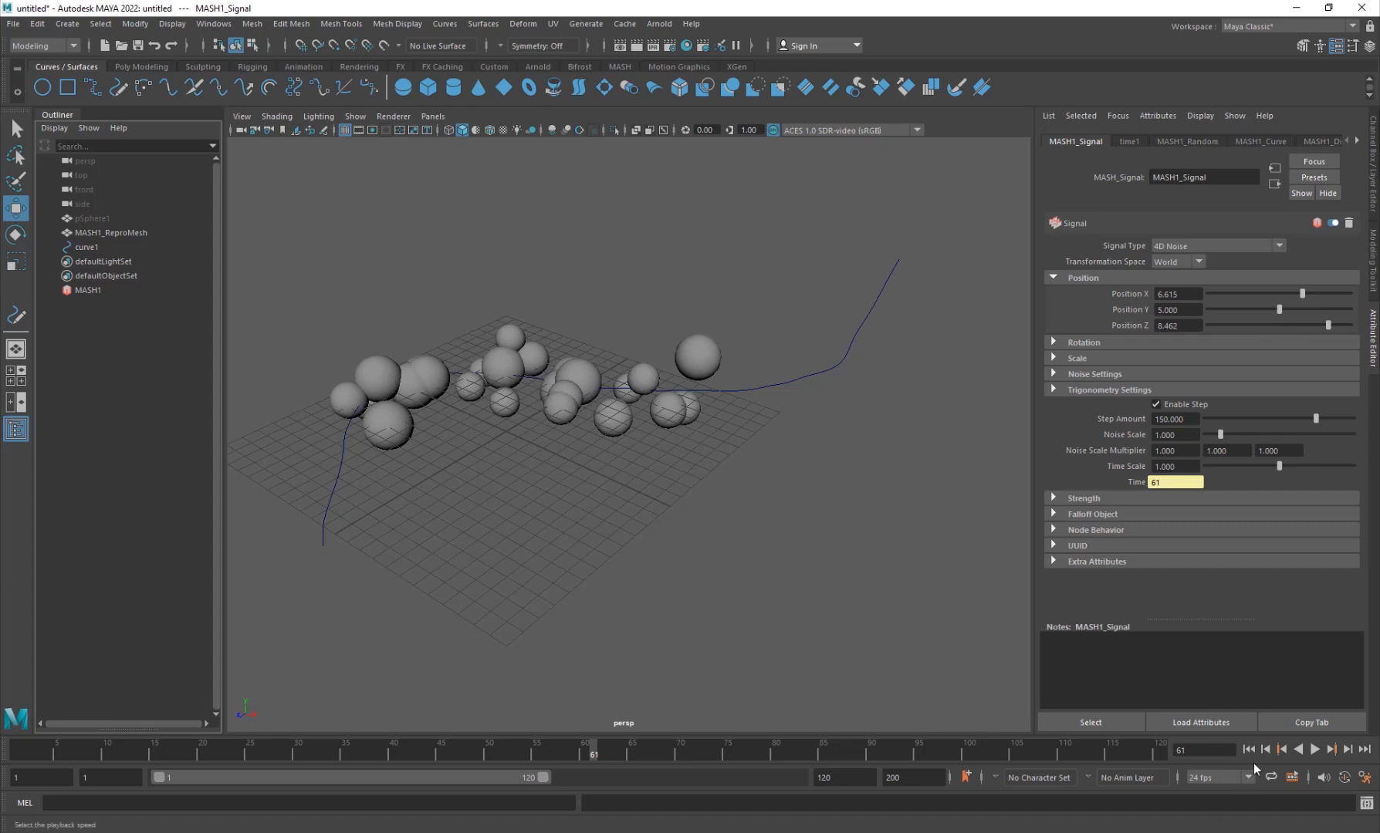
Step: Play the noisy sphere motion, lower the Signal node's Time Scale to 0.197 and return to the first frame
click(1314, 750)
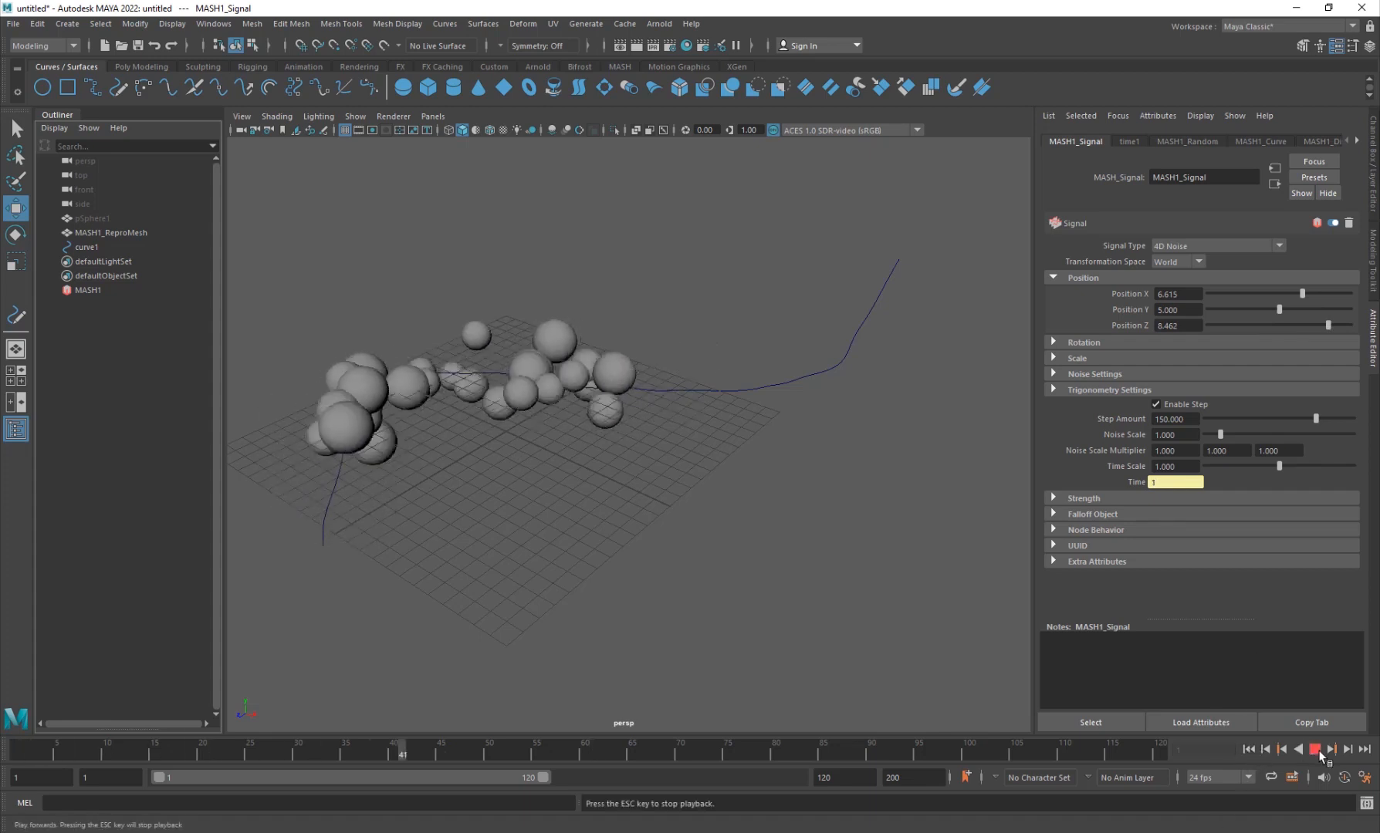
click(1314, 749)
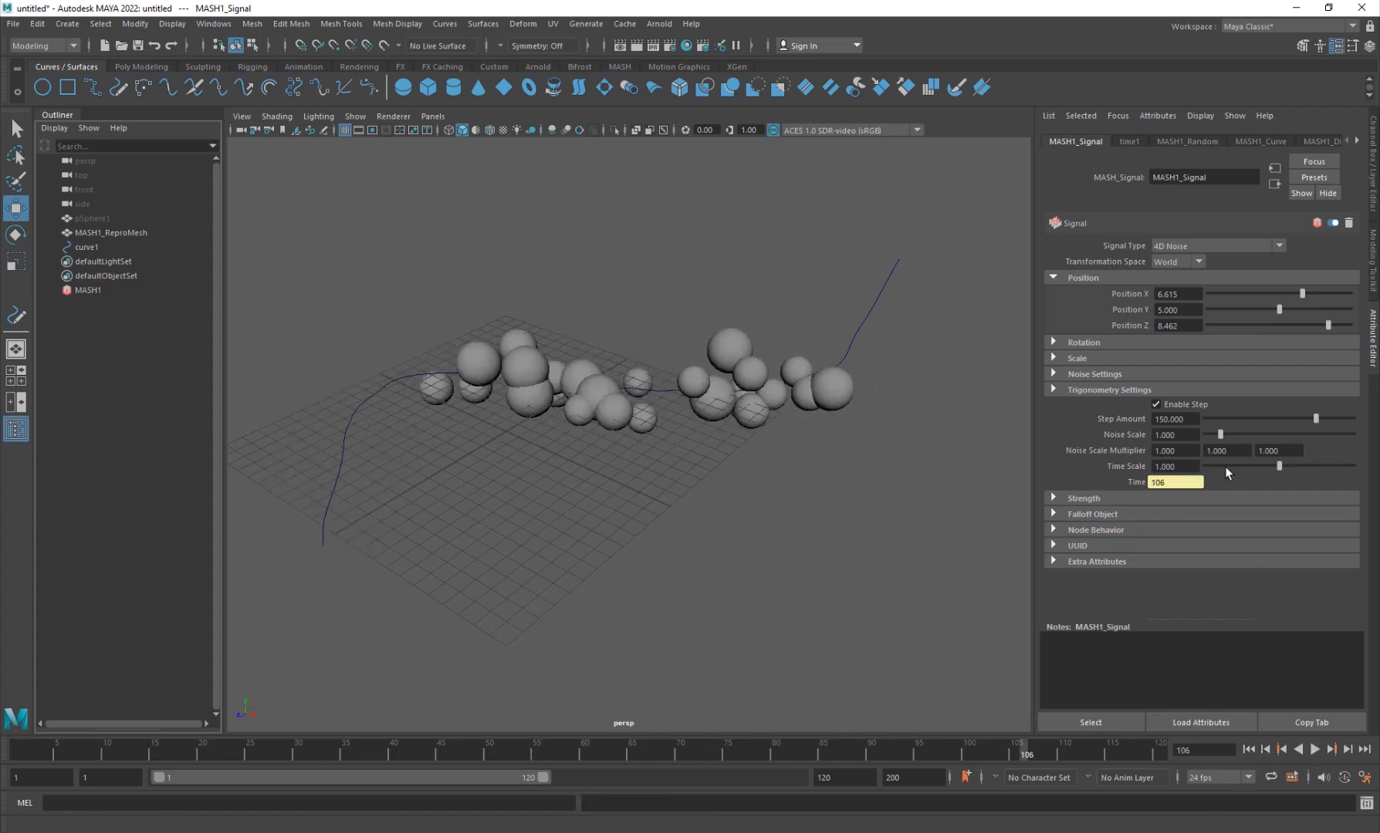
drag(1225, 466, 1220, 466)
click(1249, 749)
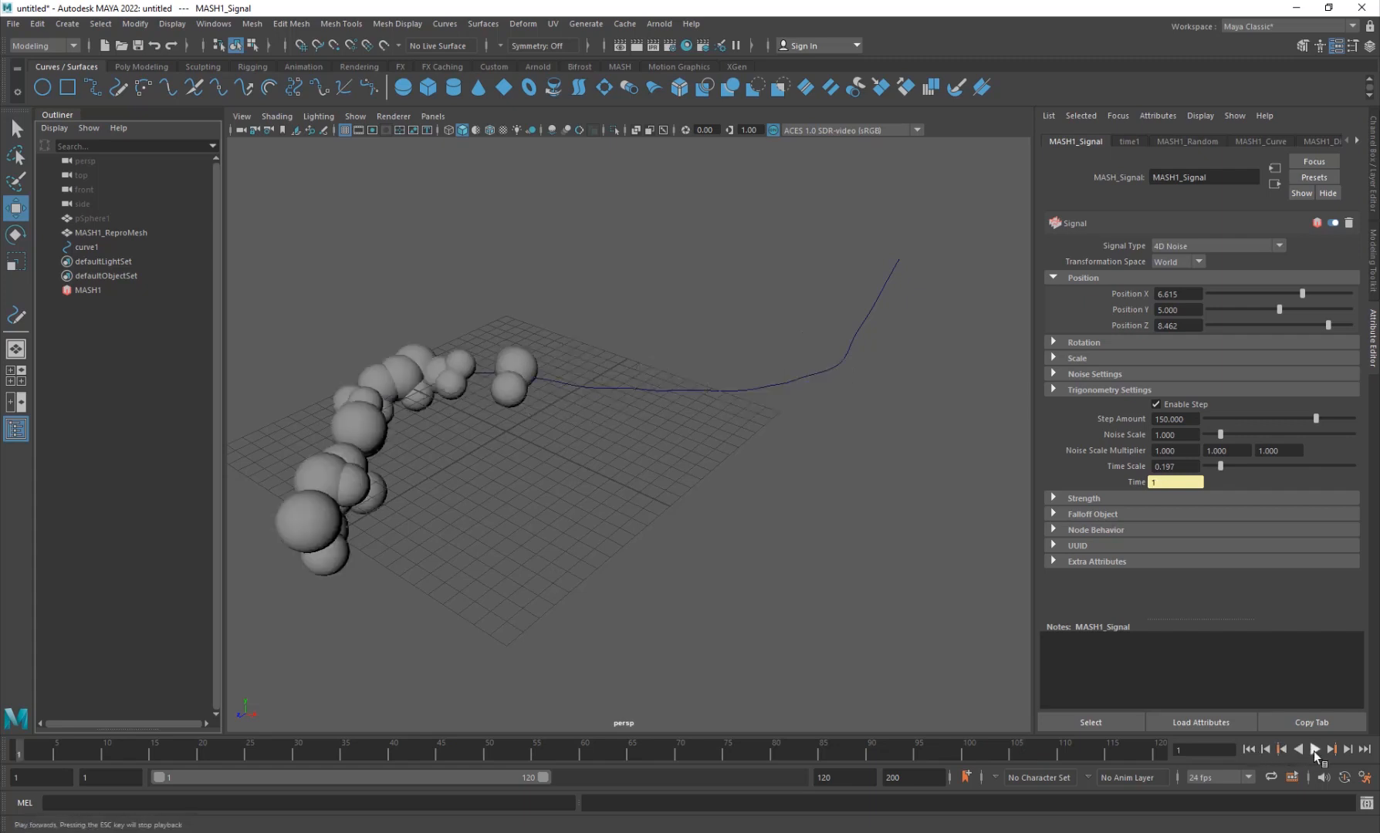
Step: Lower the Signal node's Time Scale to 0.099 and replay the animation from the first frame
click(1314, 750)
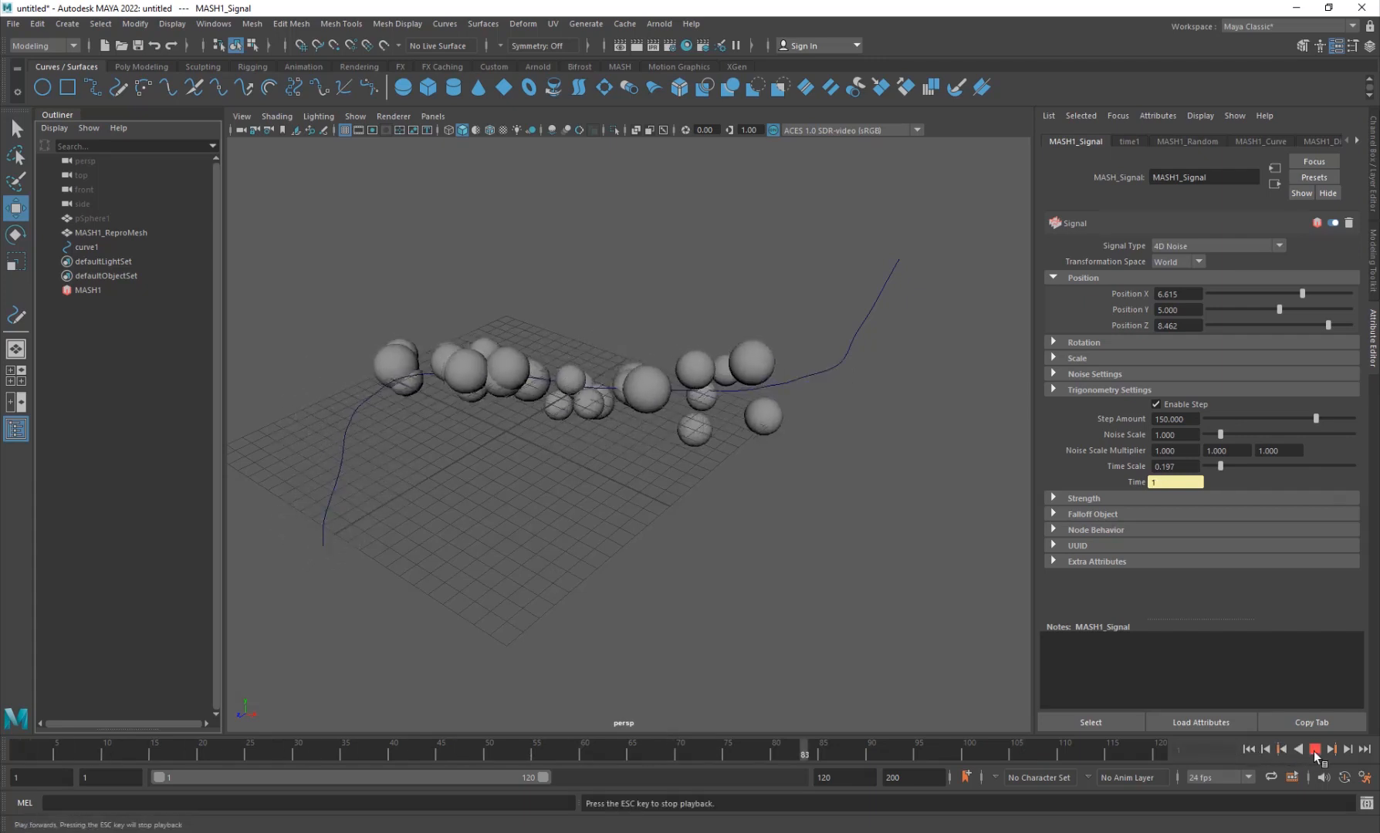
click(1249, 749)
drag(1217, 465, 1212, 466)
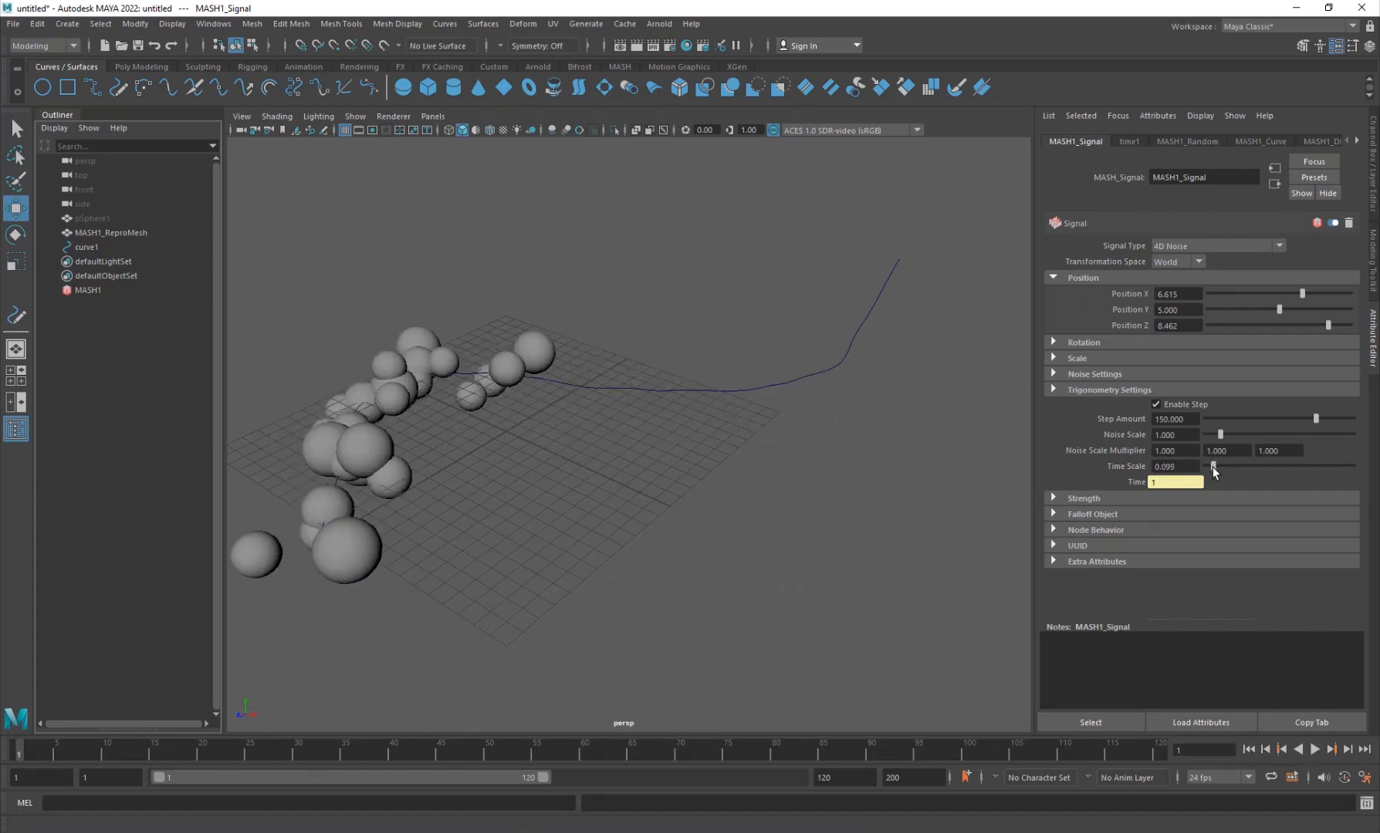
click(1314, 750)
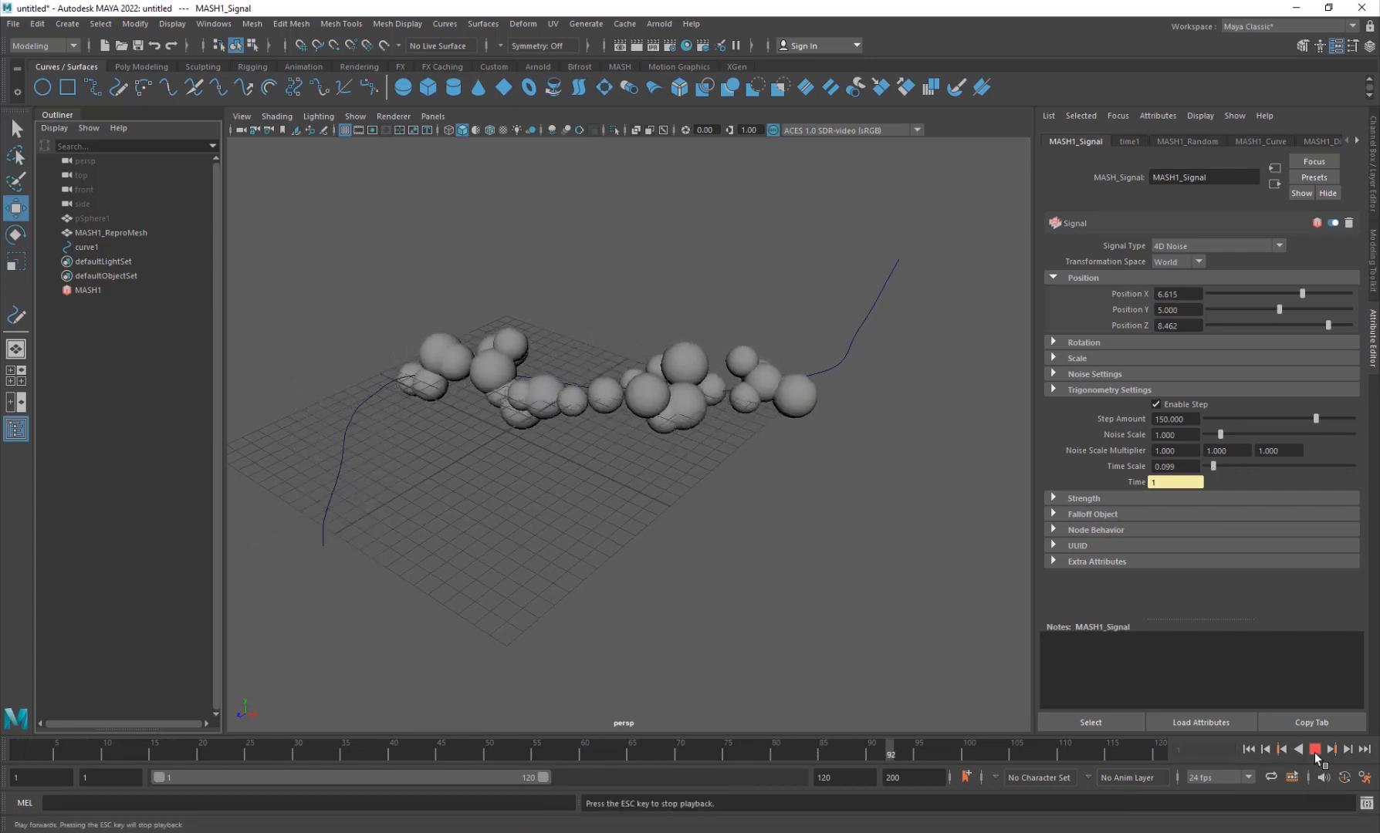
click(1314, 752)
Step: Delete the hand-drawn curve and create an enlarged NURBS circle at the origin in its place
click(395, 380)
key(Delete)
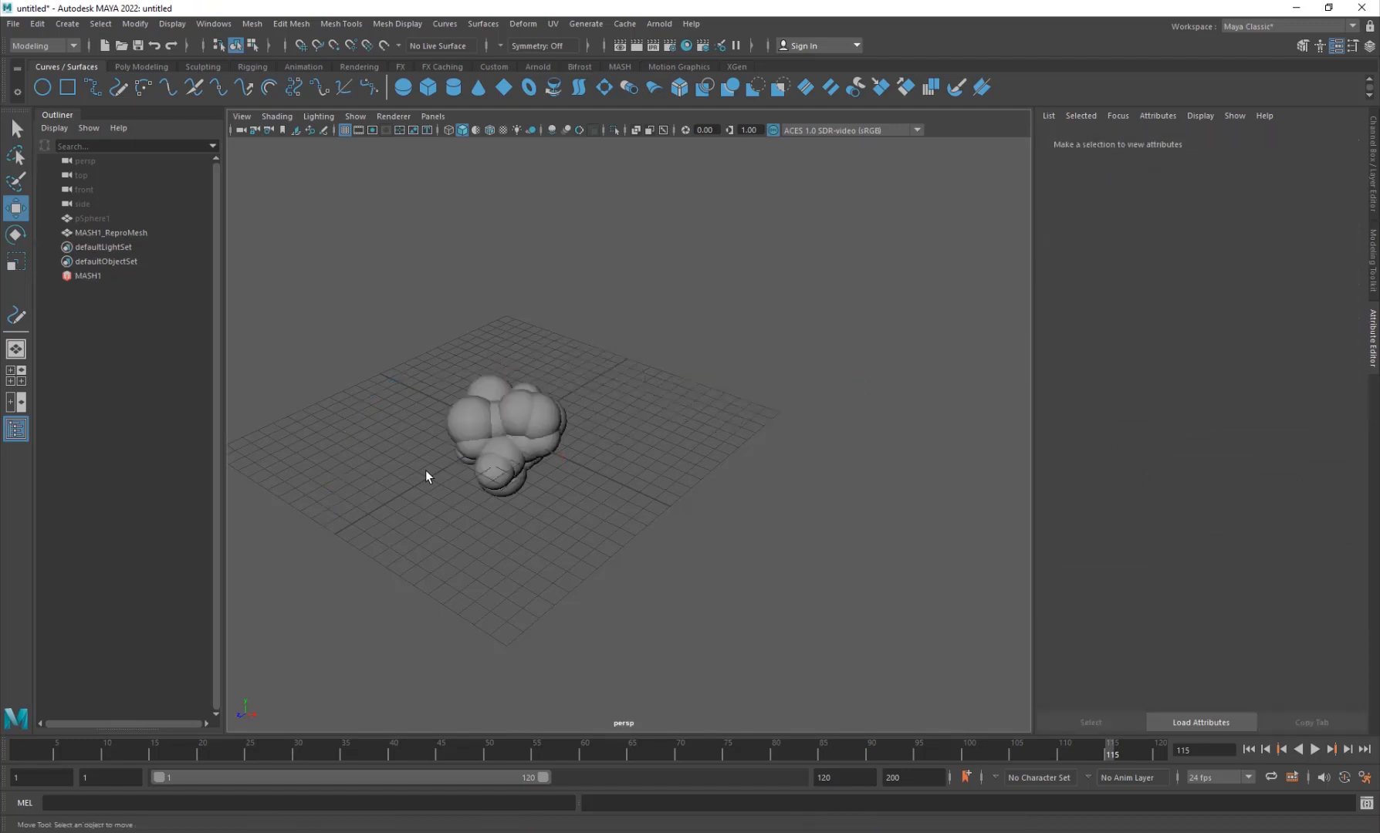
click(43, 87)
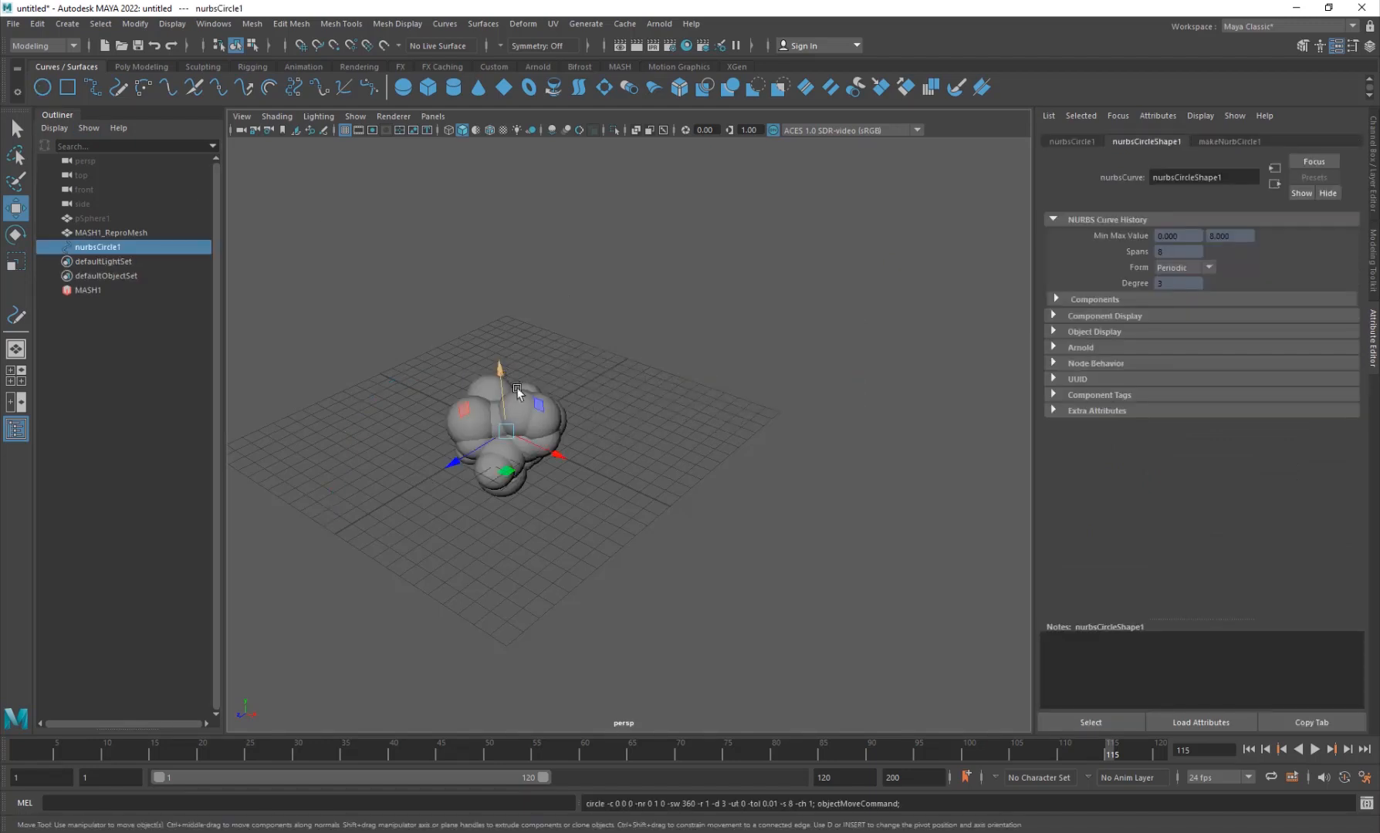
key(r)
drag(507, 432, 654, 371)
key(e)
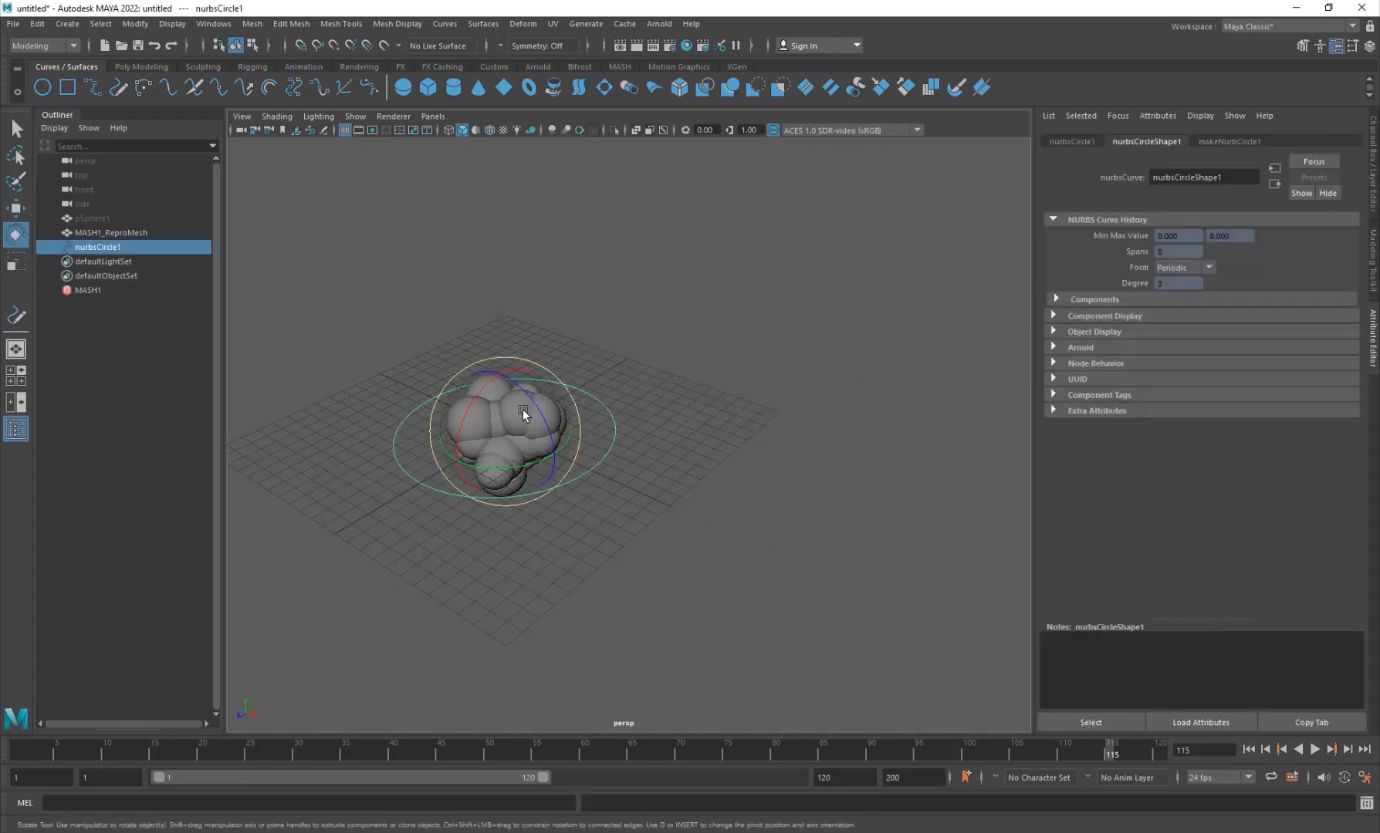
Step: Rotate the circle -90 degrees about Z to stand it upright and raise it about 8.4 units above the grid
drag(523, 408, 569, 467)
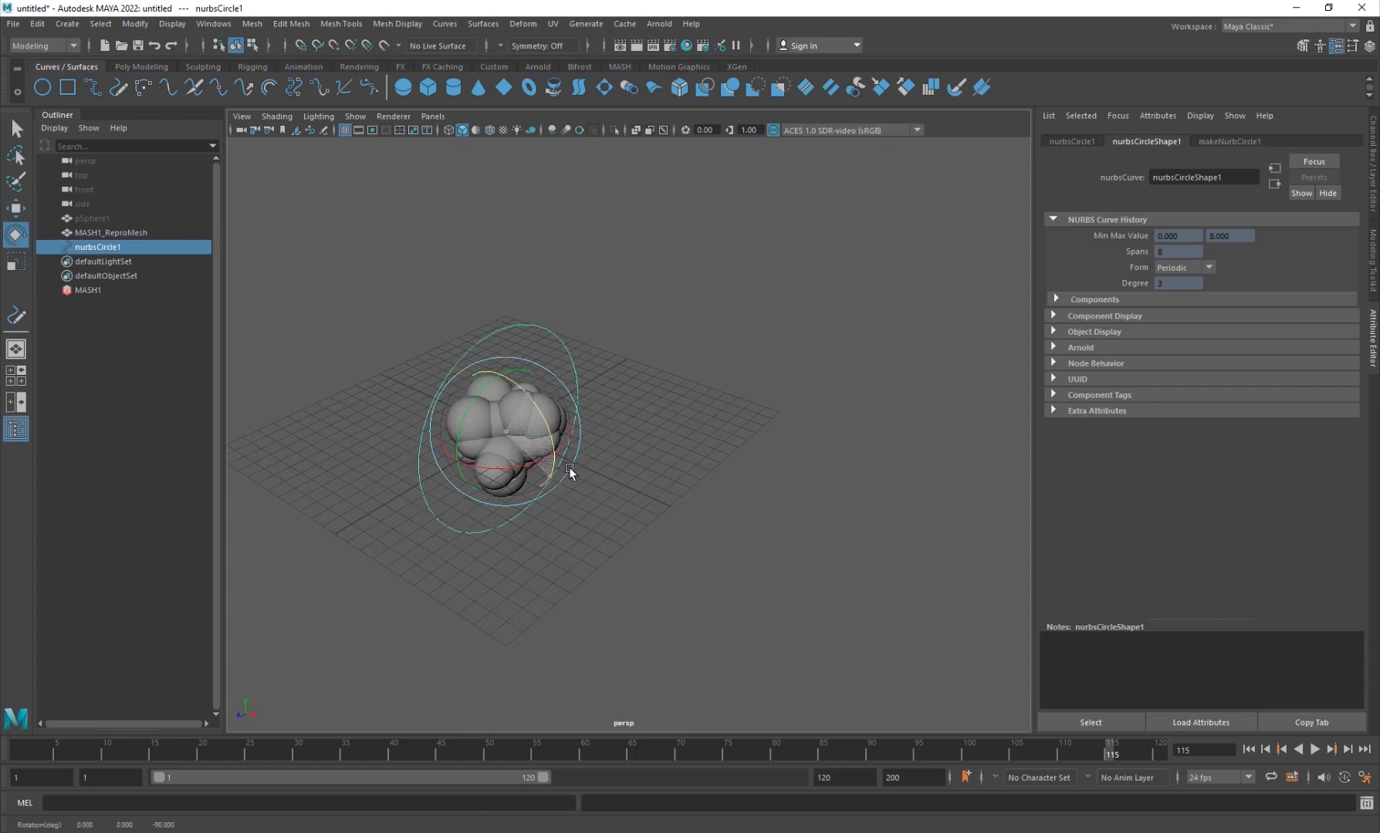
key(w)
drag(503, 351, 486, 224)
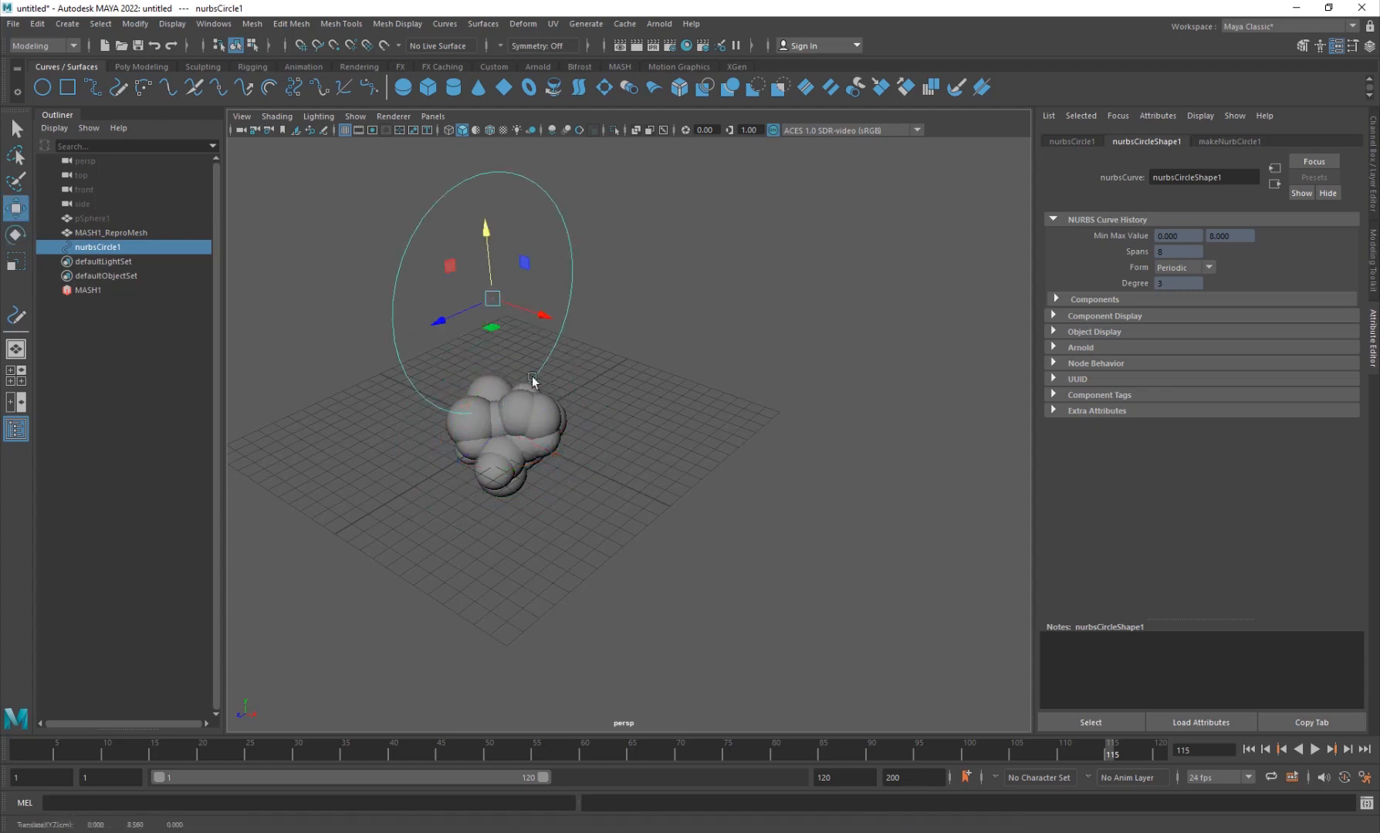
alt+drag(532, 376, 498, 542)
alt+middle_drag(519, 463, 537, 534)
Step: Connect the NURBS circle as the input curve of the MASH1_Curve node
click(114, 292)
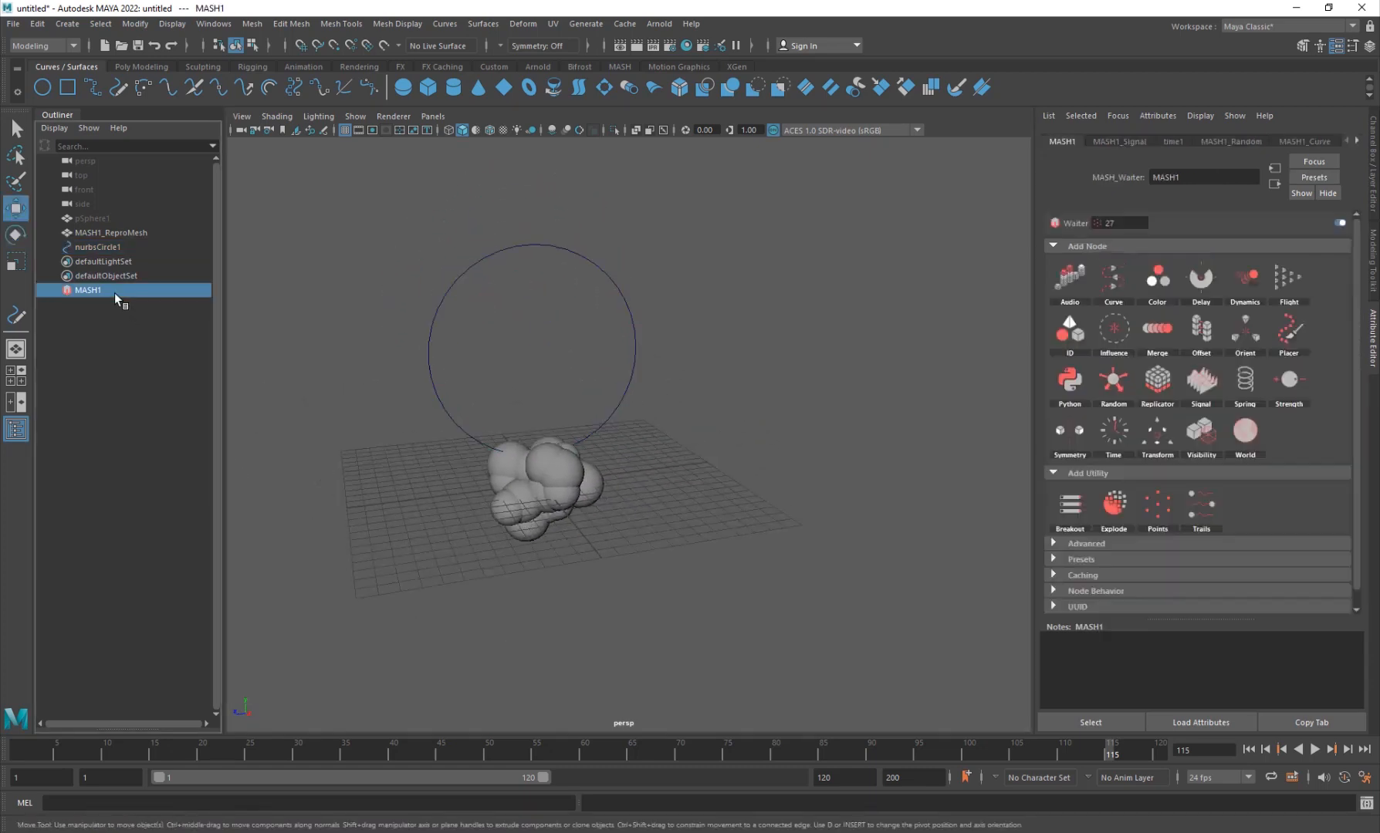
click(1312, 141)
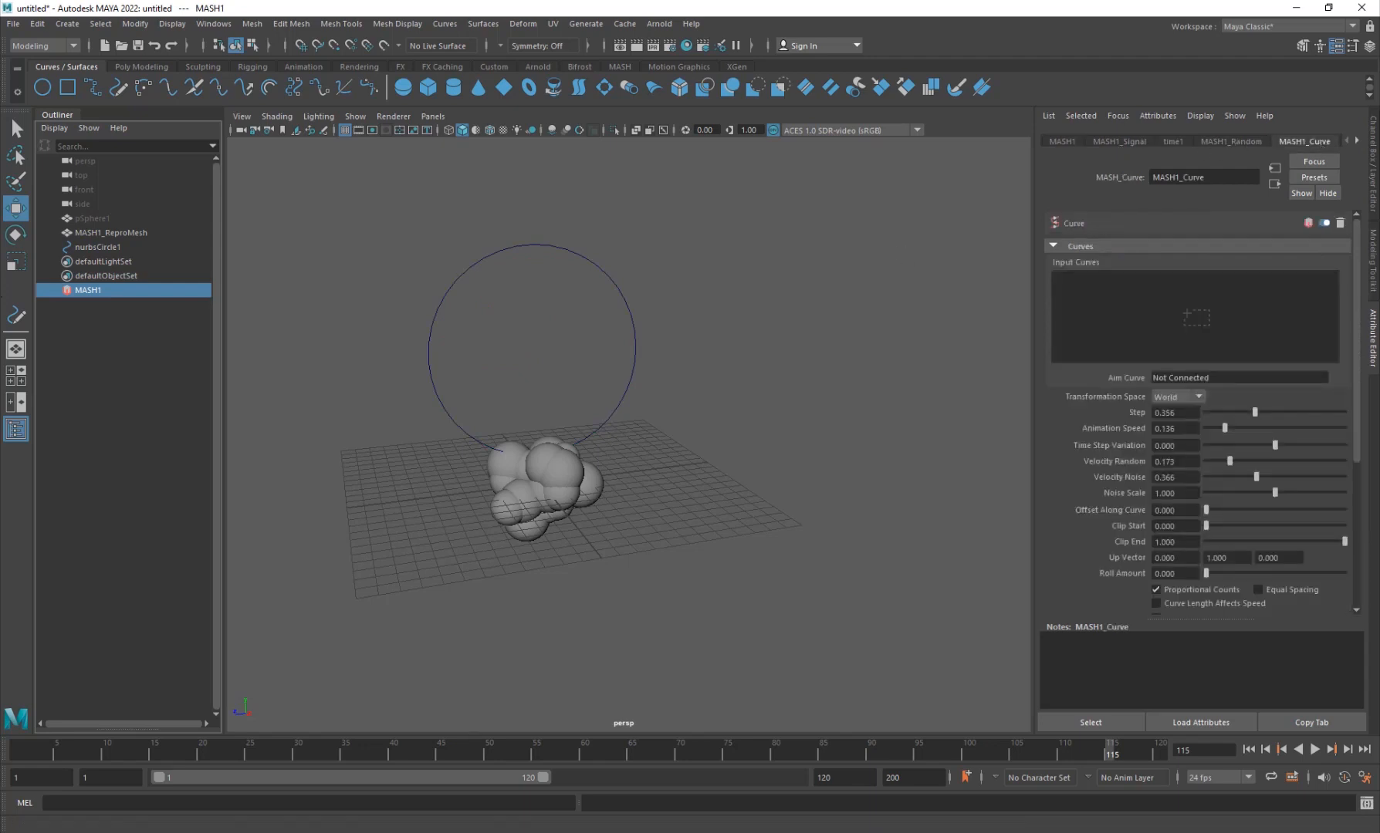
drag(1140, 297, 1142, 294)
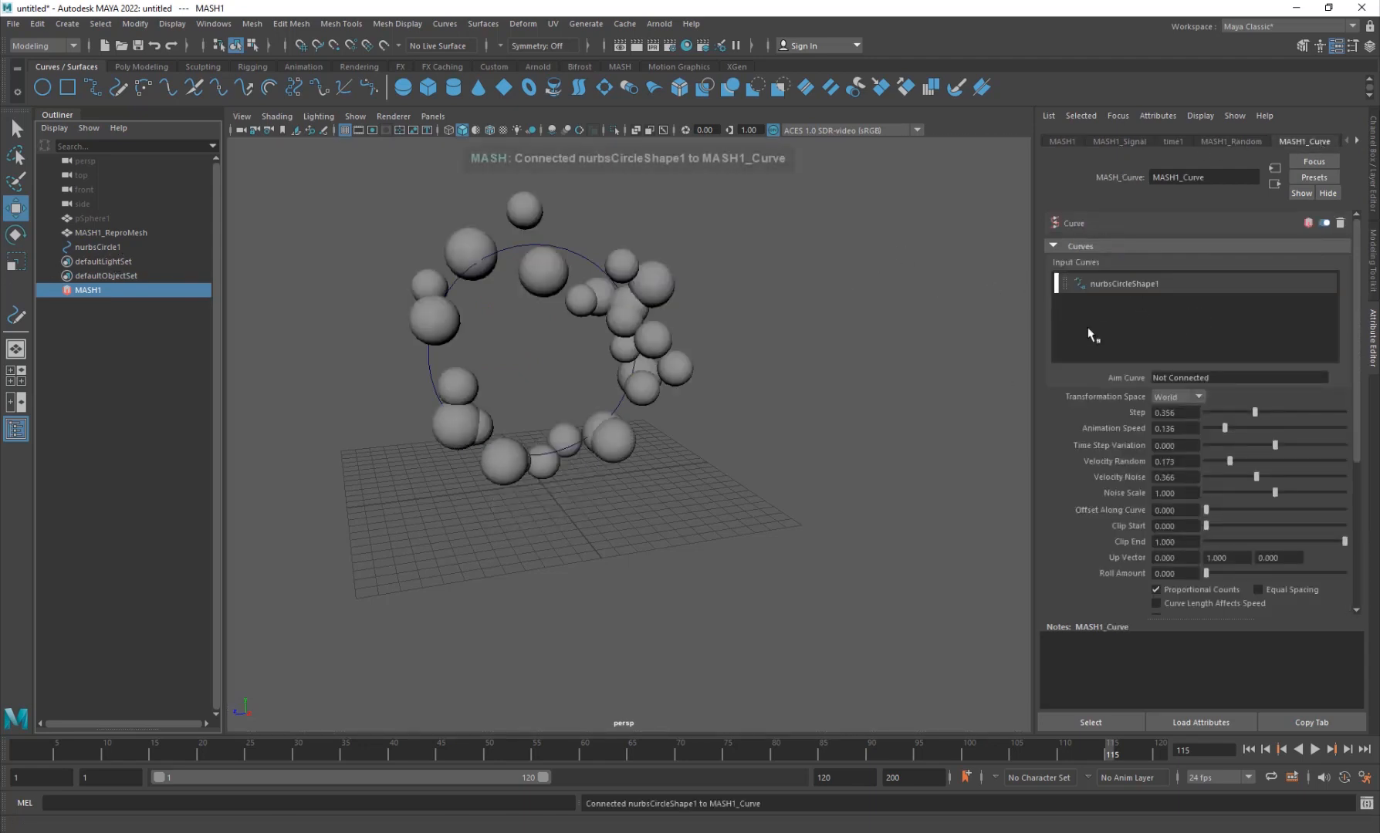
Step: Play the spheres circling the new curve, lower the Curve node's Animation Speed to 0.031 and replay from the first frame
click(1248, 750)
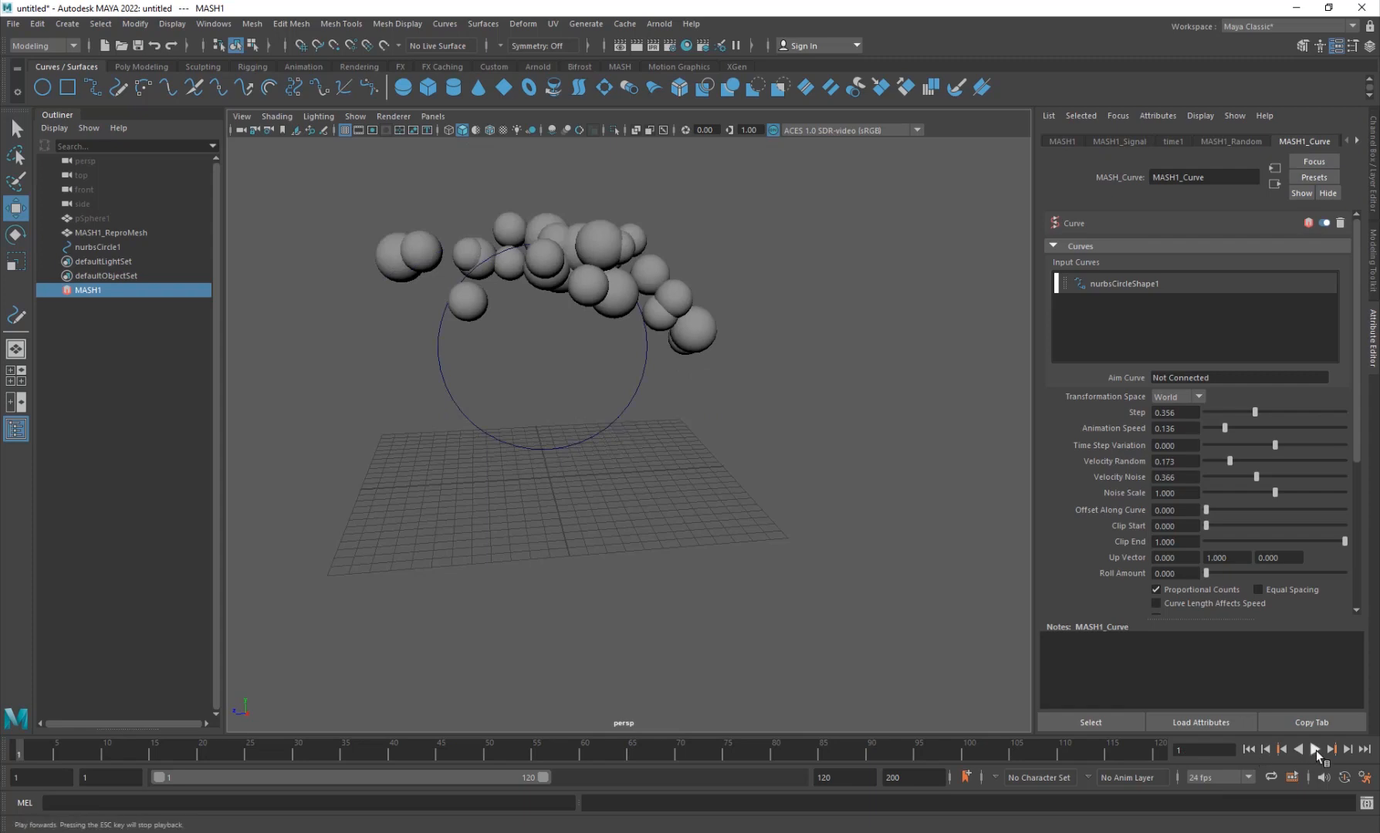
click(1315, 750)
click(1315, 749)
click(1250, 749)
click(1315, 749)
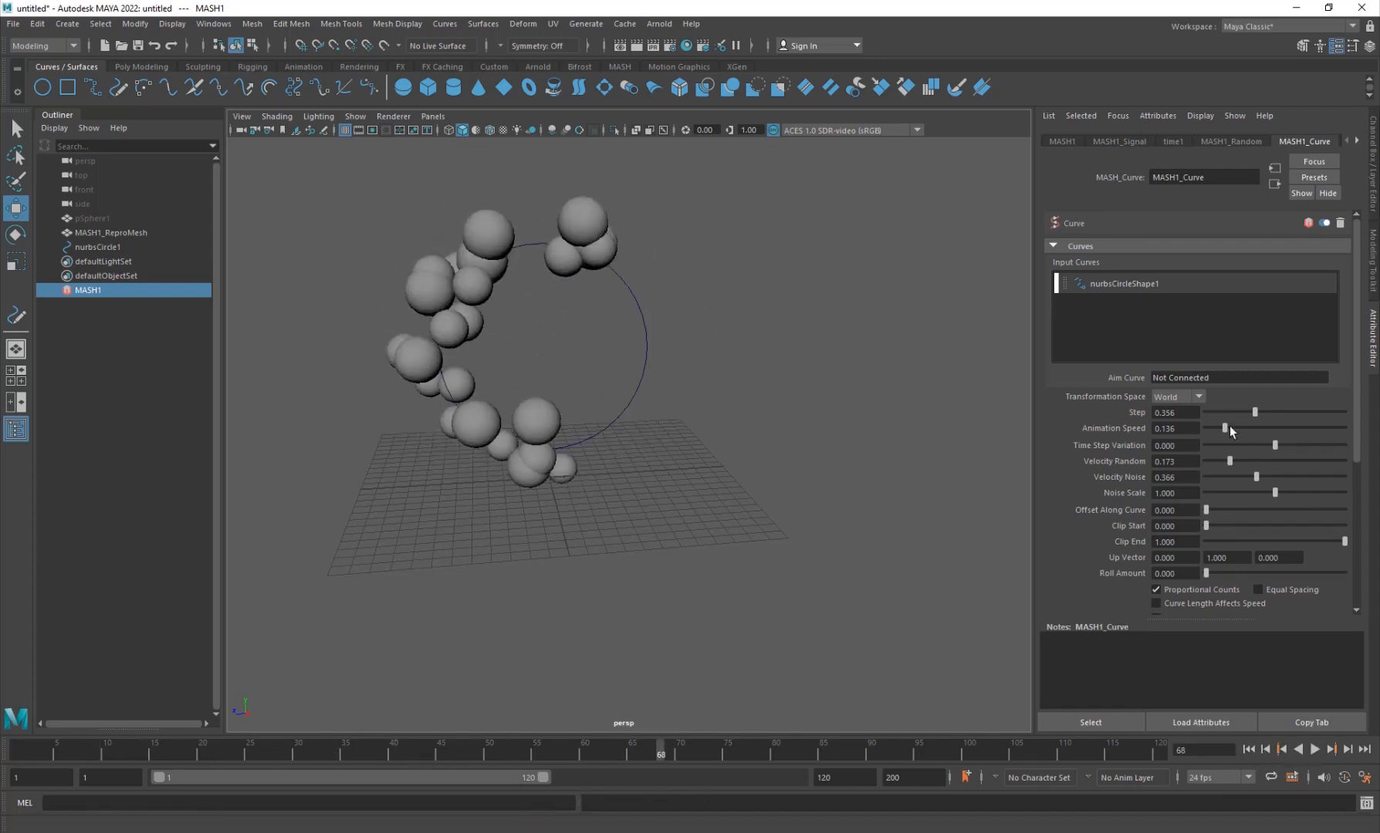
drag(1226, 427, 1209, 430)
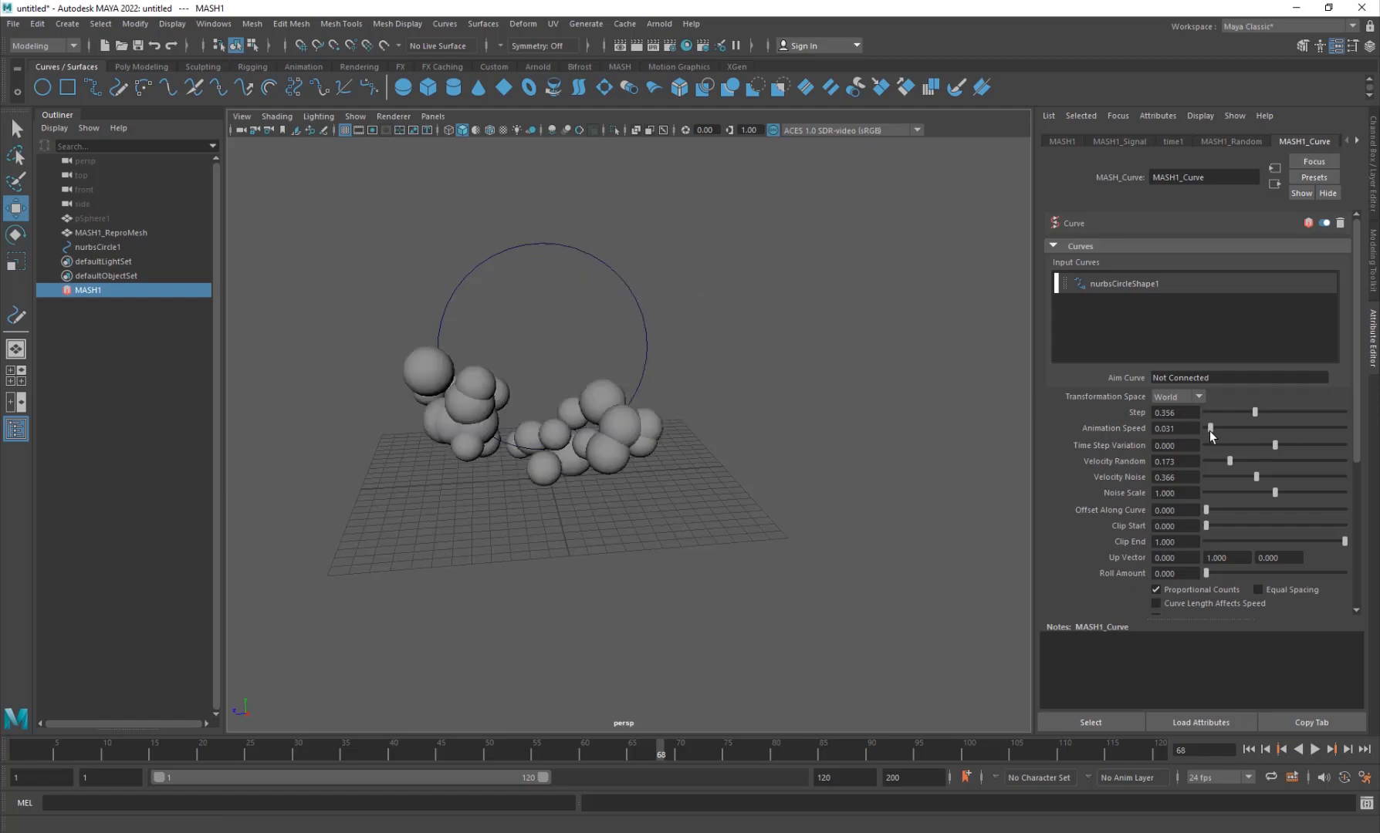
click(1249, 749)
click(1314, 749)
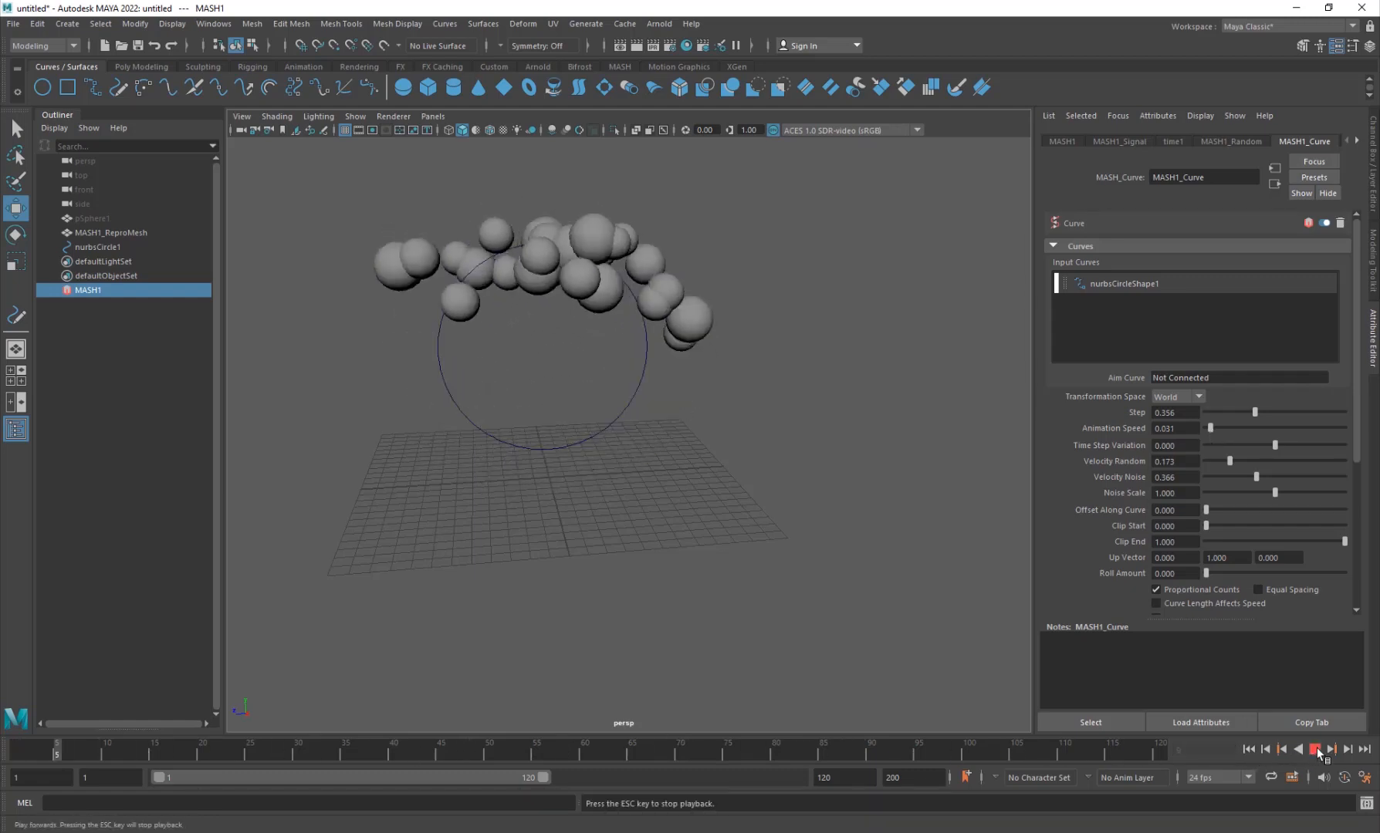
click(1315, 749)
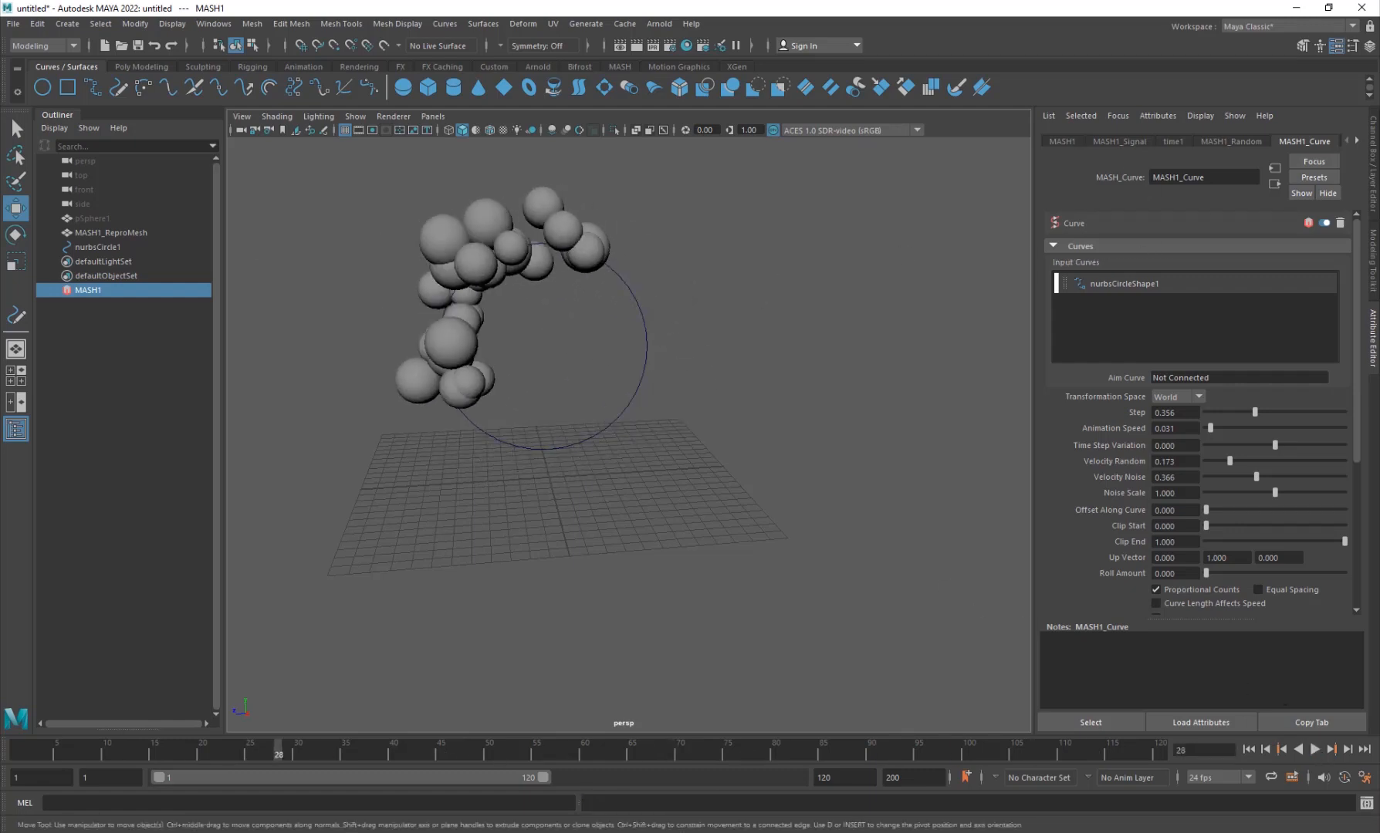
Step: Add a Dynamics node to the MASH1 network, play the simulation and return to the first frame
click(75, 381)
click(84, 292)
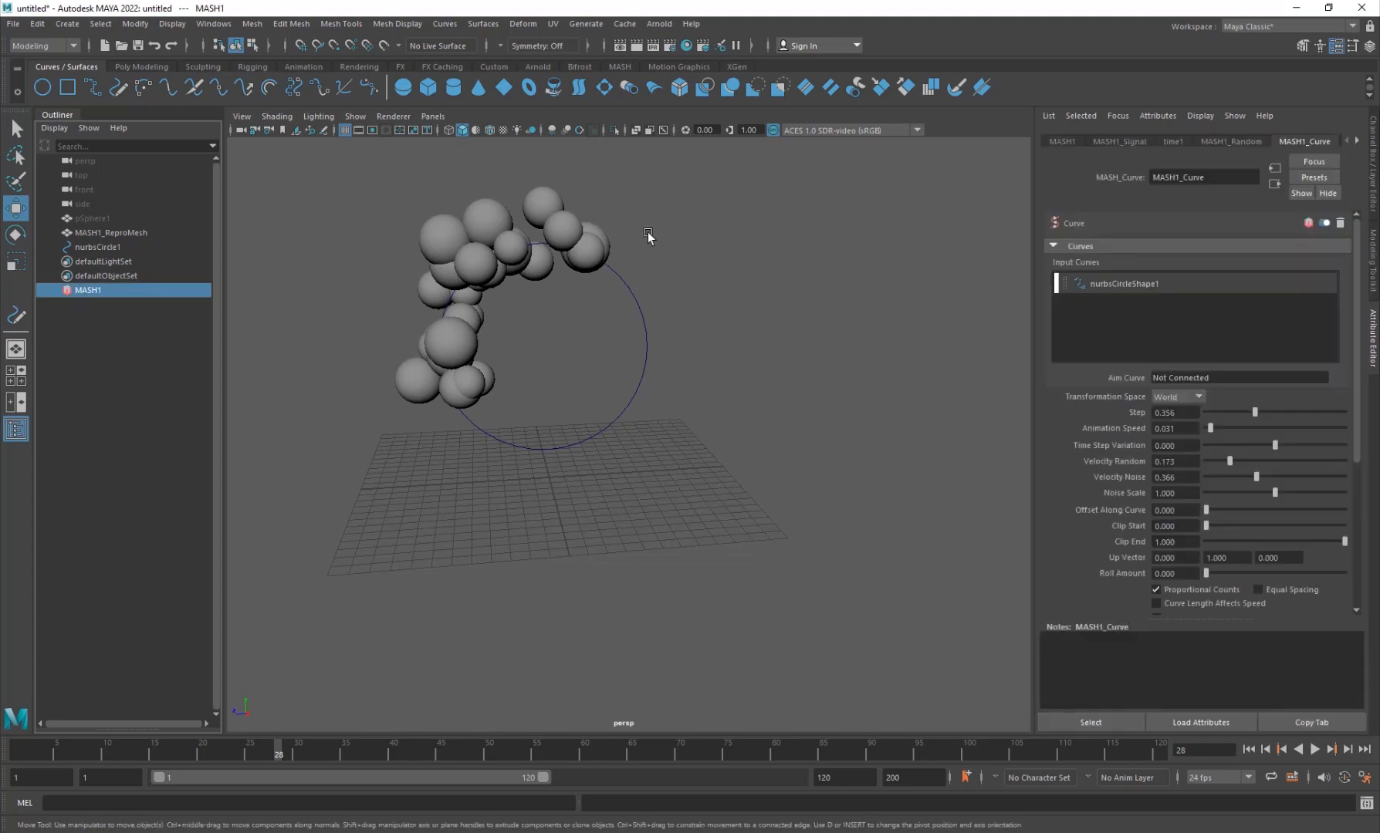
click(1062, 142)
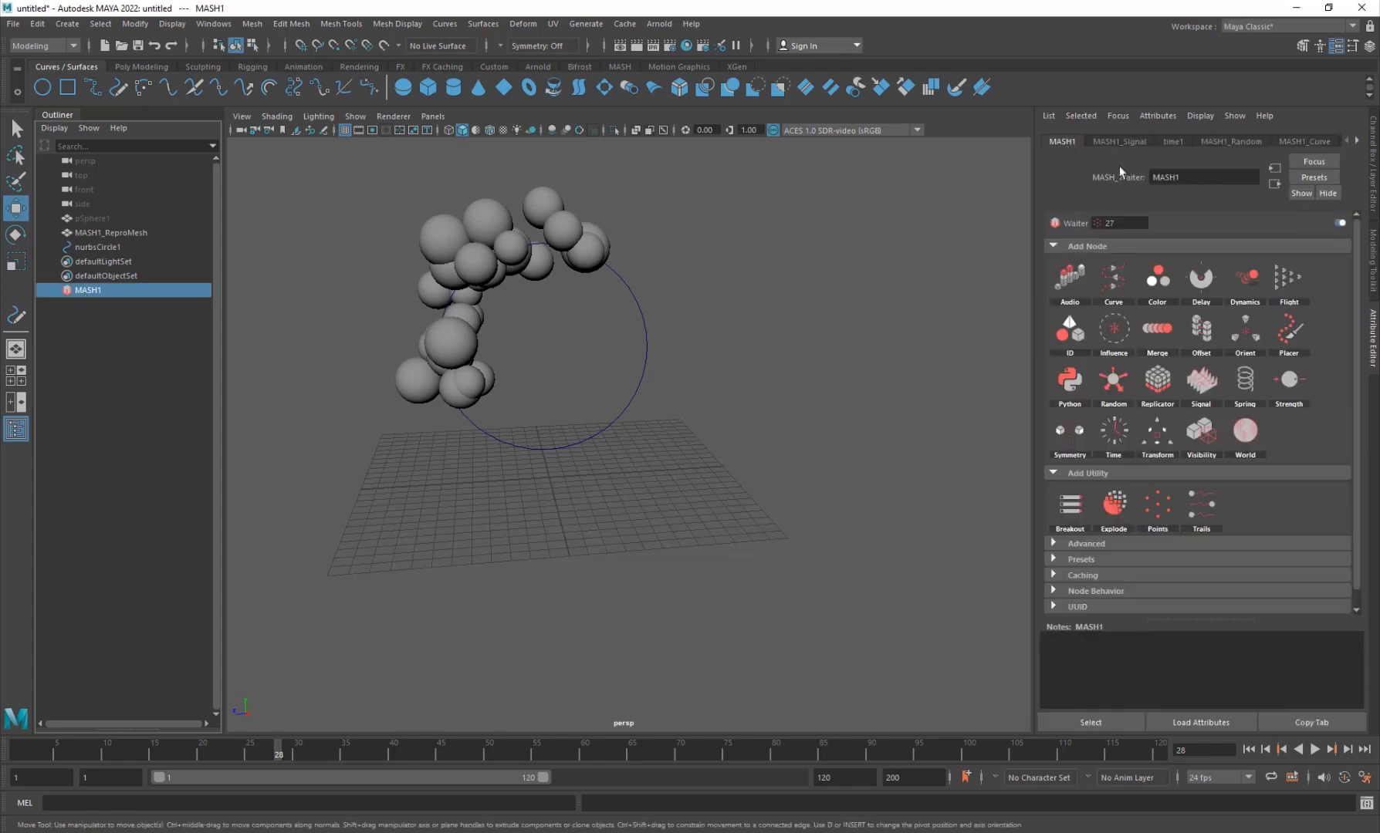
click(1278, 290)
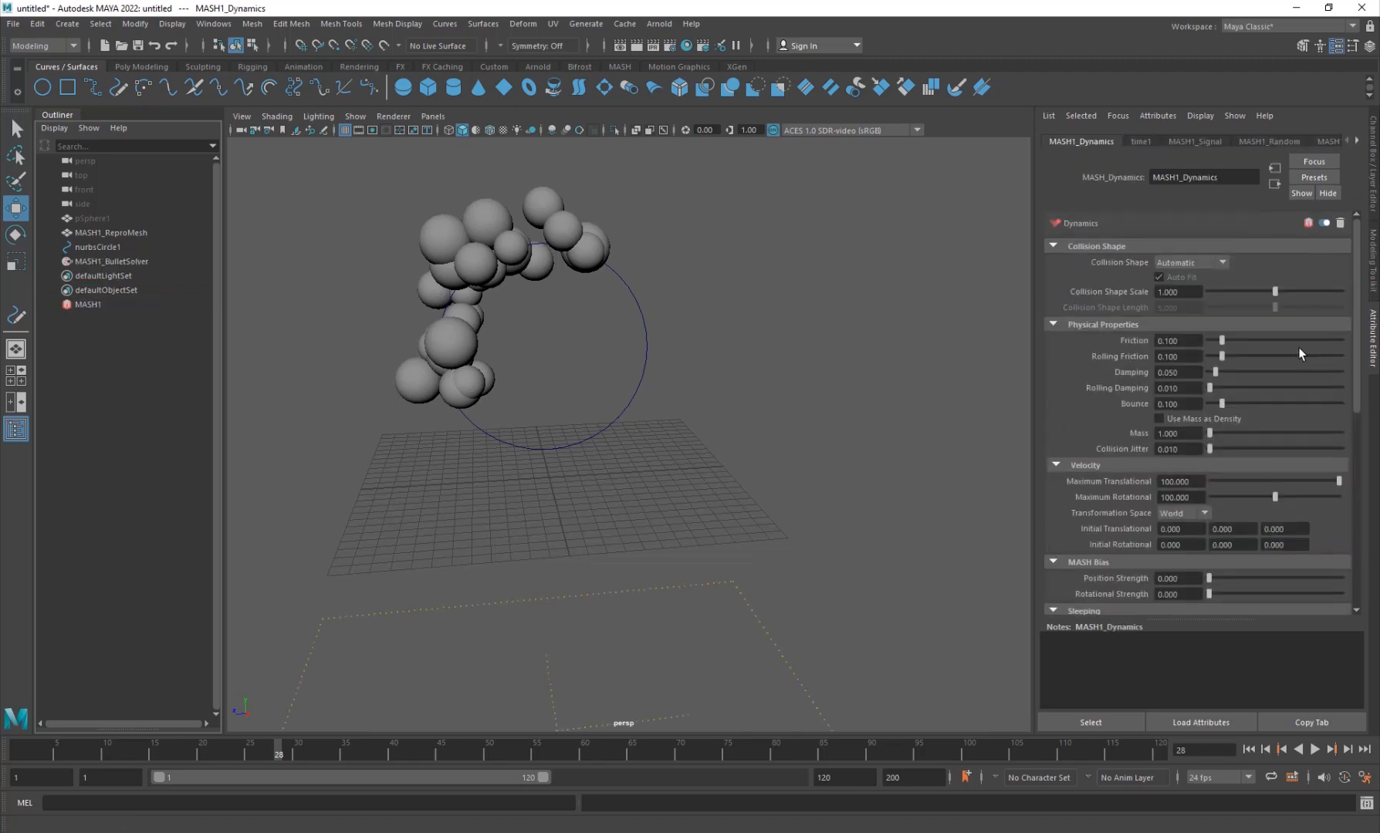
click(1249, 749)
click(1316, 752)
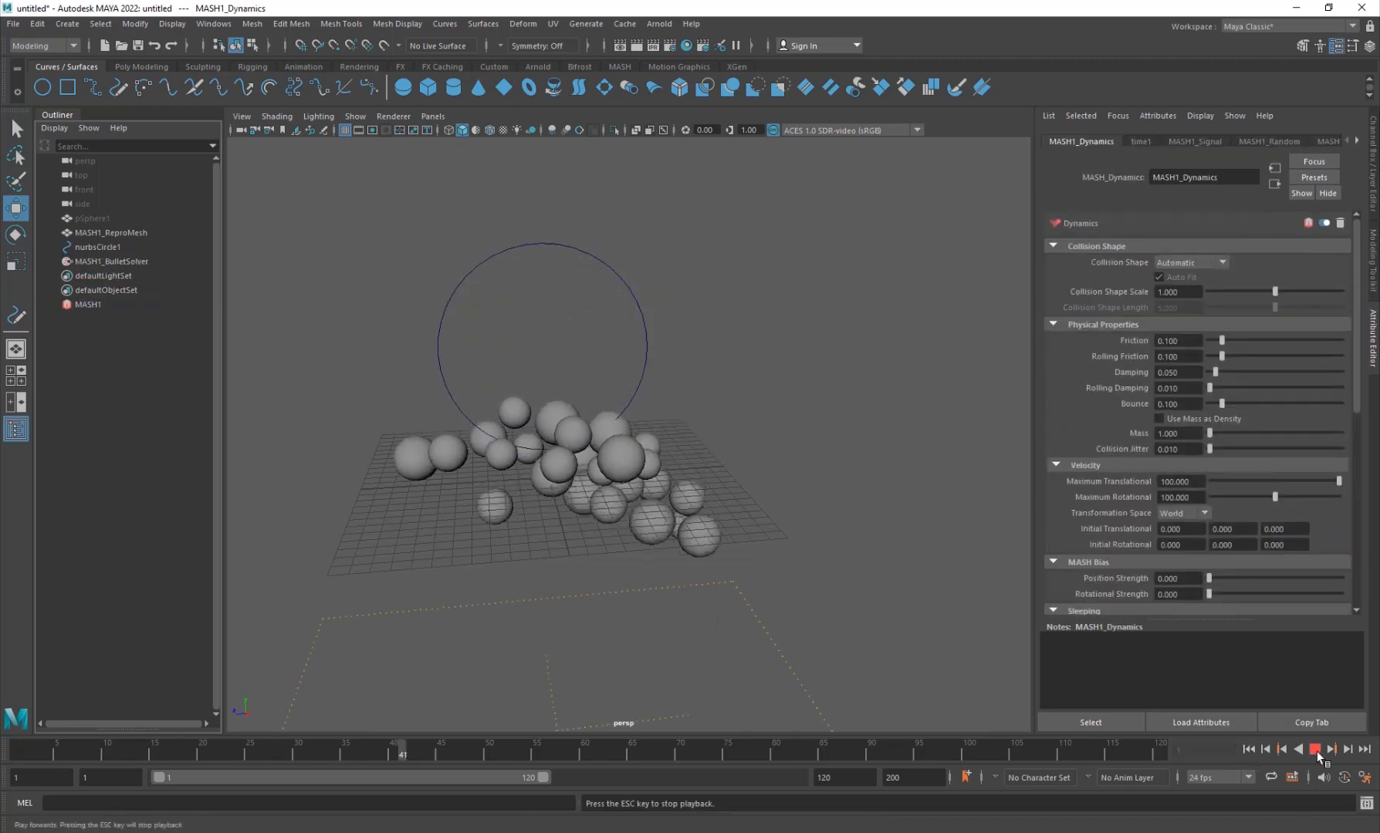
click(1250, 749)
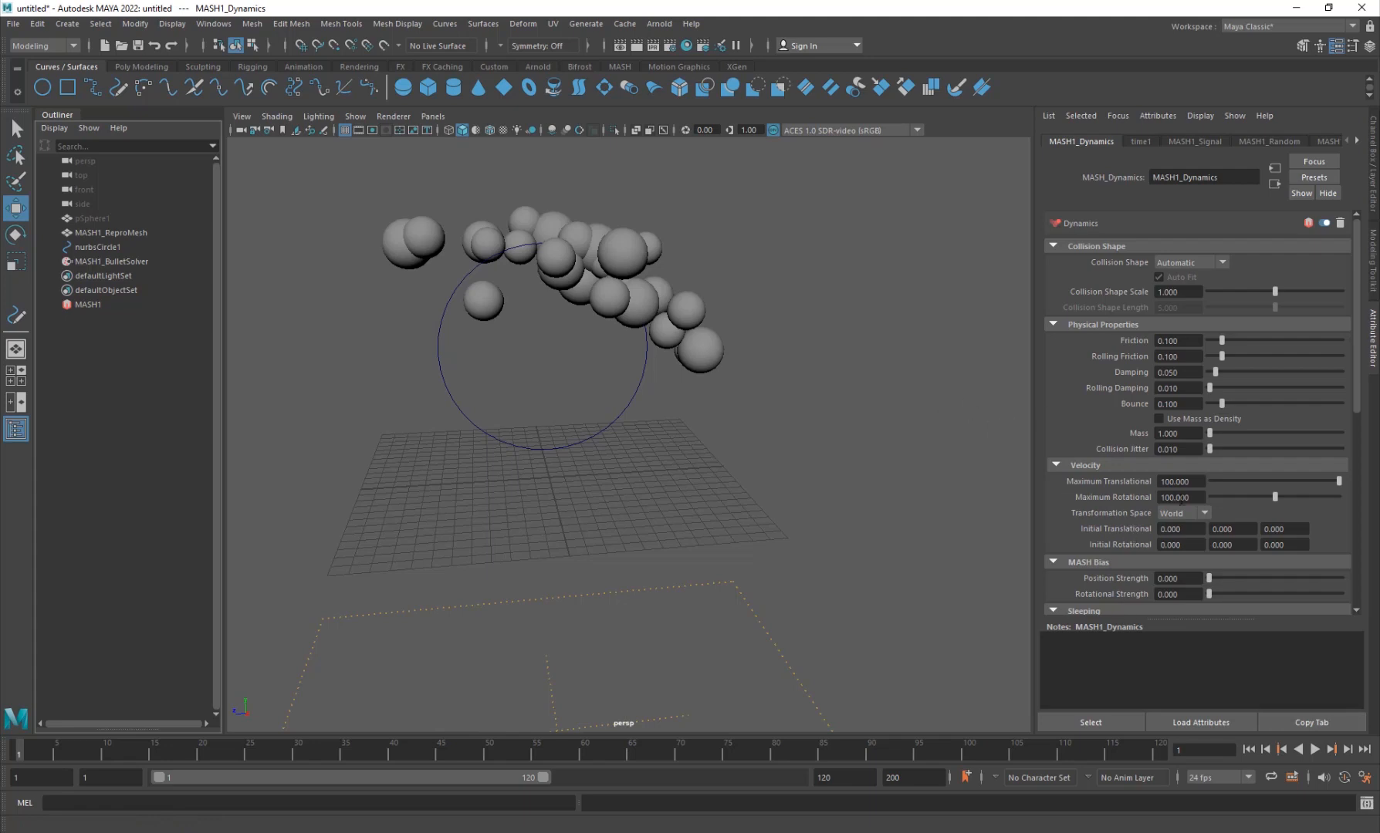
Step: Set the Dynamics node's MASH Bias Position Strength to 42.077 and play the simulation
scroll(1104, 529, down, 1)
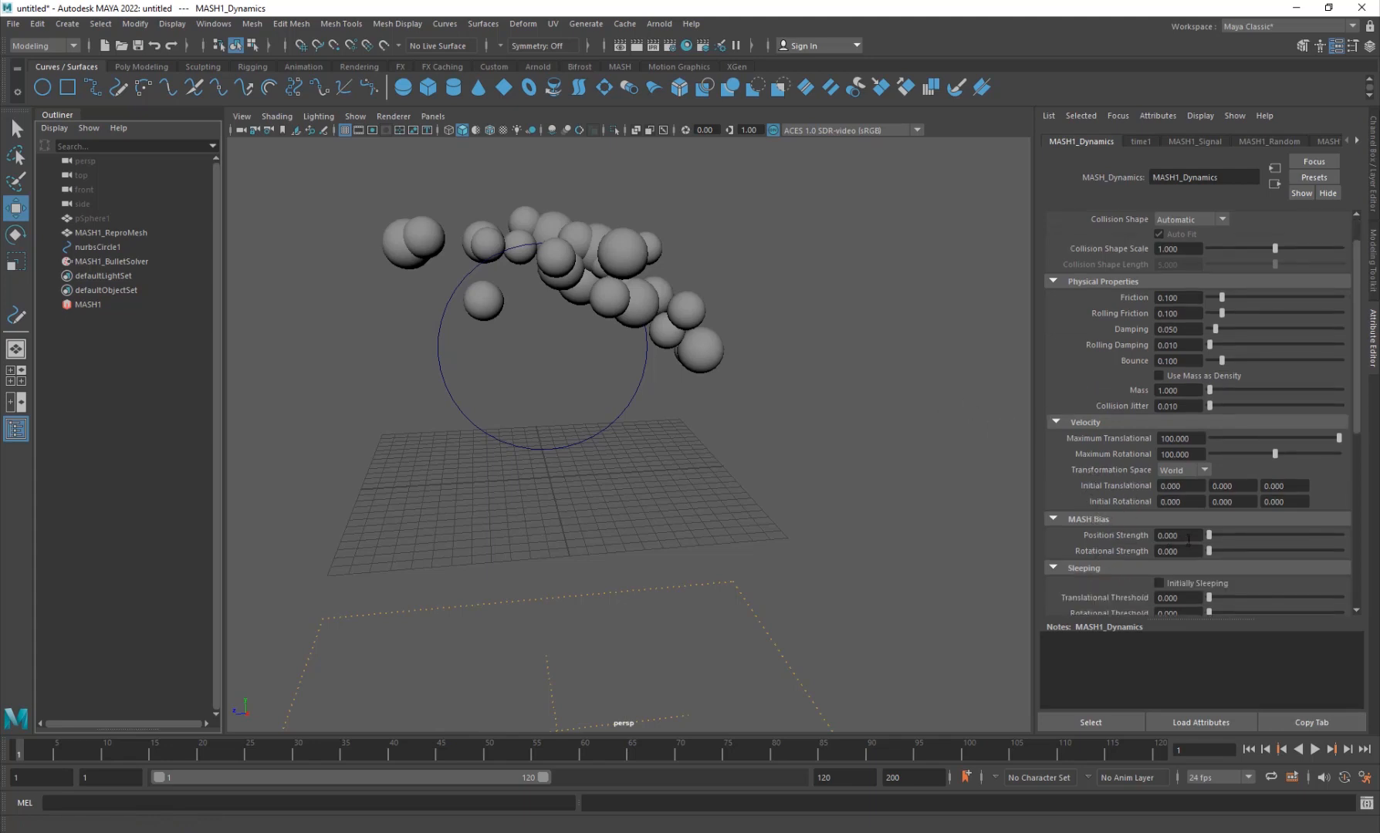
drag(1220, 534, 1263, 537)
click(1316, 749)
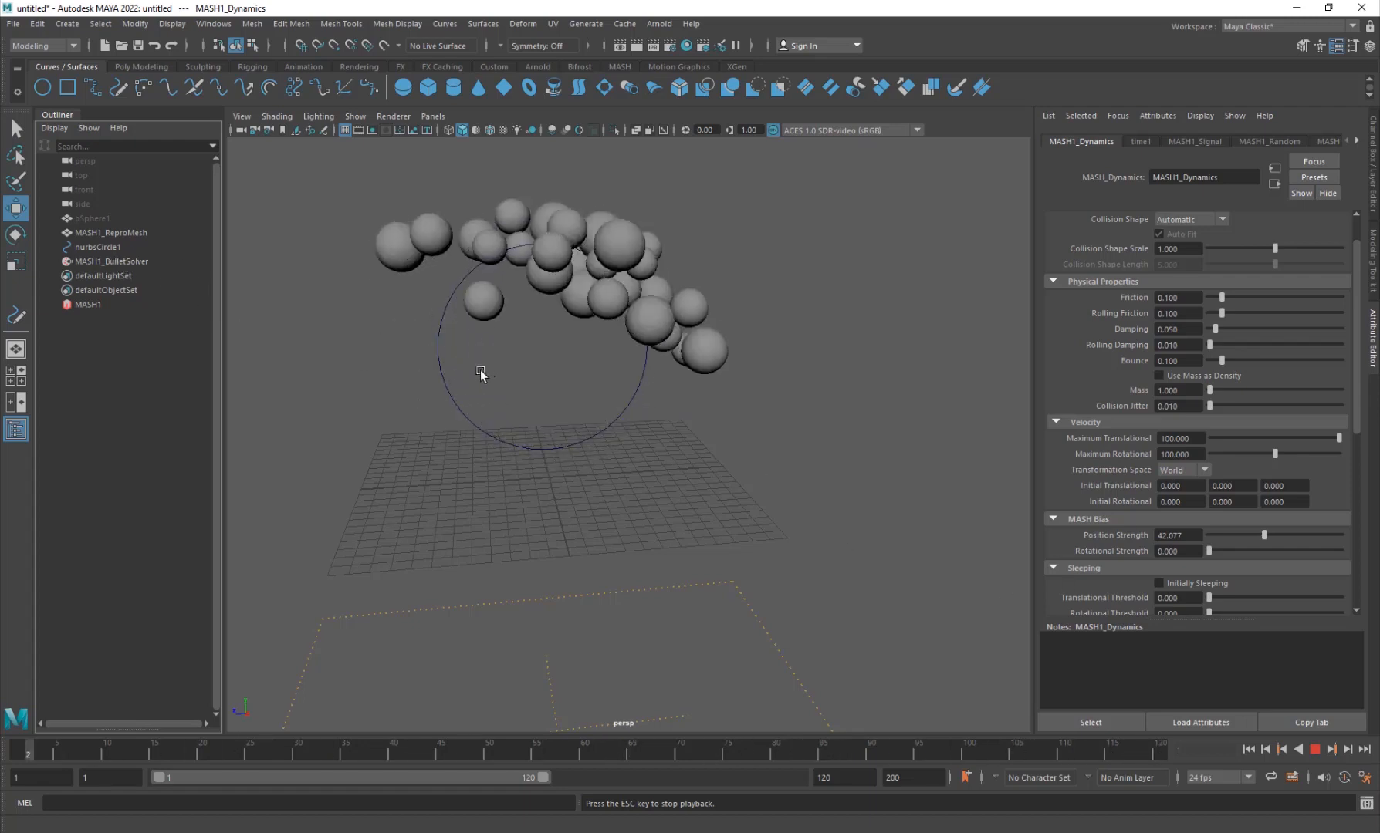
alt+drag(484, 415, 512, 419)
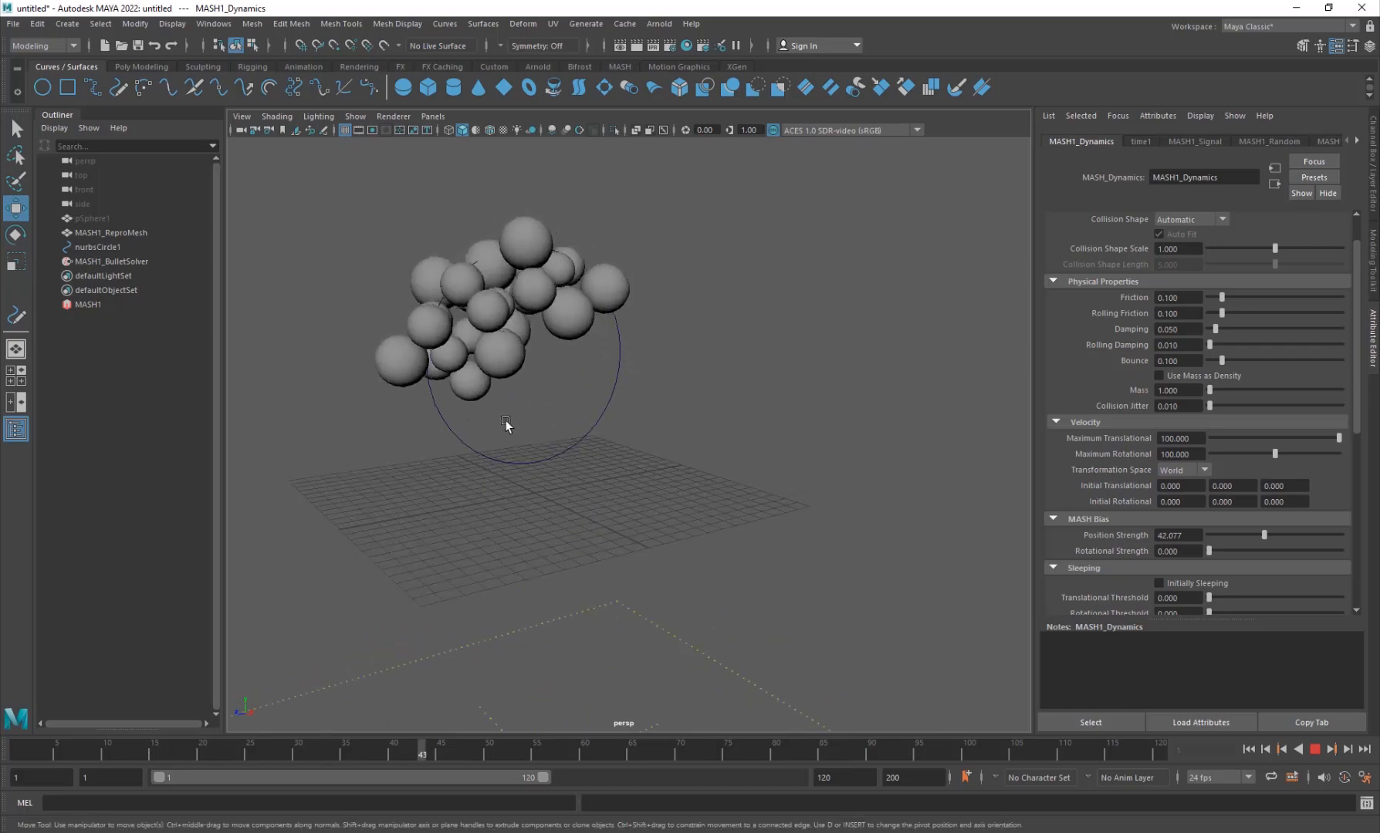
click(1315, 749)
Step: Extend the playback range to frame 200 and play the simulation from the first frame
drag(544, 776, 813, 778)
click(1250, 749)
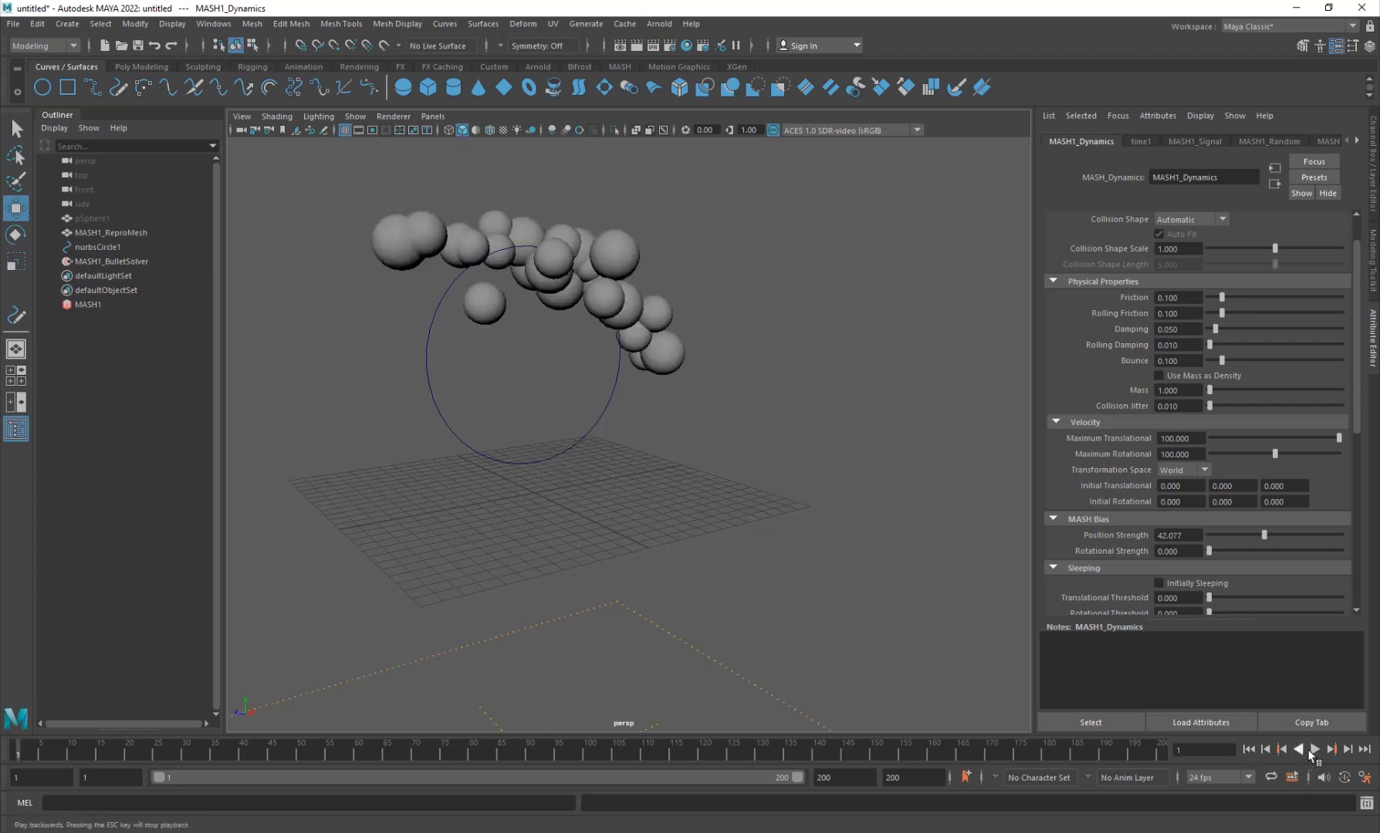
click(1314, 750)
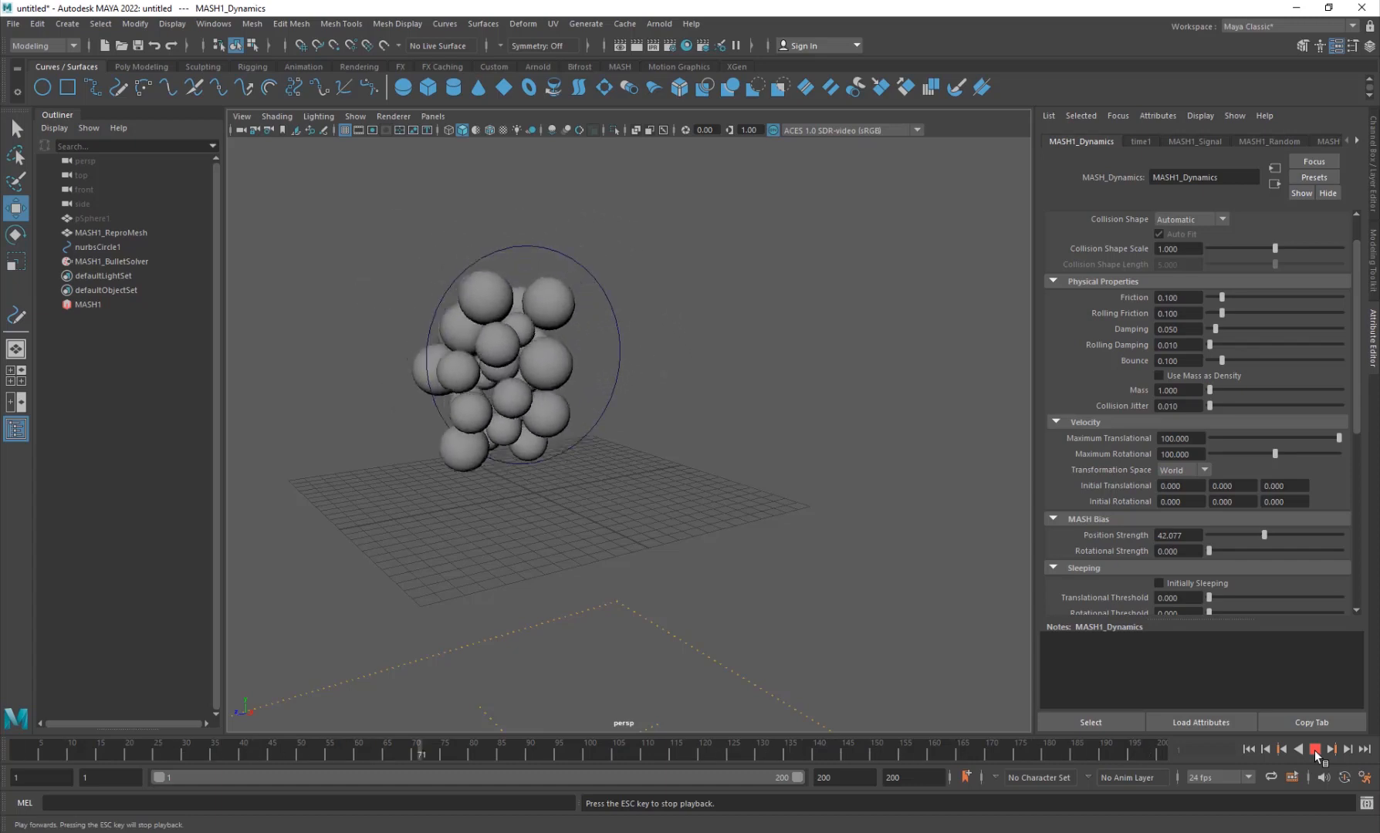
click(1314, 750)
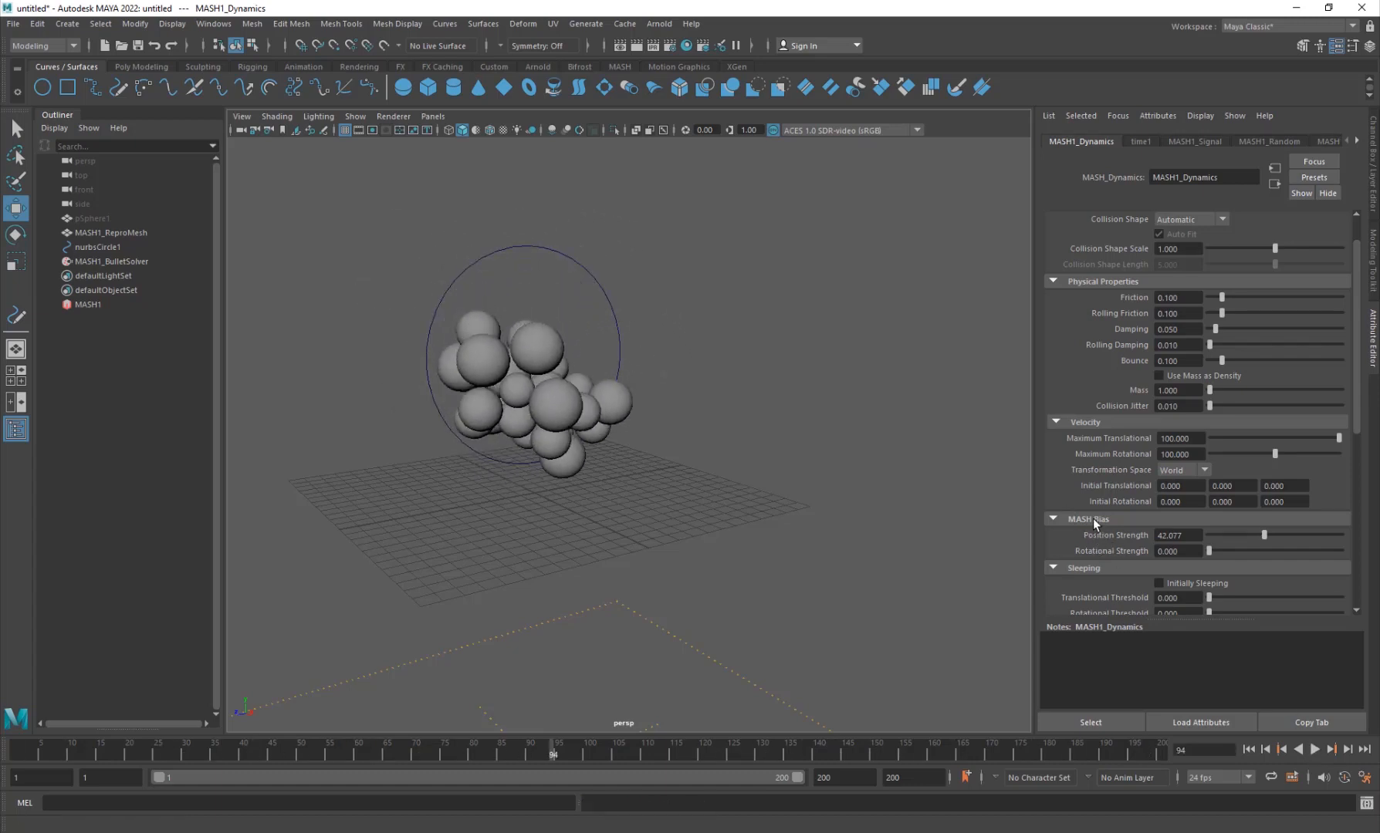
Step: Set the Random node's Scale X to 0 for equally sized spheres and replay the simulation from the first frame
alt+drag(909, 547, 462, 519)
click(91, 303)
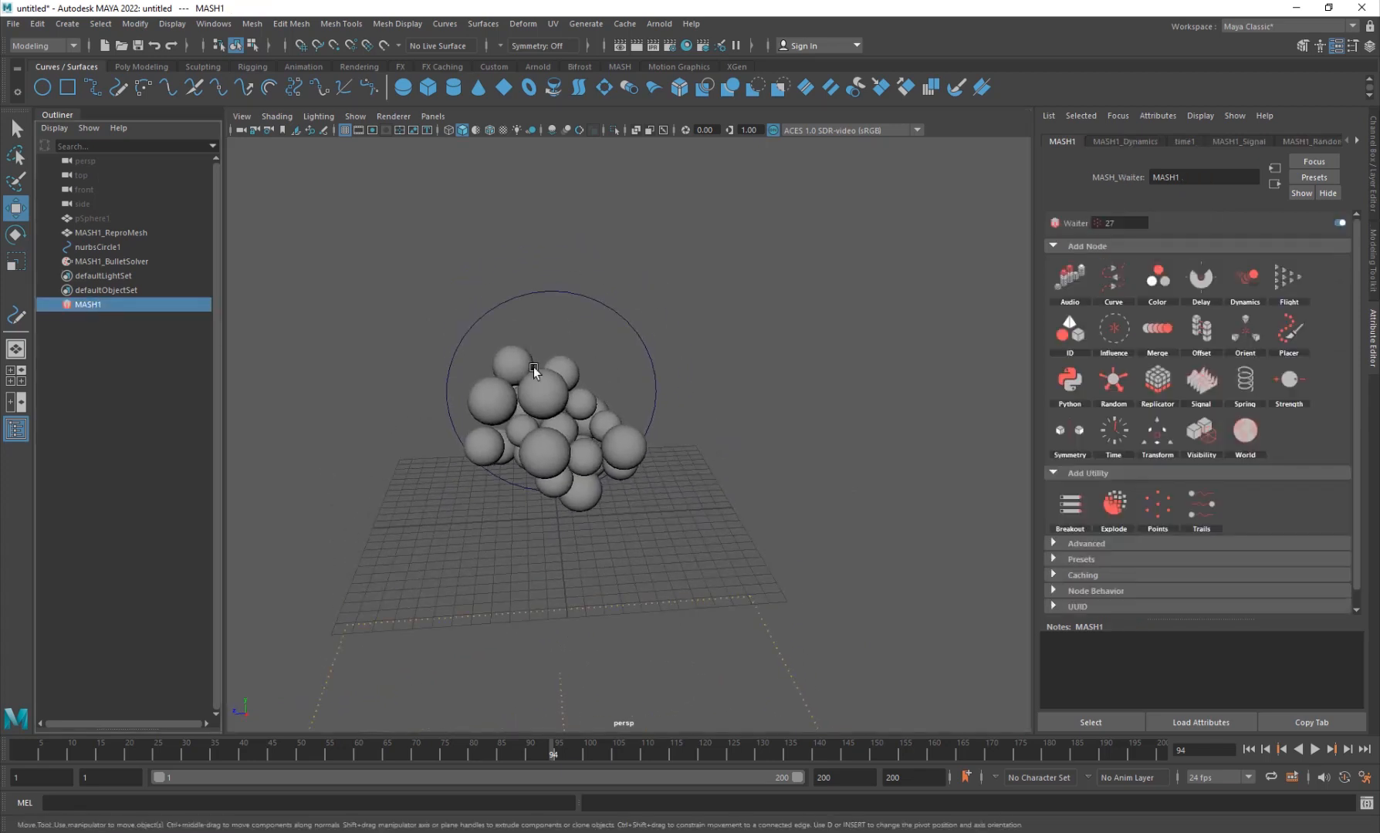
click(1304, 142)
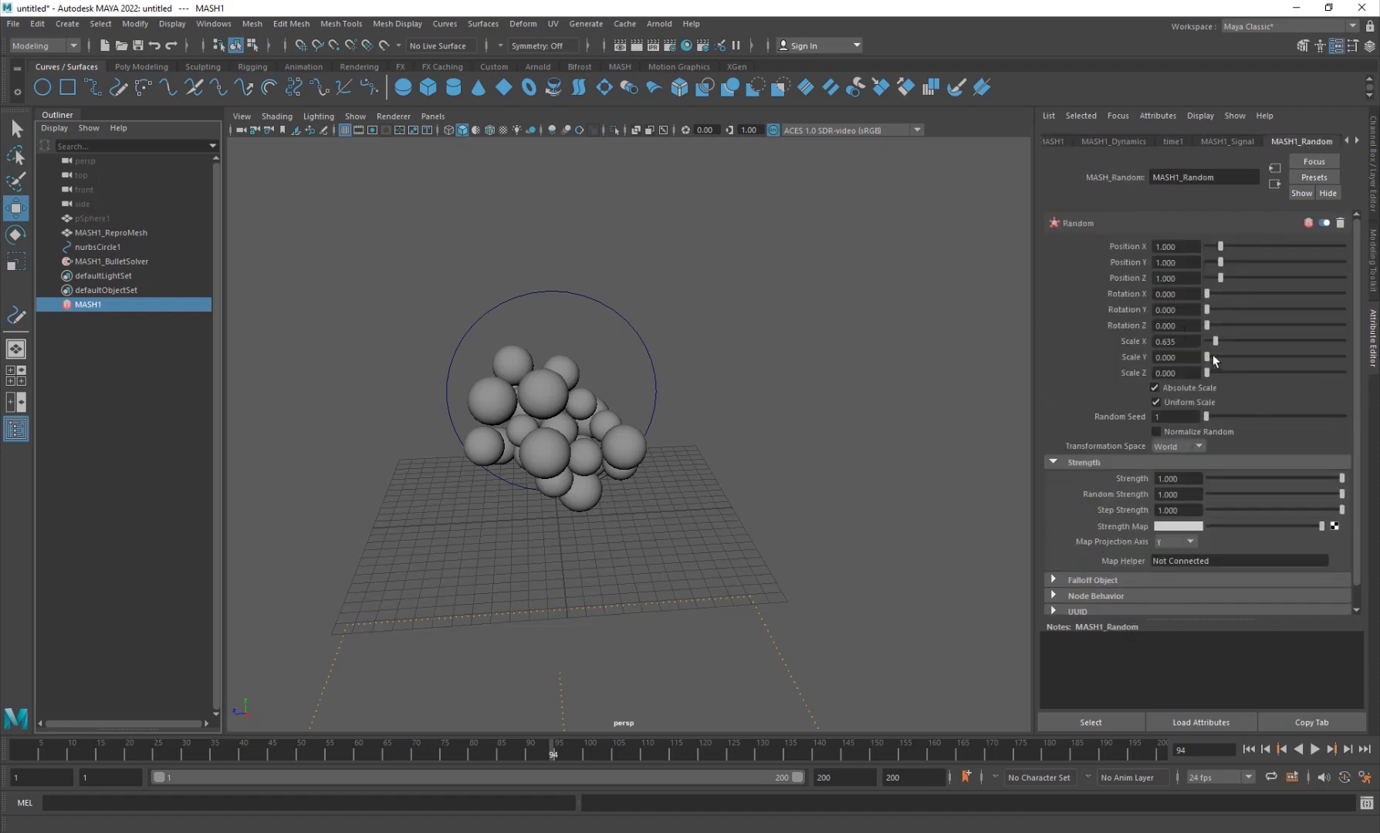
drag(1215, 348, 1208, 349)
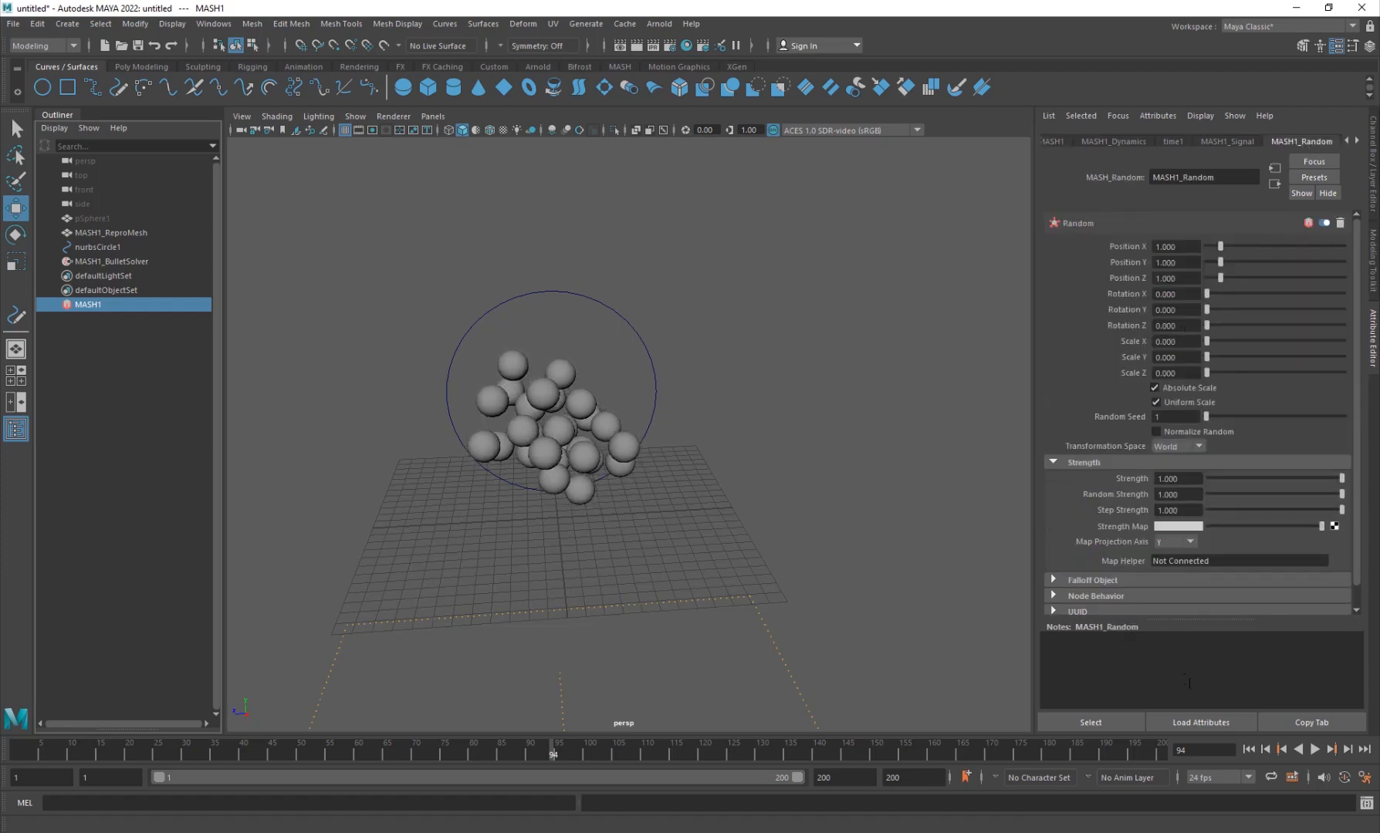
click(1254, 753)
click(1309, 748)
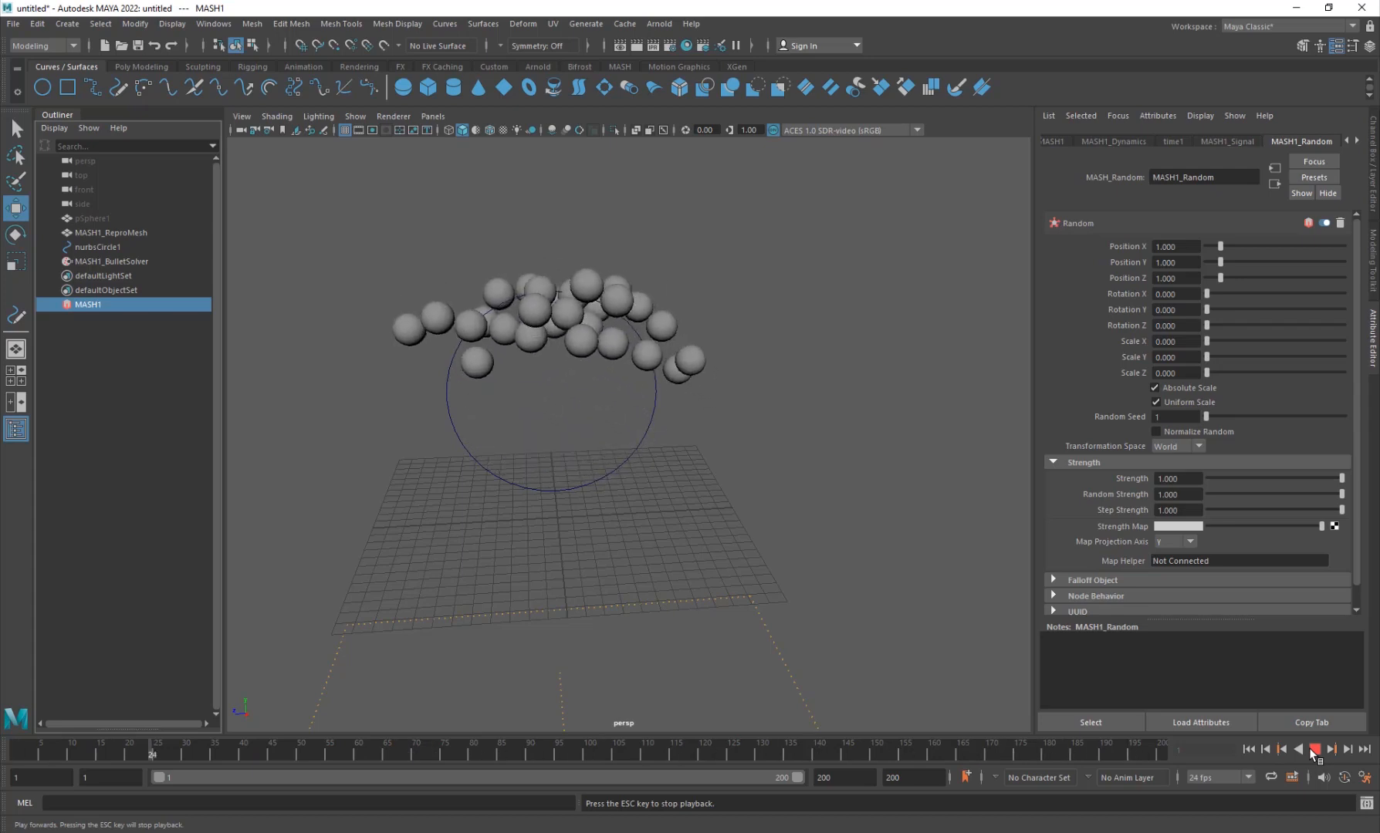
click(1309, 748)
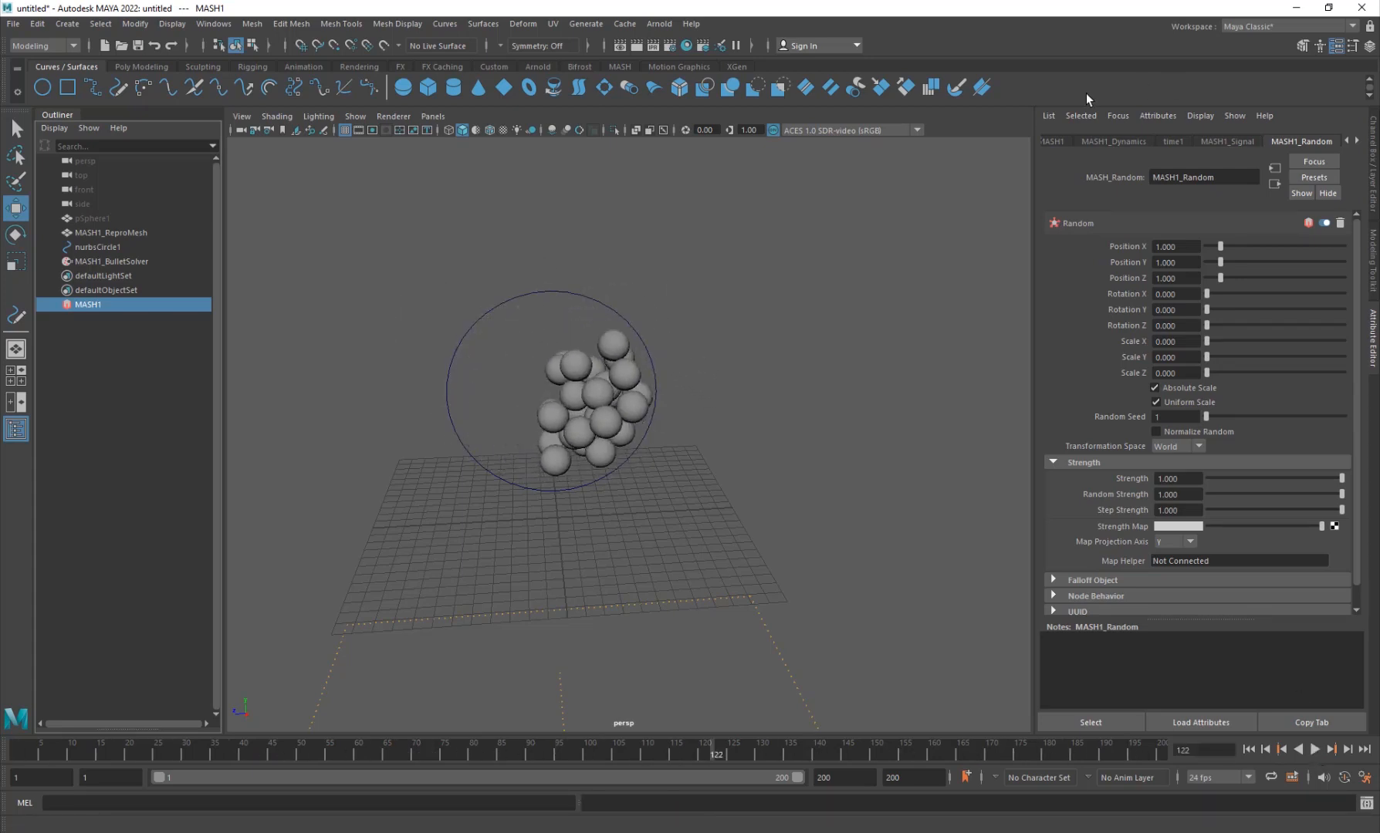
Step: Add a Trails node to the MASH1 network and play the animation from the first frame
click(1053, 141)
click(1202, 503)
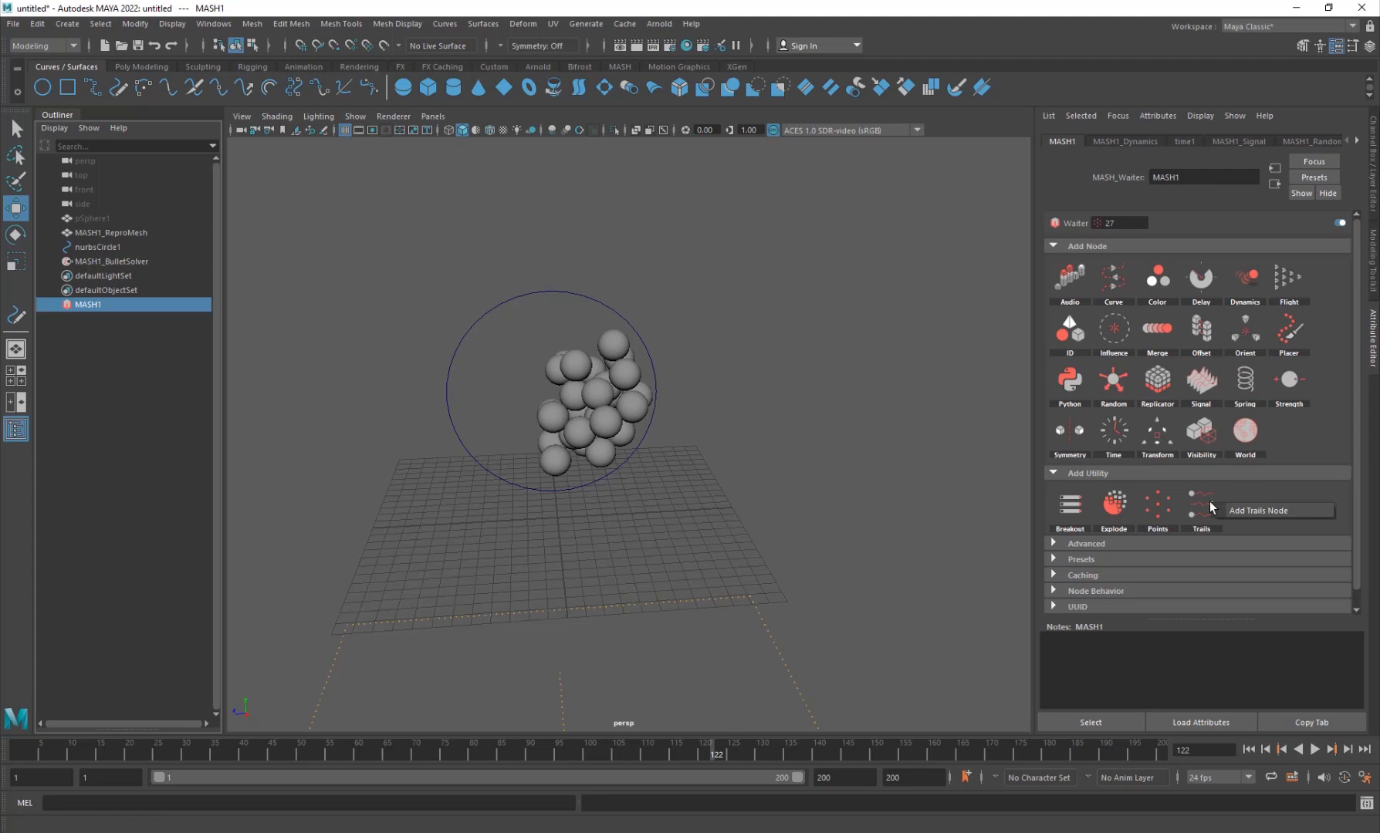
click(1276, 512)
click(1250, 751)
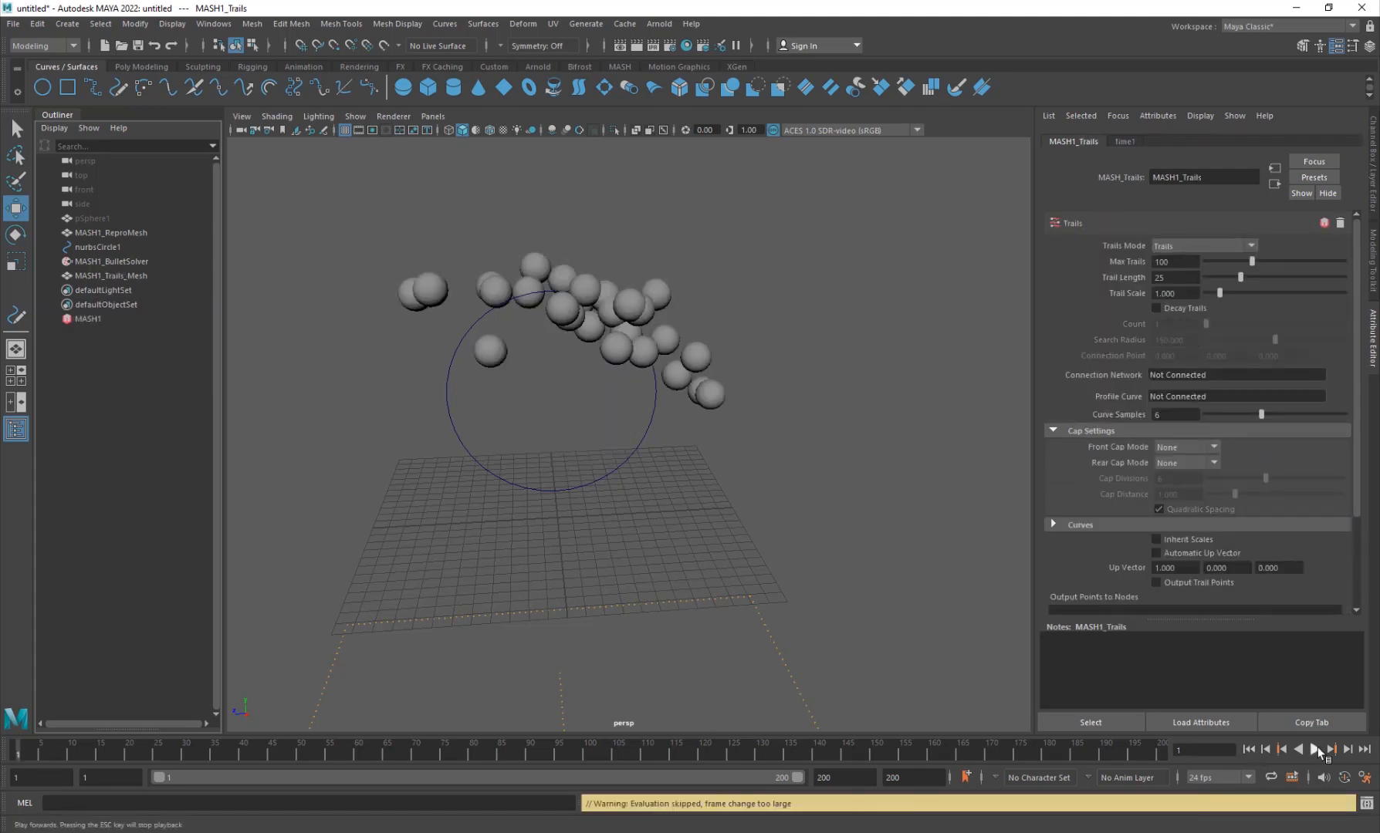
click(1315, 750)
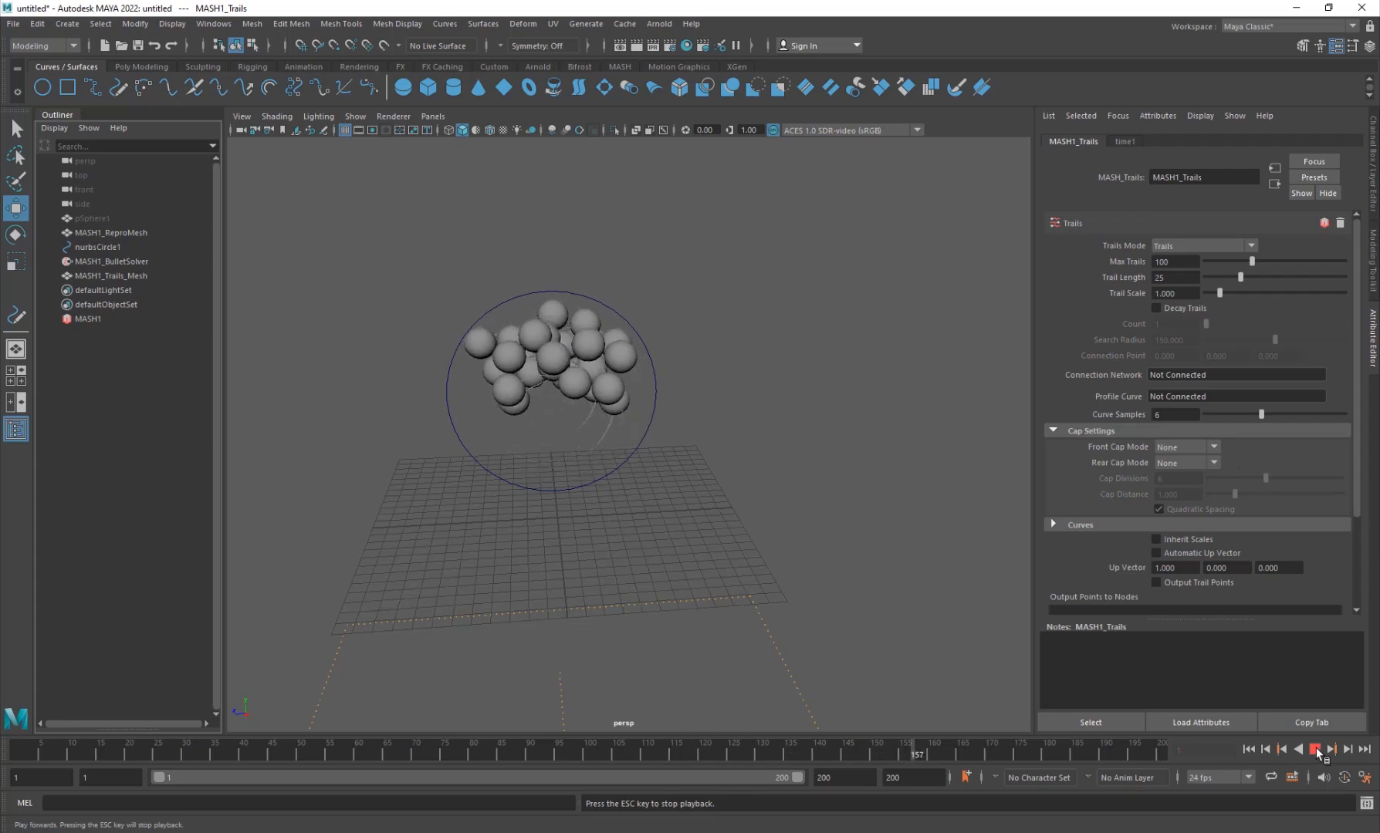
Step: Set the Trails node's Trails Mode to Join the Dots and replay the simulation from the first frame
click(1315, 749)
click(1189, 245)
click(1195, 276)
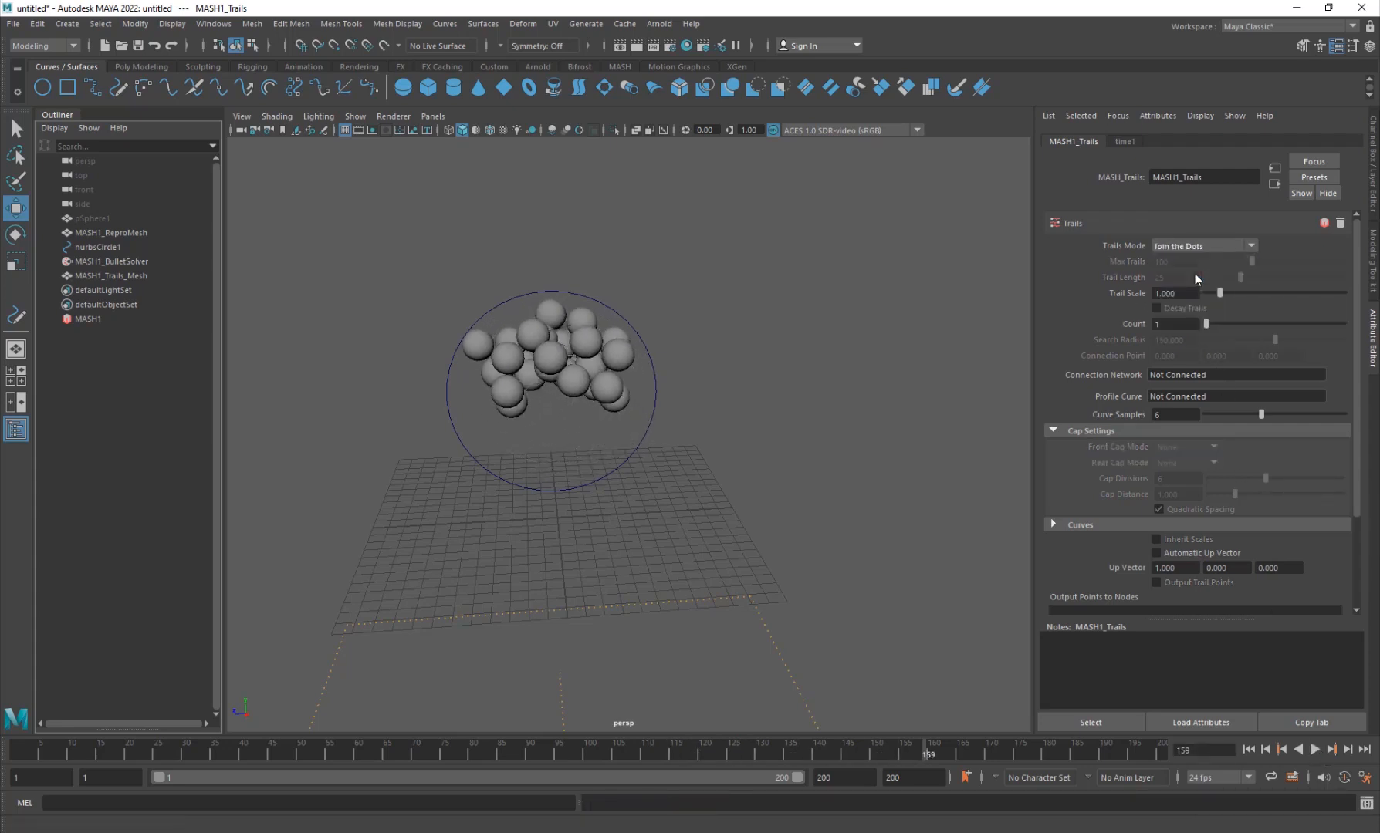
click(1248, 749)
click(1314, 749)
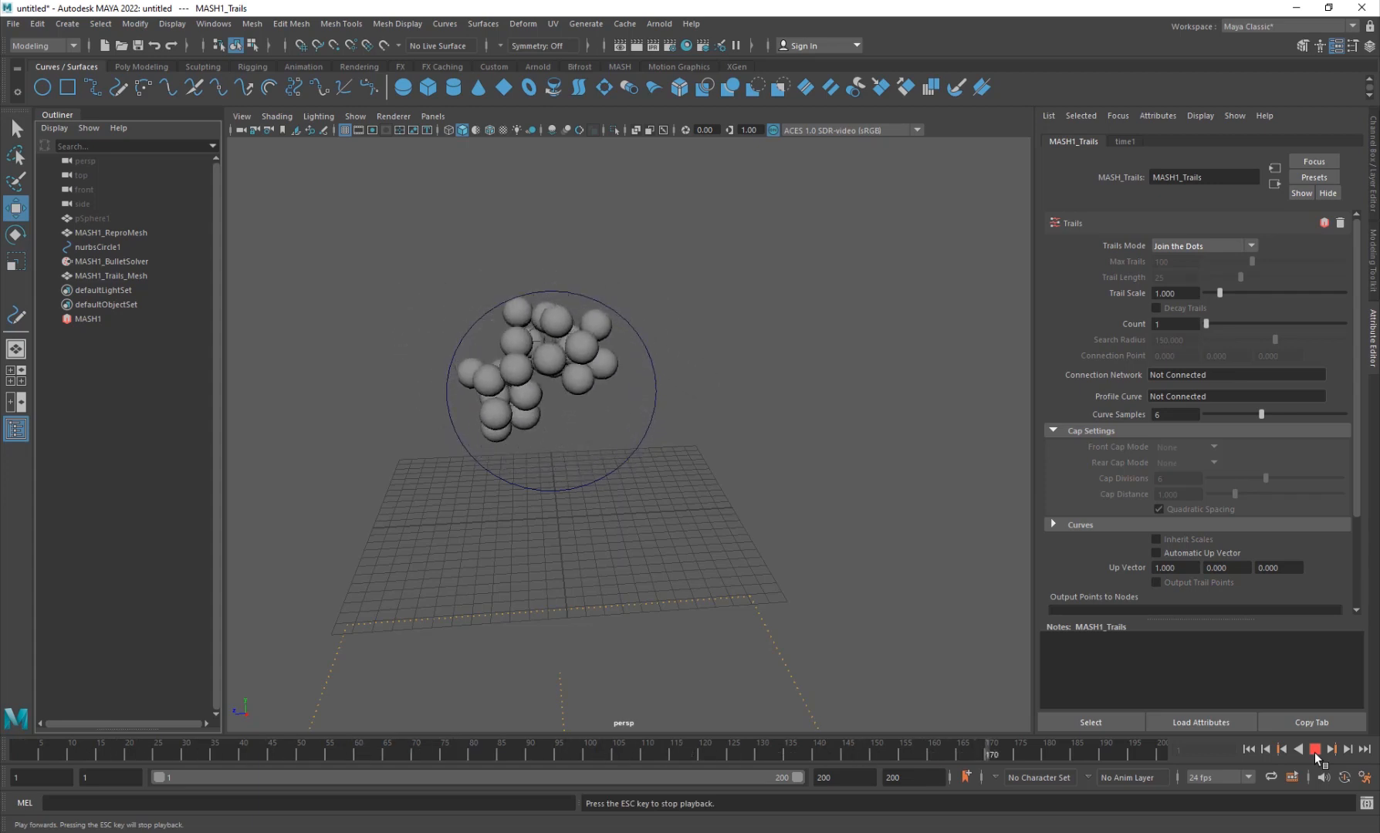
click(1314, 750)
Step: Set the MASH1 Random node's Position X, Y and Z to 5
click(139, 321)
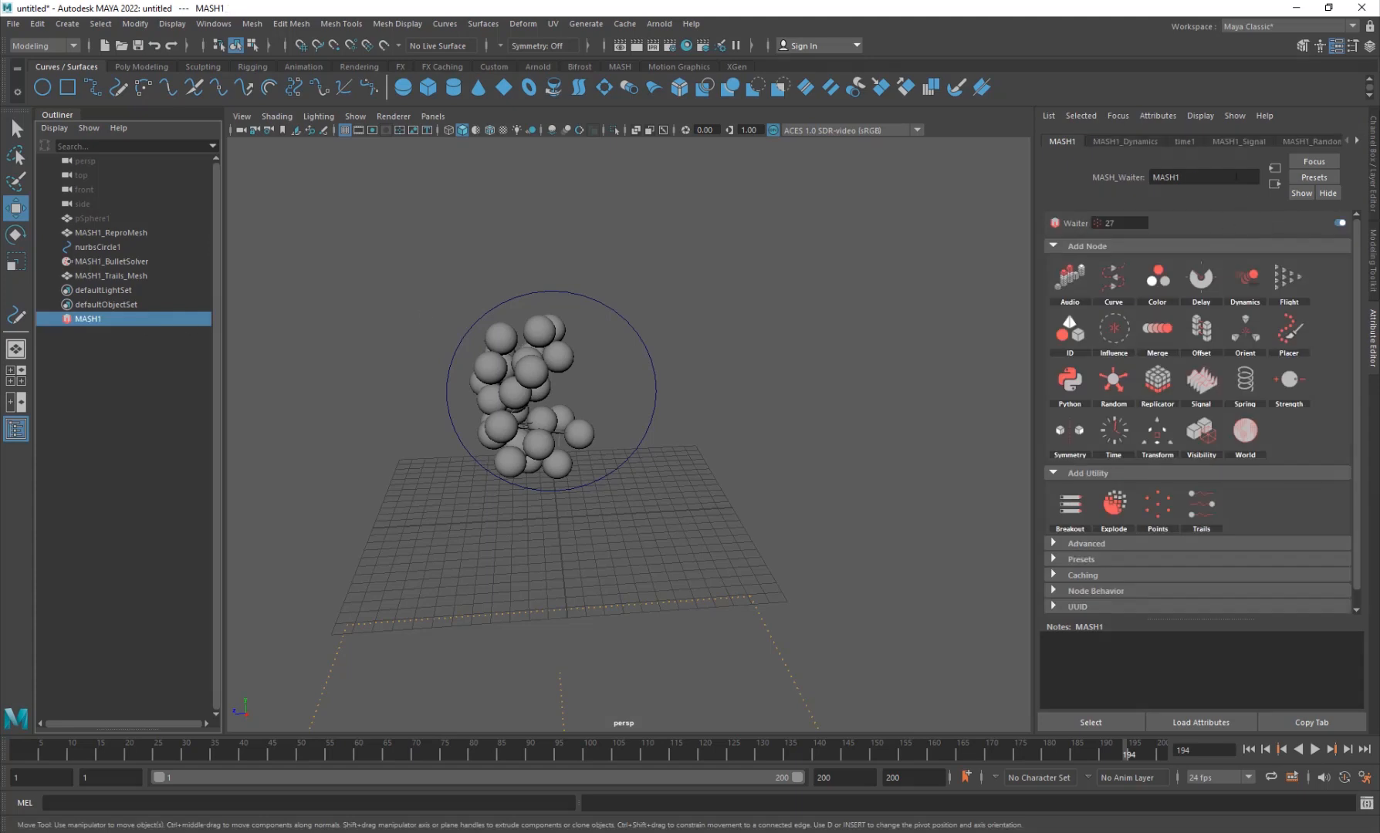
click(1357, 141)
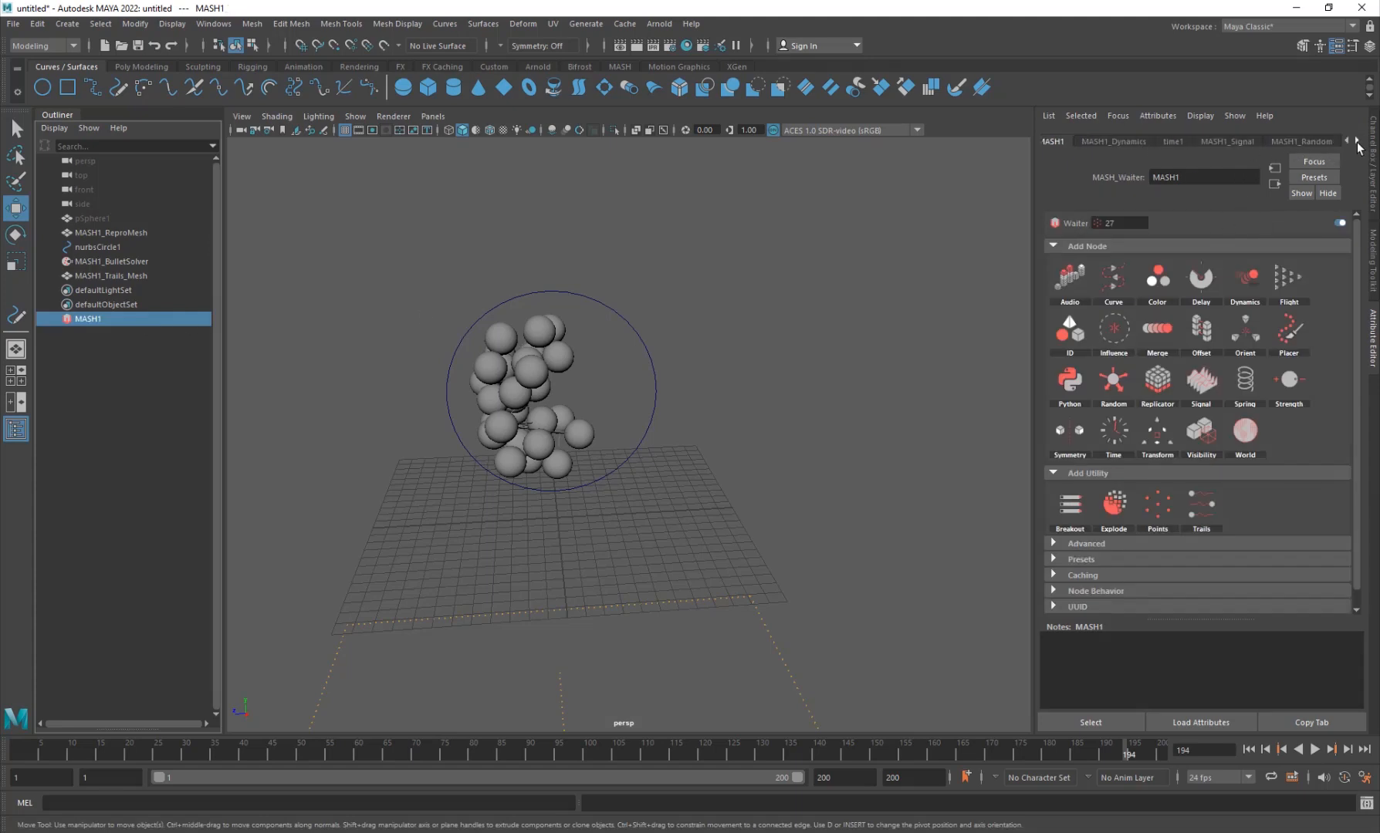
click(1231, 142)
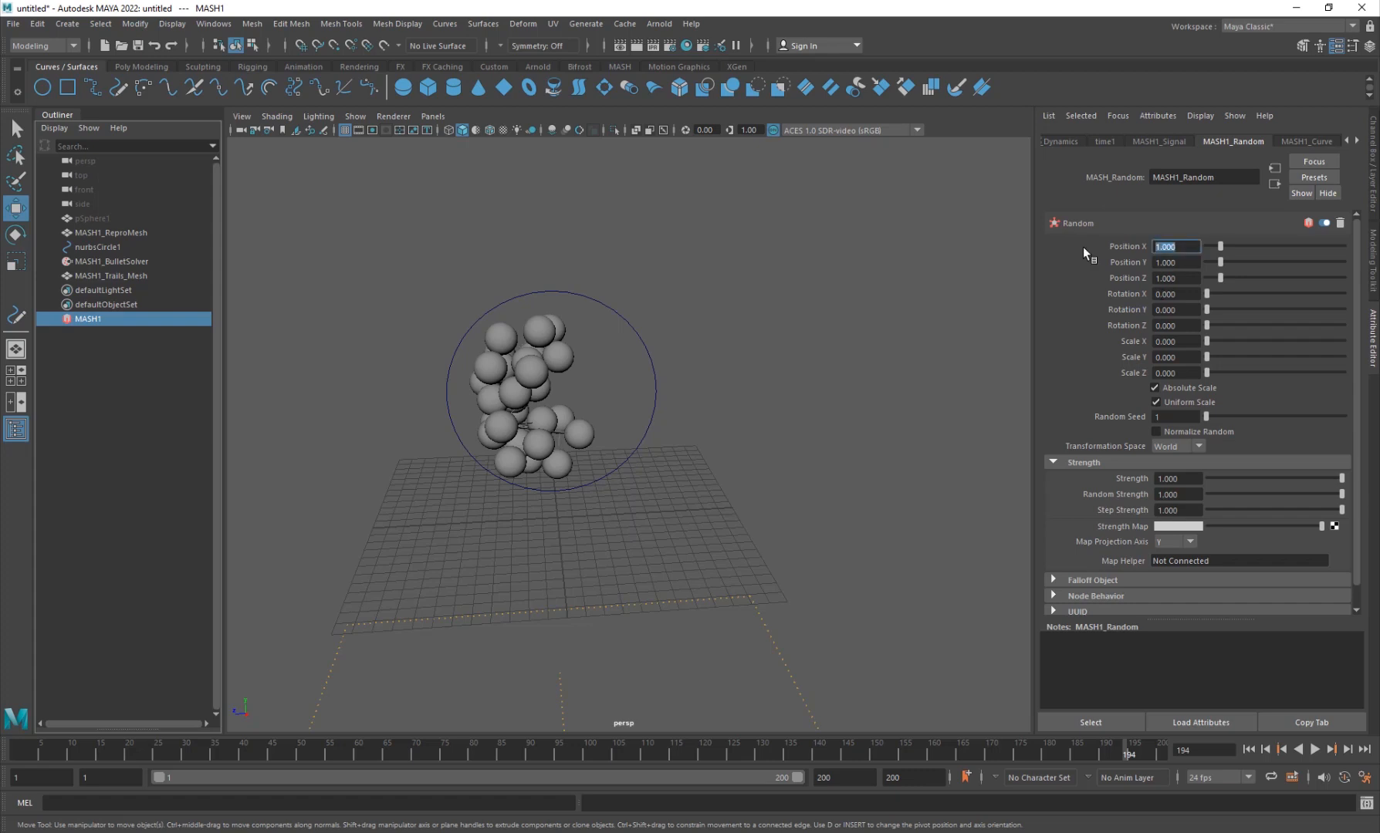
text(5)
key(Tab)
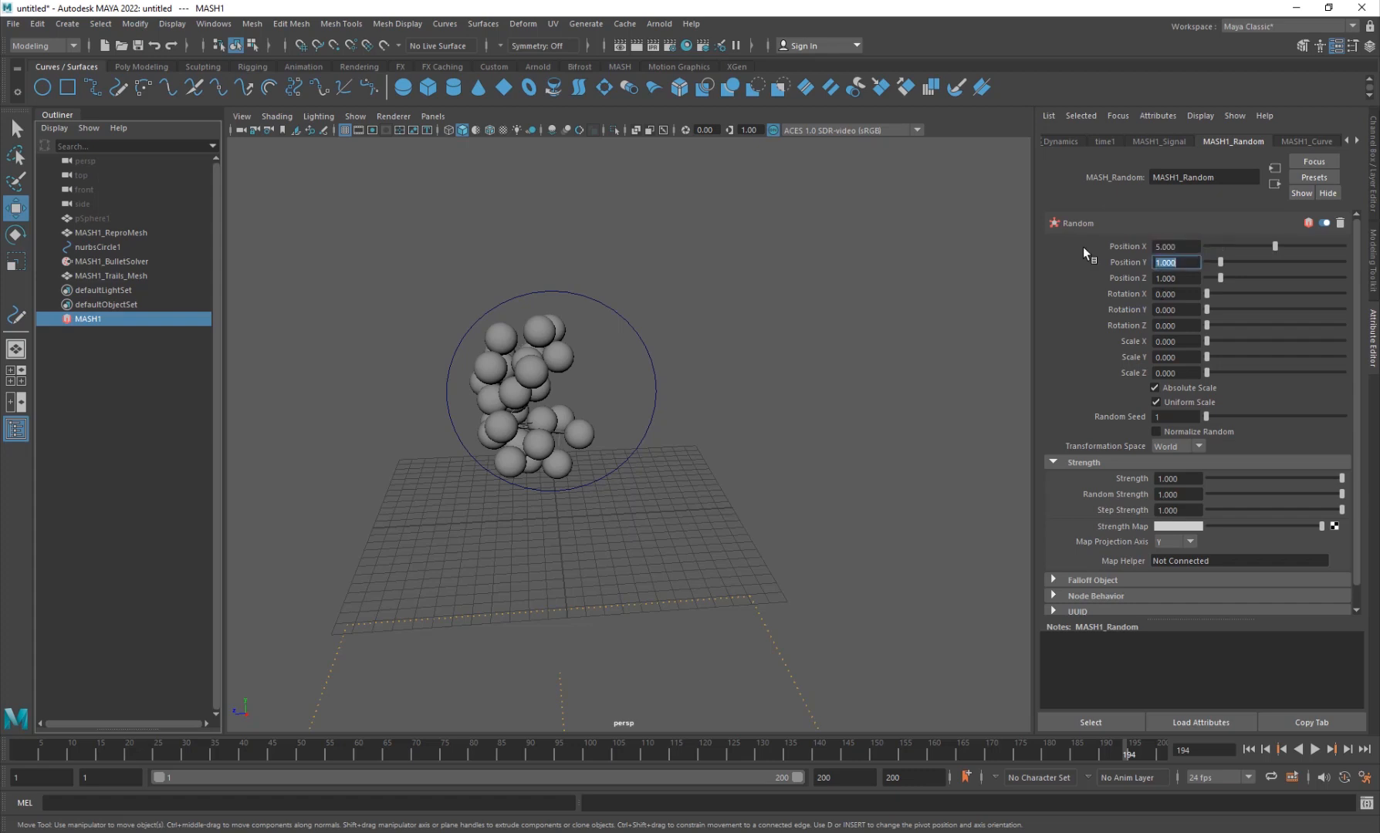
text(5)
key(Tab)
text(5)
key(Return)
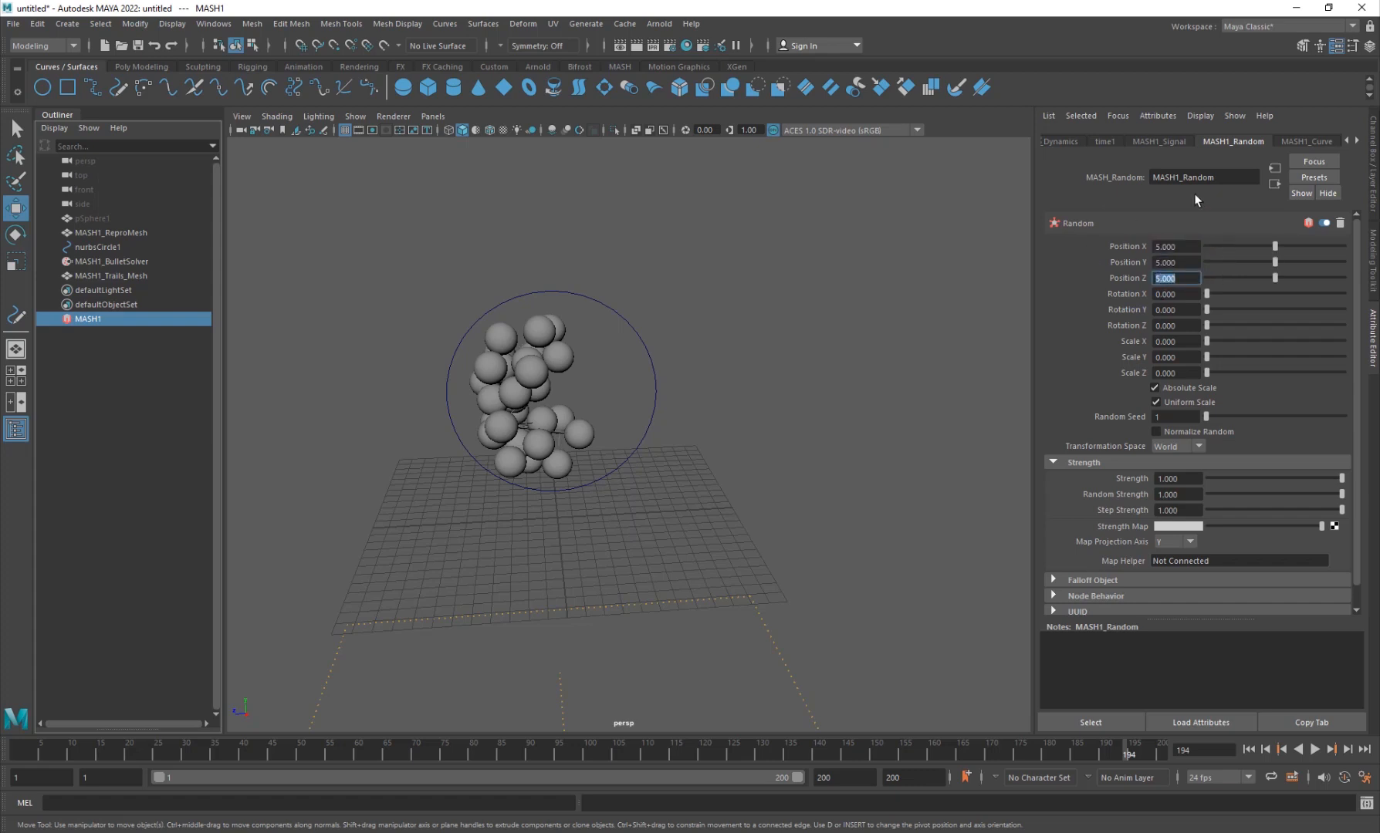
Step: Set the Signal node's Position X, Y and Z to 15 and play the simulation
click(1160, 142)
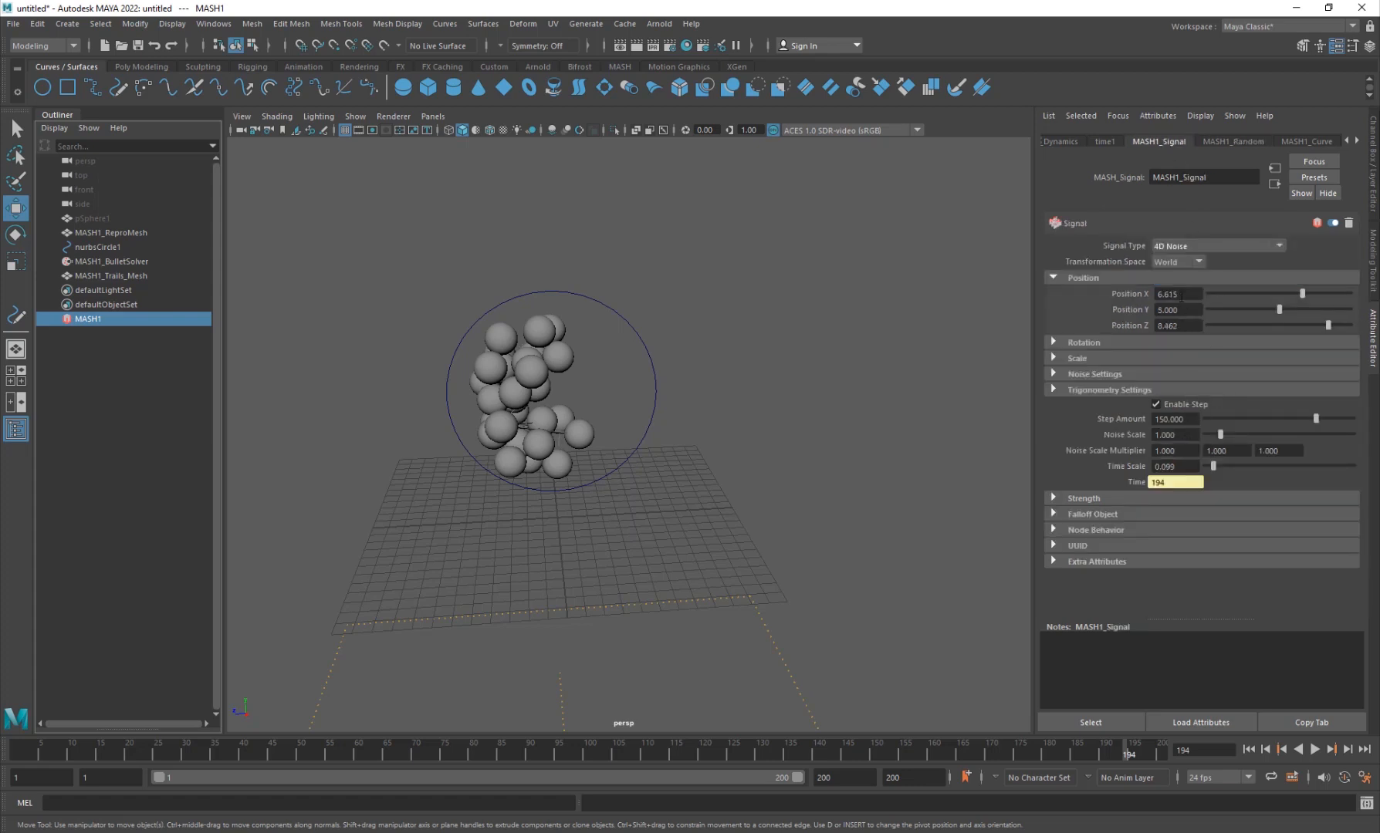
text(15)
key(Tab)
text(15)
key(Tab)
click(1314, 750)
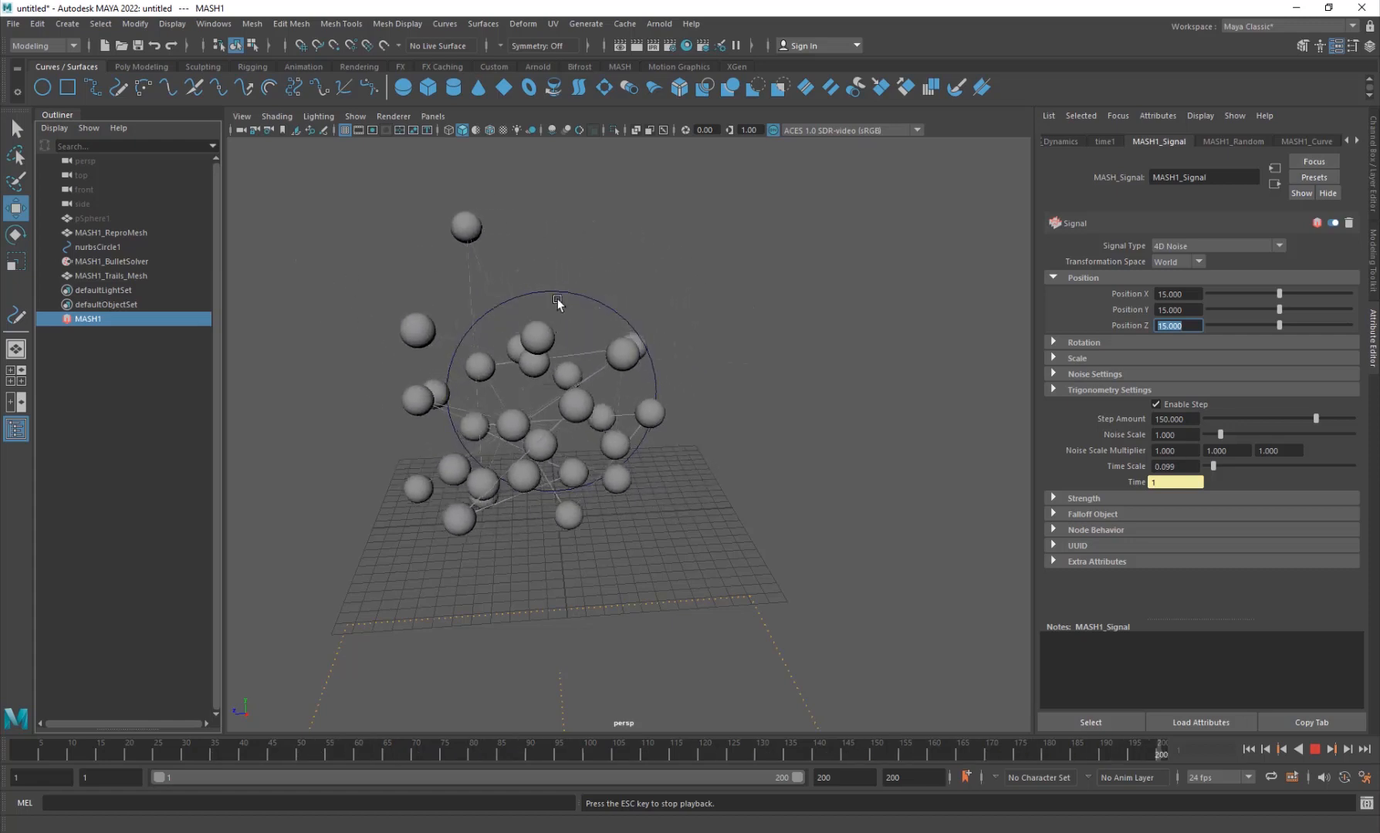
click(1314, 749)
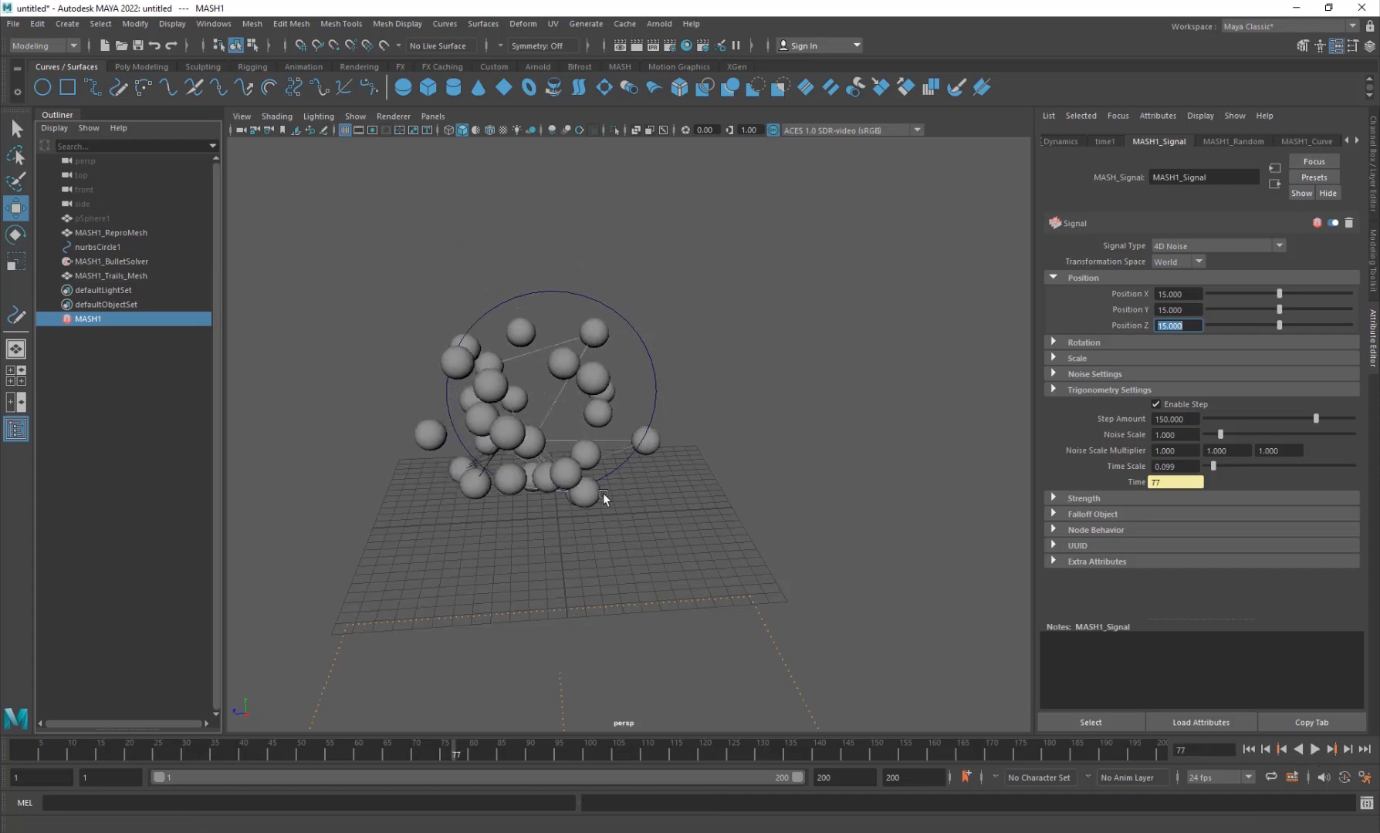
Step: Thicken the connecting trails by setting the MASH1_Trails node's Trail Scale to 2.356
scroll(548, 431, up, 3)
alt+middle_drag(549, 429, 600, 500)
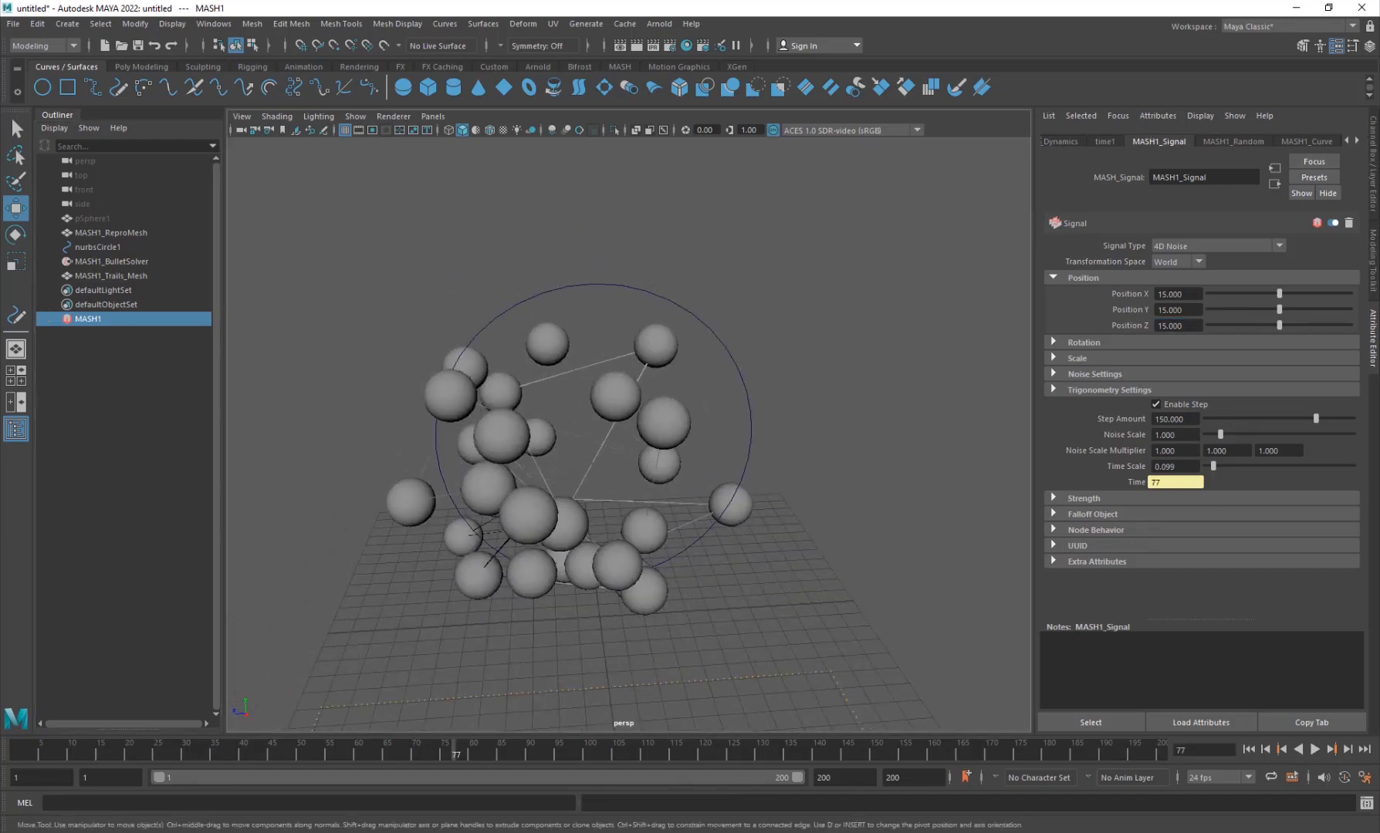
click(1357, 141)
click(1356, 140)
click(1348, 140)
click(1347, 140)
click(92, 335)
click(112, 275)
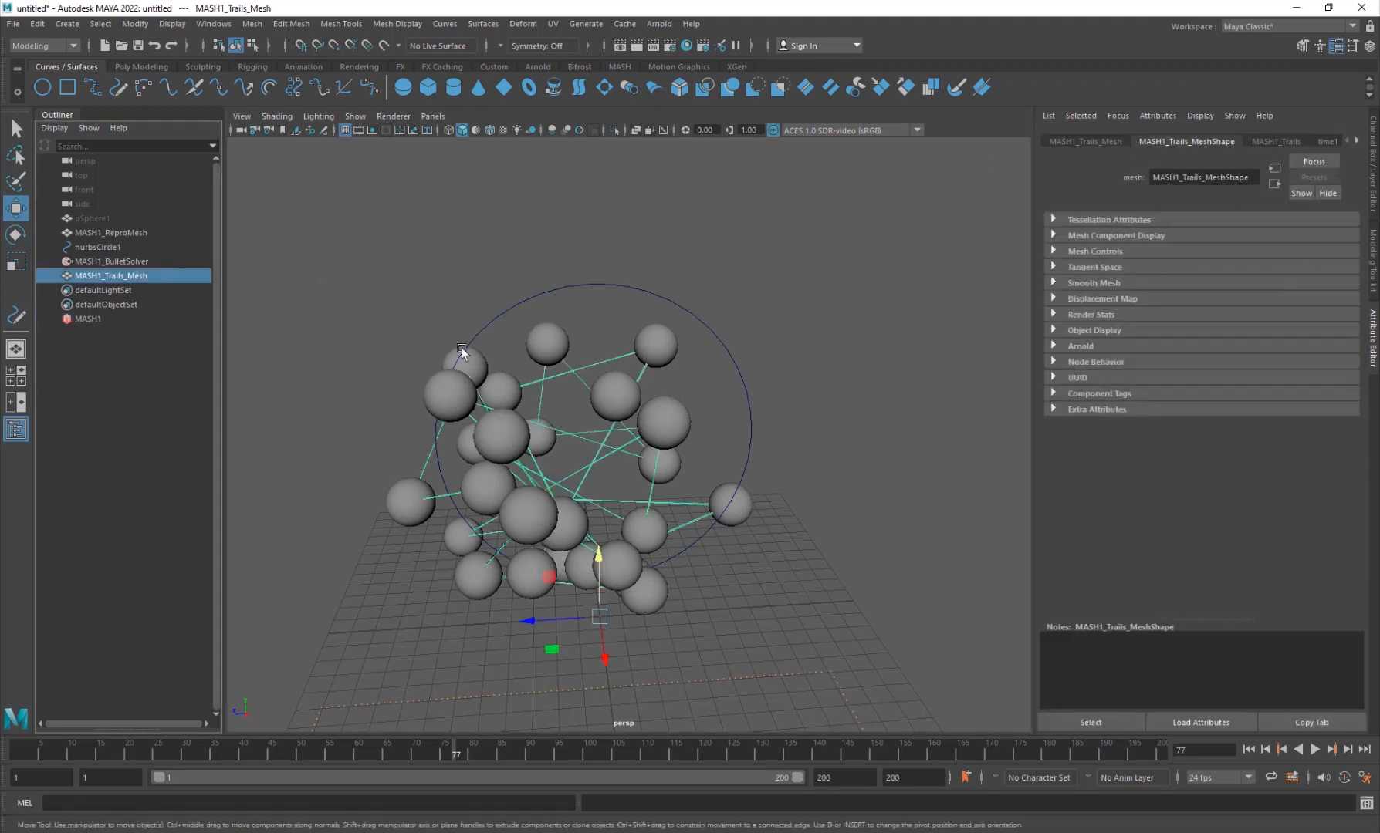
click(1284, 141)
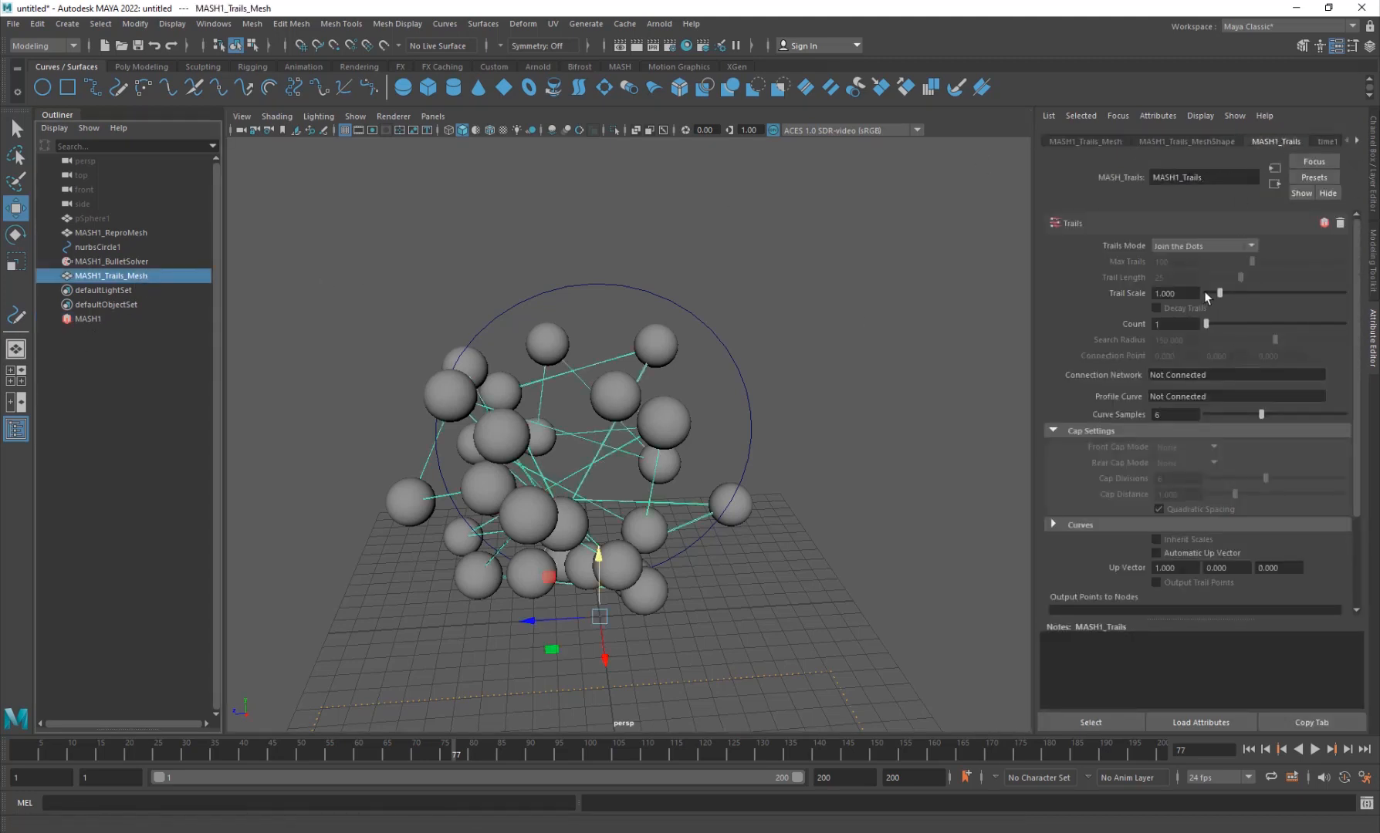
drag(1226, 293, 1238, 296)
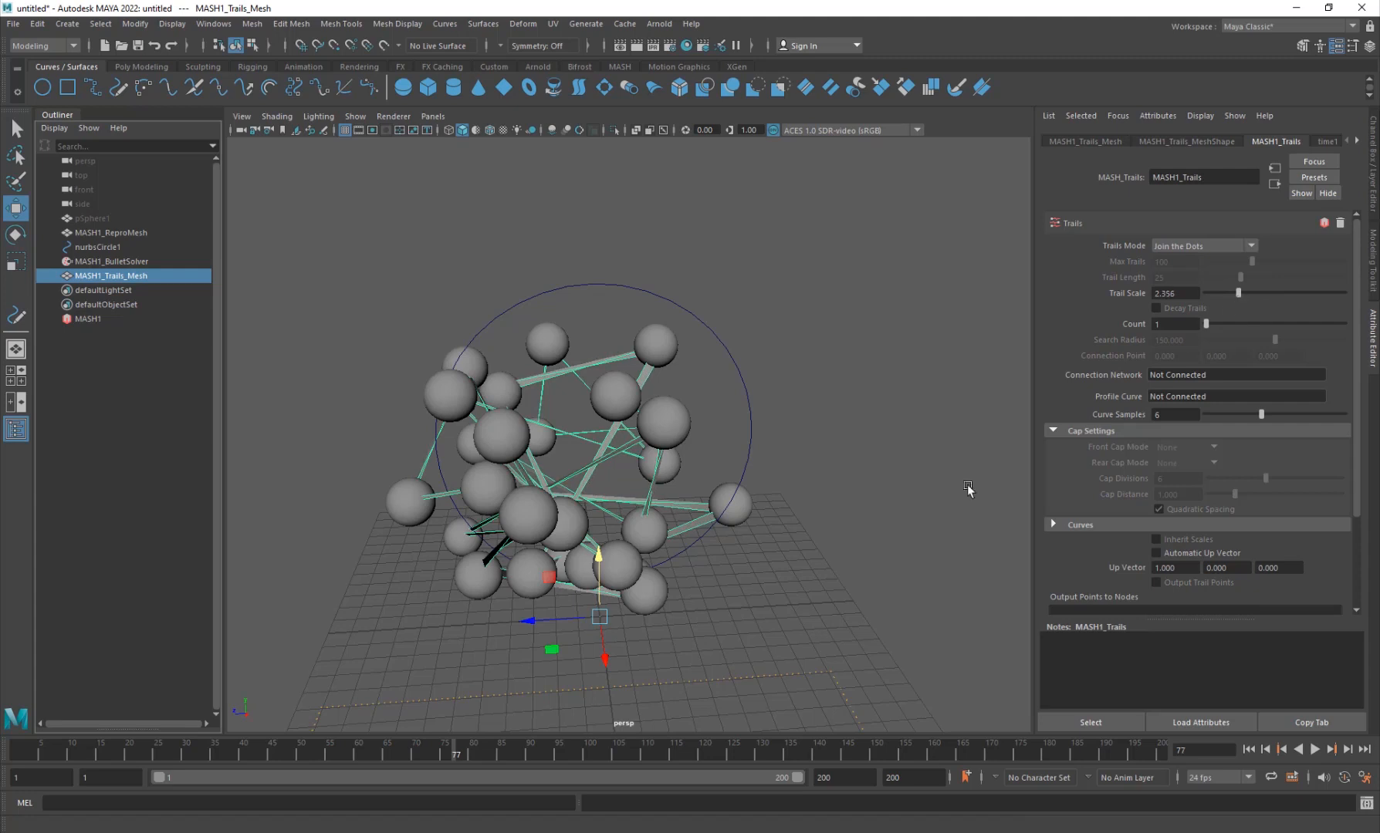
Step: Deselect the trails mesh and play the animation from the first frame to check the thicker connections
click(850, 655)
click(1249, 750)
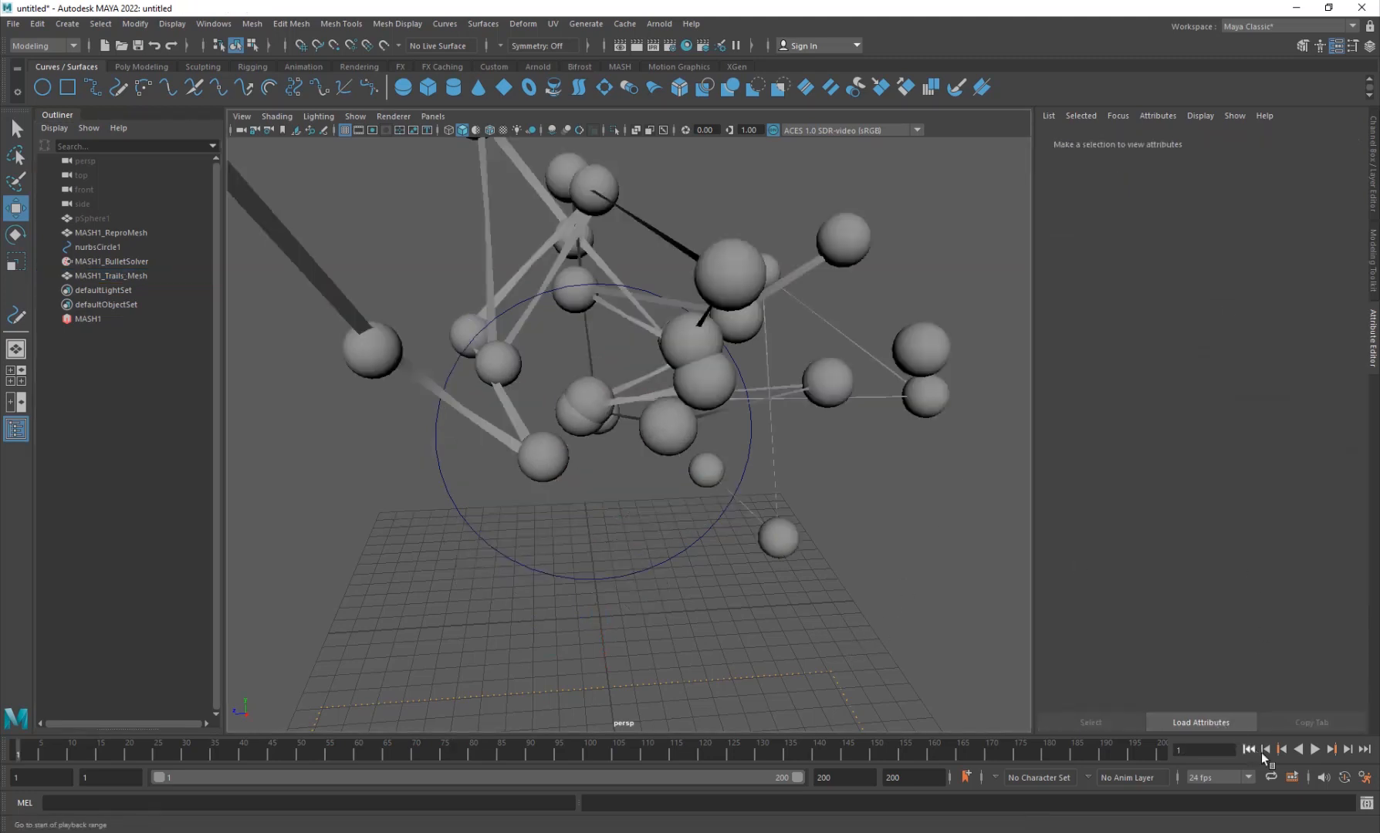
click(1314, 749)
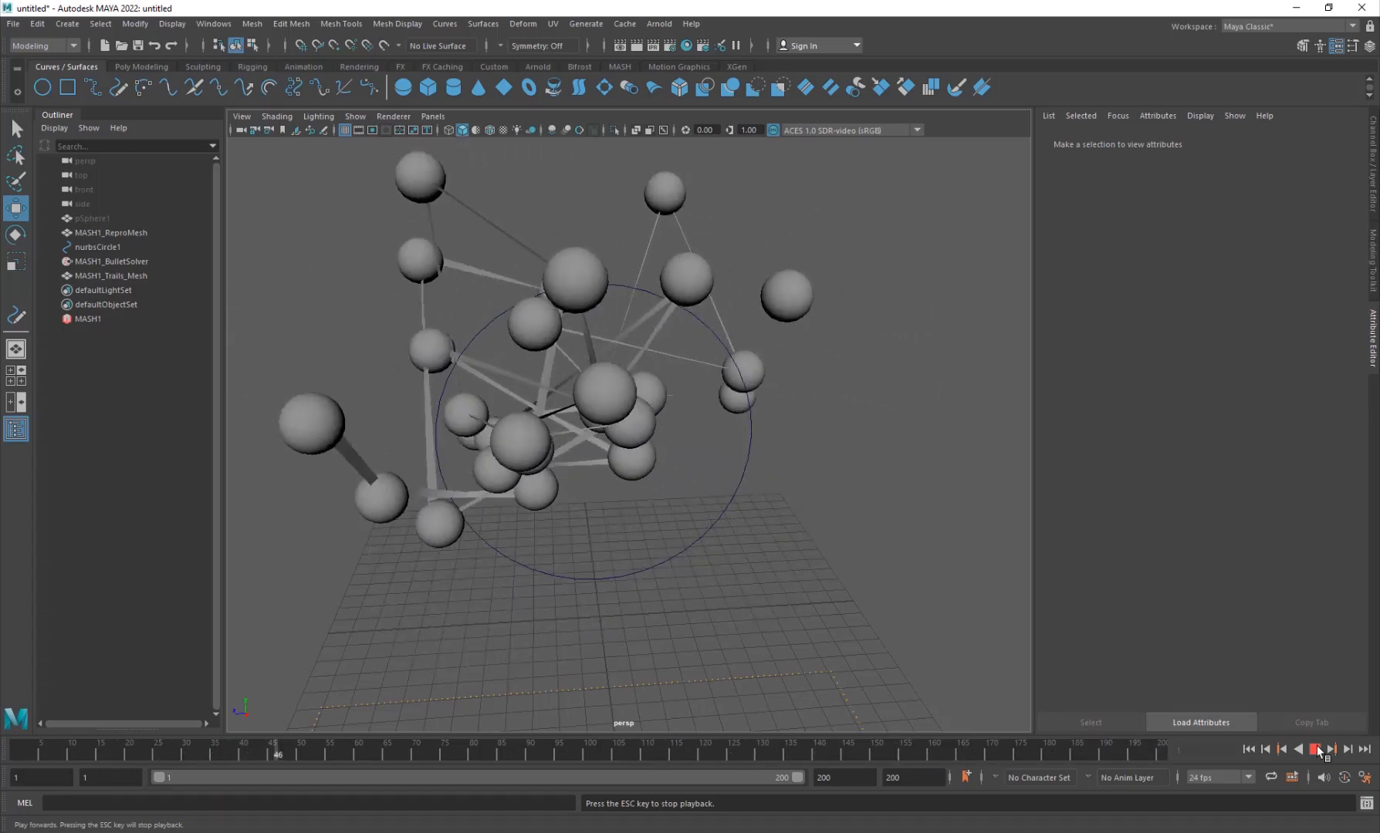
click(1316, 748)
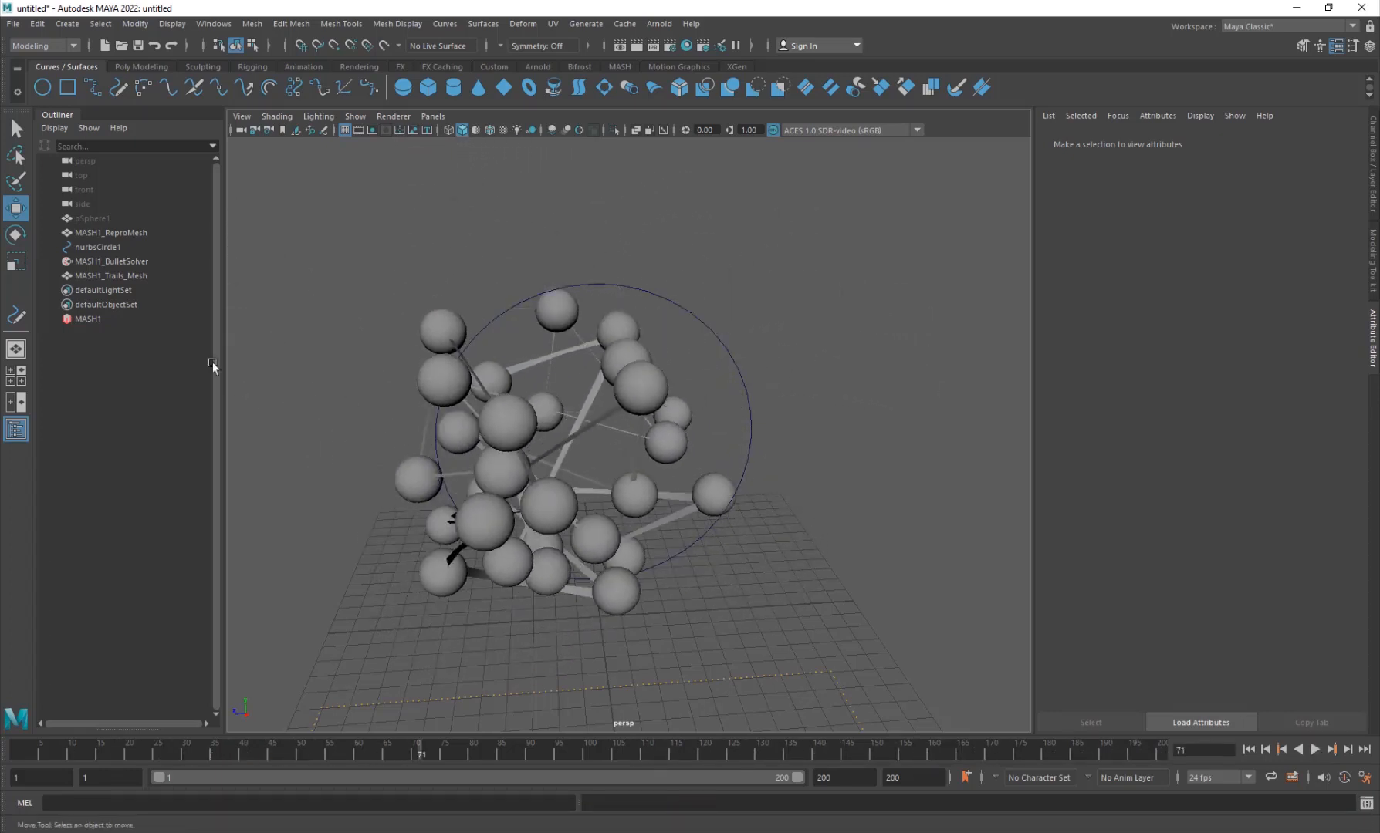
Step: Create a polygon platonic solid and move it along Z, clear of the sphere network
click(141, 318)
click(1356, 141)
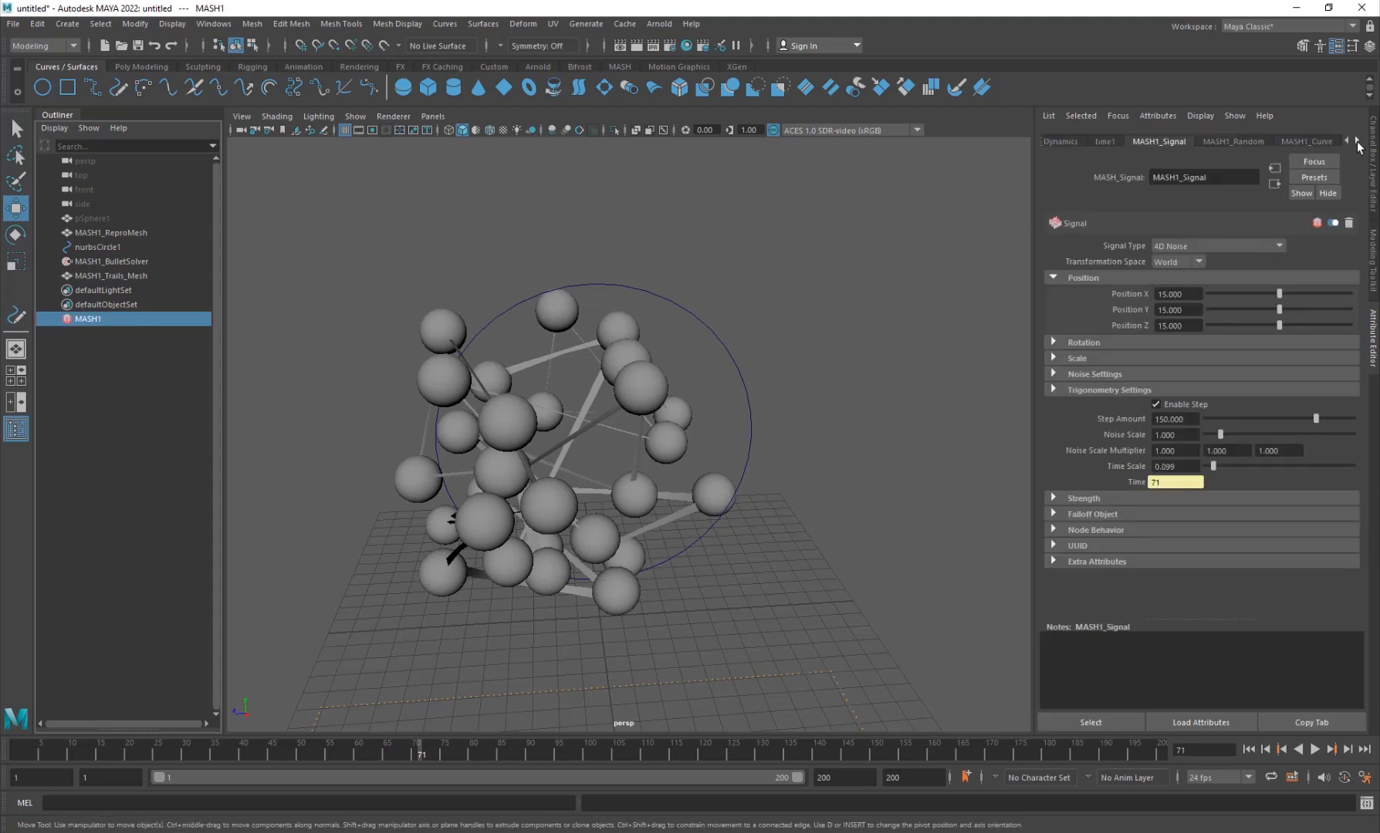
click(1356, 141)
click(1321, 142)
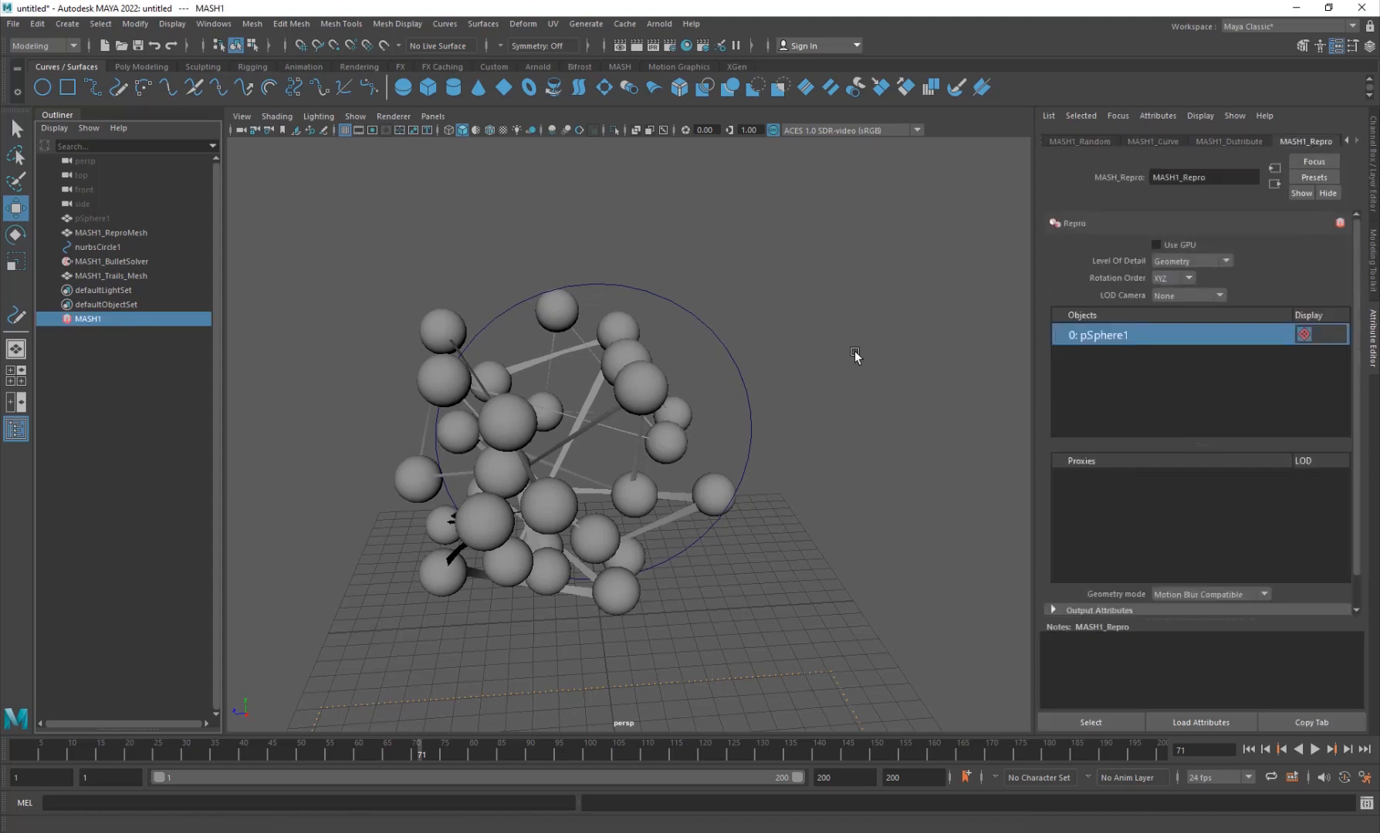
shift+right_click(854, 352)
click(842, 422)
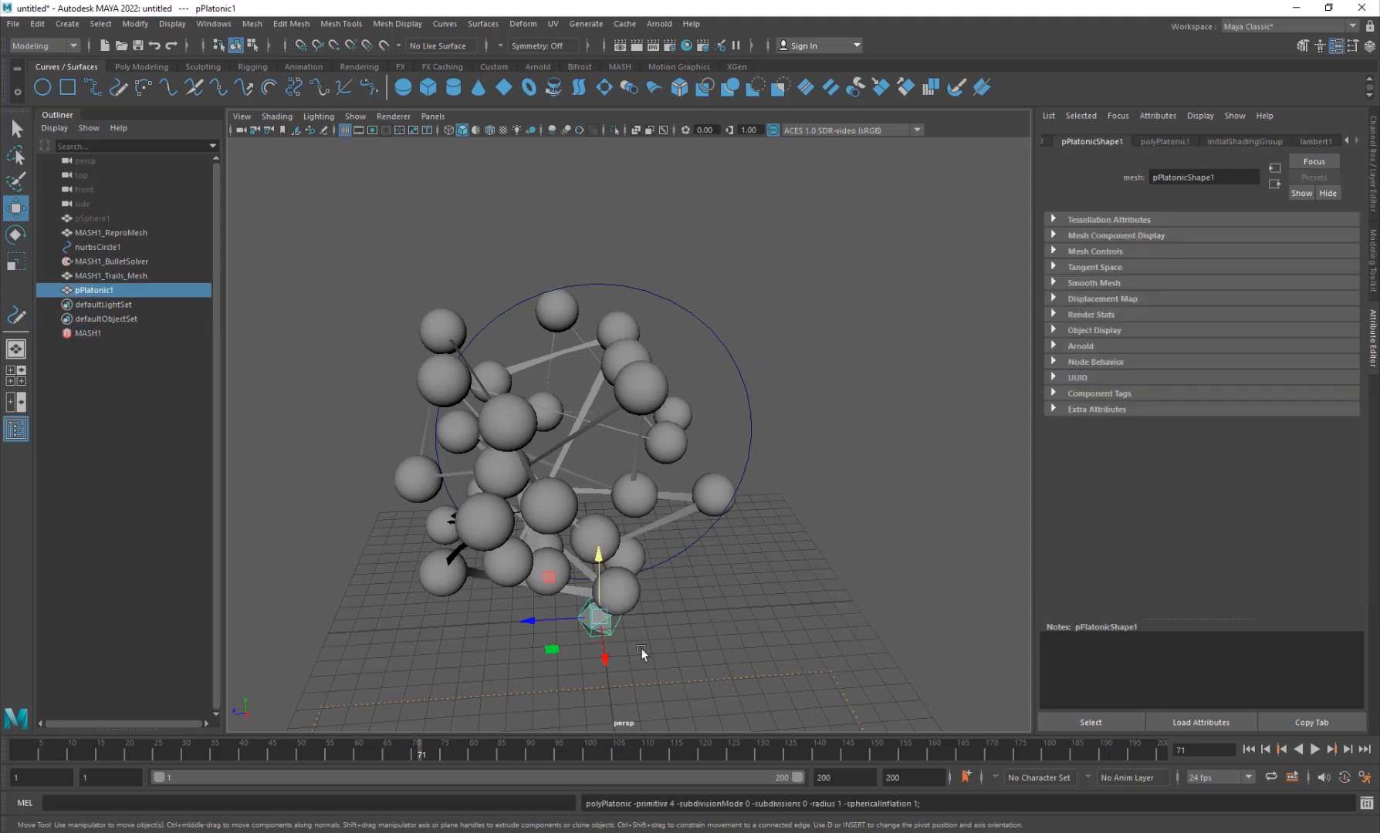
drag(542, 625, 926, 598)
click(837, 477)
Step: Create a polygon cube and move it about 9 cm in negative Z, between the sphere network and the platonic solid
shift+right_click(800, 366)
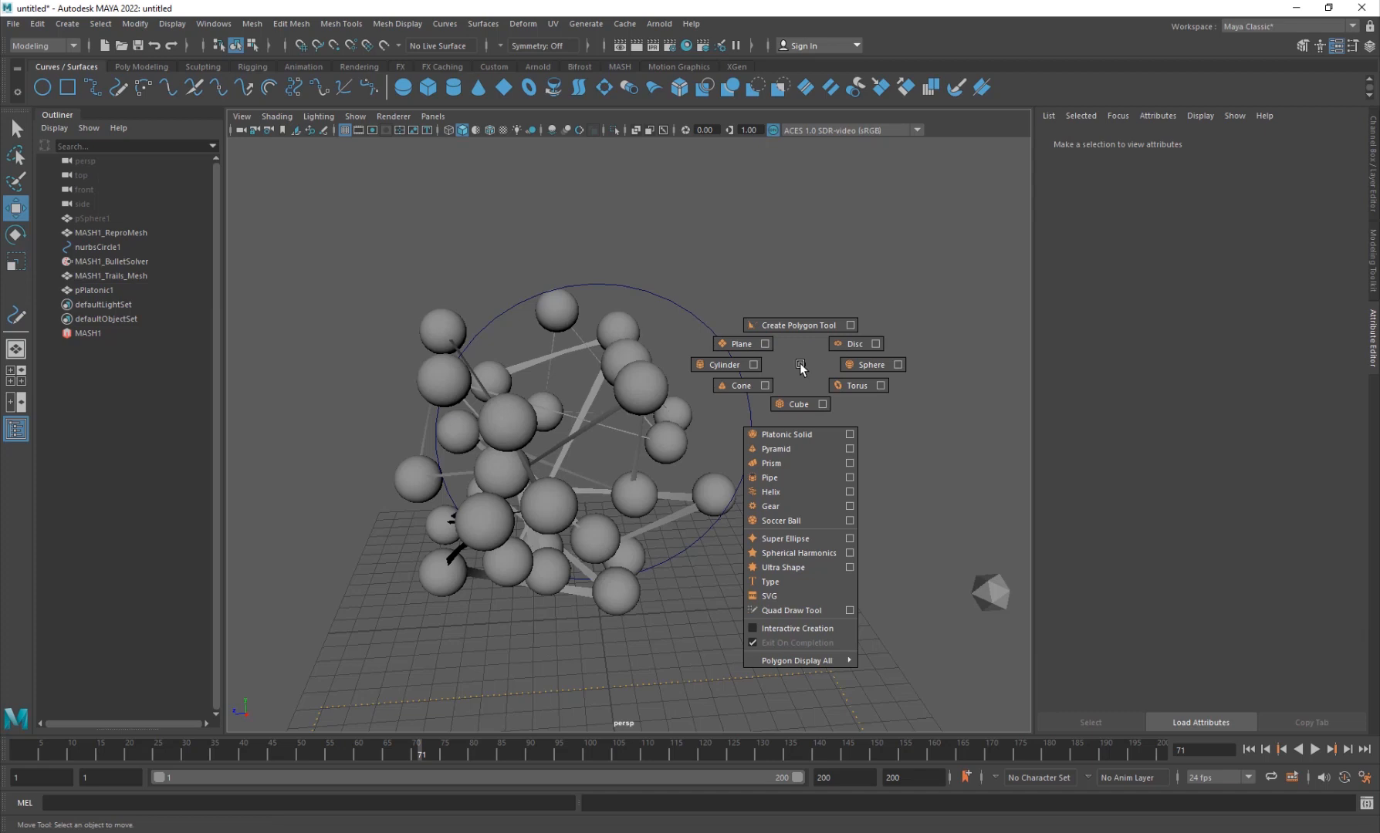
click(799, 404)
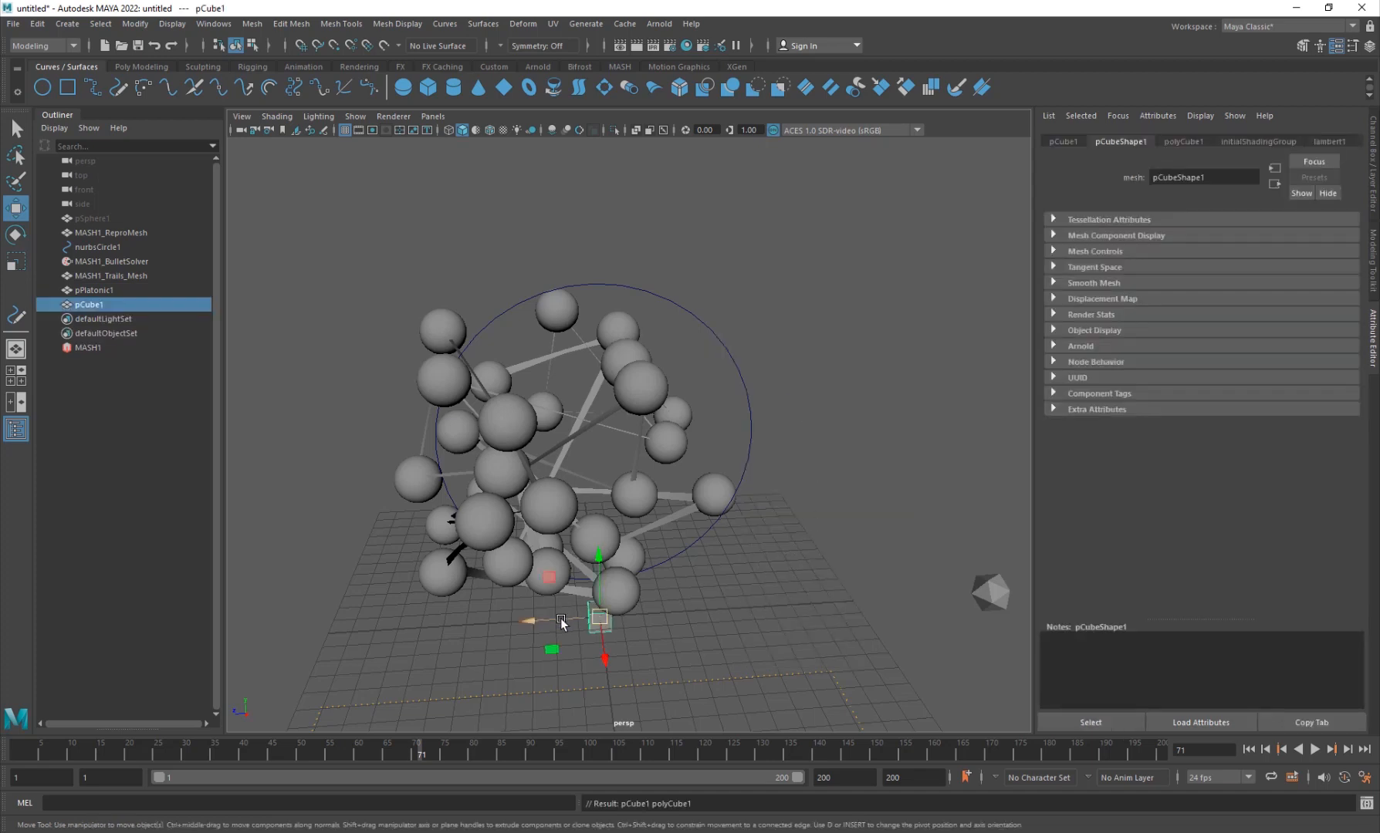
drag(560, 619, 751, 612)
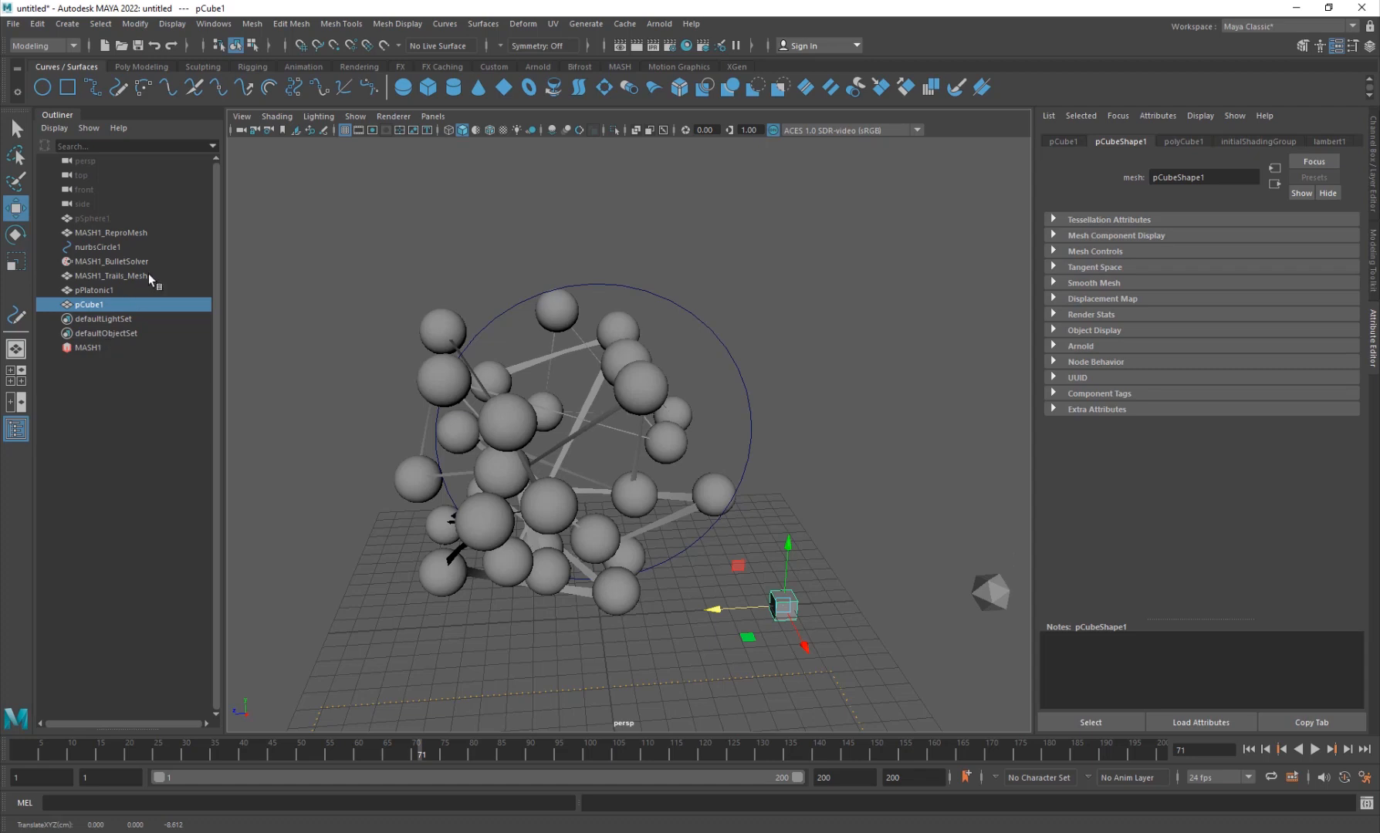
Step: Add the platonic solid and the cube to the MASH1_Repro node's Objects list
click(131, 232)
click(1277, 141)
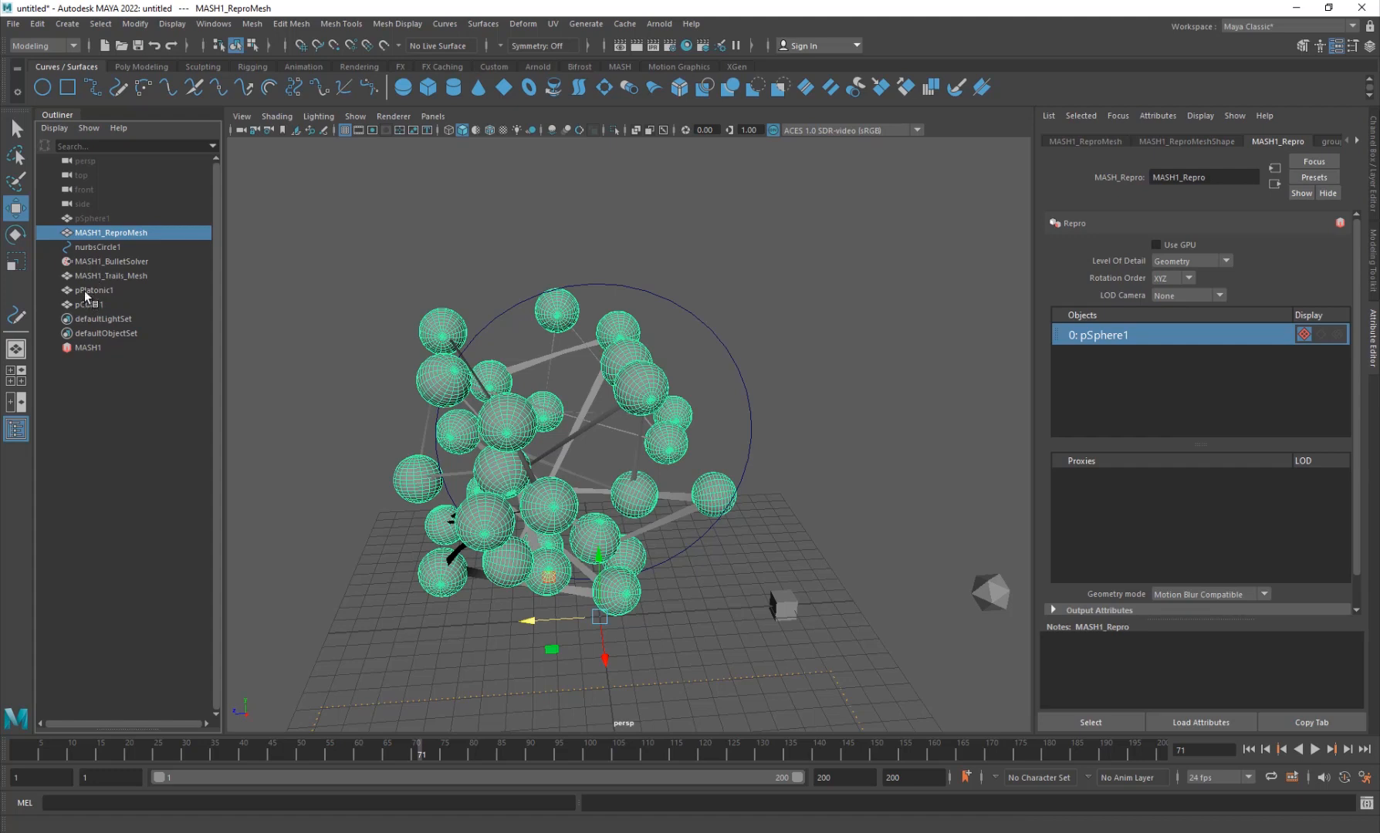
middle_drag(84, 290, 1202, 385)
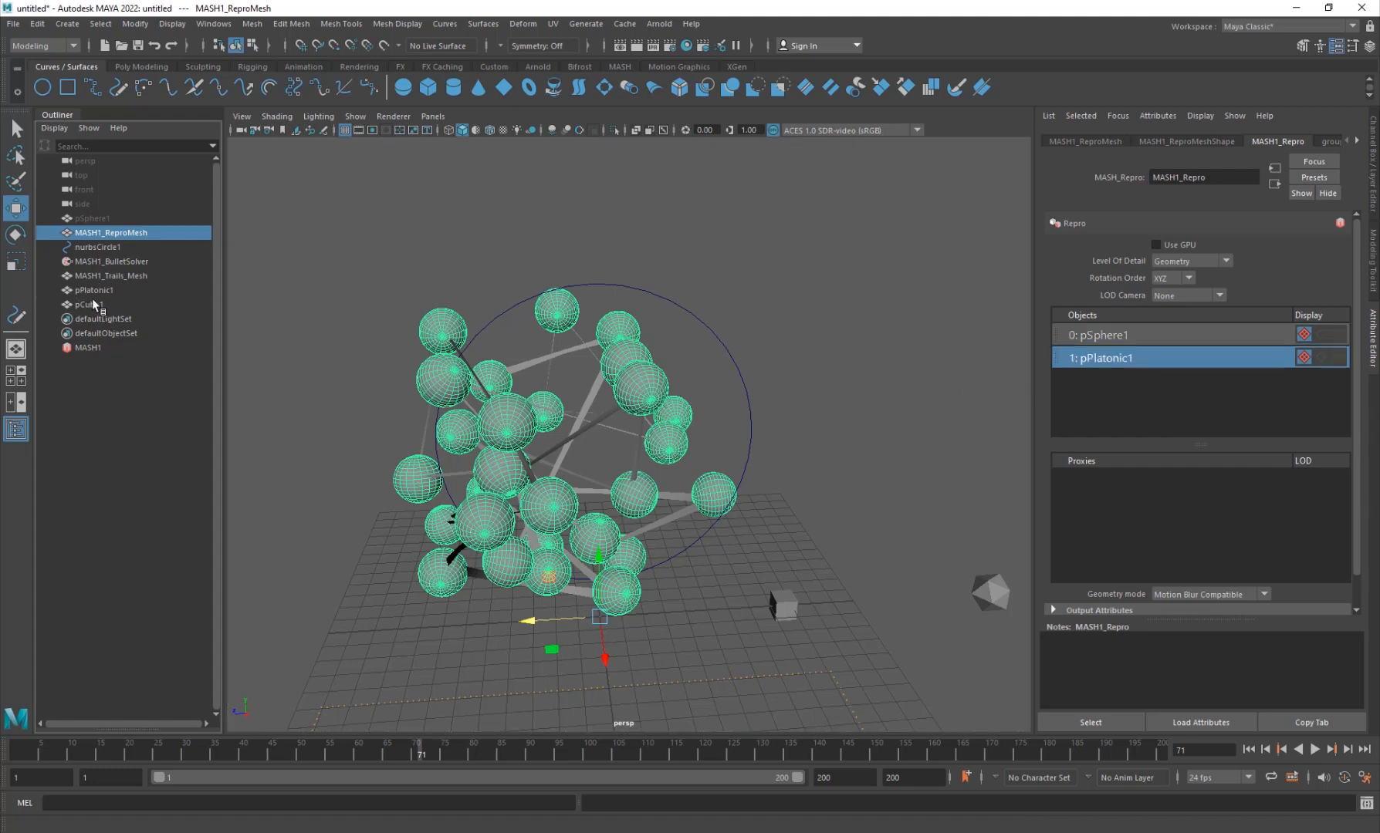
middle_drag(89, 304, 1139, 401)
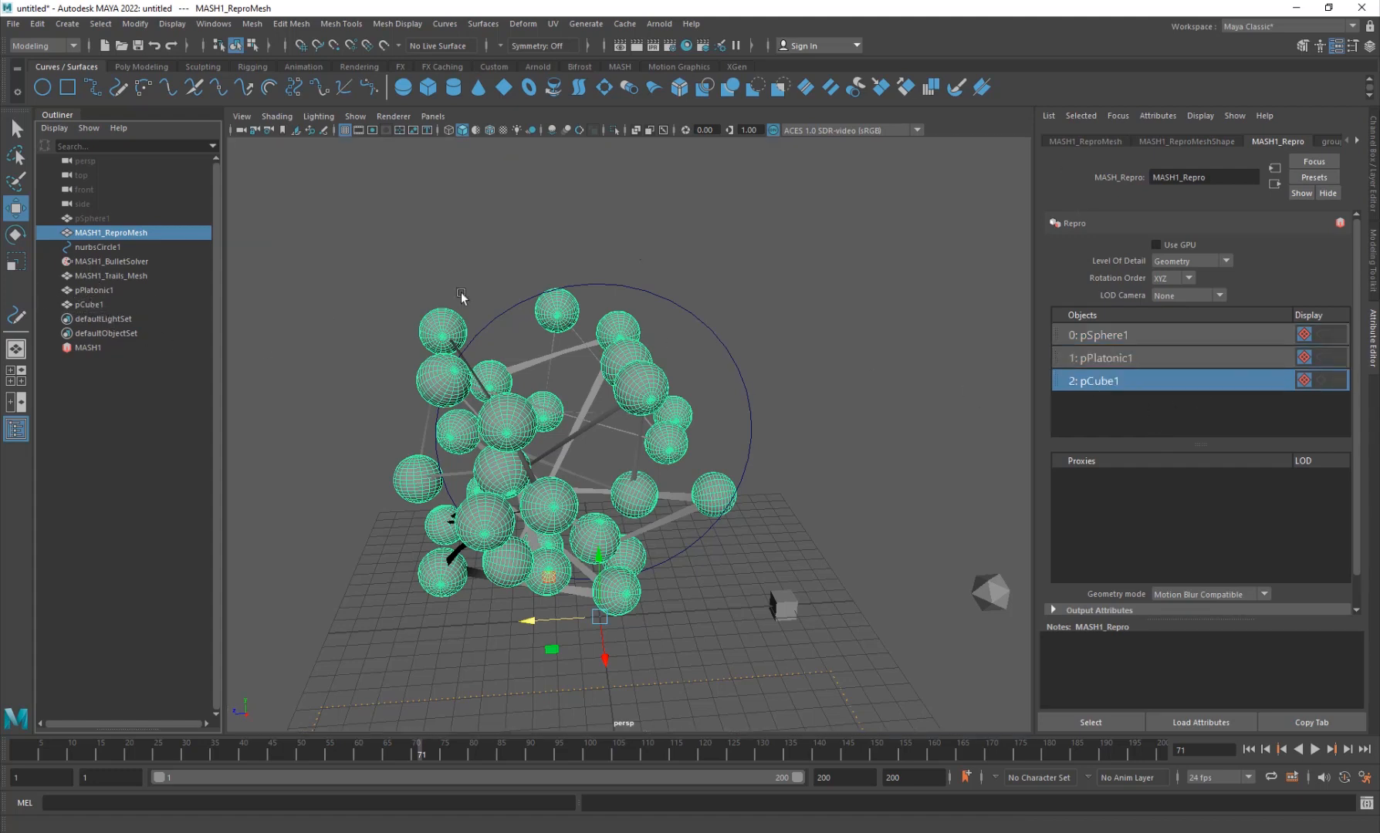
Step: Add an ID node to the MASH1 network so its points use all three objects
click(88, 348)
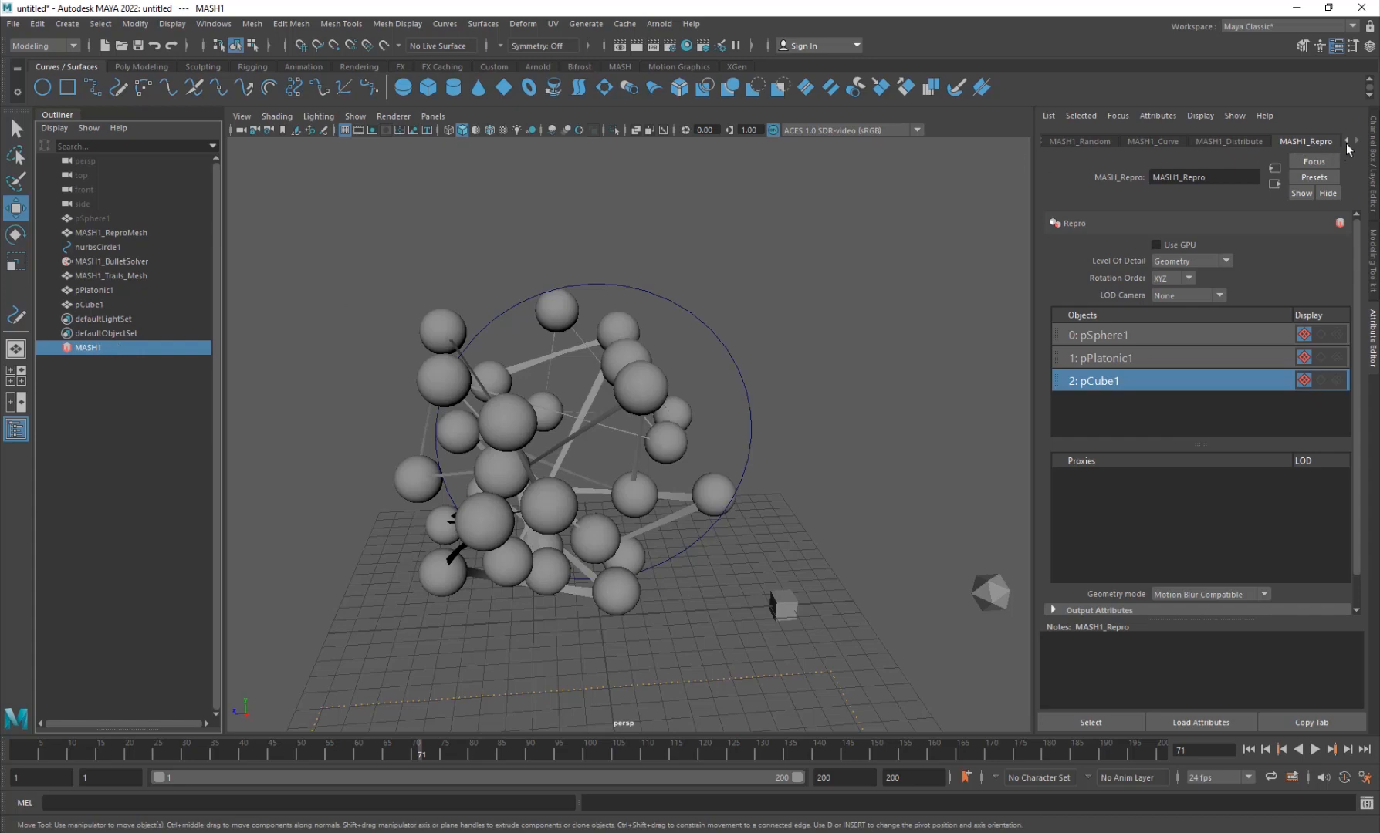
click(1346, 142)
click(1347, 143)
click(1063, 141)
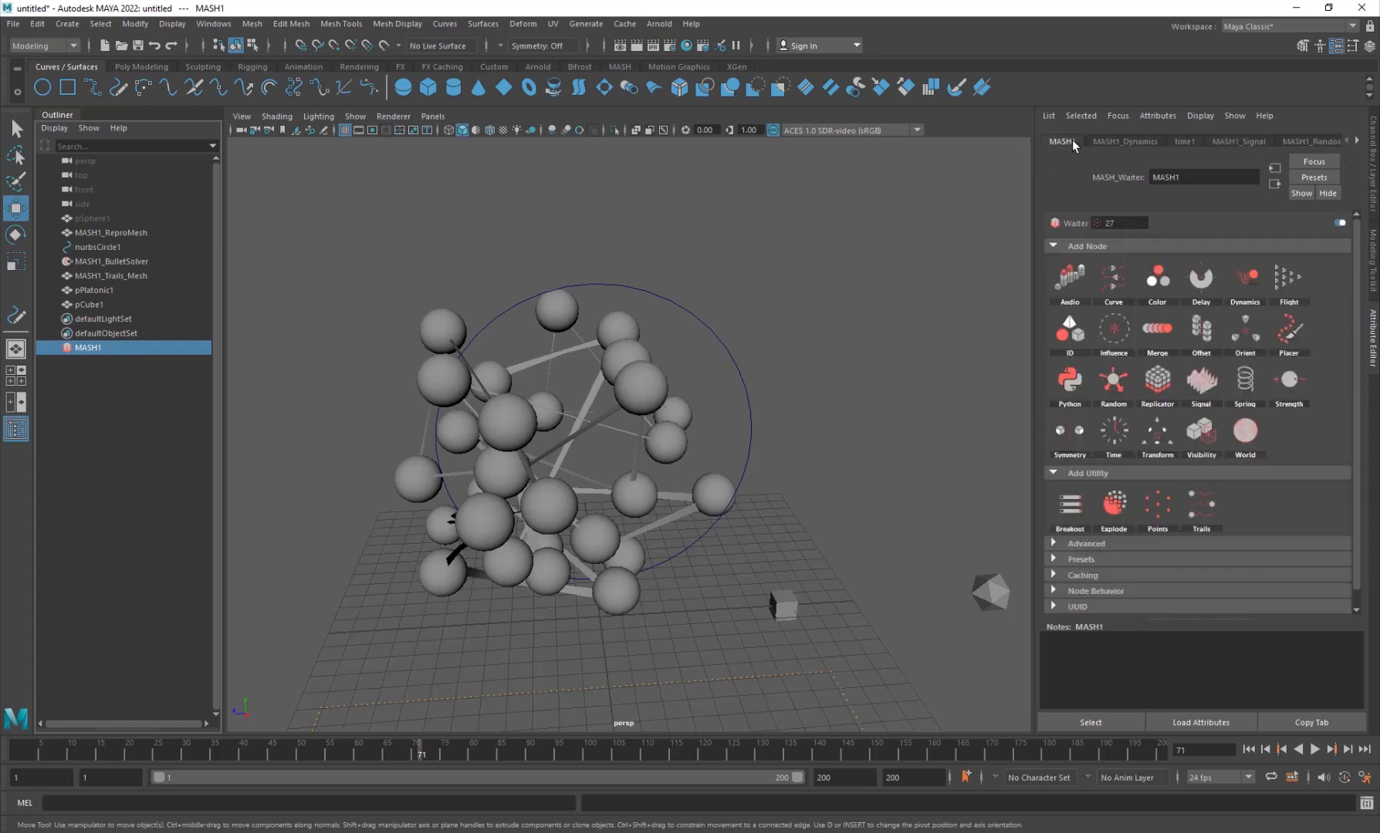
click(1070, 328)
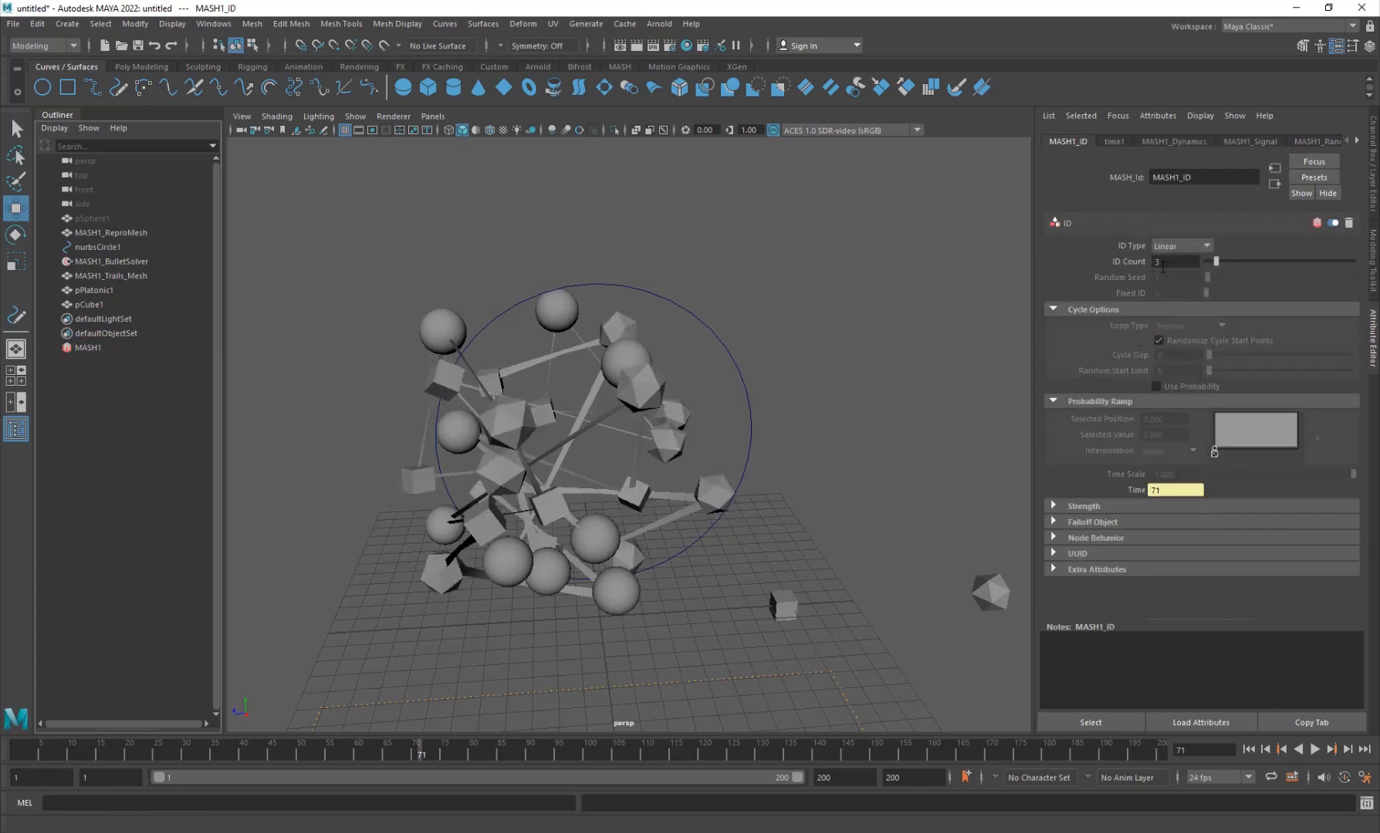
click(658, 630)
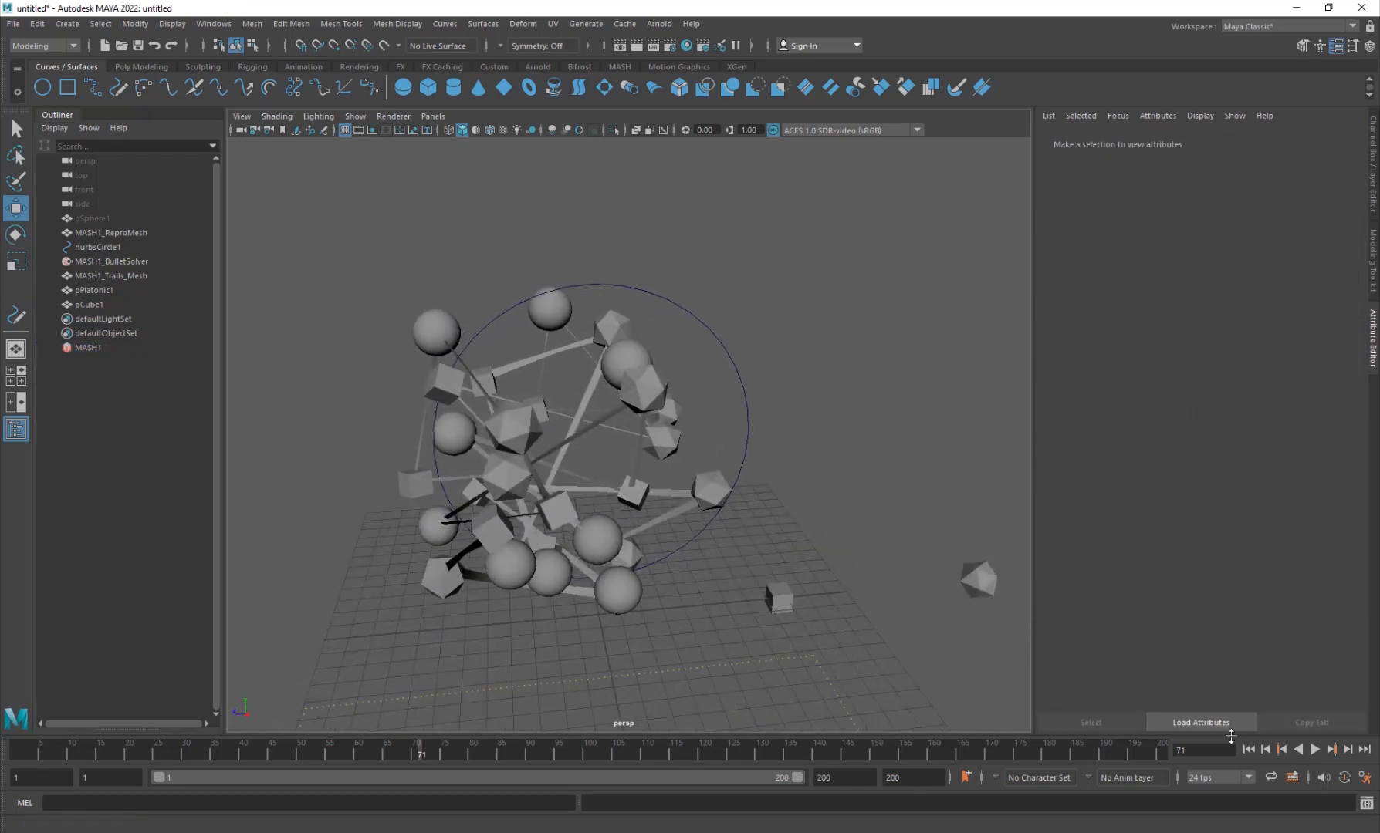
Step: Set the MASH1 Distribute node's Number of Points to 46
click(114, 345)
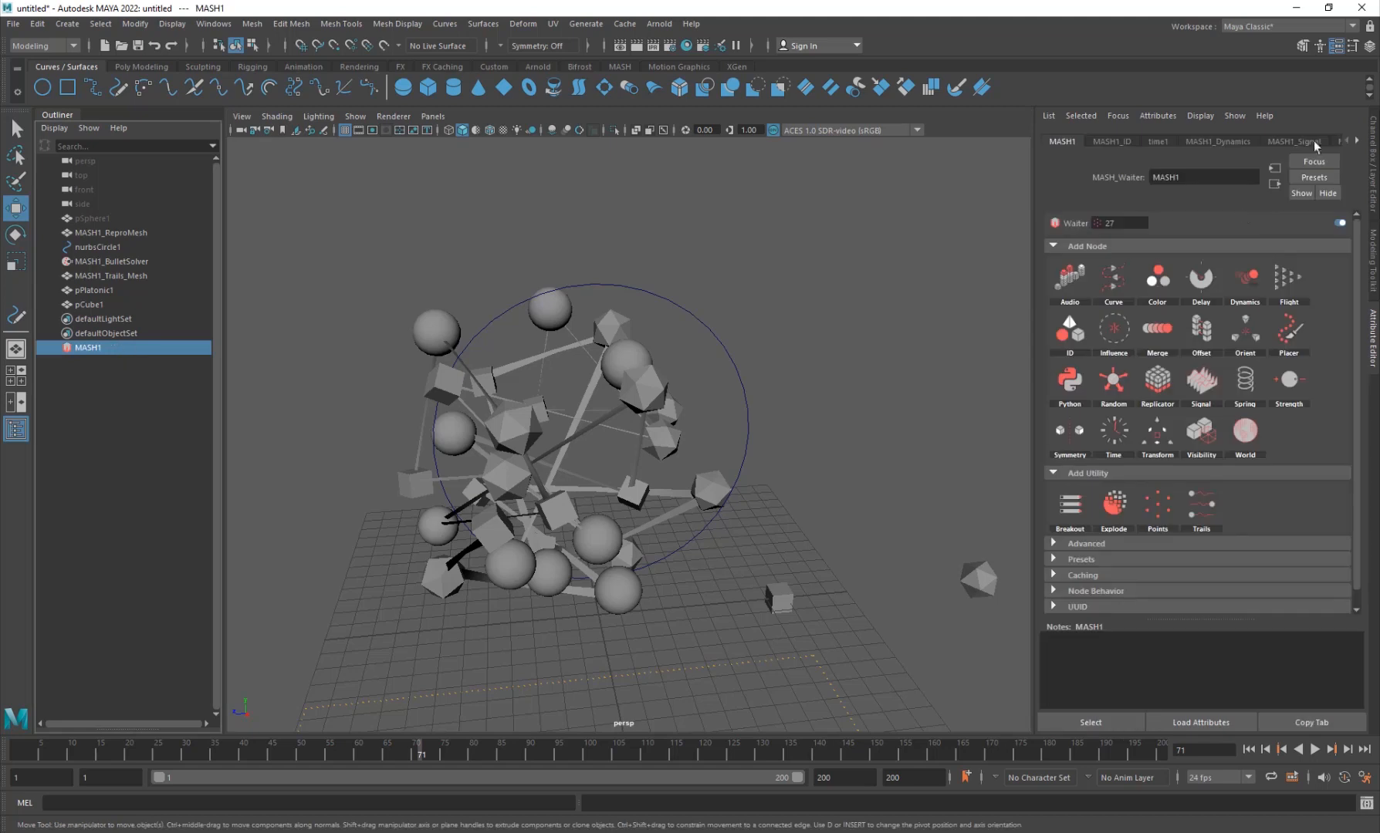
click(1357, 142)
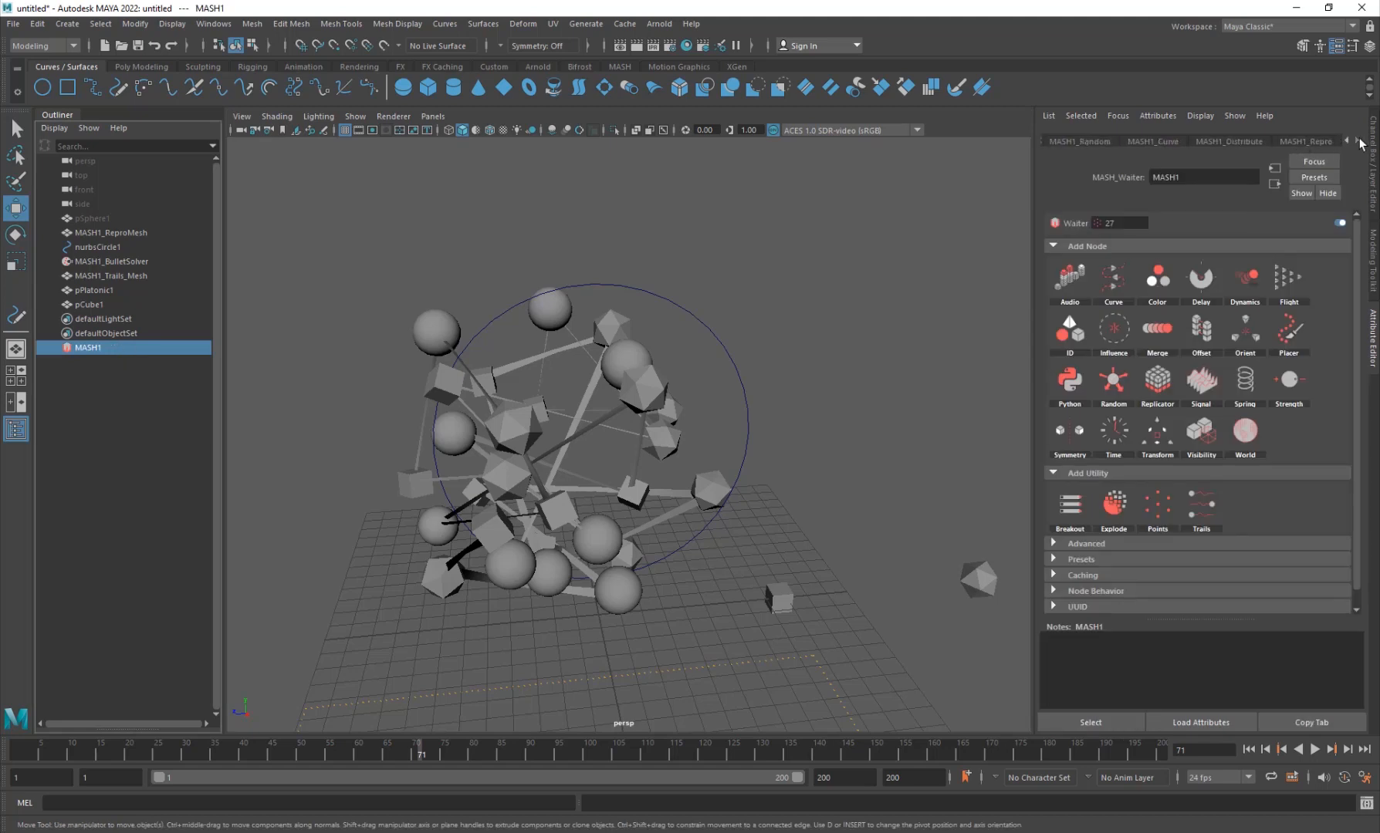
click(1235, 141)
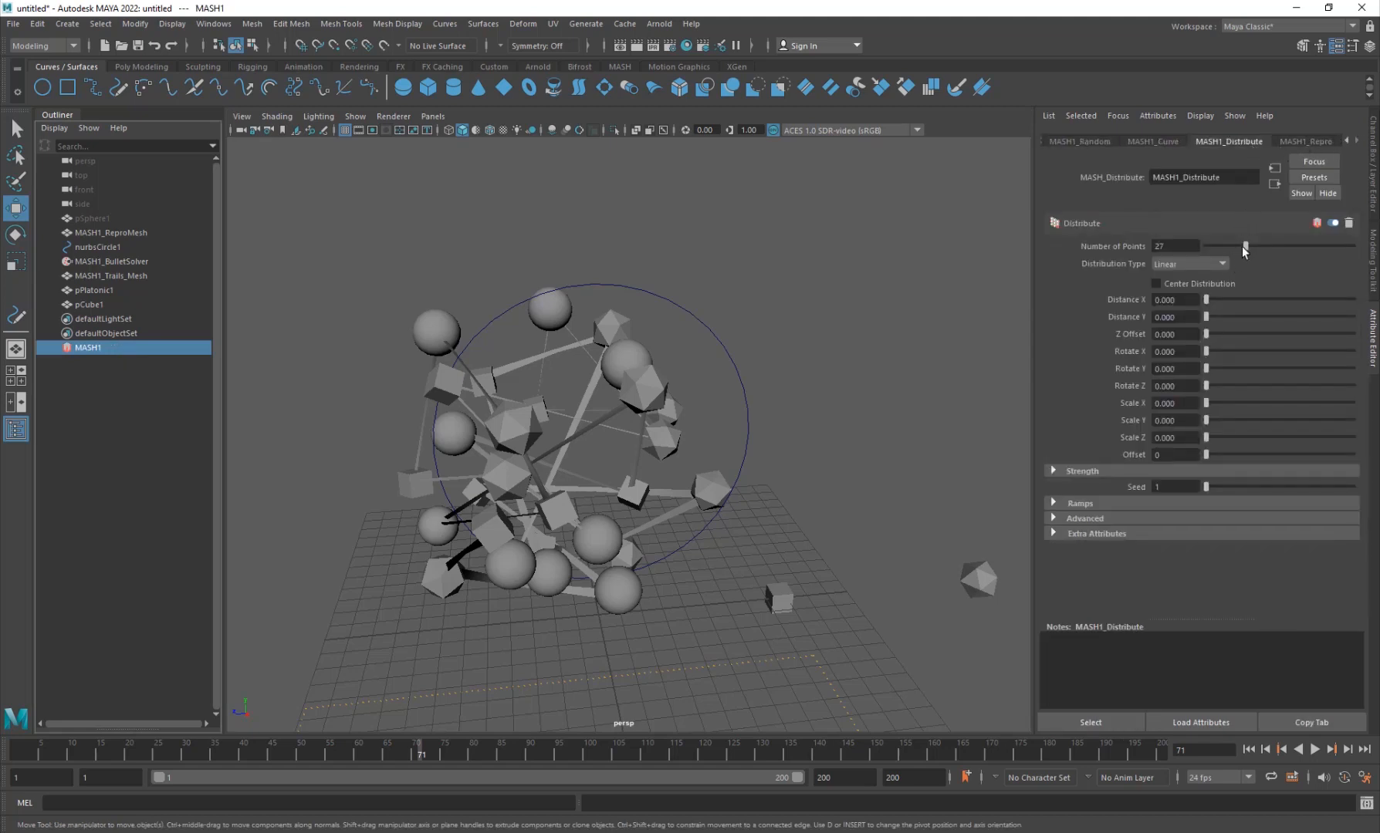
drag(1243, 247, 1274, 252)
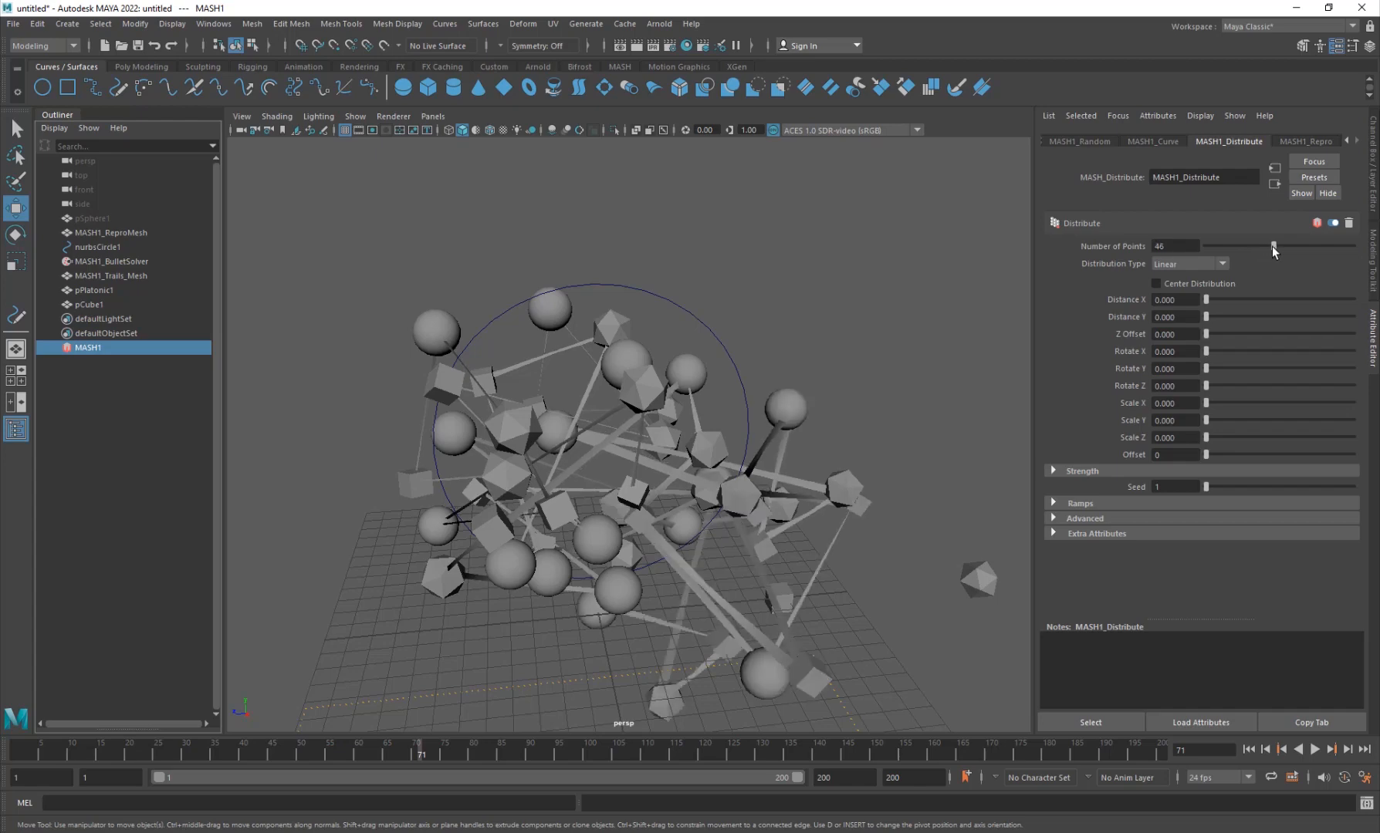
scroll(684, 544, down, 6)
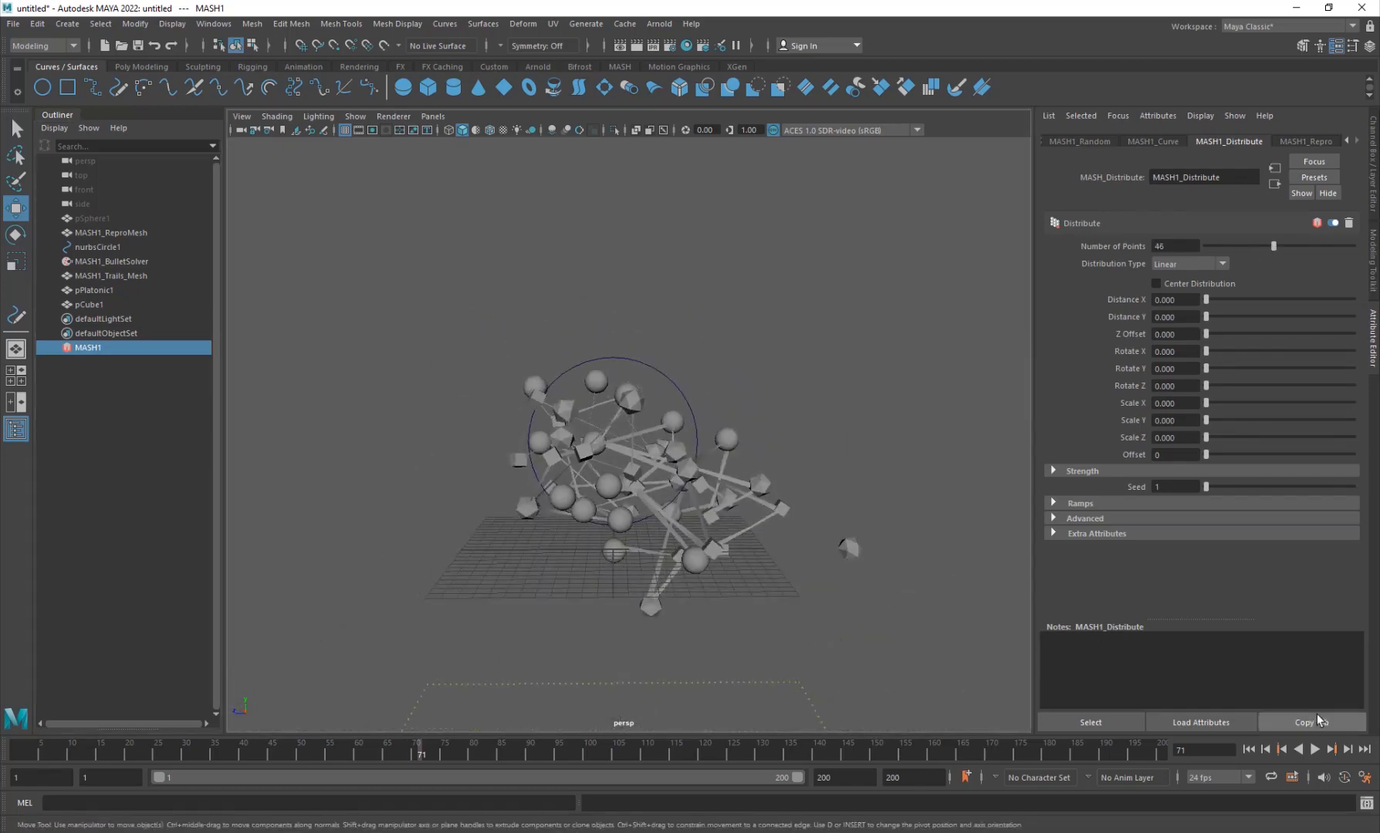
Step: Play the animation from its first frame to check the network's motion with the 46 mixed objects, and stop playback
click(1248, 750)
click(1314, 749)
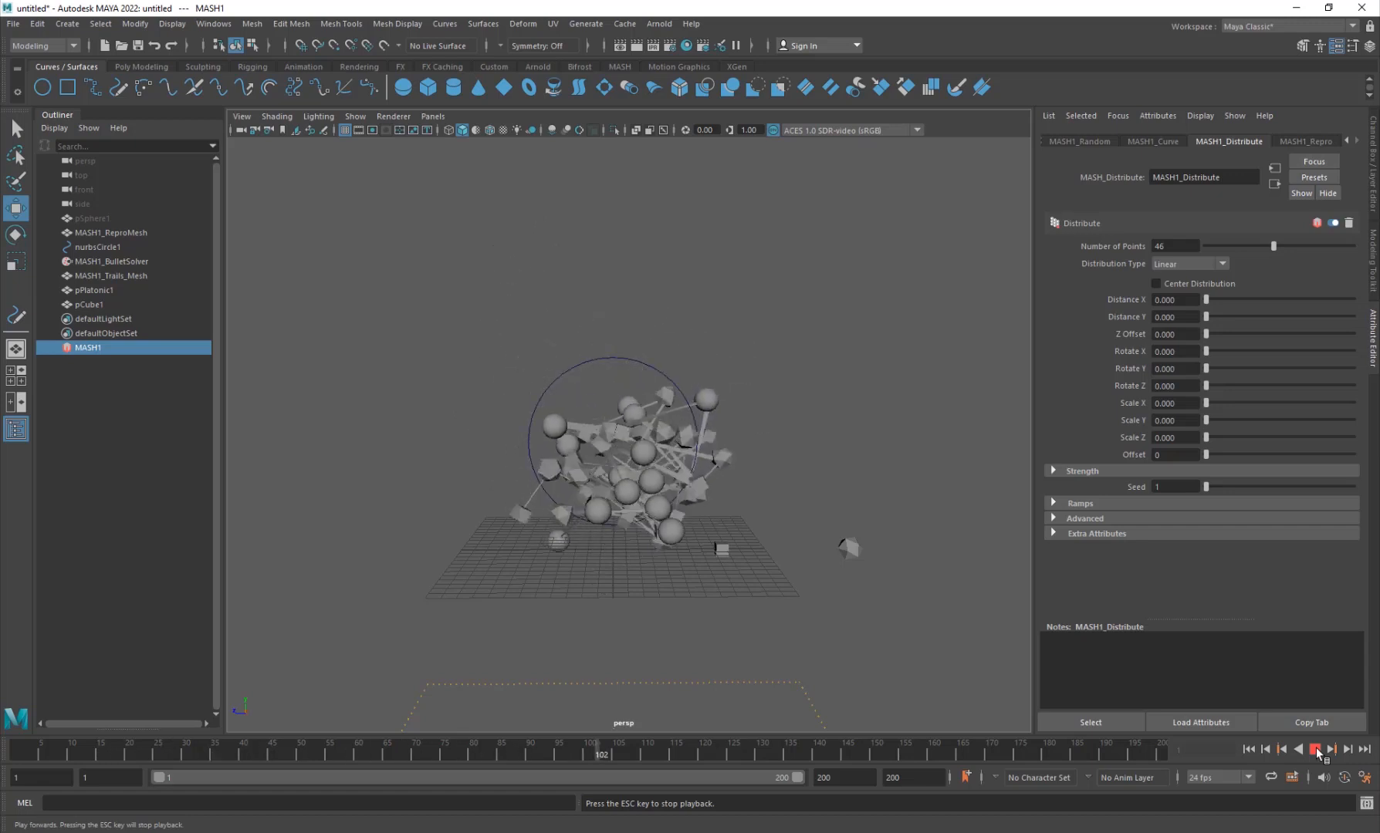
click(1315, 750)
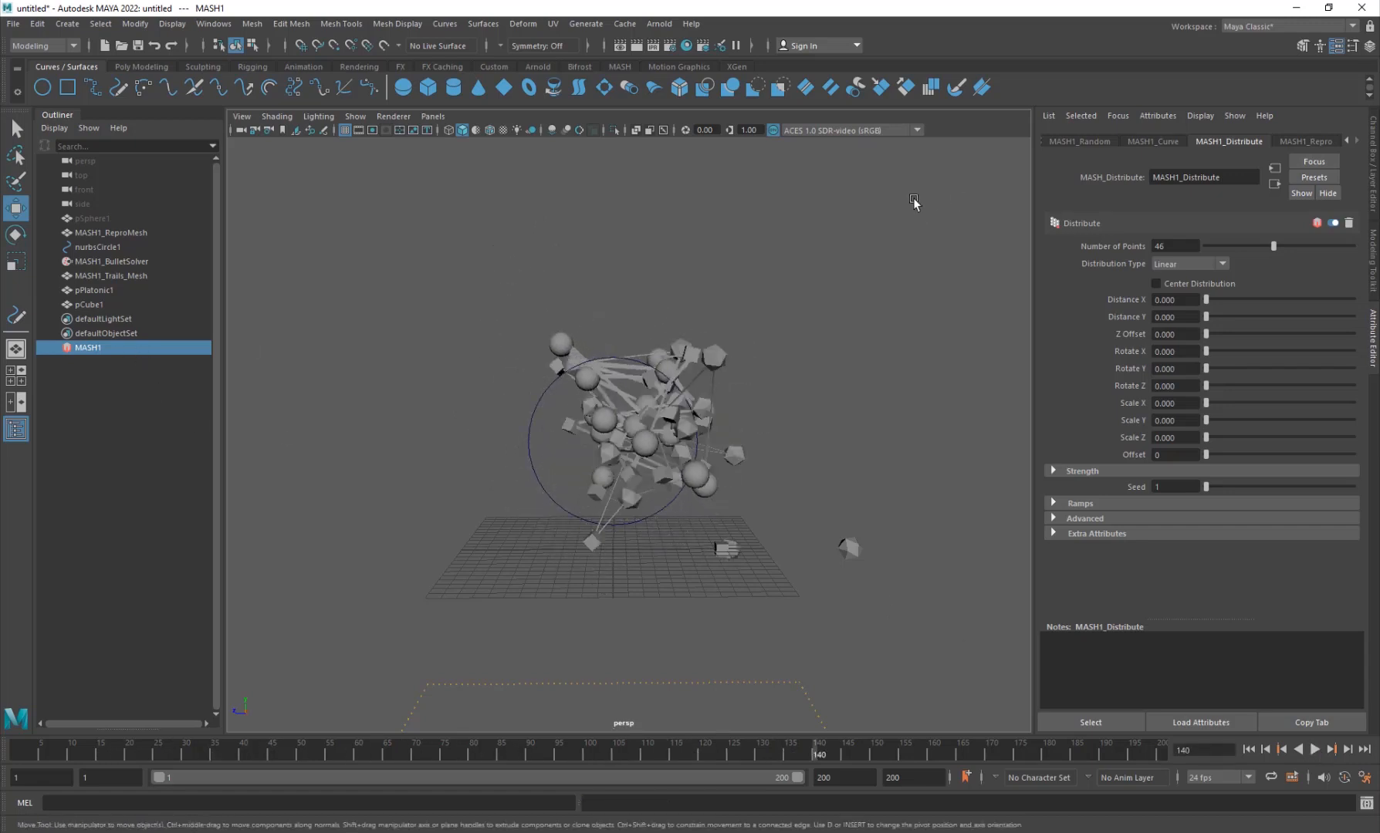
Step: Add a Color node to the MASH1 network
click(1346, 142)
click(1345, 142)
click(1346, 142)
click(1346, 142)
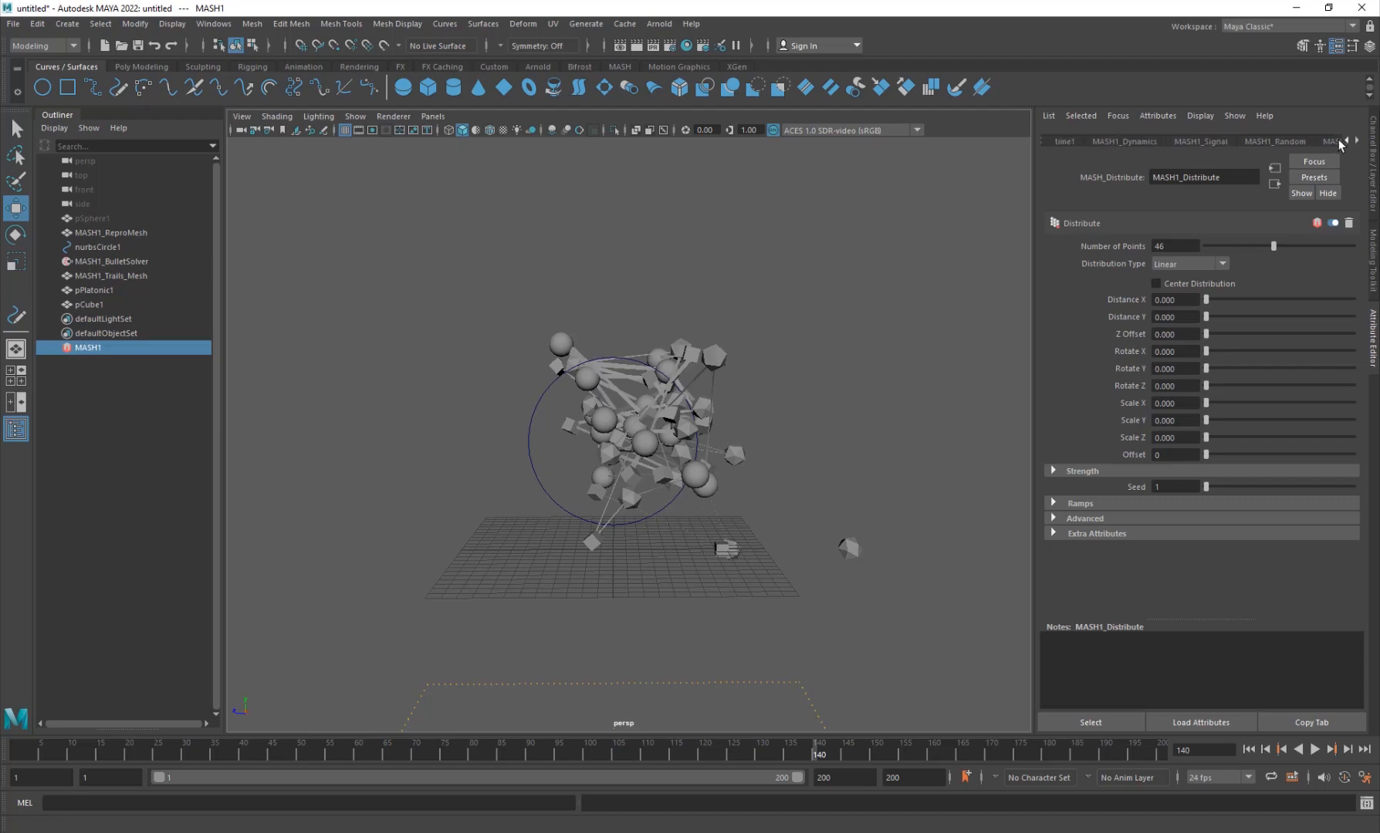
click(1347, 142)
click(1347, 141)
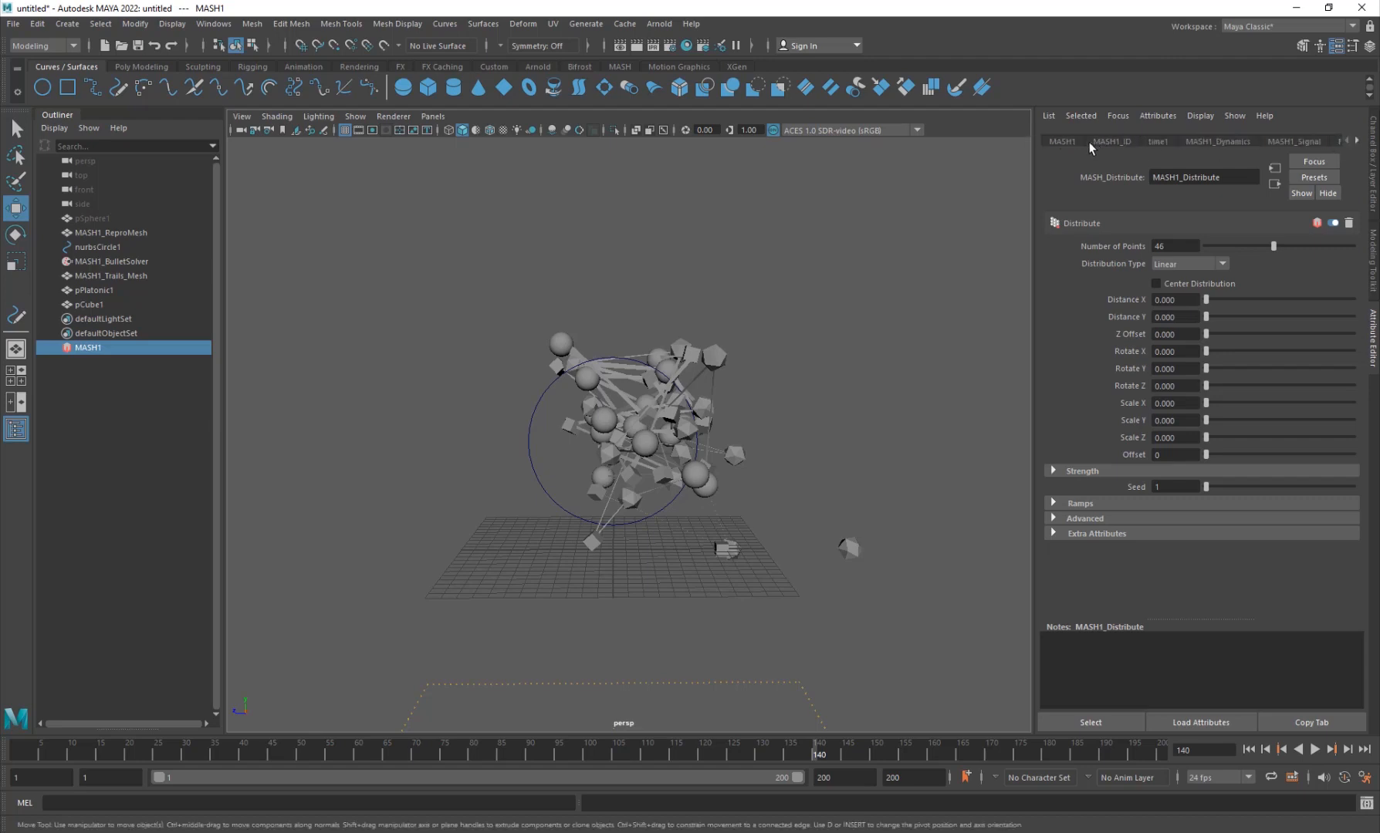
click(1063, 142)
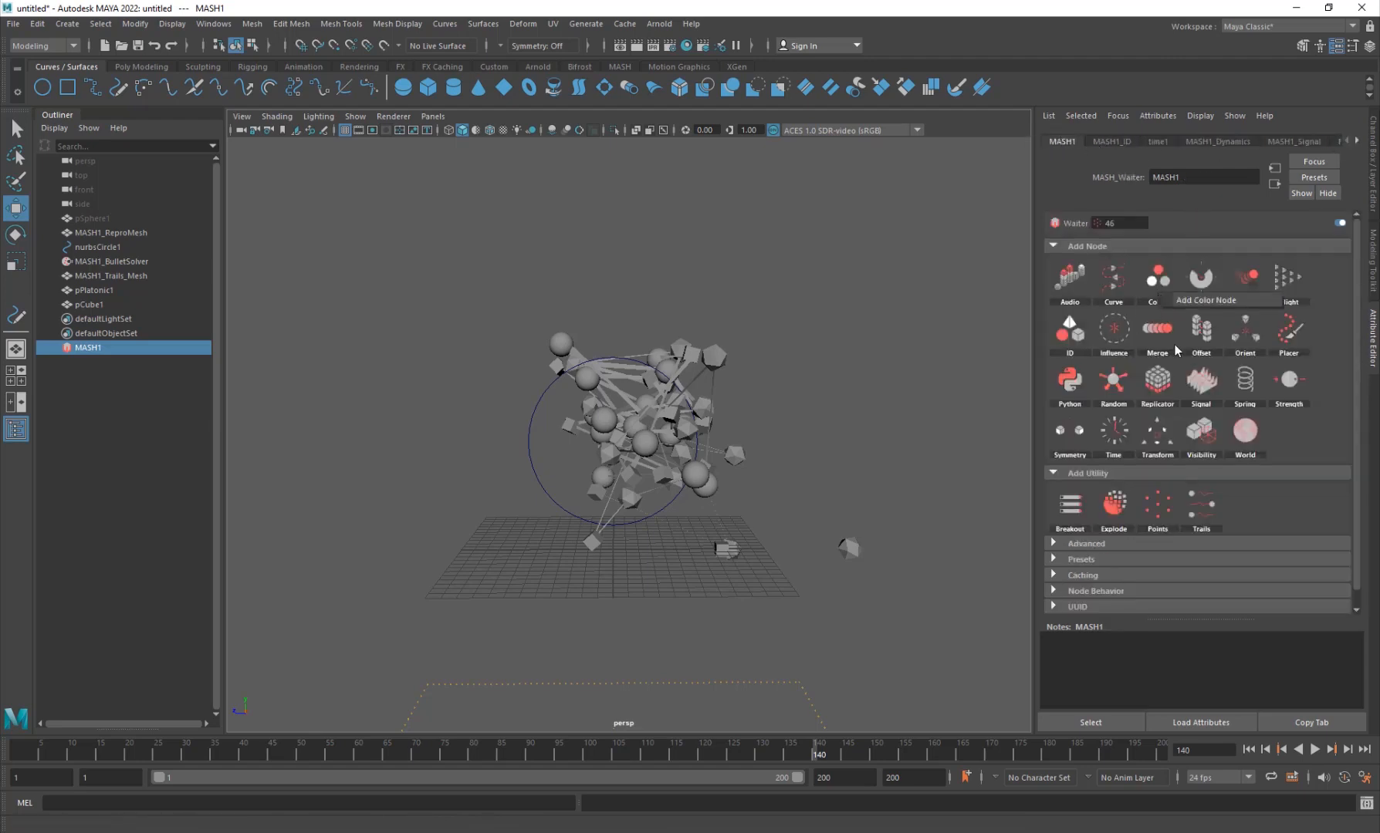
click(1158, 276)
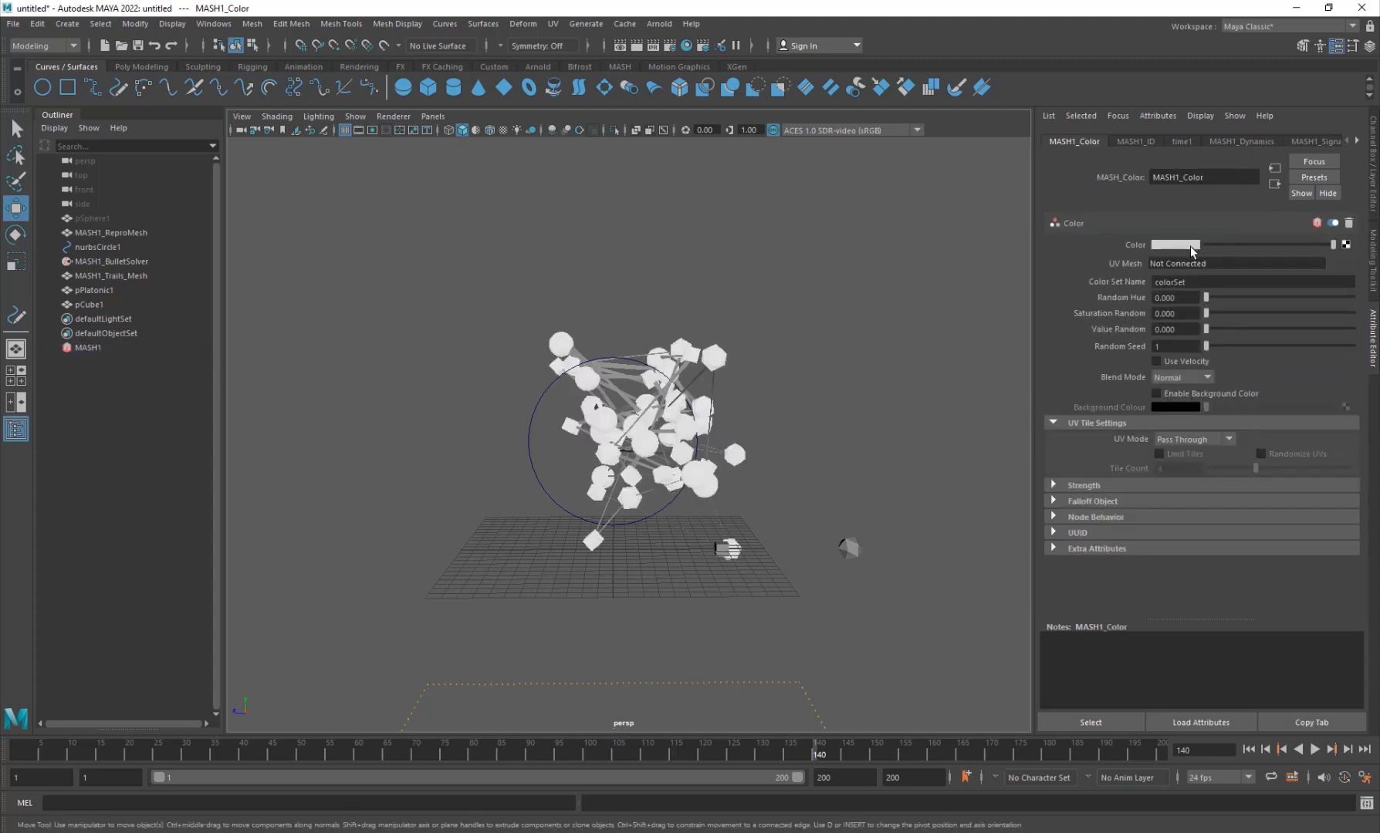
Step: Set the MASH1 Color node's colour to orange with hue 23.077 and saturation 0.853, and its Random Hue to 0.621
click(1174, 245)
drag(1142, 290, 1124, 291)
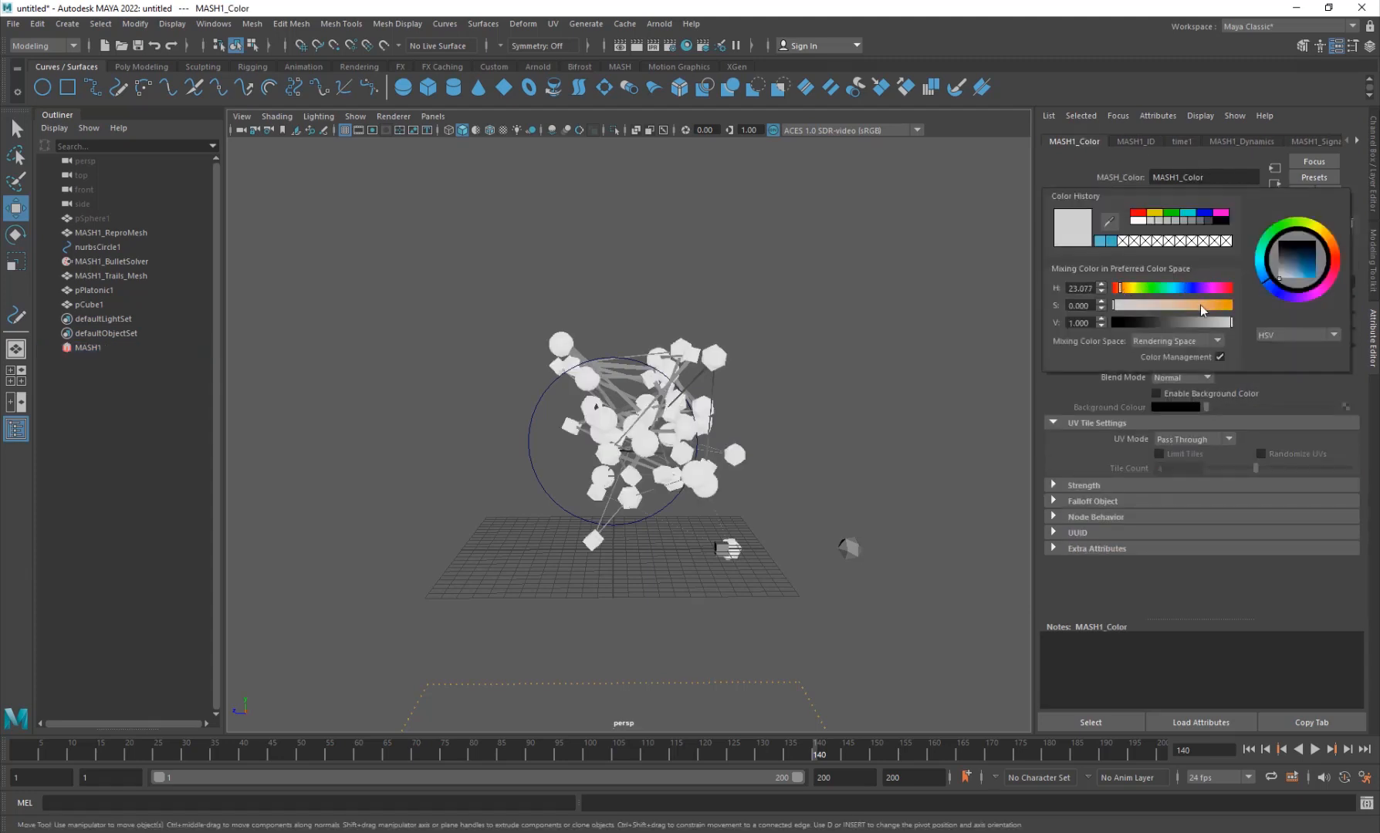
drag(1202, 311, 1298, 304)
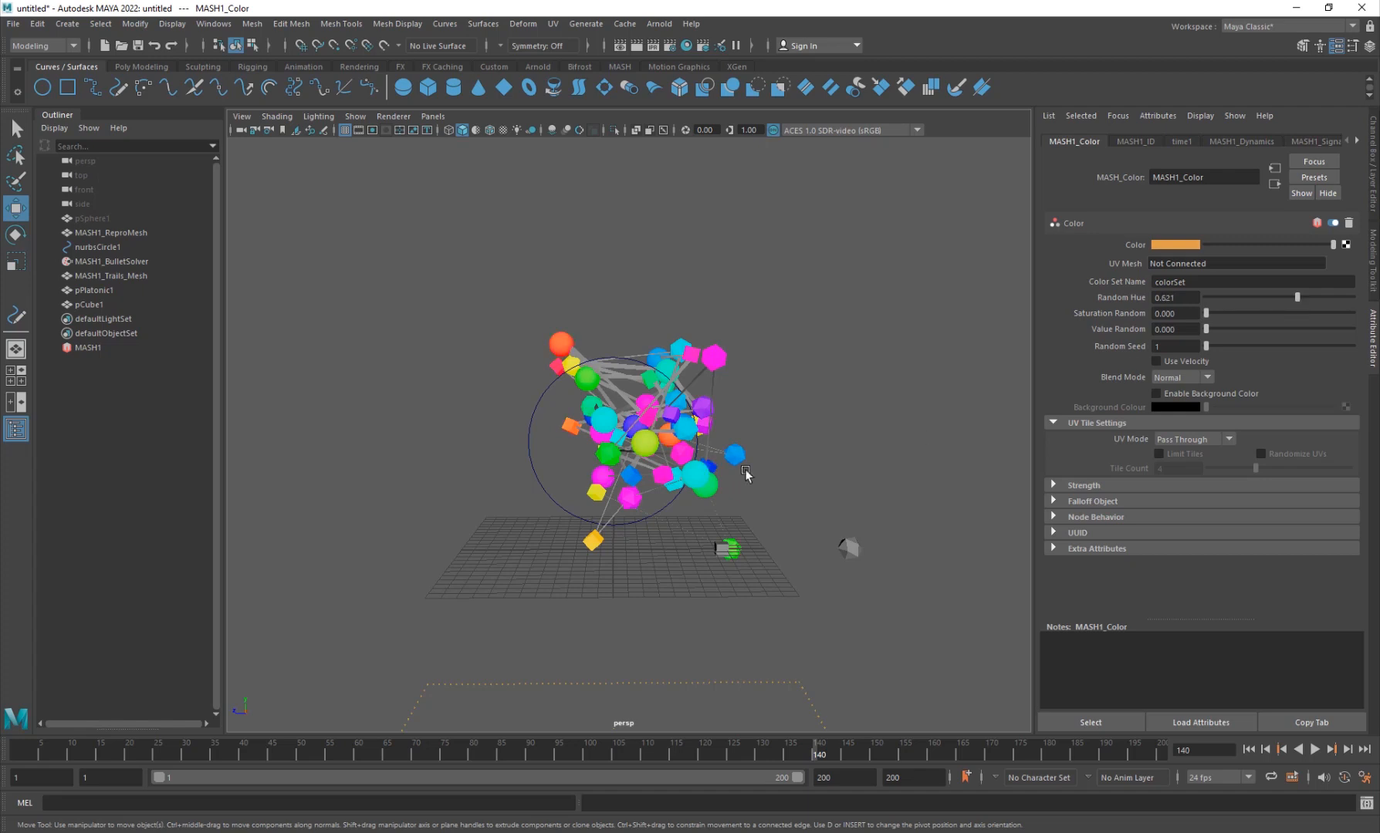
Step: Darken the MASH1 Color node's orange to a value of 0.657
scroll(690, 446, up, 4)
click(1165, 244)
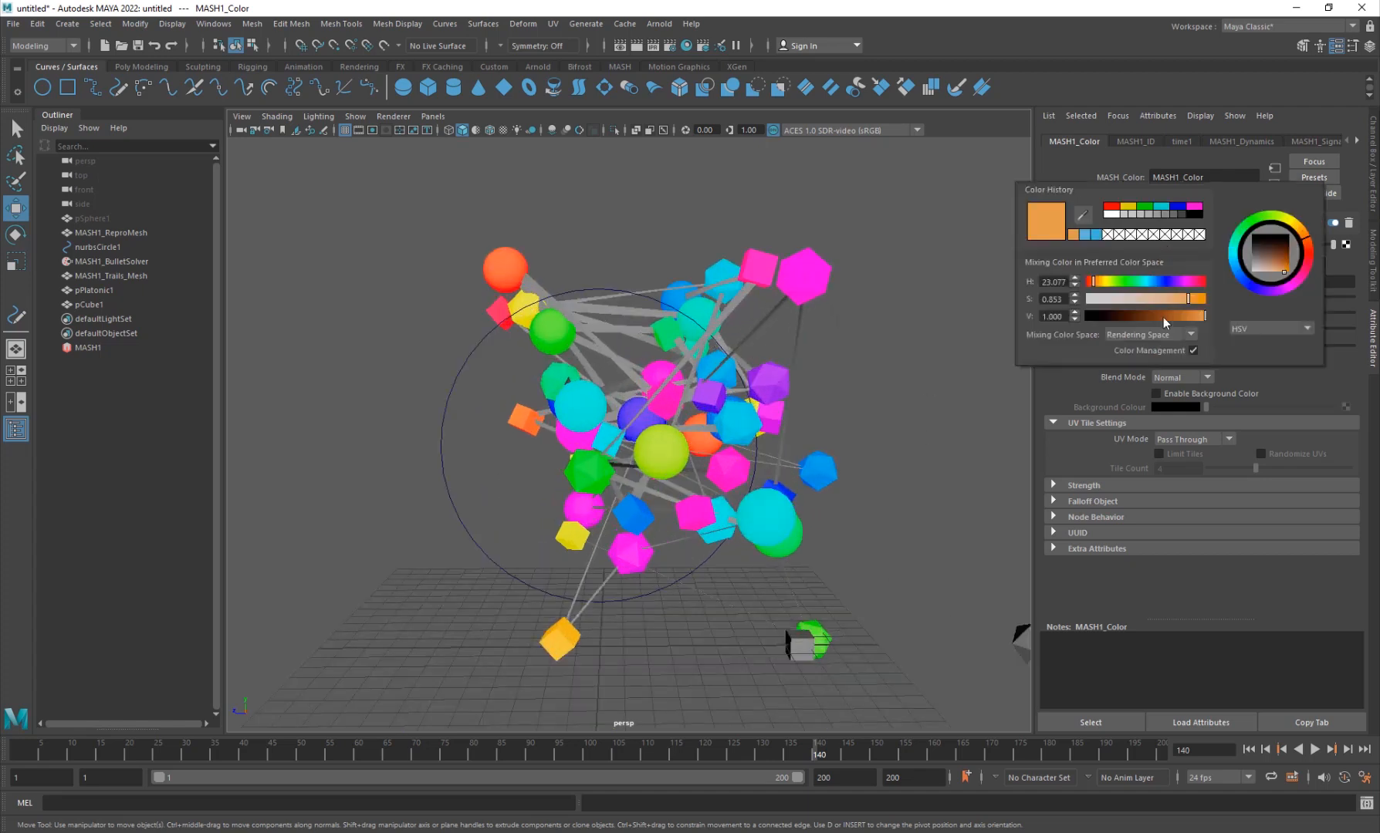
drag(1163, 317, 1191, 318)
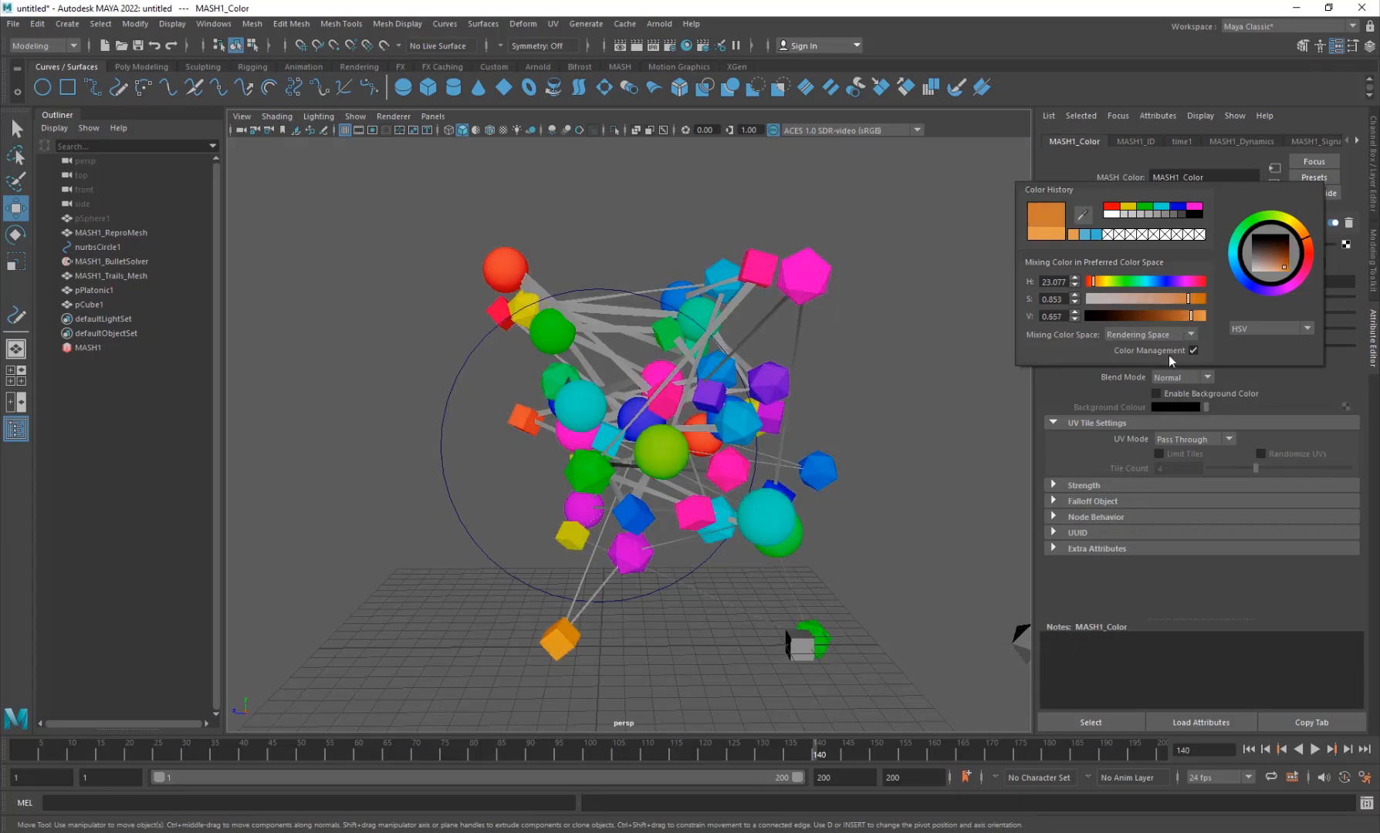
Step: Set the MASH1 Color node's Random Strength to 0.858
click(1095, 484)
click(1241, 517)
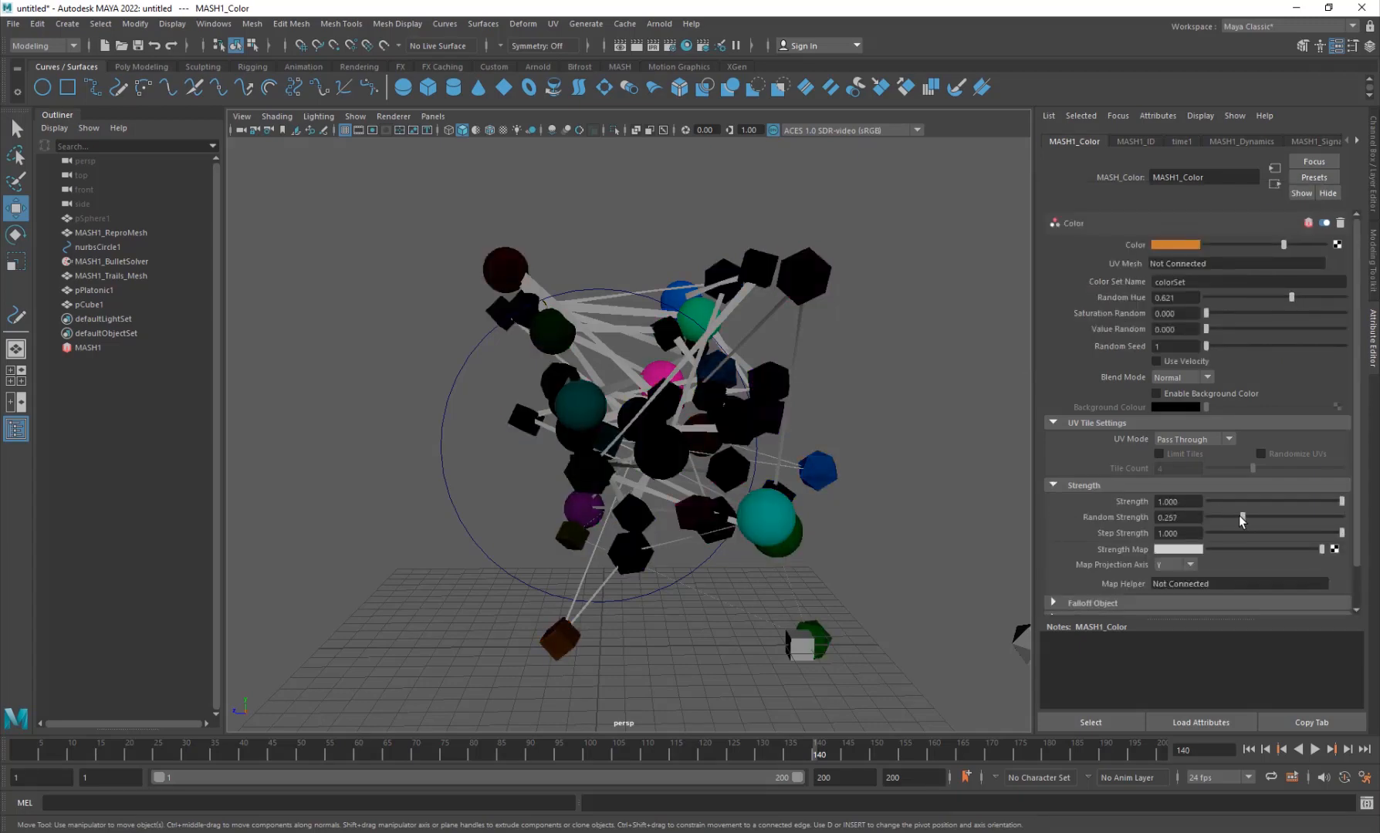
drag(1239, 517, 1323, 521)
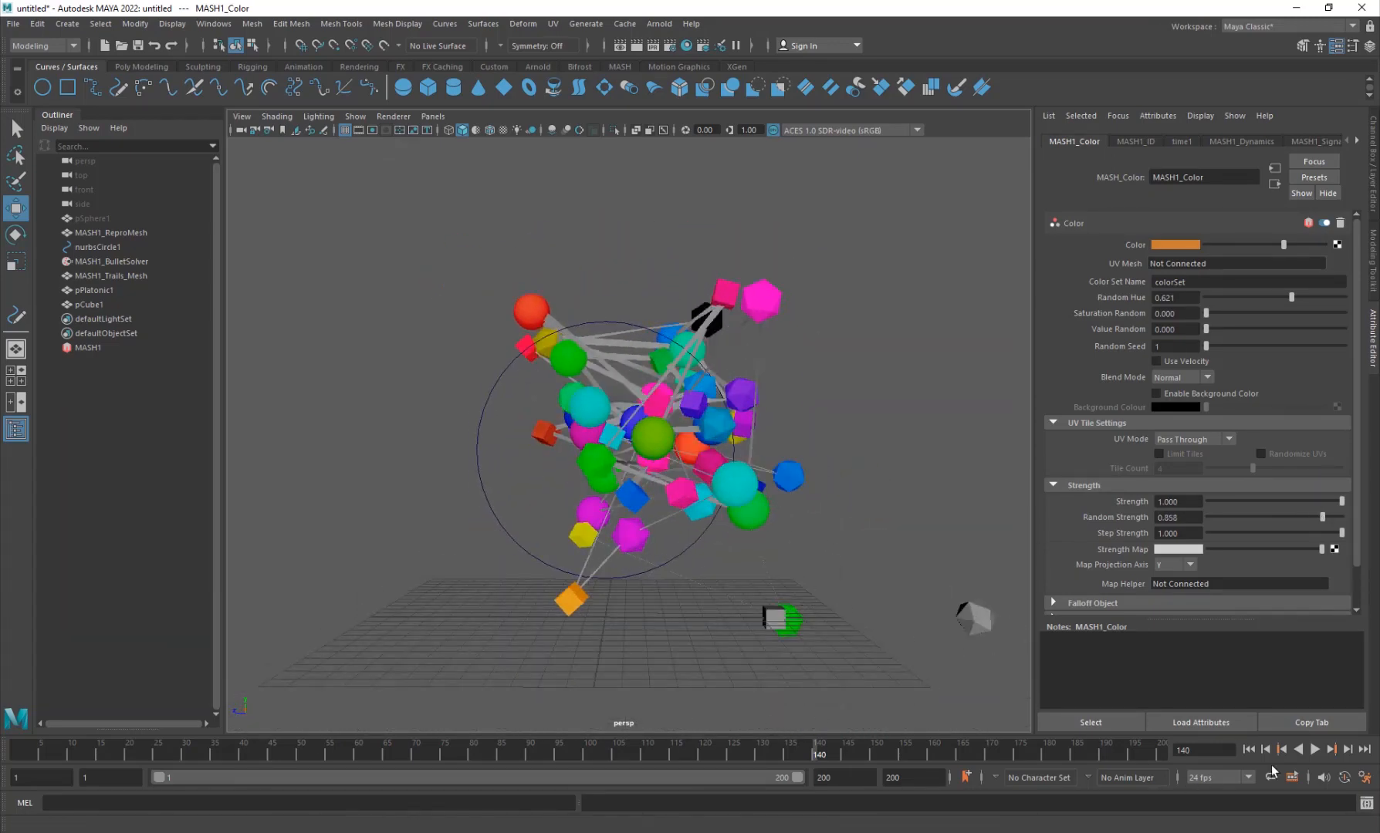
Step: Play the coloured network from the first frame and inspect the spheres, platonic solids, cubes and trails up close
click(1264, 750)
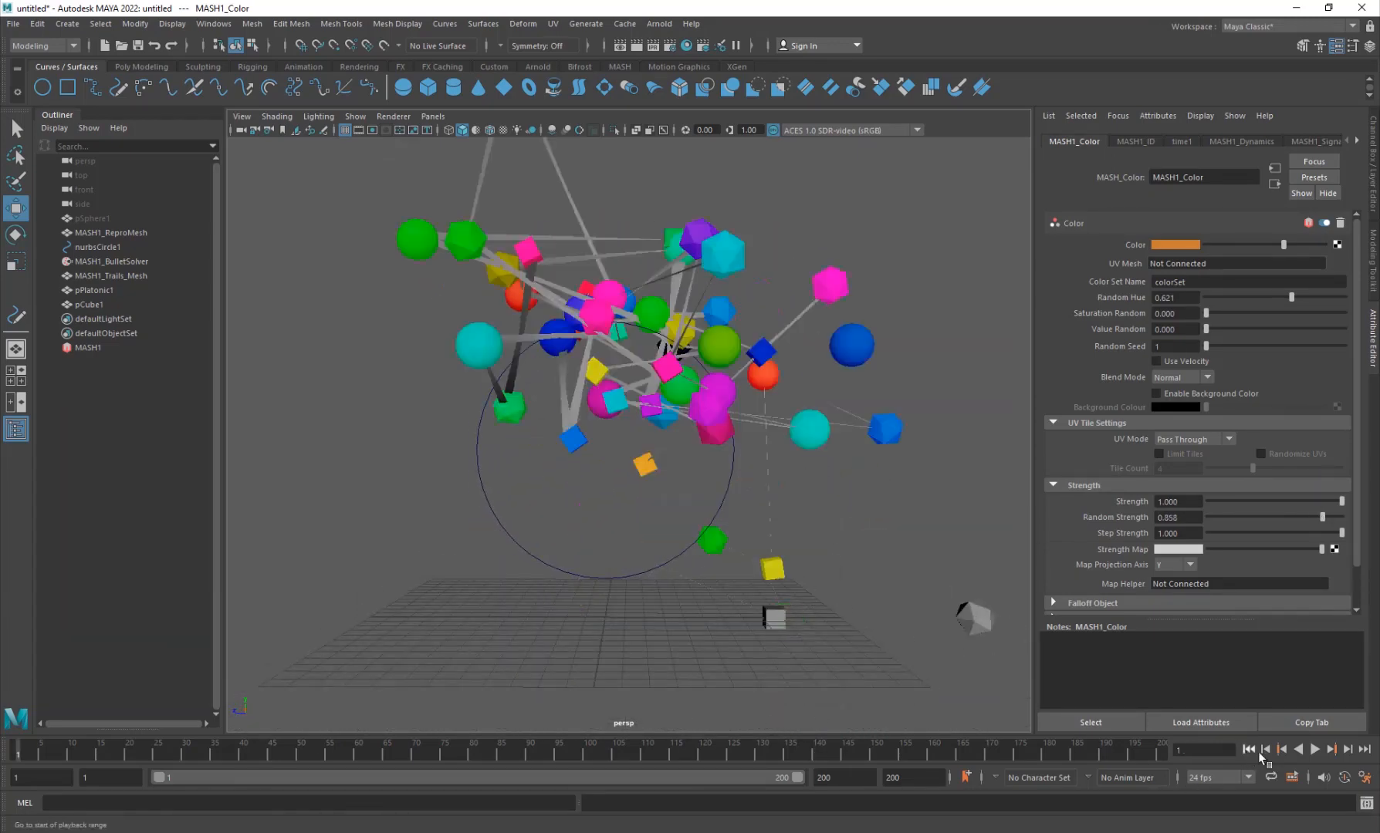
click(1315, 749)
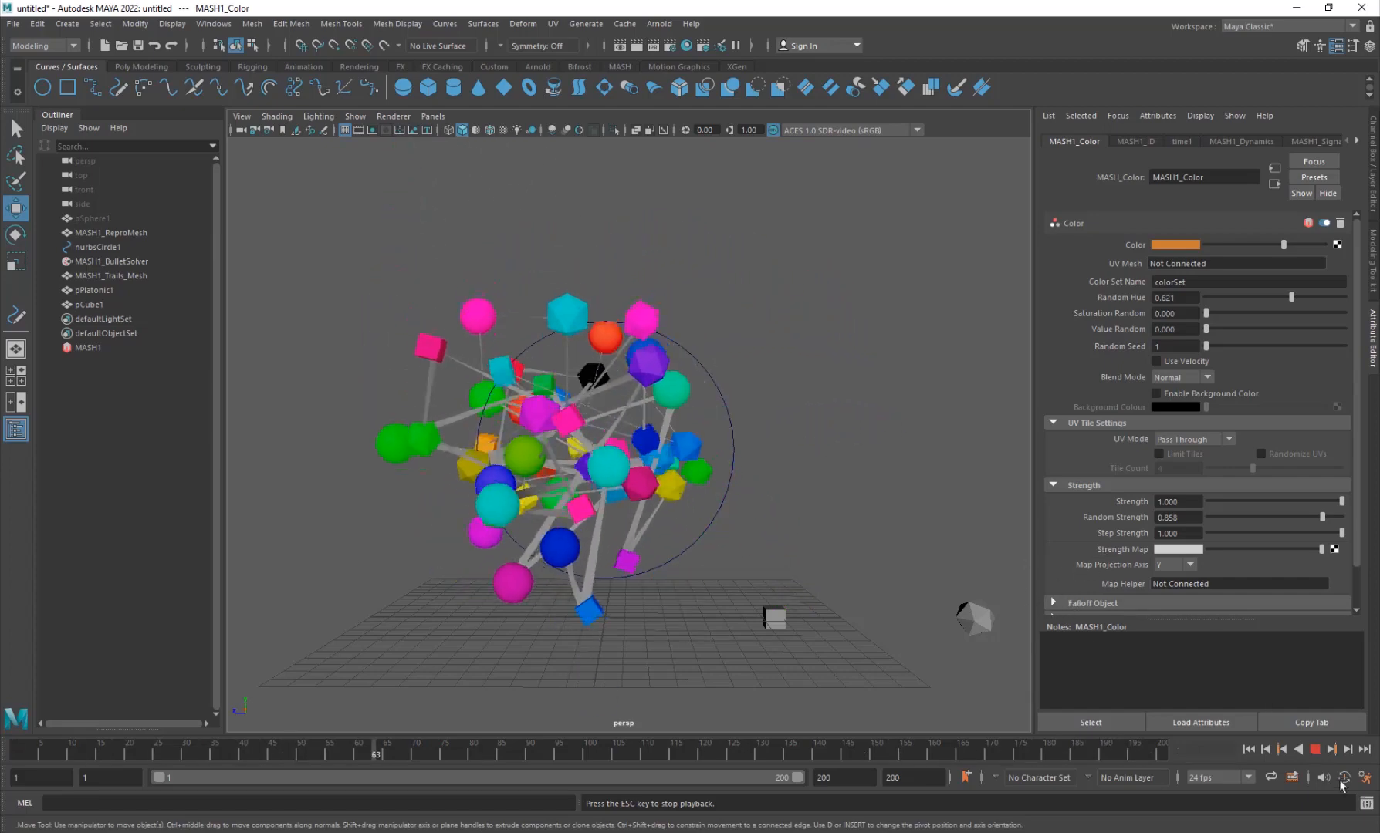
alt+drag(684, 582, 701, 575)
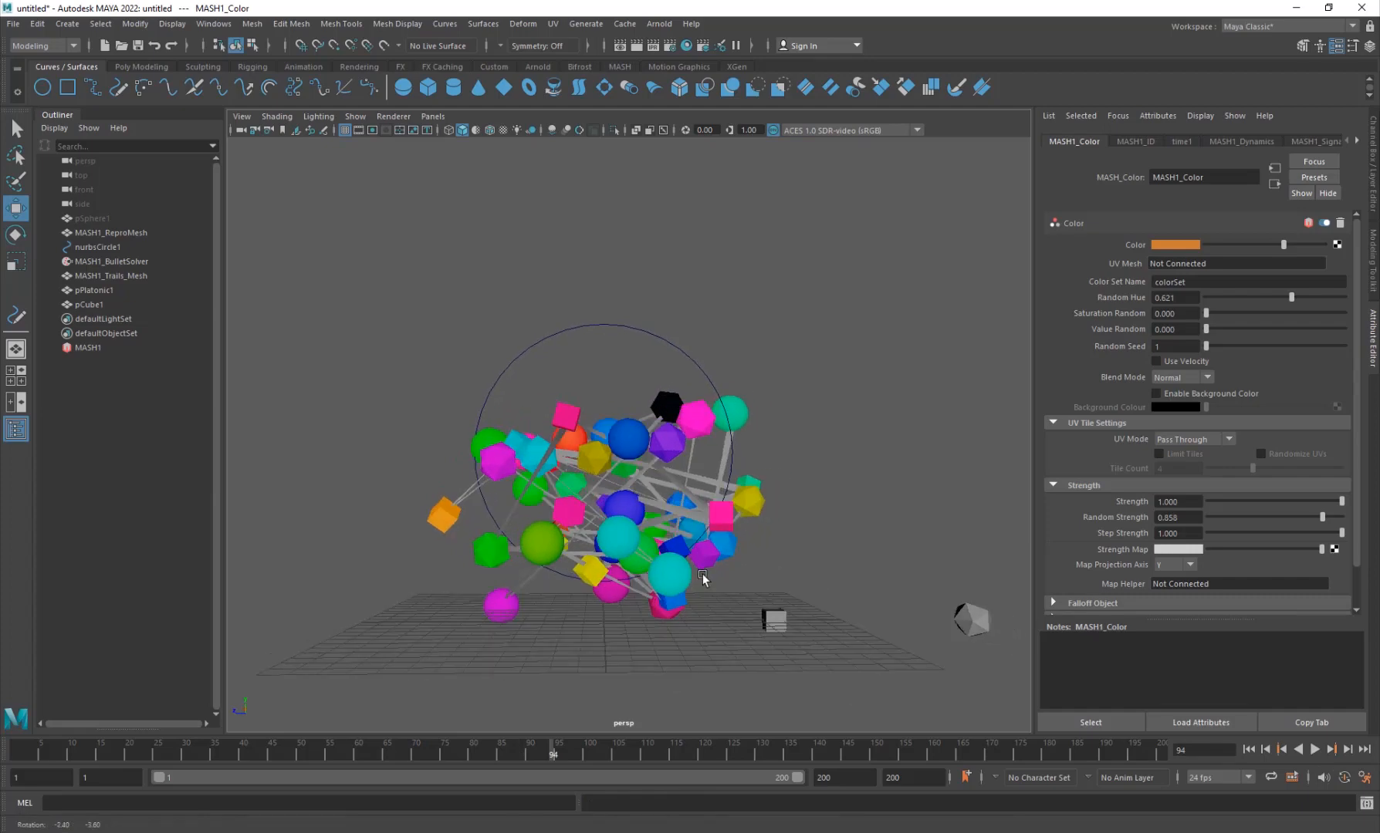
scroll(649, 506, up, 2)
scroll(650, 506, down, 3)
alt+middle_drag(635, 503, 617, 511)
scroll(618, 509, up, 3)
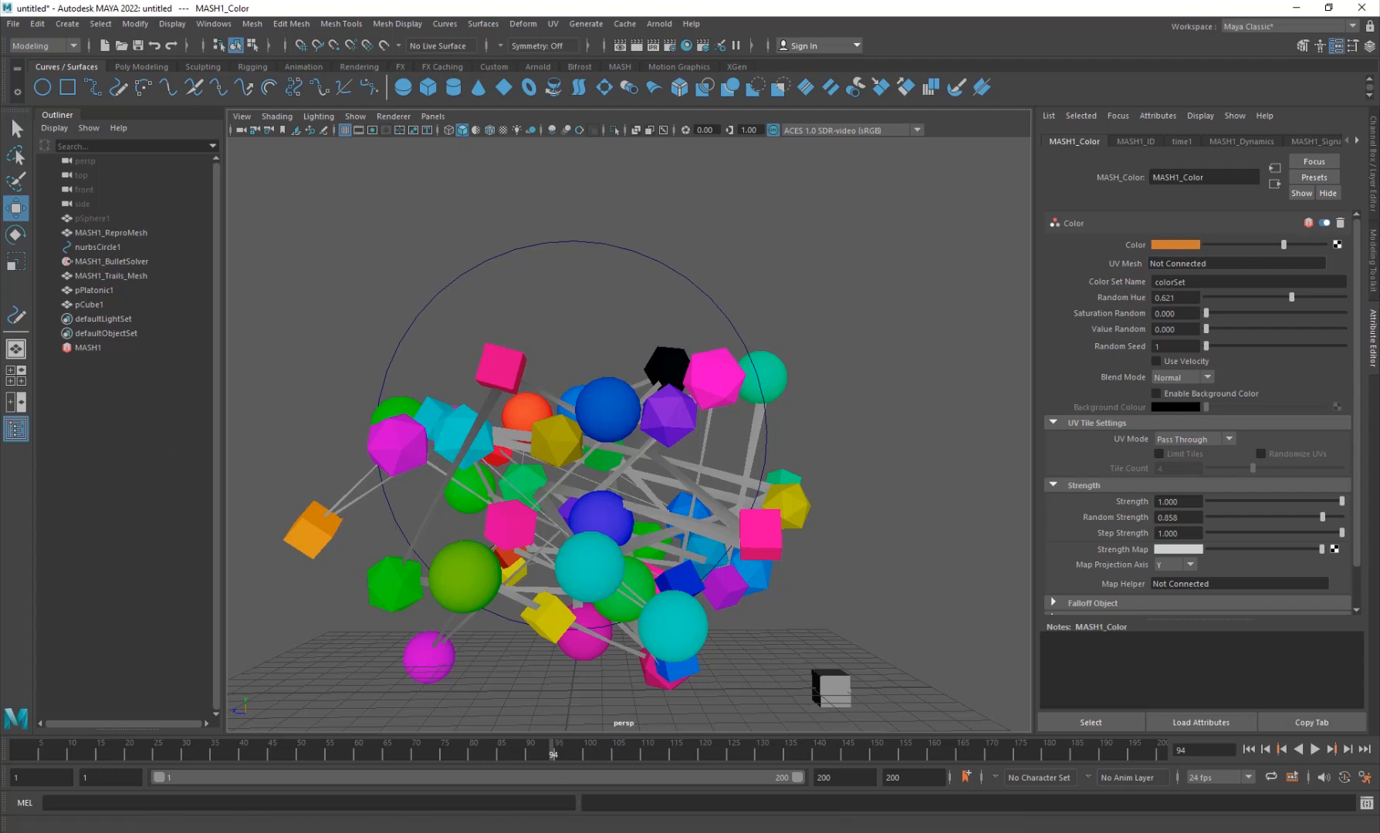
Step: Switch to the web browser to view the FX Maniac YouTube channel's uploads and the open Instagram profile
scroll(514, 447, up, 10)
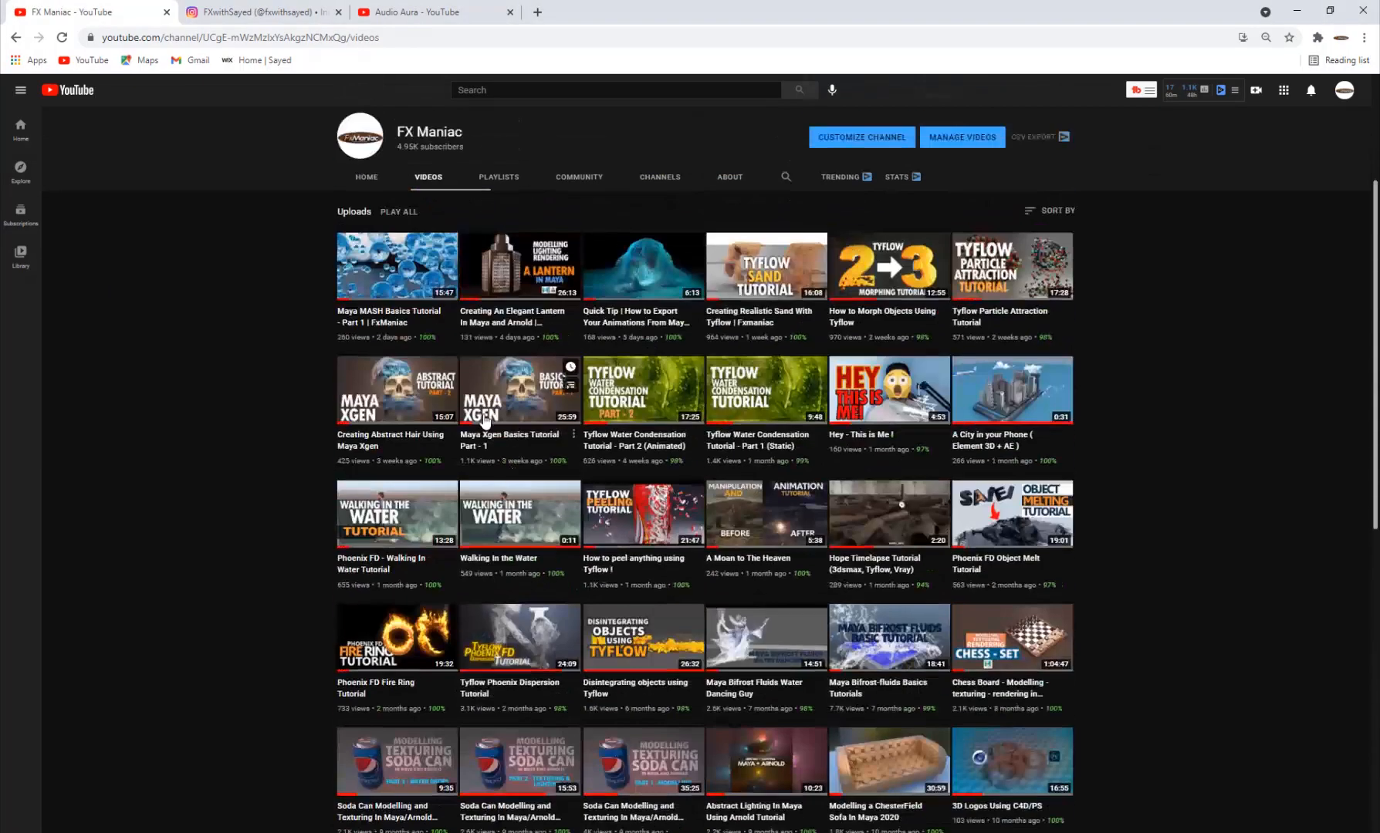
scroll(485, 421, up, 3)
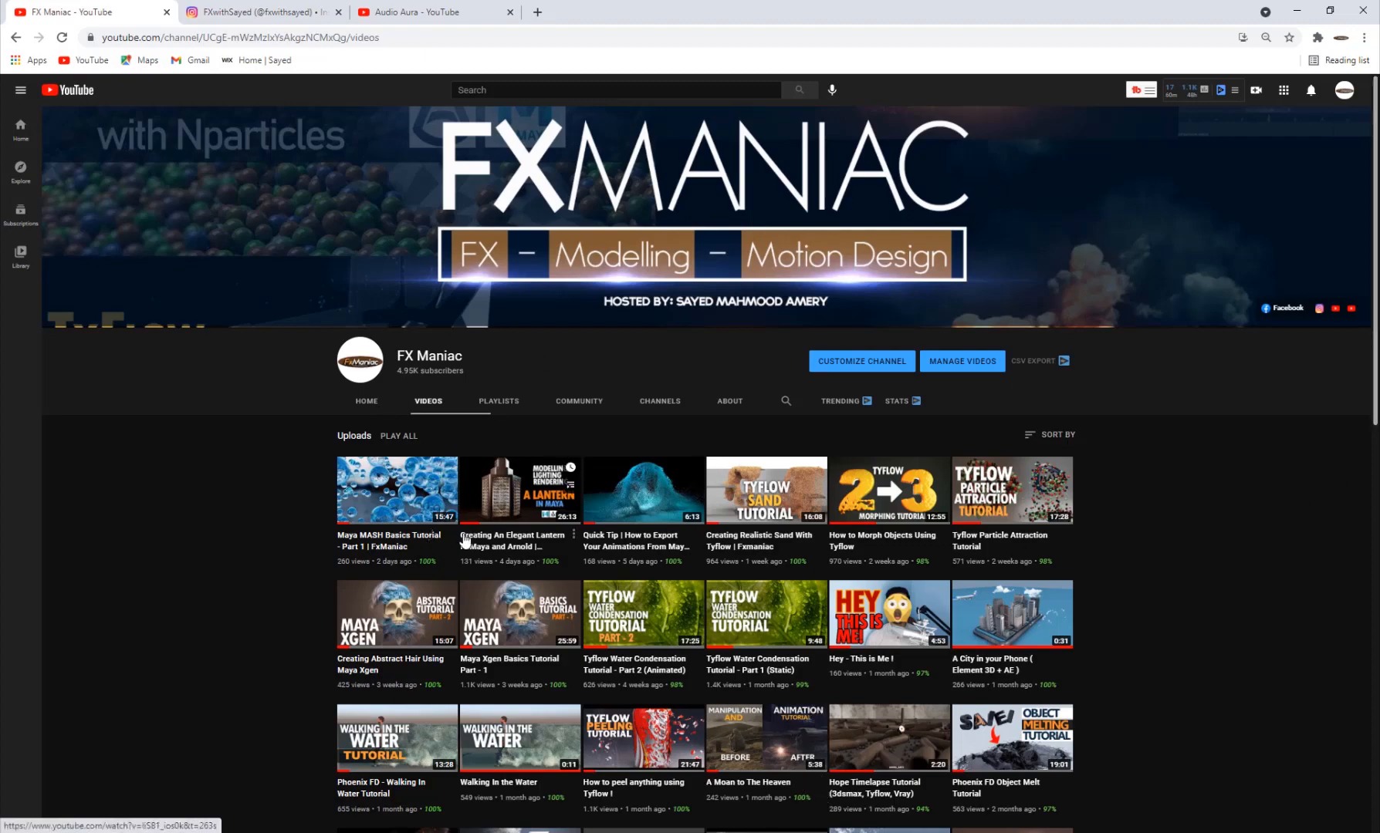
click(280, 5)
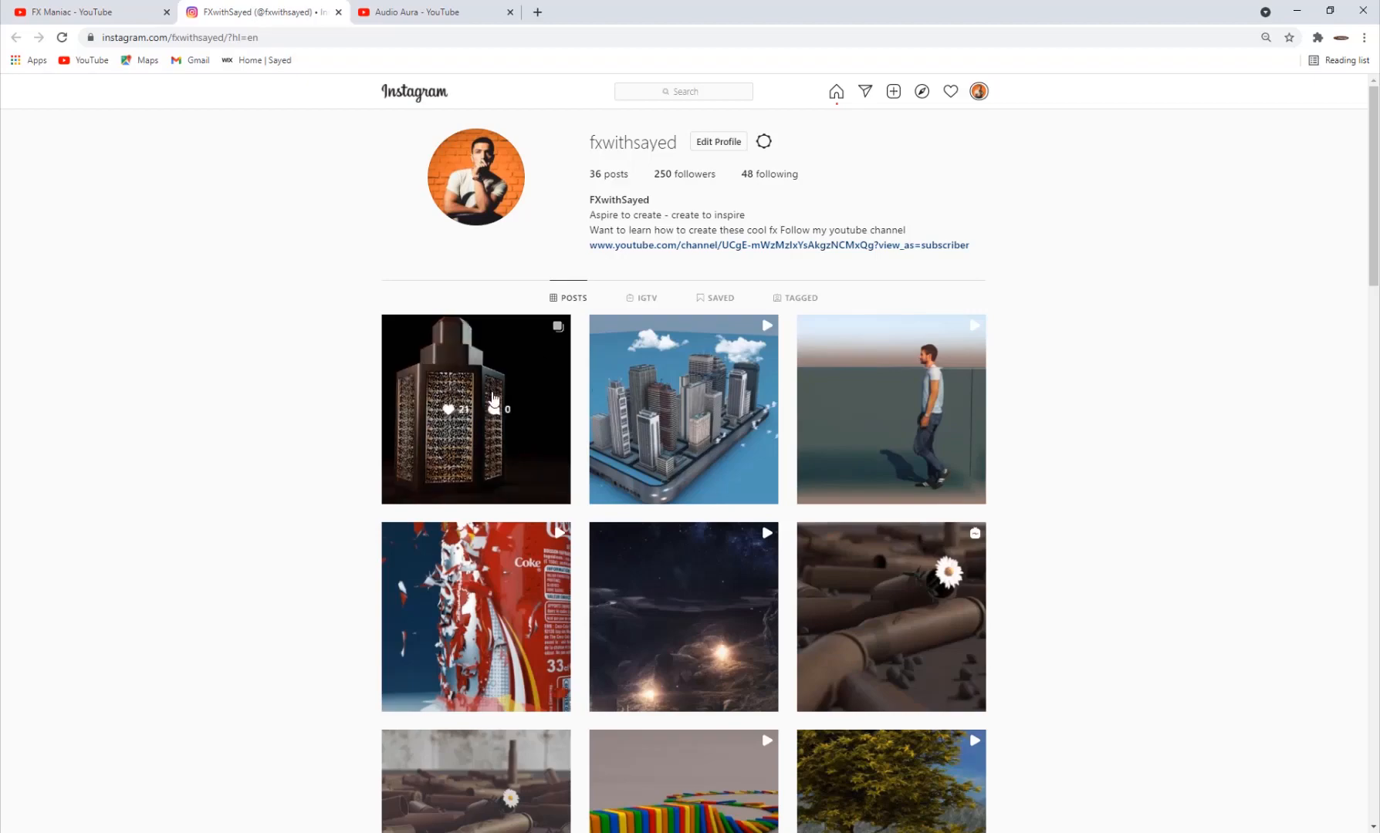
Step: Examine the uploaded music videos on the Audio Aura YouTube channel and highlight the channel's name
click(432, 11)
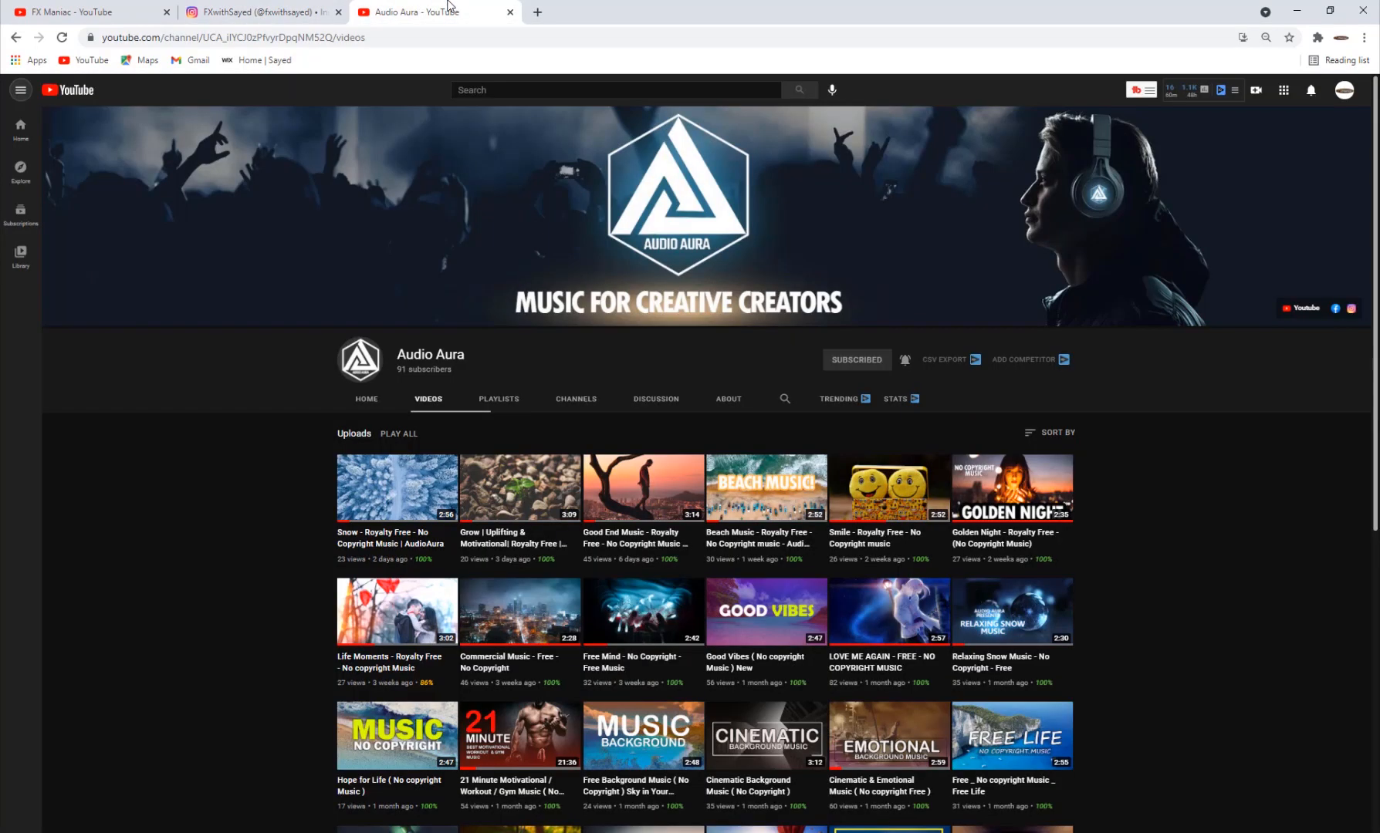
scroll(586, 463, down, 5)
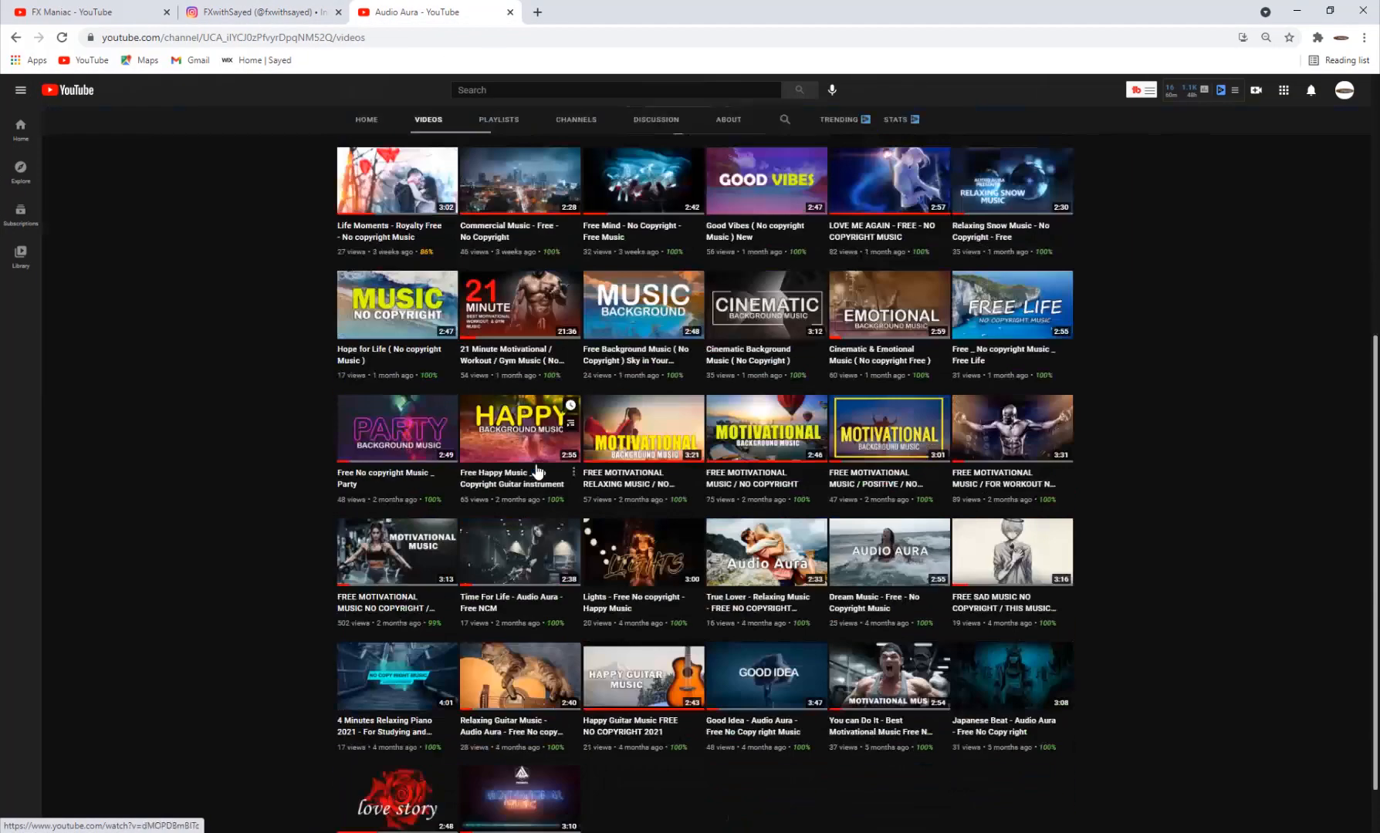
scroll(594, 459, up, 5)
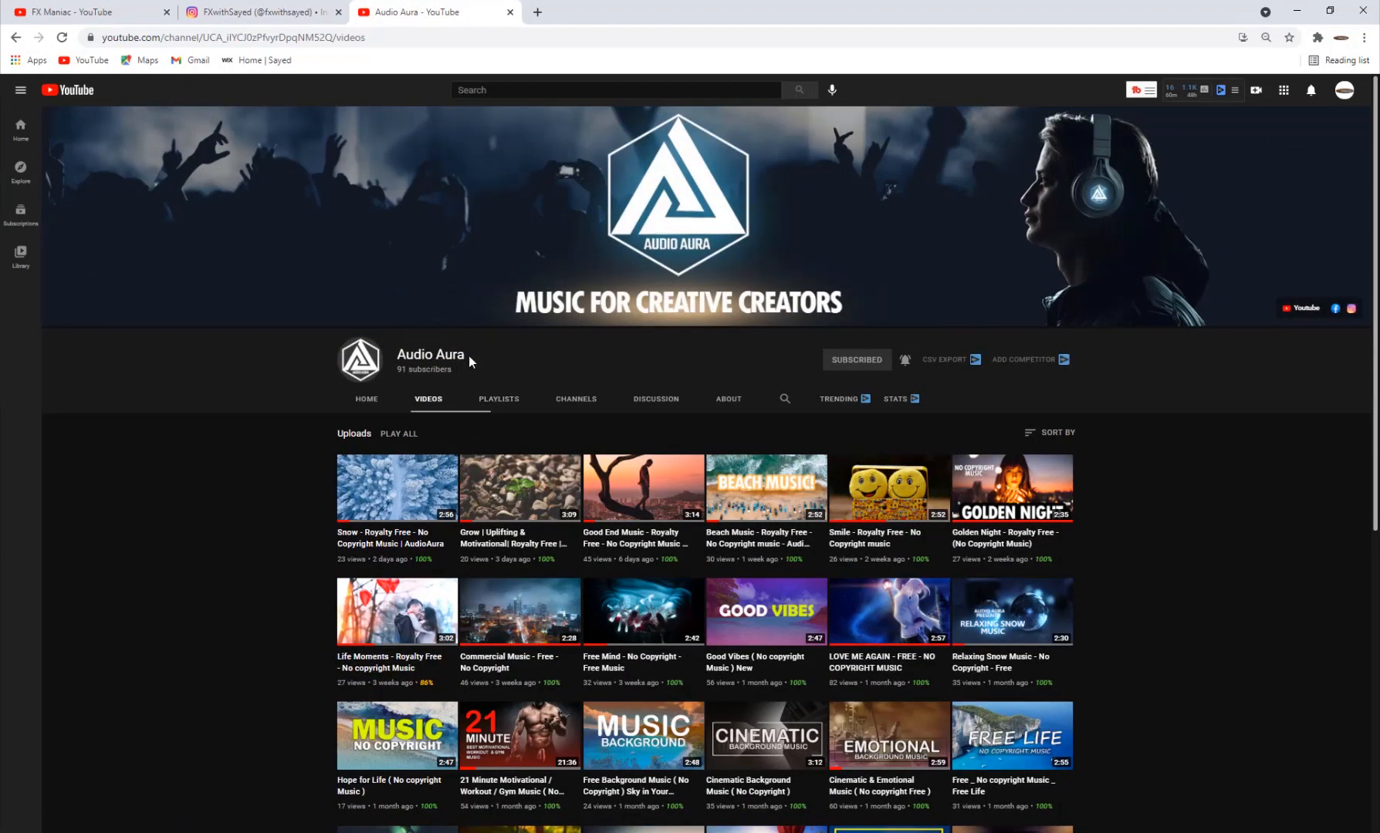
drag(469, 361, 397, 357)
scroll(608, 463, down, 6)
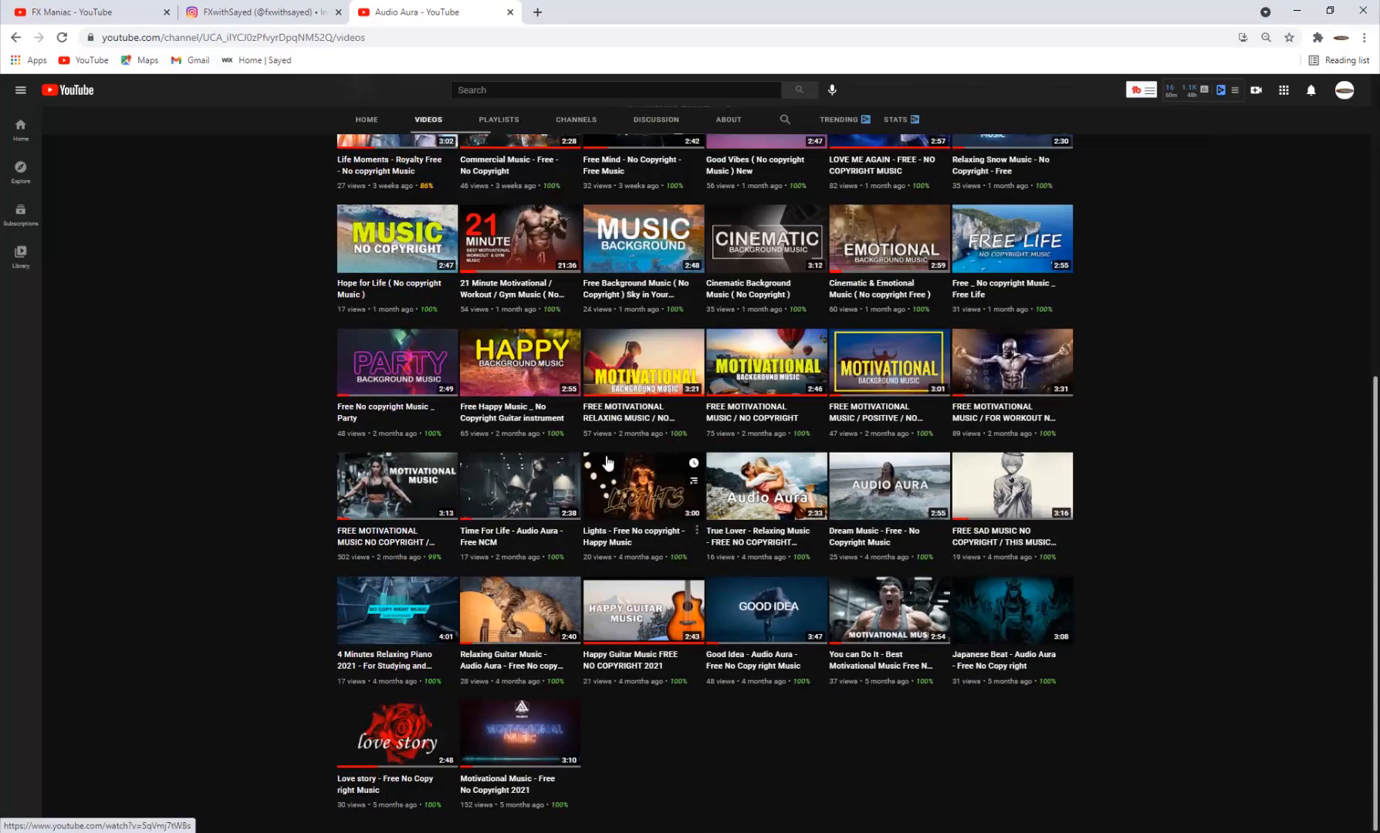
scroll(607, 463, up, 4)
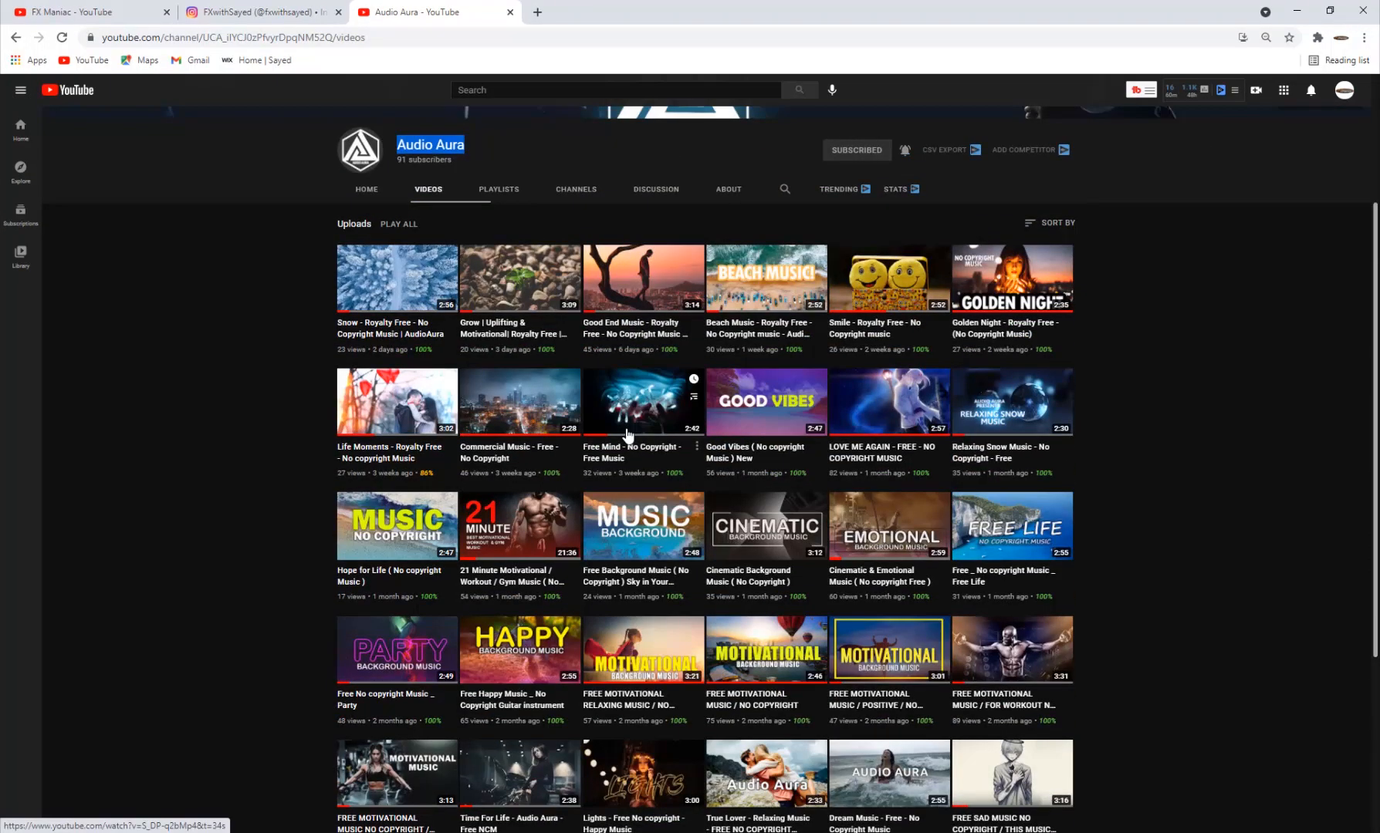
scroll(548, 478, up, 3)
scroll(523, 556, down, 4)
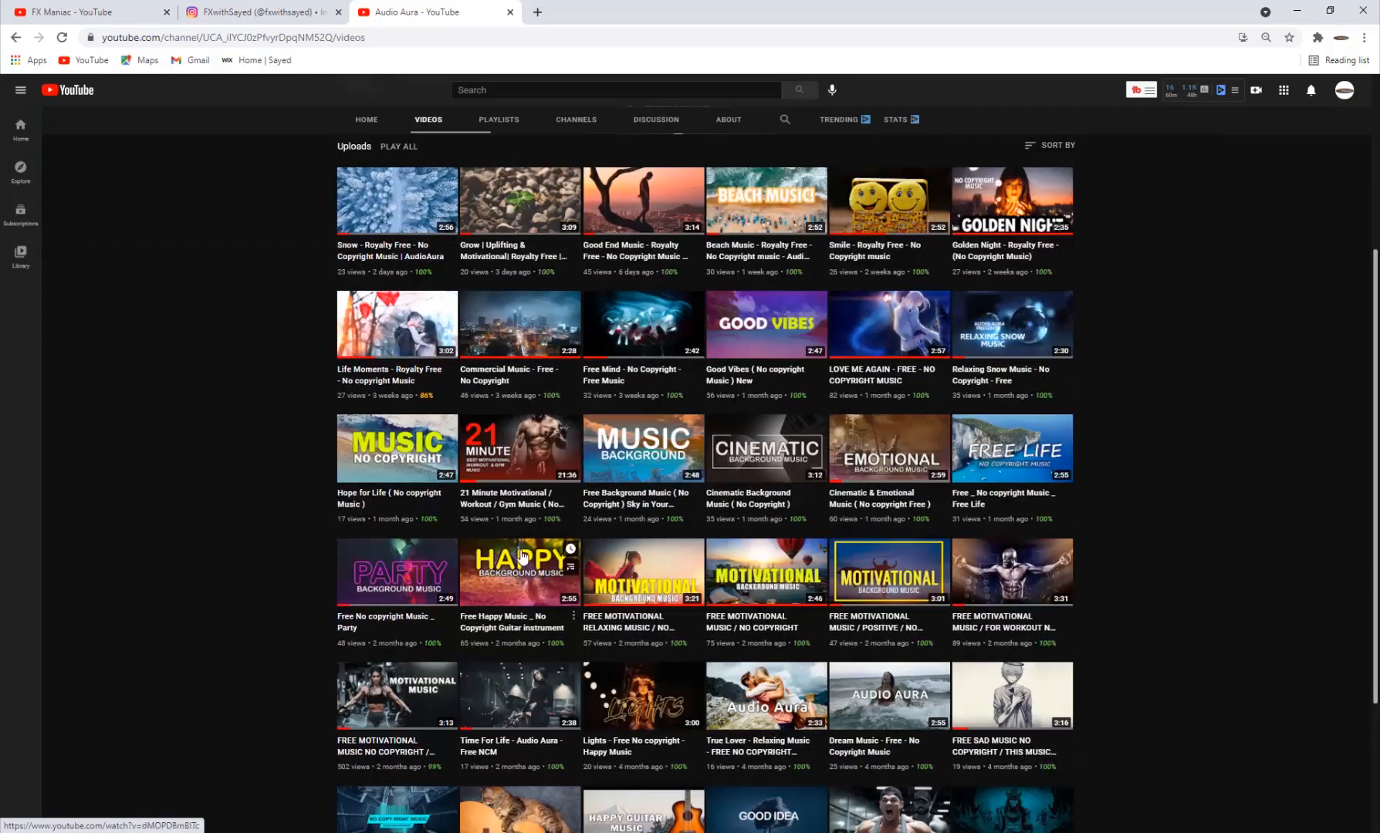
scroll(522, 552, down, 2)
scroll(540, 524, up, 5)
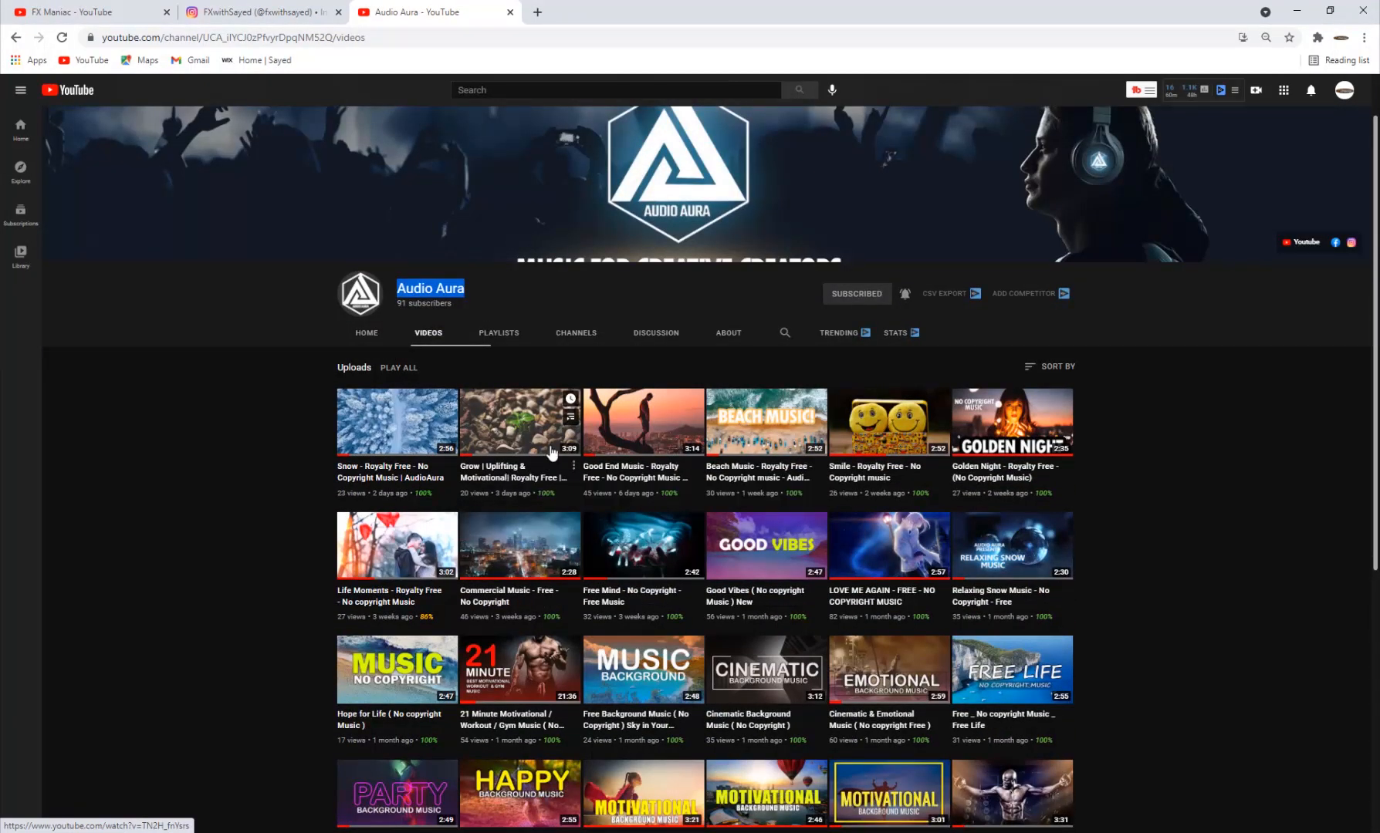
Step: Return to the FX Maniac YouTube channel and look through its older tutorial uploads
click(127, 15)
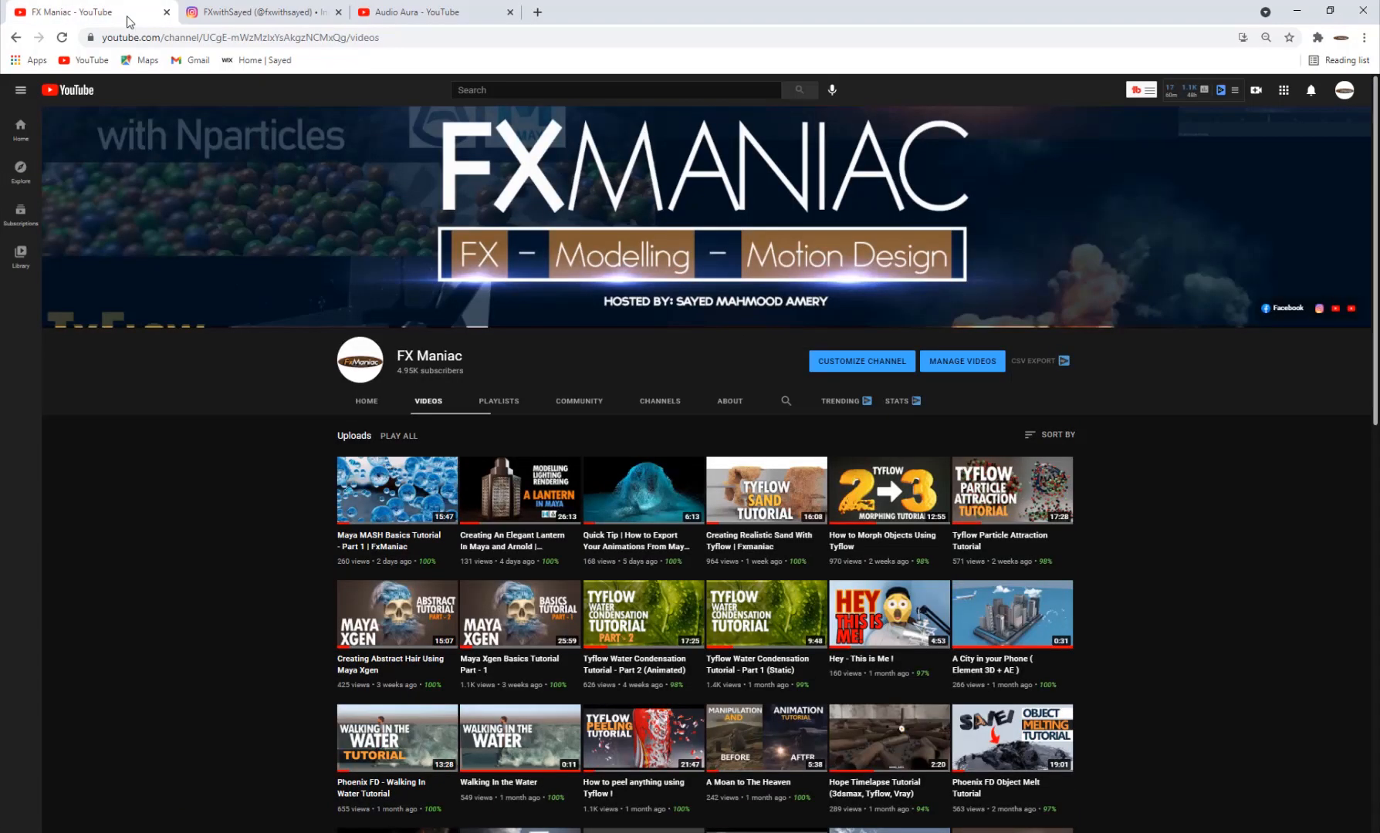
scroll(555, 522, down, 5)
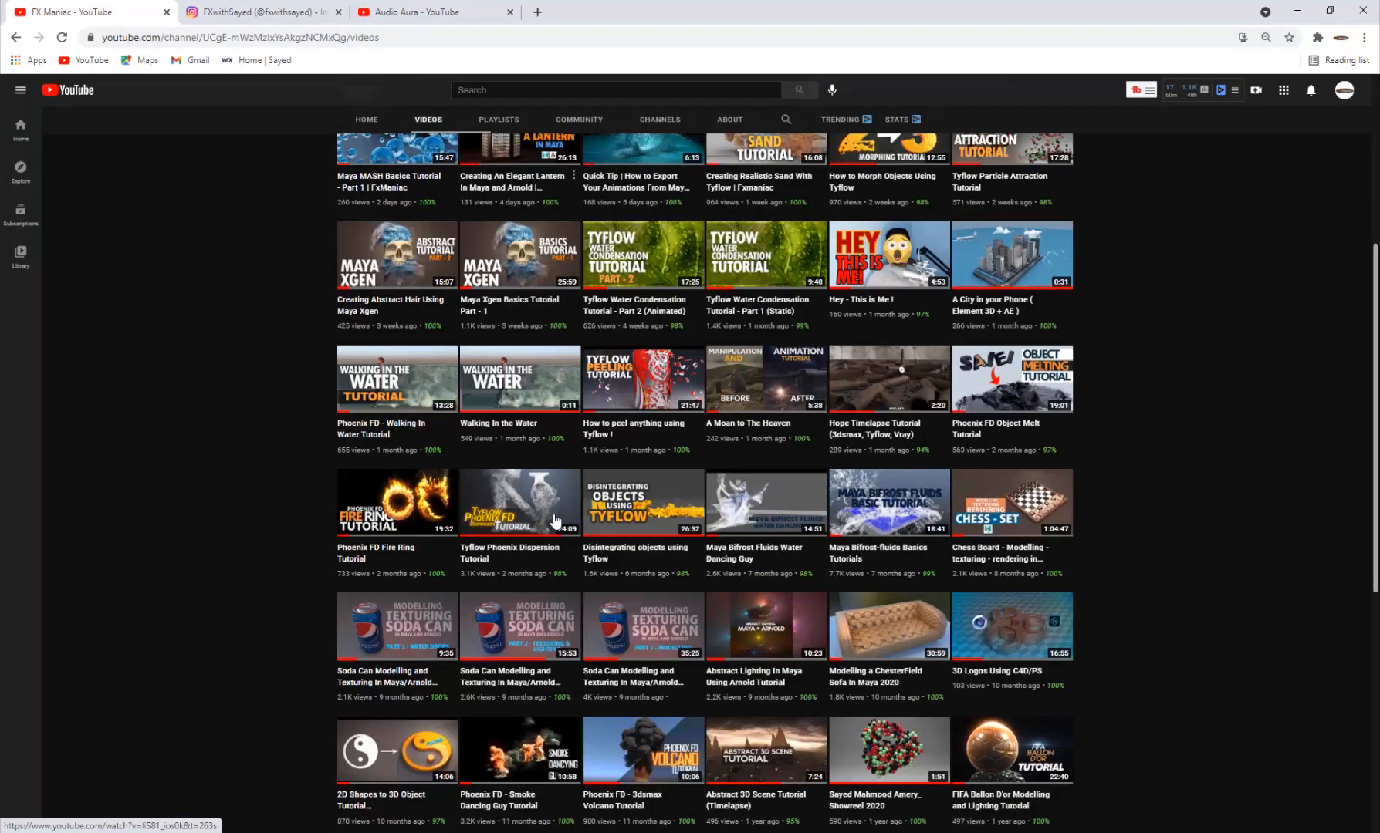